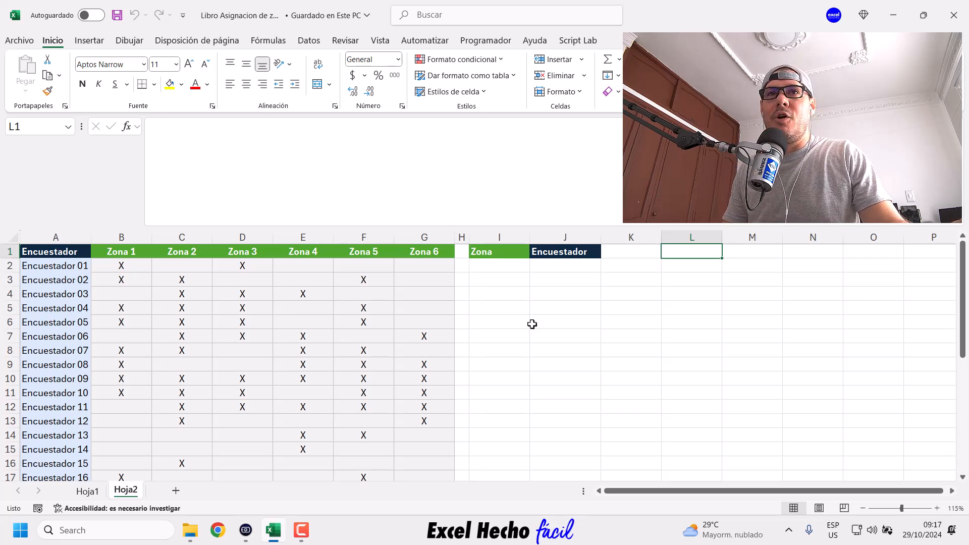
Check the October 2024 dates in the system calendar, including the 27th and 29th
{"action": "left_click", "coordinate": [918, 538]}
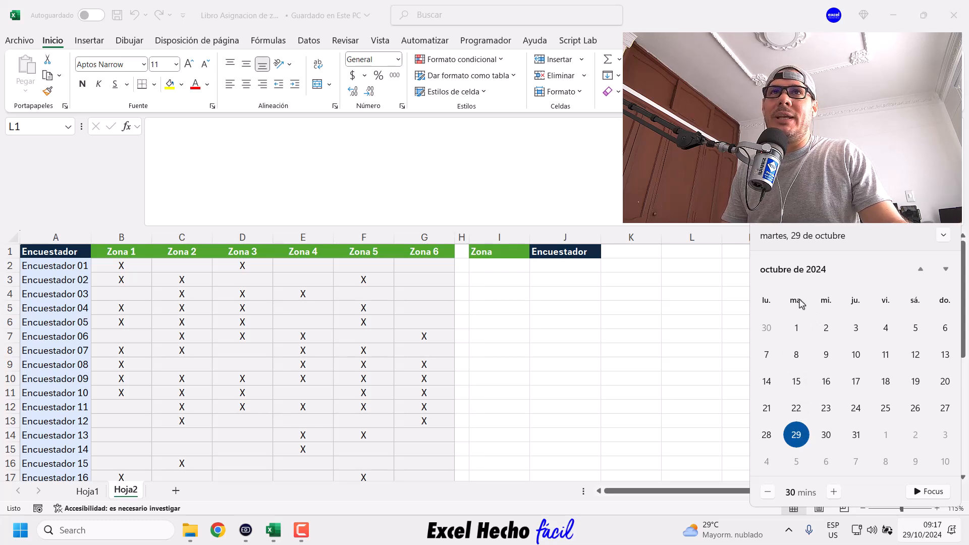
{"action": "left_click", "coordinate": [946, 412]}
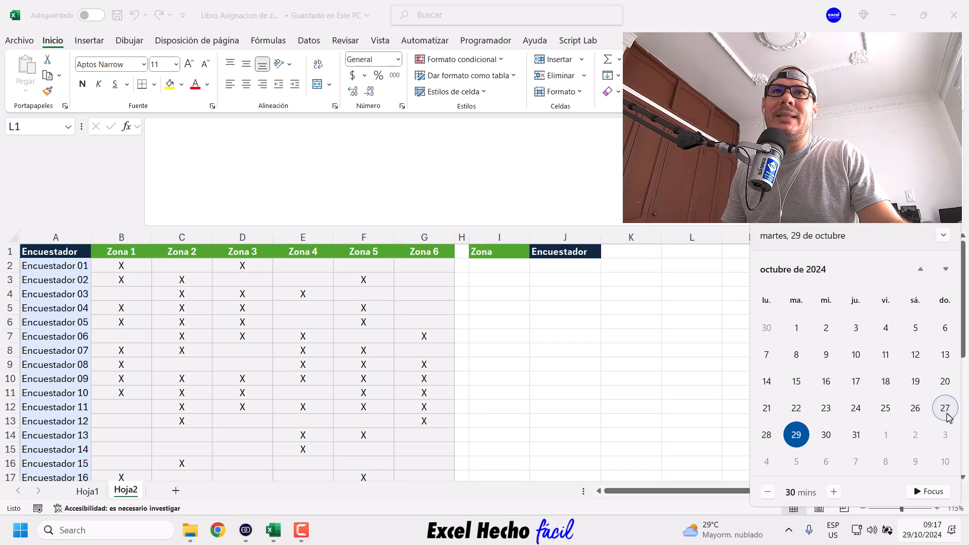
{"action": "left_click", "coordinate": [592, 537]}
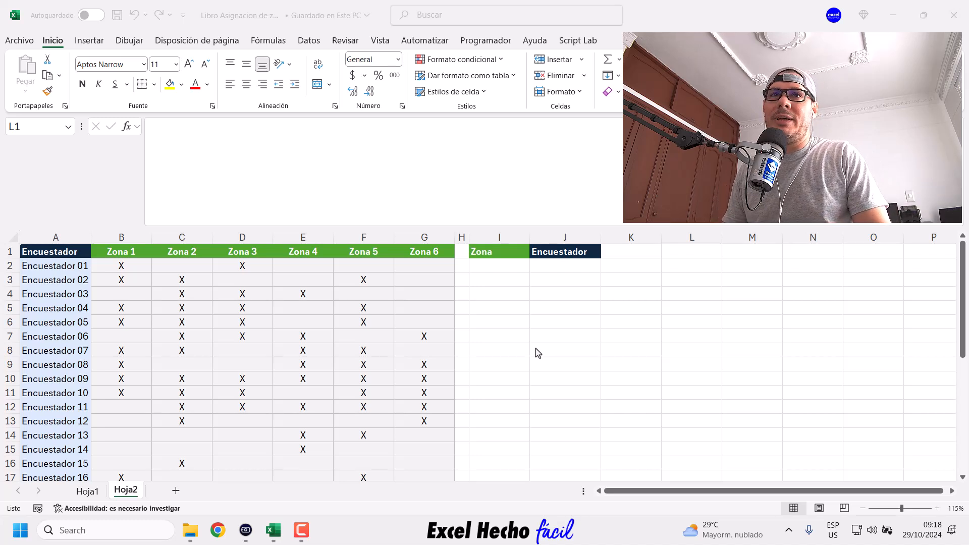
{"action": "left_click", "coordinate": [923, 530]}
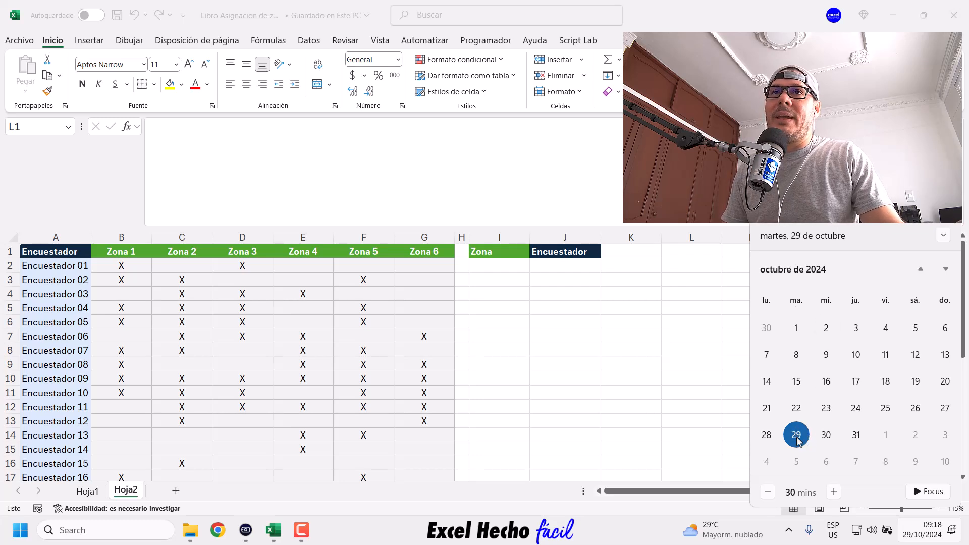
{"action": "left_click", "coordinate": [622, 543]}
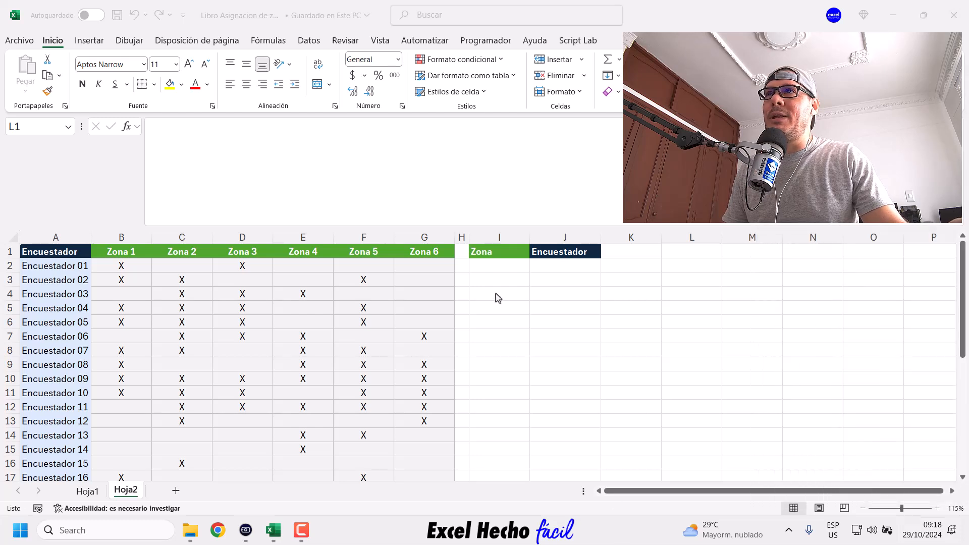
{"action": "left_click", "coordinate": [636, 23]}
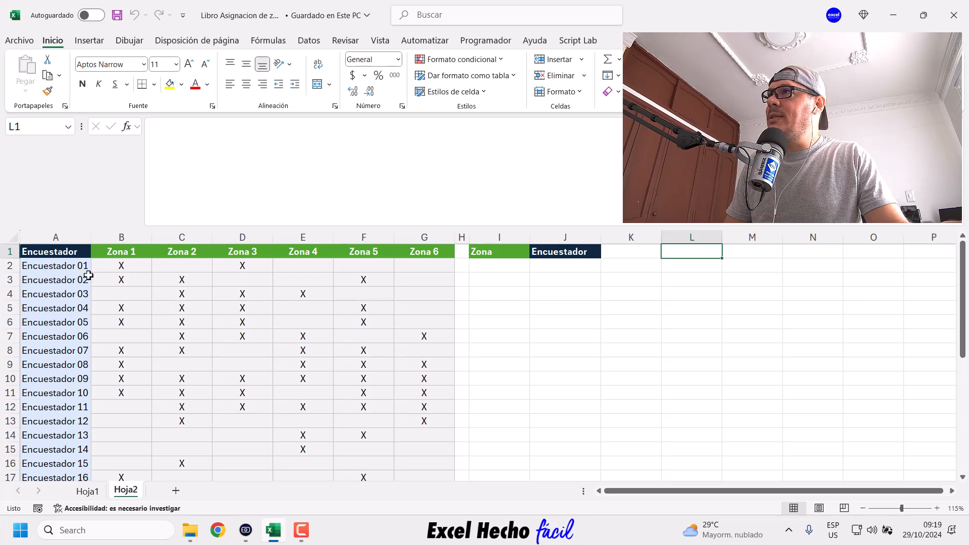
Examine the list of surveyors in A2:A31 and the zone headings in B1:G1 on Hoja2
{"action": "left_click", "coordinate": [75, 254]}
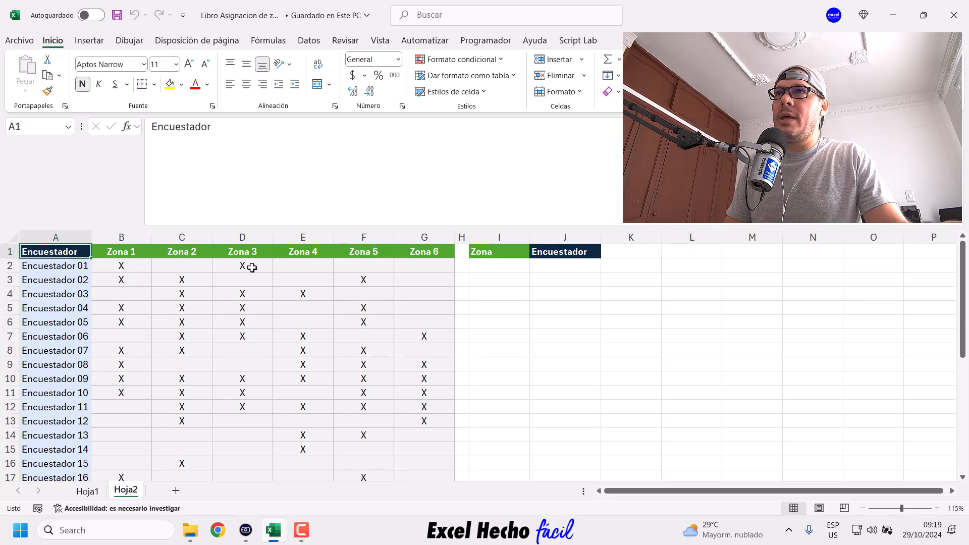
{"action": "left_click", "coordinate": [665, 251]}
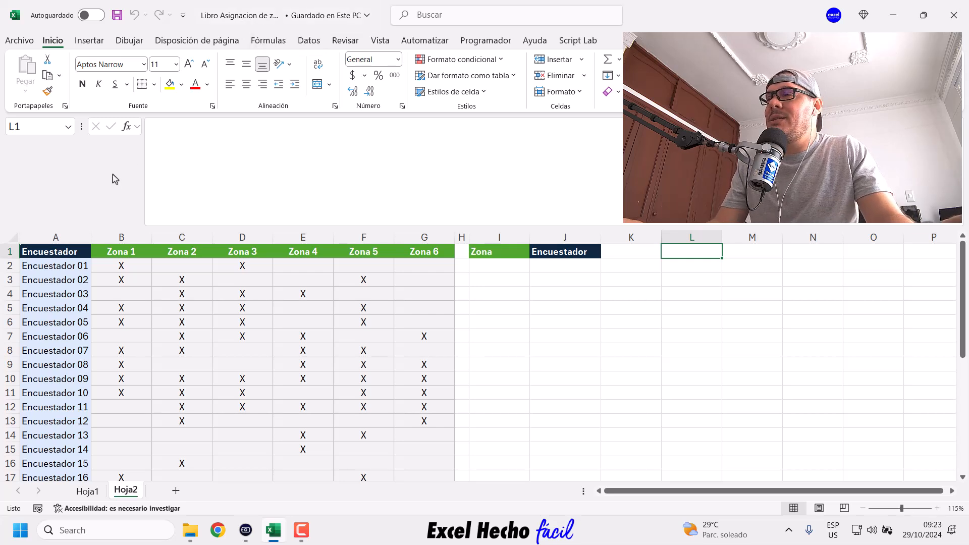
{"action": "left_click", "coordinate": [75, 253]}
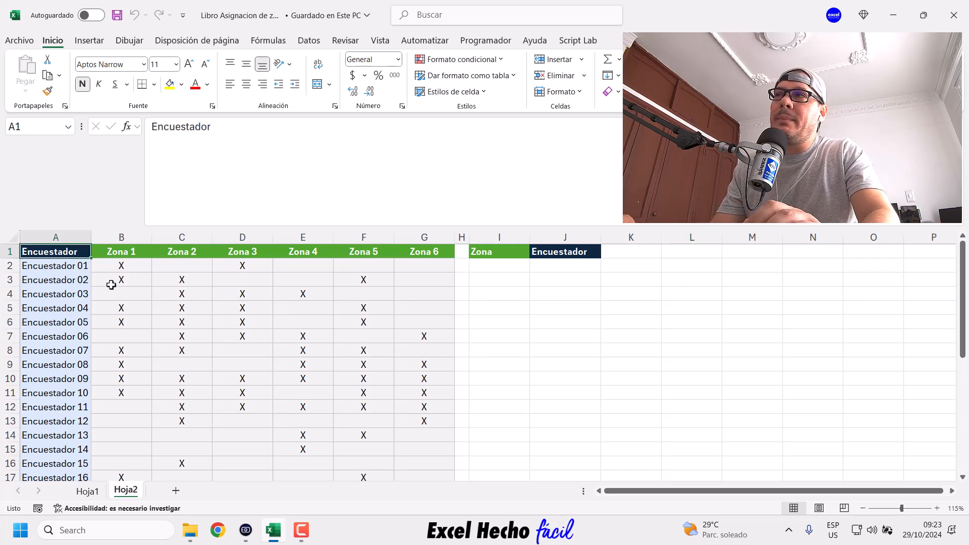
{"action": "key", "text": "Down"}
{"action": "key", "text": "ctrl+shift+Down"}
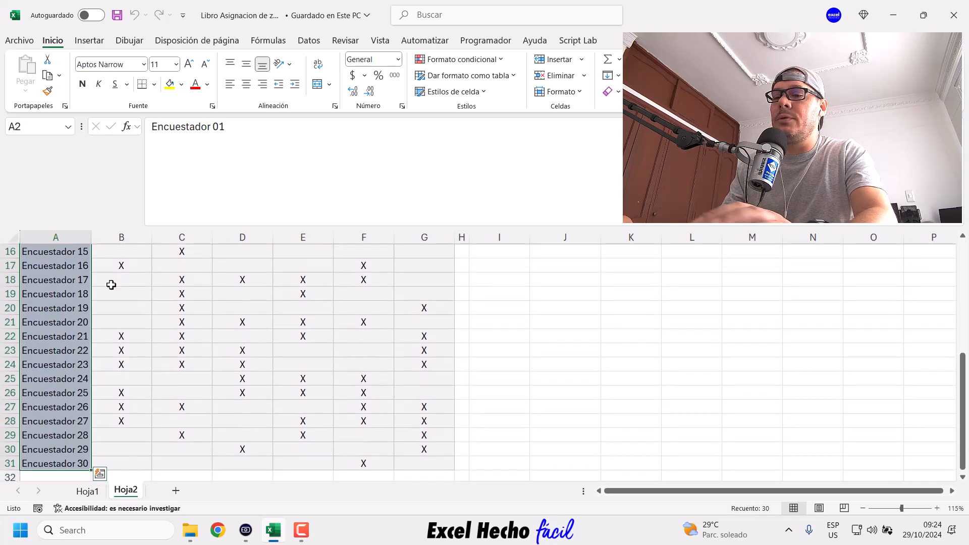
{"action": "scroll", "coordinate": [111, 285], "scroll_direction": "up", "scroll_amount": 5}
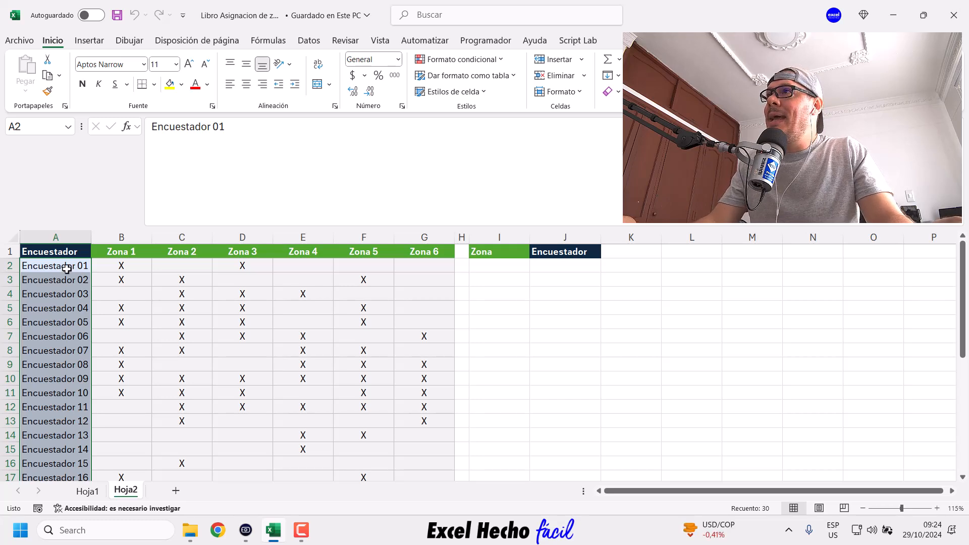
{"action": "left_click_drag", "start_coordinate": [112, 251], "coordinate": [411, 250]}
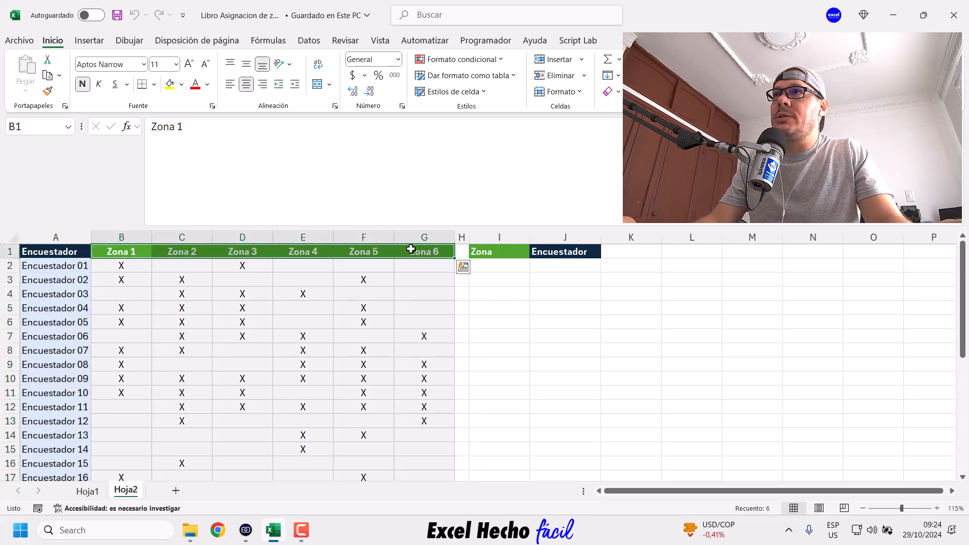
{"action": "left_click", "coordinate": [79, 267]}
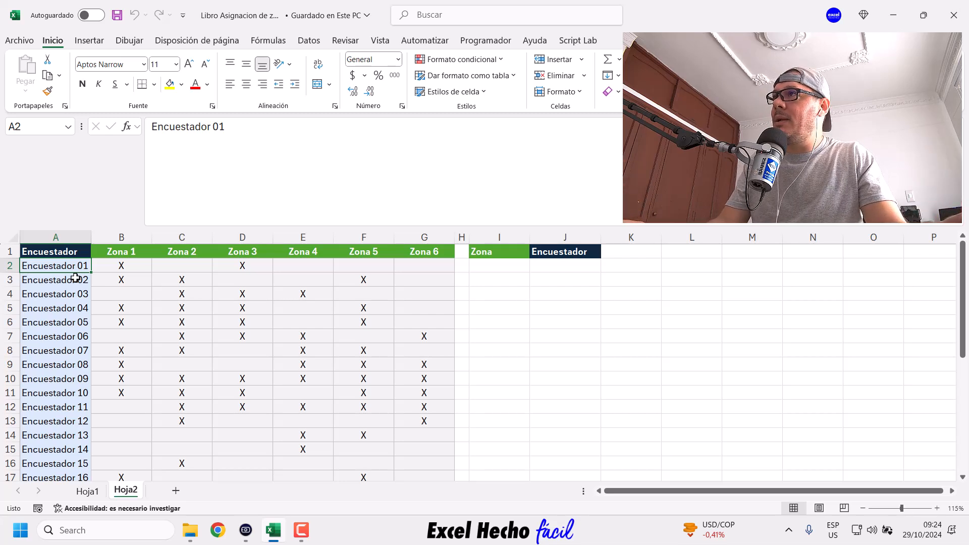
{"action": "key", "text": "ctrl+shift+Down"}
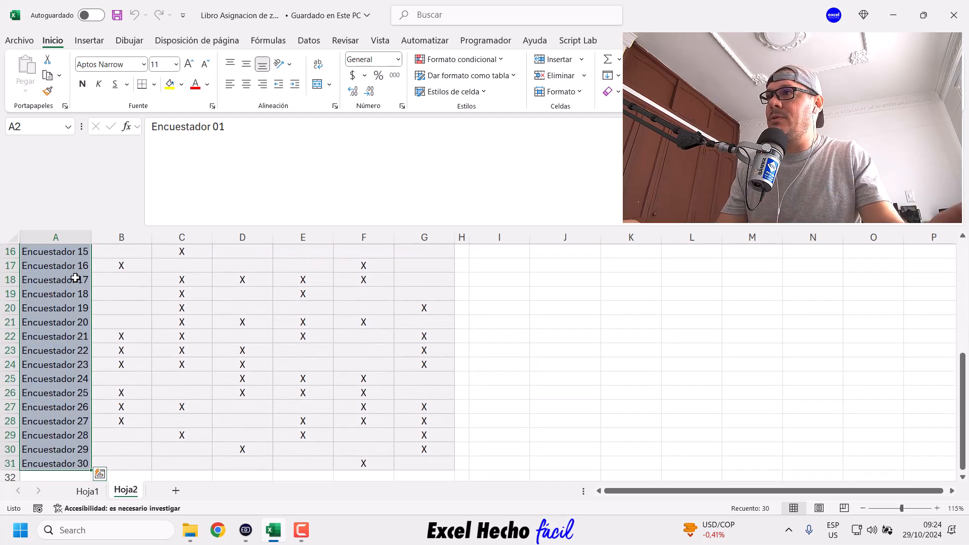
{"action": "scroll", "coordinate": [66, 399], "scroll_direction": "up", "scroll_amount": 5}
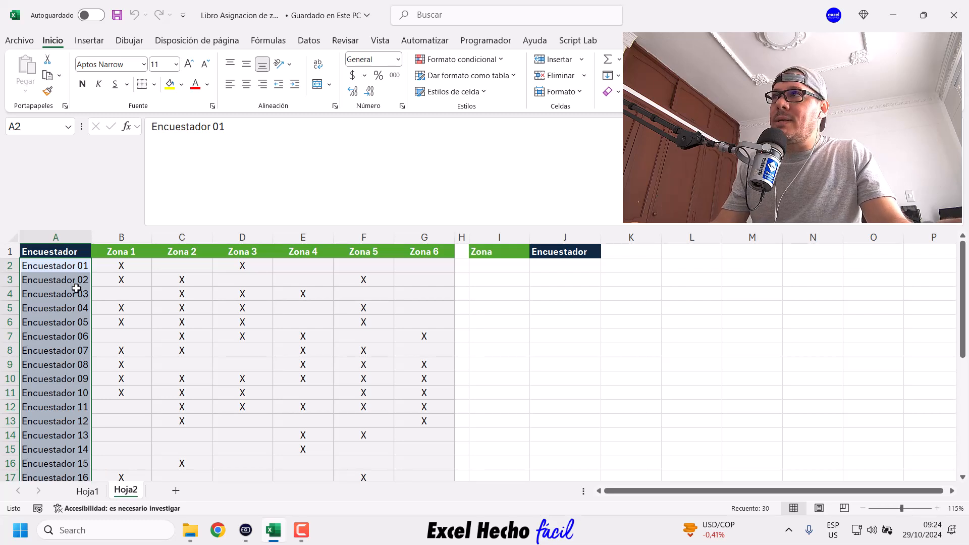
{"action": "left_click", "coordinate": [74, 253]}
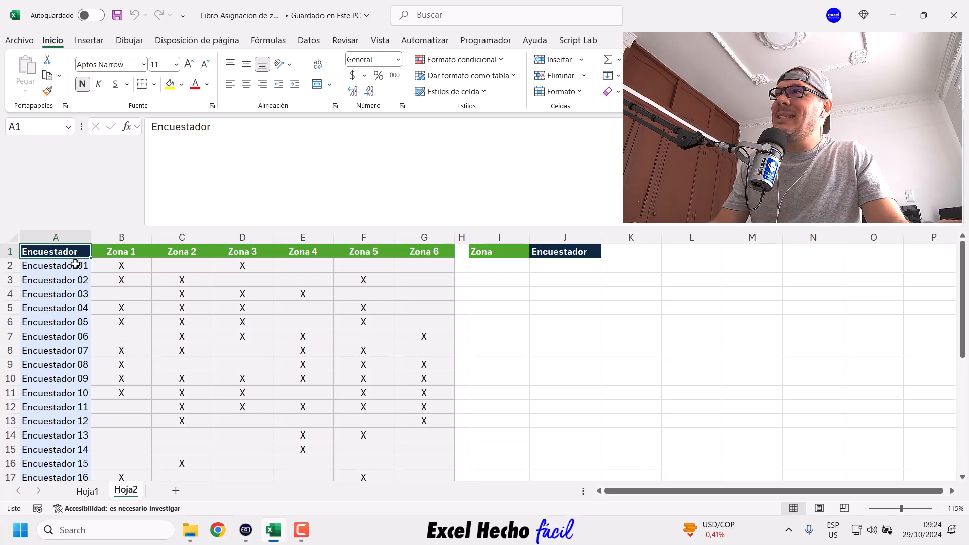
{"action": "left_click_drag", "start_coordinate": [121, 253], "coordinate": [431, 252]}
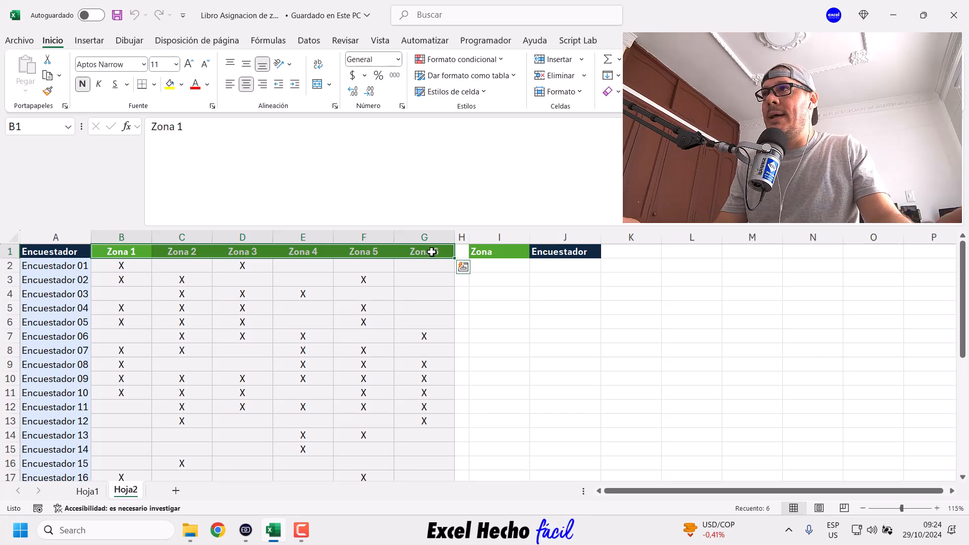
{"action": "left_click", "coordinate": [80, 266]}
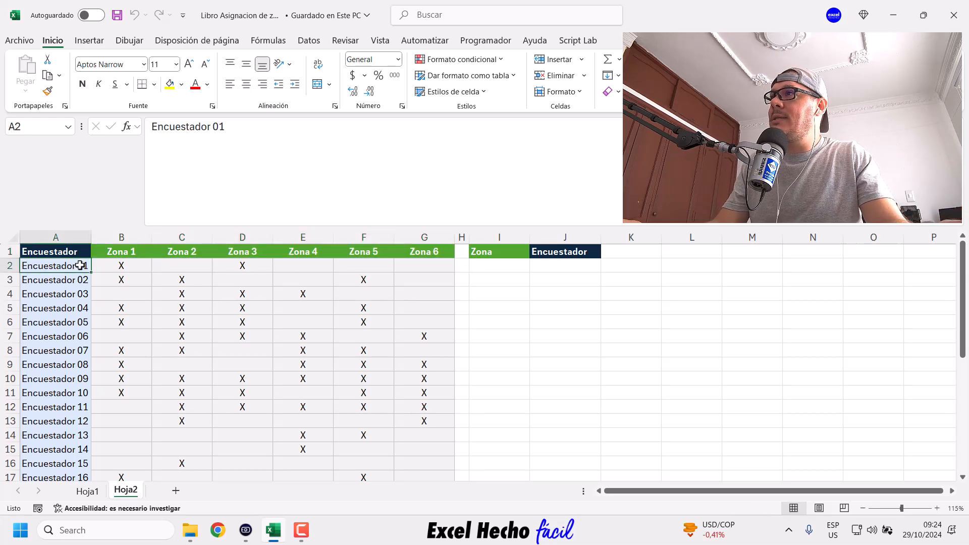
{"action": "key", "text": "ctrl+shift+Down"}
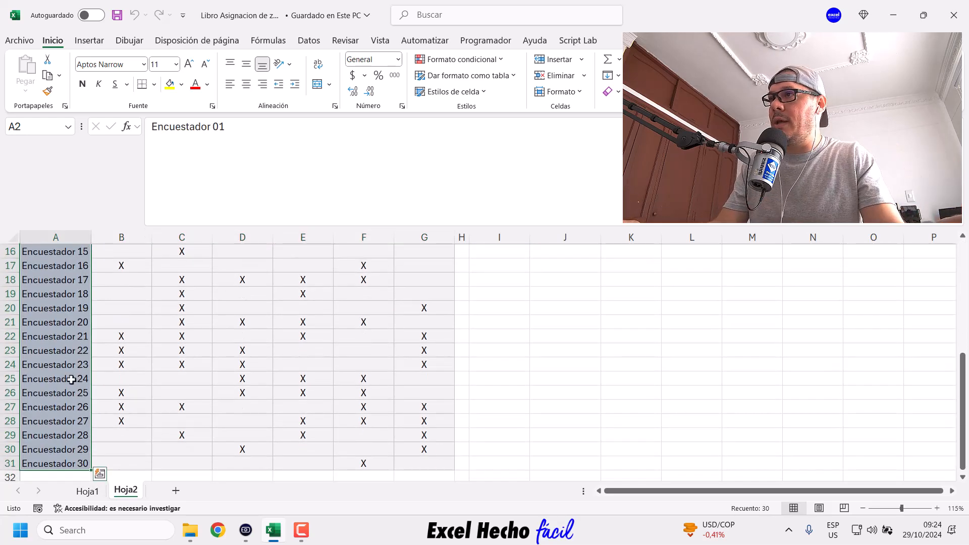
{"action": "scroll", "coordinate": [71, 380], "scroll_direction": "up", "scroll_amount": 1}
{"action": "scroll", "coordinate": [71, 380], "scroll_direction": "up", "scroll_amount": 5}
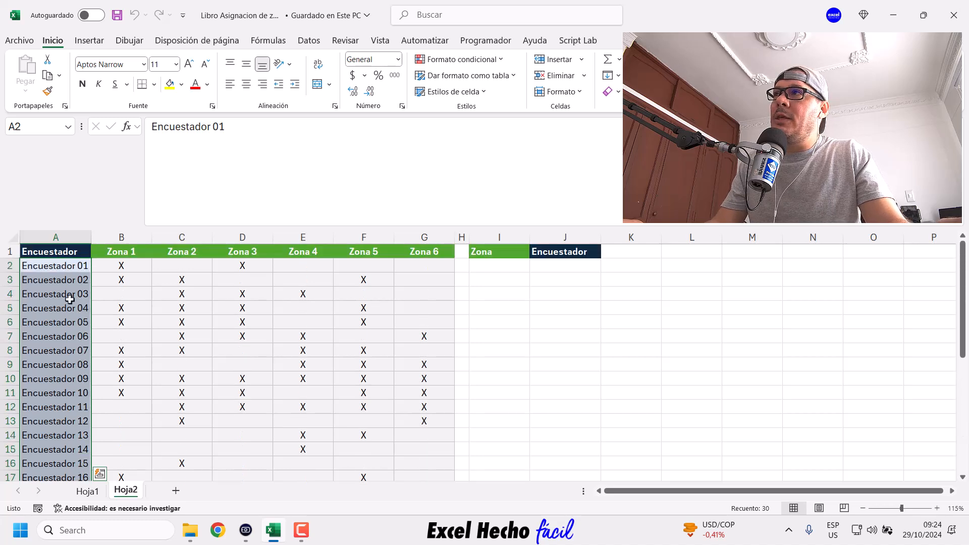
Select the Encuestador 14 and 15 rows (A15:G16) and reduce the formula bar's height to show more worksheet rows
{"action": "left_click", "coordinate": [65, 267]}
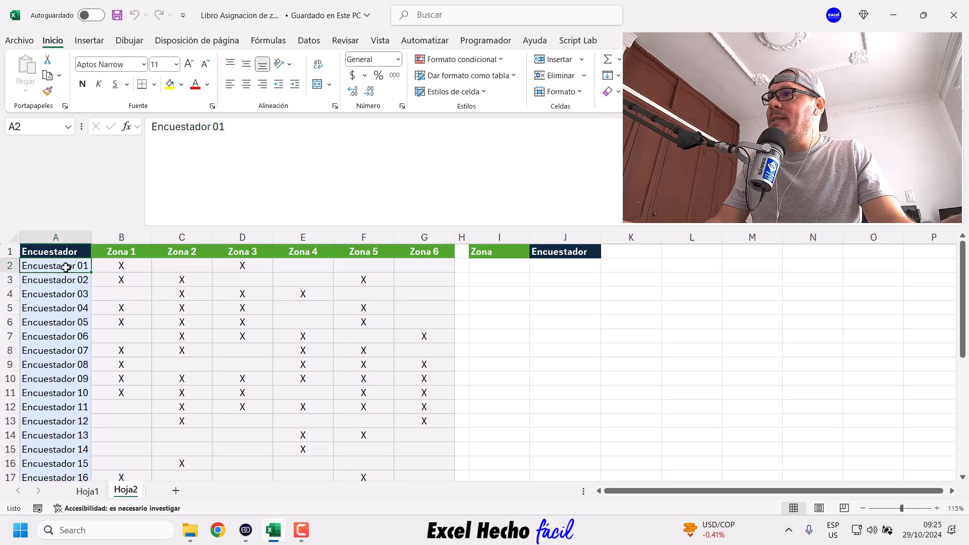
{"action": "left_click_drag", "start_coordinate": [68, 448], "coordinate": [424, 464]}
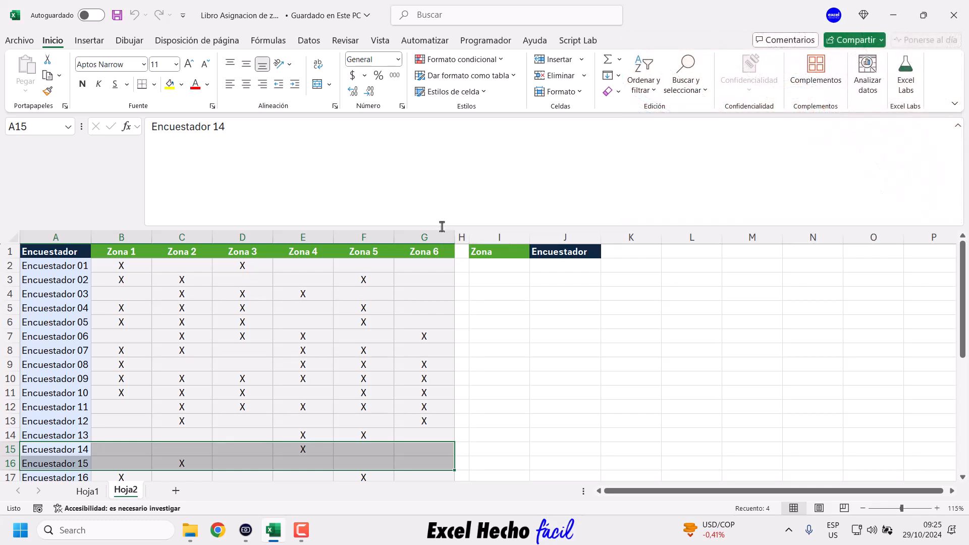
{"action": "left_click_drag", "start_coordinate": [444, 226], "coordinate": [444, 196]}
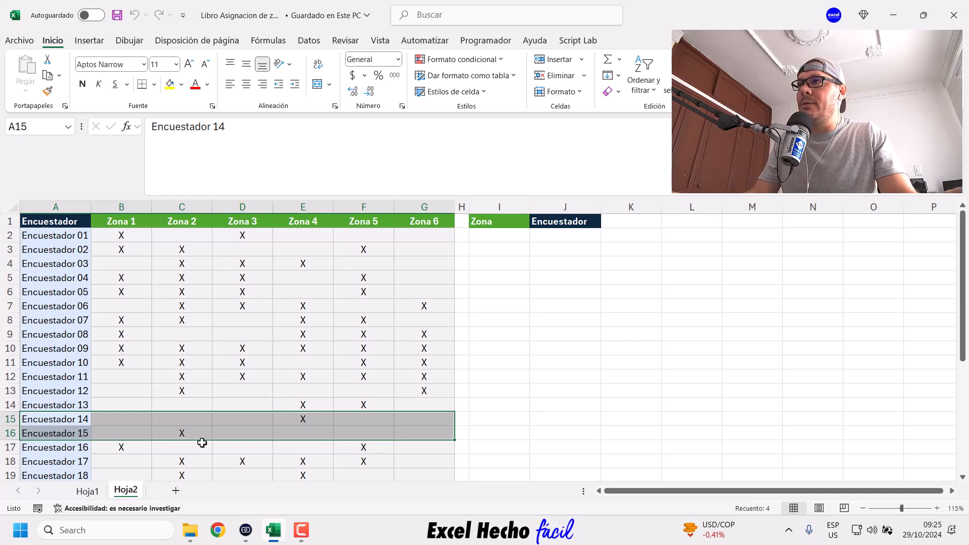
Examine which zones are marked for Encuestador 14 and Encuestador 15, and review the Zona 2 marks down the list
{"action": "left_click", "coordinate": [67, 419]}
{"action": "left_click_drag", "start_coordinate": [67, 419], "coordinate": [424, 430]}
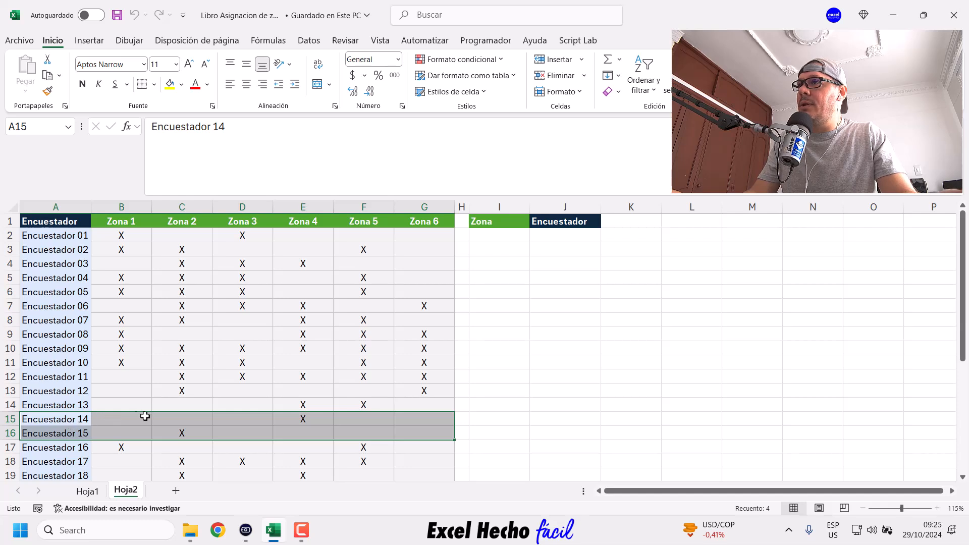
{"action": "left_click", "coordinate": [312, 418]}
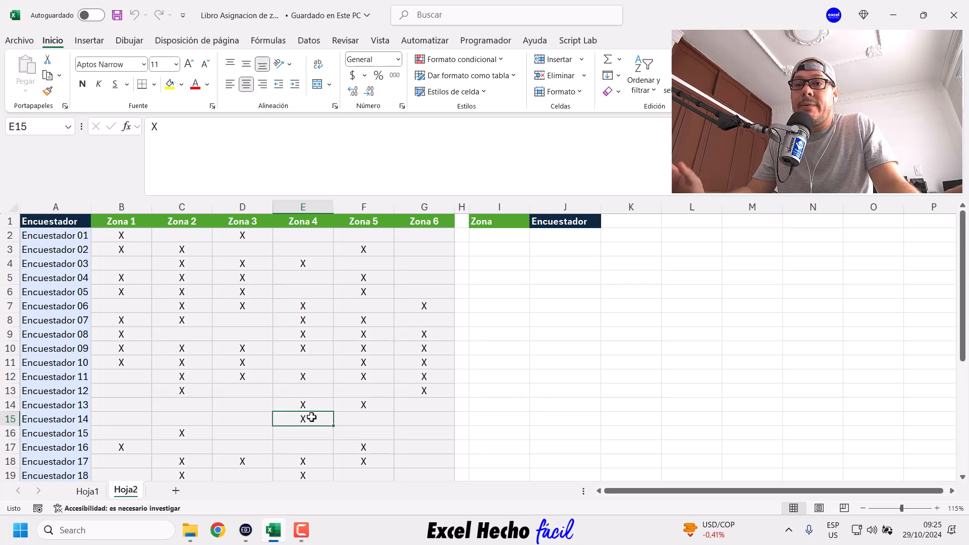
{"action": "left_click", "coordinate": [197, 434]}
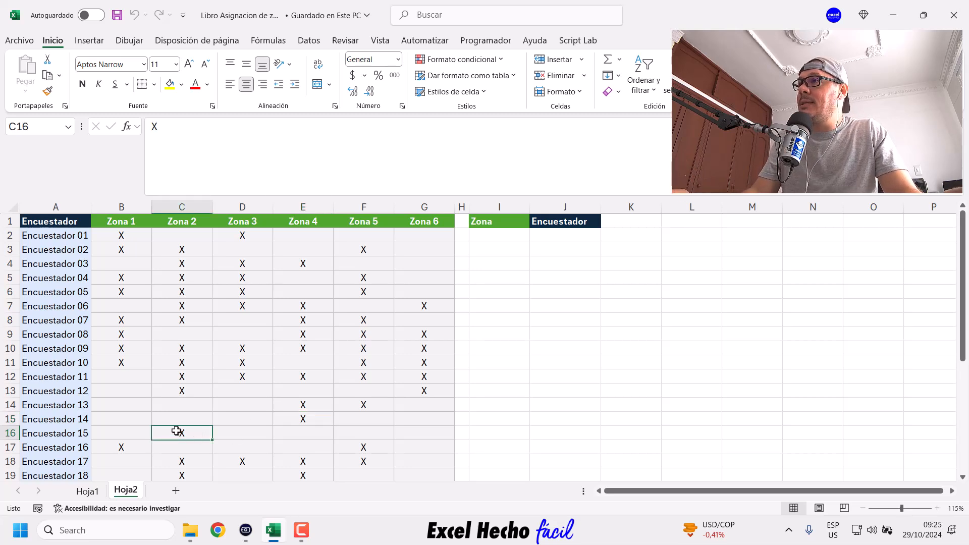
{"action": "left_click_drag", "start_coordinate": [64, 422], "coordinate": [433, 418]}
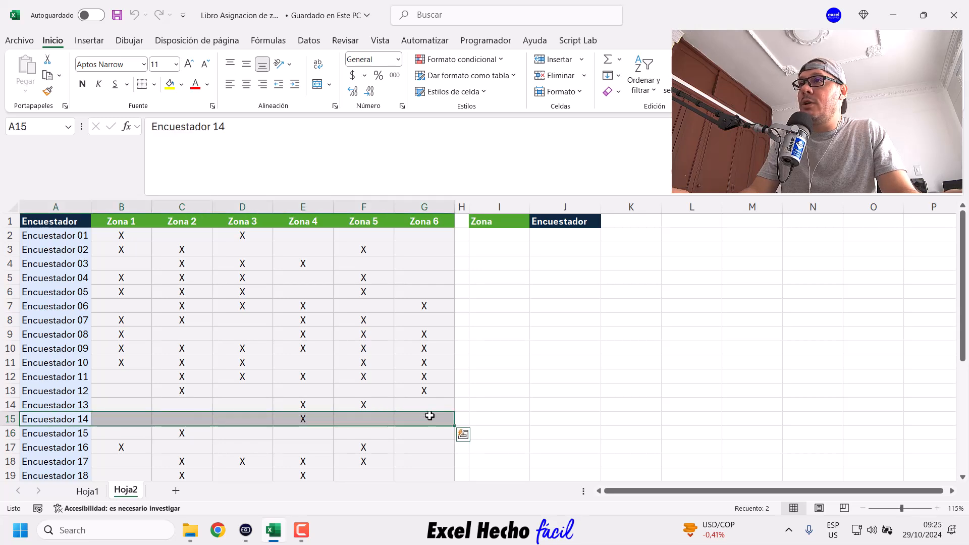
{"action": "left_click", "coordinate": [314, 418]}
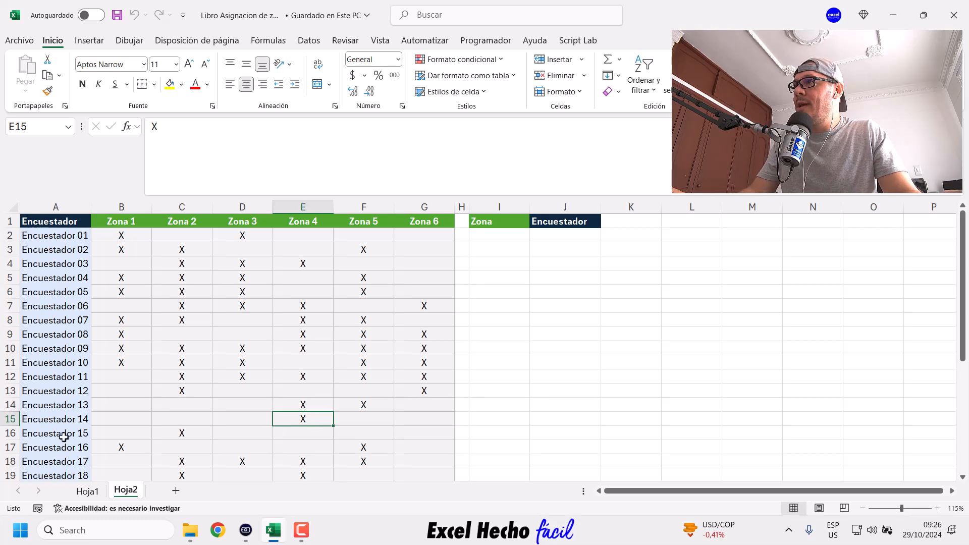
{"action": "left_click_drag", "start_coordinate": [60, 434], "coordinate": [424, 433]}
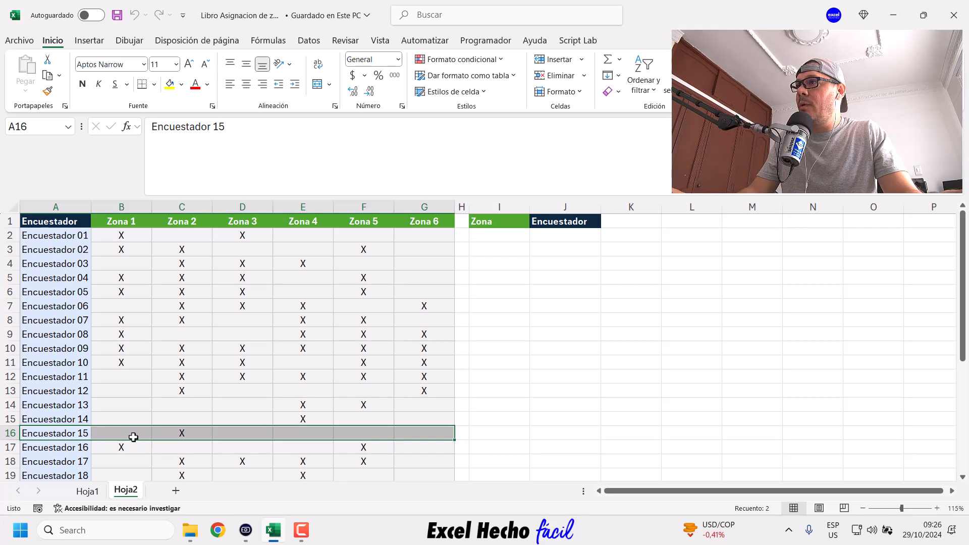
{"action": "left_click", "coordinate": [202, 435]}
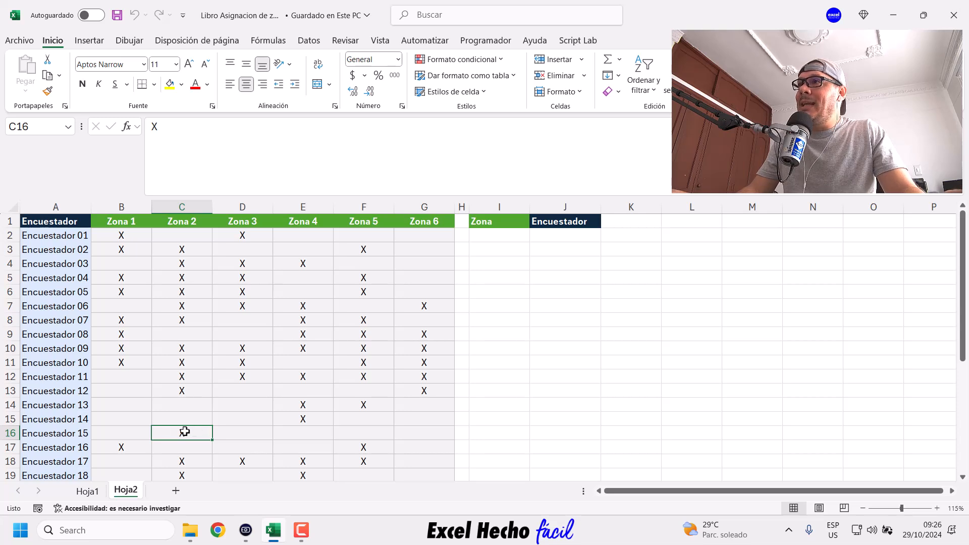
{"action": "left_click", "coordinate": [138, 430]}
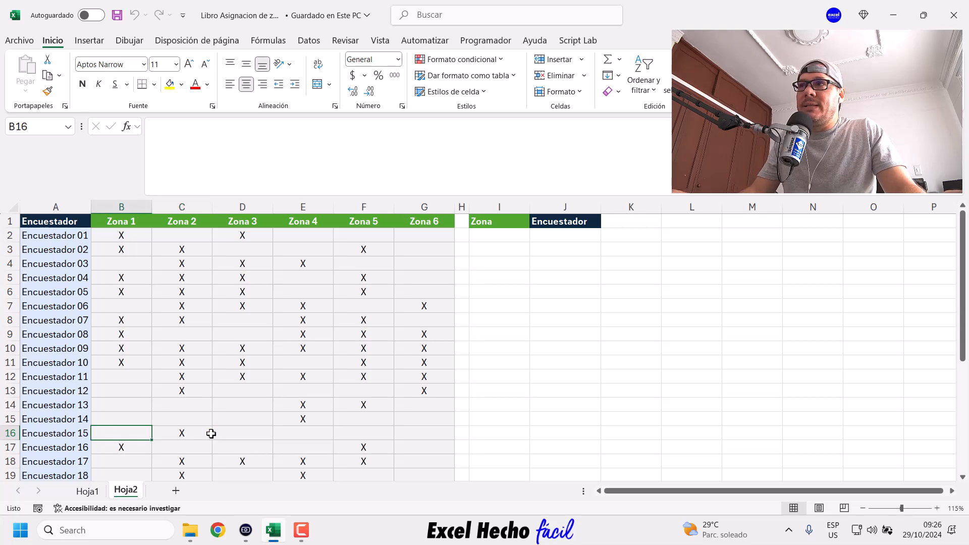
{"action": "left_click", "coordinate": [253, 433]}
{"action": "left_click", "coordinate": [296, 431]}
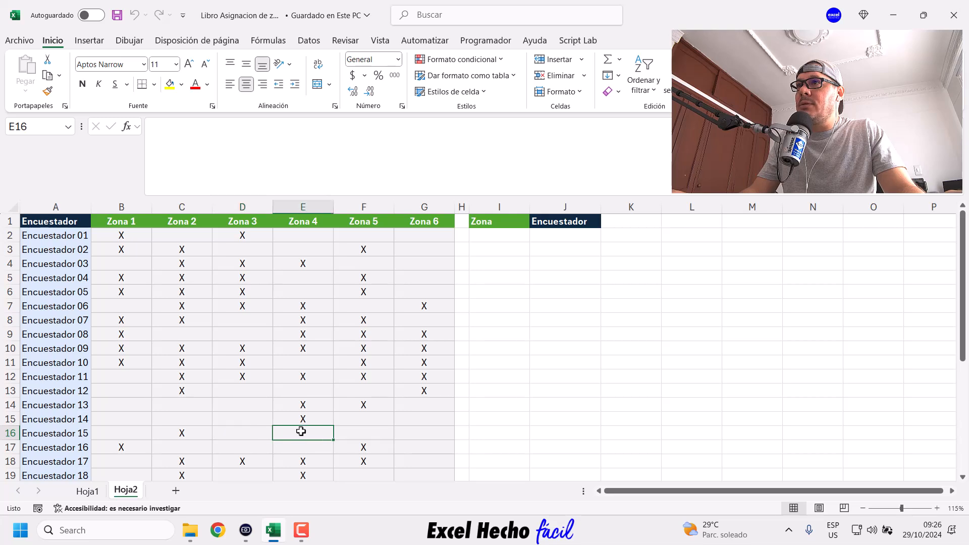
{"action": "left_click", "coordinate": [360, 431]}
{"action": "left_click", "coordinate": [421, 433]}
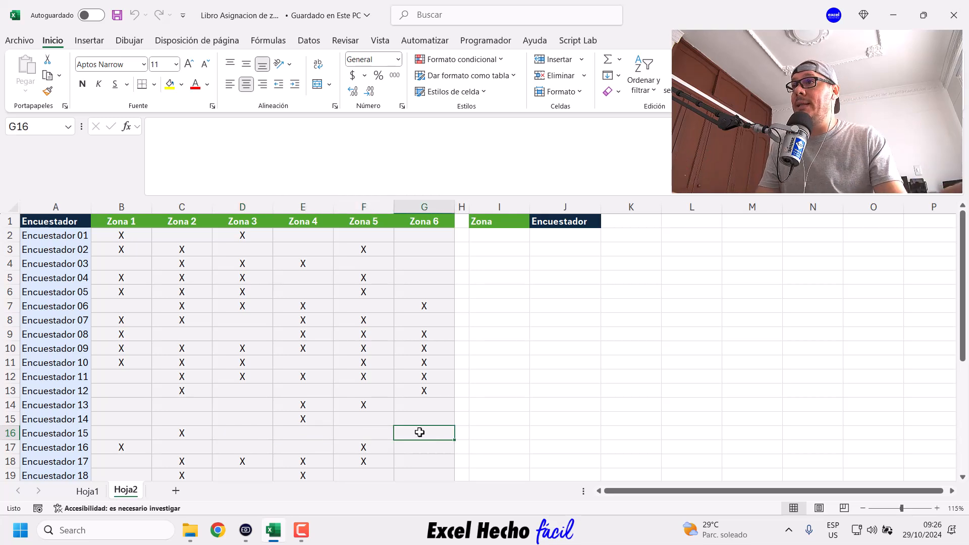
{"action": "left_click", "coordinate": [197, 432]}
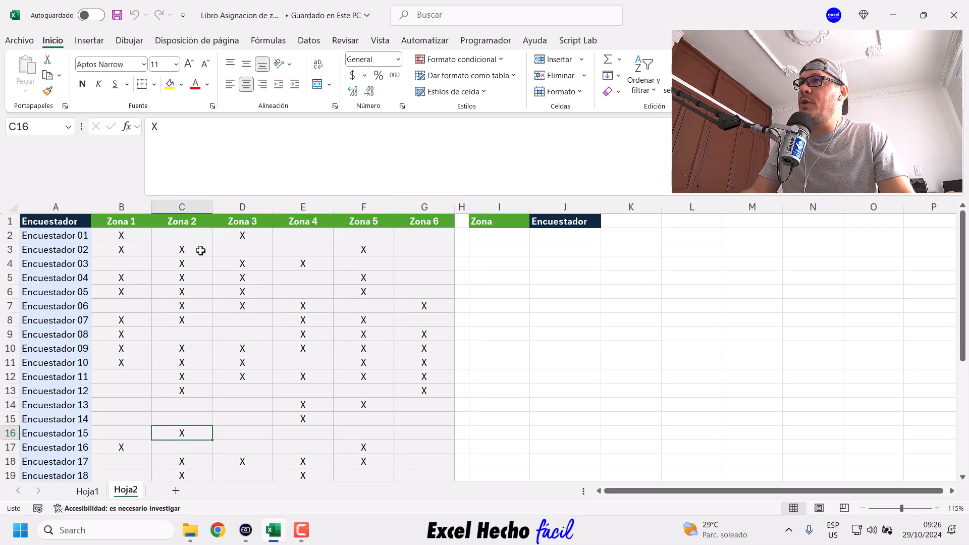
{"action": "scroll", "coordinate": [186, 422], "scroll_direction": "down", "scroll_amount": 5}
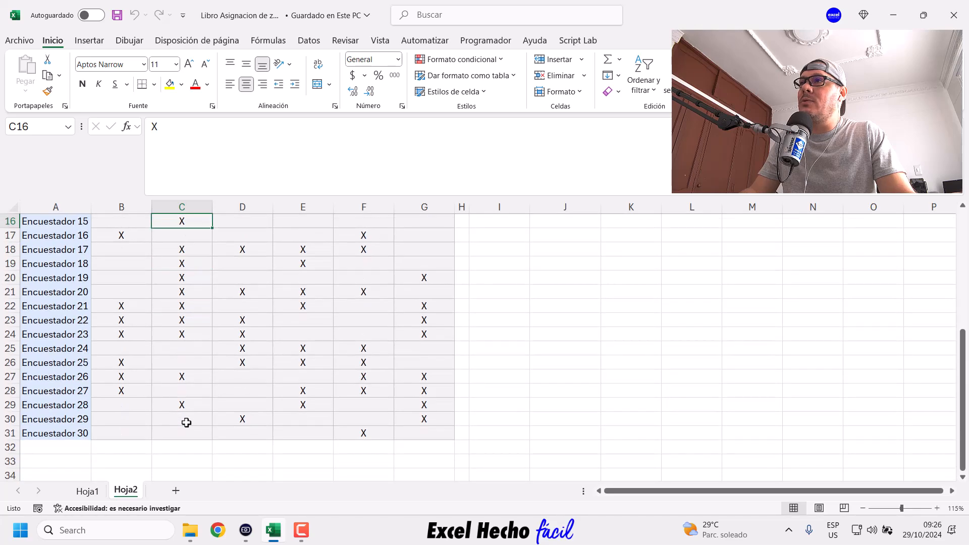
Examine the Encuestador 30 row (B31:G31), checking its marked Zona 5 cell and the blank cells of the other zones
{"action": "left_click_drag", "start_coordinate": [62, 433], "coordinate": [424, 433]}
{"action": "left_click", "coordinate": [423, 433]}
{"action": "left_click", "coordinate": [374, 433]}
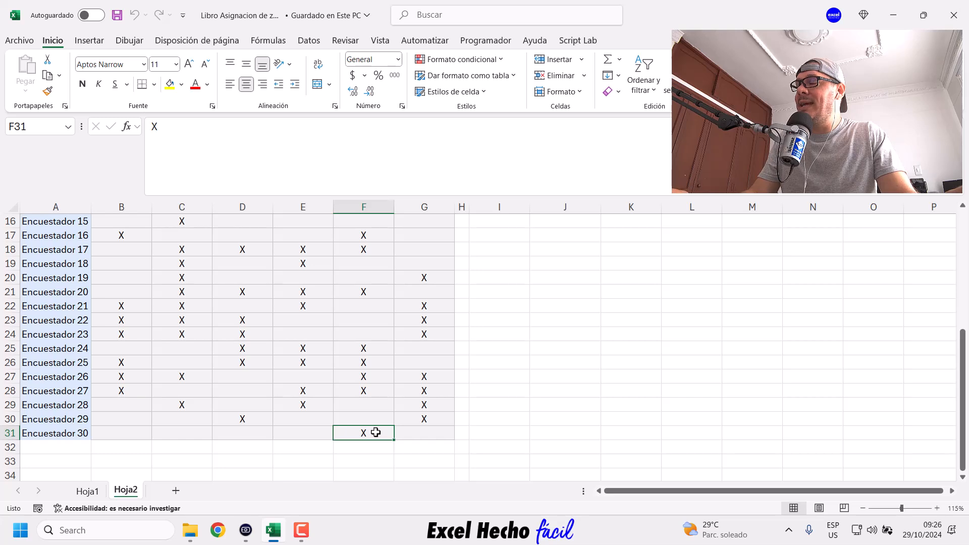
{"action": "left_click_drag", "start_coordinate": [129, 435], "coordinate": [400, 433]}
{"action": "left_click", "coordinate": [378, 430]}
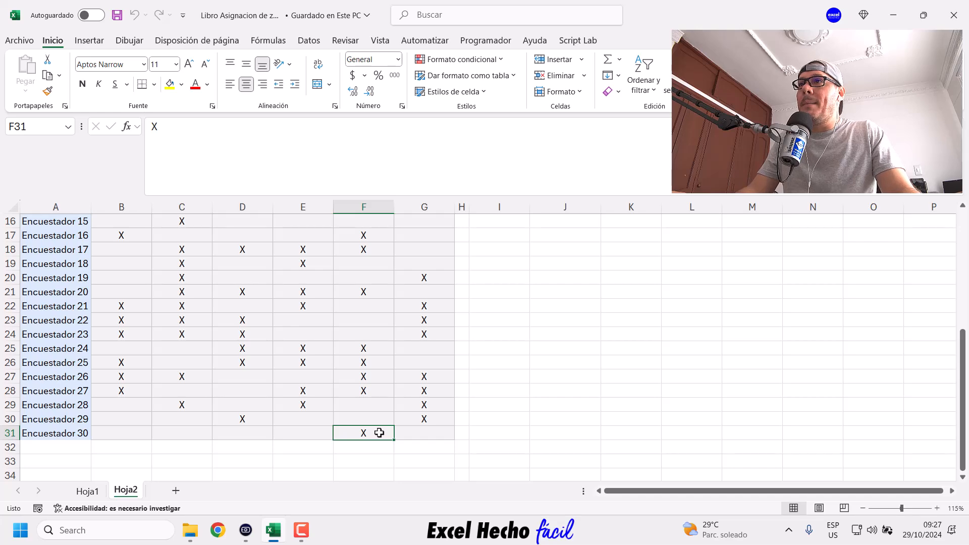
{"action": "scroll", "coordinate": [379, 433], "scroll_direction": "up", "scroll_amount": 5}
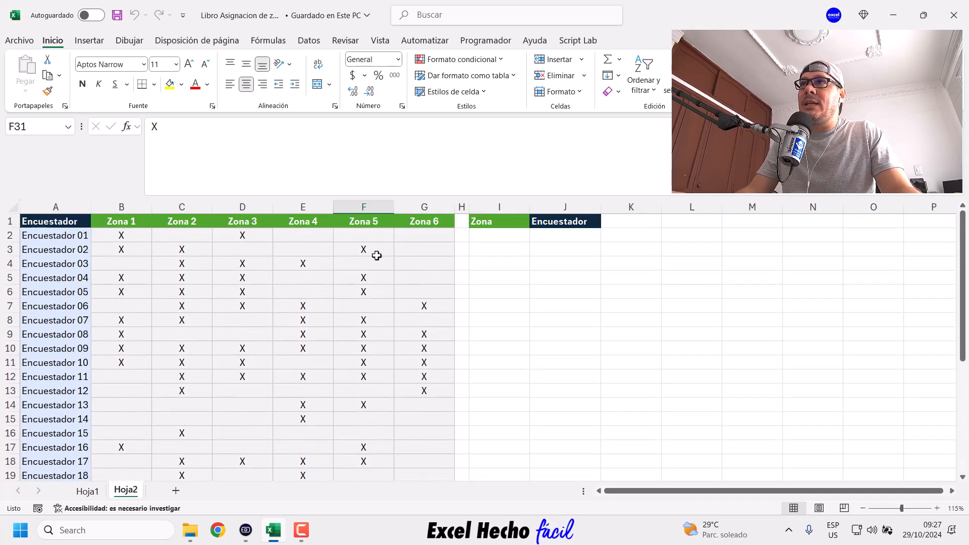
{"action": "scroll", "coordinate": [377, 255], "scroll_direction": "down", "scroll_amount": 6}
{"action": "left_click_drag", "start_coordinate": [121, 391], "coordinate": [283, 390]}
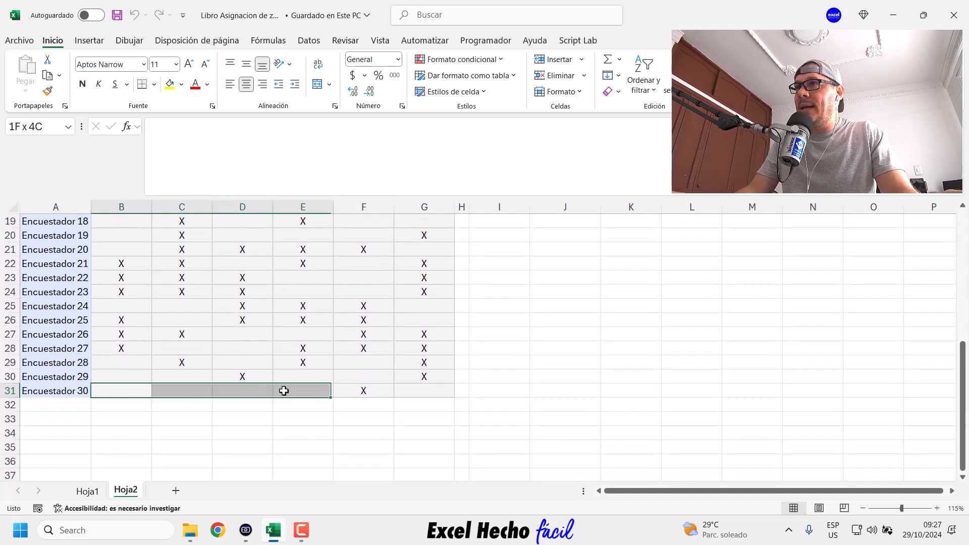
{"action": "left_click", "coordinate": [424, 392], "text": "ctrl"}
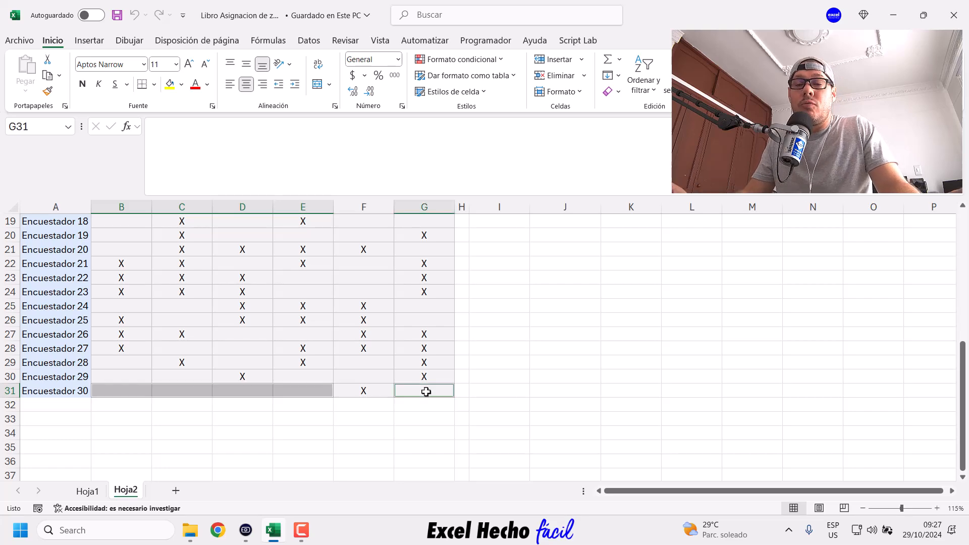
Select the whole block of zone marks, B2:G31, to review the availability of every surveyor
{"action": "scroll", "coordinate": [104, 328], "scroll_direction": "up", "scroll_amount": 6}
{"action": "left_click_drag", "start_coordinate": [119, 234], "coordinate": [421, 420]}
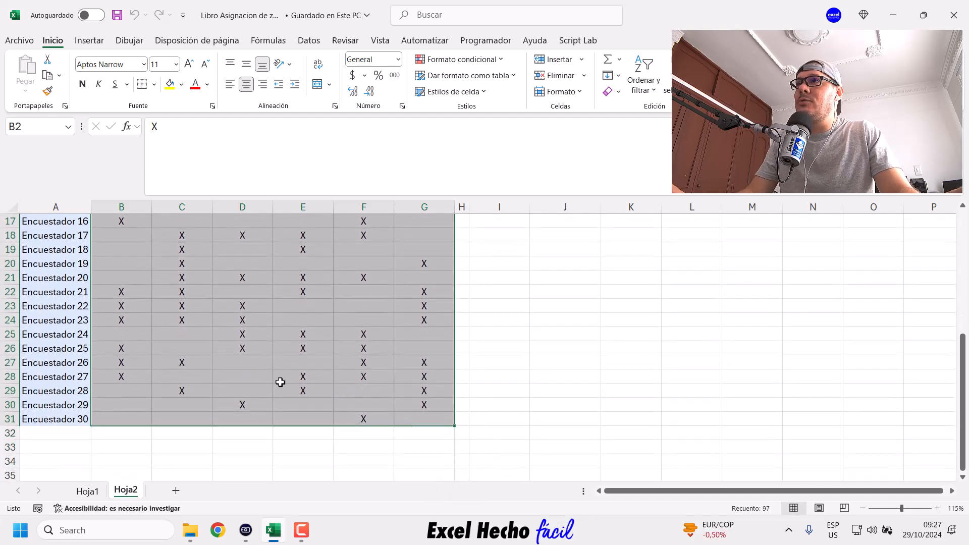
{"action": "scroll", "coordinate": [280, 382], "scroll_direction": "up", "scroll_amount": 5}
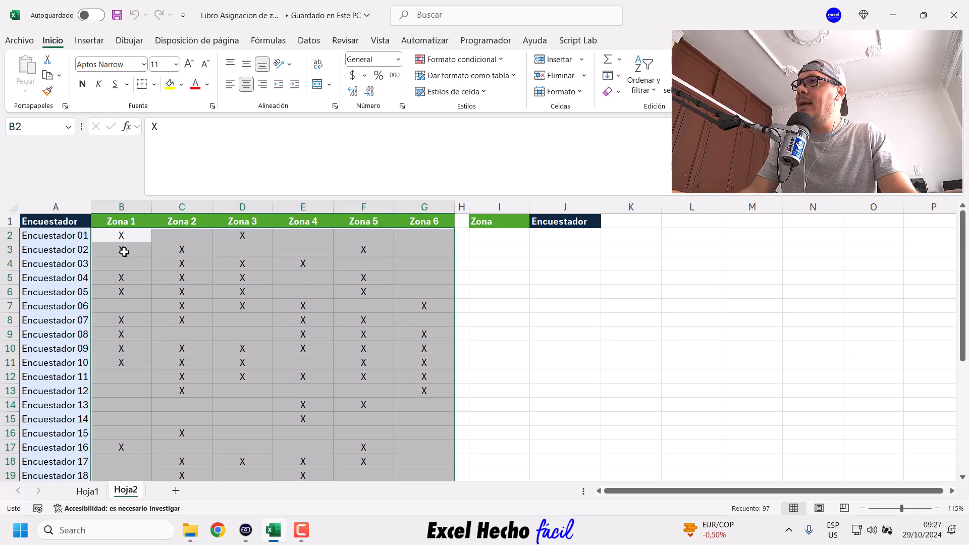
{"action": "left_click_drag", "start_coordinate": [113, 236], "coordinate": [437, 451]}
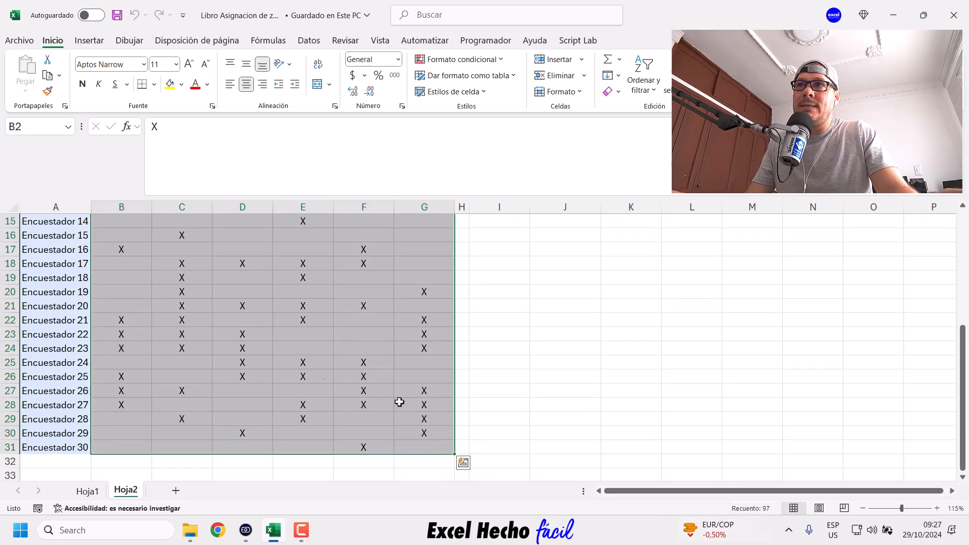
{"action": "scroll", "coordinate": [299, 374], "scroll_direction": "up", "scroll_amount": 4}
{"action": "scroll", "coordinate": [298, 374], "scroll_direction": "up", "scroll_amount": 1}
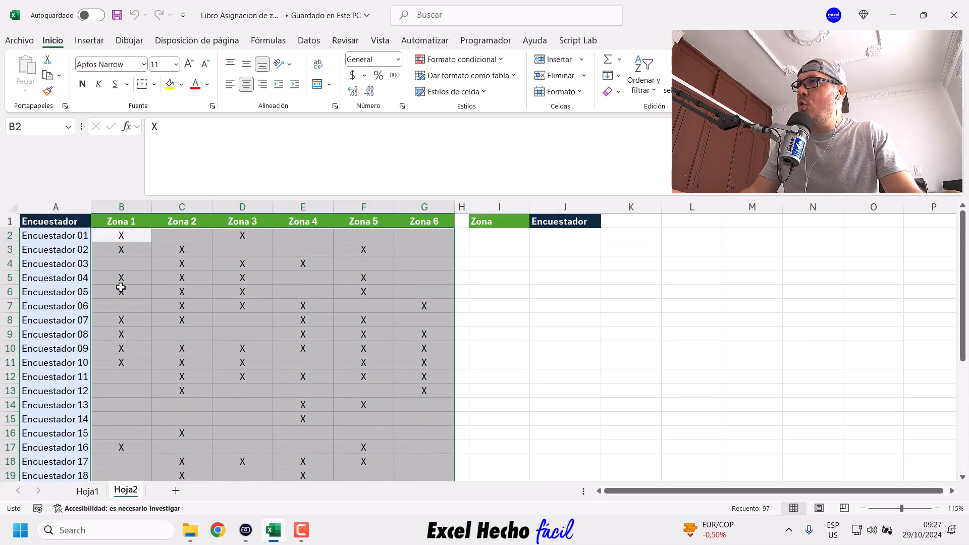
Check the Encuestador 01 row and select its Zona 1 and Zona 3 marks together (B2 and D2)
{"action": "left_click", "coordinate": [73, 234]}
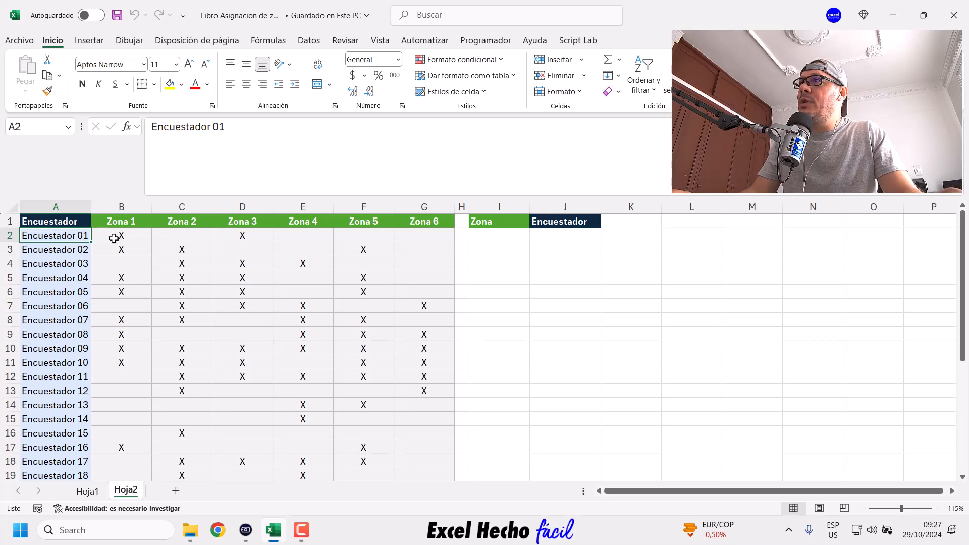
{"action": "left_click", "coordinate": [136, 237]}
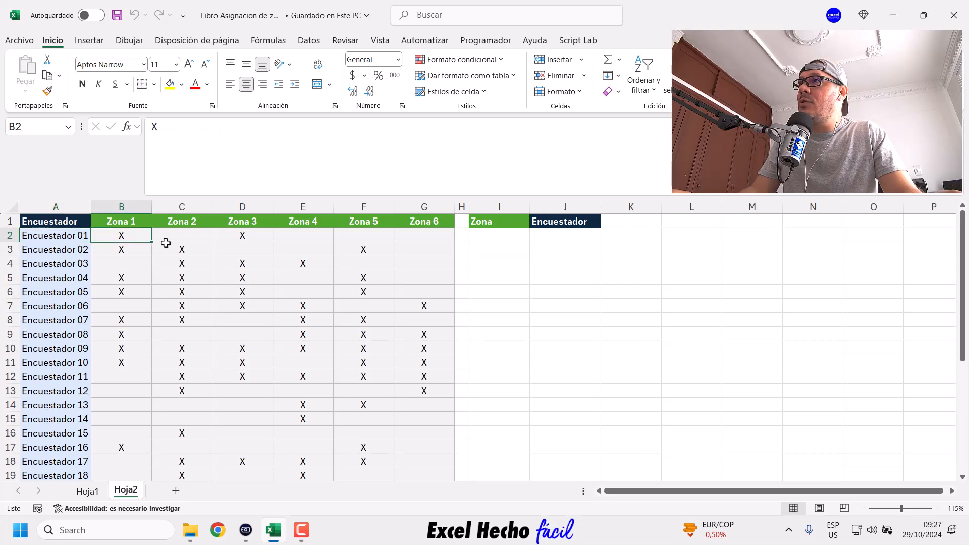
{"action": "left_click", "coordinate": [251, 238], "text": "ctrl"}
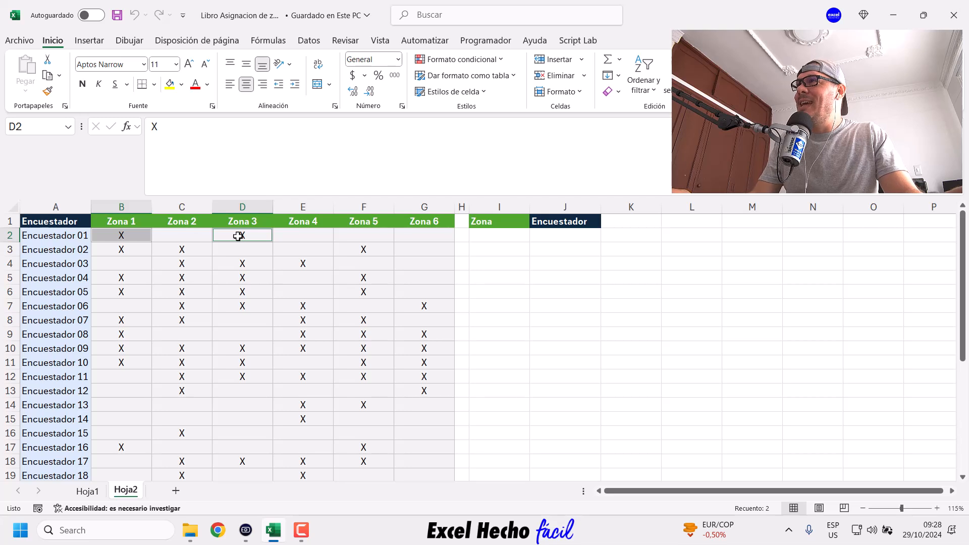
{"action": "left_click", "coordinate": [67, 235]}
{"action": "left_click", "coordinate": [117, 236]}
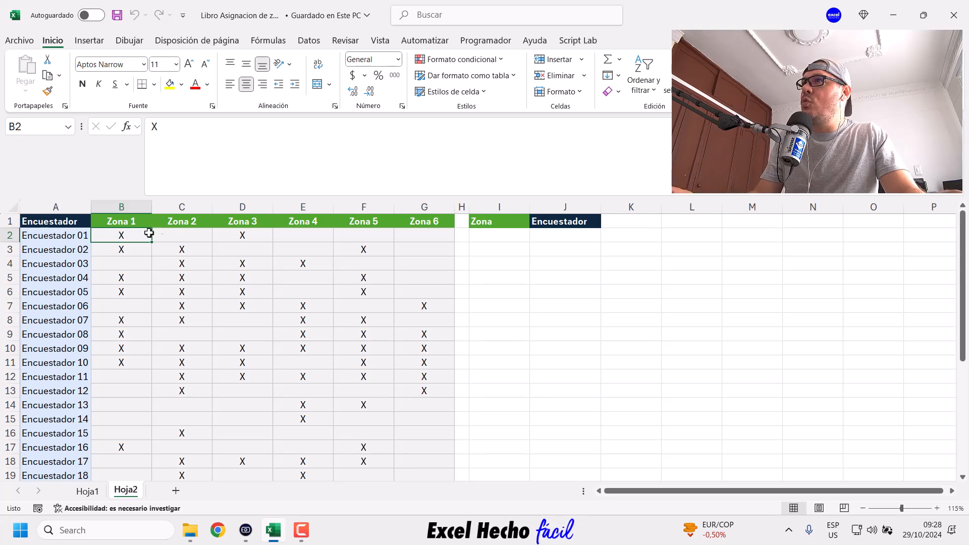
{"action": "left_click", "coordinate": [256, 234], "text": "ctrl"}
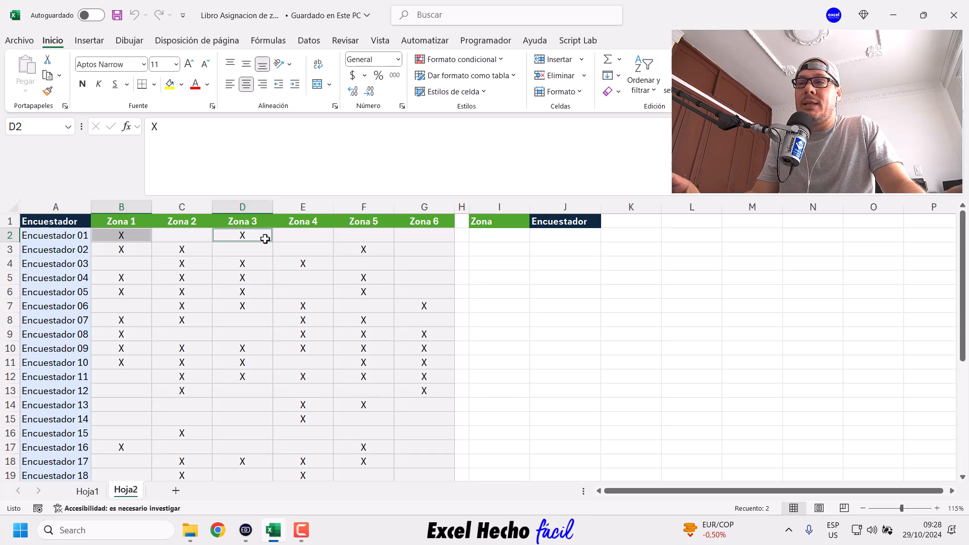
Go through the Encuestador 01 cells from Zona 2 to Zona 6, and compare the Zona 1 and Zona 3 marks
{"action": "left_click", "coordinate": [187, 235]}
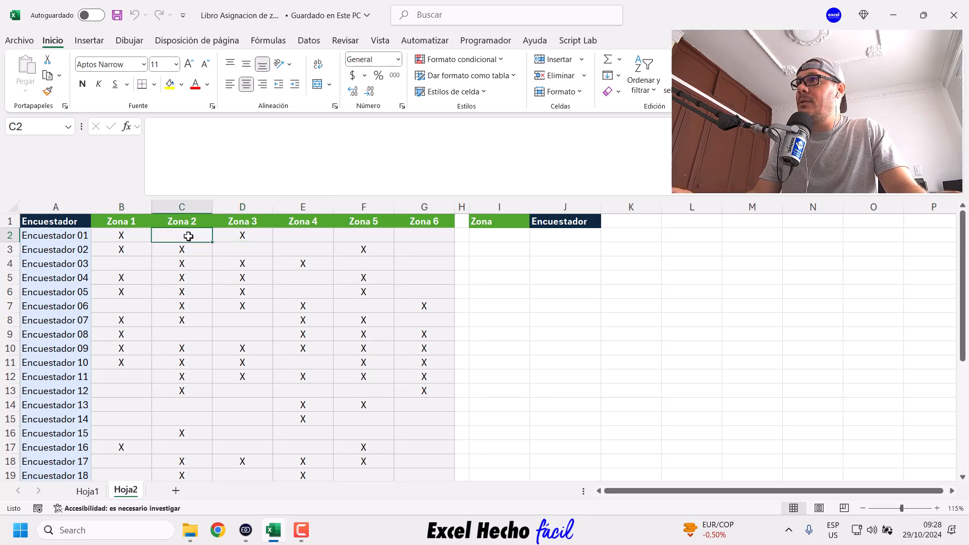
{"action": "left_click", "coordinate": [267, 235]}
{"action": "left_click", "coordinate": [313, 235]}
{"action": "left_click", "coordinate": [379, 235]}
{"action": "left_click", "coordinate": [434, 235]}
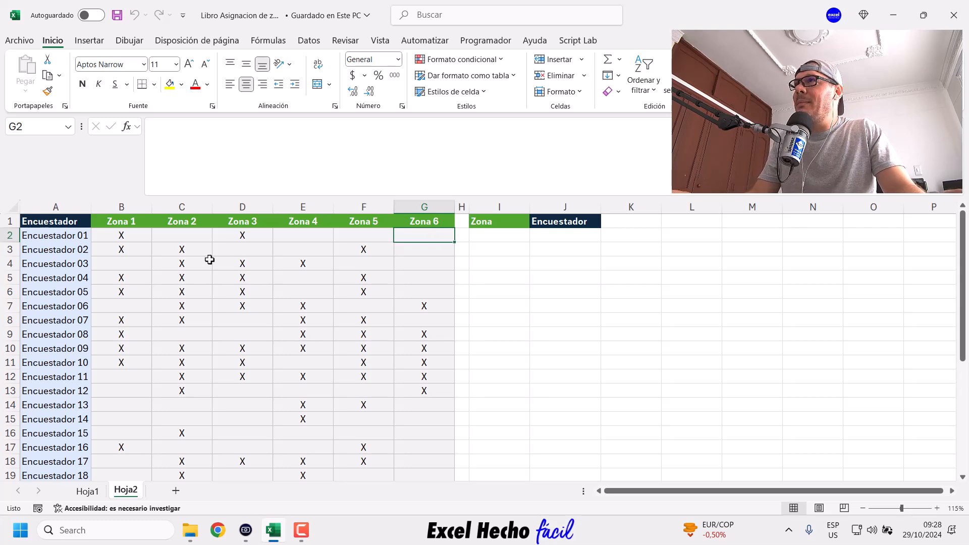
{"action": "left_click", "coordinate": [129, 236]}
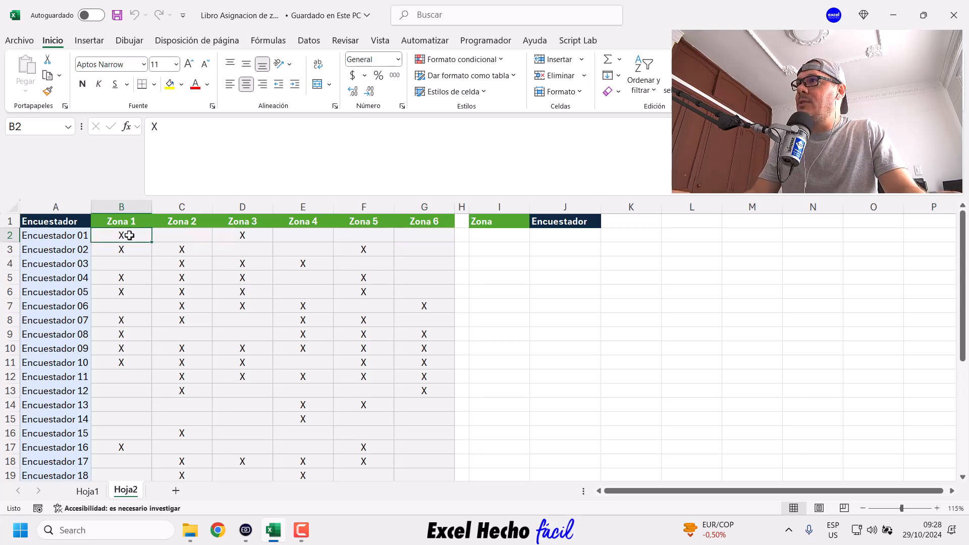
{"action": "left_click", "coordinate": [246, 234]}
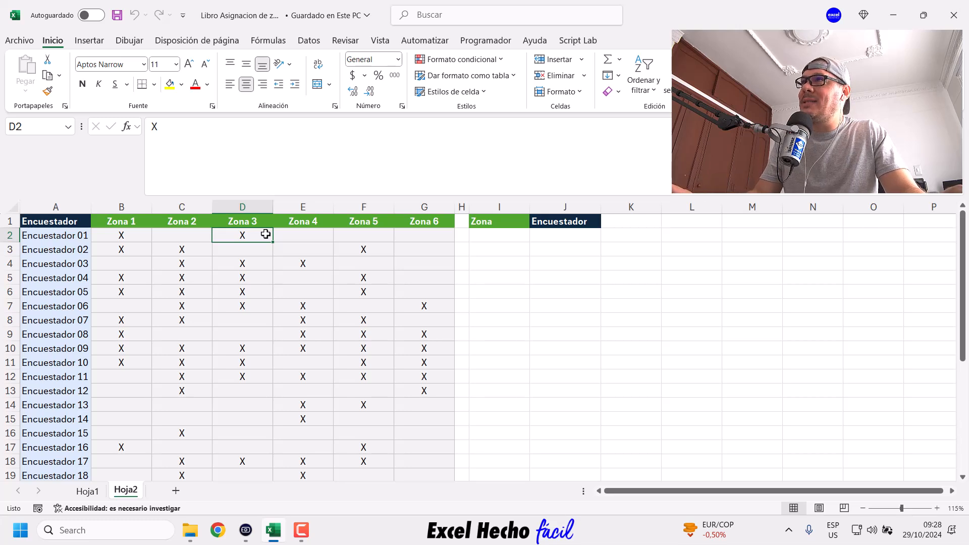
{"action": "left_click", "coordinate": [126, 237]}
{"action": "left_click", "coordinate": [251, 237]}
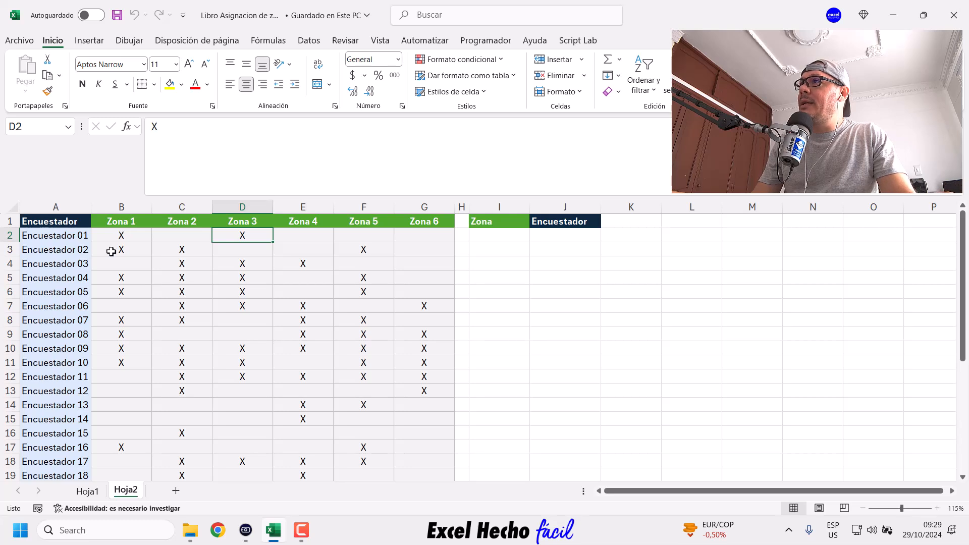
Examine the Encuestador 02 row (B3:G3), checking its marks in Zona 1, Zona 2 and Zona 5
{"action": "left_click_drag", "start_coordinate": [114, 251], "coordinate": [433, 249]}
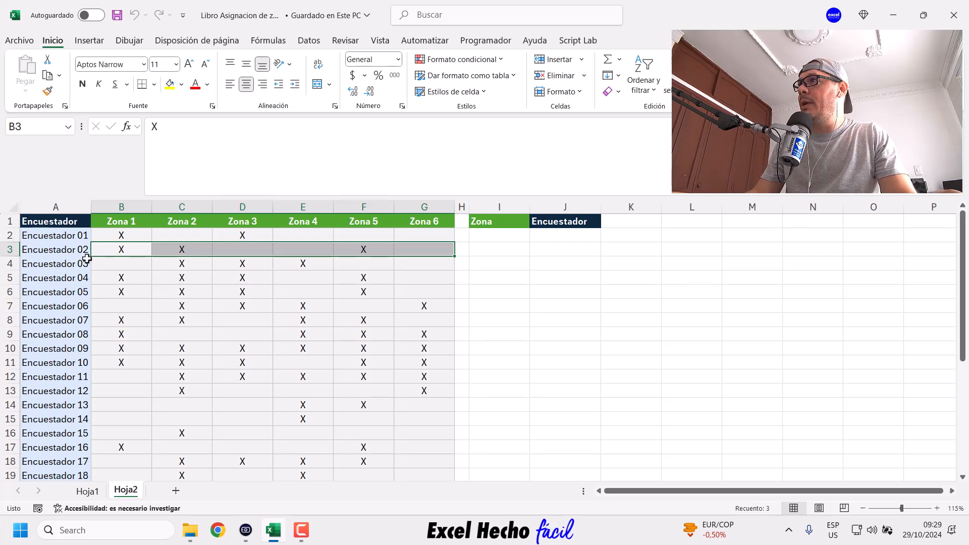
{"action": "left_click", "coordinate": [133, 250]}
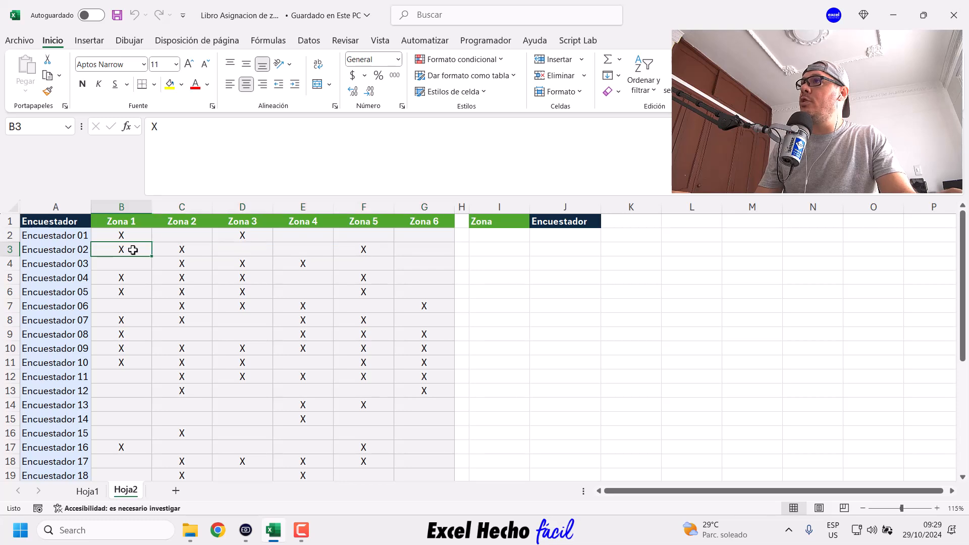
{"action": "left_click", "coordinate": [201, 251]}
{"action": "left_click", "coordinate": [378, 249]}
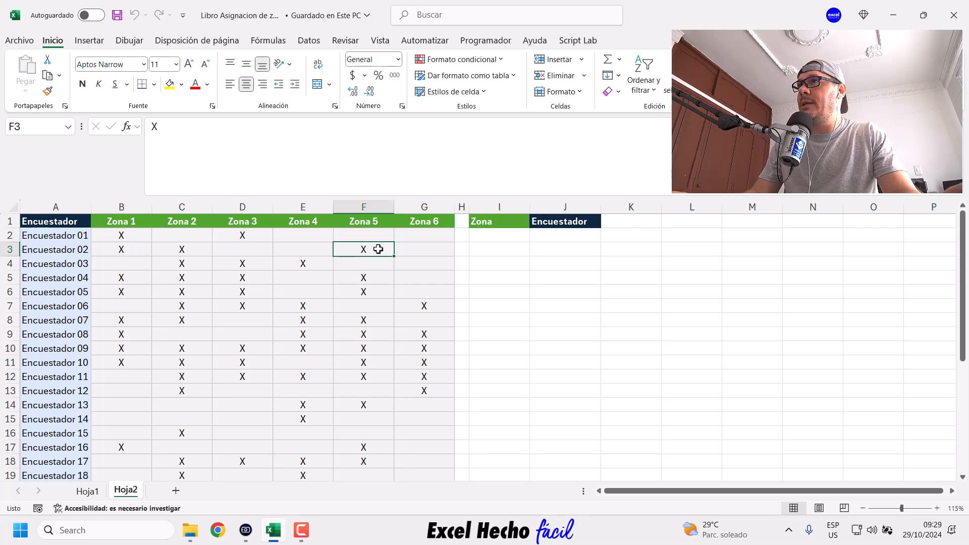
{"action": "left_click", "coordinate": [125, 248]}
{"action": "left_click", "coordinate": [183, 250]}
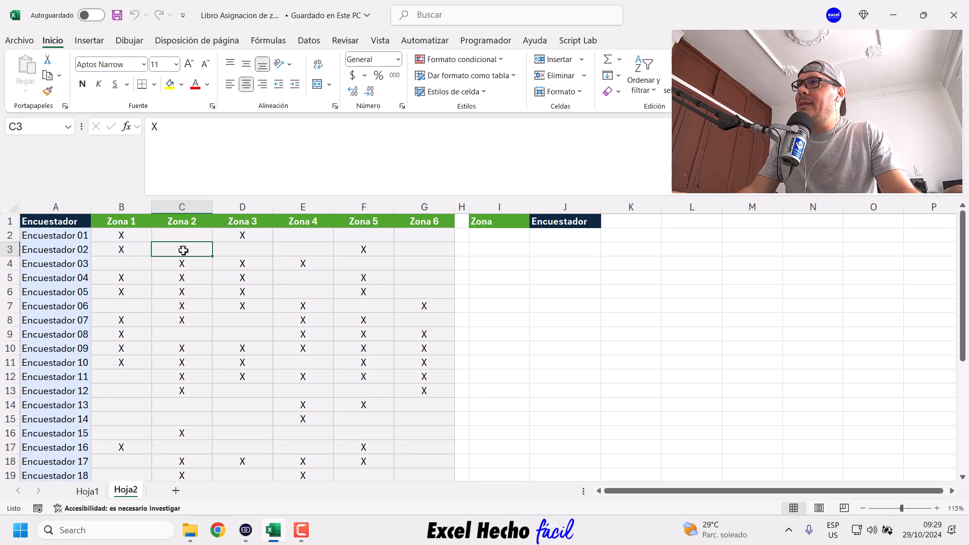
Examine the Encuestador 09 row (B10:G10), checking each mark from Zona 1 to Zona 6
{"action": "left_click_drag", "start_coordinate": [112, 348], "coordinate": [437, 349]}
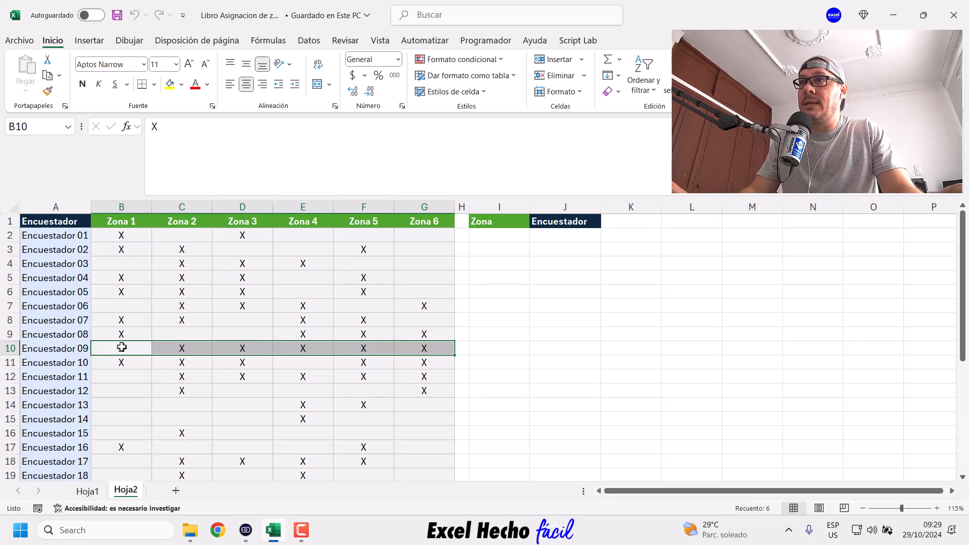
{"action": "type", "text": "X"}
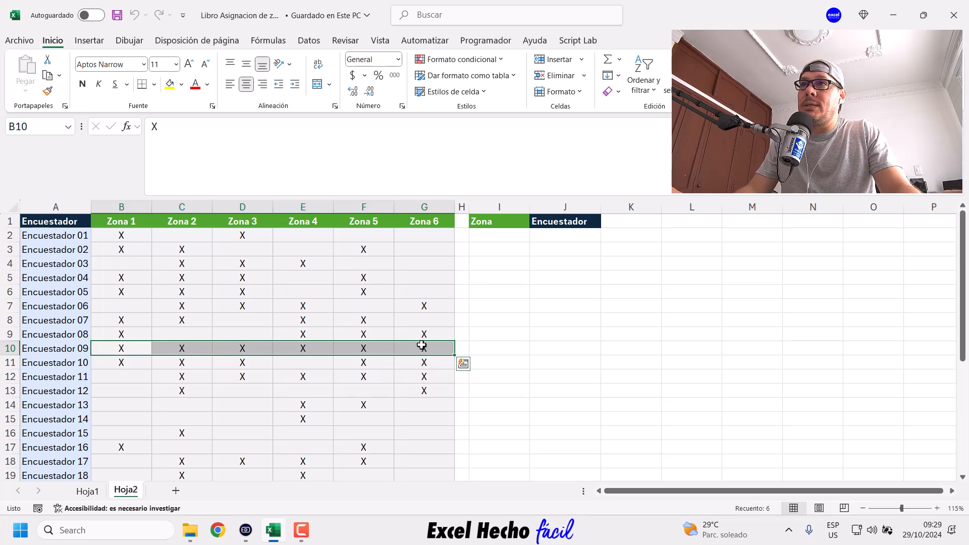
{"action": "left_click", "coordinate": [138, 350]}
{"action": "left_click", "coordinate": [174, 348]}
{"action": "left_click", "coordinate": [256, 348]}
{"action": "left_click", "coordinate": [316, 347]}
{"action": "left_click", "coordinate": [363, 347]}
{"action": "left_click", "coordinate": [427, 347]}
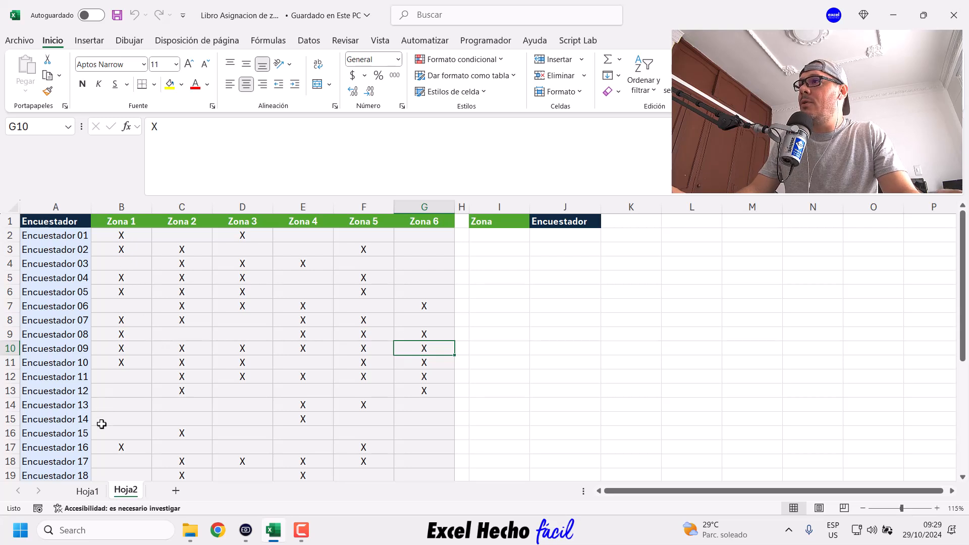
Check the Zona 4 mark of Encuestador 14, and compare the zone marks in the Encuestador 01, 02 and 04 rows
{"action": "left_click_drag", "start_coordinate": [102, 421], "coordinate": [422, 418]}
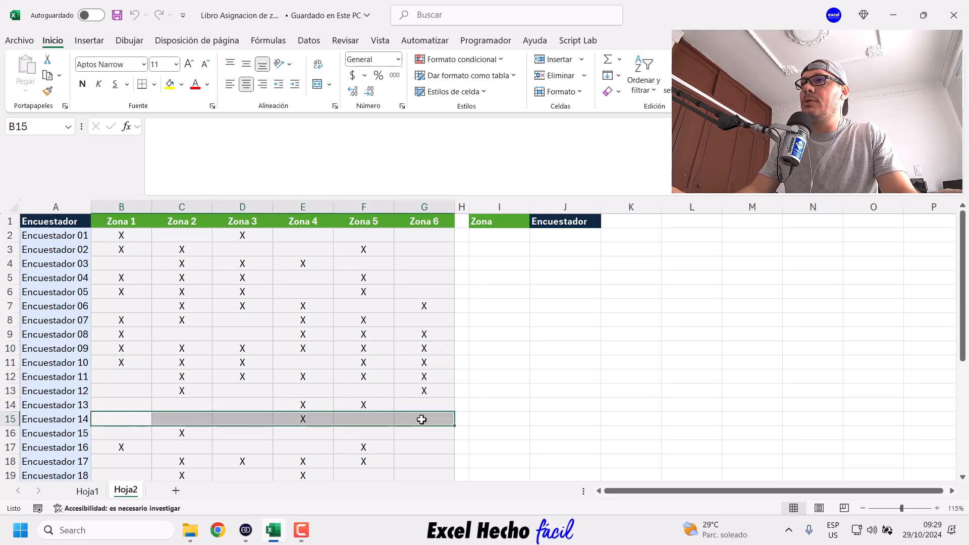
{"action": "left_click", "coordinate": [298, 420]}
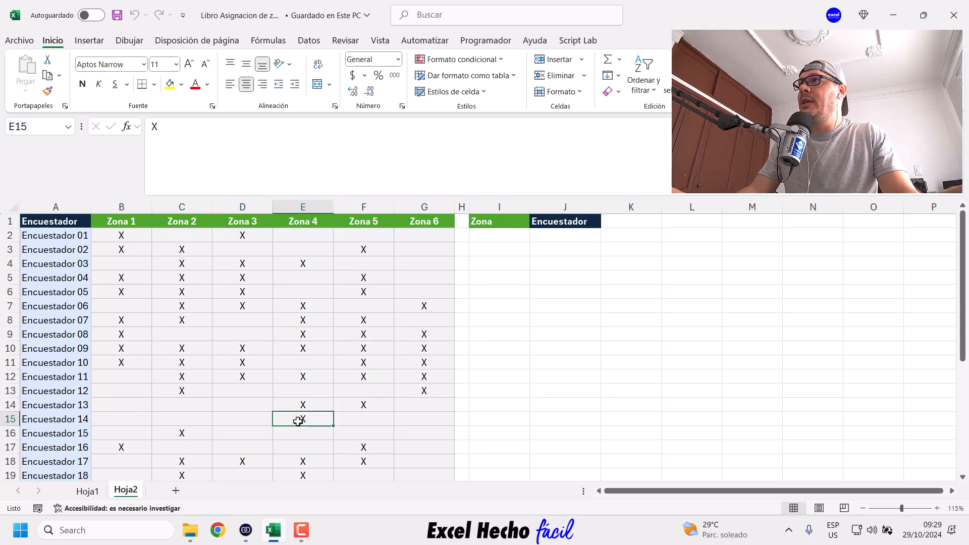
{"action": "left_click_drag", "start_coordinate": [121, 237], "coordinate": [426, 239]}
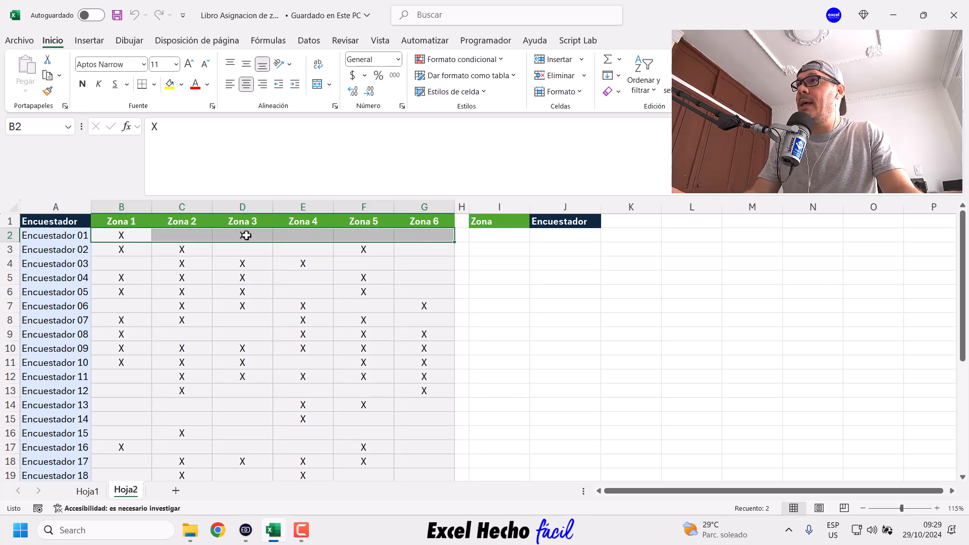
{"action": "left_click_drag", "start_coordinate": [136, 251], "coordinate": [422, 252]}
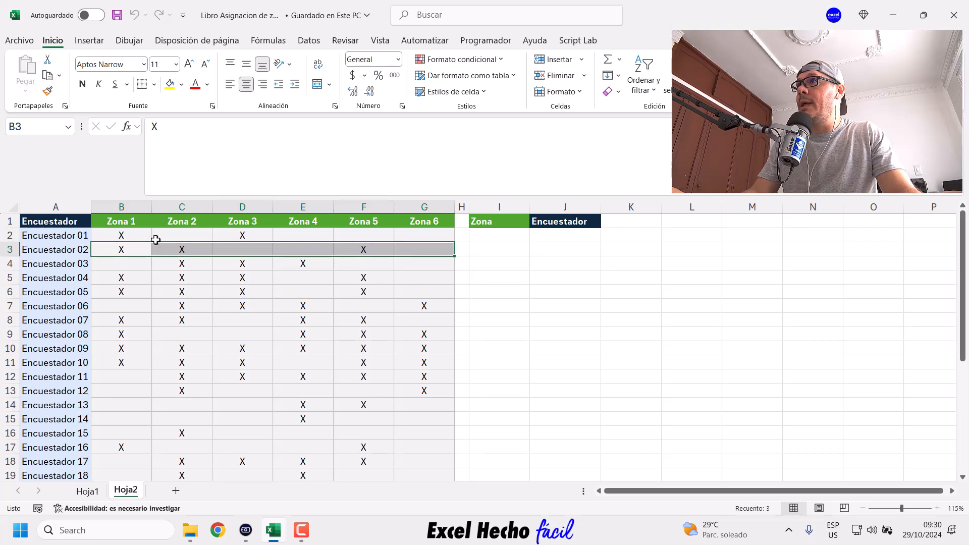
{"action": "left_click_drag", "start_coordinate": [119, 275], "coordinate": [438, 274]}
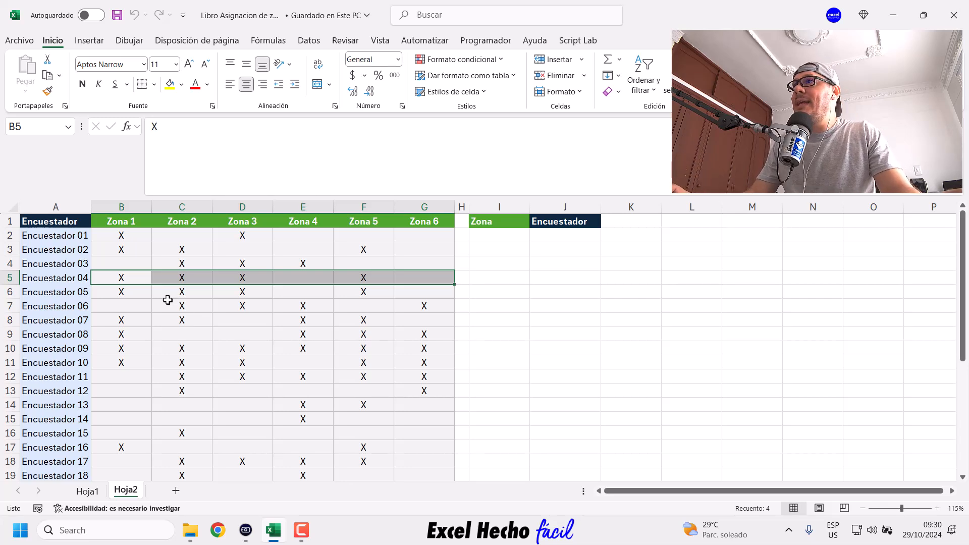
Select the complete surveyor and zone table, A1:G31, including its headings
{"action": "left_click", "coordinate": [118, 238]}
{"action": "left_click", "coordinate": [68, 220]}
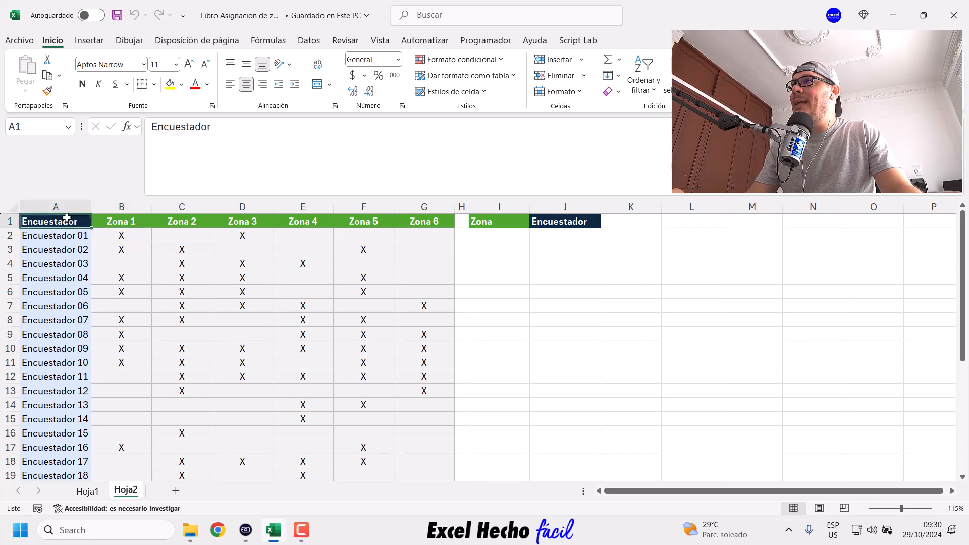
{"action": "key", "text": "ctrl+shift+Right"}
{"action": "key", "text": "ctrl+shift+Down"}
{"action": "scroll", "coordinate": [67, 218], "scroll_direction": "up", "scroll_amount": 4}
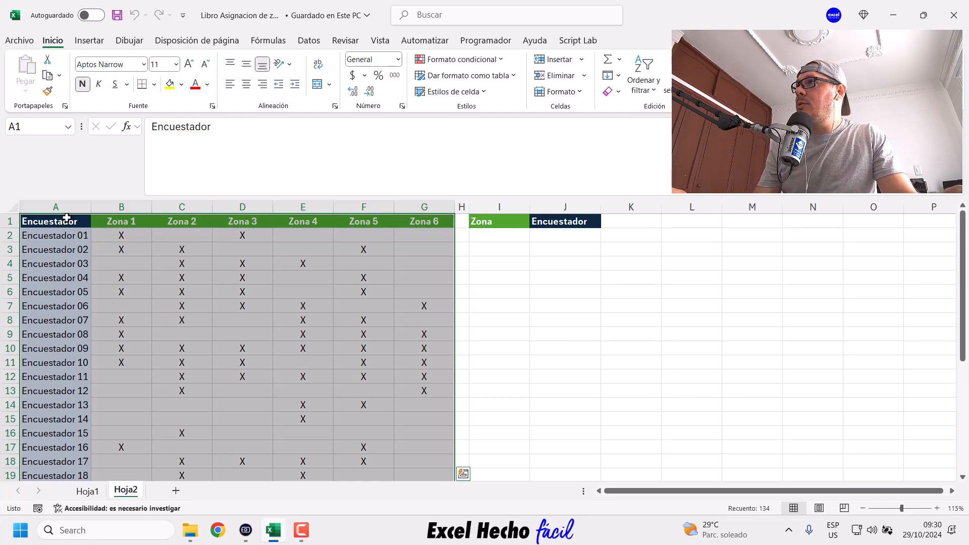
Review the surveyor list in A2:A31 and the zone headings with their marks in B1:G11
{"action": "left_click_drag", "start_coordinate": [70, 231], "coordinate": [68, 433]}
{"action": "scroll", "coordinate": [63, 417], "scroll_direction": "up", "scroll_amount": 2}
{"action": "scroll", "coordinate": [64, 417], "scroll_direction": "up", "scroll_amount": 3}
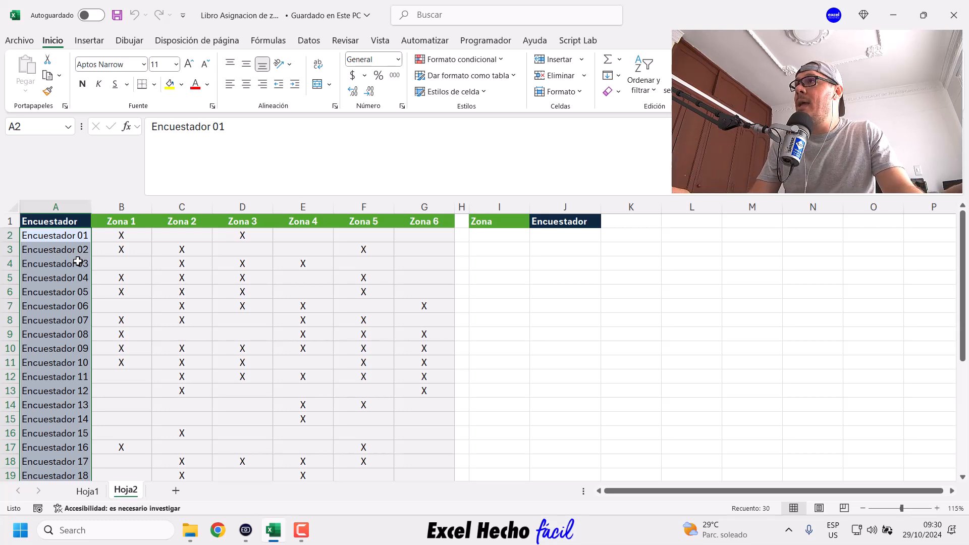
{"action": "left_click_drag", "start_coordinate": [119, 221], "coordinate": [426, 359]}
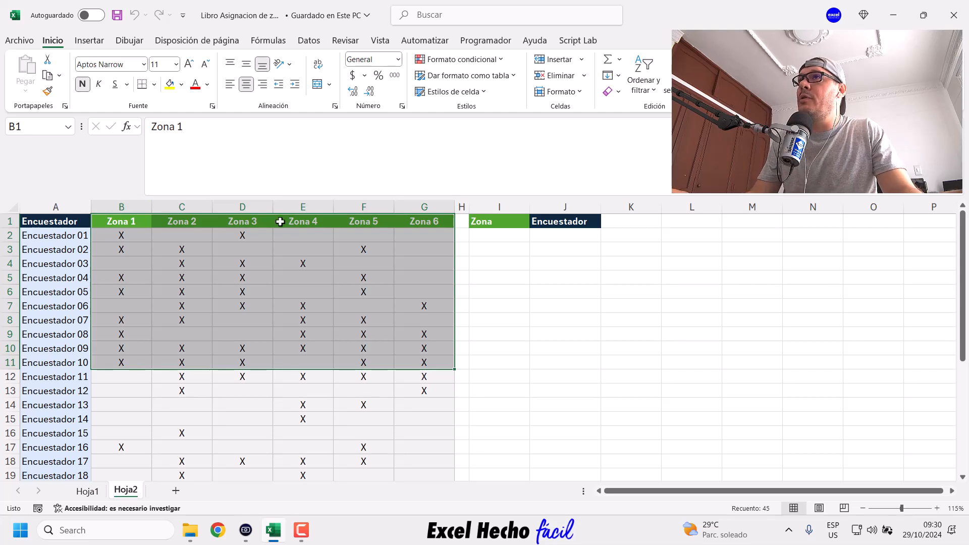
Review the empty result area under the Zona and Encuestador headings in columns I and J
{"action": "left_click_drag", "start_coordinate": [505, 222], "coordinate": [506, 328]}
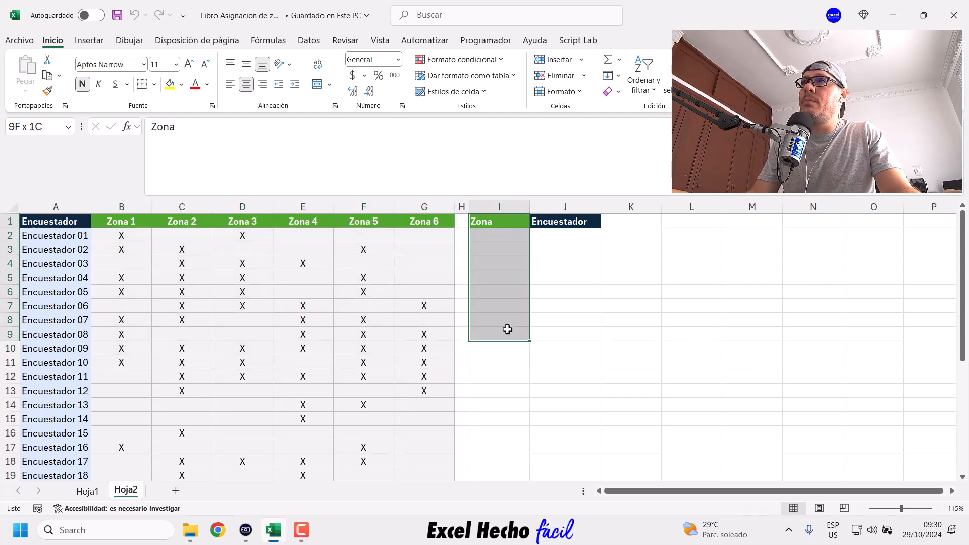
{"action": "left_click", "coordinate": [500, 236]}
{"action": "left_click_drag", "start_coordinate": [499, 236], "coordinate": [497, 307]}
{"action": "left_click_drag", "start_coordinate": [556, 233], "coordinate": [551, 296]}
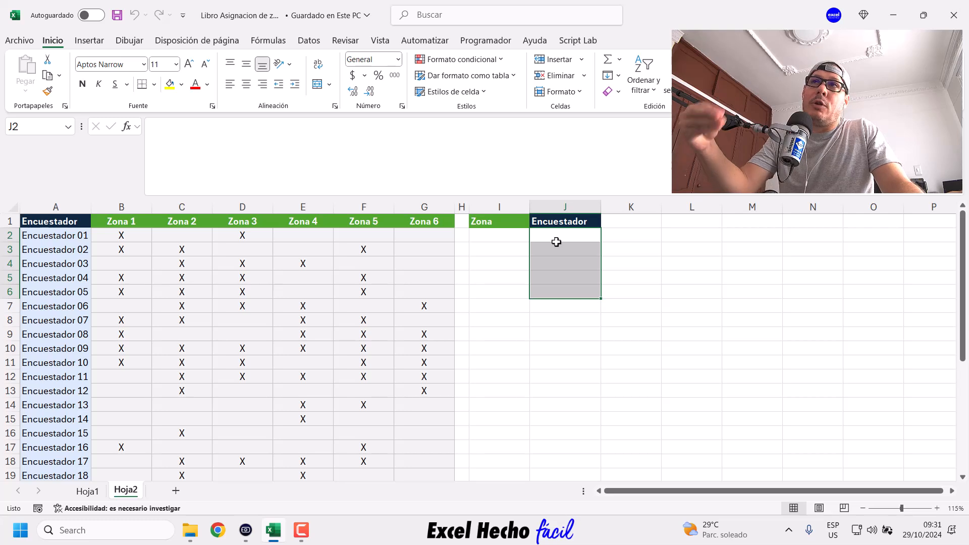
{"action": "left_click", "coordinate": [622, 236]}
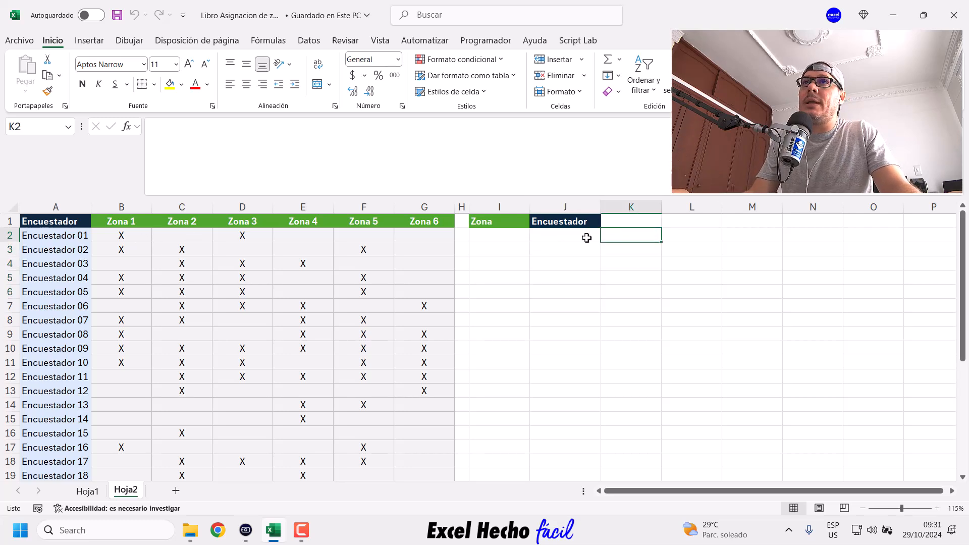
{"action": "left_click_drag", "start_coordinate": [506, 236], "coordinate": [554, 237]}
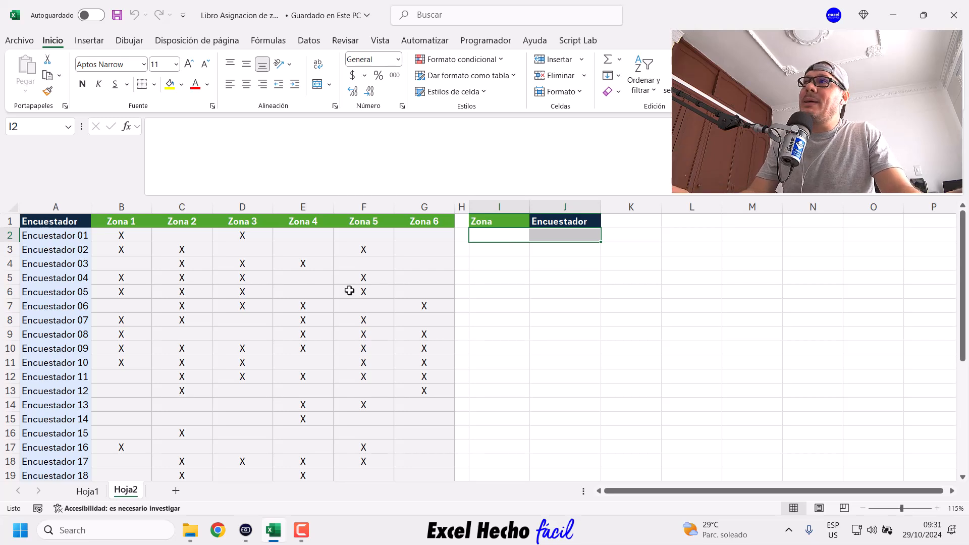
Select the complete table of surveyors and zones, A1:G31, including its headings
{"action": "left_click", "coordinate": [47, 221]}
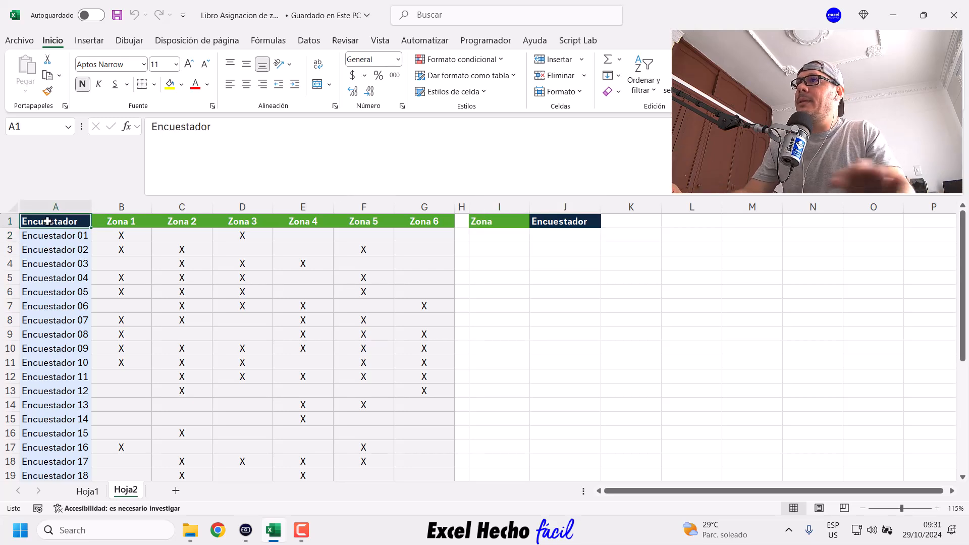
{"action": "key", "text": "ctrl+shift+Right"}
{"action": "key", "text": "ctrl+shift+Down"}
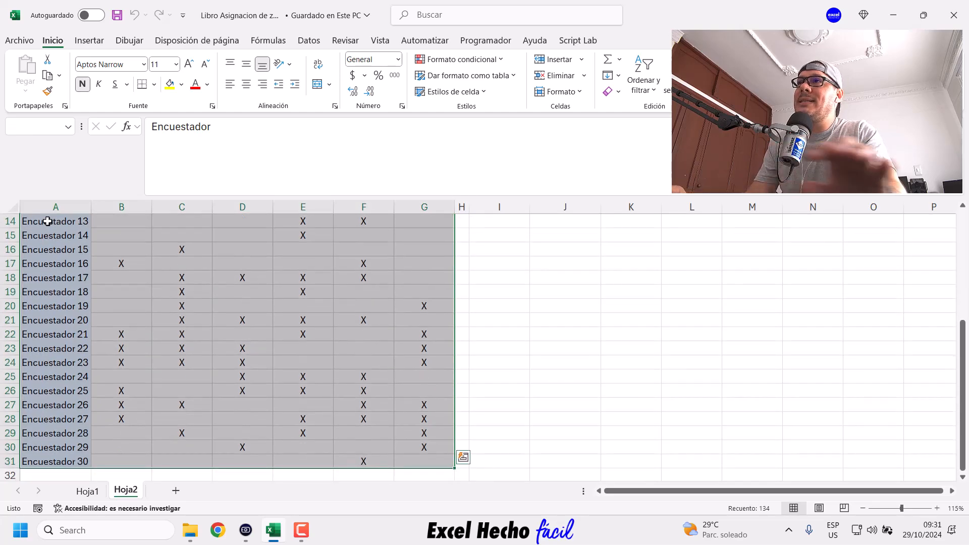
{"action": "scroll", "coordinate": [47, 221], "scroll_direction": "up", "scroll_amount": 2}
{"action": "scroll", "coordinate": [47, 221], "scroll_direction": "up", "scroll_amount": 3}
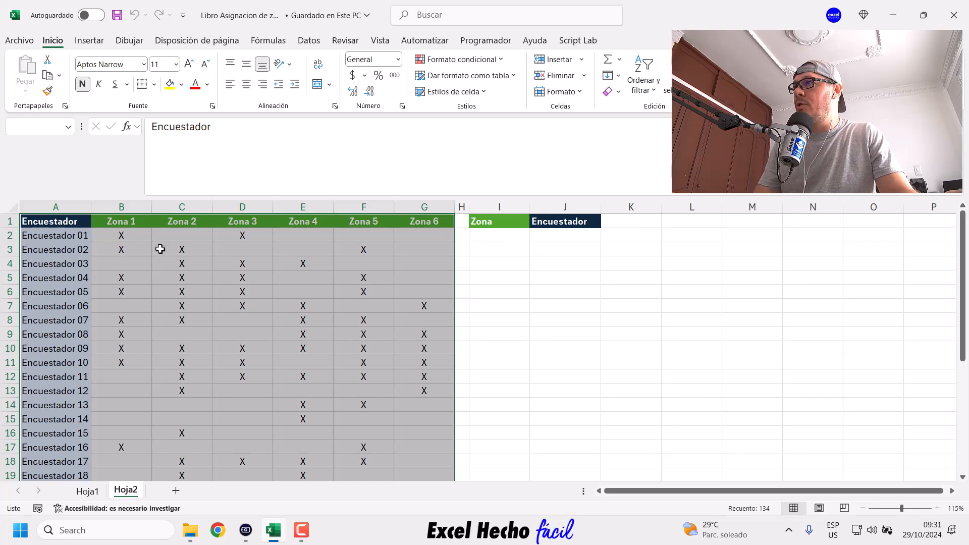
Compare the surveyor list in A2:A31 with the Zona 1 to Zona 6 headings in B1:G1
{"action": "left_click", "coordinate": [68, 235]}
{"action": "key", "text": "ctrl+shift+Down"}
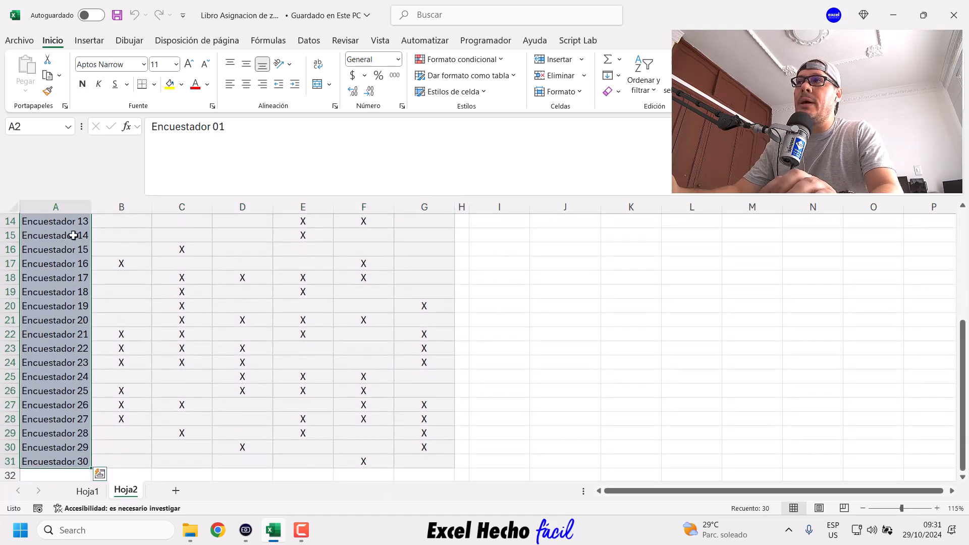
{"action": "scroll", "coordinate": [73, 236], "scroll_direction": "up", "scroll_amount": 5}
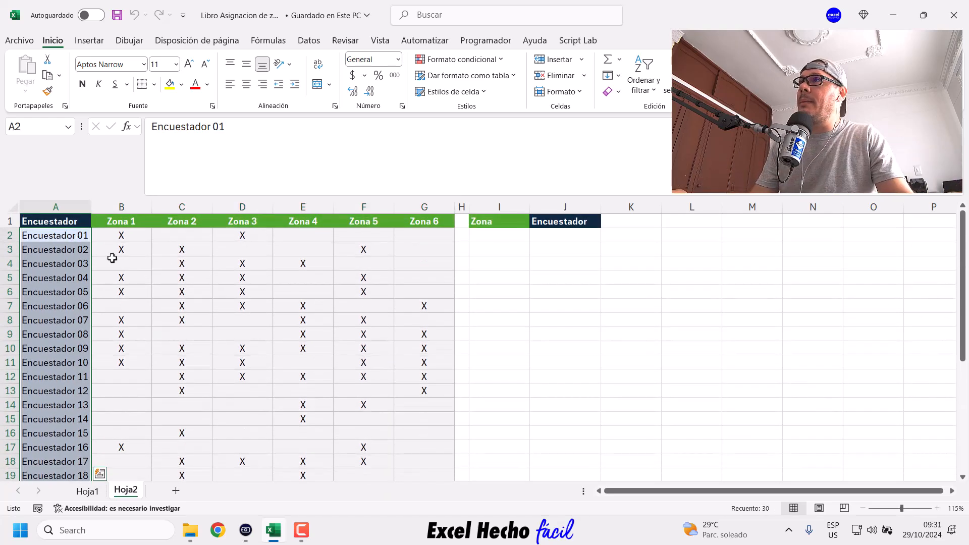
{"action": "left_click_drag", "start_coordinate": [110, 222], "coordinate": [444, 224]}
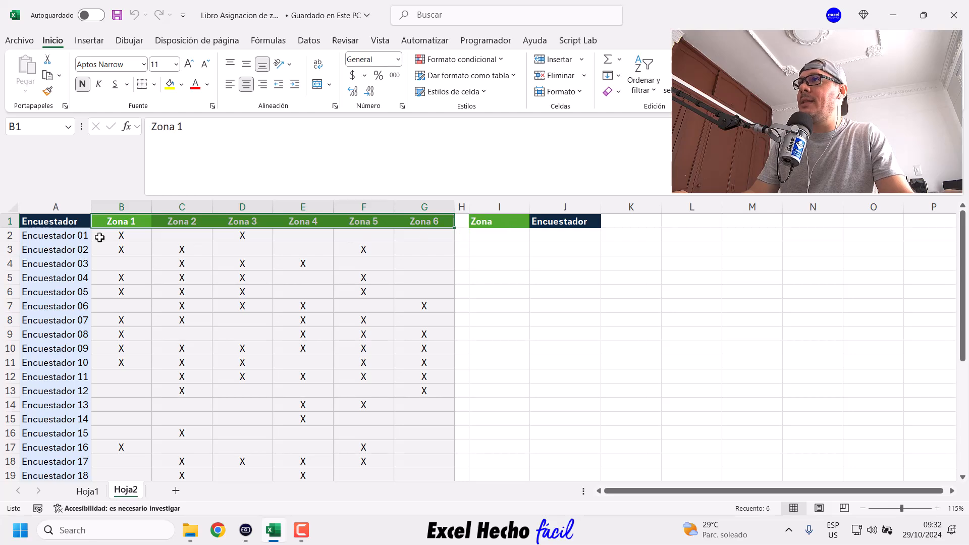
{"action": "left_click", "coordinate": [84, 235]}
{"action": "key", "text": "ctrl+shift+Down"}
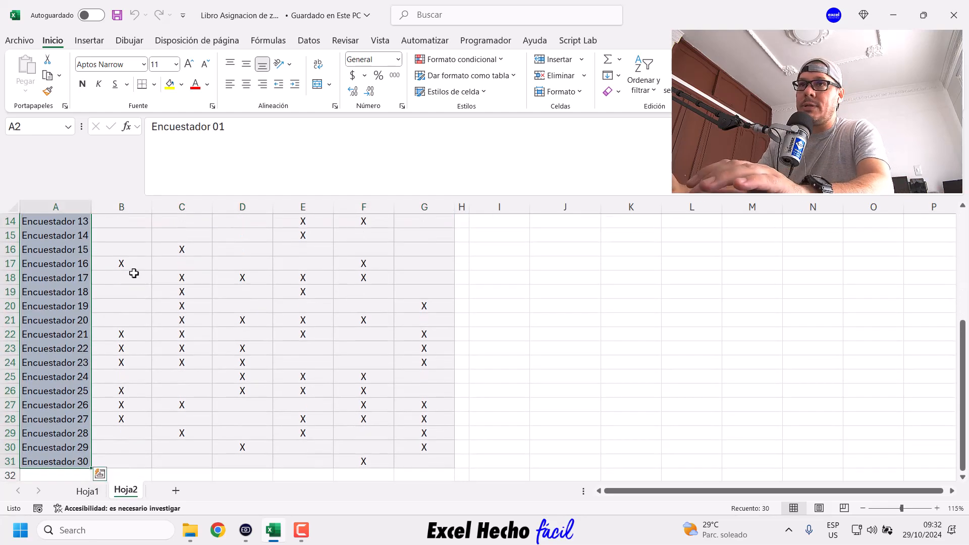
{"action": "scroll", "coordinate": [134, 273], "scroll_direction": "up", "scroll_amount": 4}
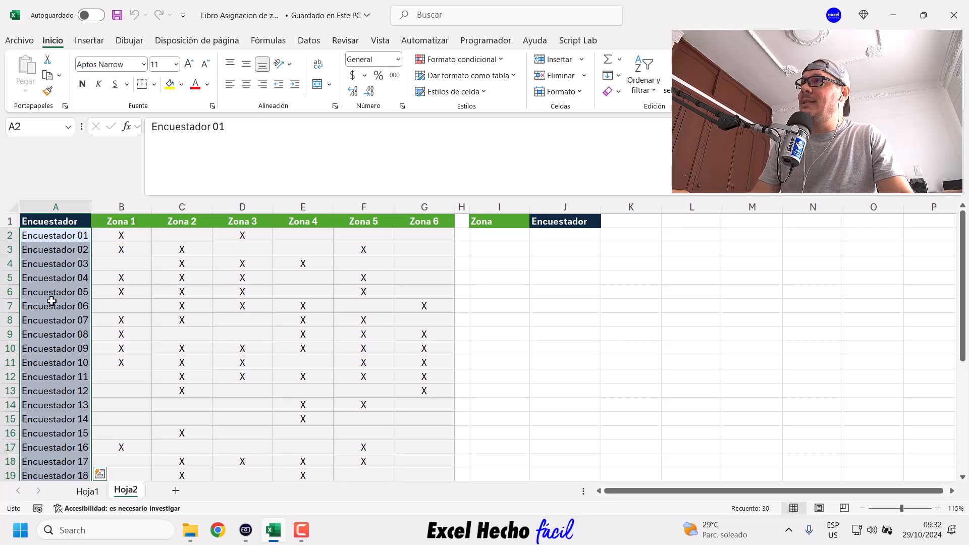
{"action": "left_click_drag", "start_coordinate": [109, 224], "coordinate": [447, 222]}
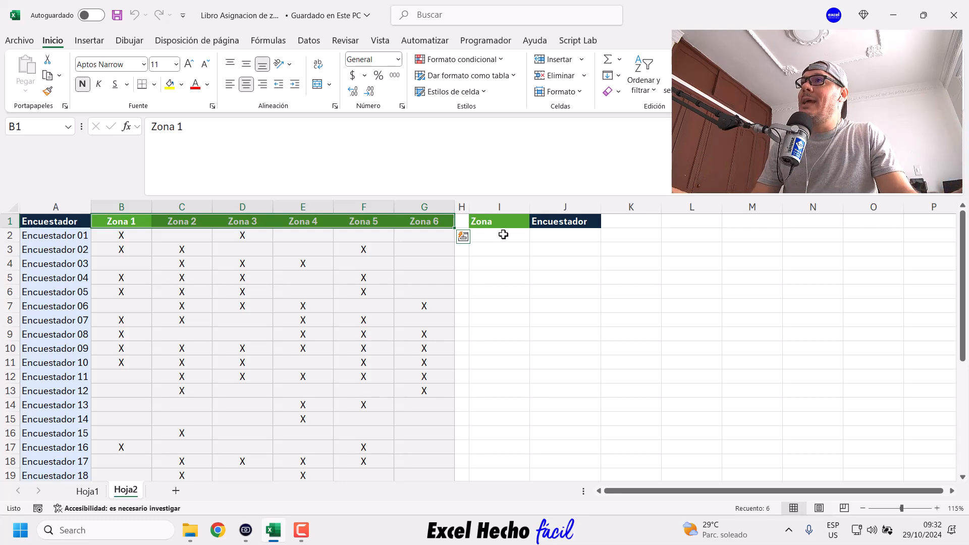
{"action": "left_click", "coordinate": [44, 221]}
{"action": "left_click_drag", "start_coordinate": [118, 222], "coordinate": [425, 223]}
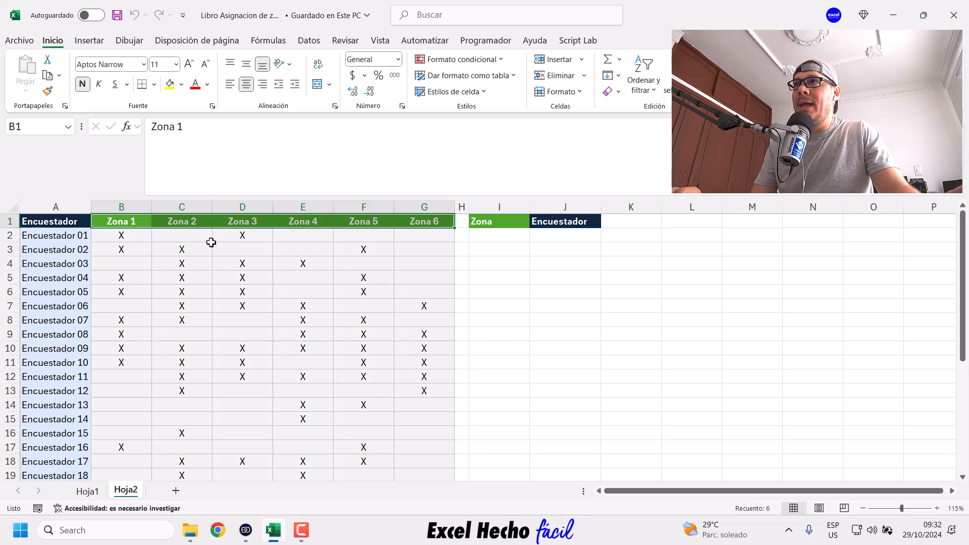
Highlight the whole availability matrix, A1:G31, with its headings and all surveyor rows
{"action": "left_click", "coordinate": [76, 224]}
{"action": "key", "text": "ctrl+shift+Right"}
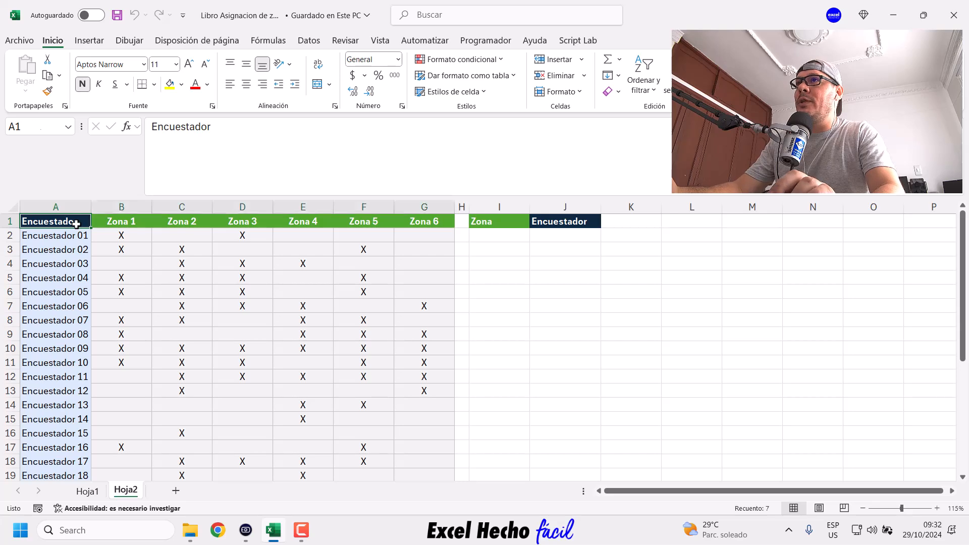
{"action": "key", "text": "ctrl+shift+Down"}
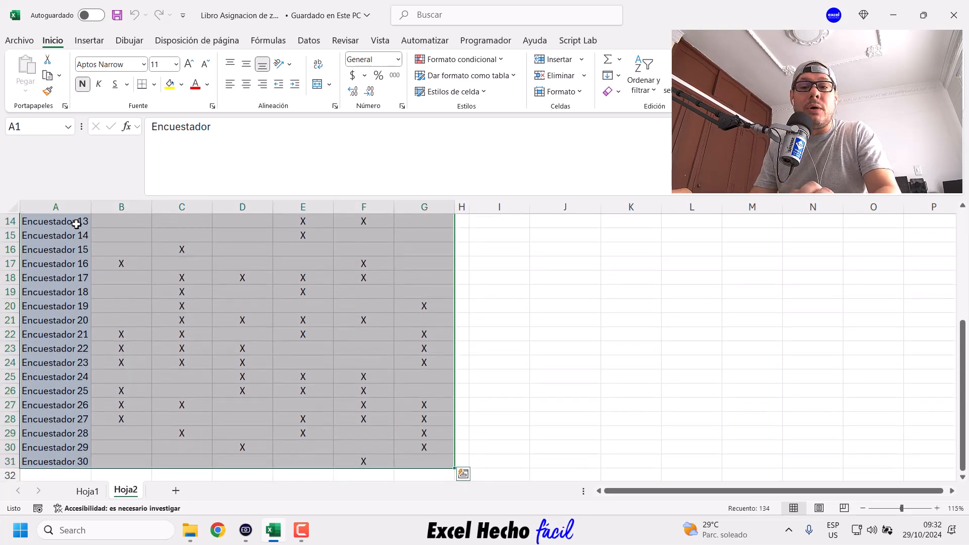
{"action": "scroll", "coordinate": [76, 224], "scroll_direction": "up", "scroll_amount": 5}
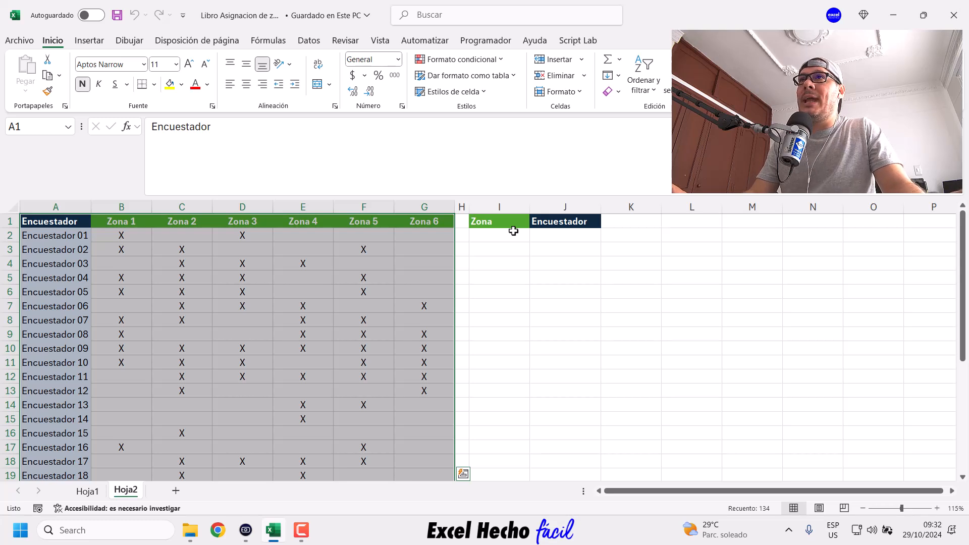
Compare result layouts: zones and surveyors listed down columns I and J, or surveyors spread across J2:N2
{"action": "left_click_drag", "start_coordinate": [513, 235], "coordinate": [508, 391]}
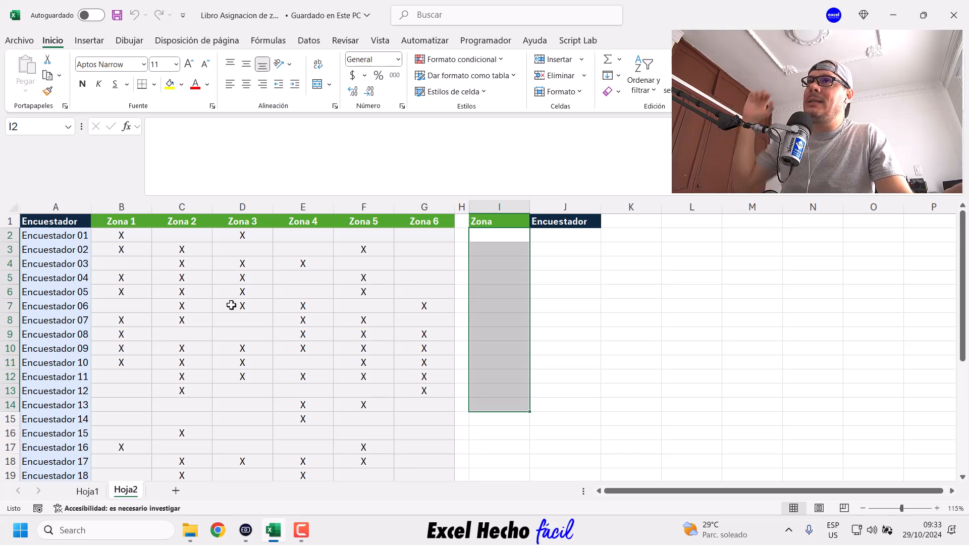
{"action": "left_click_drag", "start_coordinate": [509, 232], "coordinate": [503, 416]}
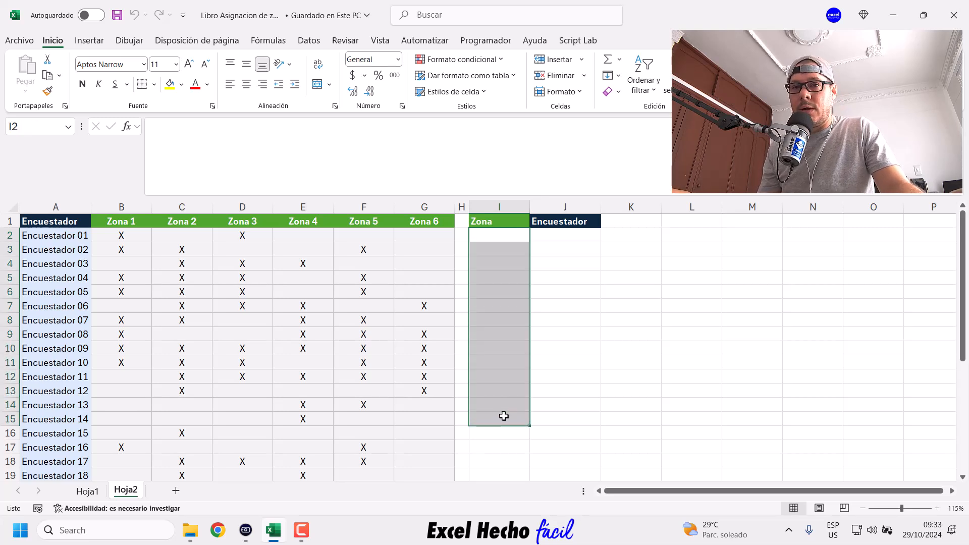
{"action": "left_click_drag", "start_coordinate": [558, 232], "coordinate": [562, 409]}
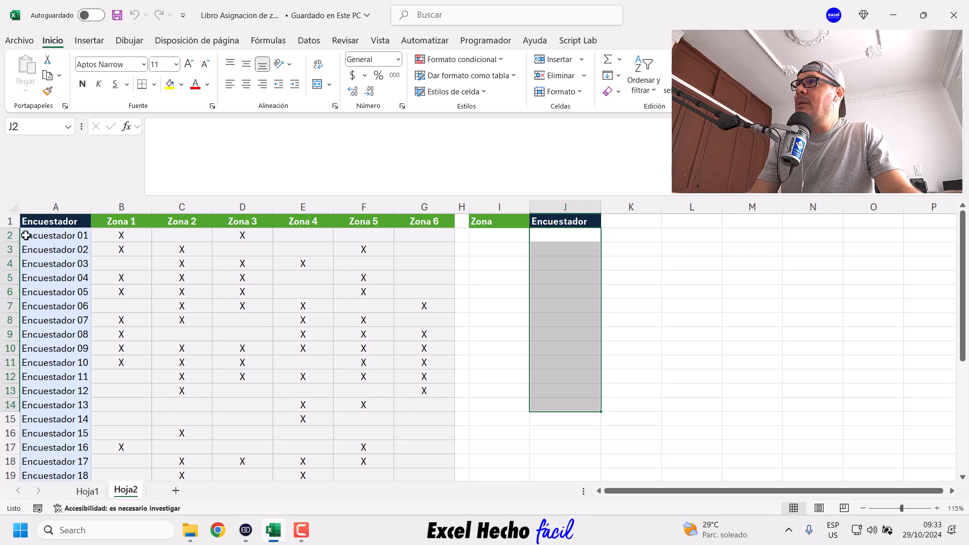
{"action": "left_click", "coordinate": [46, 221]}
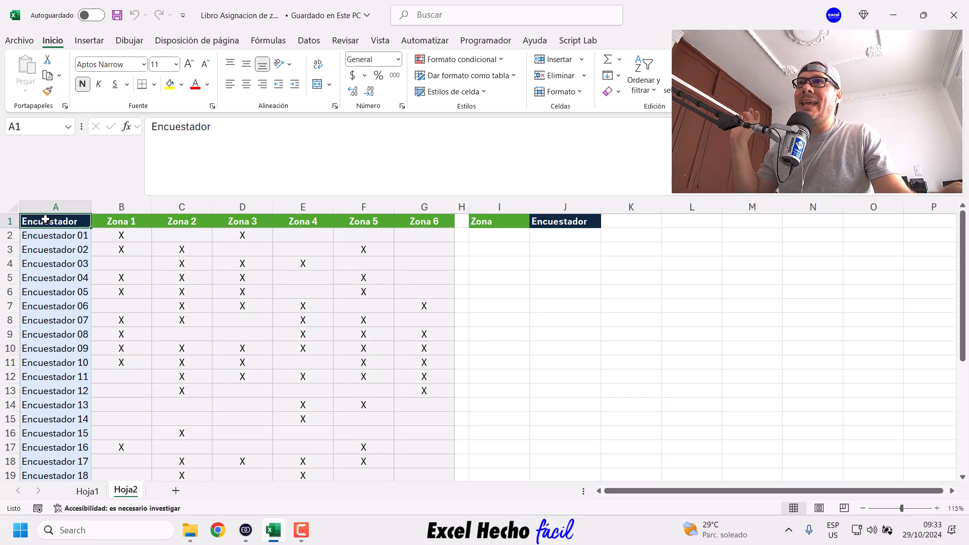
{"action": "left_click", "coordinate": [491, 234]}
{"action": "left_click_drag", "start_coordinate": [541, 237], "coordinate": [777, 237]}
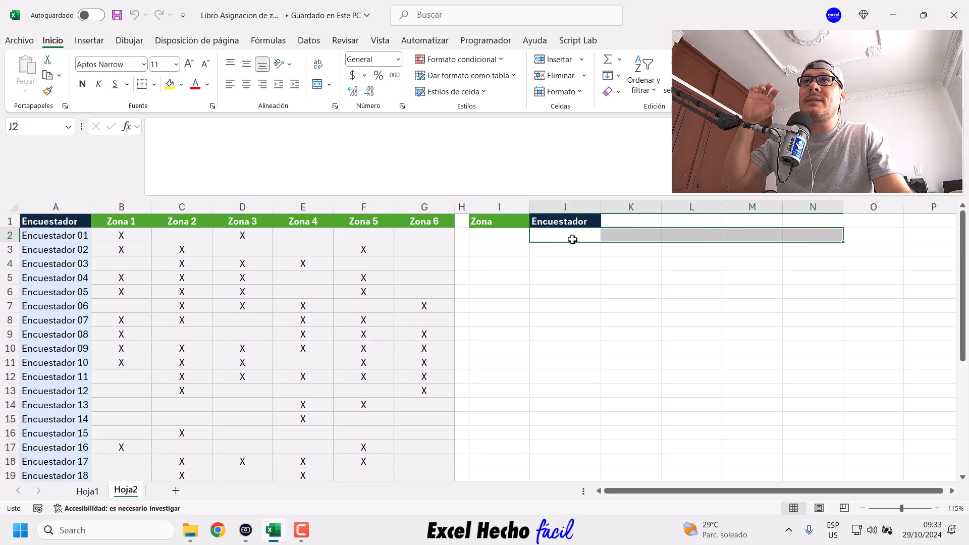
{"action": "left_click_drag", "start_coordinate": [506, 234], "coordinate": [506, 321]}
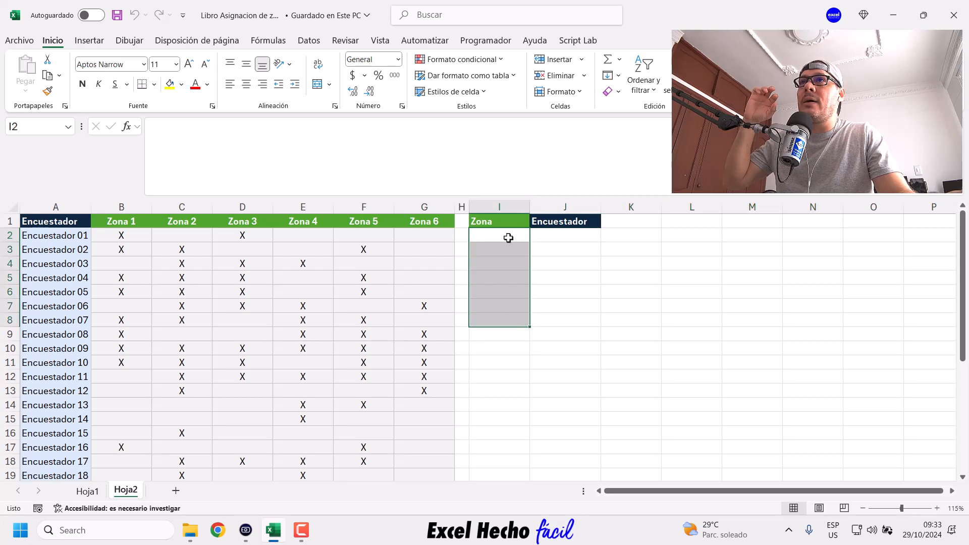
Enter Zona 1 in I2 and fill the series down to Zona 6 in I7
{"action": "left_click", "coordinate": [508, 240]}
{"action": "type", "text": "Zona"}
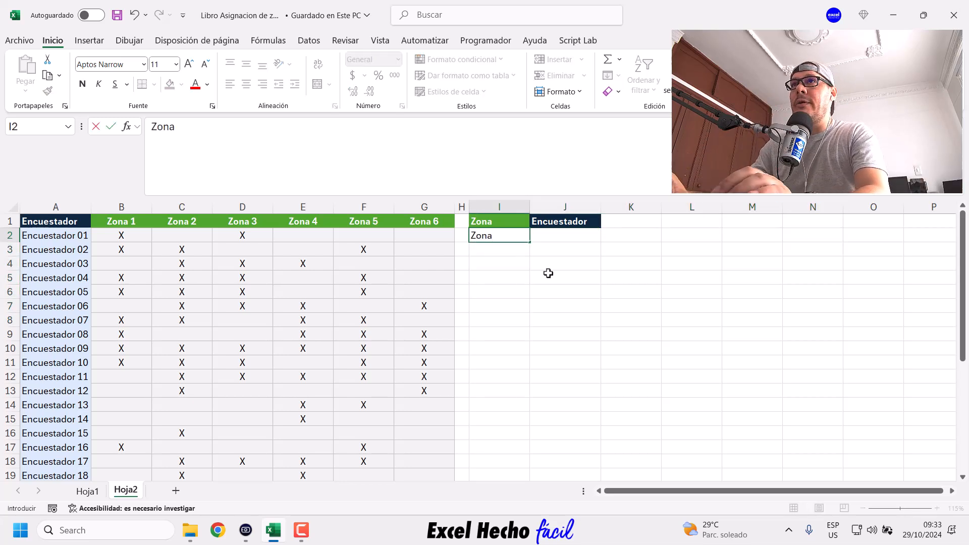
{"action": "type", "text": " 1"}
{"action": "key", "text": "Return"}
{"action": "left_click", "coordinate": [527, 239]}
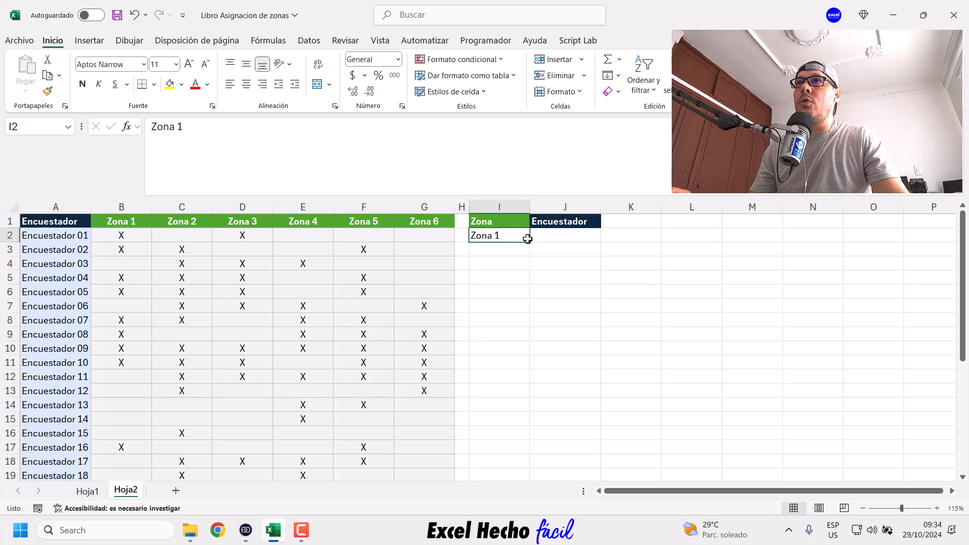
{"action": "left_click_drag", "start_coordinate": [531, 242], "coordinate": [531, 313]}
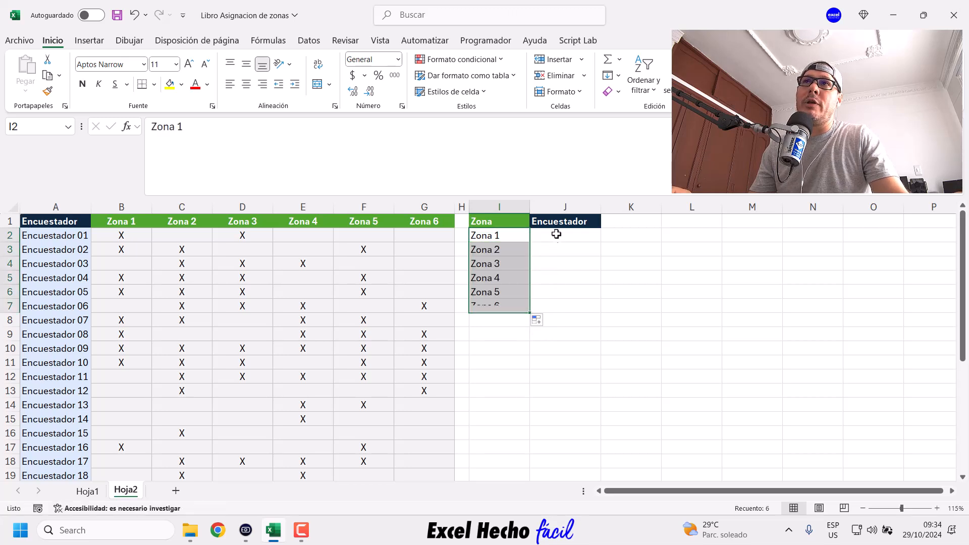
Examine the five surveyor cells beside each zone row, covering the block J2:N7
{"action": "left_click_drag", "start_coordinate": [556, 236], "coordinate": [803, 243]}
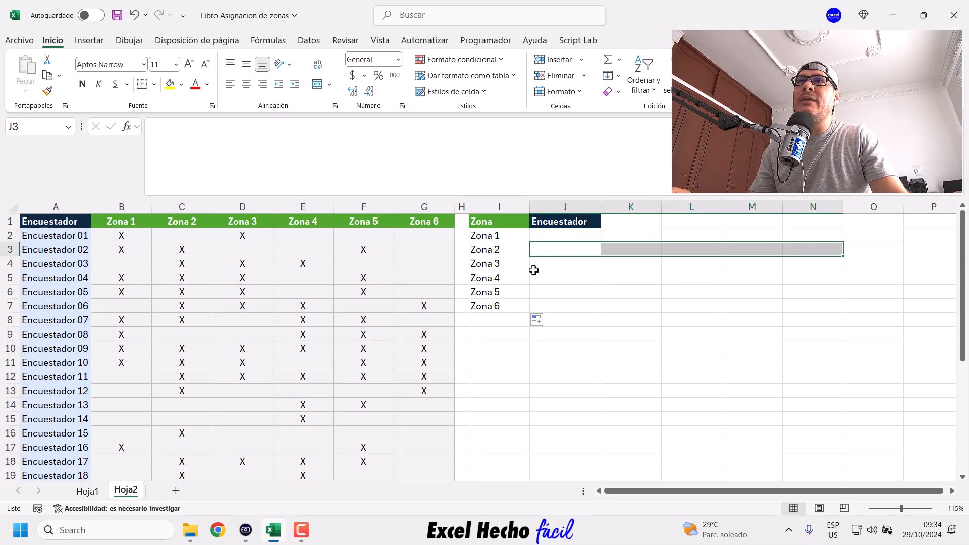
{"action": "left_click", "coordinate": [549, 259]}
{"action": "left_click_drag", "start_coordinate": [550, 259], "coordinate": [799, 259]}
{"action": "left_click_drag", "start_coordinate": [568, 281], "coordinate": [801, 278]}
{"action": "left_click_drag", "start_coordinate": [569, 292], "coordinate": [801, 291]}
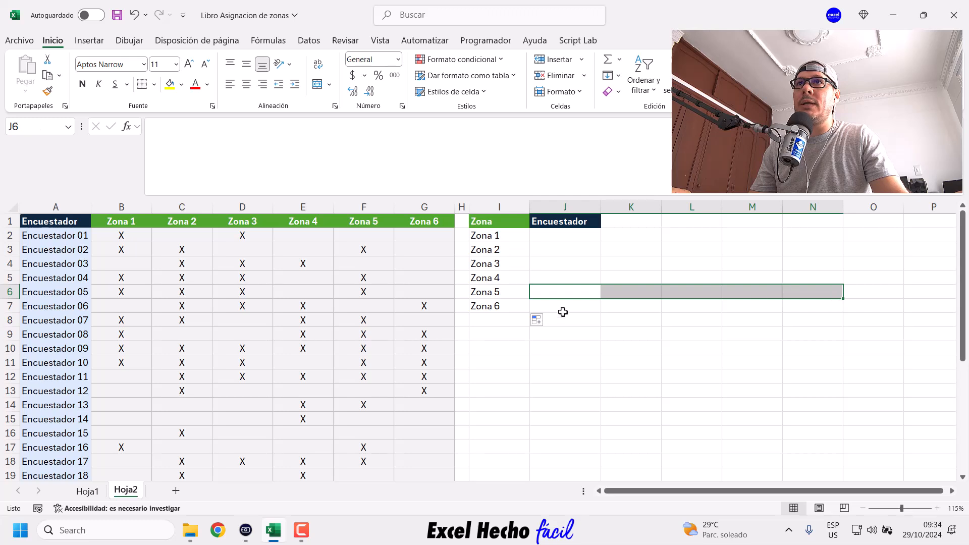
{"action": "left_click", "coordinate": [560, 306]}
{"action": "left_click_drag", "start_coordinate": [559, 306], "coordinate": [818, 234]}
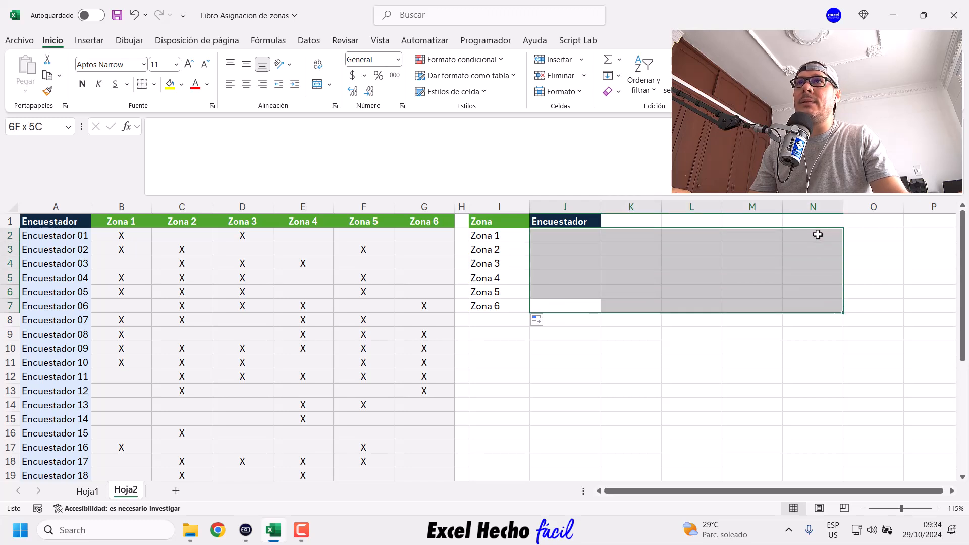
{"action": "left_click_drag", "start_coordinate": [572, 235], "coordinate": [826, 308]}
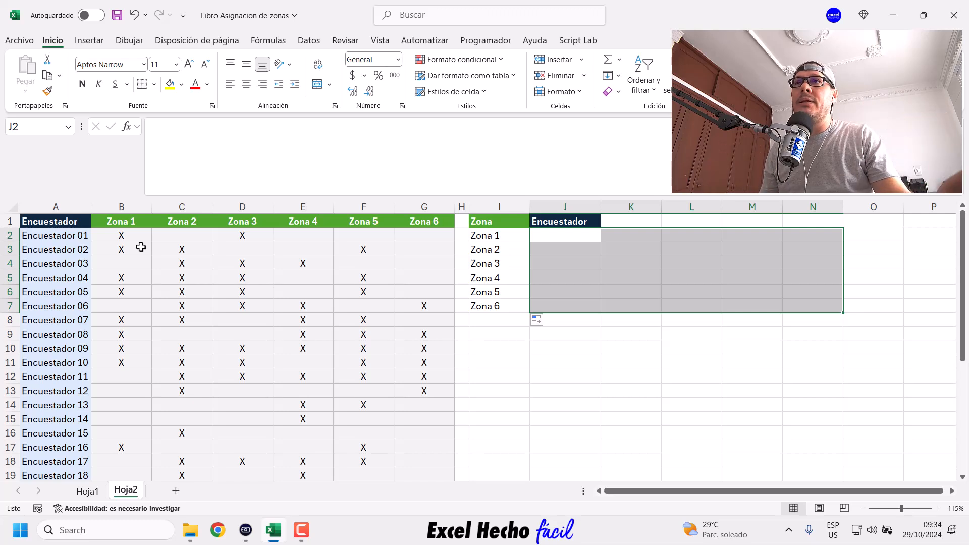
Go through the five surveyor cells of Zona 1, J2 to N2, and highlight the block J2:N7
{"action": "left_click", "coordinate": [544, 237]}
{"action": "left_click", "coordinate": [631, 237]}
{"action": "left_click", "coordinate": [688, 236]}
{"action": "left_click", "coordinate": [741, 237]}
{"action": "left_click", "coordinate": [793, 239]}
{"action": "left_click_drag", "start_coordinate": [555, 235], "coordinate": [798, 239]}
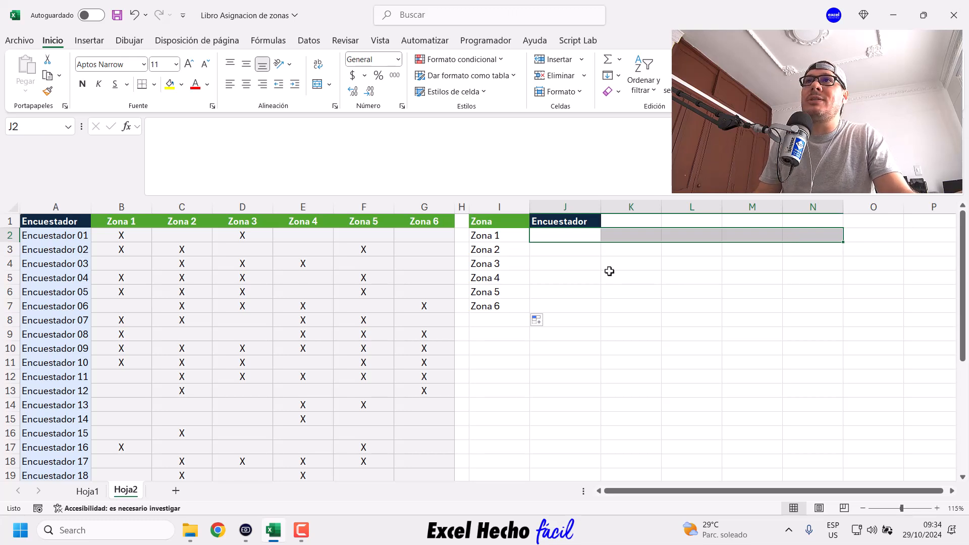
{"action": "left_click_drag", "start_coordinate": [555, 238], "coordinate": [803, 310]}
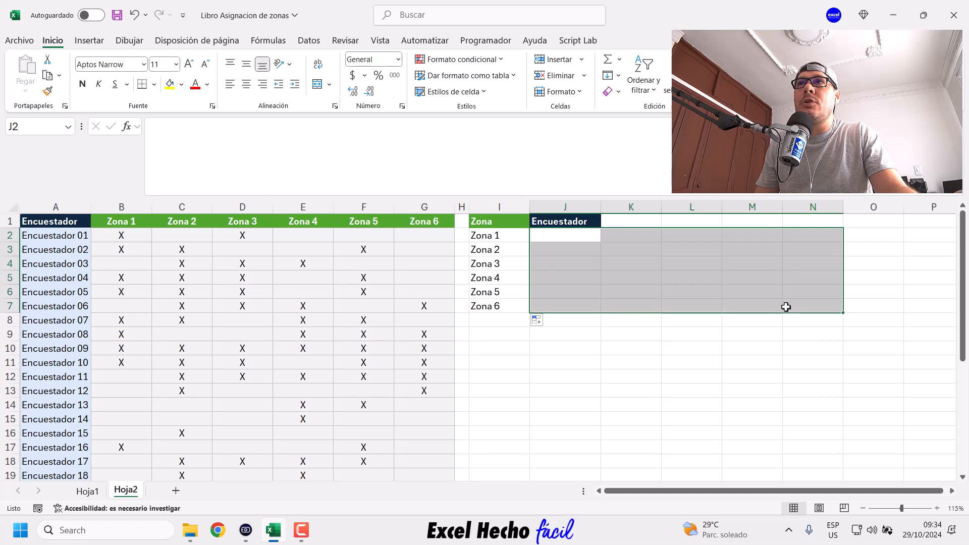
Step through the surveyor cells of Zona 2 and Zona 3, J3:N4, and select the block J2:N7
{"action": "left_click", "coordinate": [578, 251]}
{"action": "key", "text": "Tab"}
{"action": "key", "text": "Tab"}
{"action": "key", "text": "Tab"}
{"action": "key", "text": "Tab"}
{"action": "key", "text": "Return"}
{"action": "key", "text": "Tab"}
{"action": "key", "text": "Tab"}
{"action": "key", "text": "Tab"}
{"action": "key", "text": "Tab"}
{"action": "left_click_drag", "start_coordinate": [586, 237], "coordinate": [814, 307]}
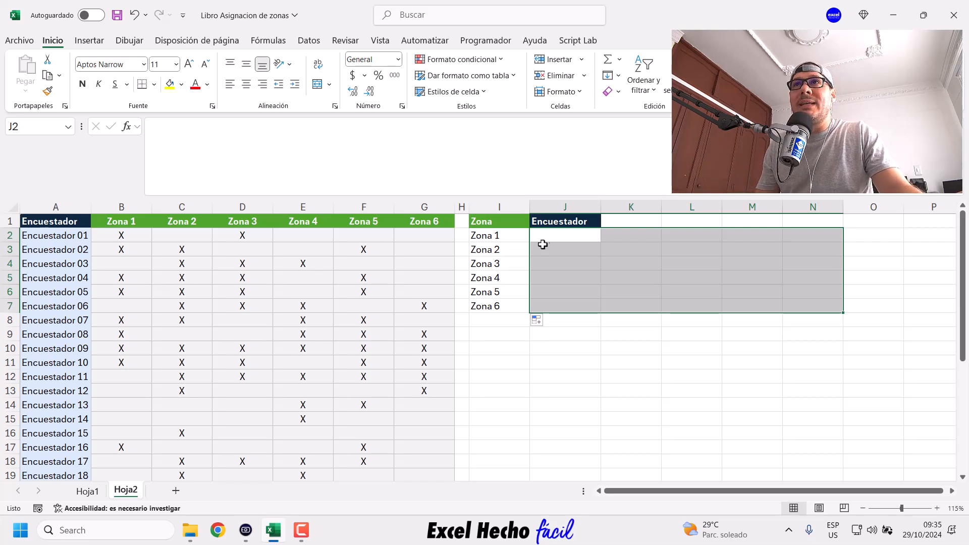
Clear the Zona 1 to Zona 6 entries below the Zona heading in column I
{"action": "left_click", "coordinate": [505, 236]}
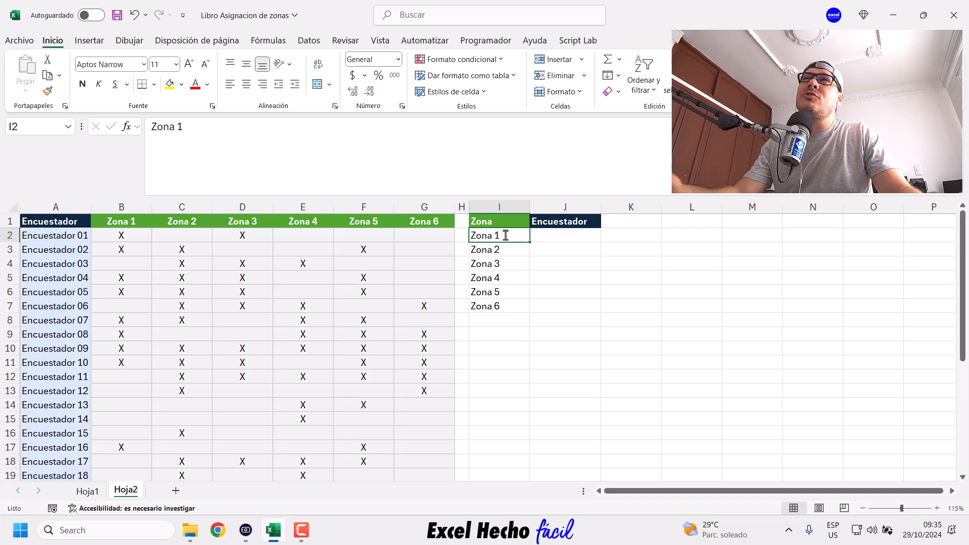
{"action": "left_click_drag", "start_coordinate": [505, 235], "coordinate": [510, 319]}
{"action": "left_click", "coordinate": [611, 96]}
{"action": "left_click", "coordinate": [644, 109]}
{"action": "left_click", "coordinate": [521, 236]}
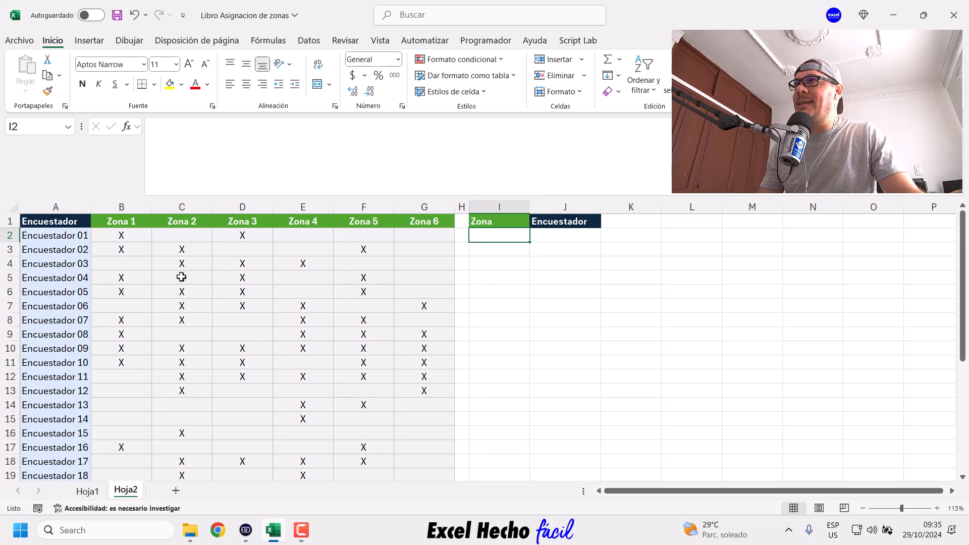
Review the surveyor matrix A1:G31 and highlight the Zona and Encuestador output columns, I and J
{"action": "left_click", "coordinate": [78, 222]}
{"action": "key", "text": "ctrl+shift+Right"}
{"action": "key", "text": "ctrl+shift+Down"}
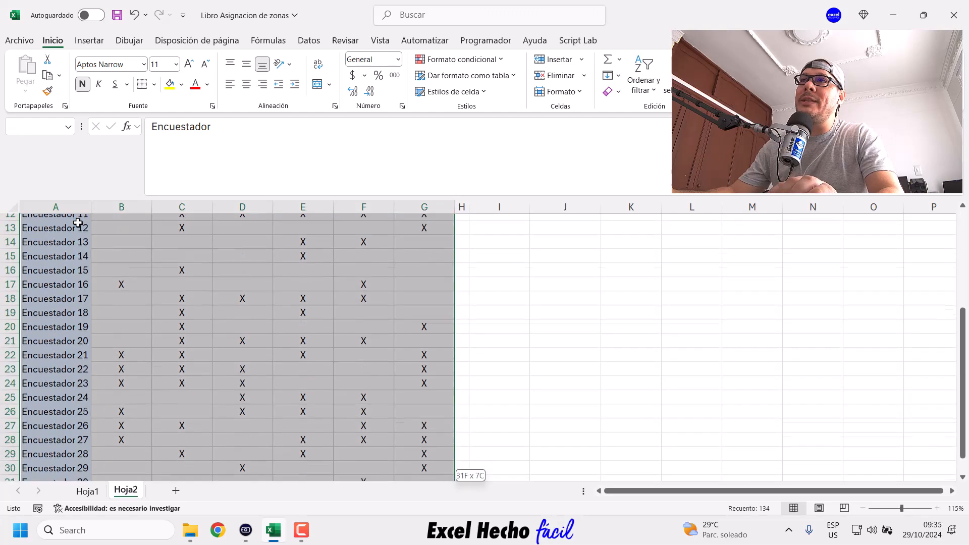
{"action": "key", "text": "ctrl+BackSpace"}
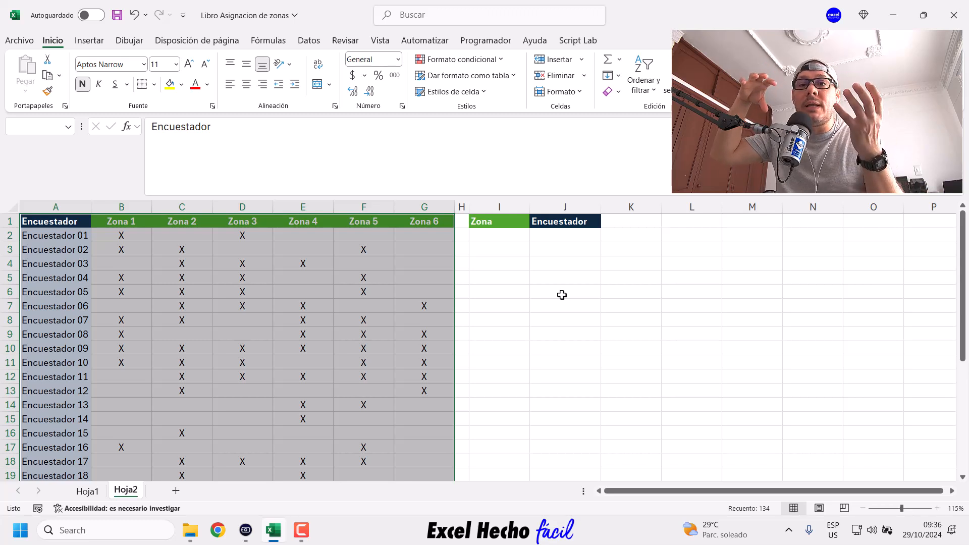
{"action": "left_click_drag", "start_coordinate": [508, 225], "coordinate": [503, 380]}
{"action": "left_click_drag", "start_coordinate": [567, 221], "coordinate": [561, 389]}
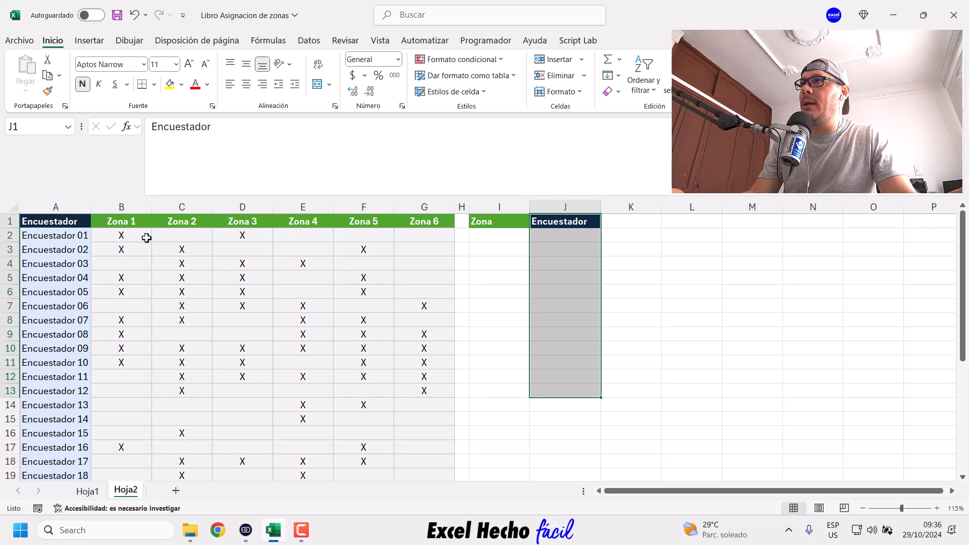
Copy Encuestador 01 from A2 into J2:J3, one row for each available zone
{"action": "left_click", "coordinate": [68, 238]}
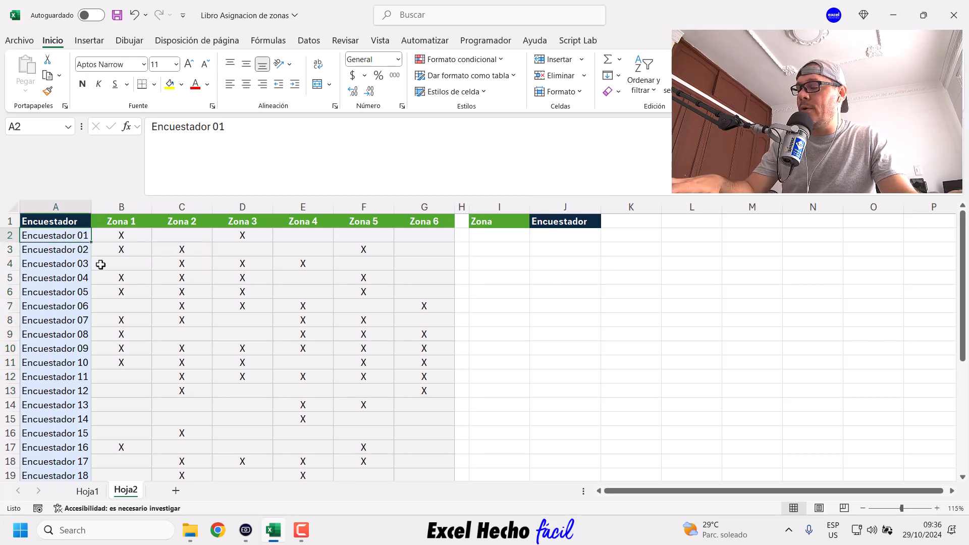
{"action": "key", "text": "ctrl+c"}
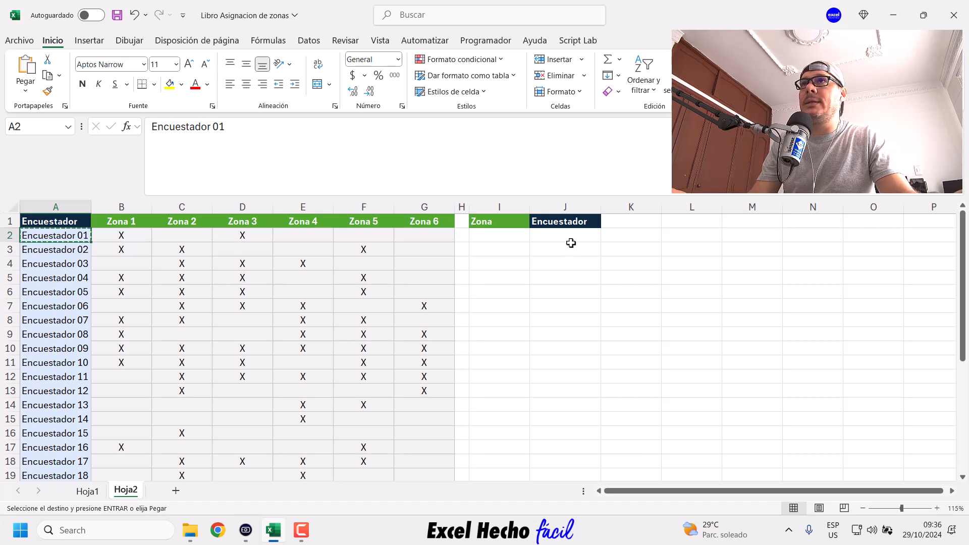
{"action": "left_click_drag", "start_coordinate": [569, 237], "coordinate": [567, 247]}
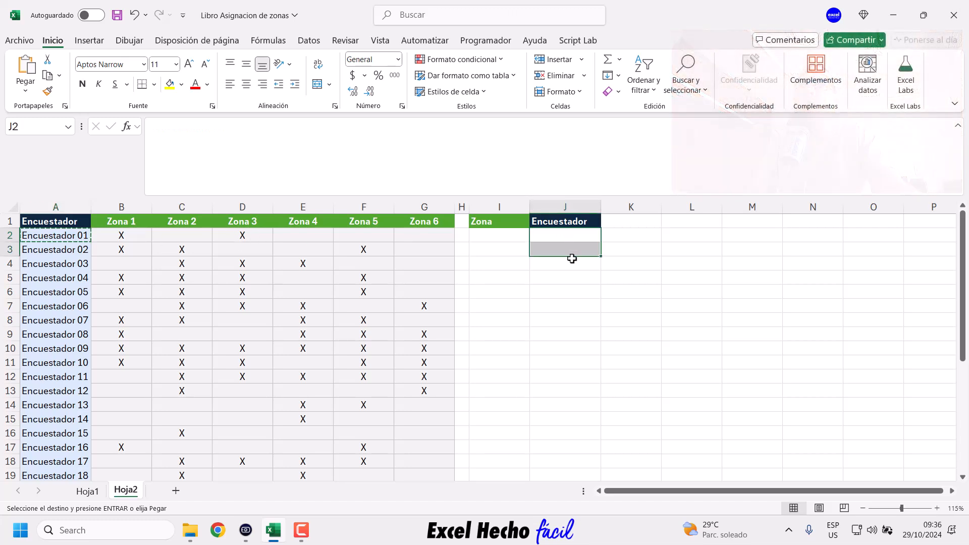
{"action": "key", "text": "ctrl+v"}
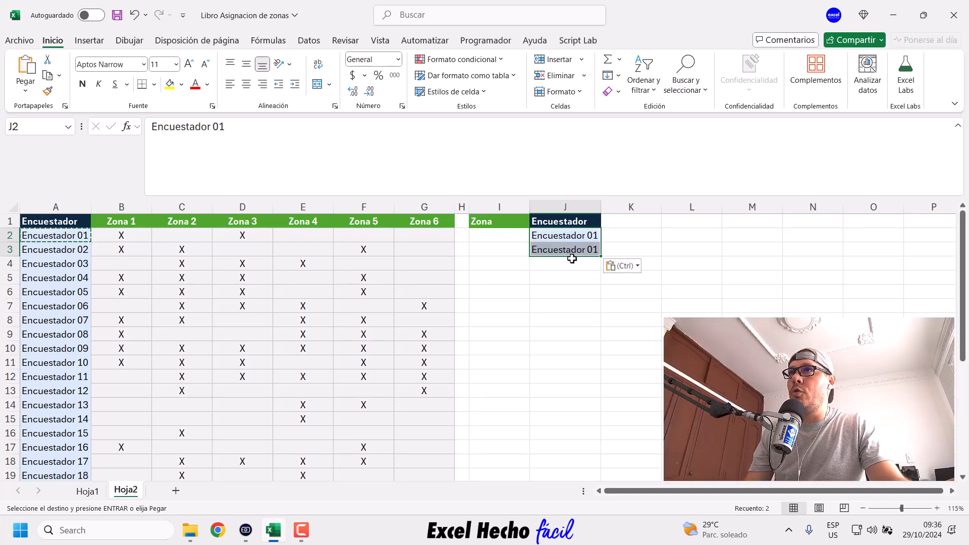
{"action": "key", "text": "Escape"}
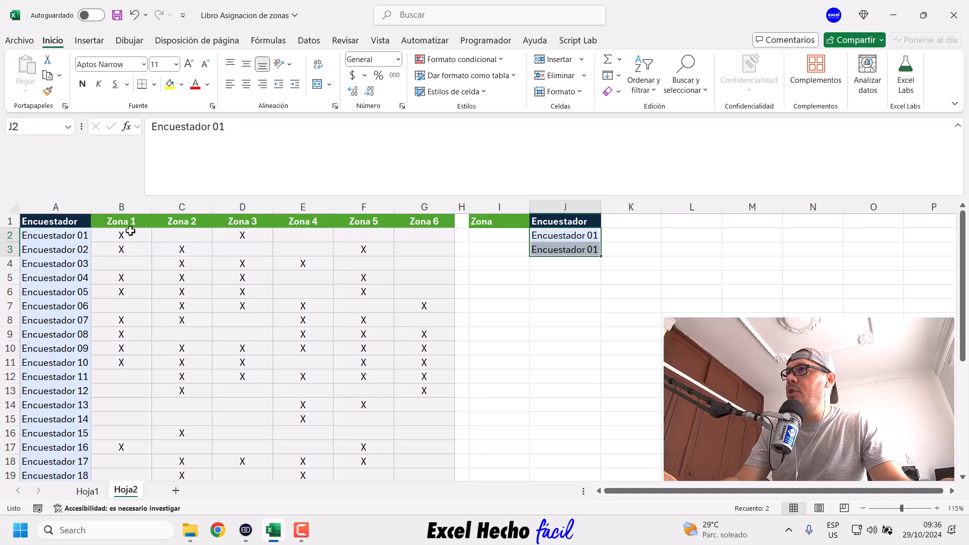
Copy the Zona 1 and Zona 3 headers and paste them transposed into I2:I3
{"action": "left_click", "coordinate": [127, 221]}
{"action": "left_click", "coordinate": [241, 222], "text": "ctrl"}
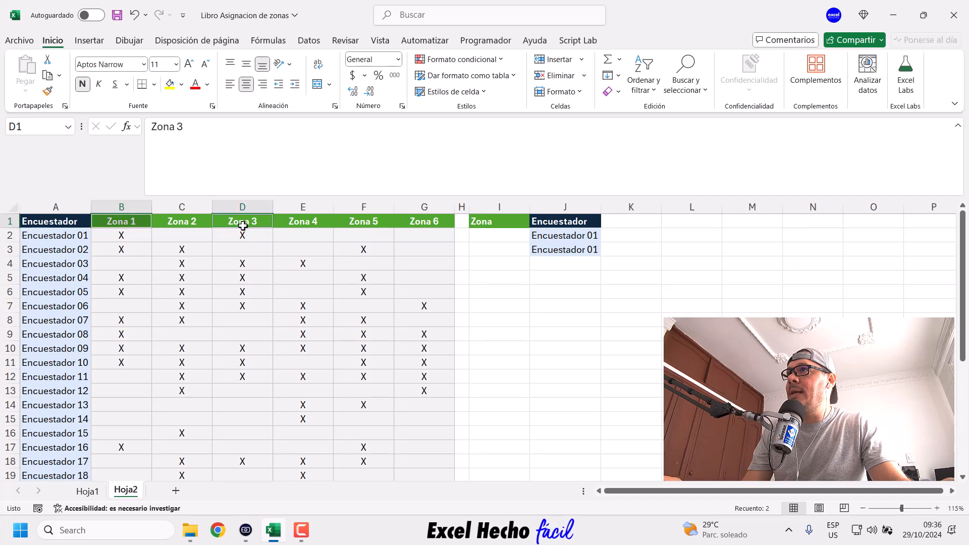
{"action": "key", "text": "ctrl+c"}
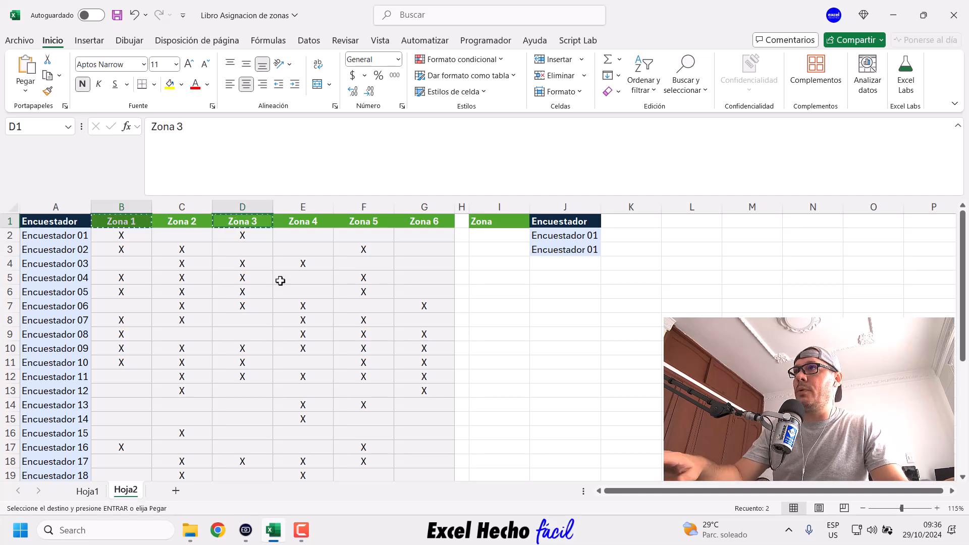
{"action": "left_click", "coordinate": [485, 235]}
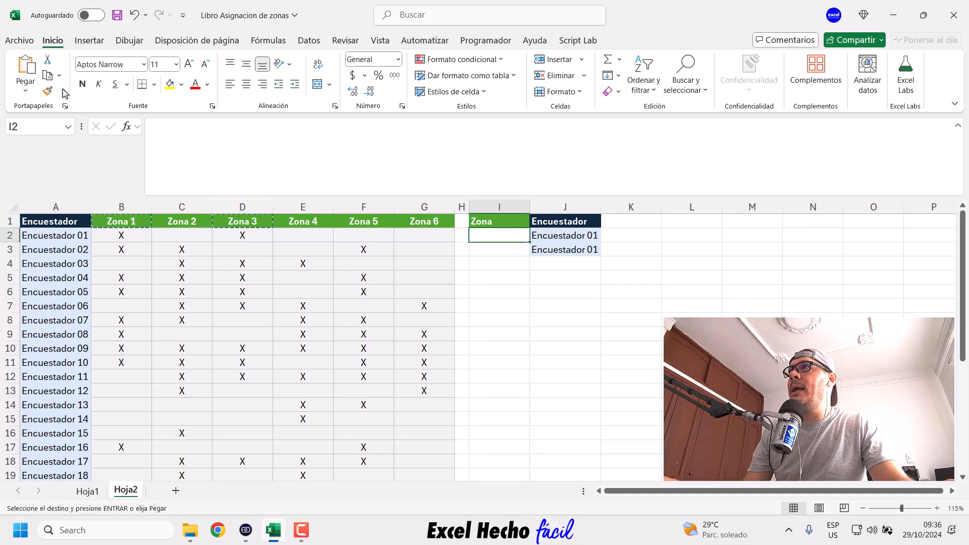
{"action": "left_click", "coordinate": [26, 92]}
{"action": "left_click", "coordinate": [62, 149]}
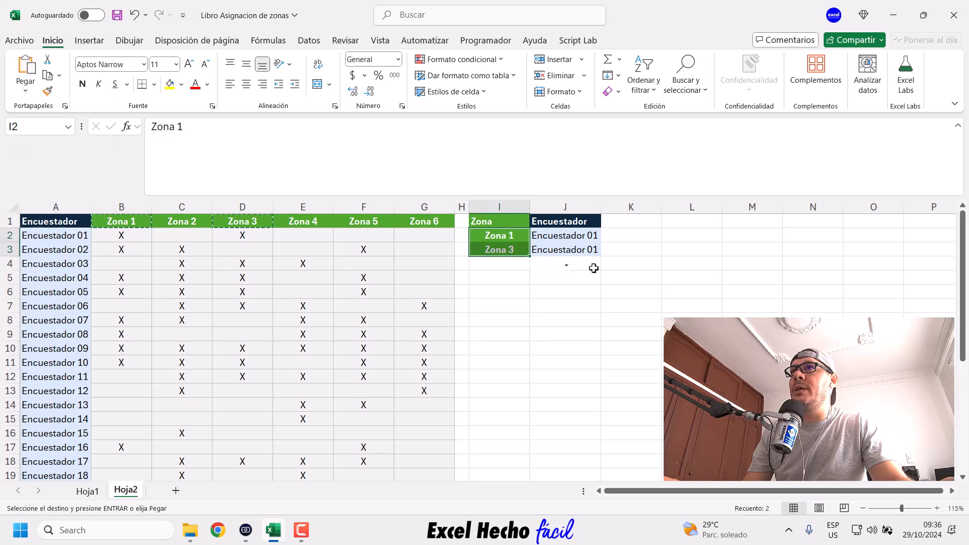
Clear the formatting of the pasted zone and surveyor cells in I2:J3, keeping their contents
{"action": "left_click", "coordinate": [613, 92]}
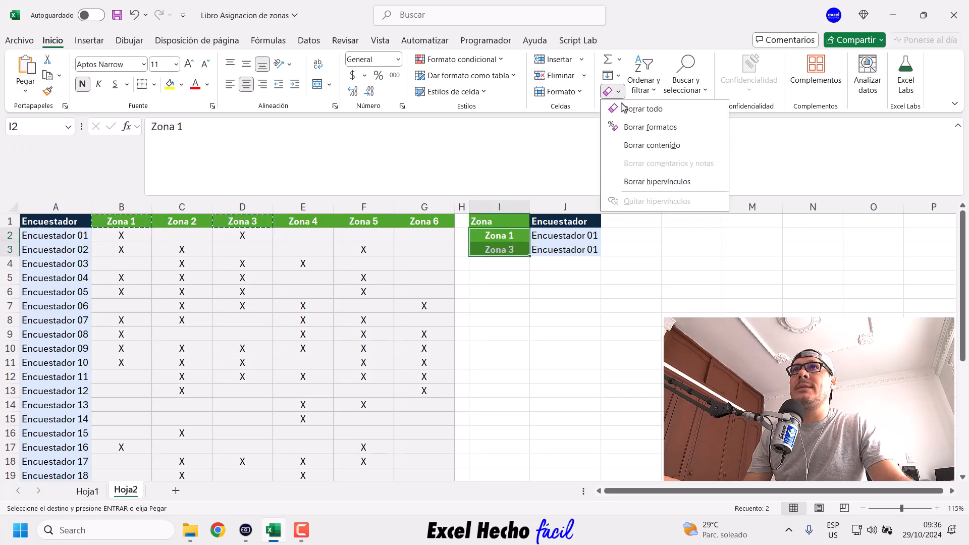
{"action": "left_click", "coordinate": [633, 126]}
{"action": "left_click", "coordinate": [508, 266]}
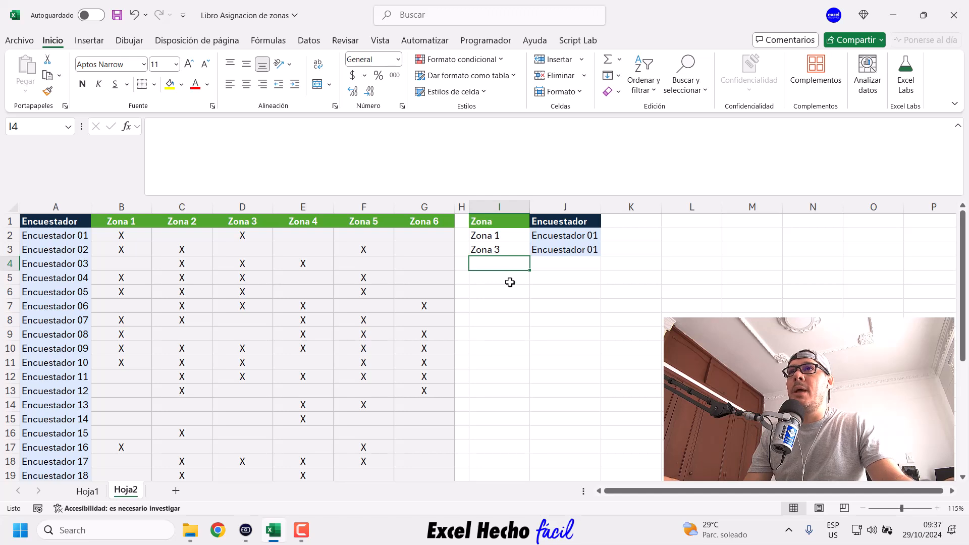
{"action": "left_click_drag", "start_coordinate": [523, 234], "coordinate": [550, 250]}
{"action": "left_click", "coordinate": [613, 92]}
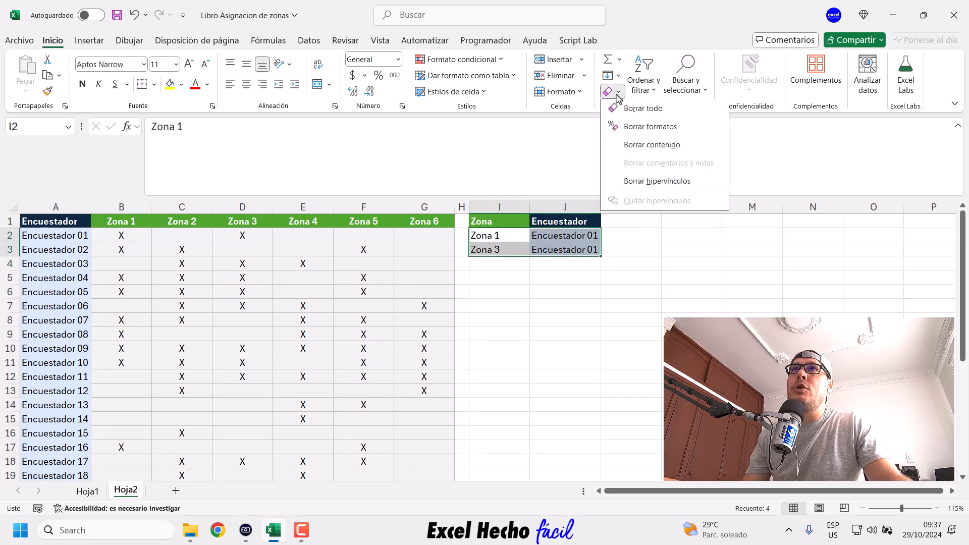
{"action": "left_click", "coordinate": [631, 128]}
{"action": "mouse_move", "coordinate": [556, 238]}
{"action": "left_mouse_down"}
{"action": "mouse_move", "coordinate": [545, 251]}
{"action": "mouse_move", "coordinate": [526, 249]}
{"action": "mouse_move", "coordinate": [557, 247]}
{"action": "mouse_move", "coordinate": [510, 248]}
{"action": "mouse_move", "coordinate": [560, 243]}
{"action": "left_mouse_up"}
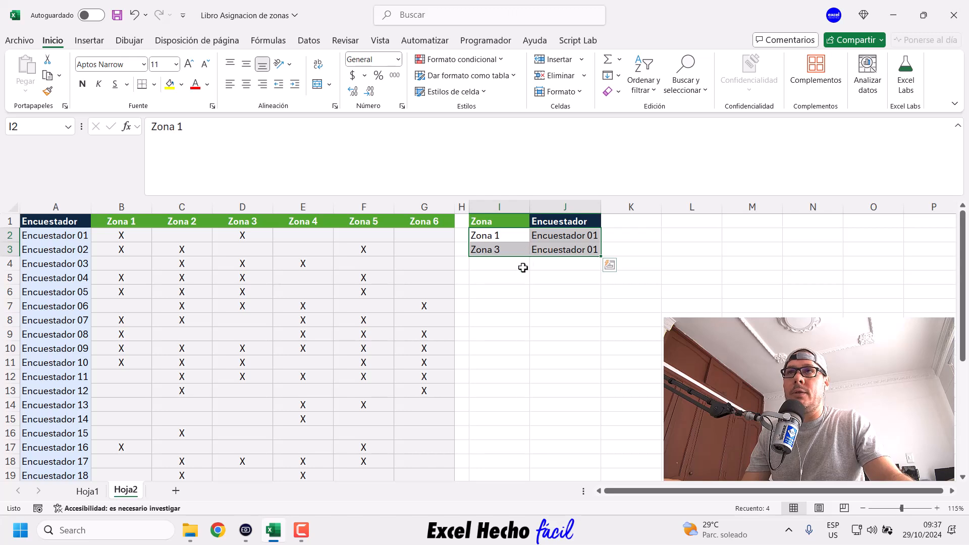
Highlight the Zona and Encuestador columns separately and then together, covering I1:J9
{"action": "left_click_drag", "start_coordinate": [500, 220], "coordinate": [493, 335]}
{"action": "left_click", "coordinate": [555, 220]}
{"action": "left_click_drag", "start_coordinate": [555, 220], "coordinate": [546, 333]}
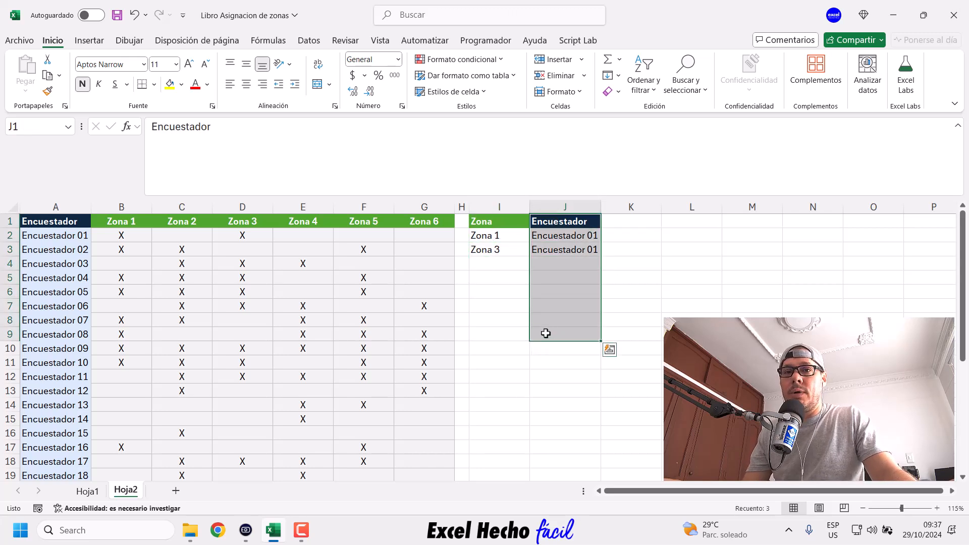
{"action": "left_click_drag", "start_coordinate": [497, 221], "coordinate": [565, 333]}
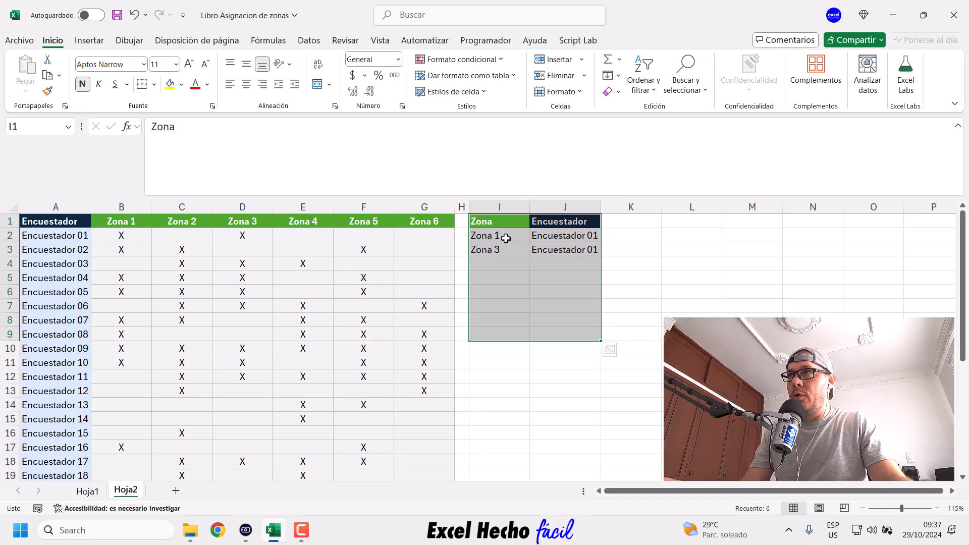
Copy Encuestador 02 from A3 into J4:J6 and clear the formatting of the pasted cells
{"action": "left_click", "coordinate": [72, 247]}
{"action": "key", "text": "ctrl+c"}
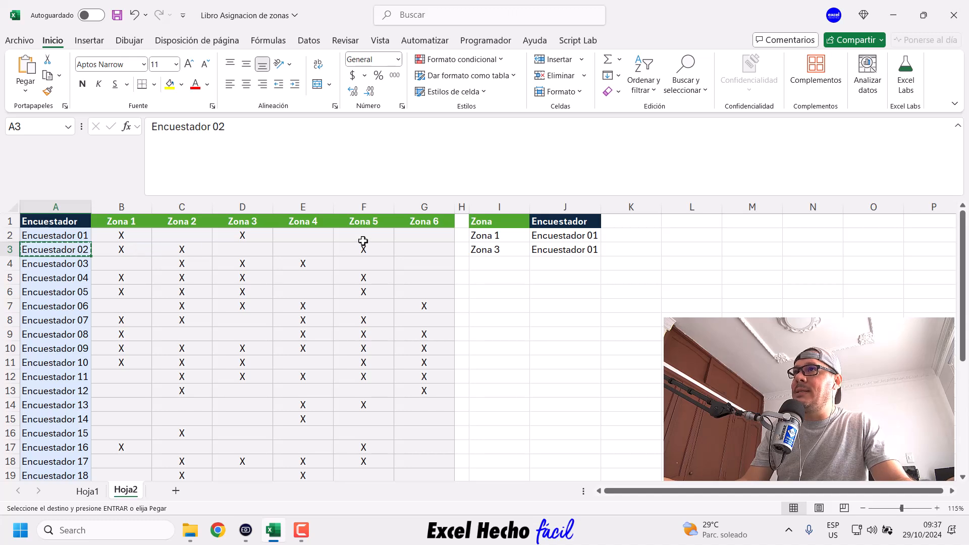
{"action": "left_click_drag", "start_coordinate": [547, 261], "coordinate": [551, 297]}
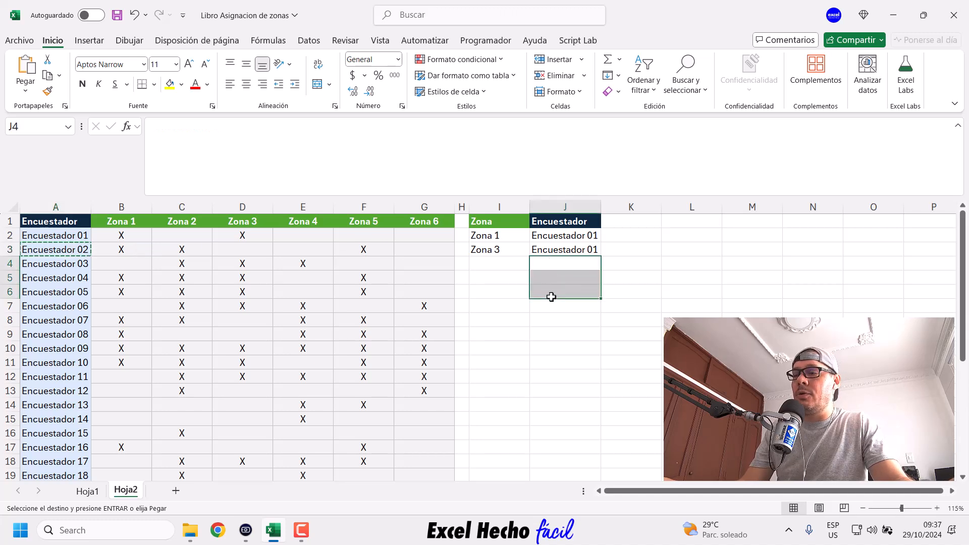
{"action": "key", "text": "ctrl+v"}
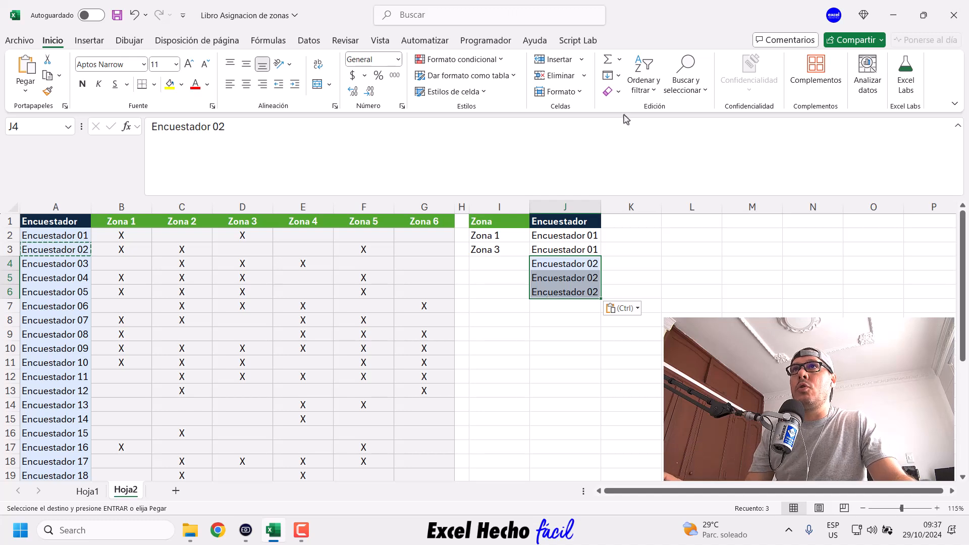
{"action": "left_click", "coordinate": [617, 91]}
{"action": "left_click", "coordinate": [634, 126]}
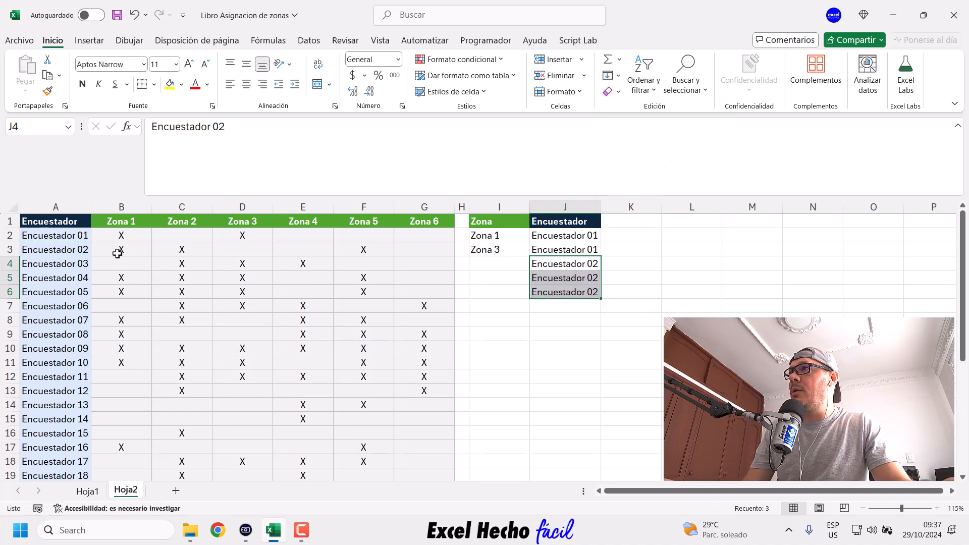
Paste the Zona 1, Zona 2 and Zona 5 headers transposed into I4:I6 and clear their formatting
{"action": "left_click", "coordinate": [131, 221]}
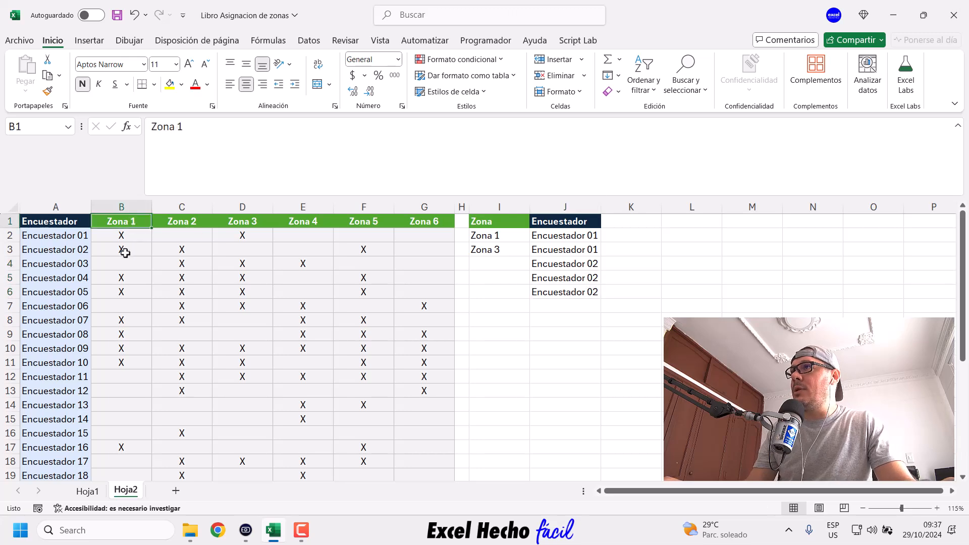
{"action": "left_click", "coordinate": [189, 220], "text": "ctrl"}
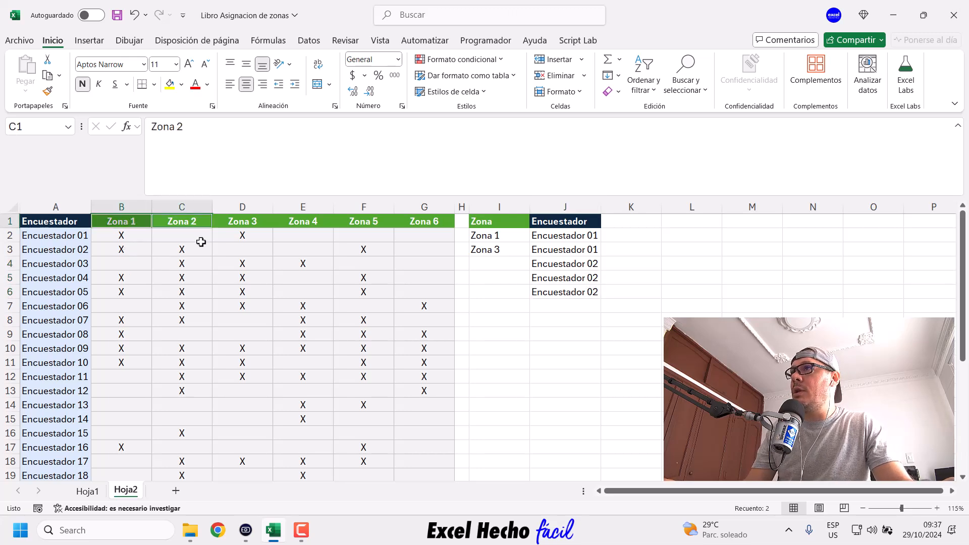
{"action": "left_click", "coordinate": [357, 221], "text": "ctrl"}
{"action": "key", "text": "ctrl+c"}
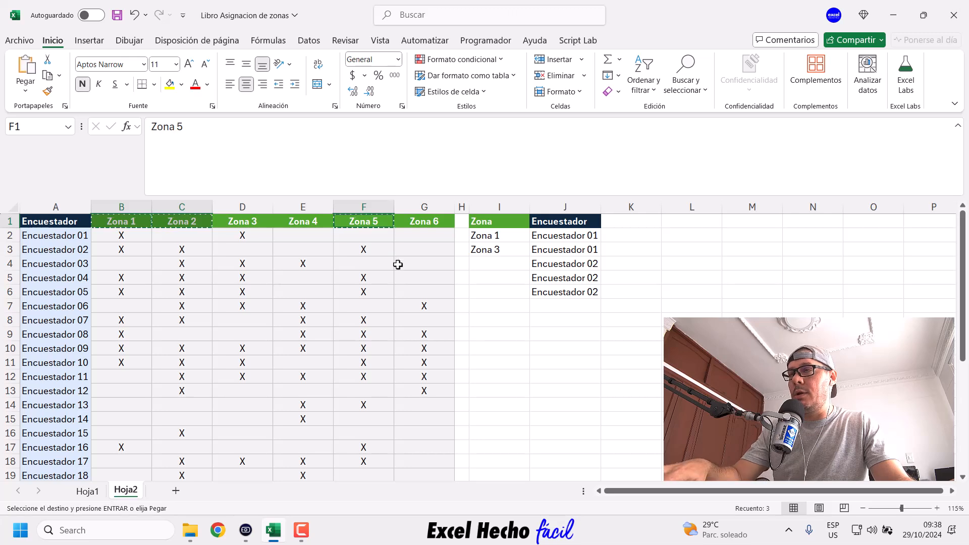
{"action": "left_click", "coordinate": [489, 264]}
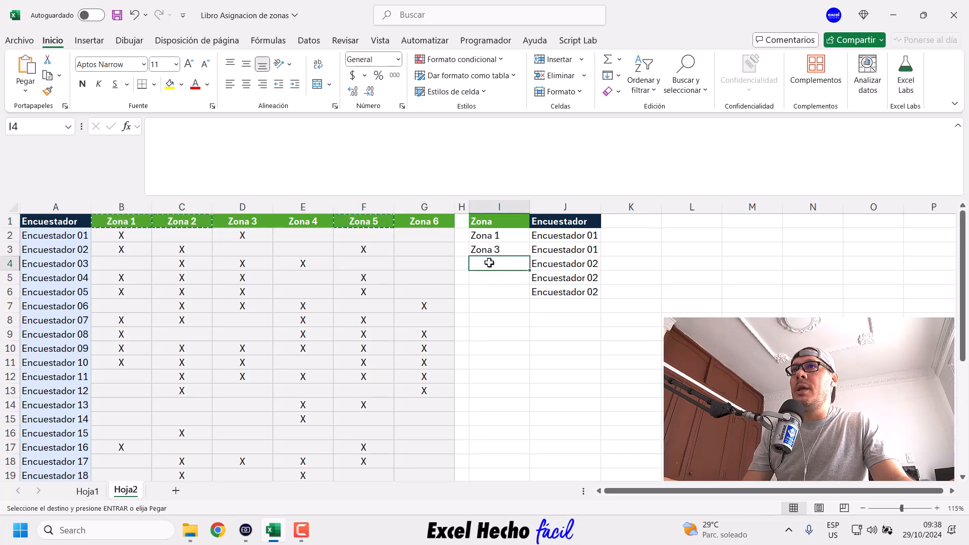
{"action": "left_click", "coordinate": [25, 90]}
{"action": "left_click", "coordinate": [62, 148]}
{"action": "left_click", "coordinate": [612, 92]}
{"action": "left_click", "coordinate": [631, 130]}
Clear all contents and formats from the sample zone and surveyor list in I2:J6
{"action": "left_click_drag", "start_coordinate": [502, 235], "coordinate": [506, 285]}
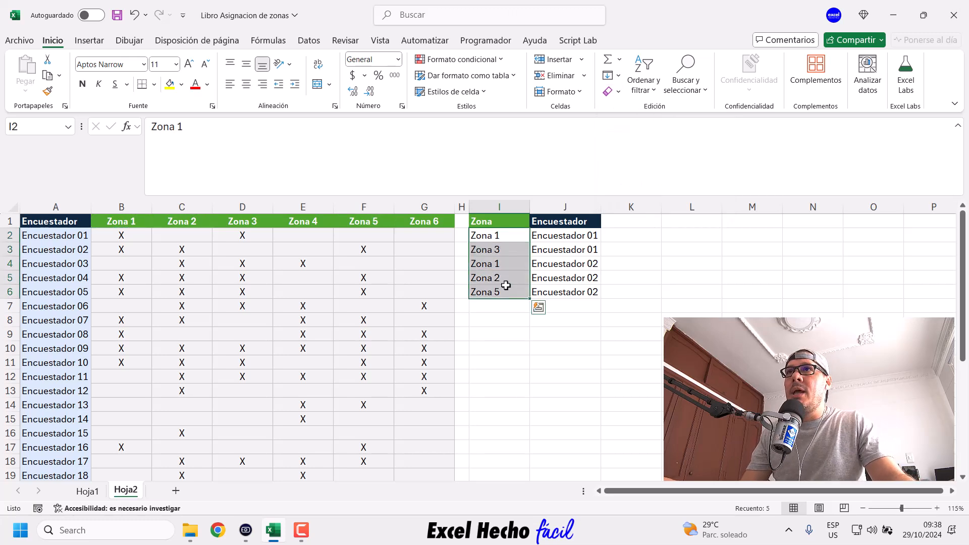
{"action": "left_click_drag", "start_coordinate": [503, 236], "coordinate": [568, 292]}
{"action": "left_click", "coordinate": [612, 92]}
{"action": "left_click", "coordinate": [631, 107]}
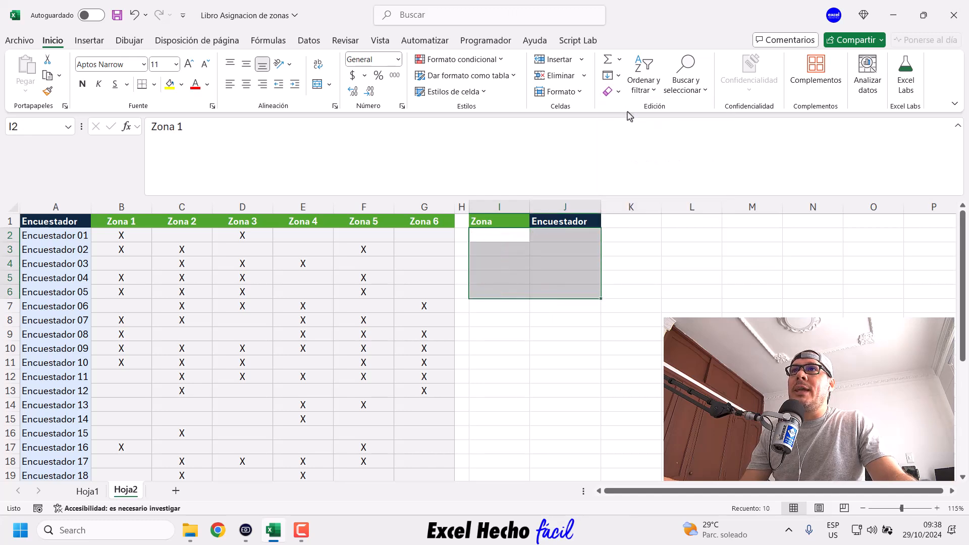
Start an SI formula in I2 whose logical test is B3:G3="X", ready for the value-if-true argument
{"action": "left_click", "coordinate": [515, 235]}
{"action": "left_click", "coordinate": [417, 177]}
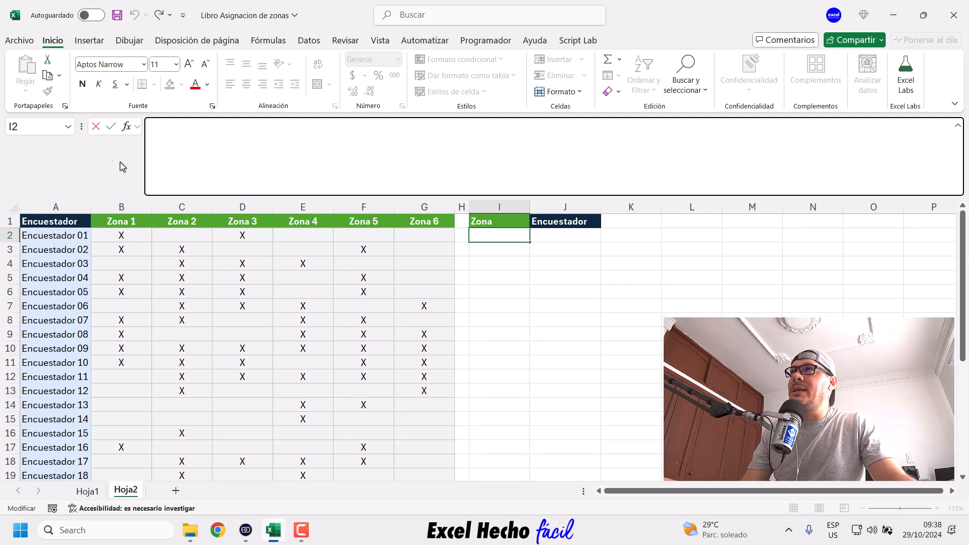
{"action": "type", "text": "=si"}
{"action": "key", "text": "Tab"}
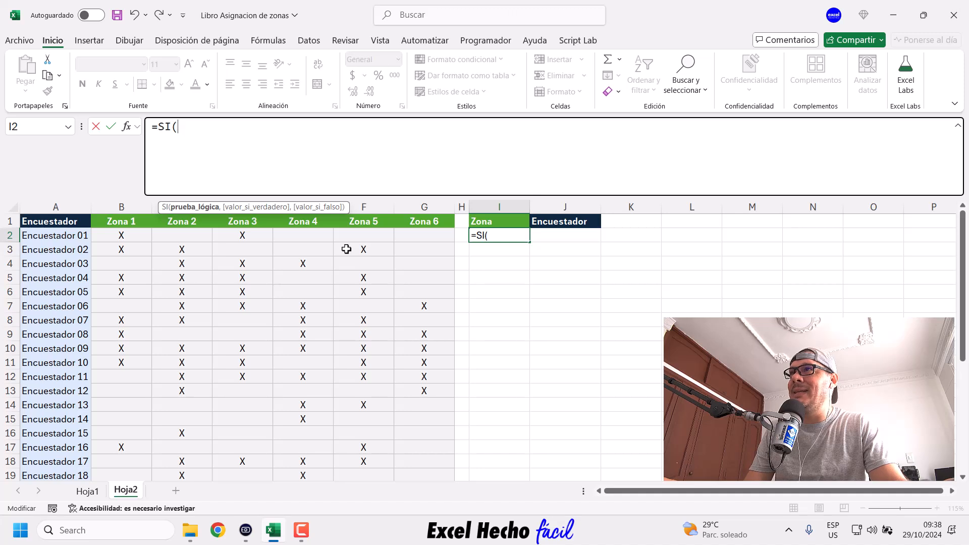
{"action": "left_click_drag", "start_coordinate": [112, 248], "coordinate": [426, 249]}
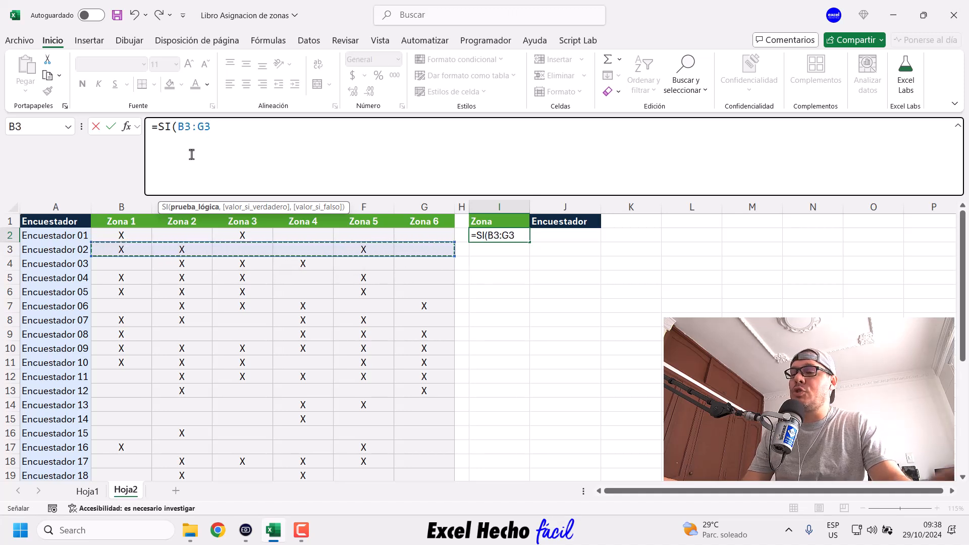
{"action": "type", "text": "="}
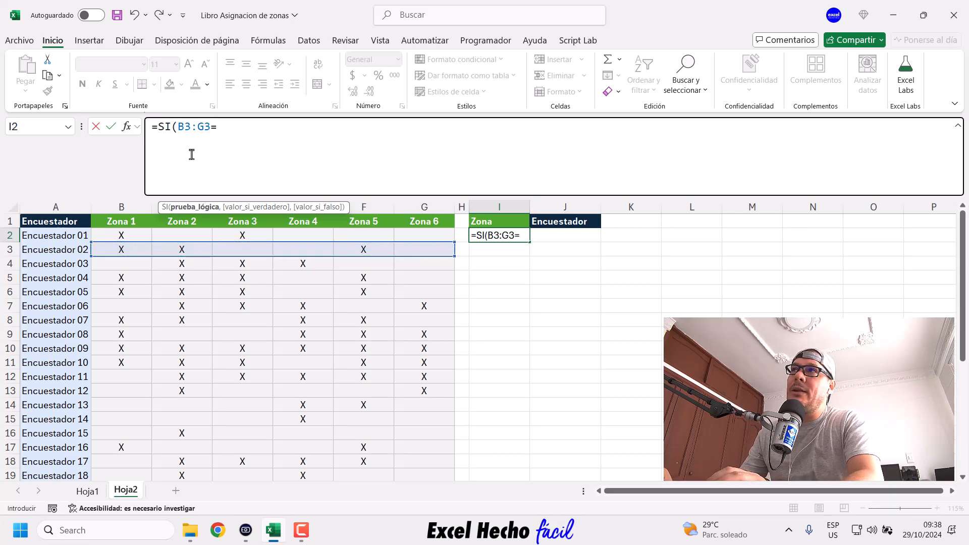
{"action": "type", "text": "\"X"}
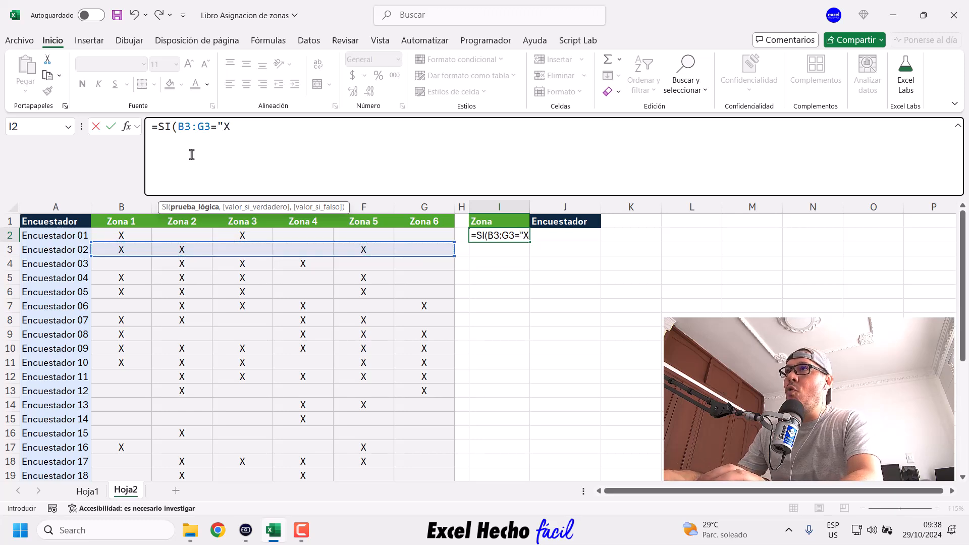
{"action": "type", "text": "\","}
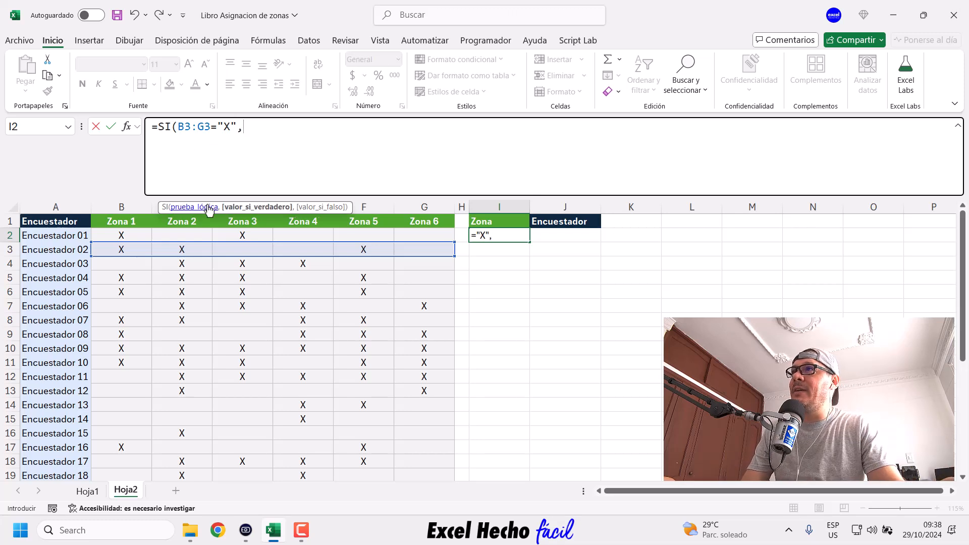
Evaluate the B3:G3="X" test inside the formula, examine its VERDADERO and FALSO values, and restore the original reference
{"action": "left_click", "coordinate": [192, 207]}
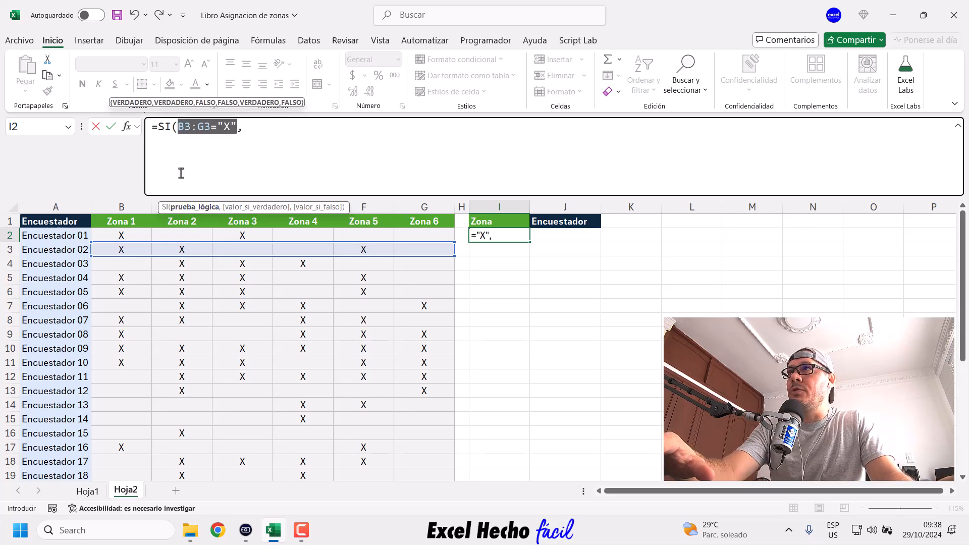
{"action": "key", "text": "F9"}
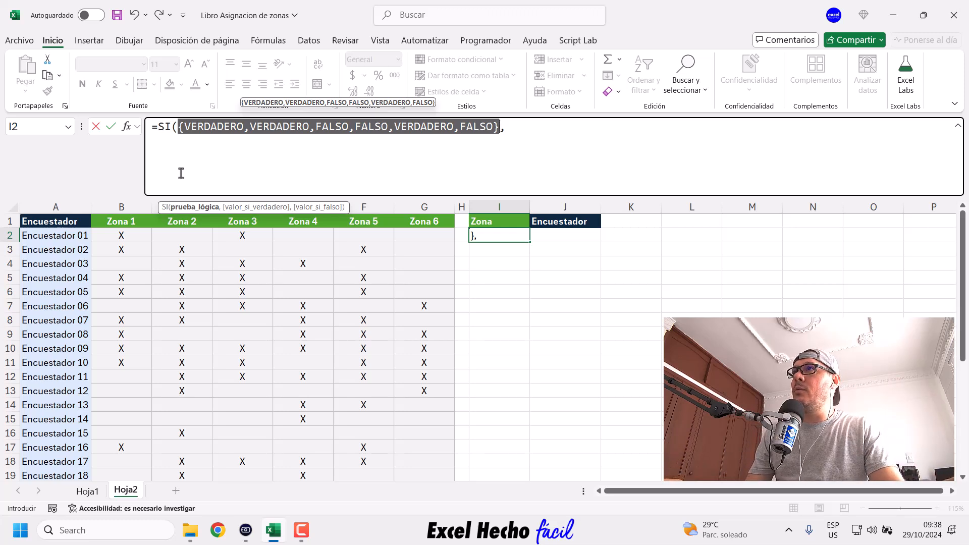
{"action": "left_click", "coordinate": [182, 128]}
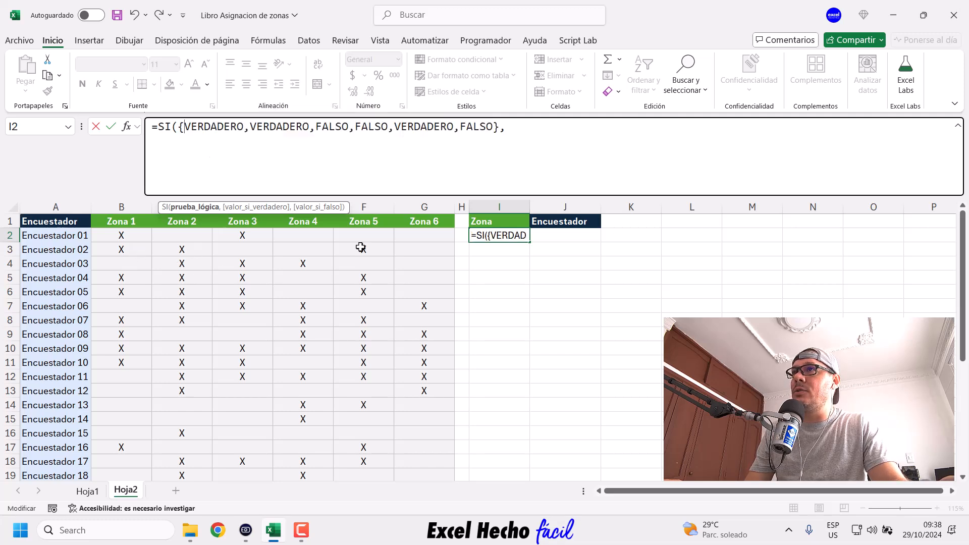
{"action": "left_click_drag", "start_coordinate": [243, 128], "coordinate": [183, 128]}
{"action": "left_click_drag", "start_coordinate": [250, 127], "coordinate": [313, 128]}
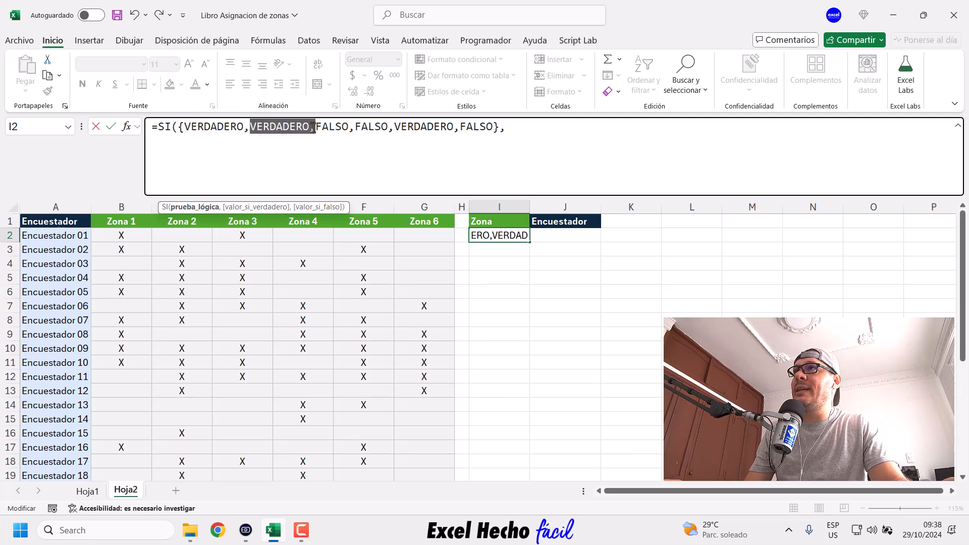
{"action": "left_click_drag", "start_coordinate": [395, 128], "coordinate": [456, 128]}
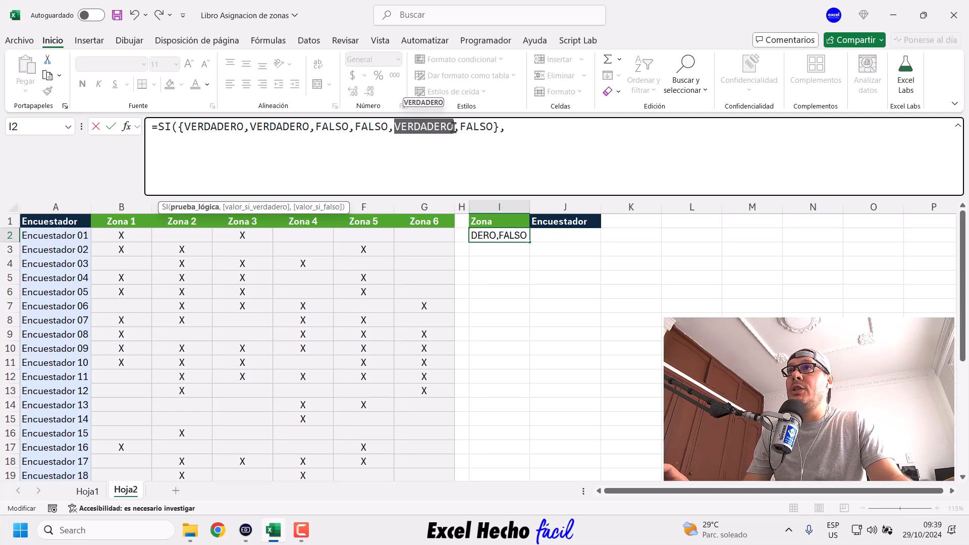
{"action": "left_click_drag", "start_coordinate": [243, 127], "coordinate": [180, 127]}
{"action": "left_click_drag", "start_coordinate": [243, 127], "coordinate": [184, 127]}
{"action": "left_click_drag", "start_coordinate": [250, 128], "coordinate": [310, 127]}
{"action": "left_click_drag", "start_coordinate": [394, 128], "coordinate": [454, 127]}
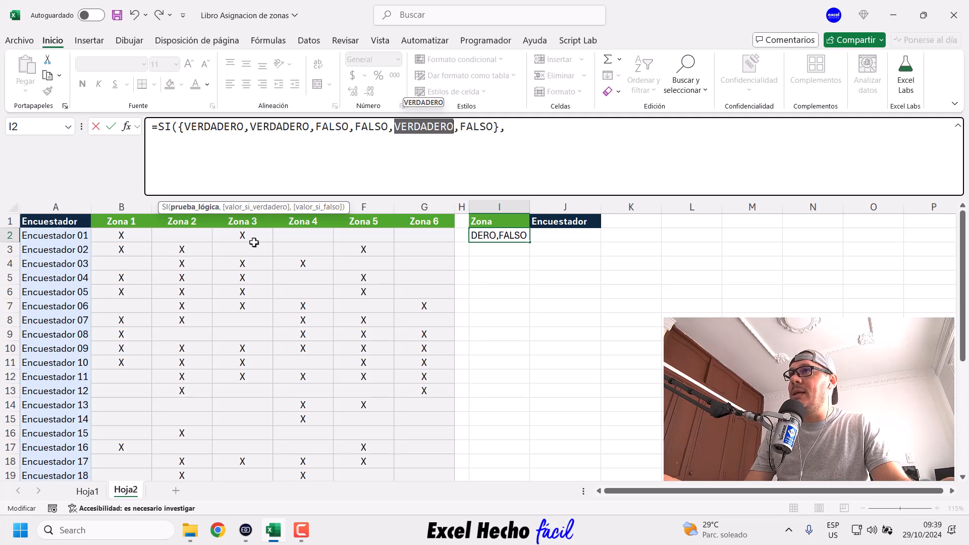
{"action": "left_click_drag", "start_coordinate": [460, 127], "coordinate": [494, 127]}
{"action": "left_click_drag", "start_coordinate": [388, 130], "coordinate": [355, 132]}
{"action": "key", "text": "ctrl+z"}
{"action": "left_click", "coordinate": [268, 130]}
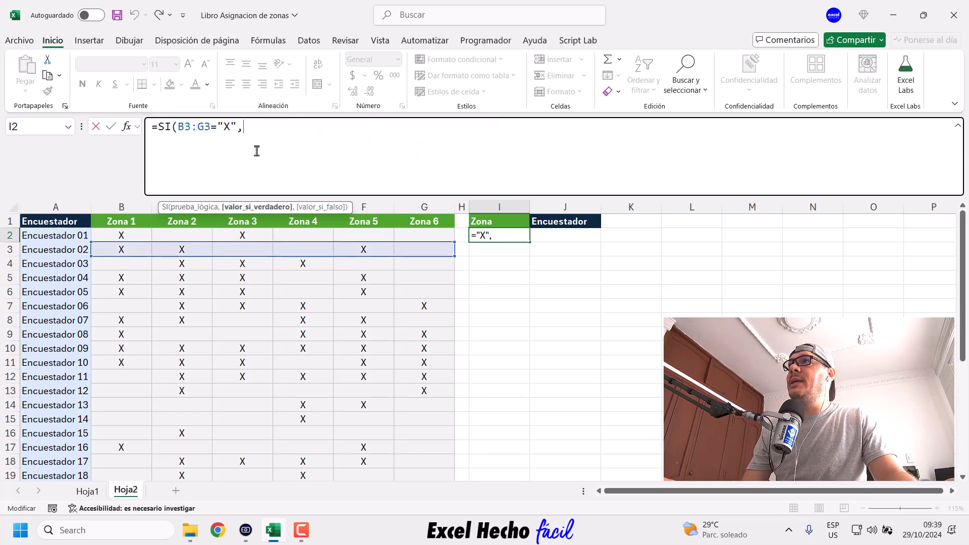
Complete the I2 formula as =SI(B3:G3="X",B1:G1), using the zone headers as the value if true
{"action": "left_click_drag", "start_coordinate": [130, 220], "coordinate": [433, 223]}
{"action": "type", "text": ")"}
{"action": "key", "text": "Return"}
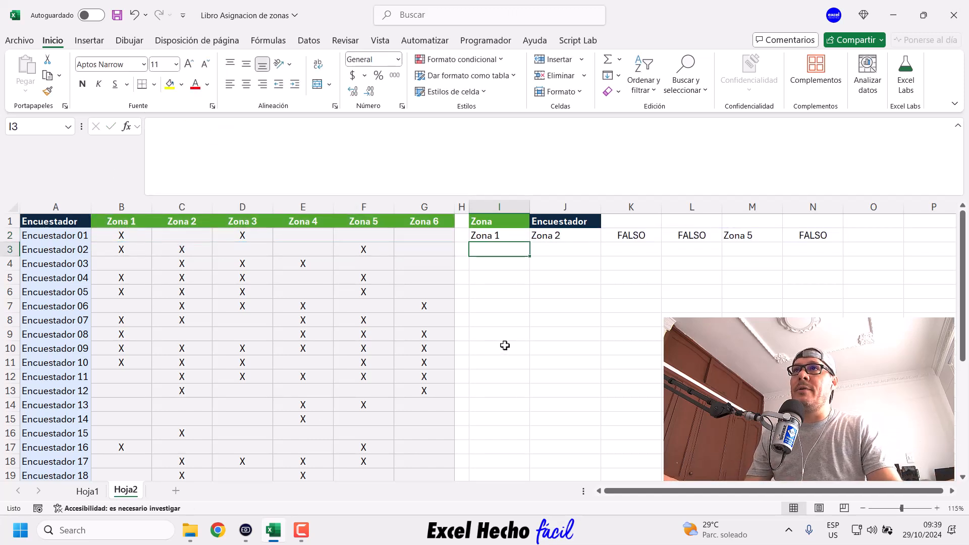
Compare the X marks in B3, C3 and F3 with spilled cells I2, J2 and M2, and inspect K2, L2 and N2
{"action": "left_click", "coordinate": [499, 237]}
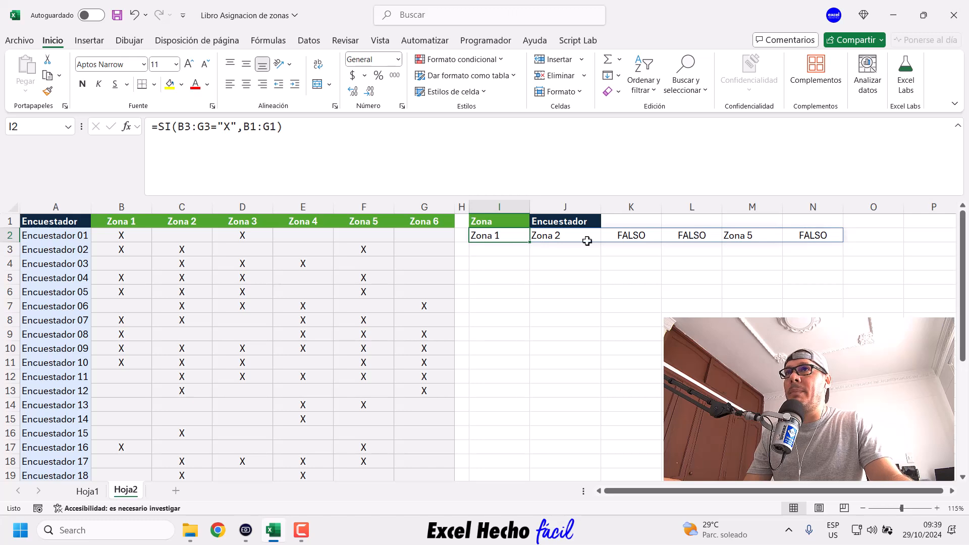
{"action": "left_click", "coordinate": [130, 251]}
{"action": "left_click", "coordinate": [180, 251], "text": "ctrl"}
{"action": "left_click", "coordinate": [364, 251], "text": "ctrl"}
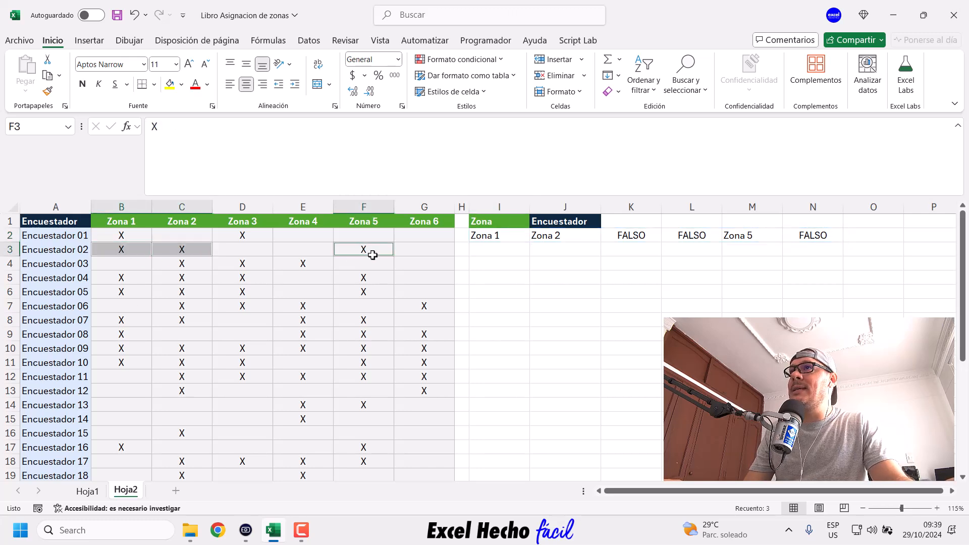
{"action": "left_click", "coordinate": [485, 236], "text": "ctrl"}
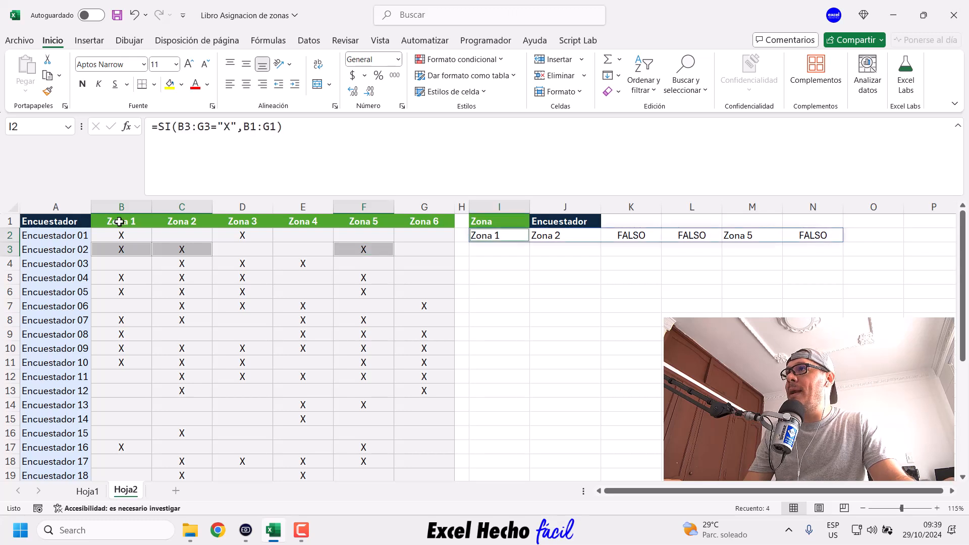
{"action": "left_click", "coordinate": [557, 233], "text": "ctrl"}
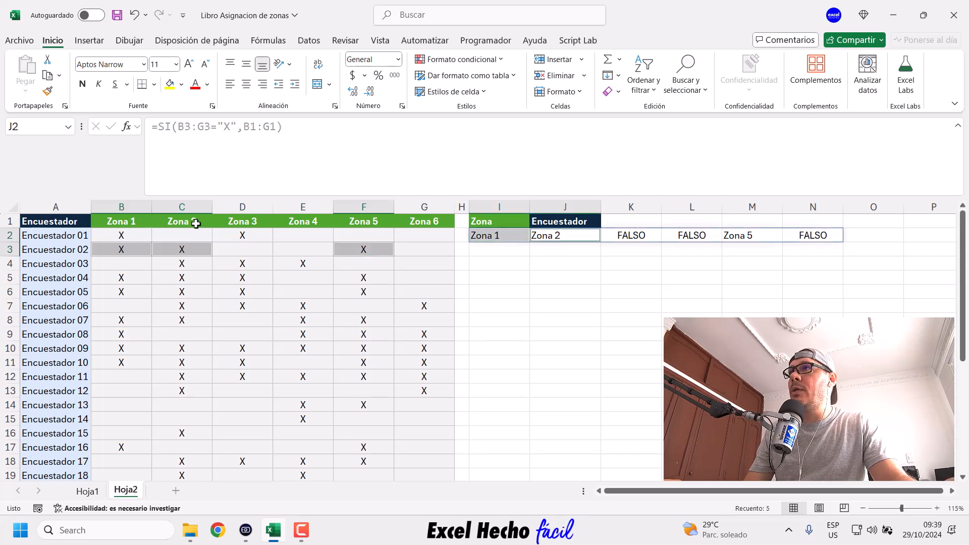
{"action": "left_click", "coordinate": [736, 240], "text": "ctrl"}
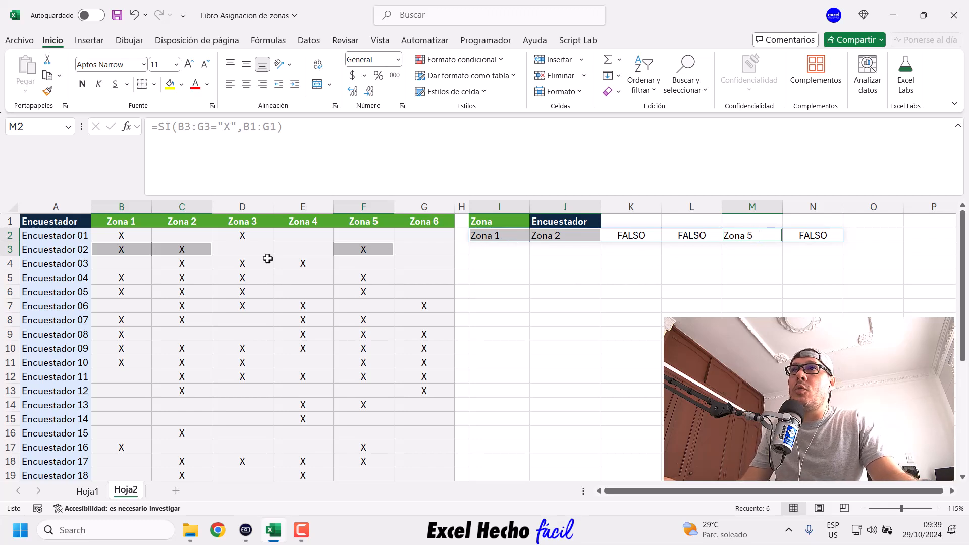
{"action": "left_click", "coordinate": [619, 236]}
{"action": "left_click", "coordinate": [679, 236]}
{"action": "left_click", "coordinate": [801, 234]}
Set the value-if-false argument of the I2 formula to "" and check spilled cells K2, L2 and N2
{"action": "left_click", "coordinate": [514, 231]}
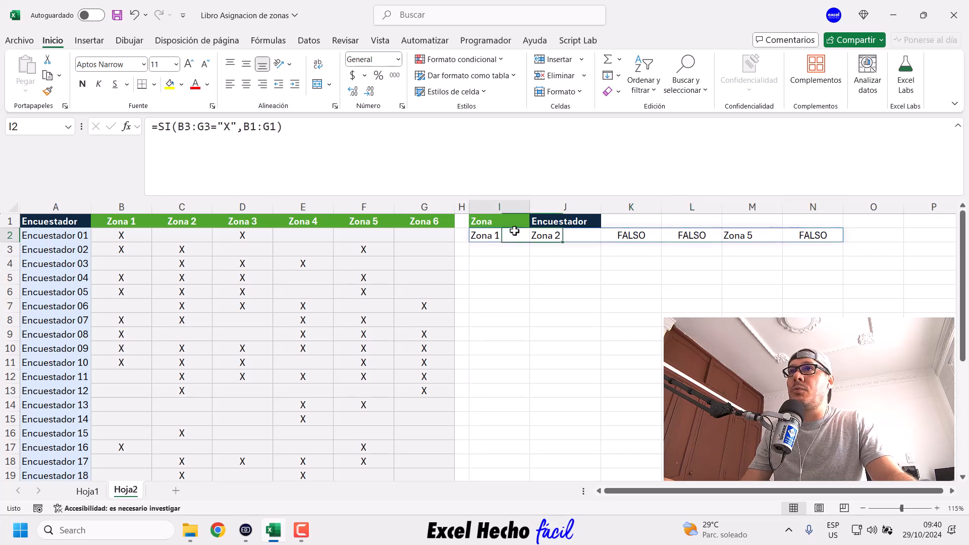
{"action": "left_click", "coordinate": [275, 127]}
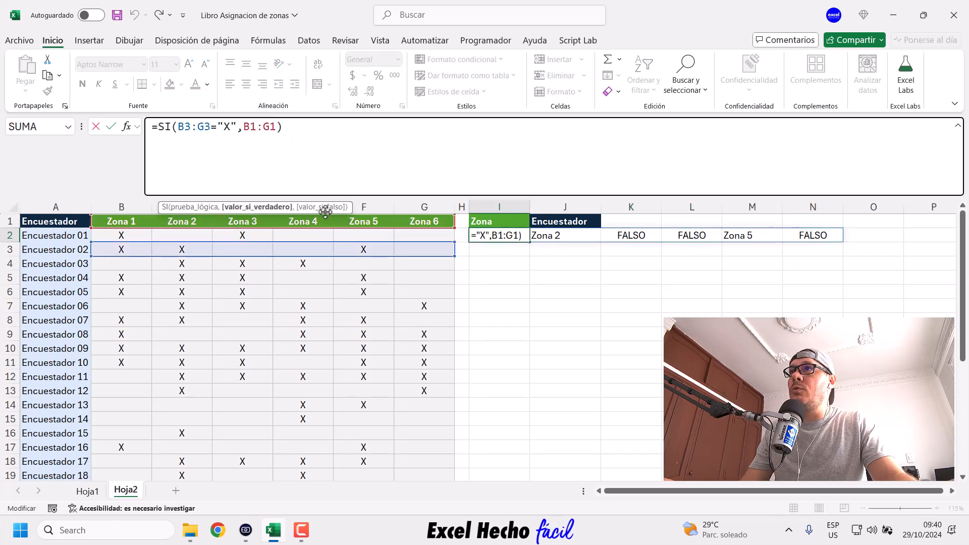
{"action": "type", "text": ","}
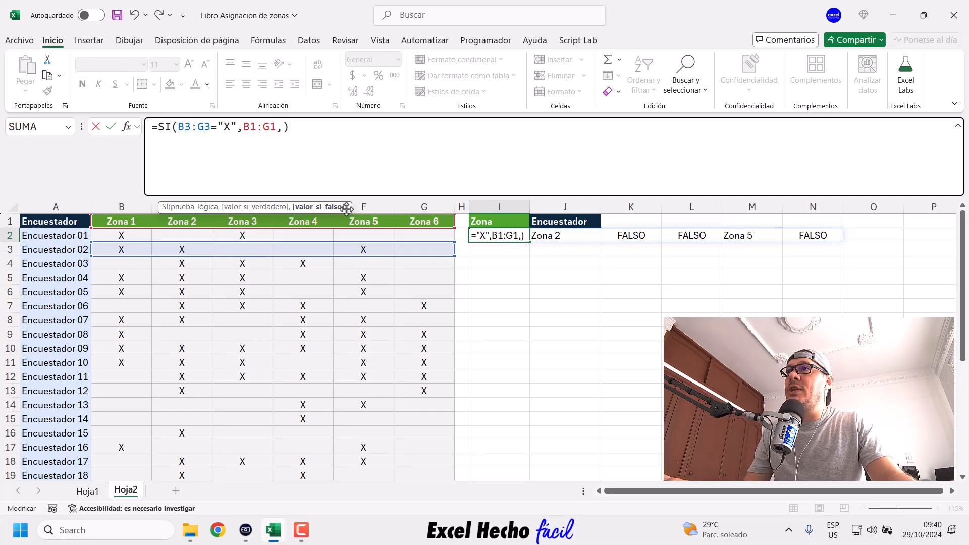
{"action": "left_click_drag", "start_coordinate": [346, 208], "coordinate": [344, 176]}
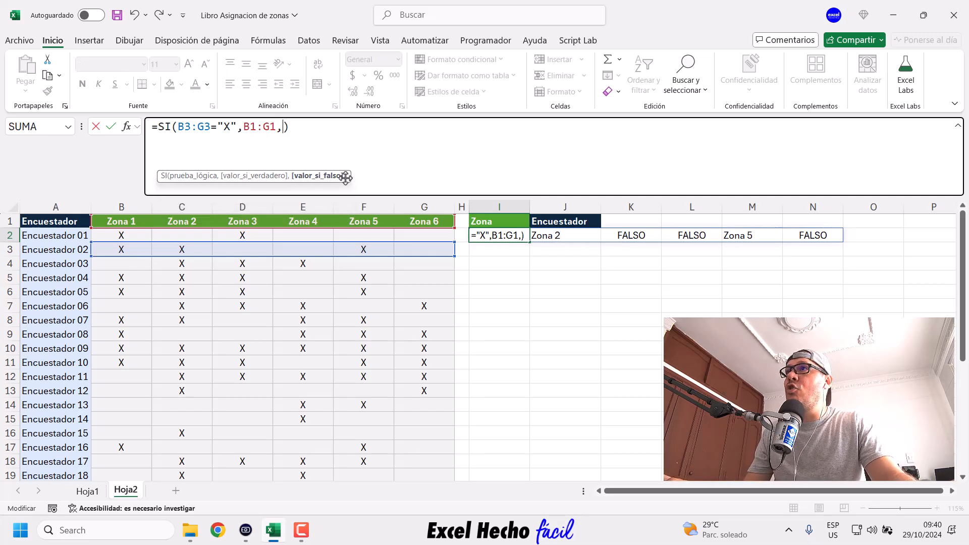
{"action": "left_click", "coordinate": [194, 175]}
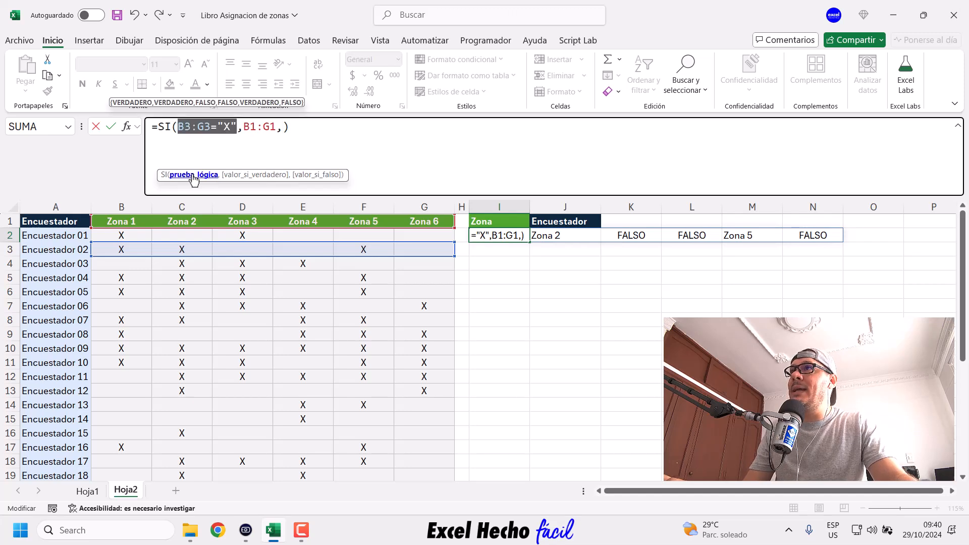
{"action": "left_click", "coordinate": [247, 175]}
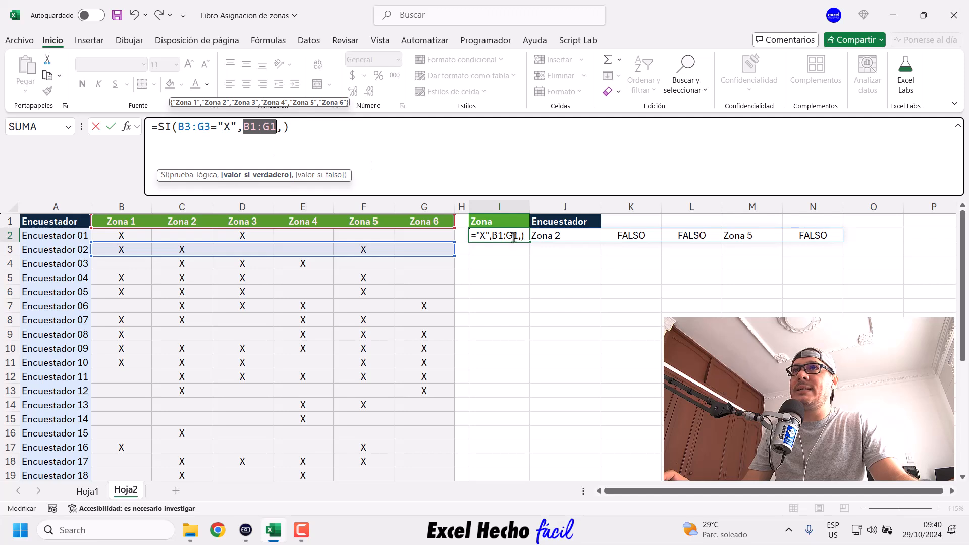
{"action": "left_click", "coordinate": [312, 176]}
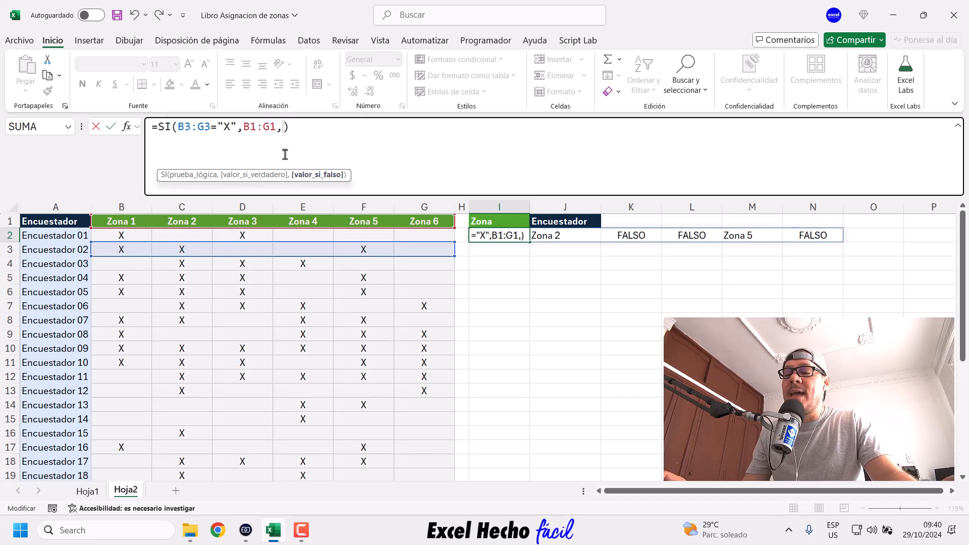
{"action": "type", "text": "\"\""}
{"action": "key", "text": "Return"}
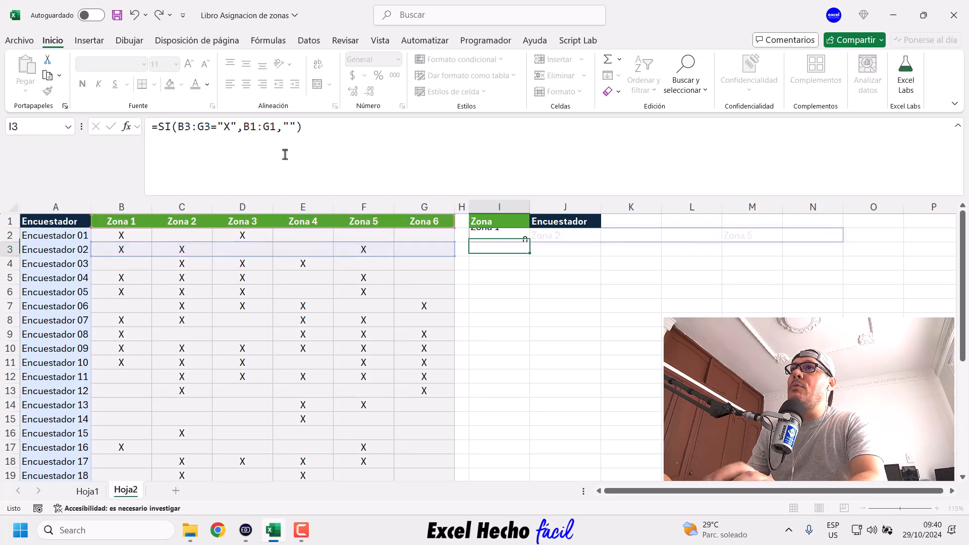
{"action": "left_click", "coordinate": [523, 238]}
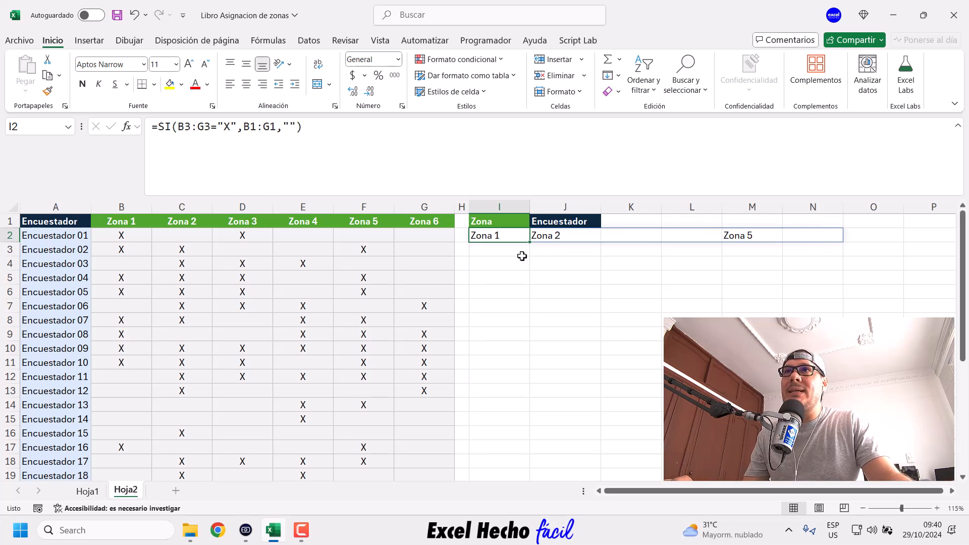
{"action": "left_click", "coordinate": [631, 242]}
{"action": "left_click", "coordinate": [691, 236]}
{"action": "left_click", "coordinate": [805, 244]}
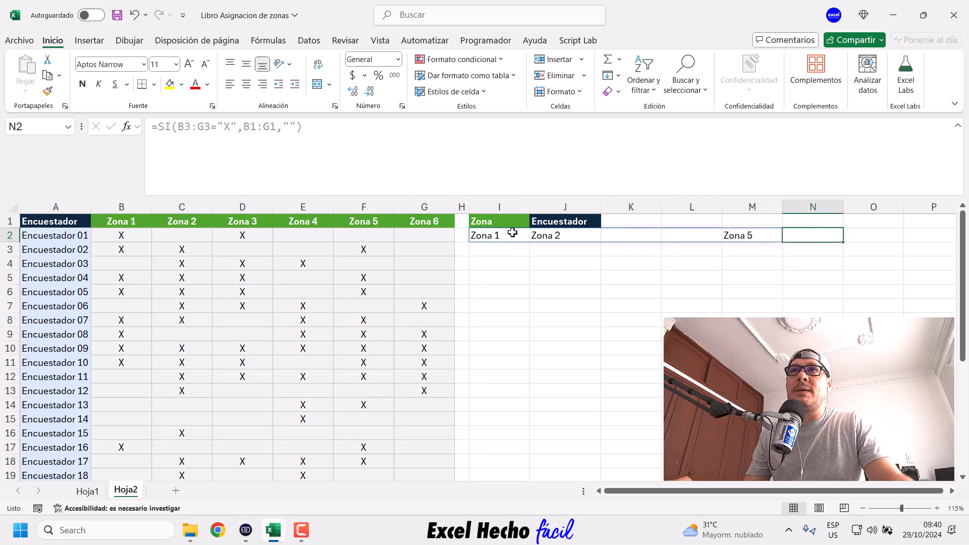
Change the value-if-false argument of the I2 formula to the undefined name e and inspect the spilled cell K2
{"action": "left_click", "coordinate": [506, 232]}
{"action": "double_click", "coordinate": [292, 126]}
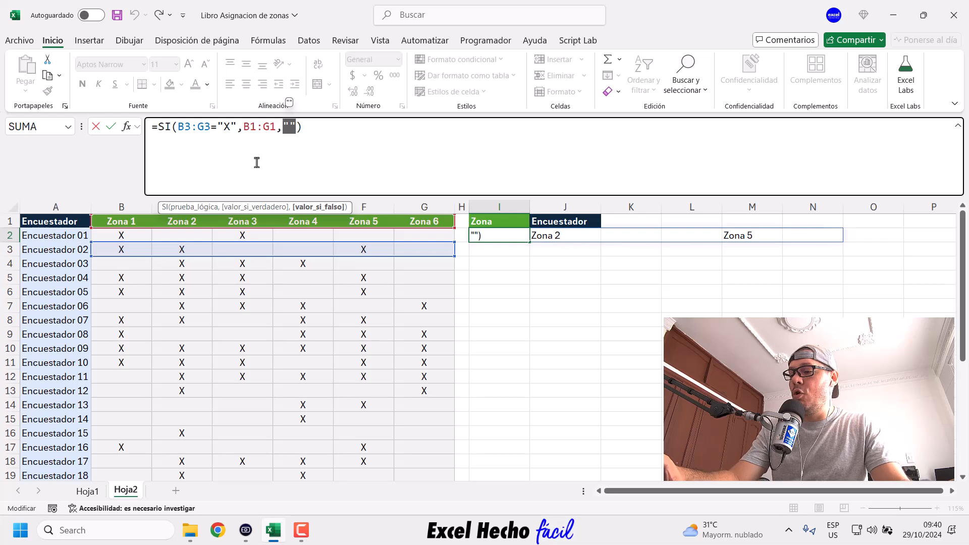
{"action": "type", "text": "o"}
{"action": "key", "text": "BackSpace"}
{"action": "type", "text": "o"}
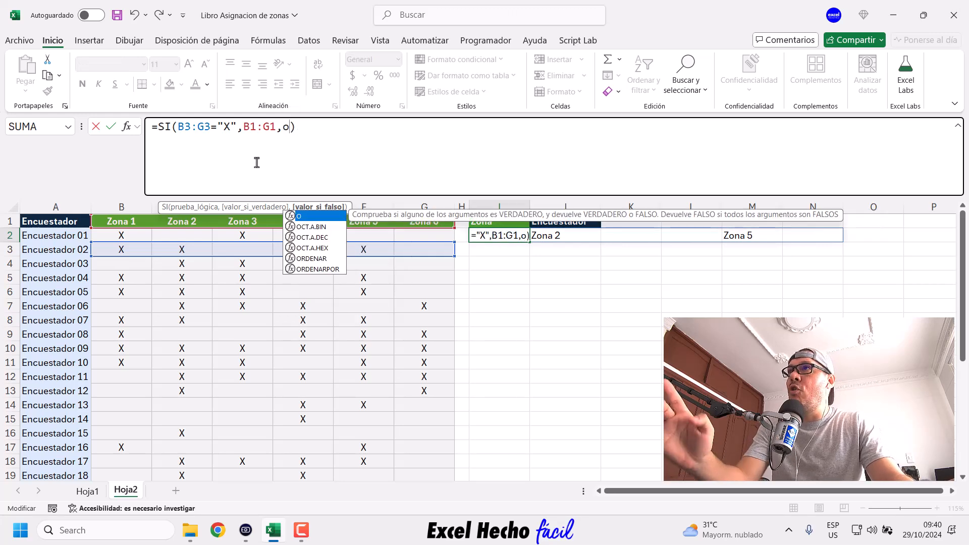
{"action": "key", "text": "BackSpace"}
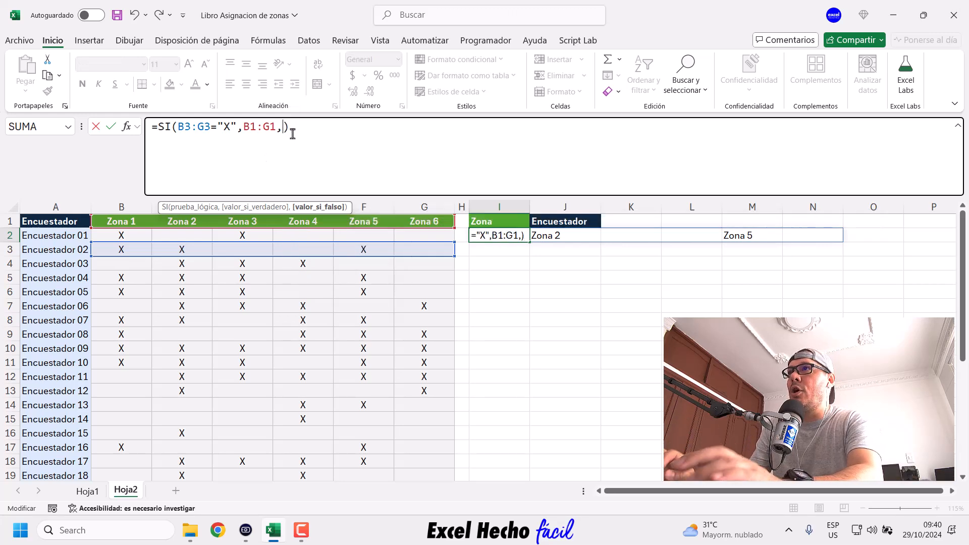
{"action": "type", "text": "e"}
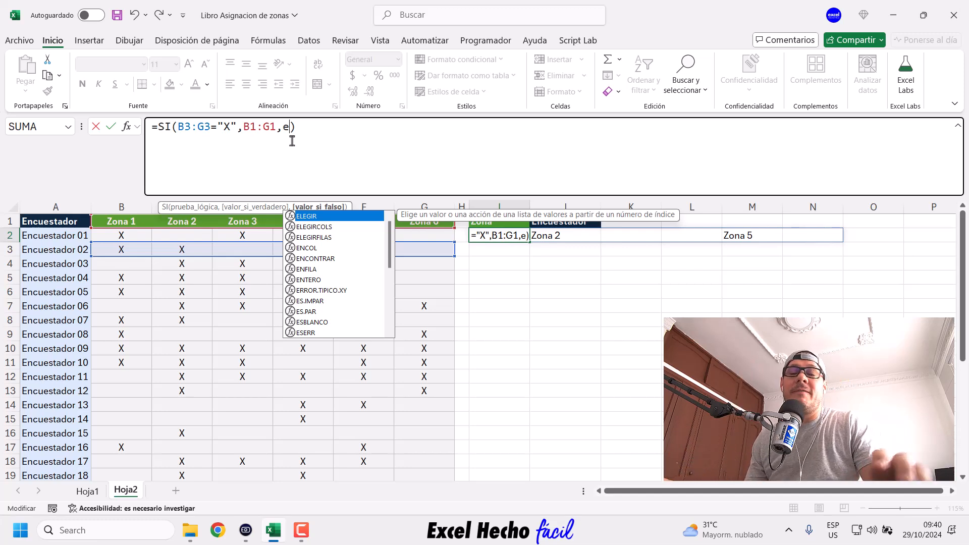
{"action": "left_click", "coordinate": [289, 127]}
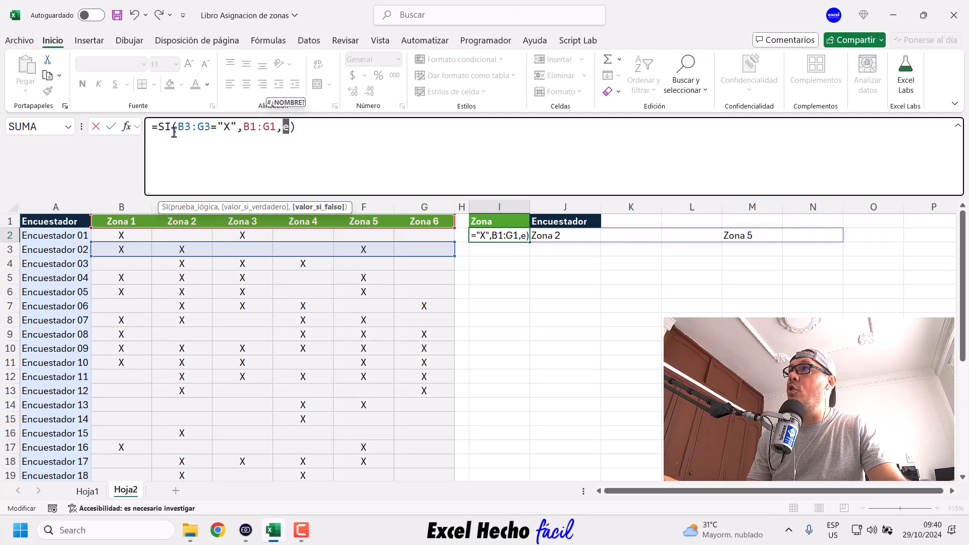
{"action": "left_click", "coordinate": [291, 147]}
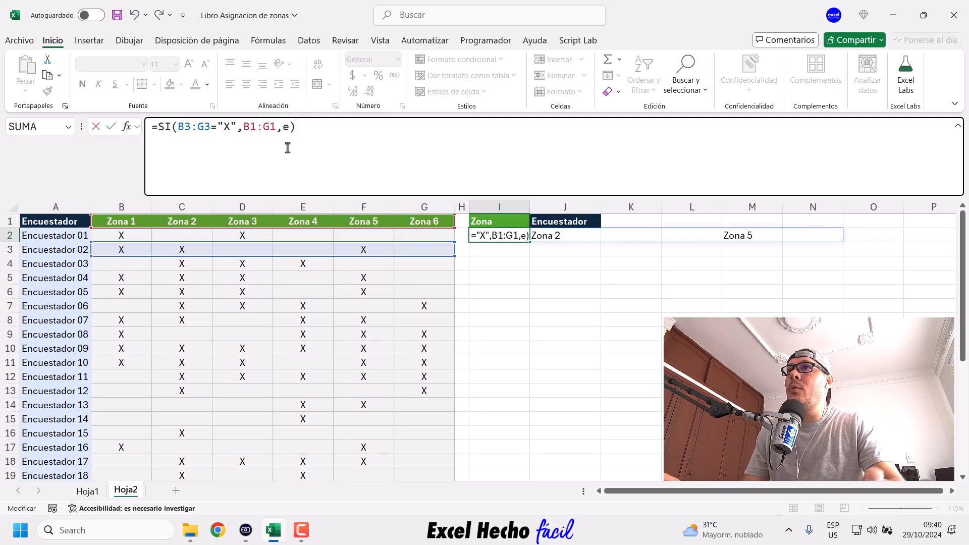
{"action": "key", "text": "Return"}
{"action": "left_click", "coordinate": [642, 237]}
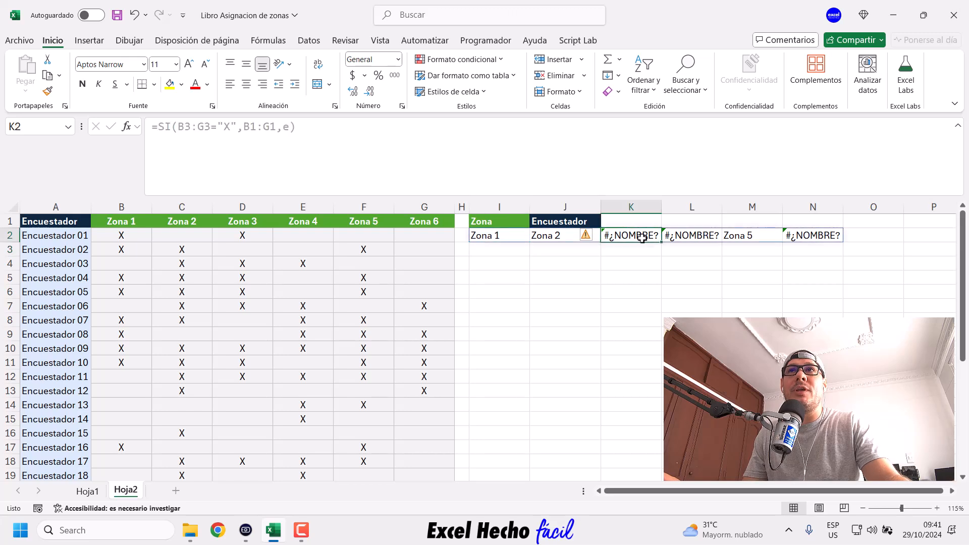
{"action": "left_click", "coordinate": [511, 234]}
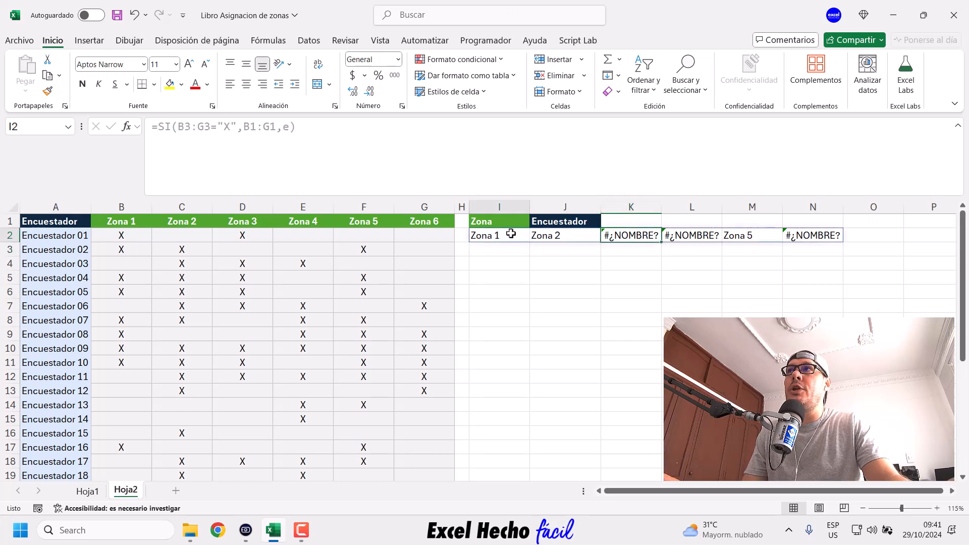
{"action": "double_click", "coordinate": [287, 127]}
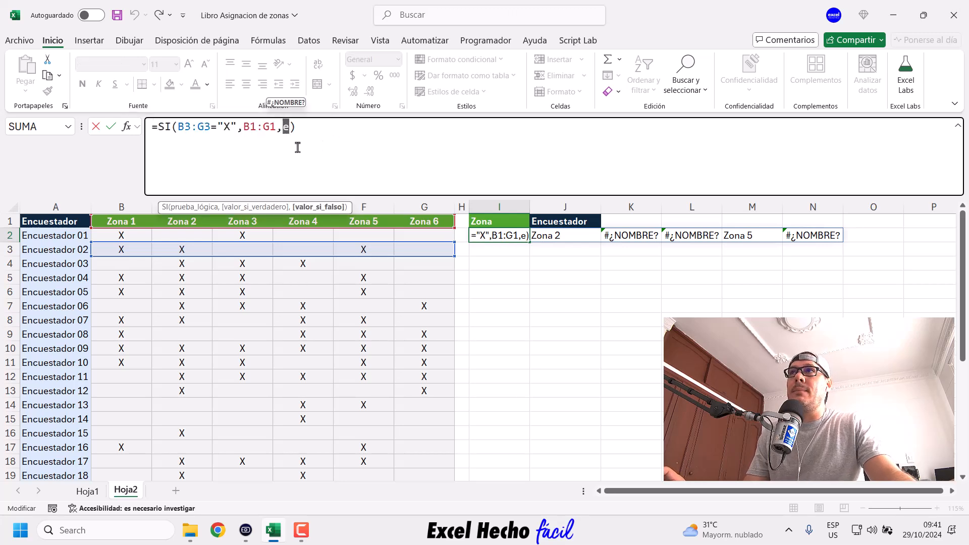
{"action": "key", "text": "Escape"}
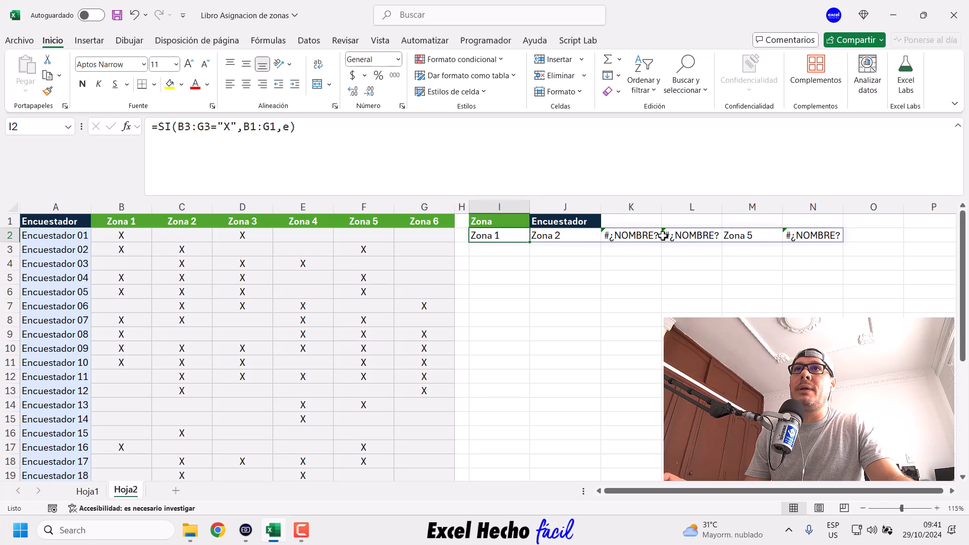
Wrap the I2 formula in ENCOL with the ignore argument 2 (Ignorar errores), giving =ENCOL(SI(B3:G3="X",B1:G1,e),2)
{"action": "left_click", "coordinate": [159, 127]}
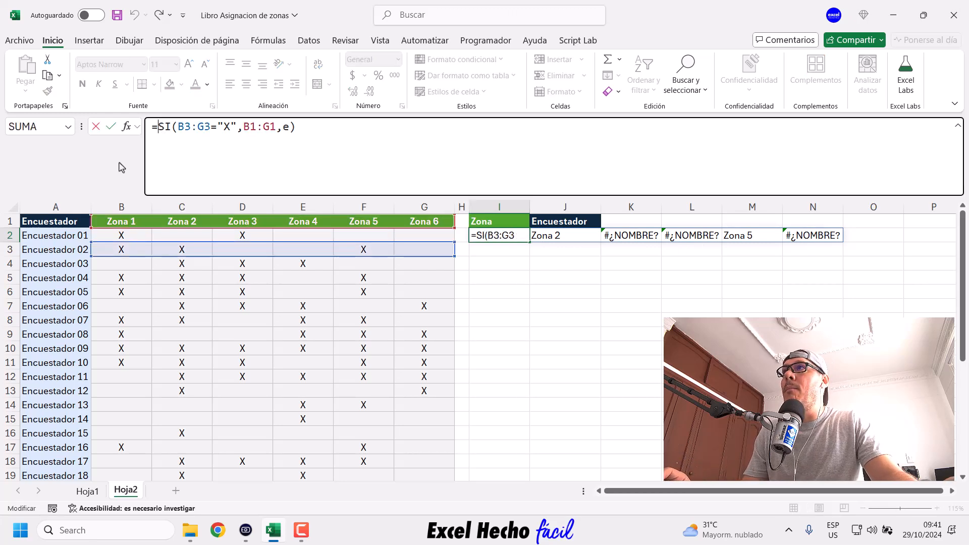
{"action": "type", "text": "encol"}
{"action": "key", "text": "Tab"}
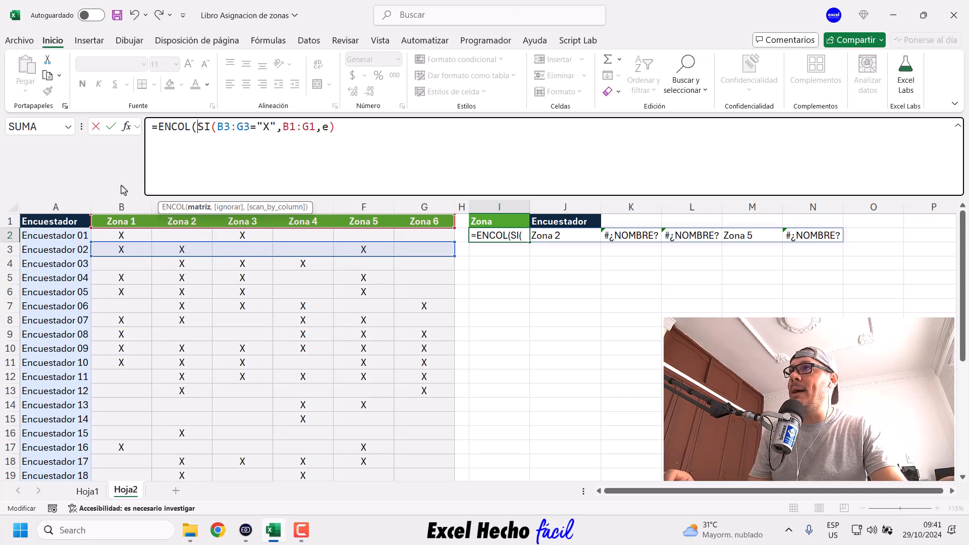
{"action": "left_click", "coordinate": [202, 214]}
{"action": "left_click", "coordinate": [340, 135]}
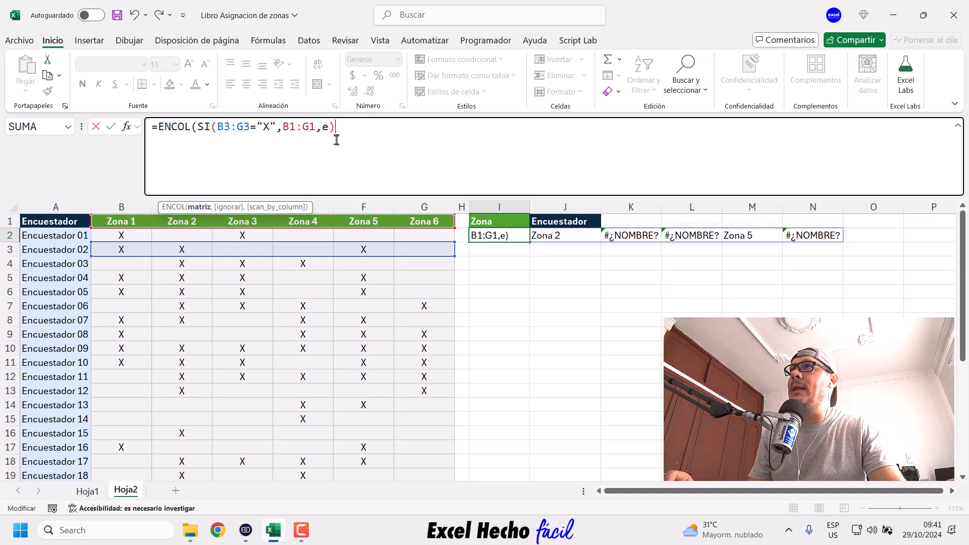
{"action": "type", "text": ","}
{"action": "key", "text": "Down"}
{"action": "key", "text": "Down"}
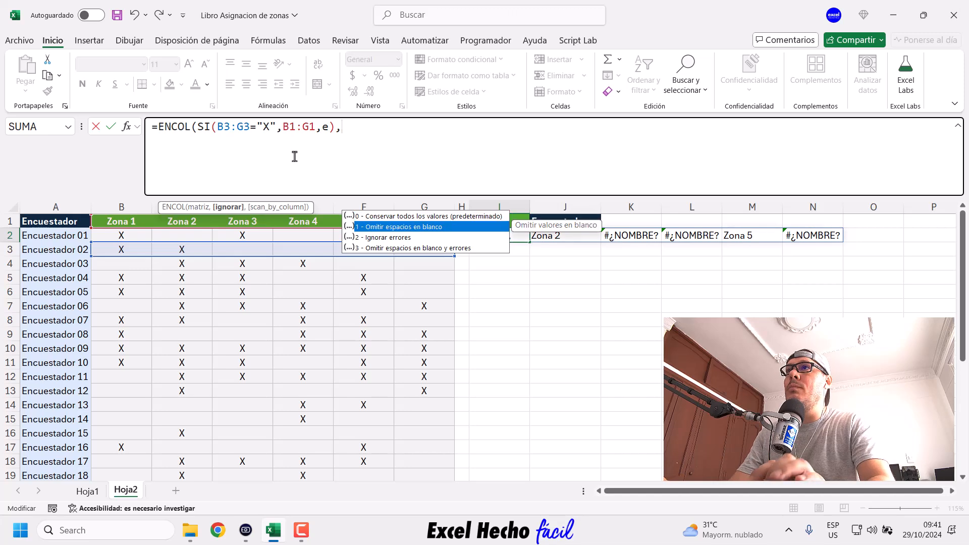
{"action": "key", "text": "Tab"}
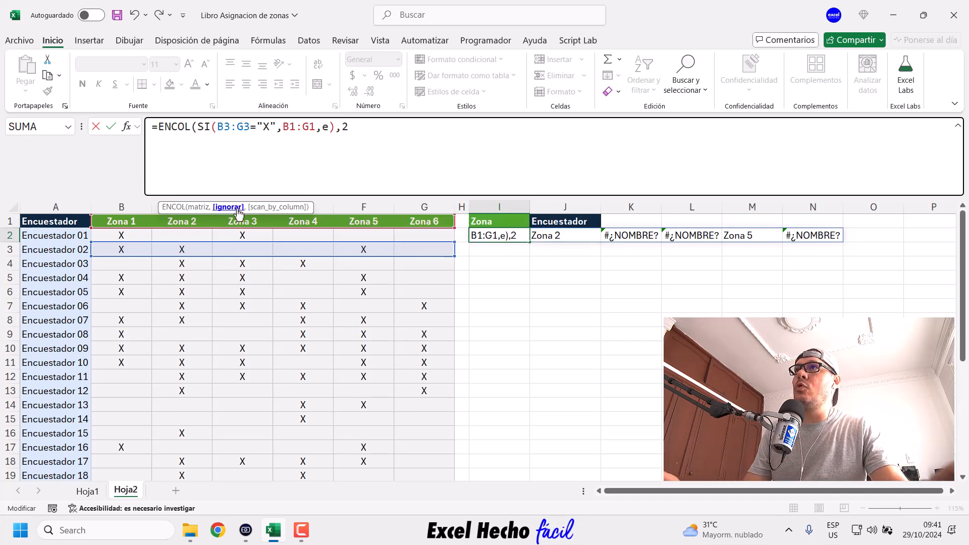
{"action": "type", "text": ")"}
{"action": "key", "text": "Return"}
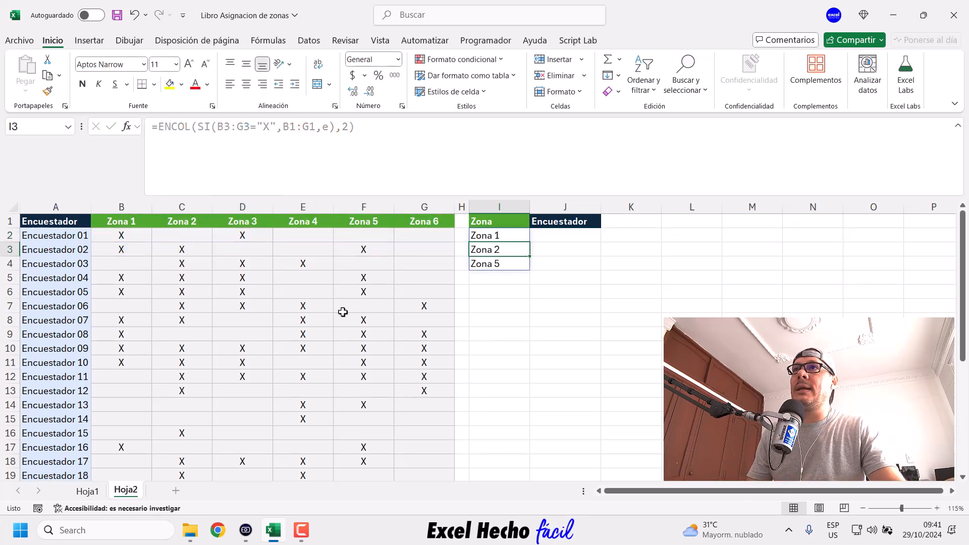
Compare the stacked zones in I2:I4 with the X marks in B3, C3 and F3 and their zone headers in row 1
{"action": "left_click", "coordinate": [505, 236]}
{"action": "left_click", "coordinate": [510, 249]}
{"action": "left_click", "coordinate": [510, 262]}
{"action": "left_click", "coordinate": [136, 250]}
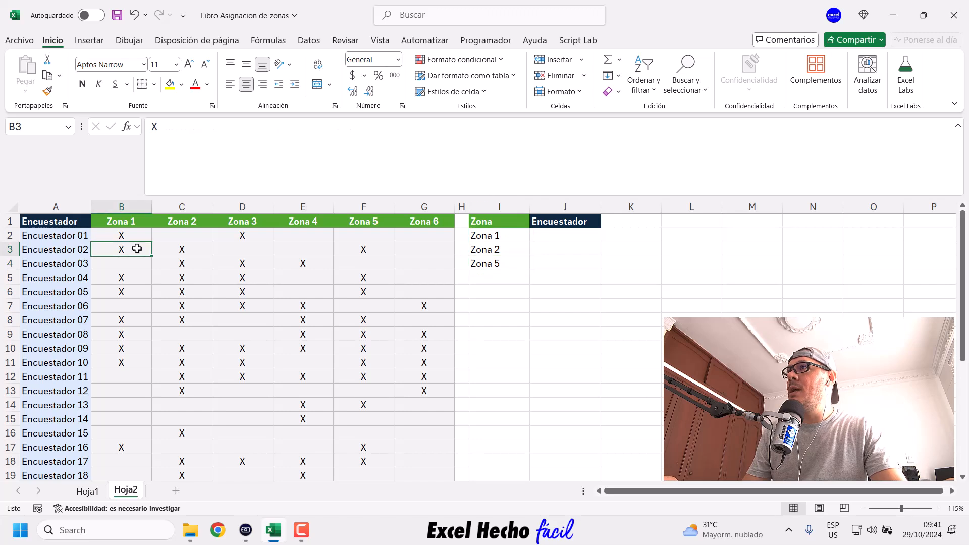
{"action": "left_click", "coordinate": [127, 221], "text": "ctrl"}
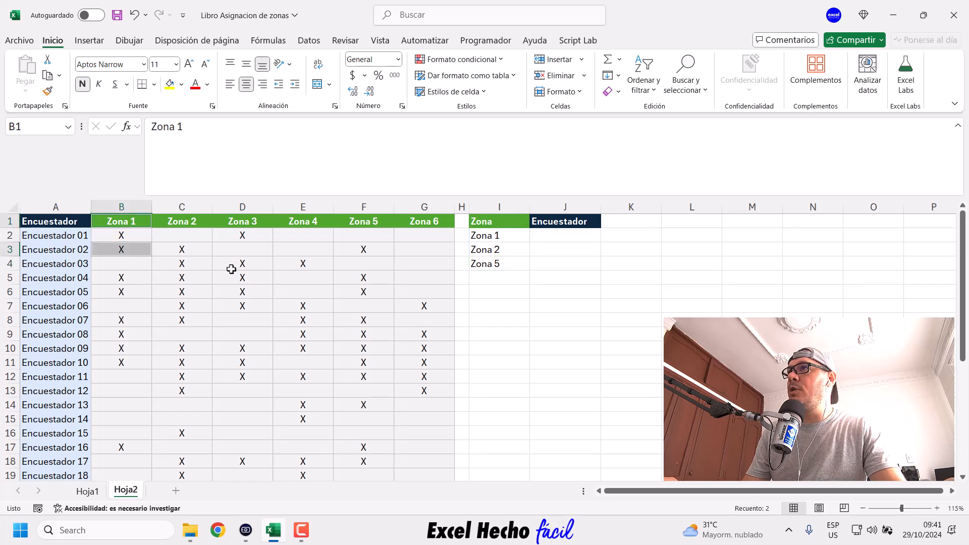
{"action": "left_click", "coordinate": [177, 247], "text": "ctrl"}
{"action": "left_click", "coordinate": [188, 223], "text": "ctrl"}
{"action": "left_click", "coordinate": [364, 251], "text": "ctrl"}
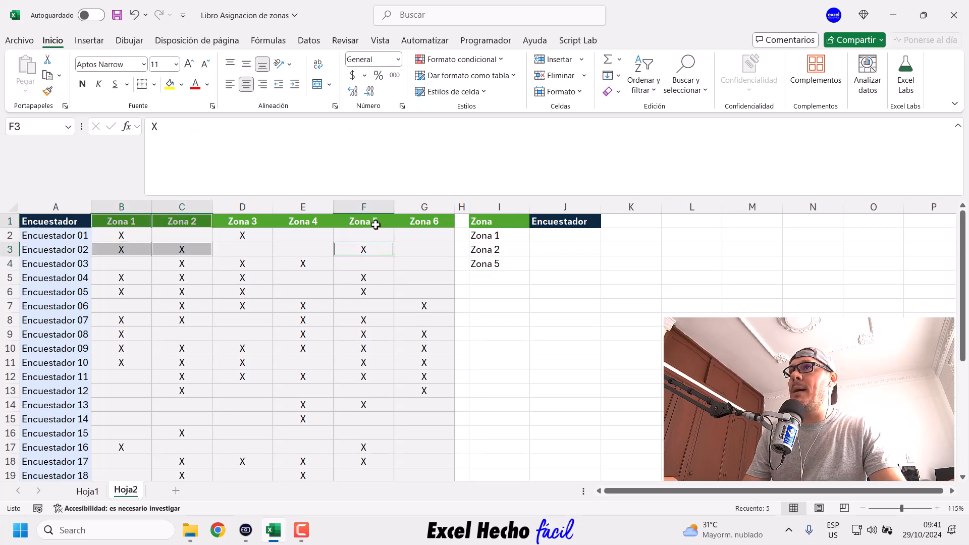
{"action": "left_click", "coordinate": [376, 227], "text": "ctrl"}
{"action": "left_click_drag", "start_coordinate": [506, 235], "coordinate": [507, 259]}
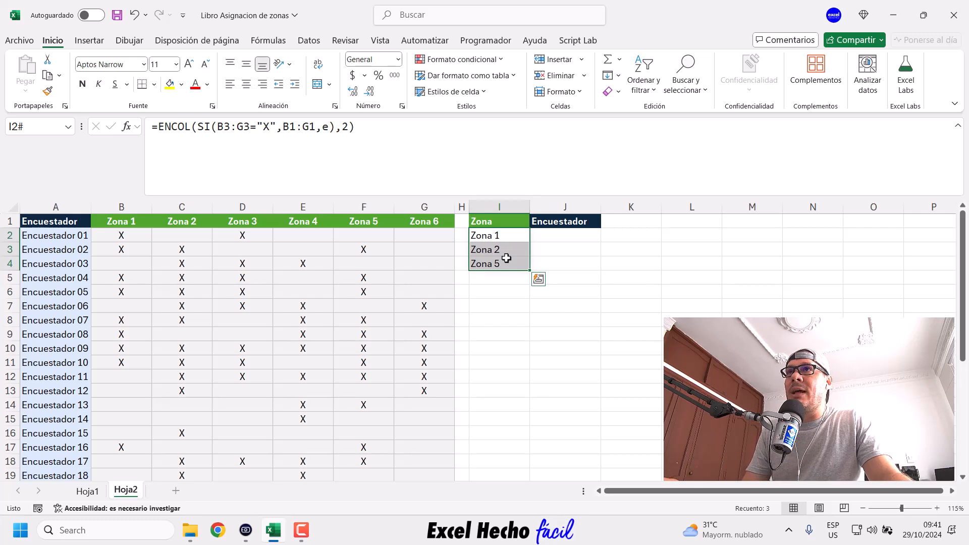
Copy the I2 formula into J2 under Encuestador and replace the B1:G1 argument with A3
{"action": "left_click", "coordinate": [545, 236]}
{"action": "left_click", "coordinate": [525, 236]}
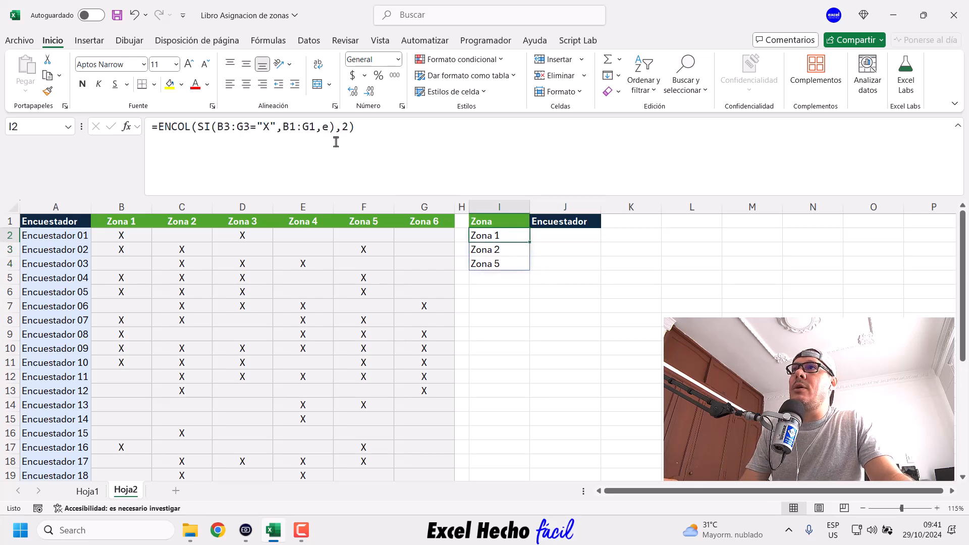
{"action": "left_click", "coordinate": [376, 130]}
{"action": "key", "text": "Escape"}
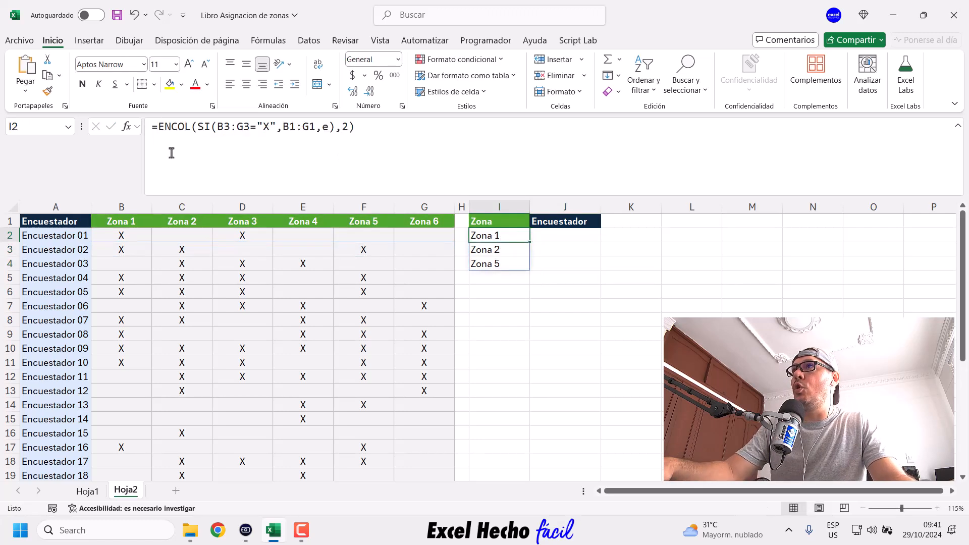
{"action": "left_click", "coordinate": [570, 235]}
{"action": "left_click", "coordinate": [494, 160]}
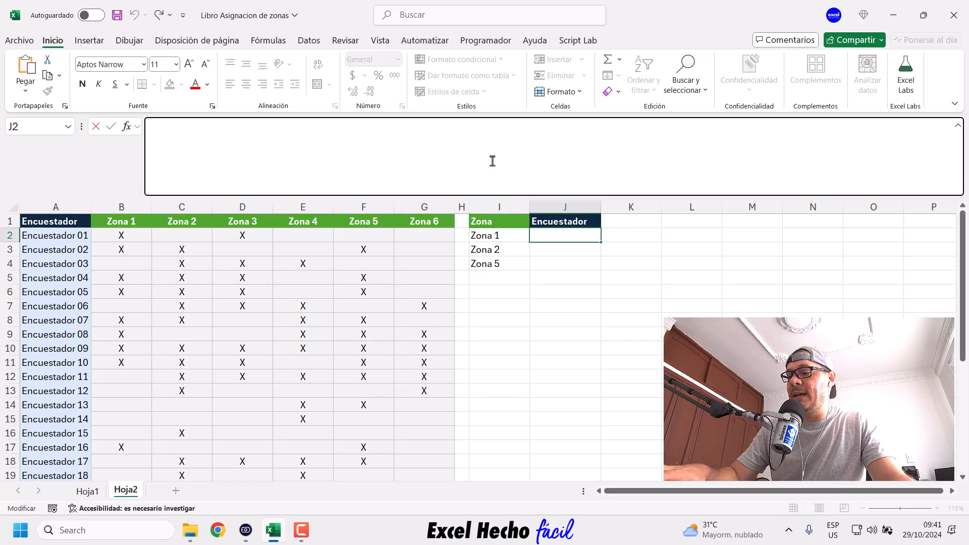
{"action": "type", "text": "=ENCOL(SI(B3:G3=\"X\",B1:G1,e),2)"}
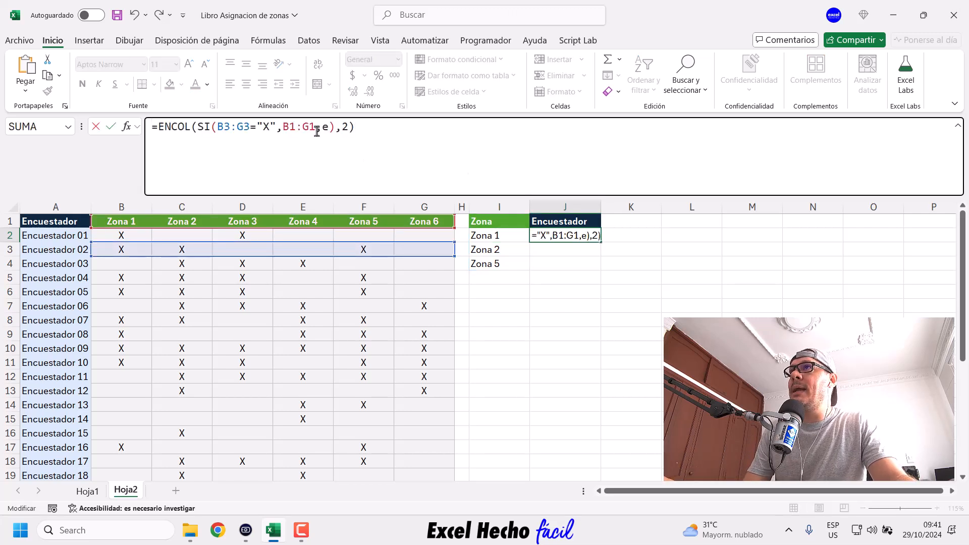
{"action": "left_click_drag", "start_coordinate": [315, 130], "coordinate": [281, 130]}
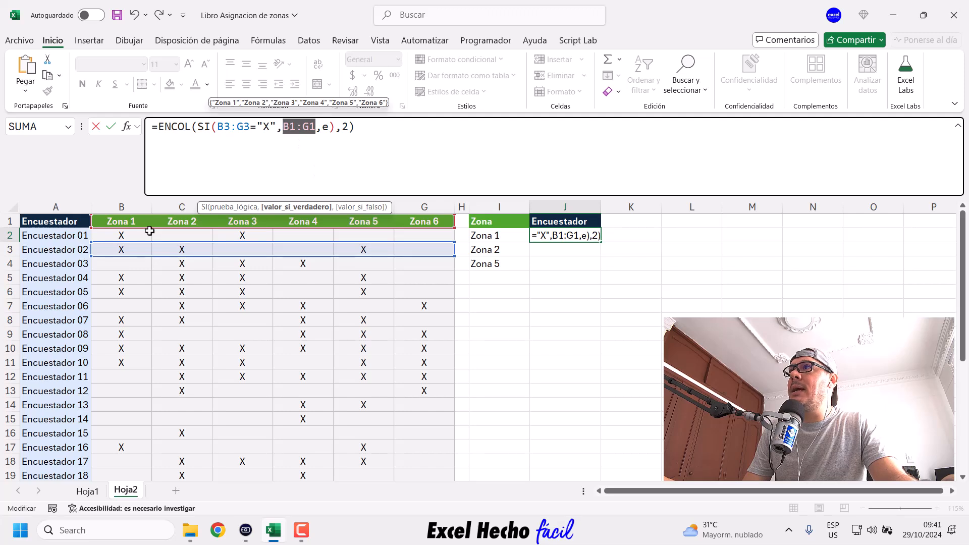
{"action": "left_click", "coordinate": [43, 251]}
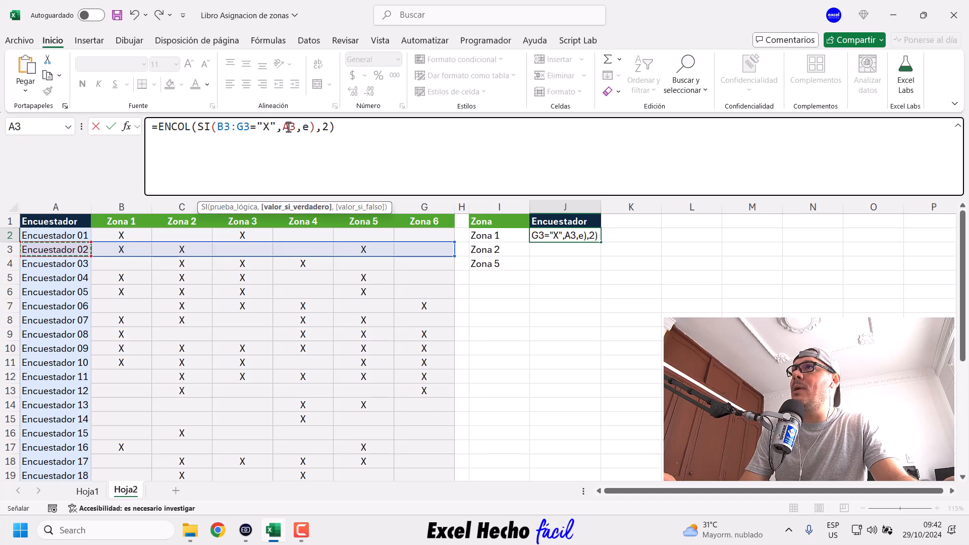
Evaluate the SI part of the J2 formula in place, restore the original expression, and enter the formula
{"action": "left_click_drag", "start_coordinate": [313, 126], "coordinate": [197, 126]}
{"action": "key", "text": "F9"}
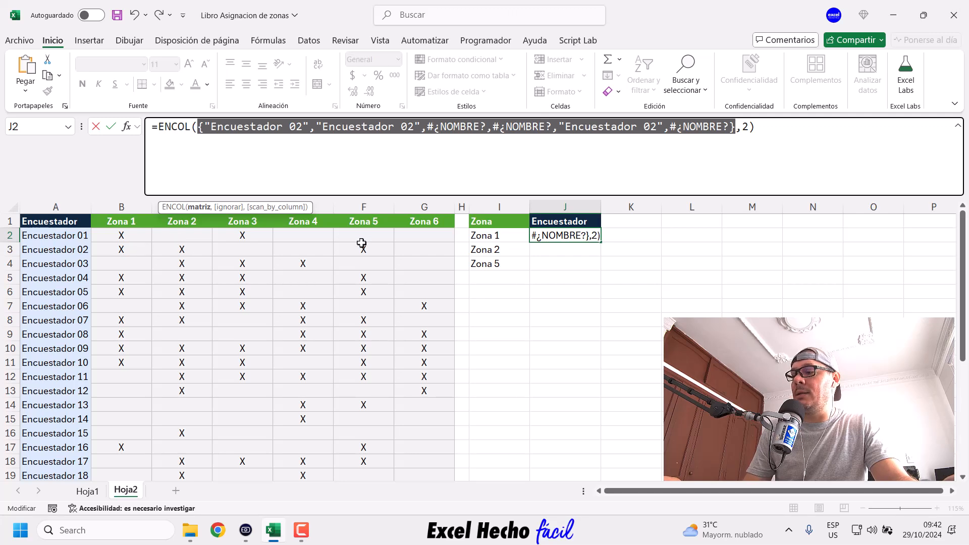
{"action": "key", "text": "ctrl+z"}
{"action": "left_click", "coordinate": [348, 126]}
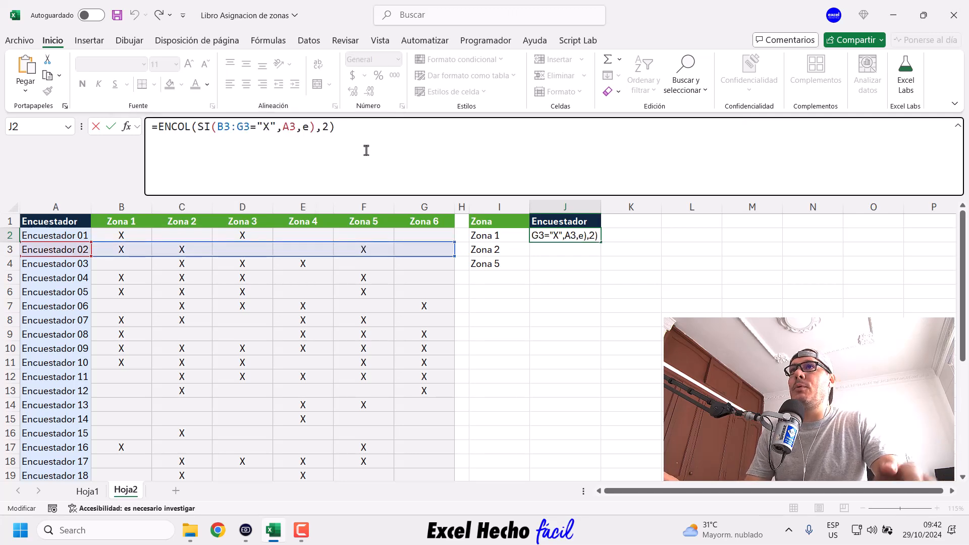
{"action": "key", "text": "Return"}
Review the spilled surveyor list in J2:J4 alongside the zones in I2:I4 and the formula in I2
{"action": "left_click_drag", "start_coordinate": [579, 237], "coordinate": [580, 266]}
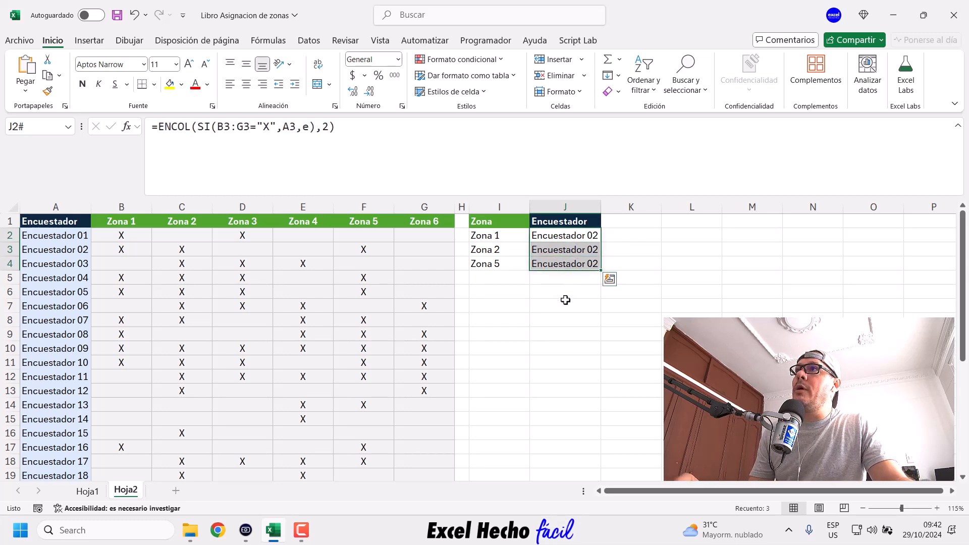
{"action": "left_click", "coordinate": [509, 235]}
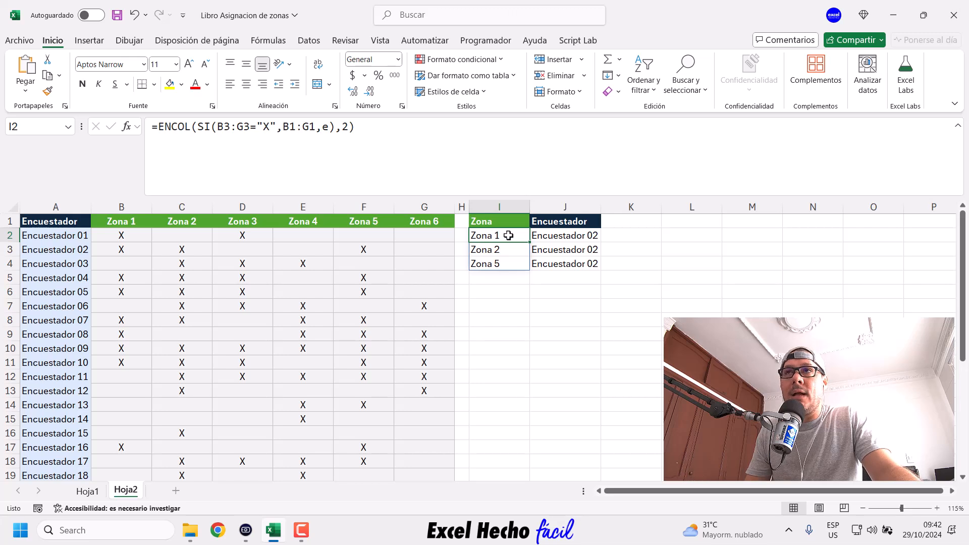
{"action": "left_click_drag", "start_coordinate": [508, 236], "coordinate": [506, 262]}
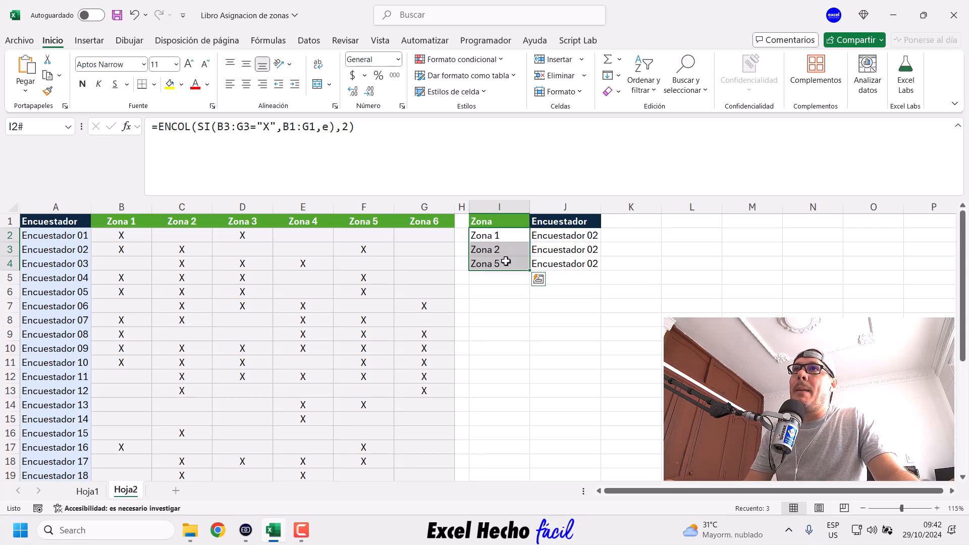
{"action": "left_click", "coordinate": [508, 237]}
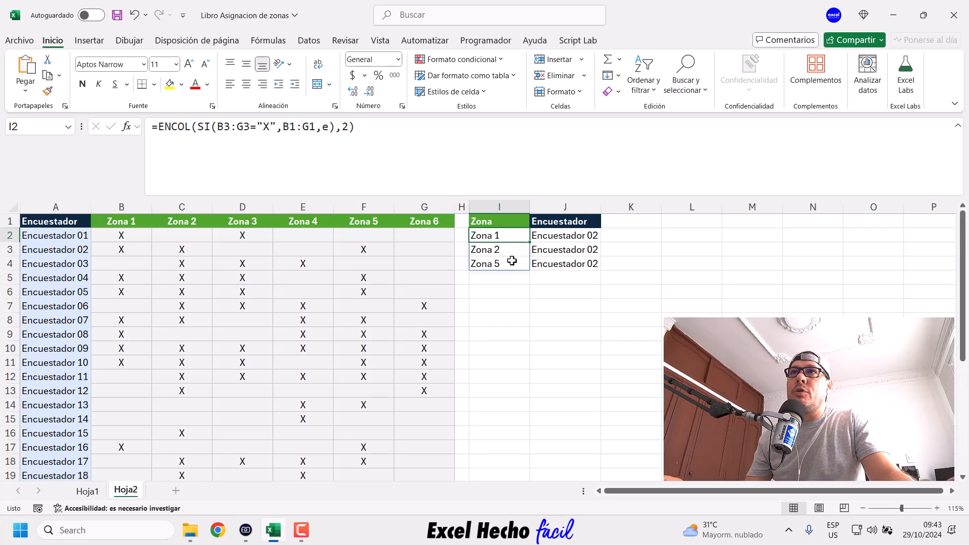
Delete the formulas in I2:J2, clear the range I2:J10, and select I2 for a fresh formula
{"action": "left_click_drag", "start_coordinate": [511, 235], "coordinate": [573, 233]}
{"action": "key", "text": "Delete"}
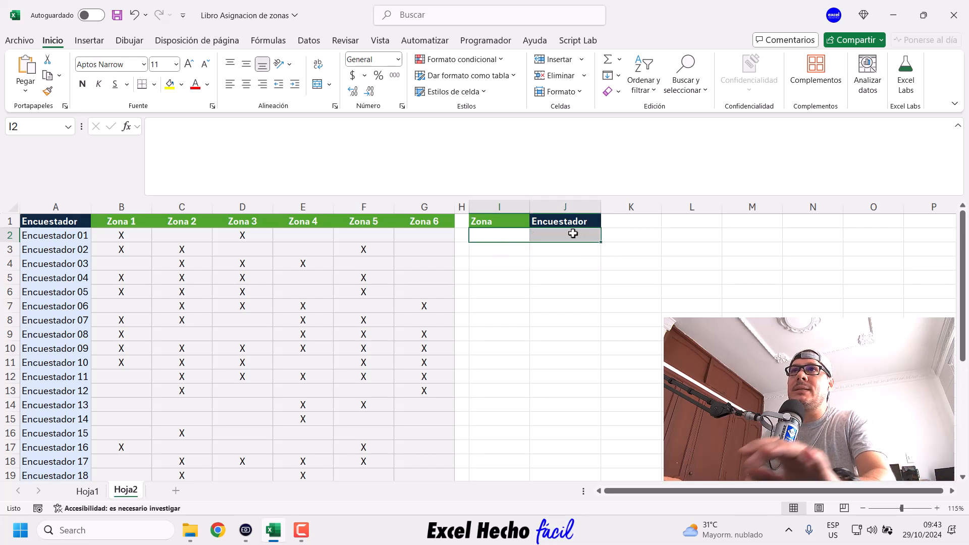
{"action": "left_click_drag", "start_coordinate": [493, 237], "coordinate": [570, 348]}
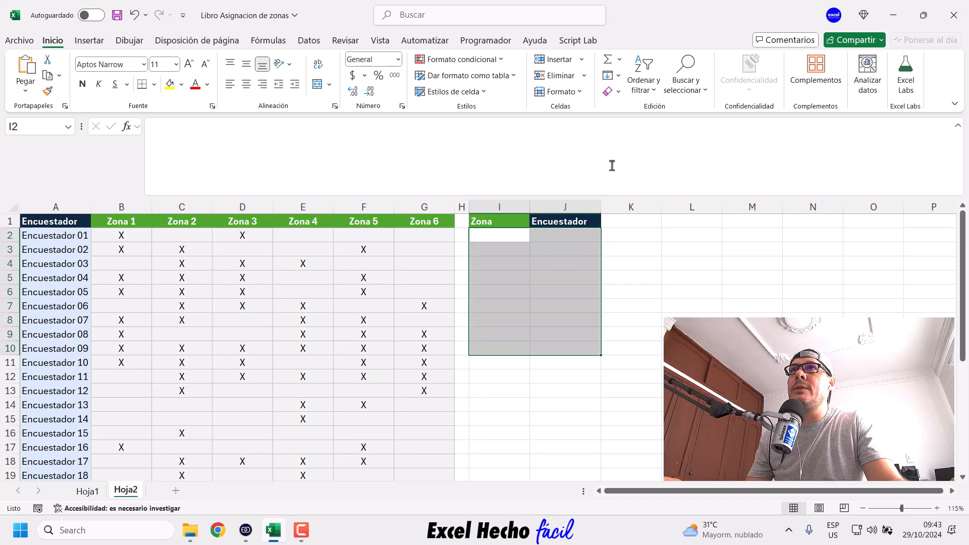
{"action": "left_click", "coordinate": [620, 92]}
{"action": "left_click", "coordinate": [635, 110]}
{"action": "left_click", "coordinate": [505, 236]}
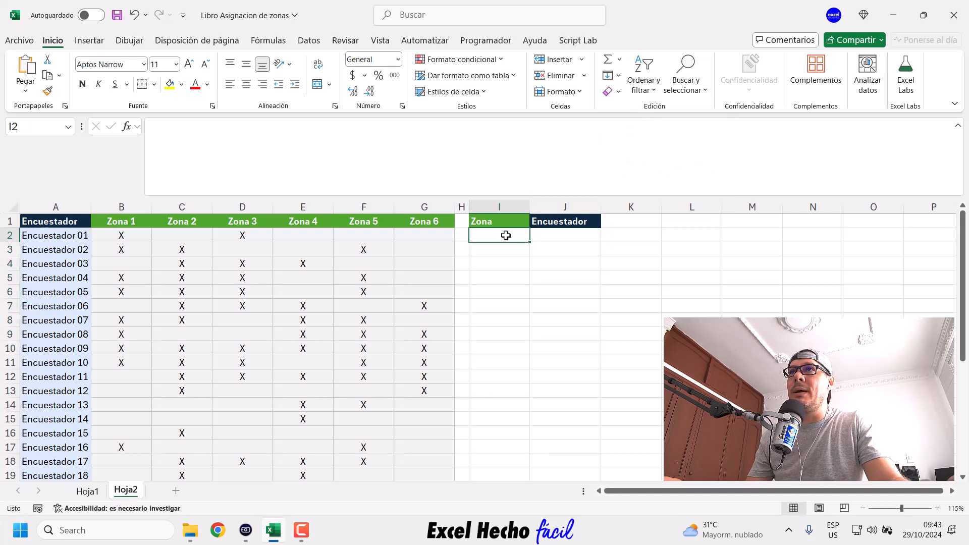
Start a LET formula in I2 and name its first variable d
{"action": "type", "text": "="}
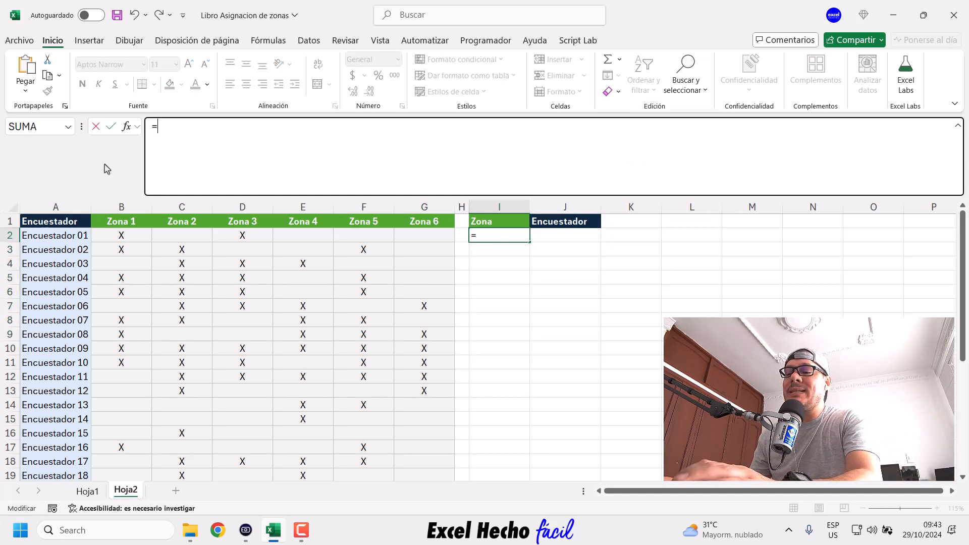
{"action": "type", "text": "le"}
{"action": "key", "text": "Tab"}
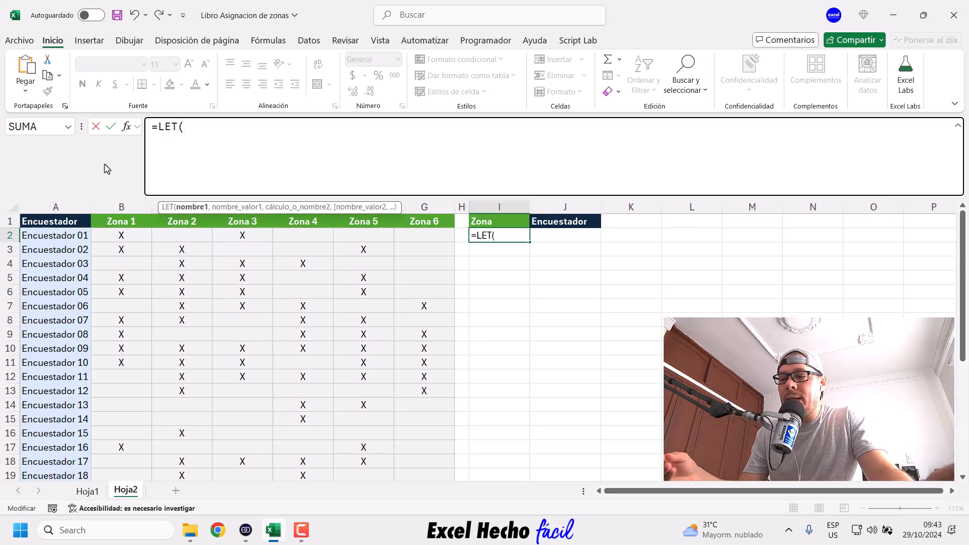
{"action": "type", "text": "d,"}
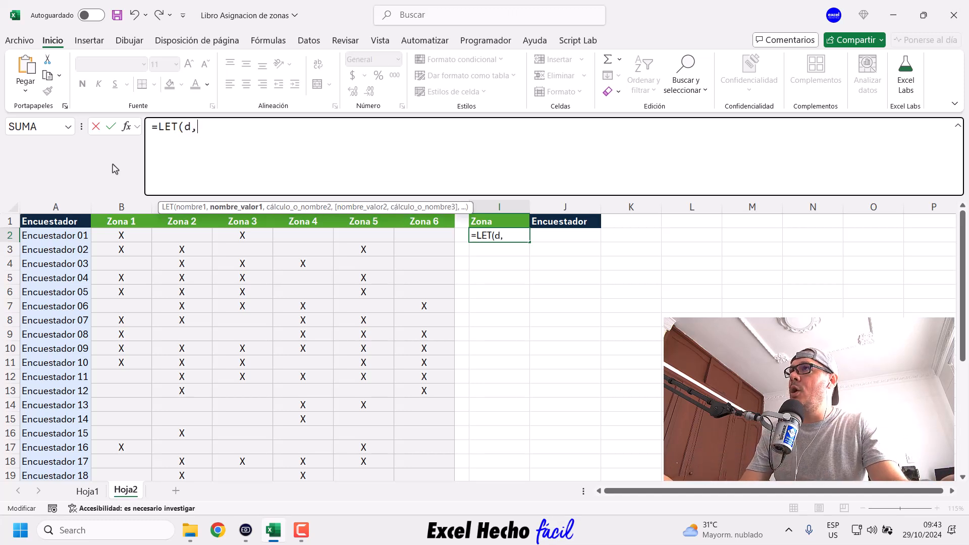
{"action": "double_click", "coordinate": [192, 130]}
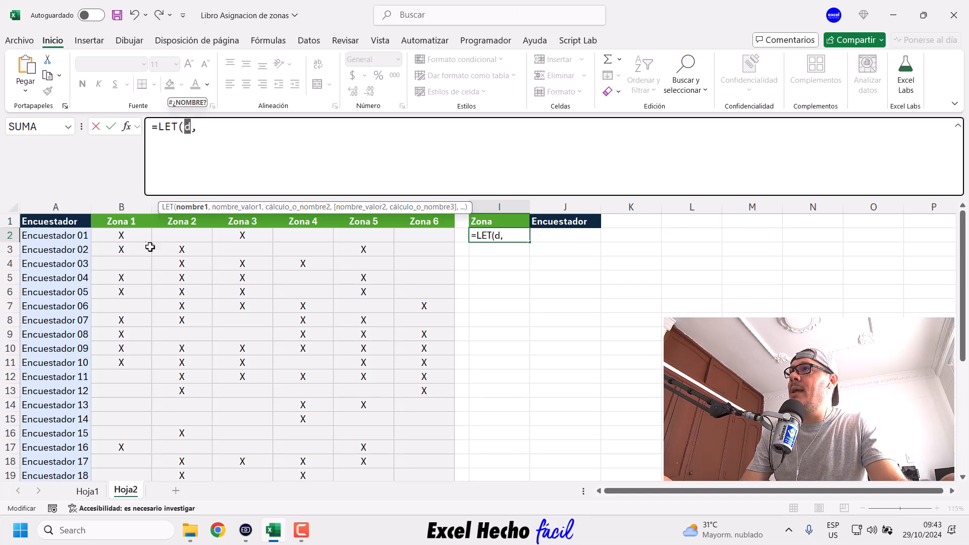
{"action": "left_click", "coordinate": [205, 153]}
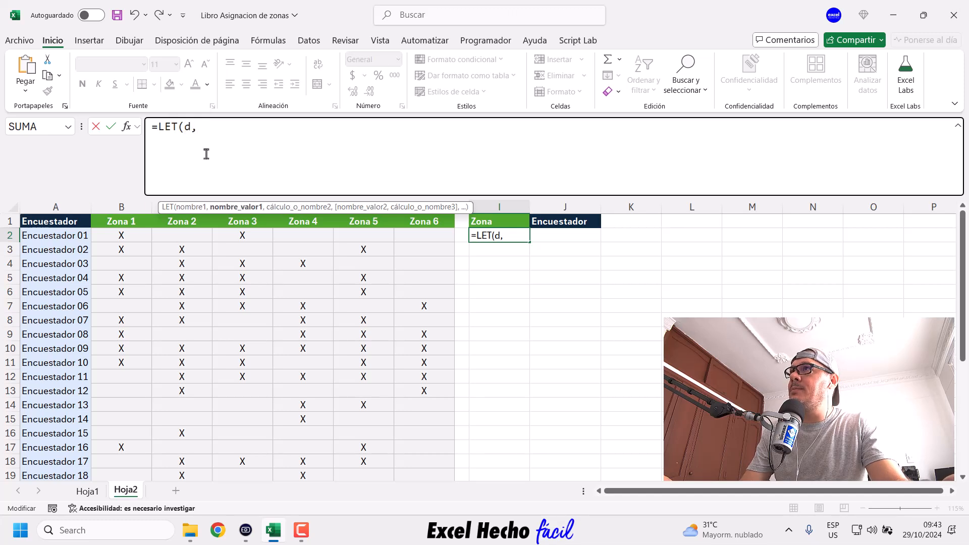
Assign the X-mark range B2:G31 to the variable d in the LET formula
{"action": "left_click", "coordinate": [132, 237]}
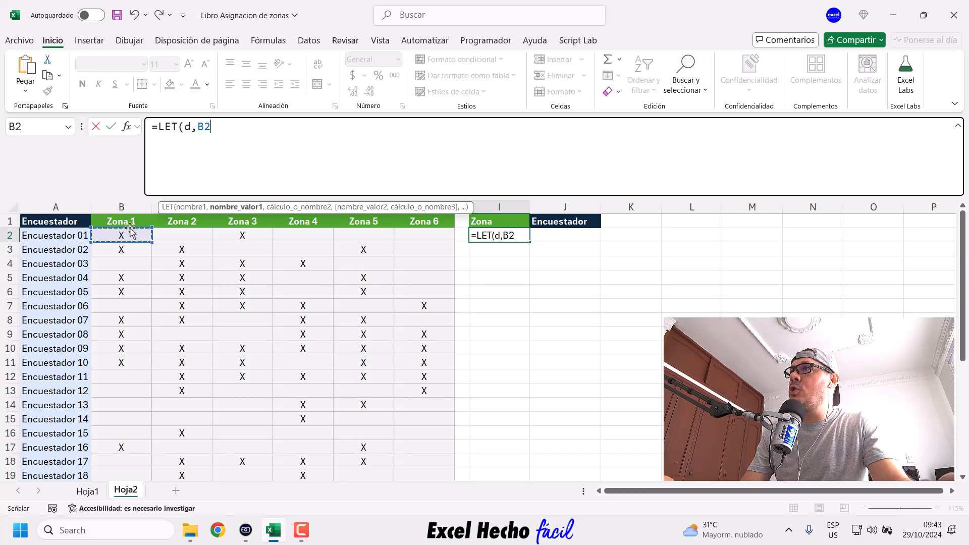
{"action": "scroll", "coordinate": [270, 281], "scroll_direction": "down", "scroll_amount": 6}
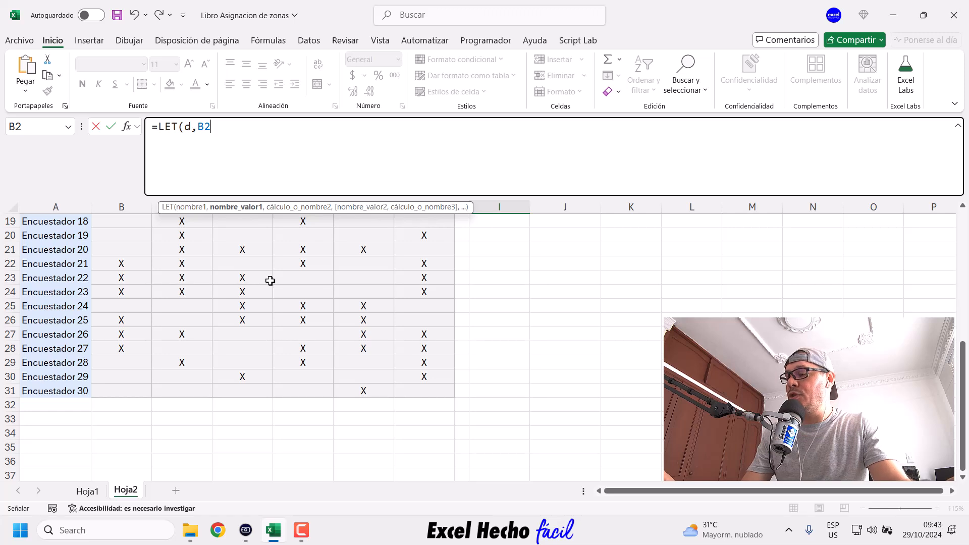
{"action": "left_click", "coordinate": [427, 391], "text": "shift"}
{"action": "scroll", "coordinate": [286, 329], "scroll_direction": "up", "scroll_amount": 6}
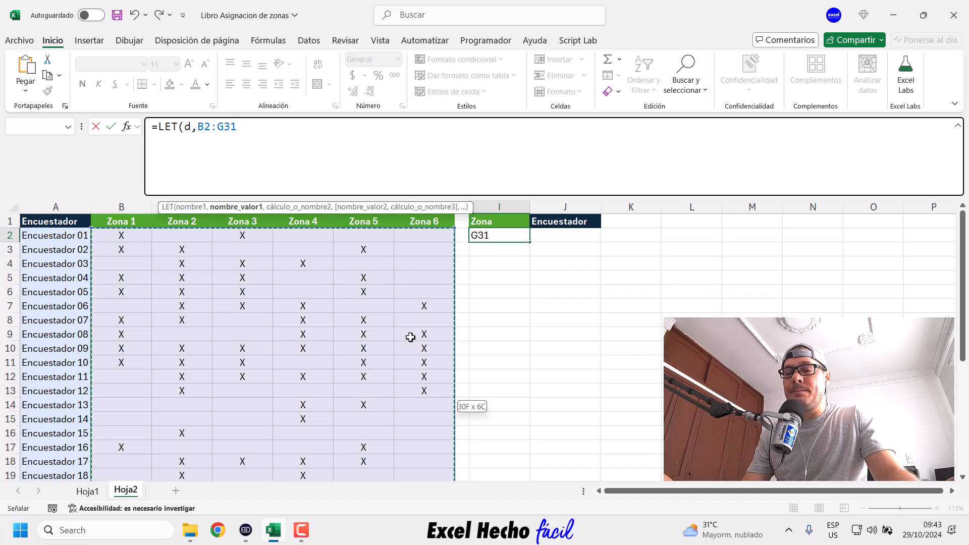
{"action": "type", "text": ","}
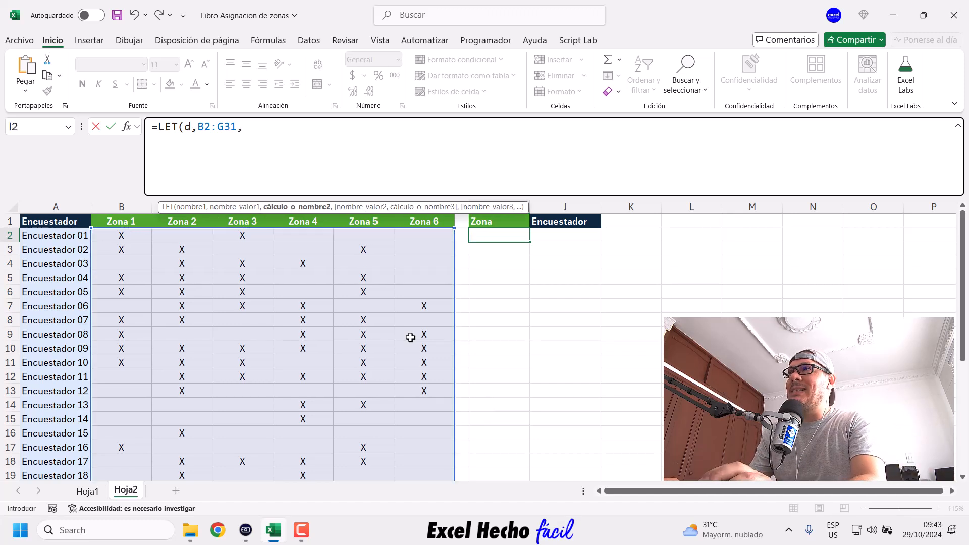
Add a second line to the LET formula and declare a variable named f
{"action": "key", "text": "alt+Return"}
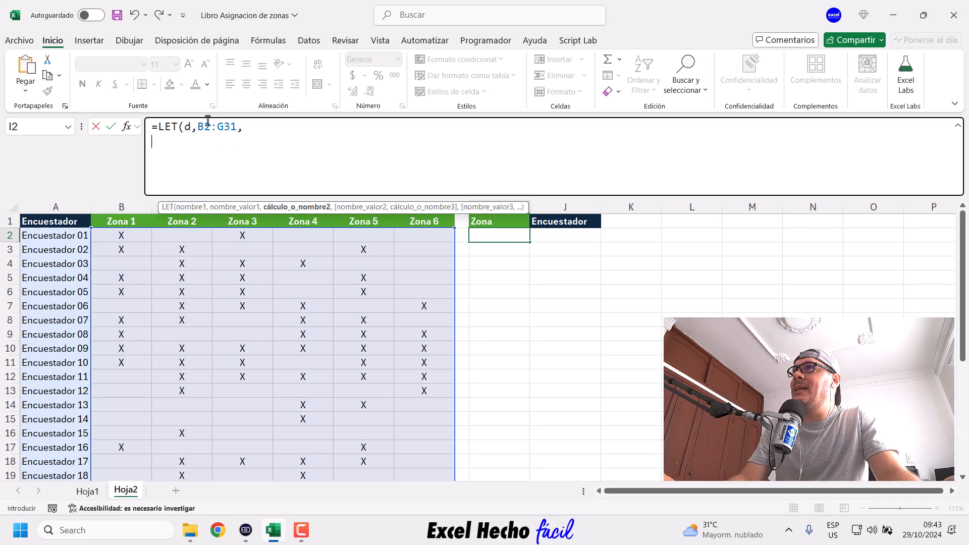
{"action": "left_click_drag", "start_coordinate": [185, 128], "coordinate": [236, 127]}
{"action": "left_click", "coordinate": [182, 148]}
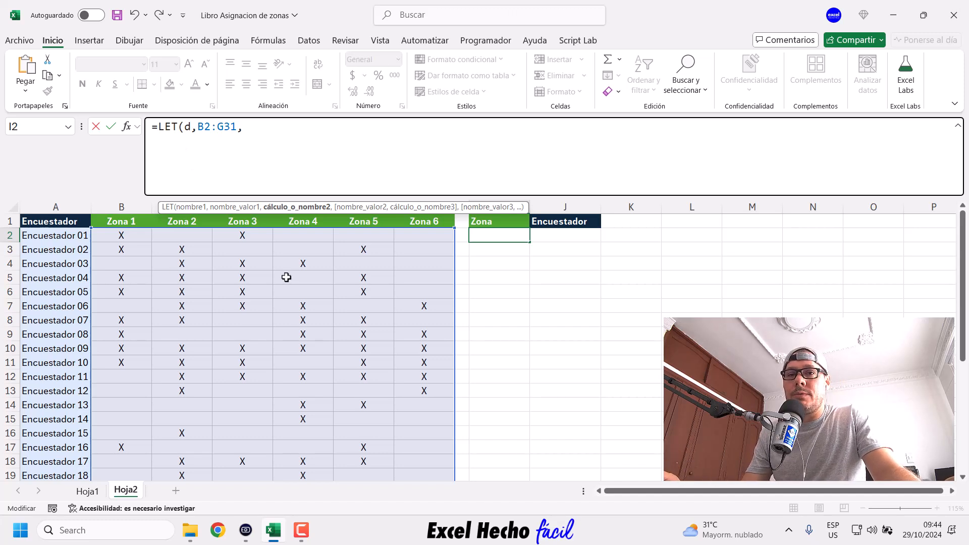
{"action": "double_click", "coordinate": [188, 126]}
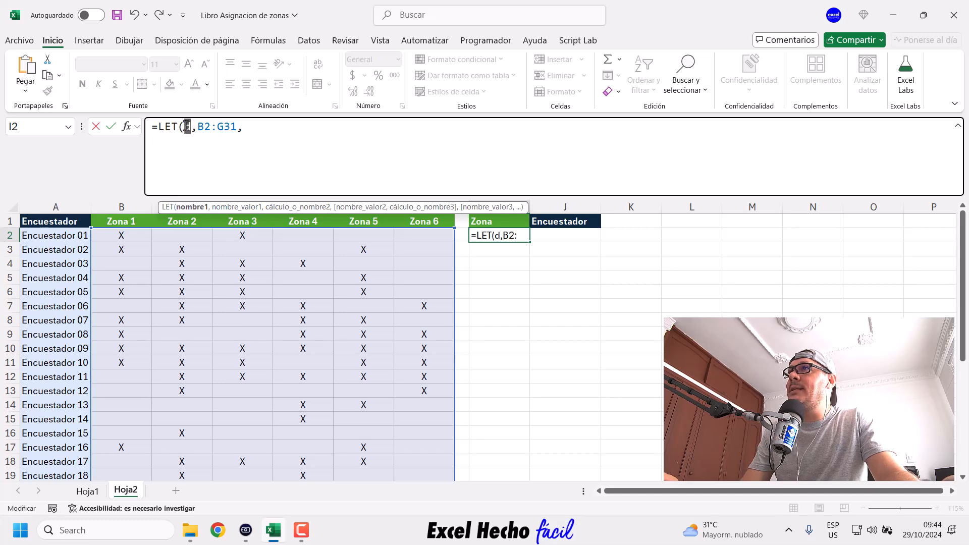
{"action": "left_click", "coordinate": [173, 164]}
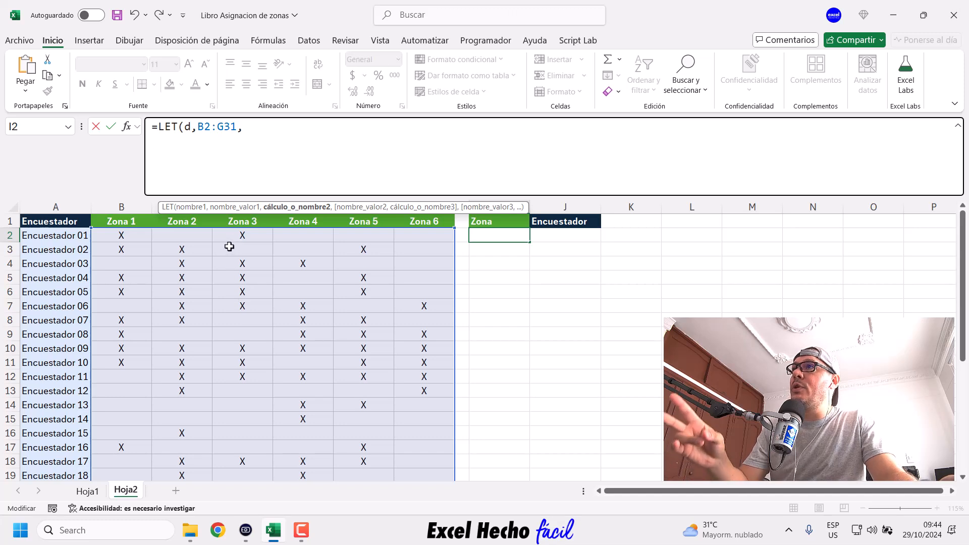
{"action": "key", "text": "alt+Return"}
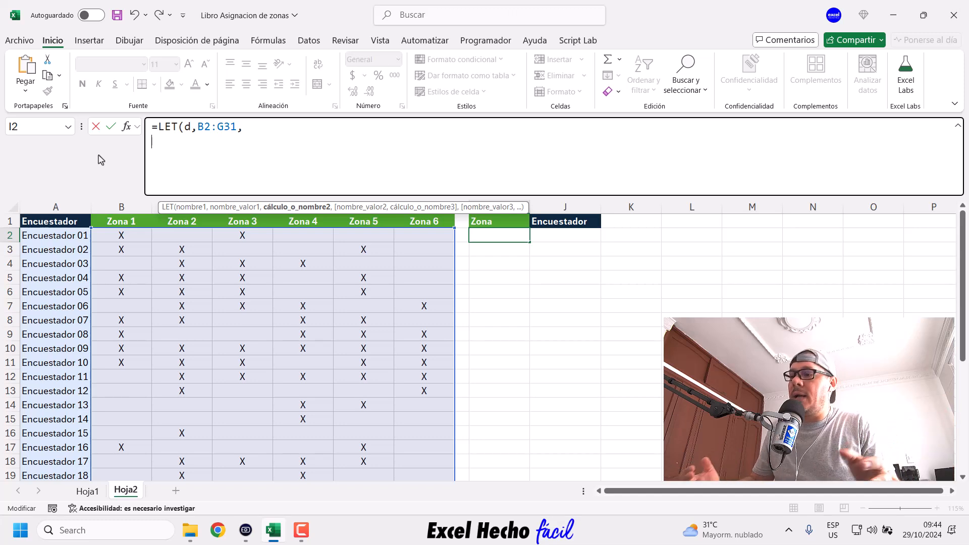
{"action": "type", "text": "f,"}
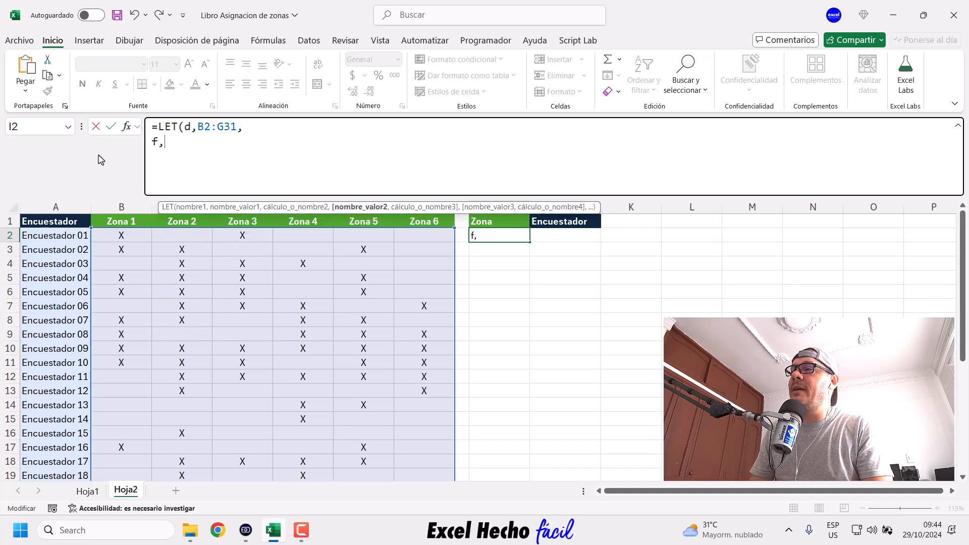
{"action": "left_click", "coordinate": [159, 143]}
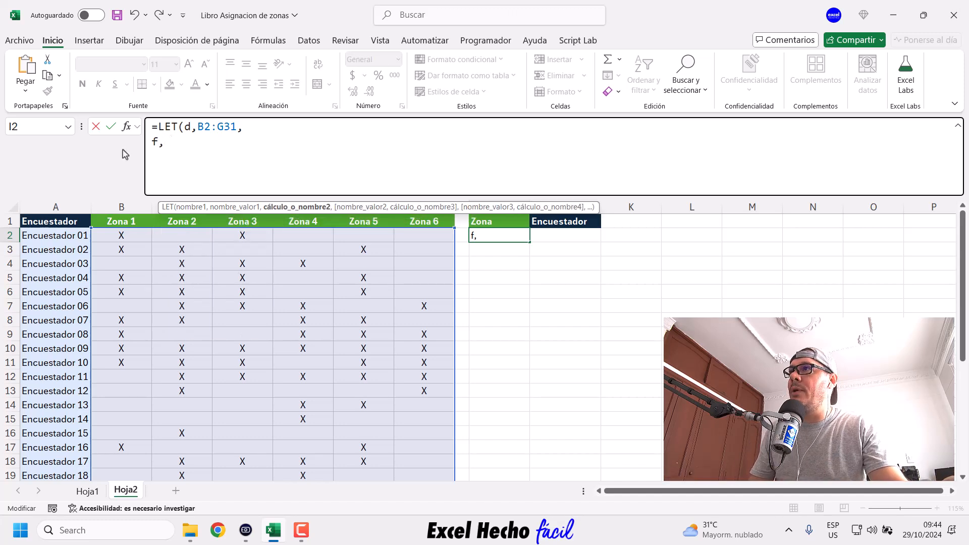
{"action": "type", "text": "uncion"}
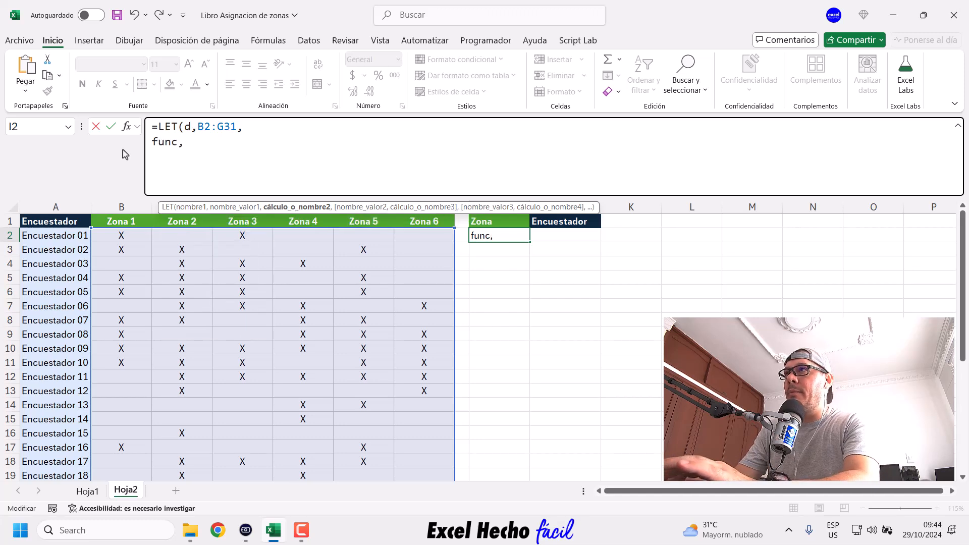
{"action": "key", "text": "BackSpace"}
{"action": "key", "text": "BackSpace"}
{"action": "key", "text": "BackSpace"}
{"action": "key", "text": "BackSpace"}
{"action": "key", "text": "BackSpace"}
{"action": "key", "text": "BackSpace"}
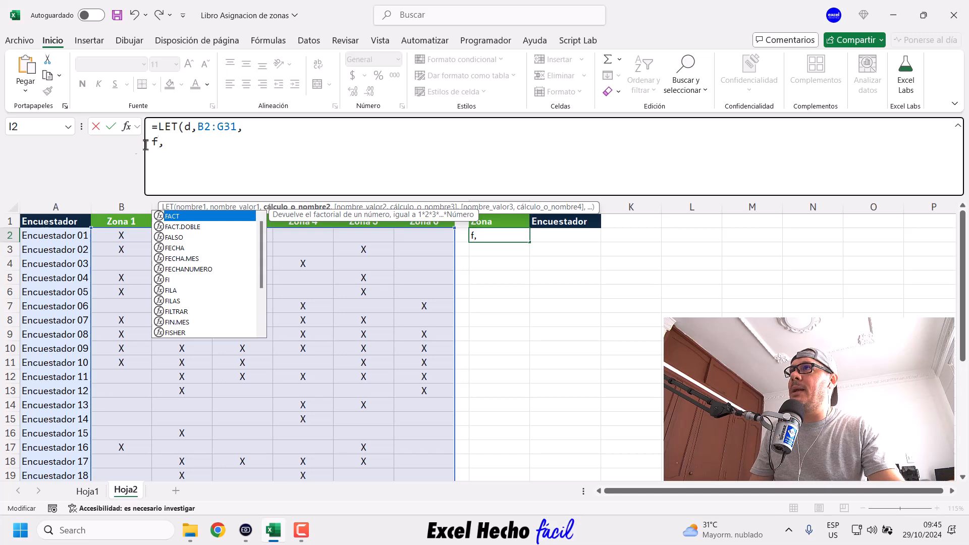
{"action": "key", "text": "Escape"}
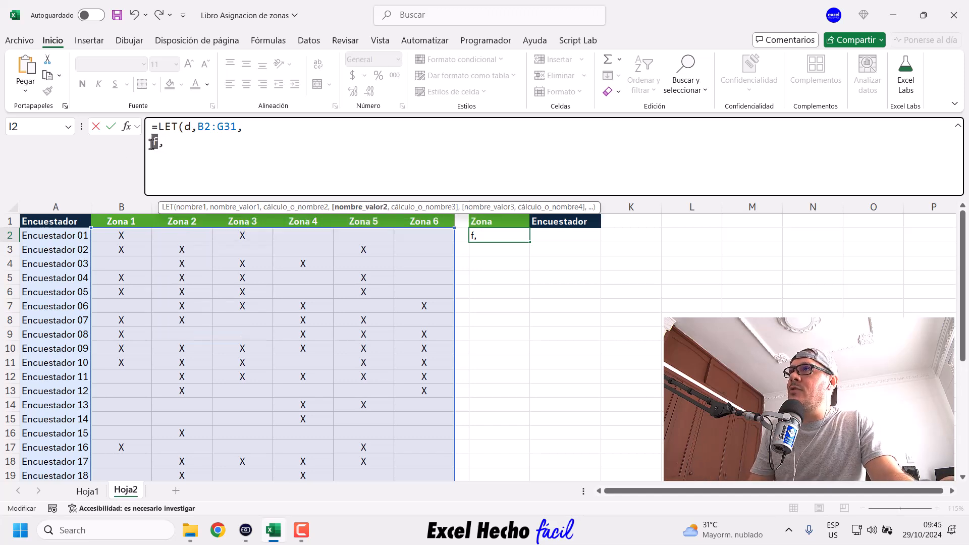
Define f as a LAMBDA function with a single parameter named r
{"action": "left_click", "coordinate": [164, 144]}
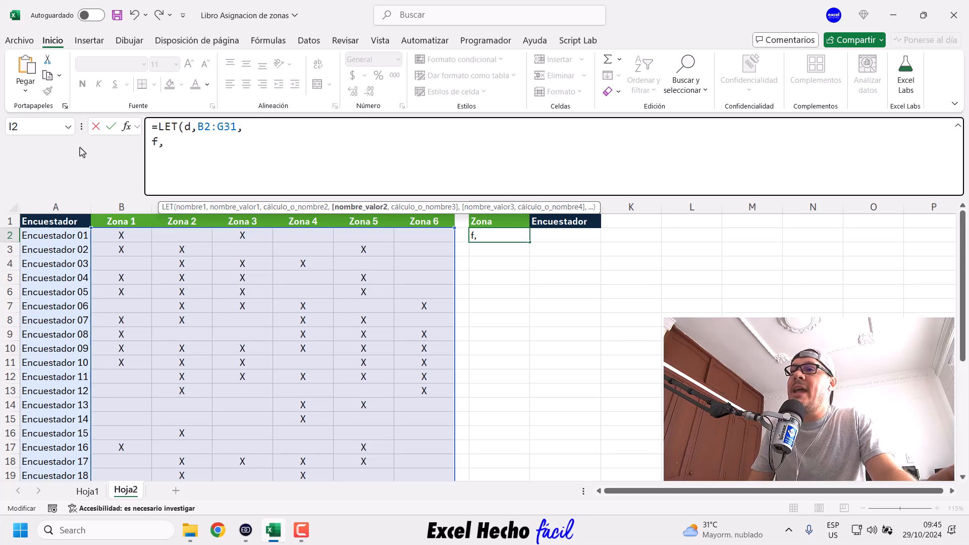
{"action": "type", "text": "lam"}
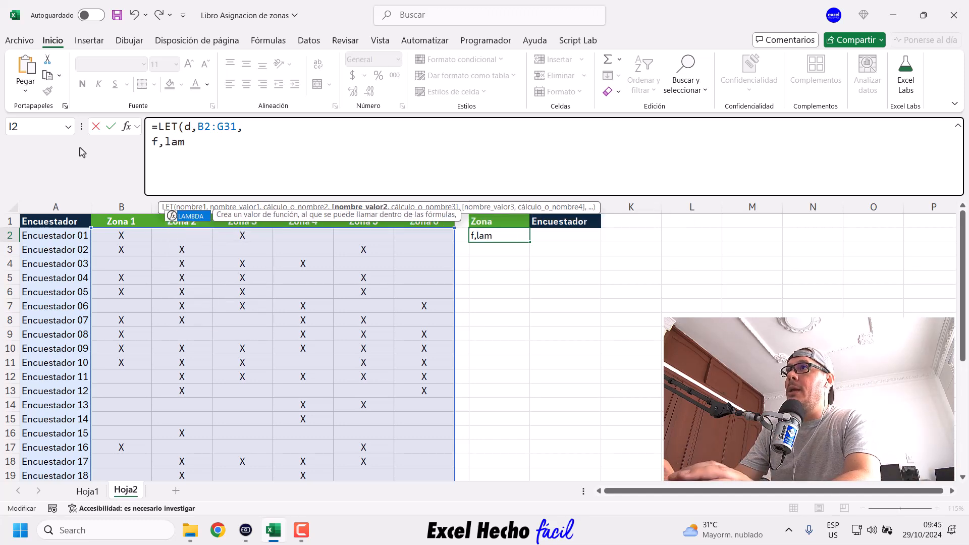
{"action": "key", "text": "Tab"}
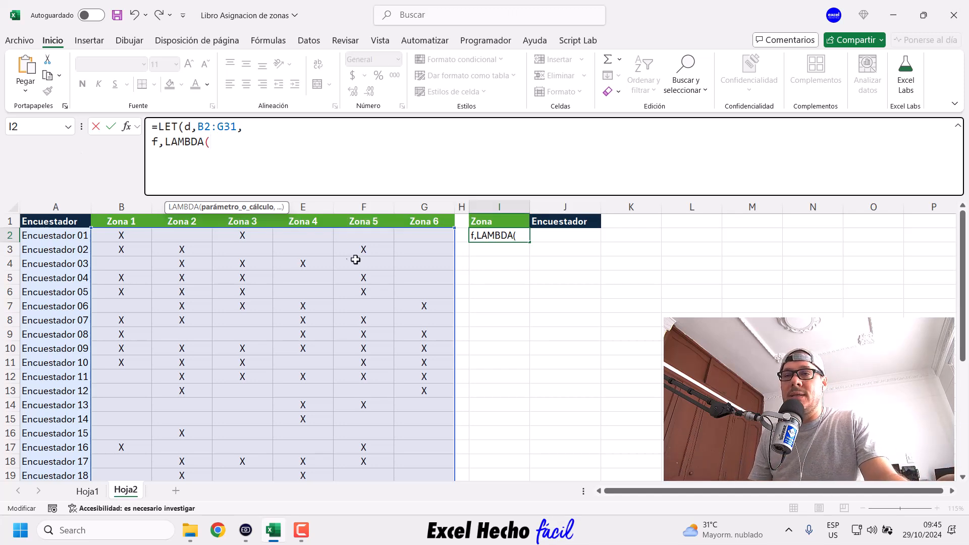
{"action": "left_click_drag", "start_coordinate": [205, 142], "coordinate": [164, 142]}
{"action": "left_click", "coordinate": [228, 166]}
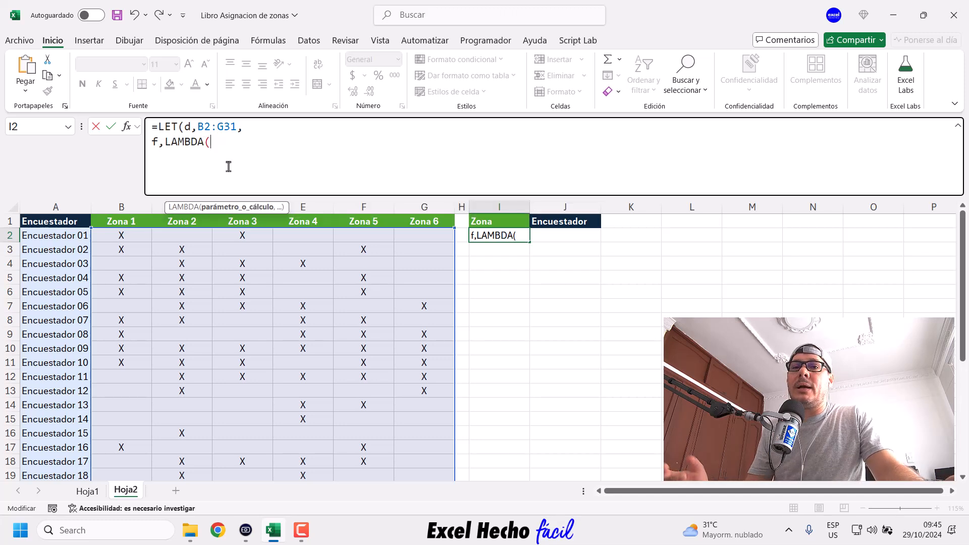
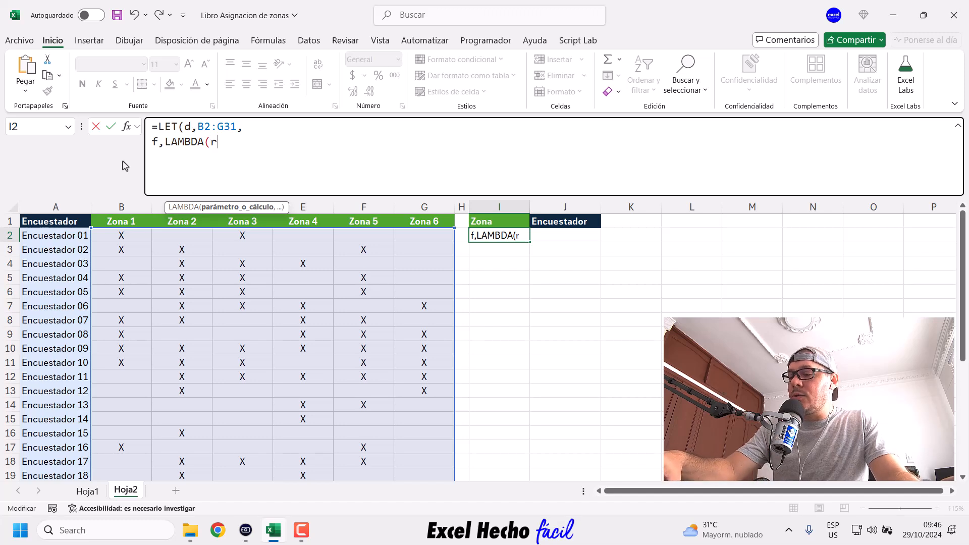
{"action": "type", "text": ","}
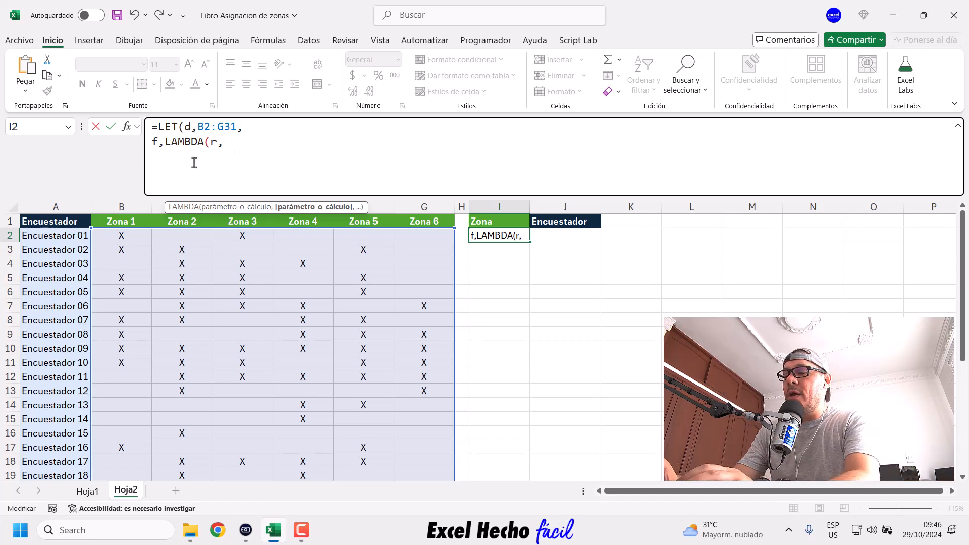
Begin the LAMBDA calculation with ENCOL wrapping a SI that tests d="X" and returns r when true
{"action": "type", "text": "enc"}
{"action": "key", "text": "Tab"}
{"action": "type", "text": "si"}
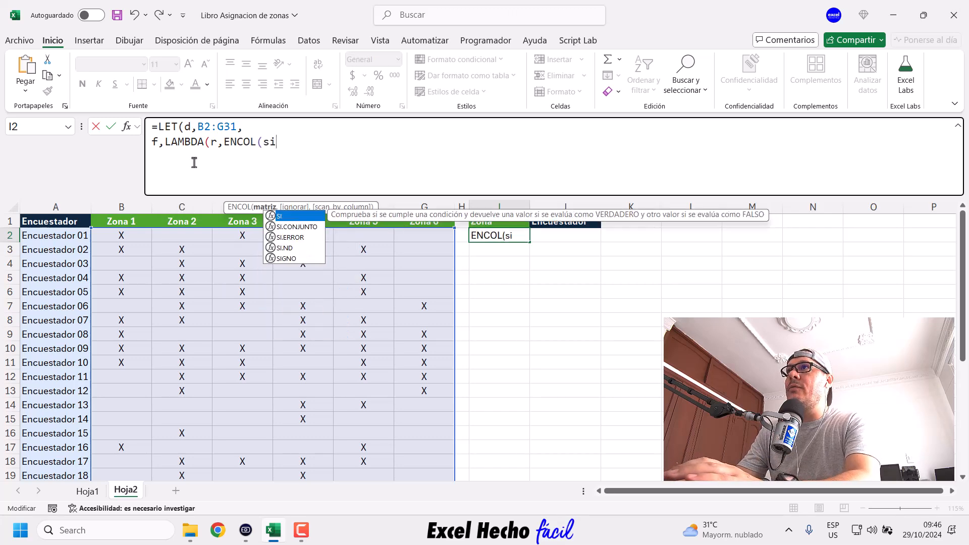
{"action": "key", "text": "Tab"}
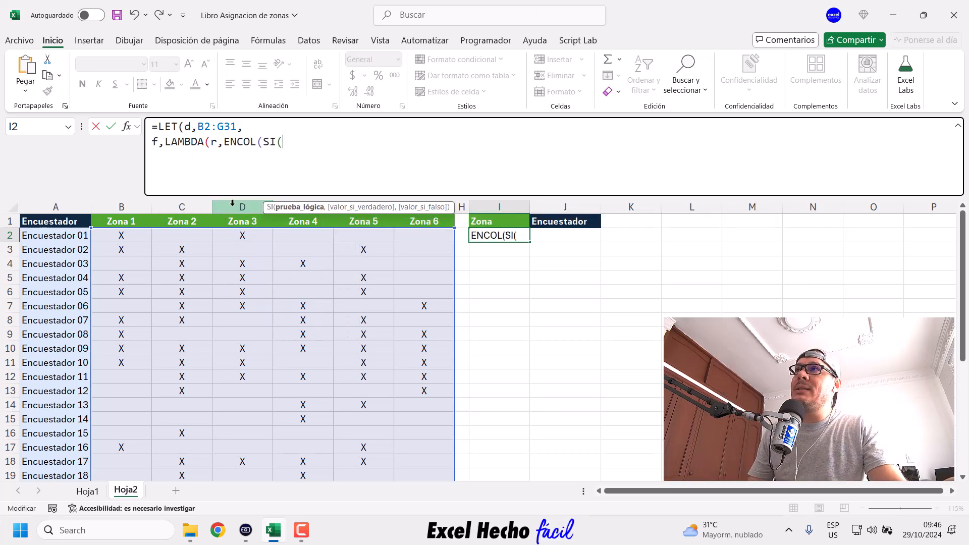
{"action": "left_click", "coordinate": [188, 129]}
{"action": "left_click", "coordinate": [286, 146]}
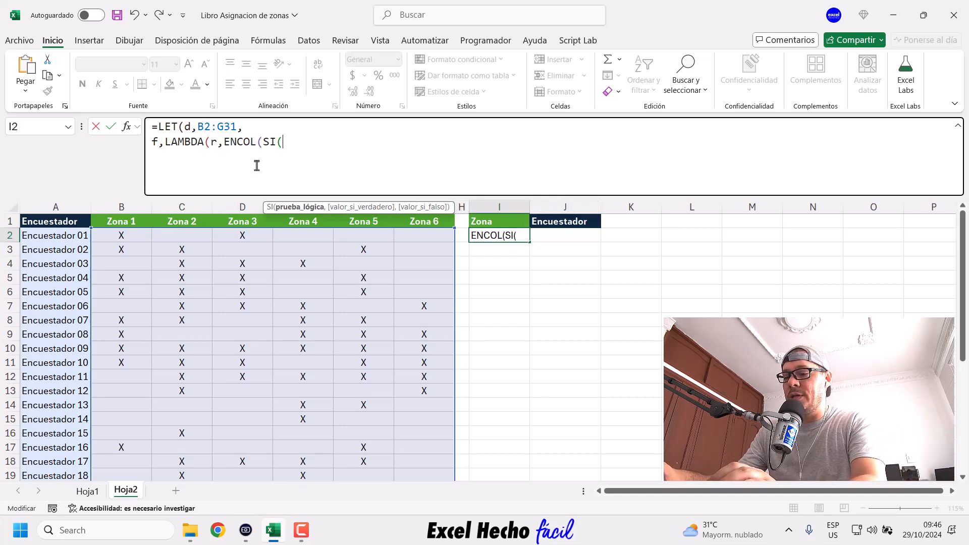
{"action": "type", "text": "d=\"X\""}
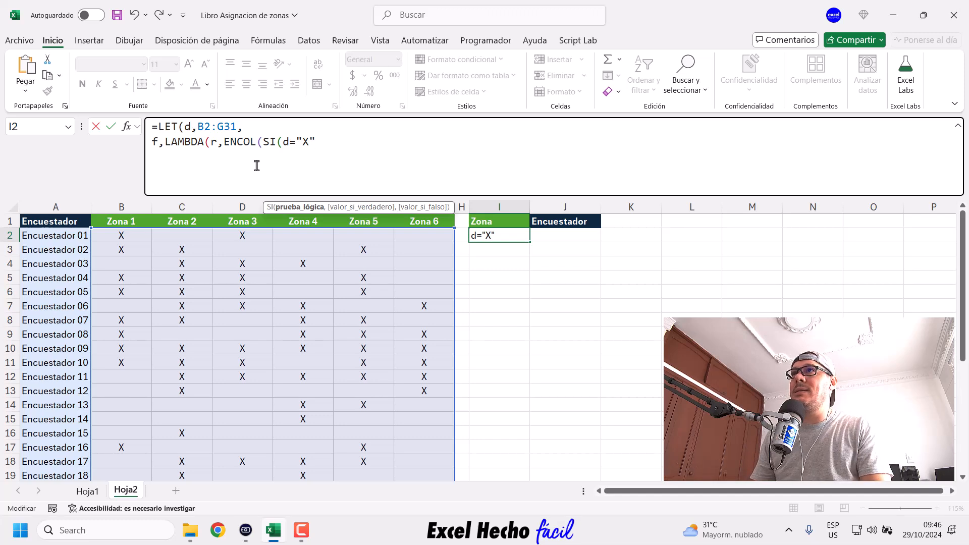
{"action": "type", "text": ","}
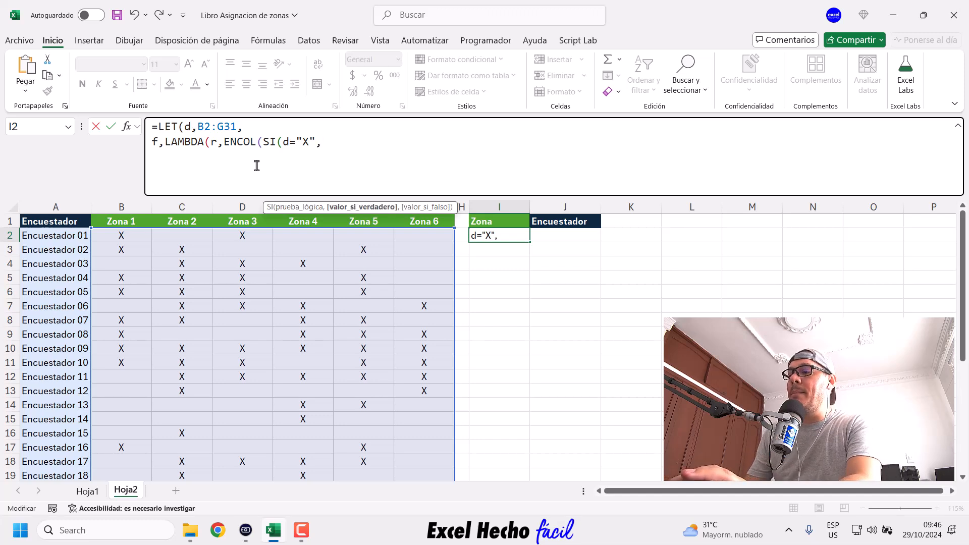
{"action": "type", "text": "r"}
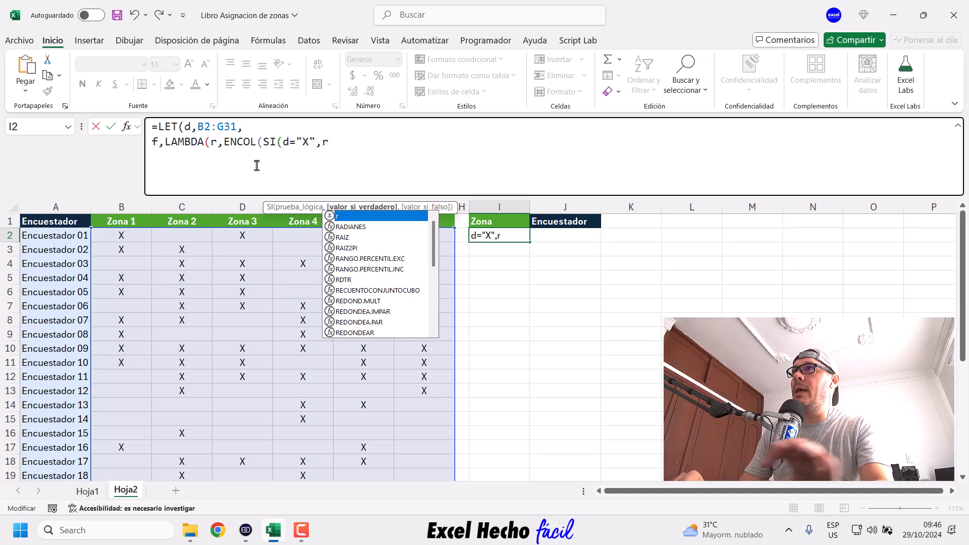
{"action": "double_click", "coordinate": [215, 143]}
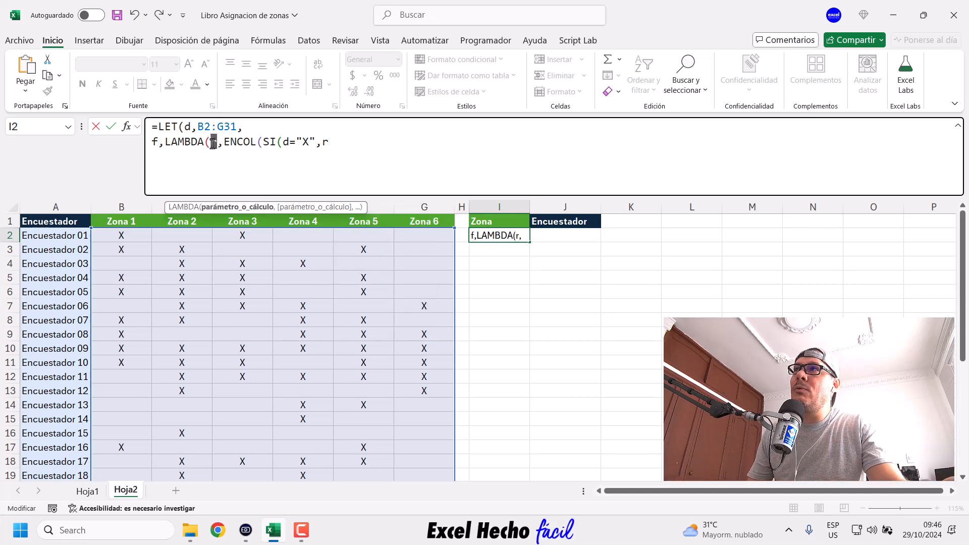
{"action": "left_click_drag", "start_coordinate": [167, 142], "coordinate": [278, 156]}
{"action": "double_click", "coordinate": [213, 143]}
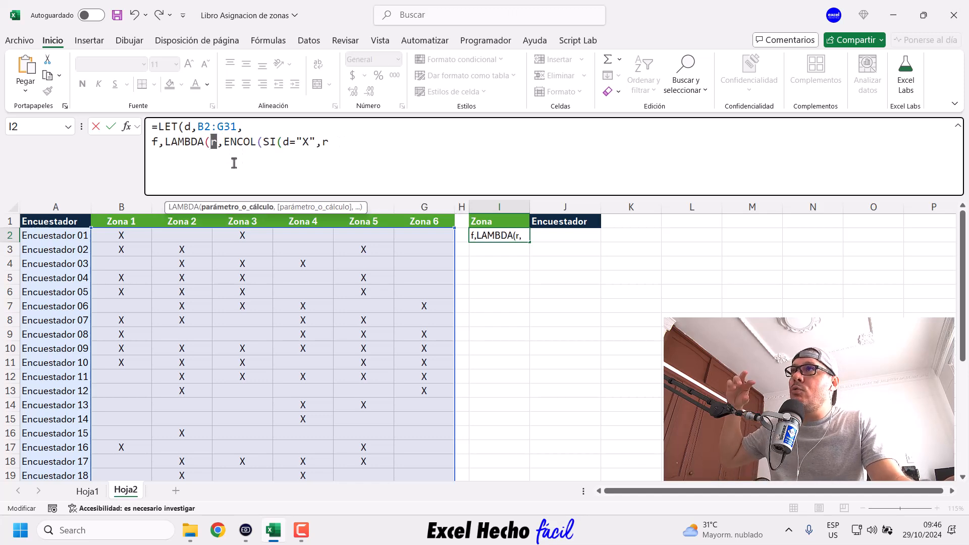
{"action": "double_click", "coordinate": [155, 143]}
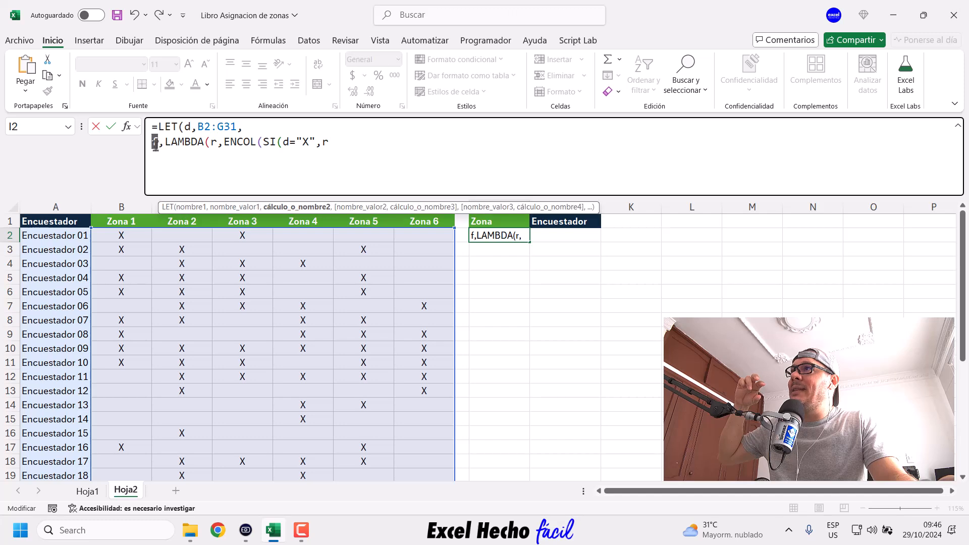
{"action": "left_click", "coordinate": [165, 143]}
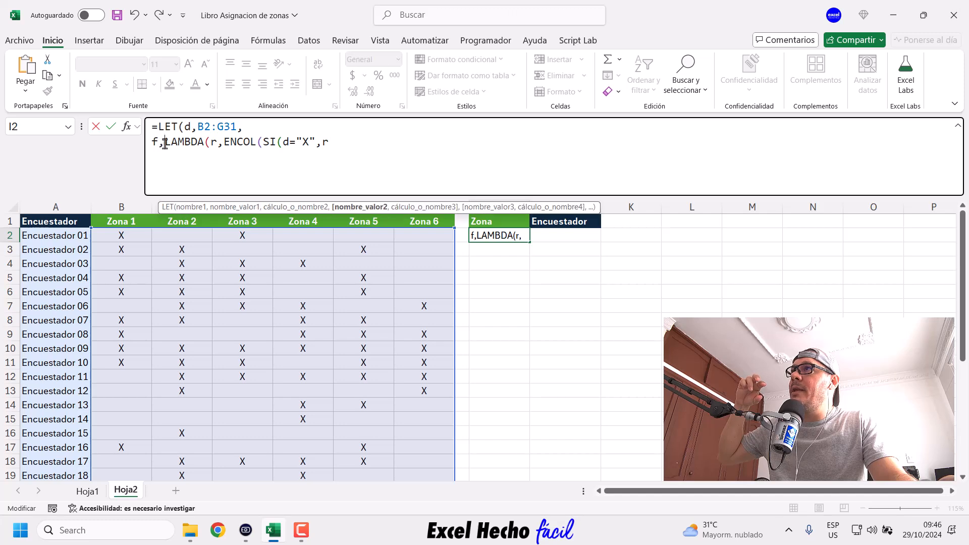
Complete the SI with e as its false value, set ENCOL to ignore errors with 2, and close the LAMBDA
{"action": "double_click", "coordinate": [213, 143]}
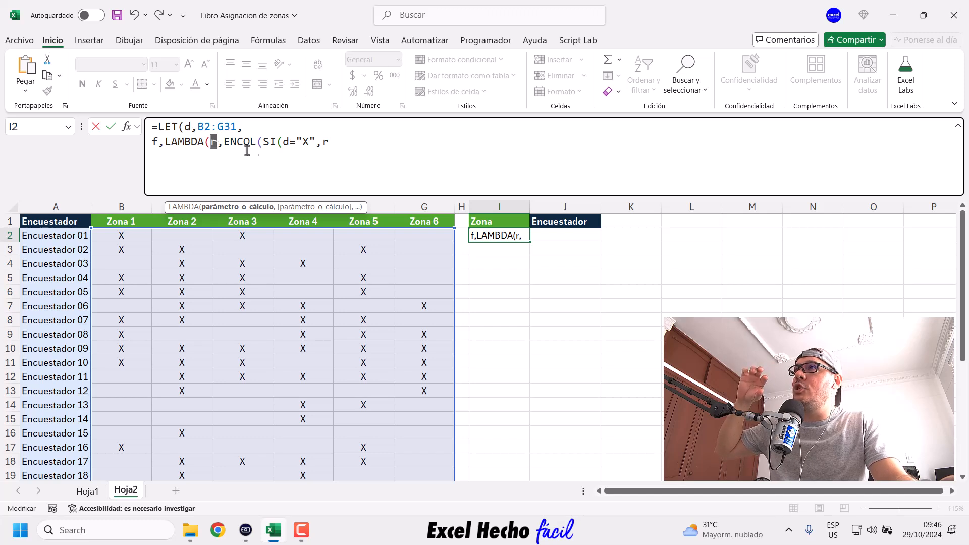
{"action": "double_click", "coordinate": [328, 142]}
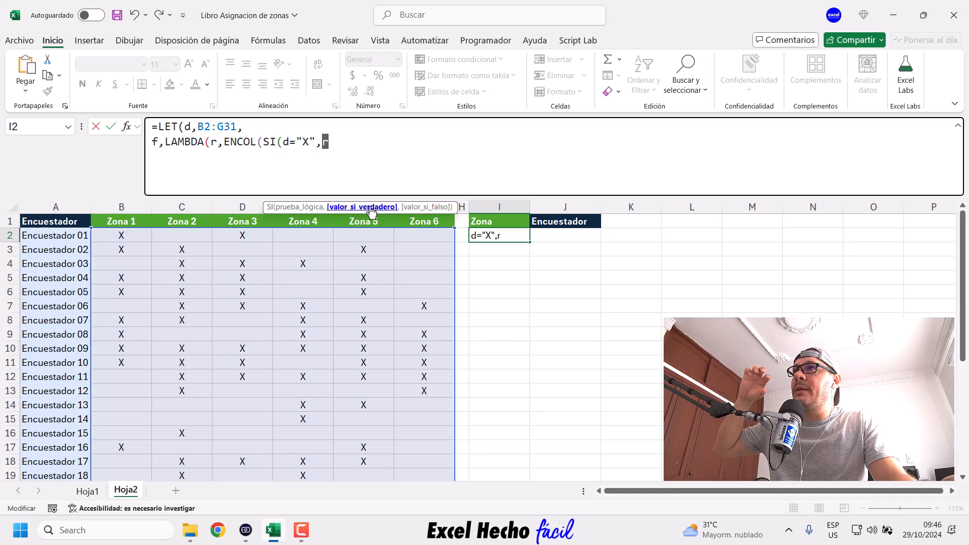
{"action": "left_click", "coordinate": [336, 145]}
{"action": "type", "text": ","}
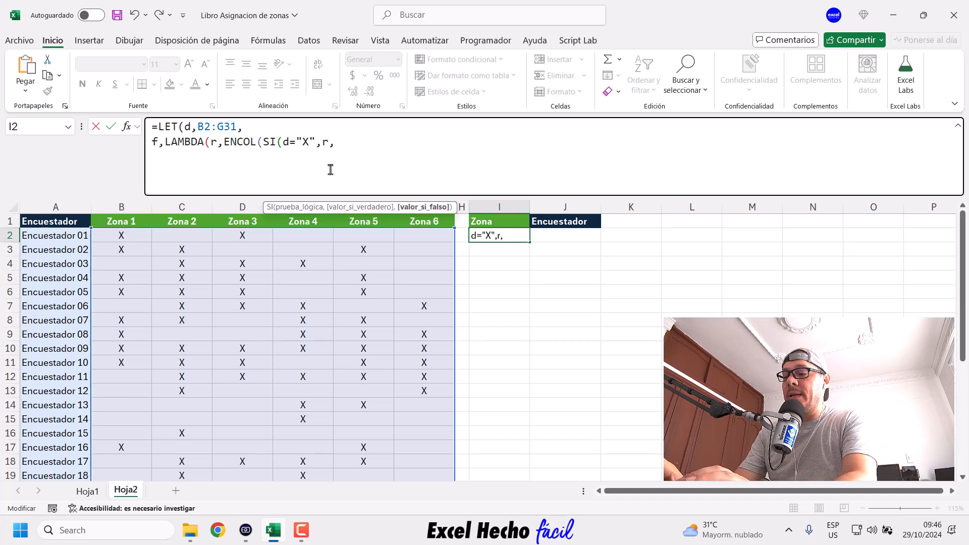
{"action": "type", "text": "e)"}
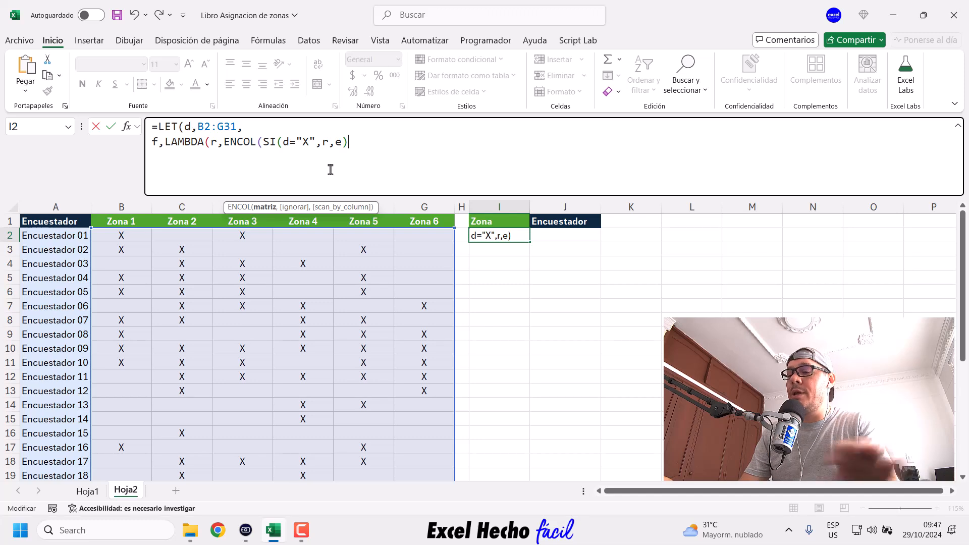
{"action": "type", "text": ",2"}
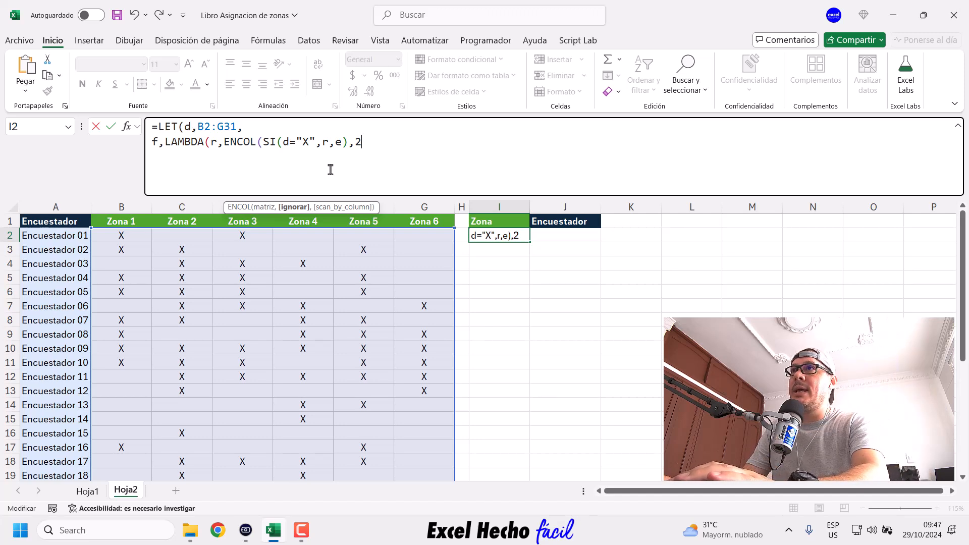
{"action": "type", "text": ")"}
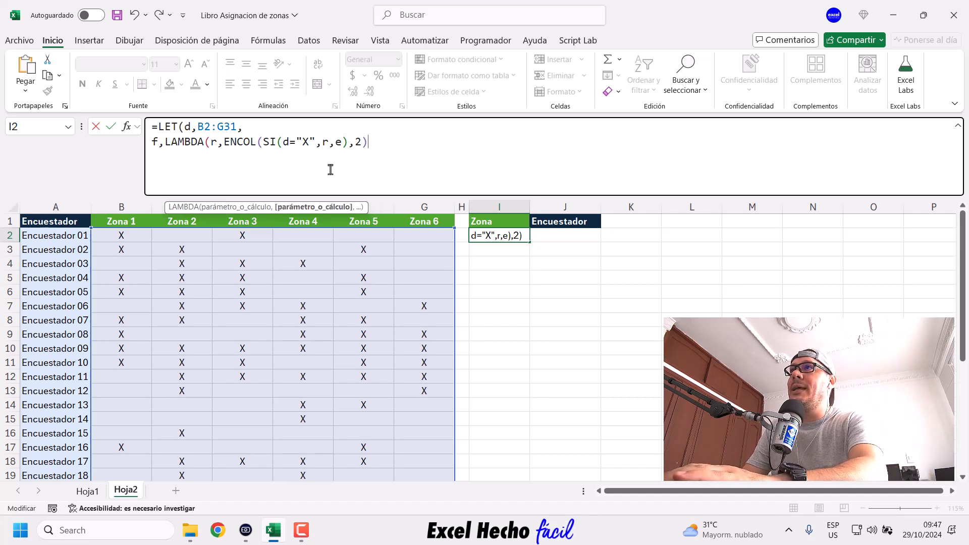
{"action": "type", "text": "),"}
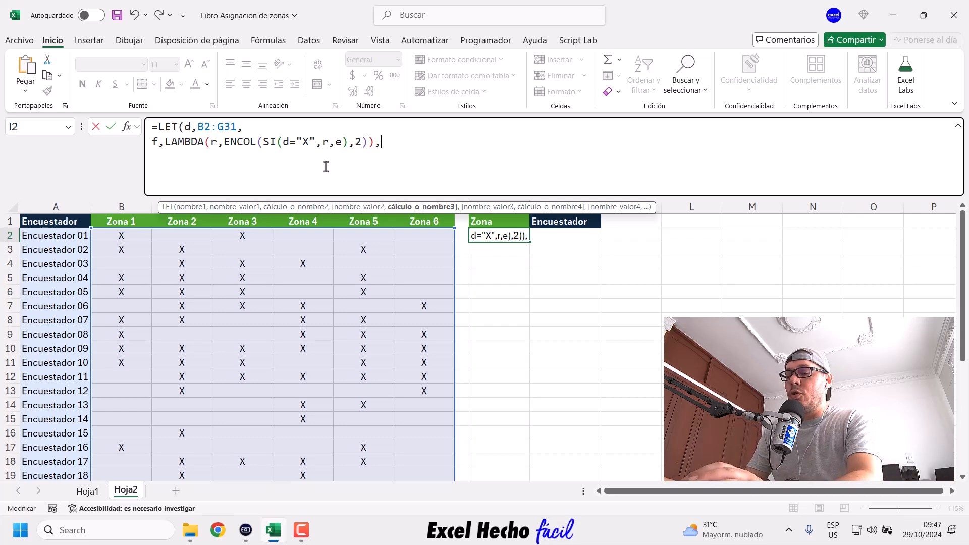
Add a third line that returns APILARH(f(B1:G1)) to list the zone headers, and commit the LET formula
{"action": "key", "text": "alt+Return"}
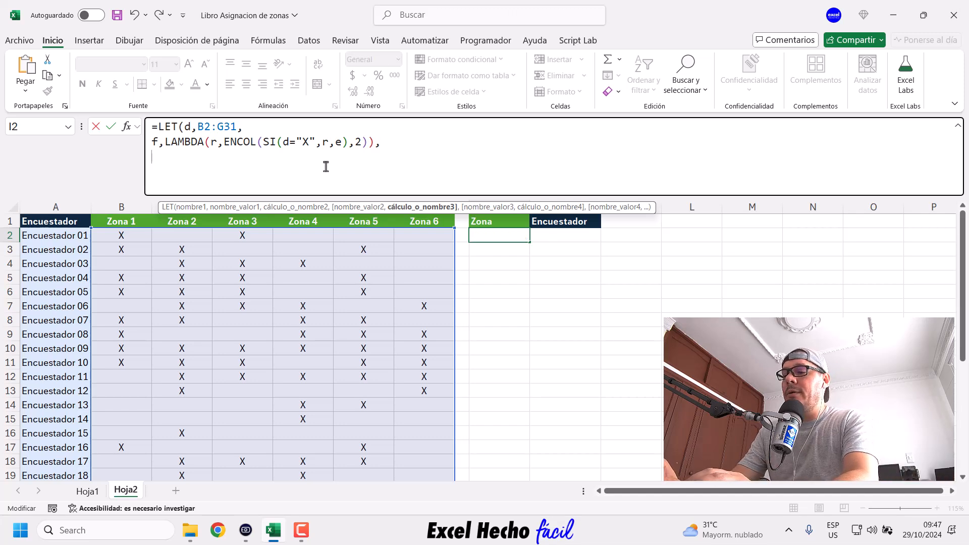
{"action": "type", "text": "api"}
{"action": "key", "text": "Tab"}
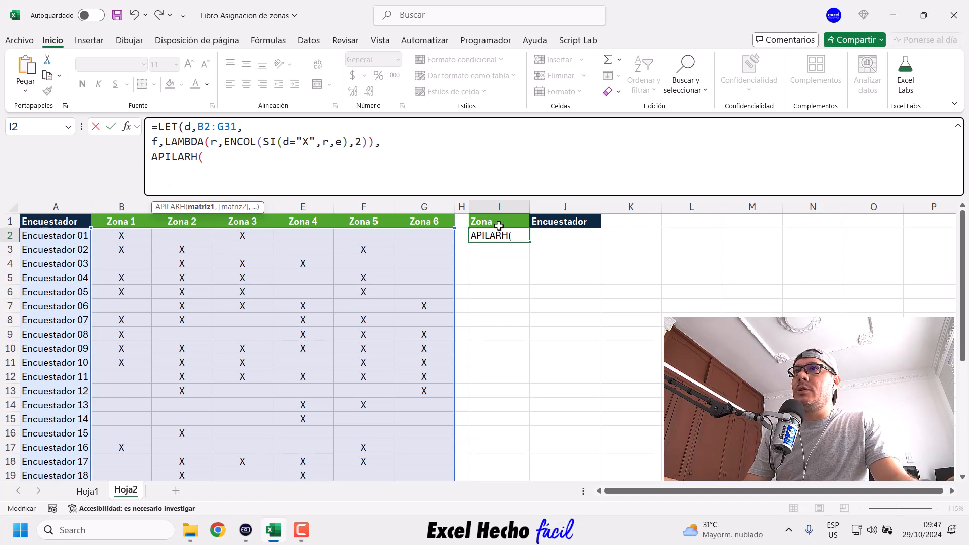
{"action": "type", "text": "f"}
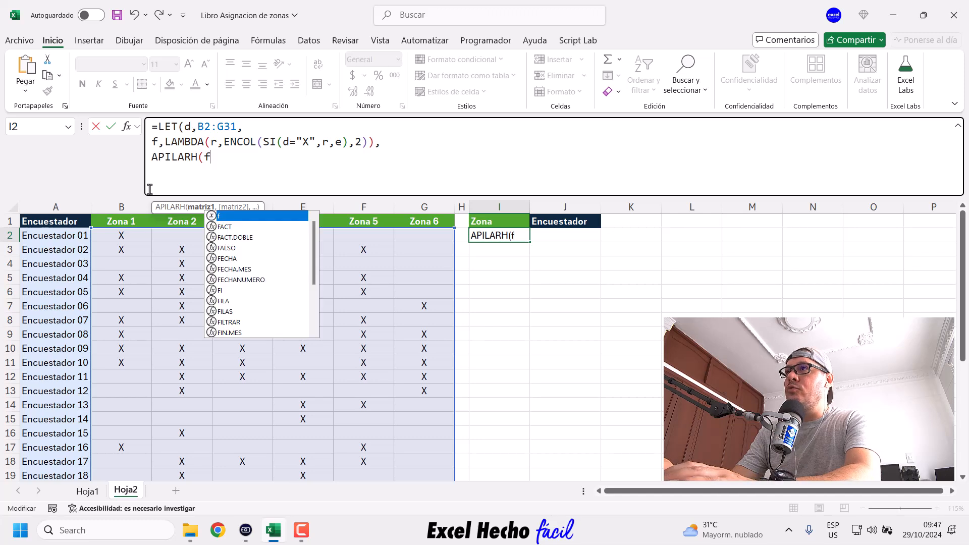
{"action": "type", "text": "("}
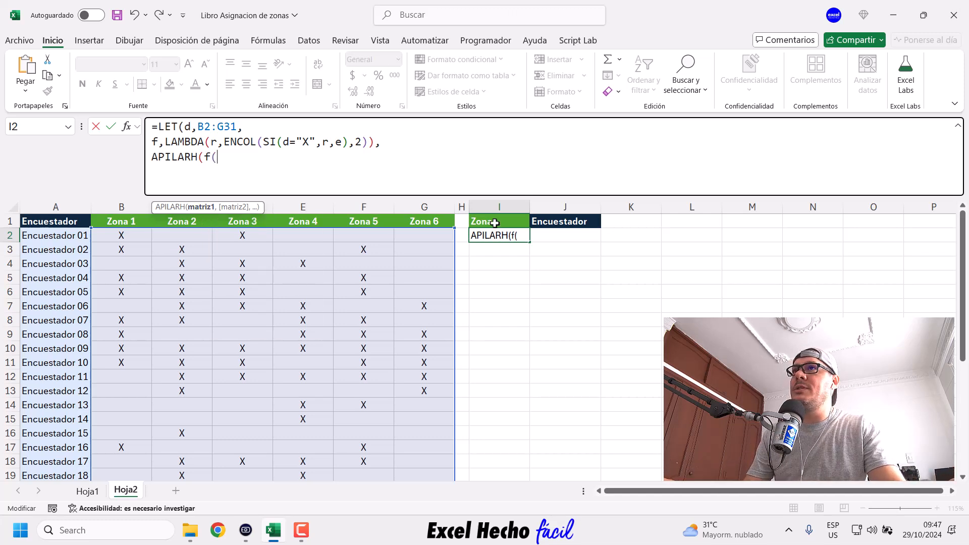
{"action": "left_click_drag", "start_coordinate": [124, 221], "coordinate": [419, 224]}
{"action": "type", "text": ")))"}
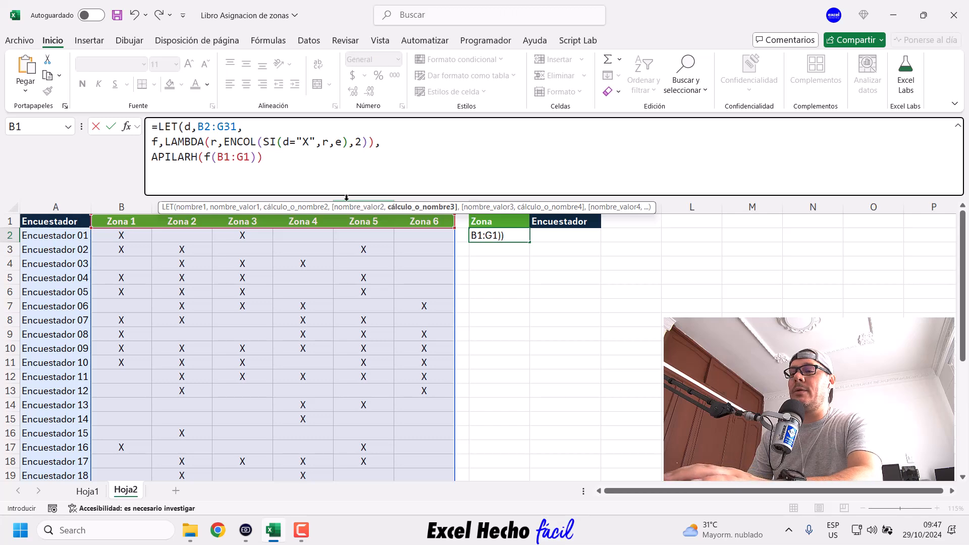
{"action": "key", "text": "Return"}
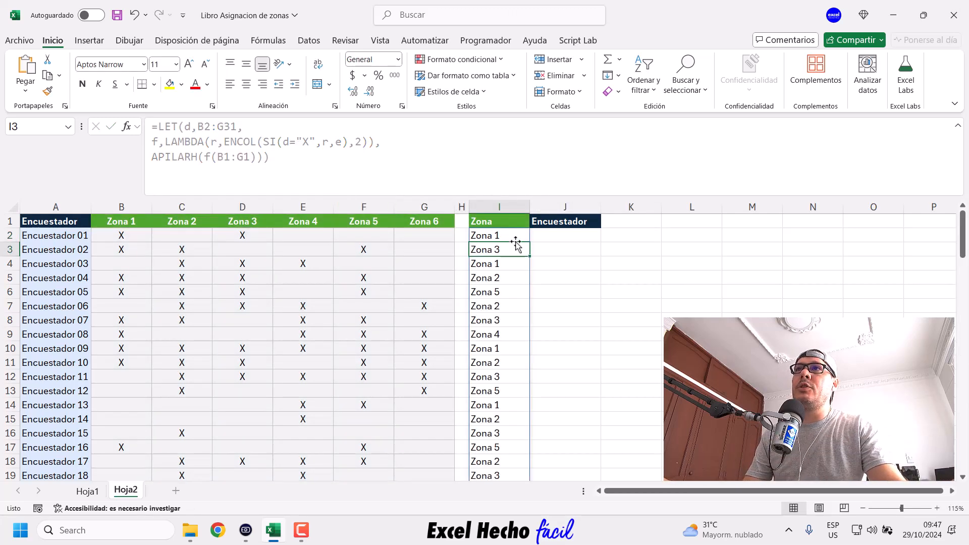
Review the spilled Zona list down to its end and select the whole list to check its count
{"action": "left_click", "coordinate": [513, 236]}
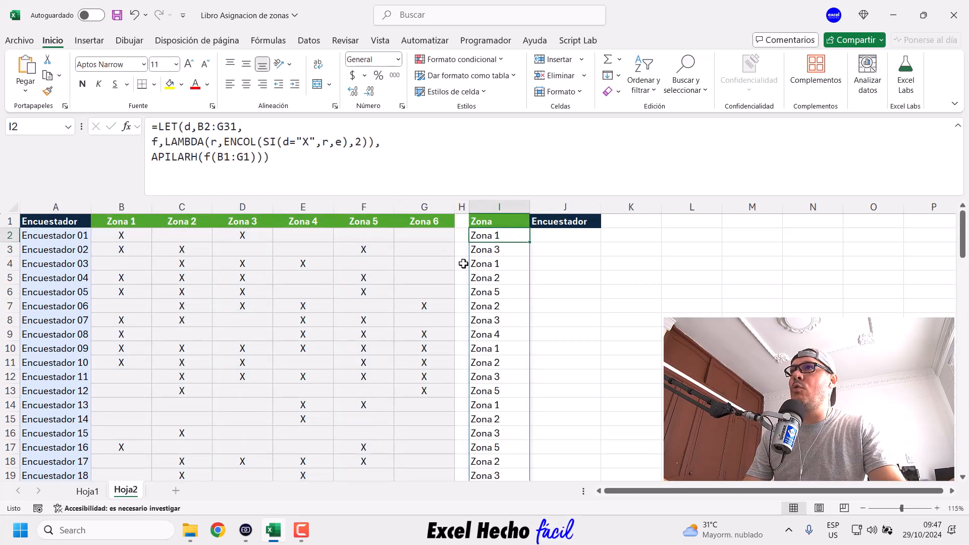
{"action": "scroll", "coordinate": [511, 248], "scroll_direction": "down", "scroll_amount": 13}
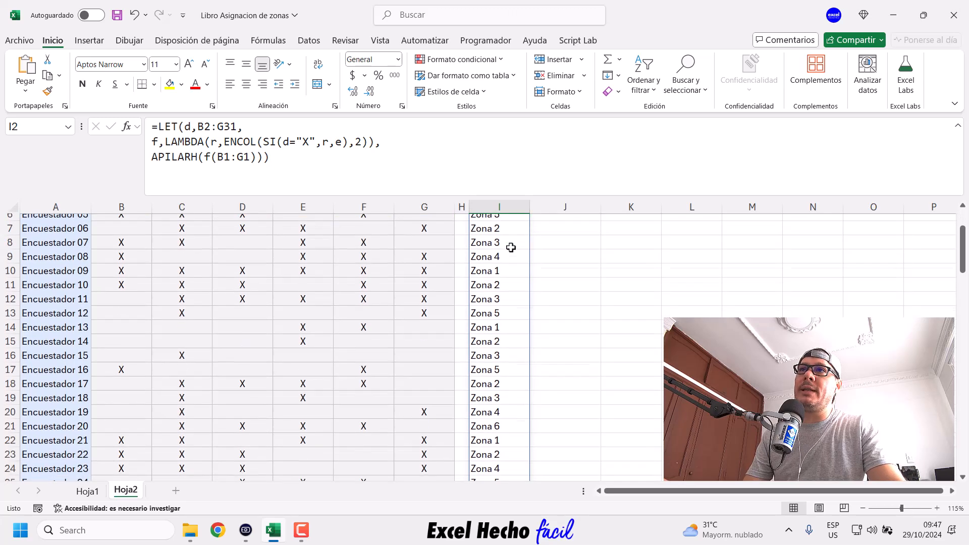
{"action": "scroll", "coordinate": [511, 248], "scroll_direction": "down", "scroll_amount": 14}
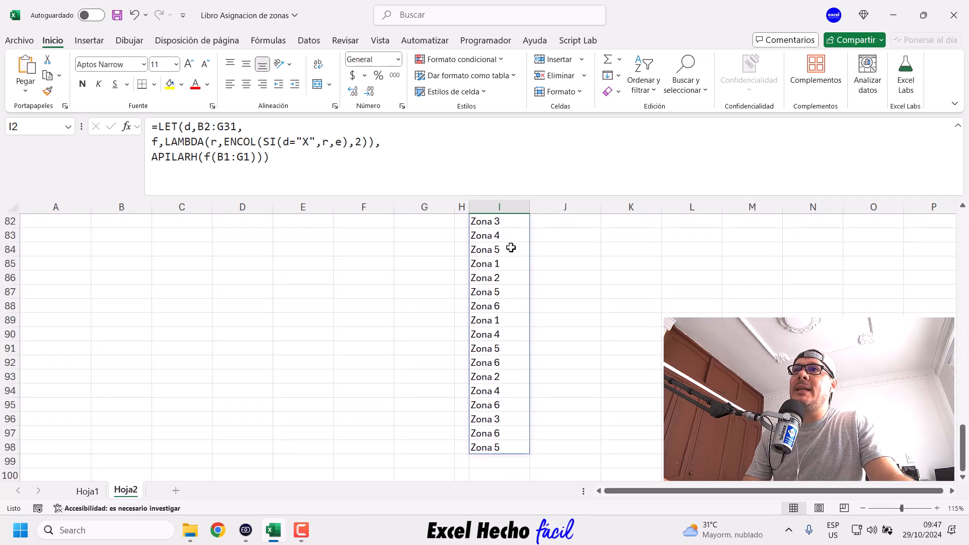
{"action": "left_click", "coordinate": [500, 447]}
{"action": "key", "text": "ctrl+shift+Up"}
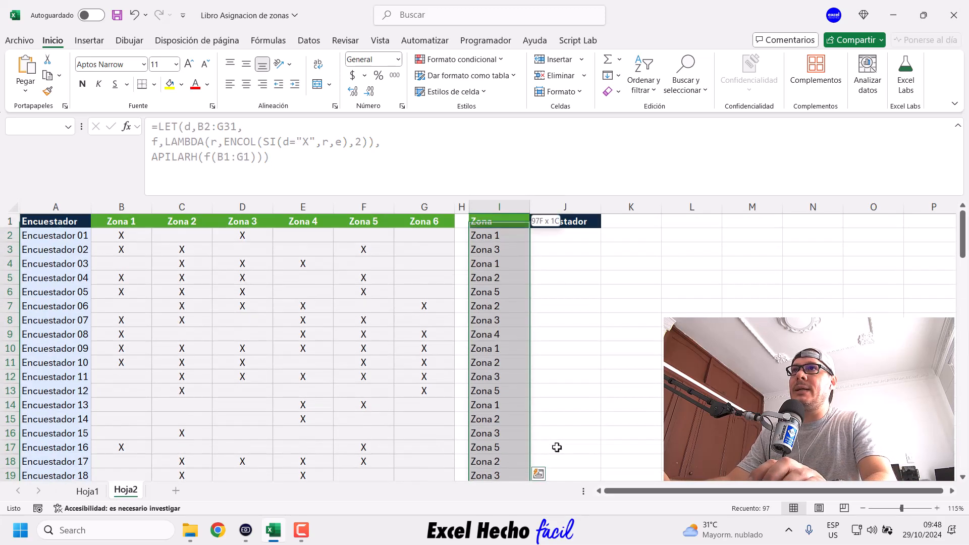
{"action": "key", "text": "shift+Down"}
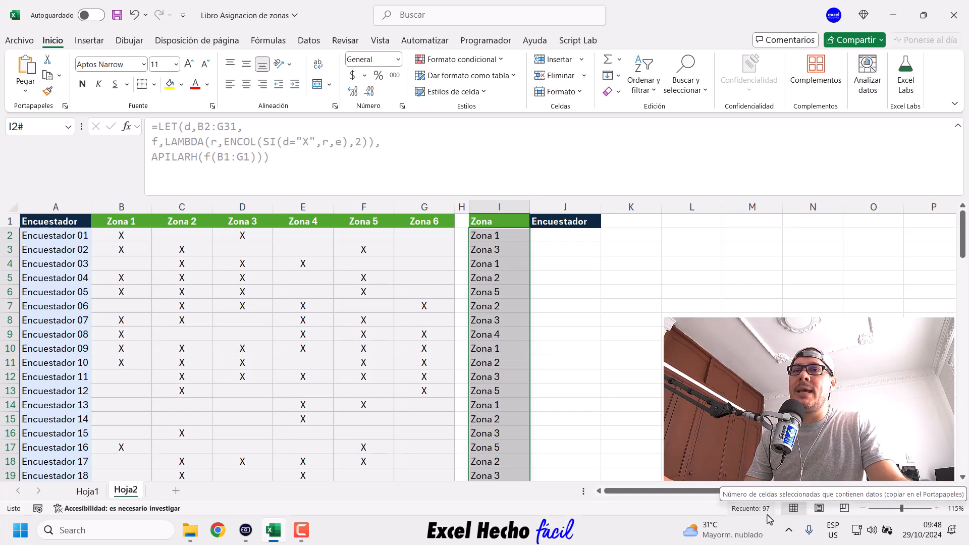
Select the X-mark matrix B2:G31 to check how many marks it contains
{"action": "left_click", "coordinate": [138, 235]}
{"action": "key", "text": "ctrl+shift+Right"}
{"action": "key", "text": "ctrl+shift+Right"}
{"action": "key", "text": "ctrl+shift+Right"}
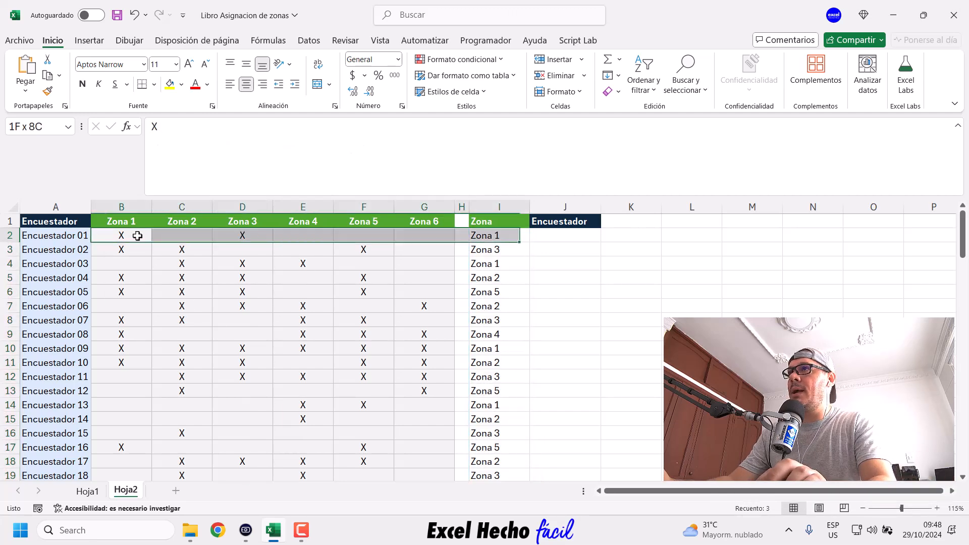
{"action": "key", "text": "ctrl+shift+Left"}
{"action": "key", "text": "ctrl+shift+Left"}
{"action": "key", "text": "ctrl+shift+Left"}
{"action": "key", "text": "ctrl+shift+Left"}
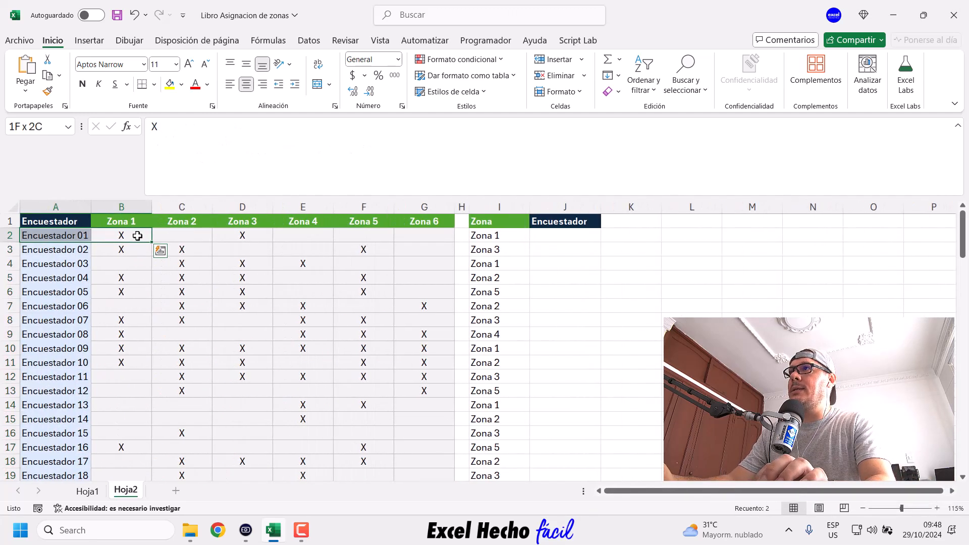
{"action": "key", "text": "shift+Right"}
{"action": "key", "text": "shift+Right"}
{"action": "key", "text": "shift+Right"}
{"action": "key", "text": "shift+Right"}
{"action": "key", "text": "shift+Right"}
{"action": "key", "text": "shift+Right"}
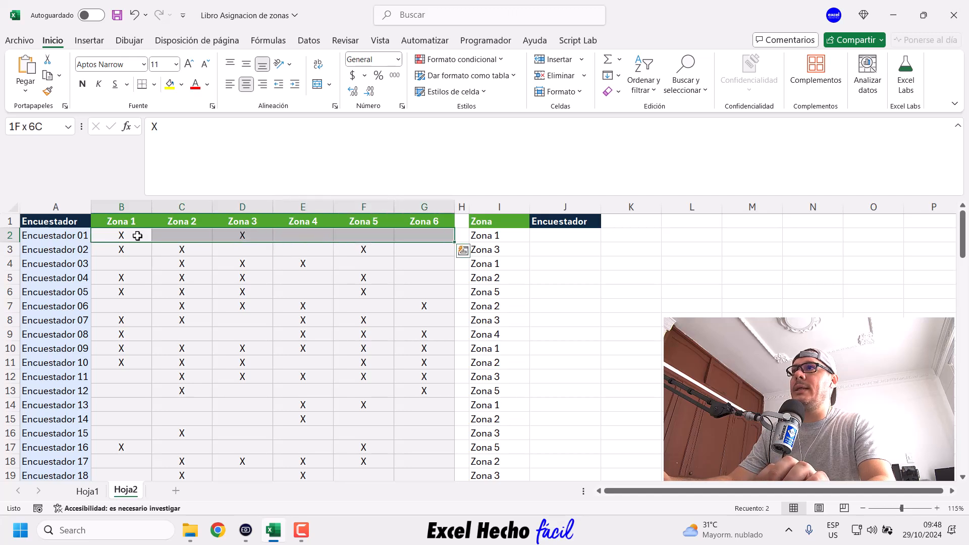
{"action": "key", "text": "ctrl+q"}
{"action": "key", "text": "Escape"}
{"action": "key", "text": "shift+Down"}
{"action": "key", "text": "shift+Down"}
{"action": "key", "text": "shift+Down"}
{"action": "key", "text": "shift+Down"}
{"action": "key", "text": "shift+Down"}
{"action": "key", "text": "shift+Down"}
{"action": "key", "text": "shift+Down"}
{"action": "key", "text": "shift+Down"}
{"action": "key", "text": "shift+Down"}
{"action": "key", "text": "shift+Down"}
{"action": "key", "text": "shift+Down"}
{"action": "key", "text": "shift+Down"}
{"action": "key", "text": "shift+Down"}
{"action": "key", "text": "shift+Down"}
{"action": "key", "text": "shift+Down"}
{"action": "key", "text": "shift+Down"}
{"action": "key", "text": "shift+Down"}
{"action": "key", "text": "shift+Down"}
{"action": "key", "text": "shift+Down"}
{"action": "key", "text": "shift+Down"}
{"action": "key", "text": "shift+Down"}
{"action": "key", "text": "shift+Down"}
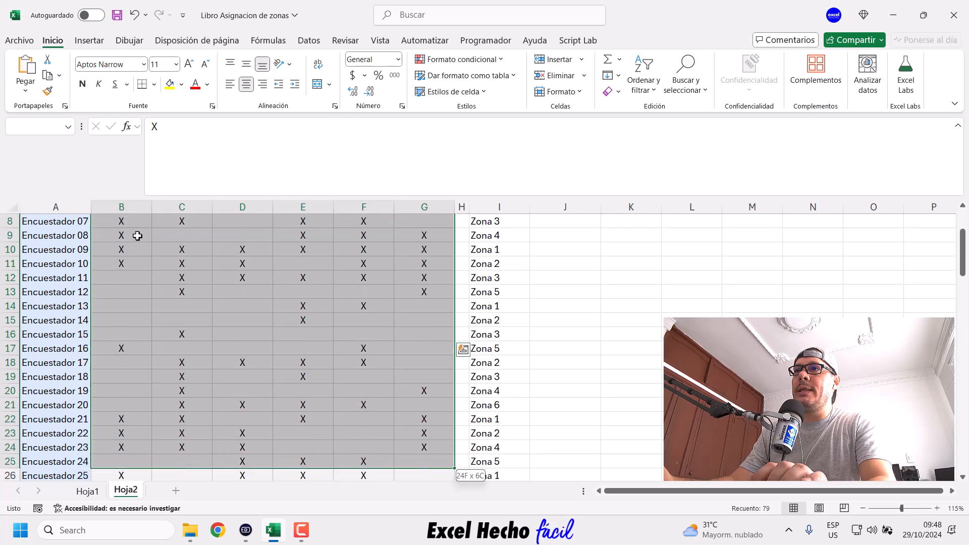
{"action": "key", "text": "shift+Down"}
{"action": "key", "text": "shift+Down"}
{"action": "key", "text": "shift+Down"}
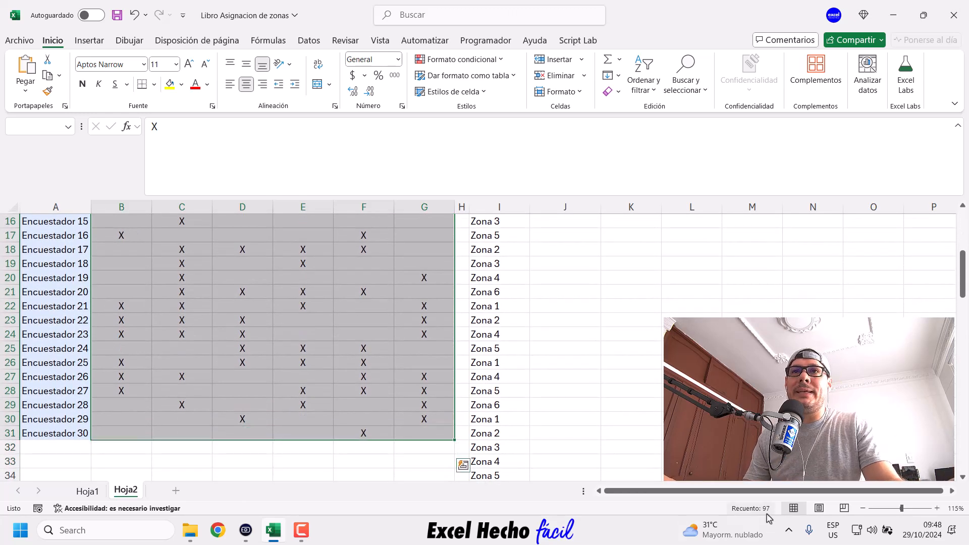
Reselect the full spilled Zona results from I2 downward to compare their count with the matrix marks
{"action": "left_click", "coordinate": [496, 422]}
{"action": "key", "text": "ctrl+Up"}
{"action": "key", "text": "Down"}
{"action": "key", "text": "ctrl+shift+Down"}
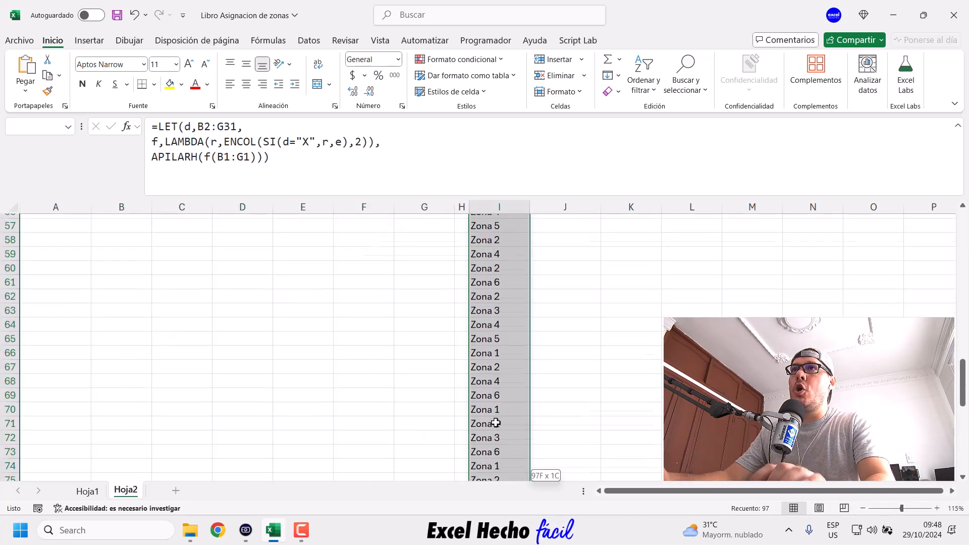
{"action": "key", "text": "ctrl+BackSpace"}
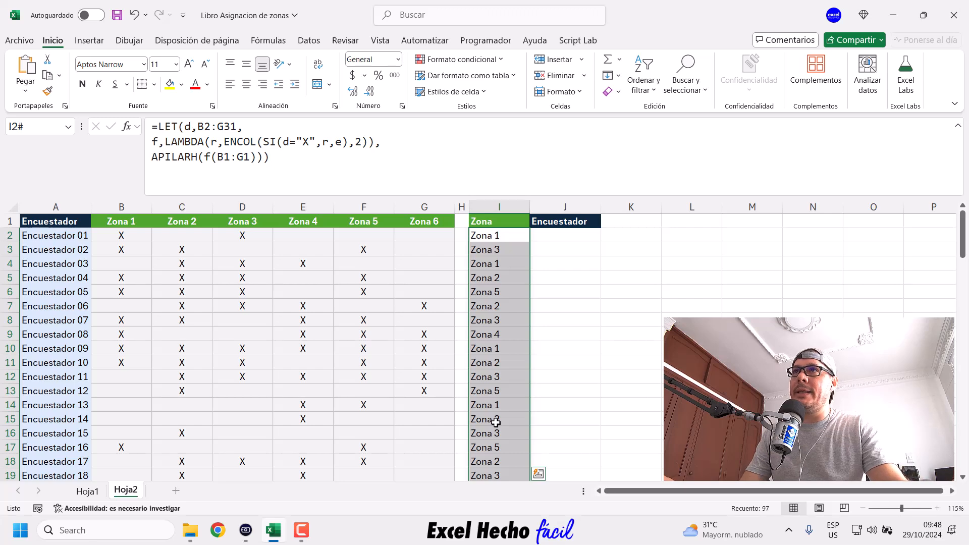
Add f(A2:A31) as the second APILARH array in the I2 formula to list the surveyors beside their zones
{"action": "left_click", "coordinate": [505, 235]}
{"action": "left_click", "coordinate": [292, 160]}
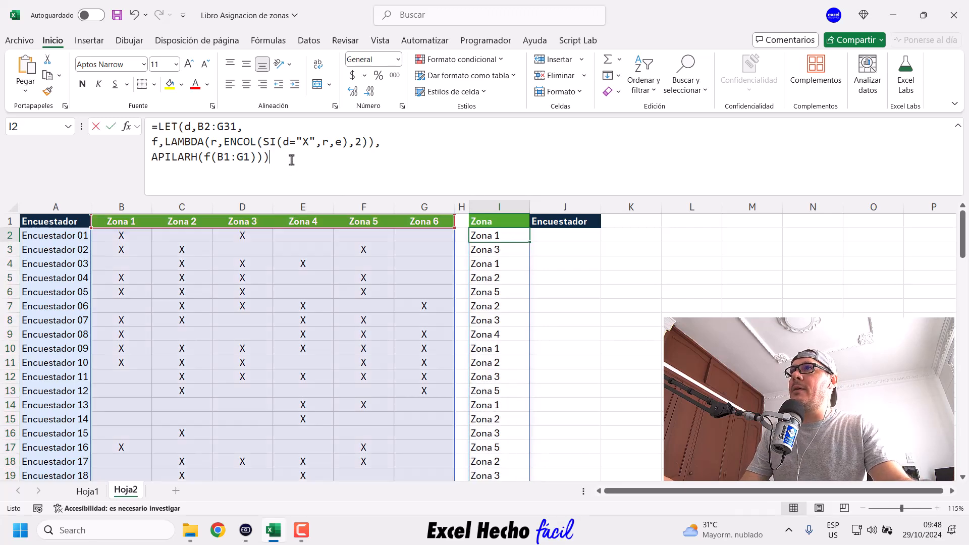
{"action": "left_click", "coordinate": [251, 157]}
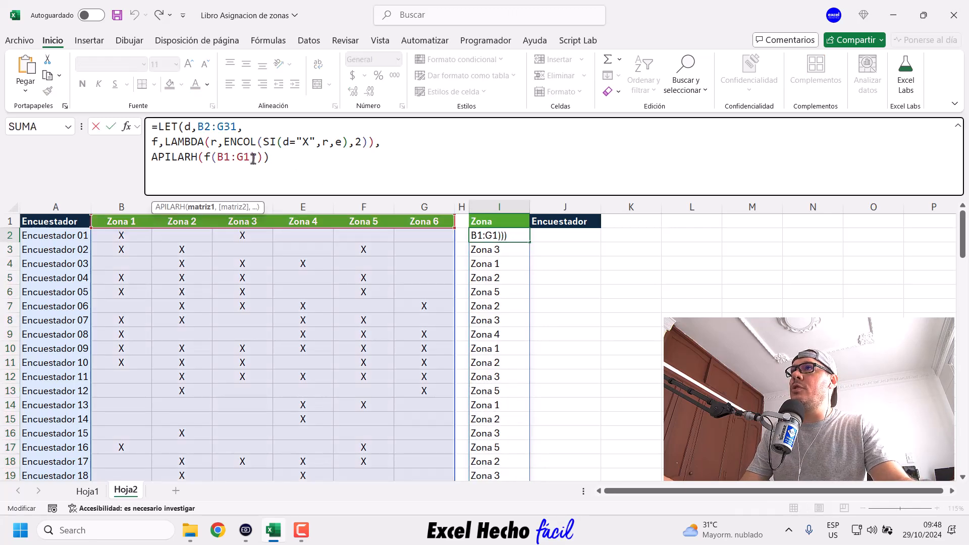
{"action": "type", "text": "),f("}
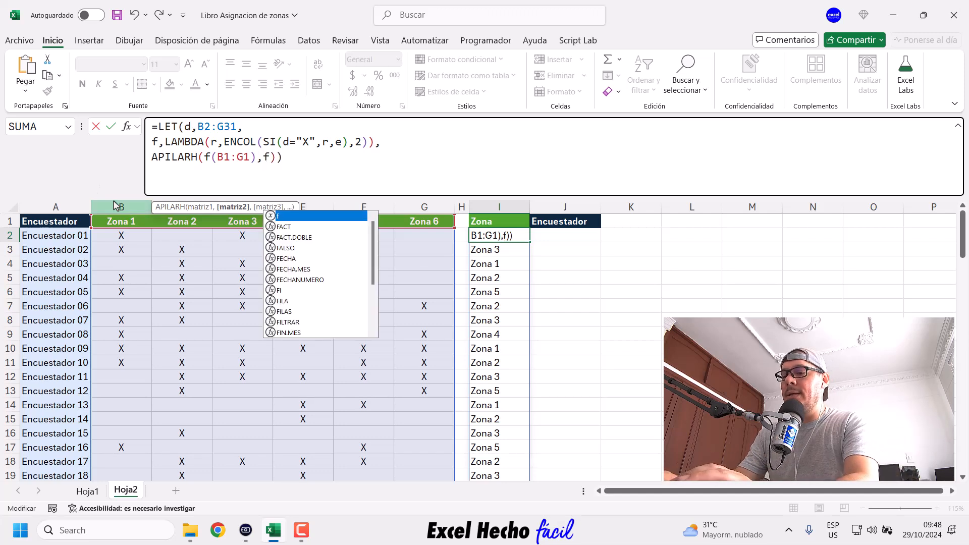
{"action": "type", "text": ")"}
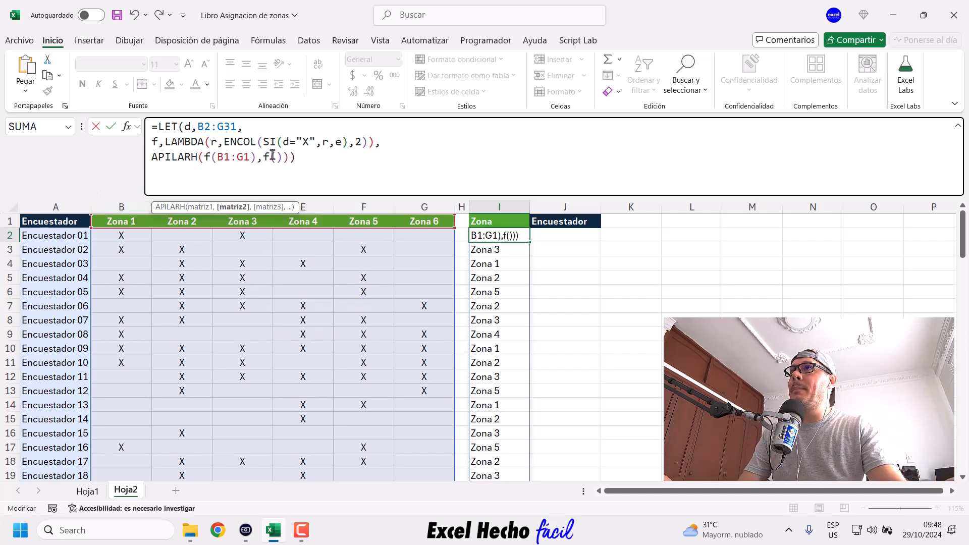
{"action": "left_click", "coordinate": [59, 236]}
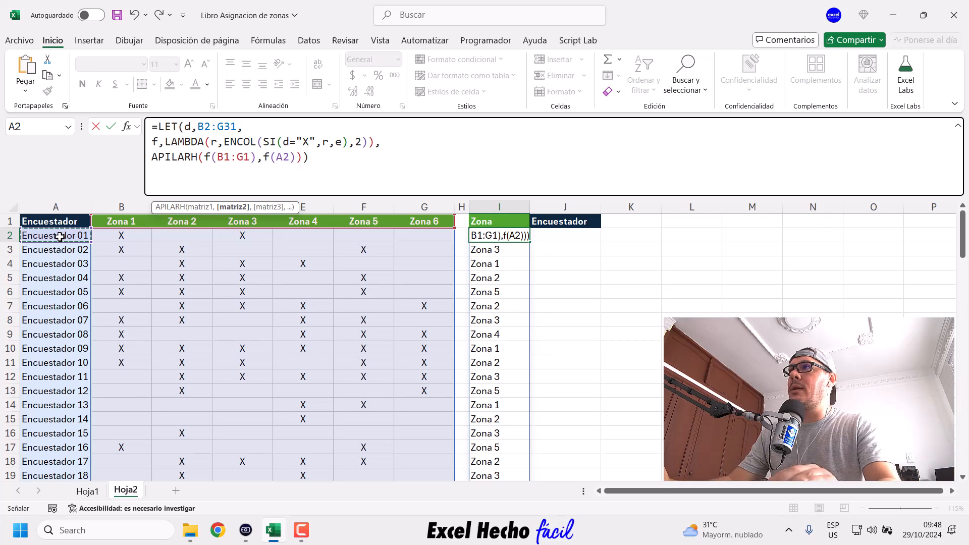
{"action": "key", "text": "ctrl+shift+Down"}
{"action": "scroll", "coordinate": [60, 236], "scroll_direction": "up", "scroll_amount": 4}
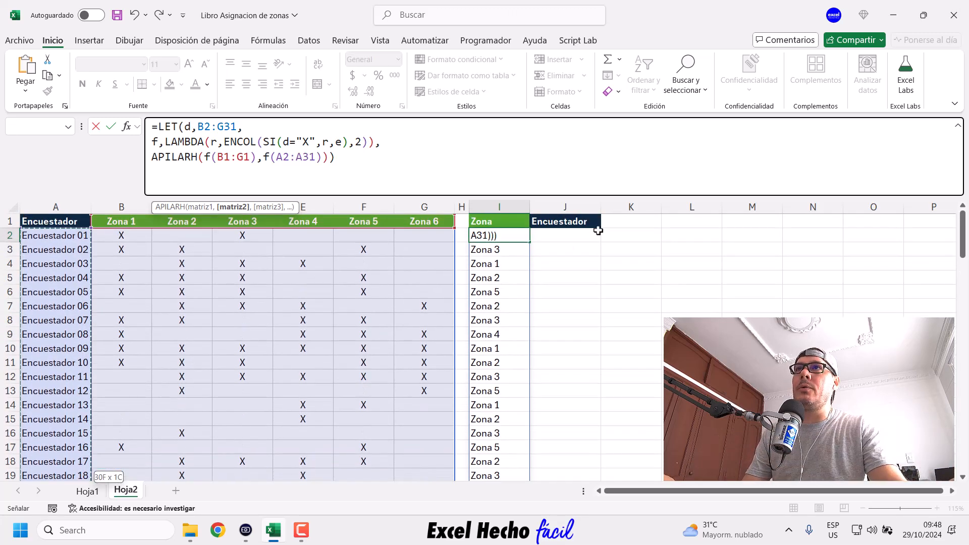
{"action": "key", "text": "Return"}
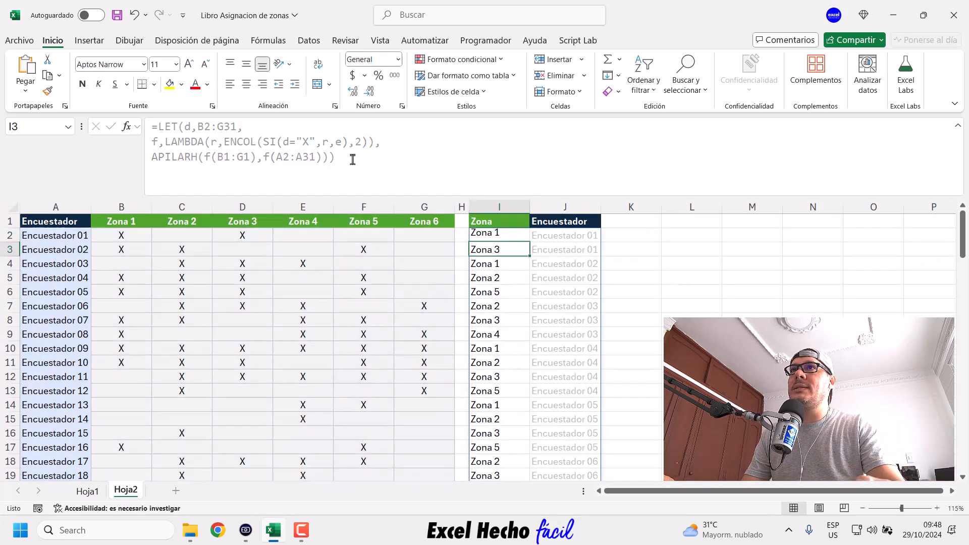
Compare the two Encuestador 01 result rows with that surveyor's X marks and zone headers in the matrix
{"action": "left_click_drag", "start_coordinate": [554, 236], "coordinate": [506, 250]}
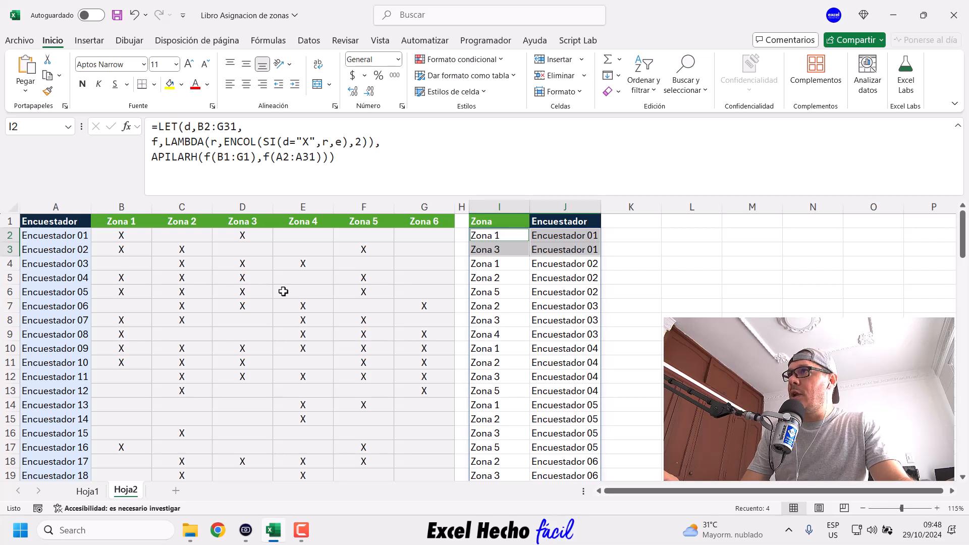
{"action": "left_click", "coordinate": [77, 237], "text": "ctrl"}
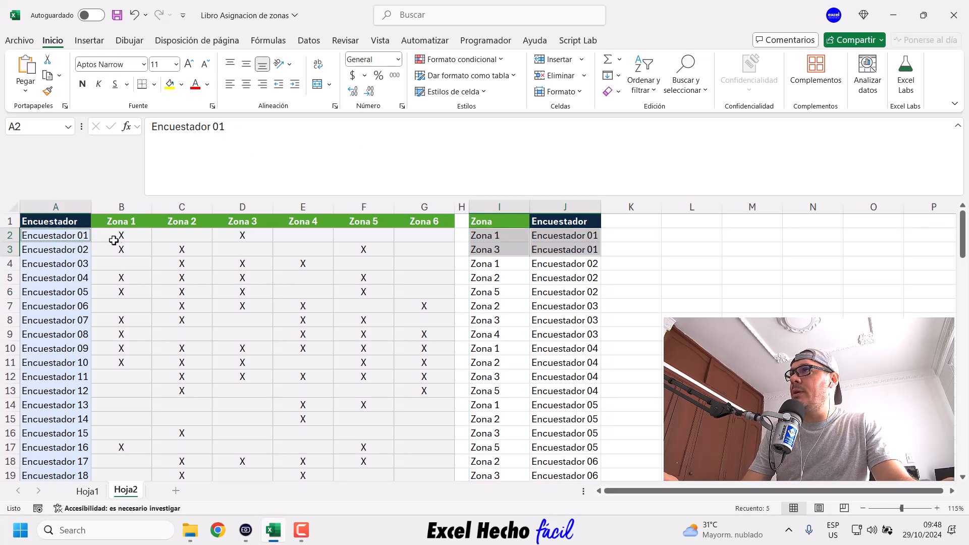
{"action": "left_click_drag", "start_coordinate": [129, 234], "coordinate": [129, 217]}
{"action": "left_click_drag", "start_coordinate": [232, 240], "coordinate": [257, 218]}
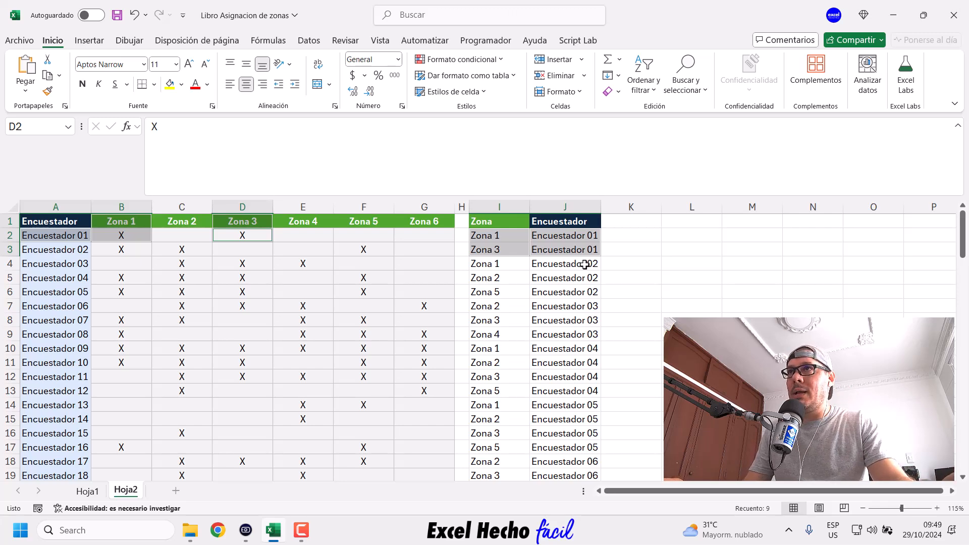
Examine the Zona and Encuestador result rows for Encuestador 01 and Encuestador 02 in I2:J6
{"action": "left_click", "coordinate": [520, 238]}
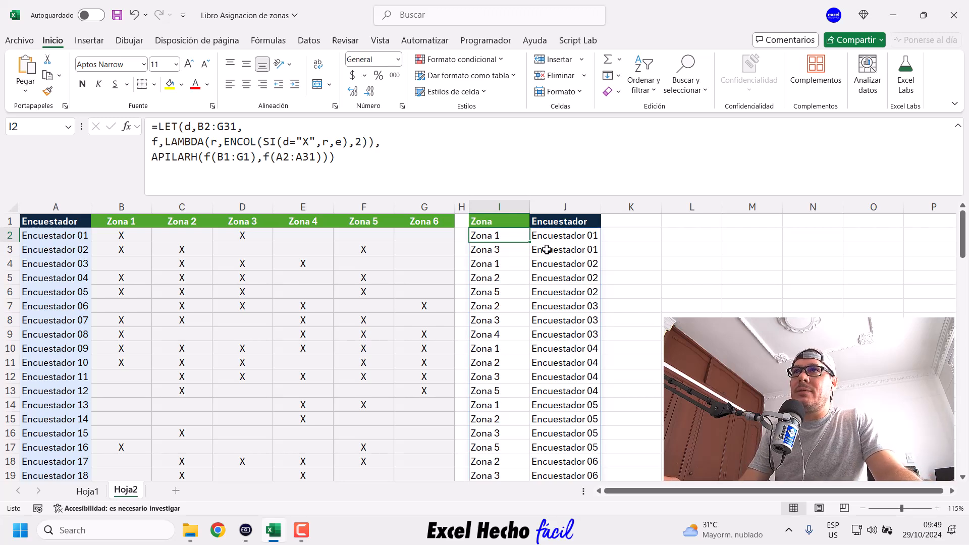
{"action": "left_click_drag", "start_coordinate": [550, 238], "coordinate": [514, 251]}
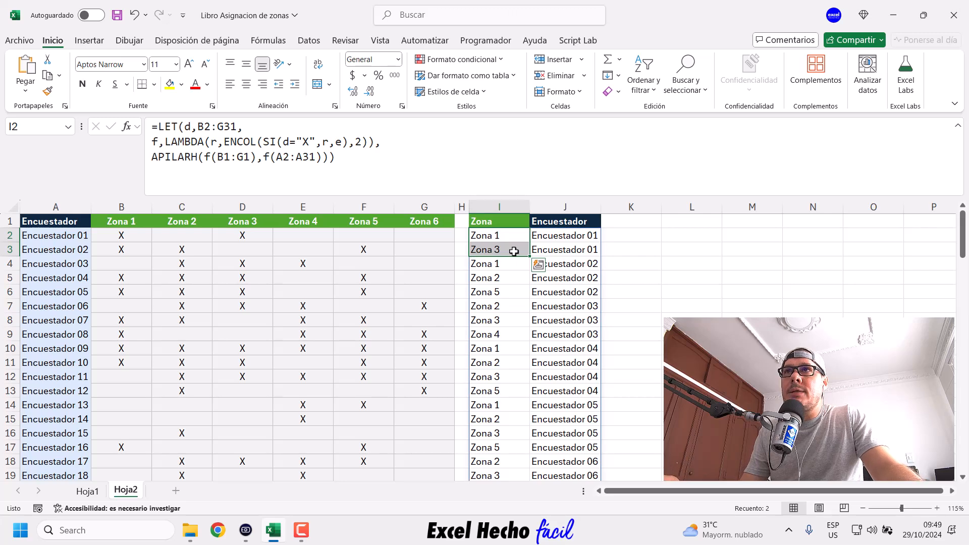
{"action": "left_click_drag", "start_coordinate": [548, 236], "coordinate": [495, 251]}
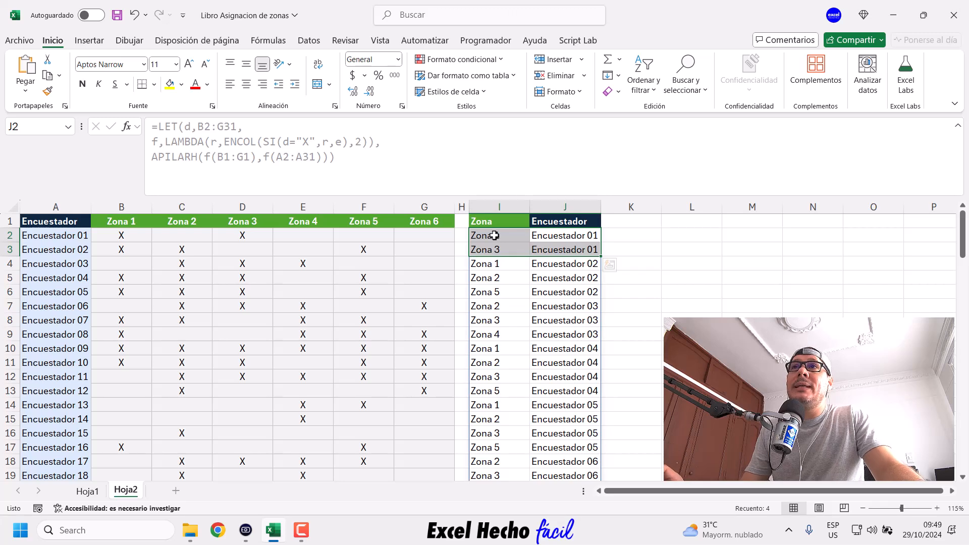
{"action": "left_click", "coordinate": [517, 237]}
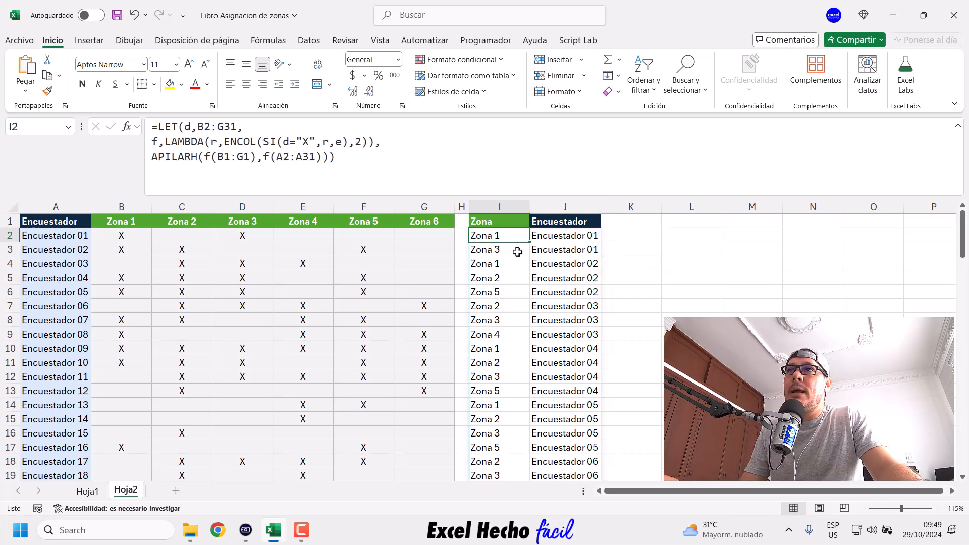
{"action": "left_click", "coordinate": [517, 252]}
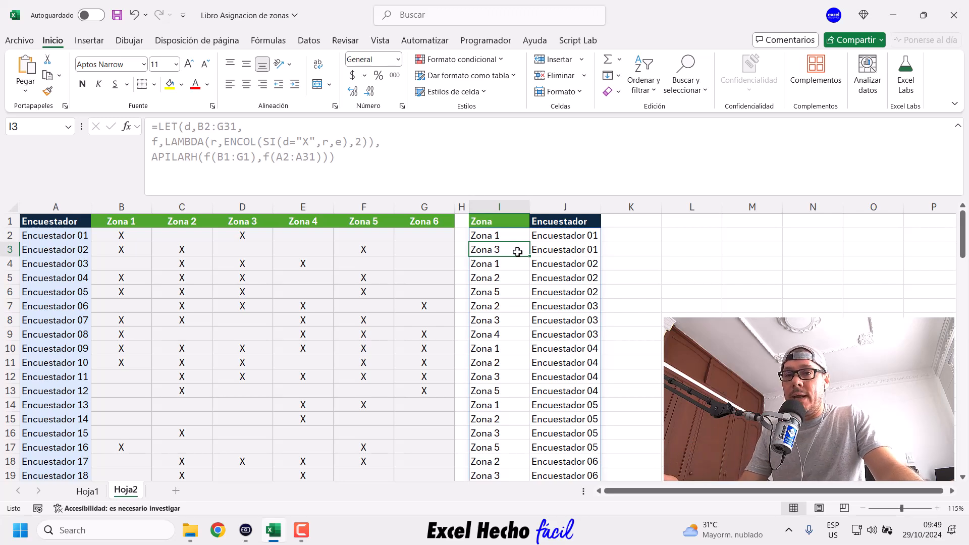
{"action": "left_click_drag", "start_coordinate": [576, 264], "coordinate": [510, 269]}
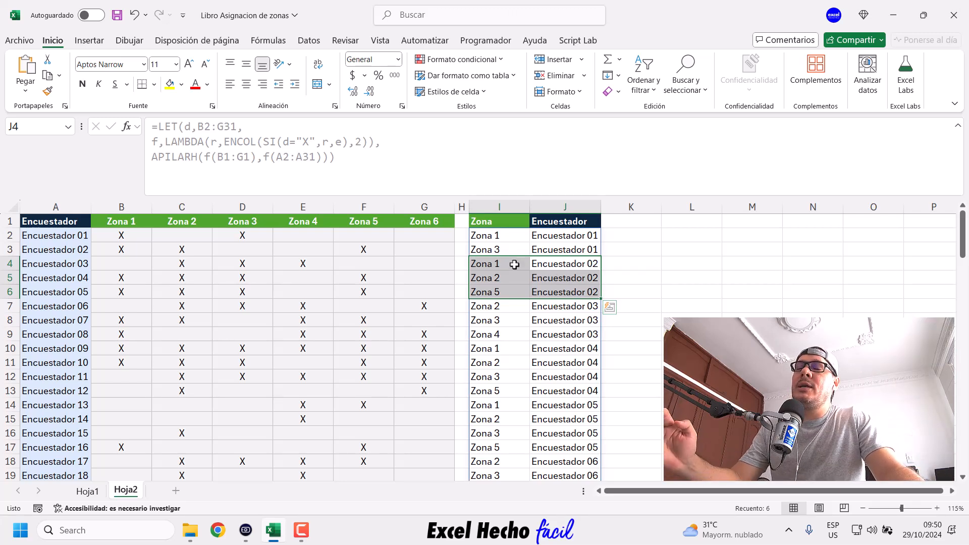
Select the whole spilled result from I2, check the count for the Zona column alone, and review the I2 formula
{"action": "left_click_drag", "start_coordinate": [502, 235], "coordinate": [583, 461]}
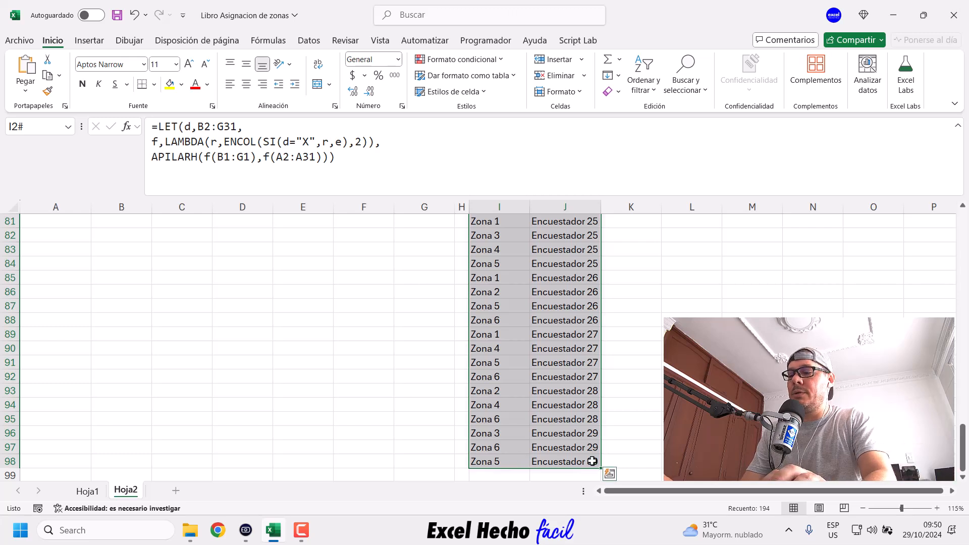
{"action": "key", "text": "shift+Left"}
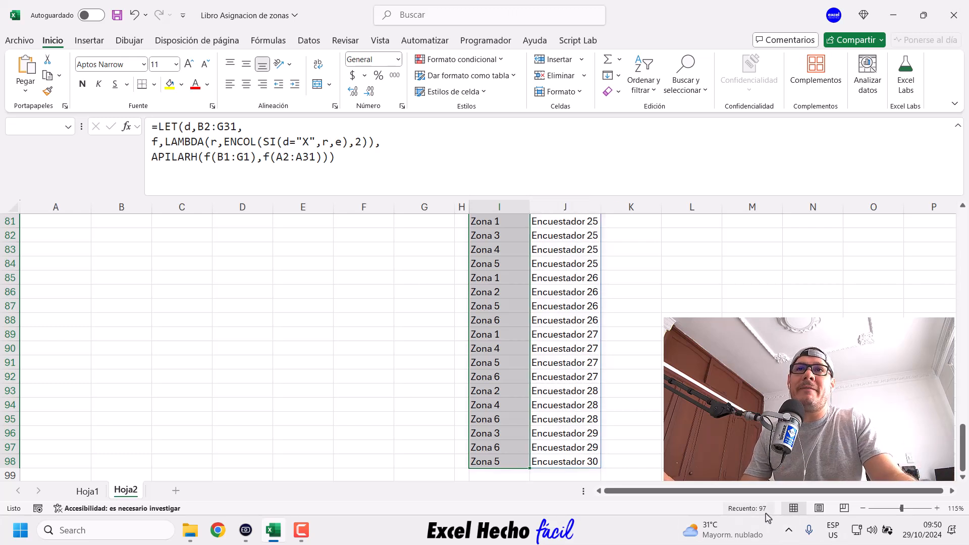
{"action": "key", "text": "shift+Right"}
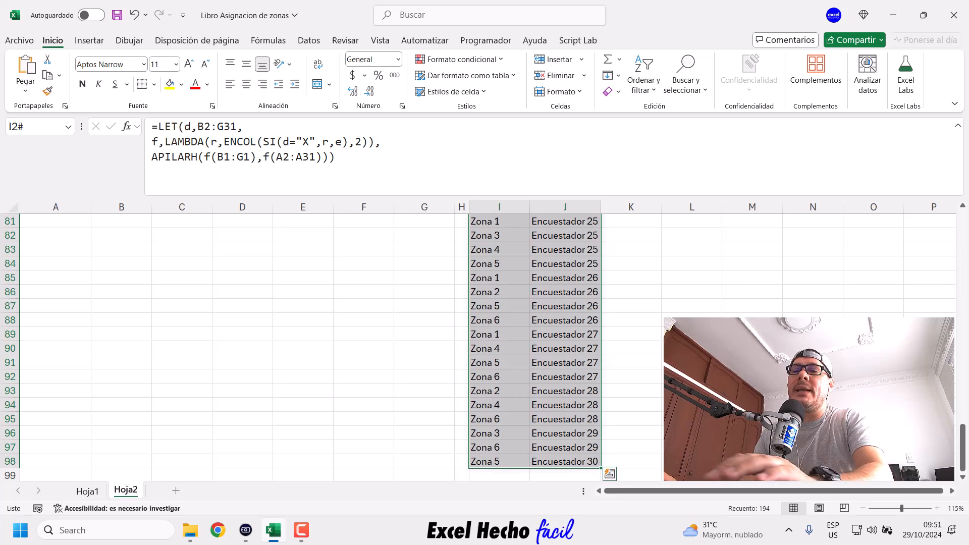
{"action": "key", "text": "ctrl+BackSpace"}
{"action": "left_click", "coordinate": [513, 237]}
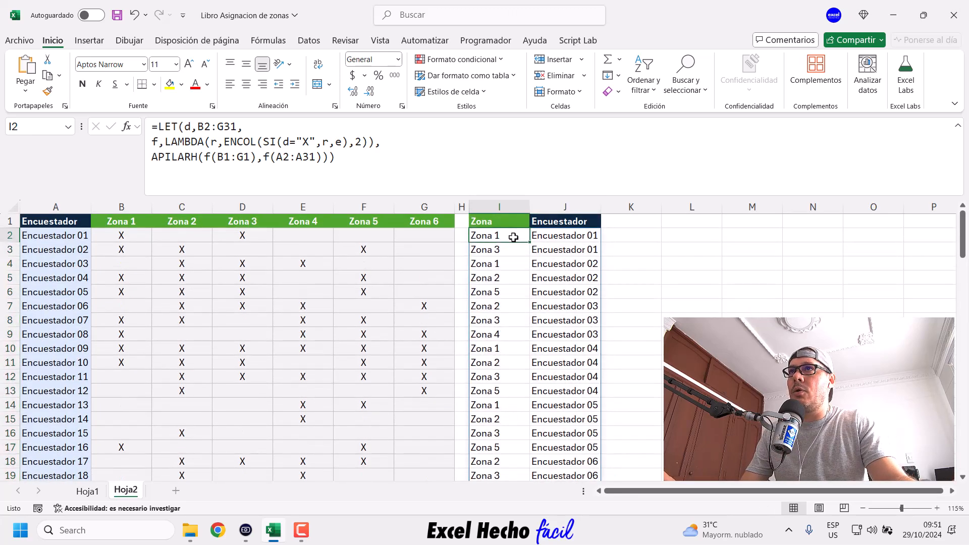
{"action": "left_click", "coordinate": [363, 167]}
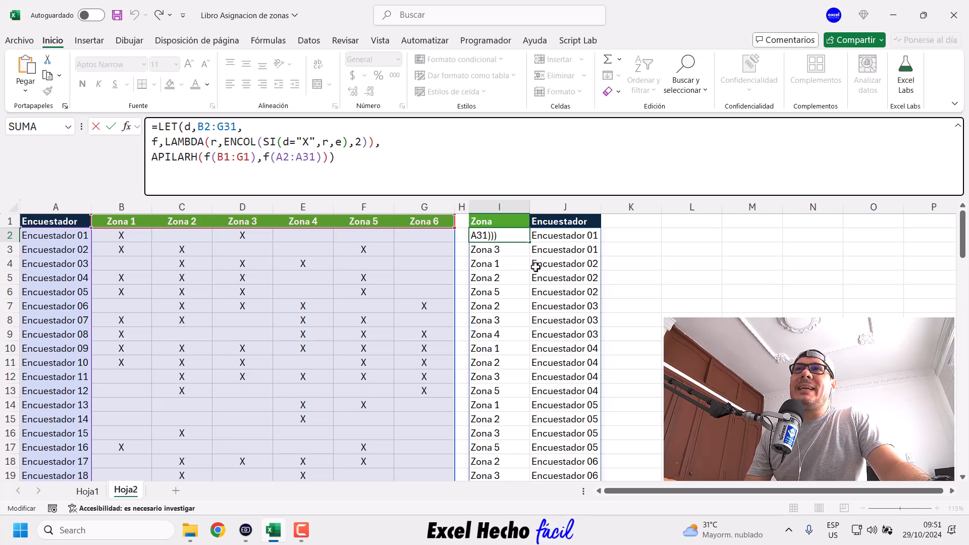
{"action": "key", "text": "ctrl+Return"}
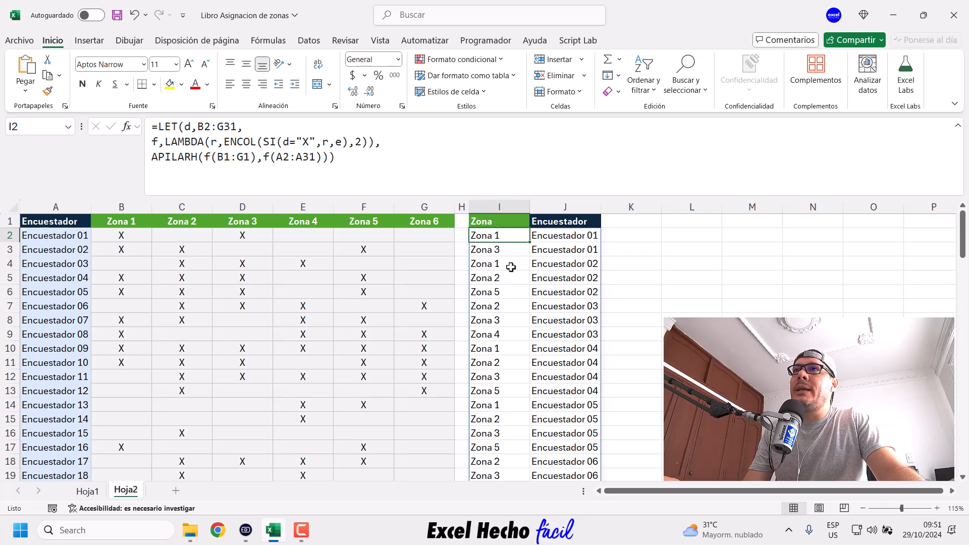
Compare the matrix rows of Encuestador 02 and Encuestador 03 across the zone columns
{"action": "left_click_drag", "start_coordinate": [106, 250], "coordinate": [374, 249]}
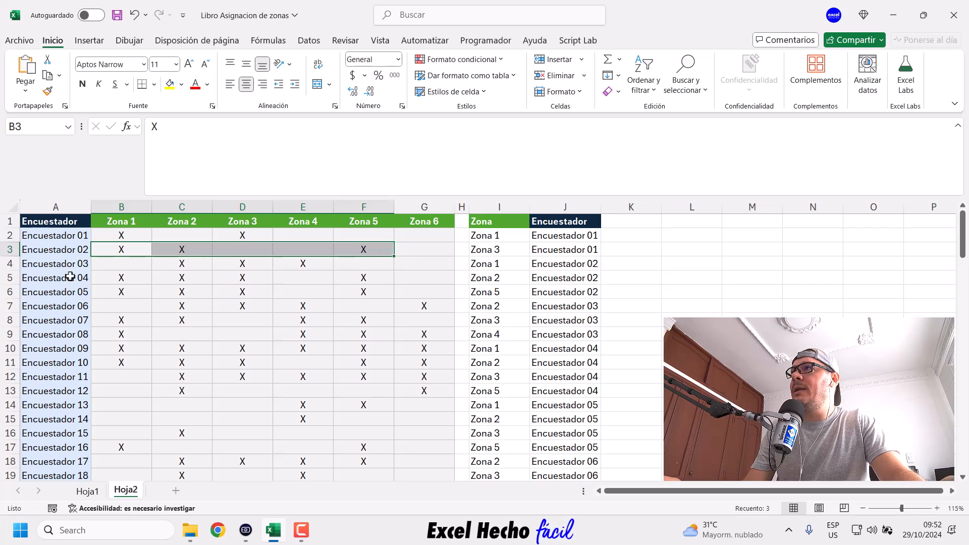
{"action": "left_click_drag", "start_coordinate": [98, 265], "coordinate": [434, 261]}
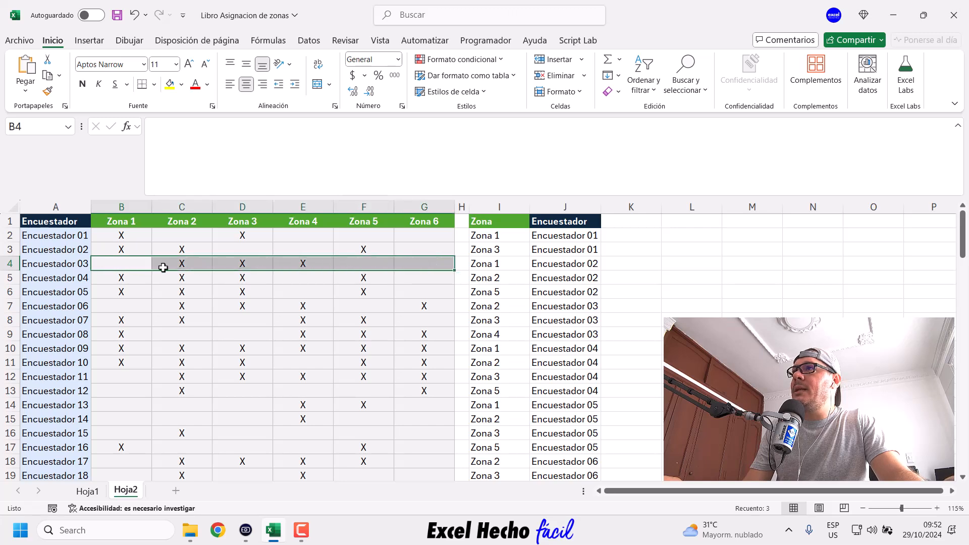
{"action": "left_click", "coordinate": [167, 265]}
{"action": "left_click", "coordinate": [244, 264]}
{"action": "left_click", "coordinate": [300, 263]}
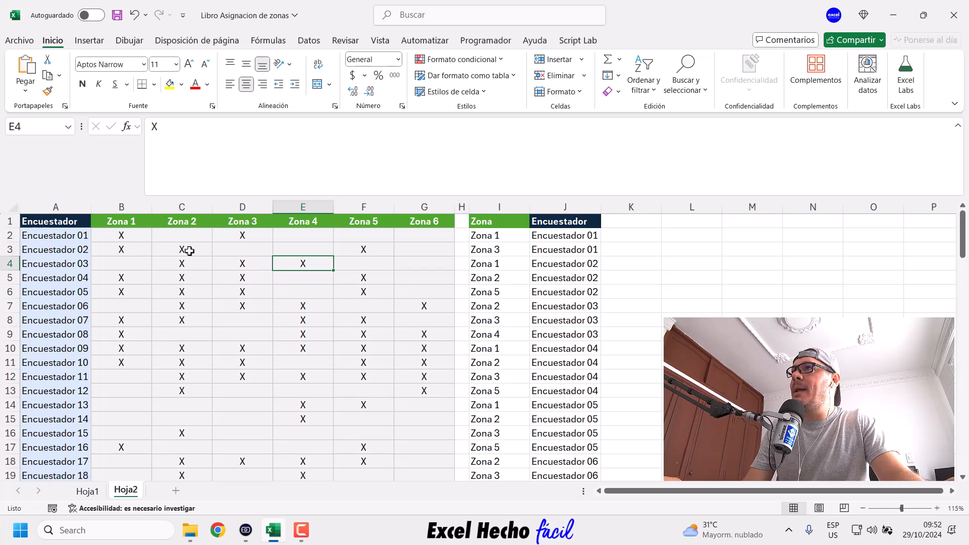
{"action": "left_click_drag", "start_coordinate": [119, 249], "coordinate": [394, 251]}
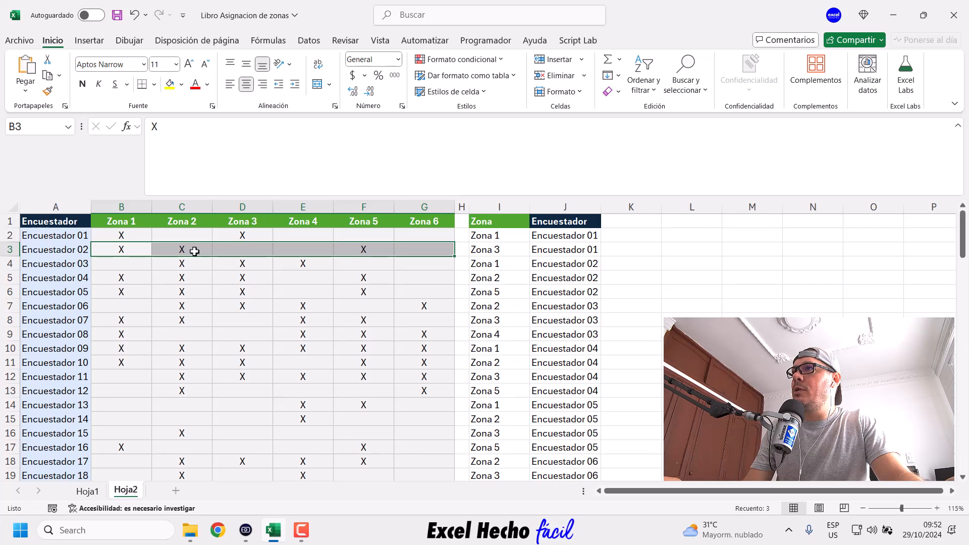
{"action": "left_click_drag", "start_coordinate": [134, 264], "coordinate": [422, 264]}
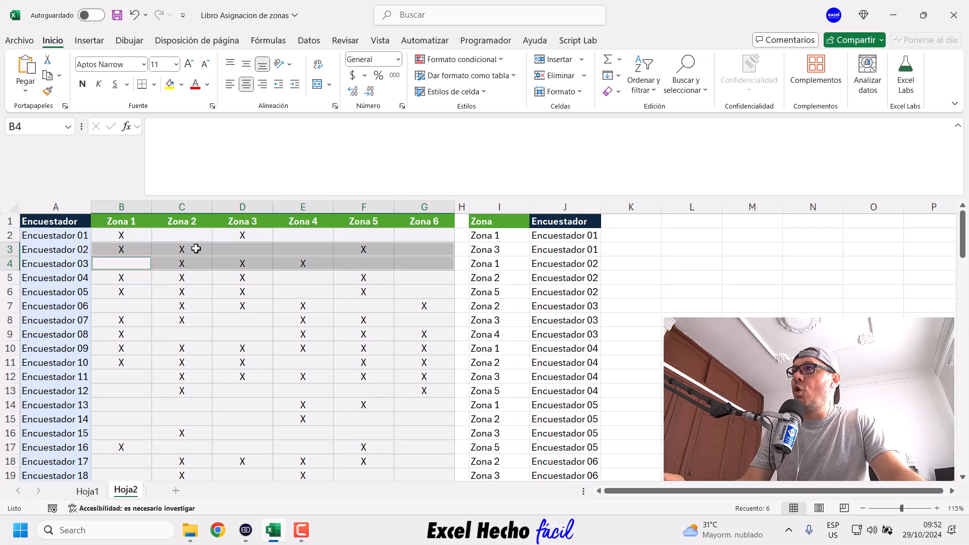
Select the individual X cells of Encuestador 02 and Encuestador 03, separately and together, to compare which zones each has marked
{"action": "left_click", "coordinate": [127, 249]}
{"action": "left_click", "coordinate": [171, 248], "text": "ctrl"}
{"action": "left_click", "coordinate": [360, 248], "text": "ctrl"}
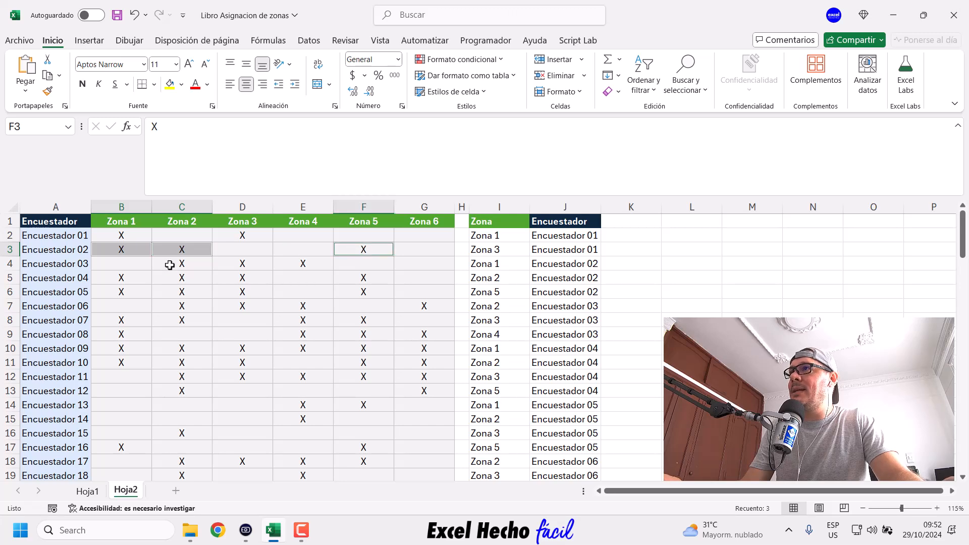
{"action": "left_click", "coordinate": [192, 263]}
{"action": "left_click", "coordinate": [238, 263], "text": "ctrl"}
{"action": "left_click", "coordinate": [302, 263], "text": "ctrl"}
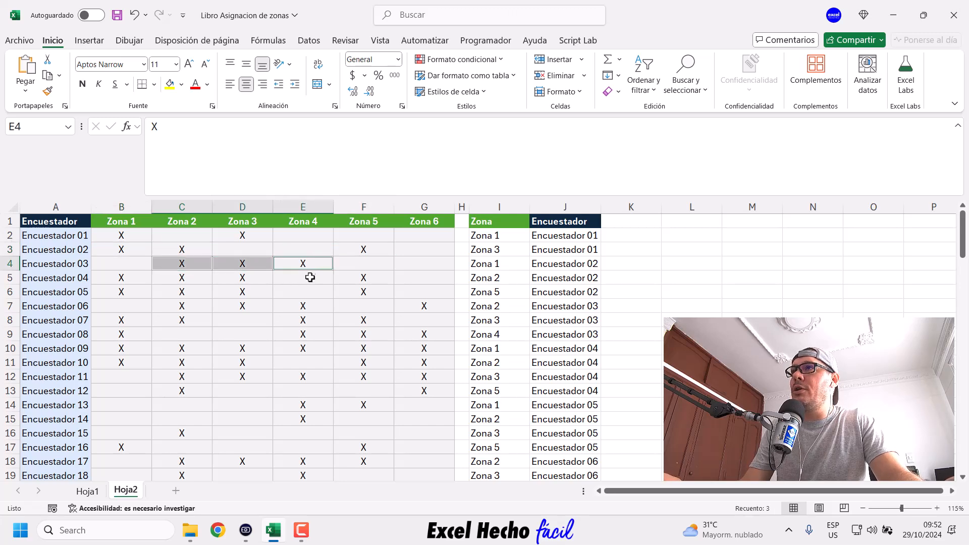
{"action": "left_click", "coordinate": [146, 252]}
{"action": "left_click", "coordinate": [185, 251], "text": "ctrl"}
{"action": "left_click", "coordinate": [362, 251], "text": "ctrl"}
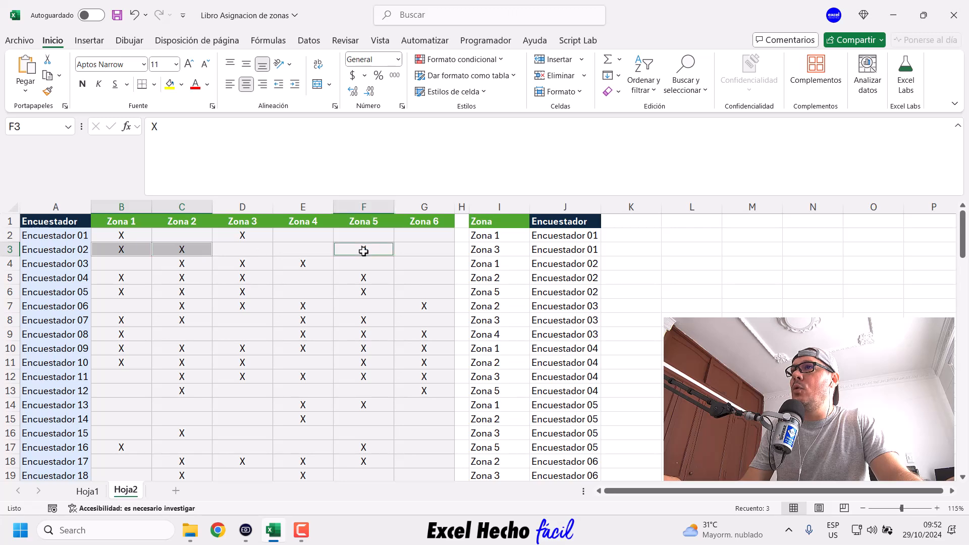
{"action": "left_click", "coordinate": [196, 264], "text": "ctrl"}
{"action": "left_click", "coordinate": [228, 262], "text": "ctrl"}
{"action": "left_click", "coordinate": [310, 264], "text": "ctrl"}
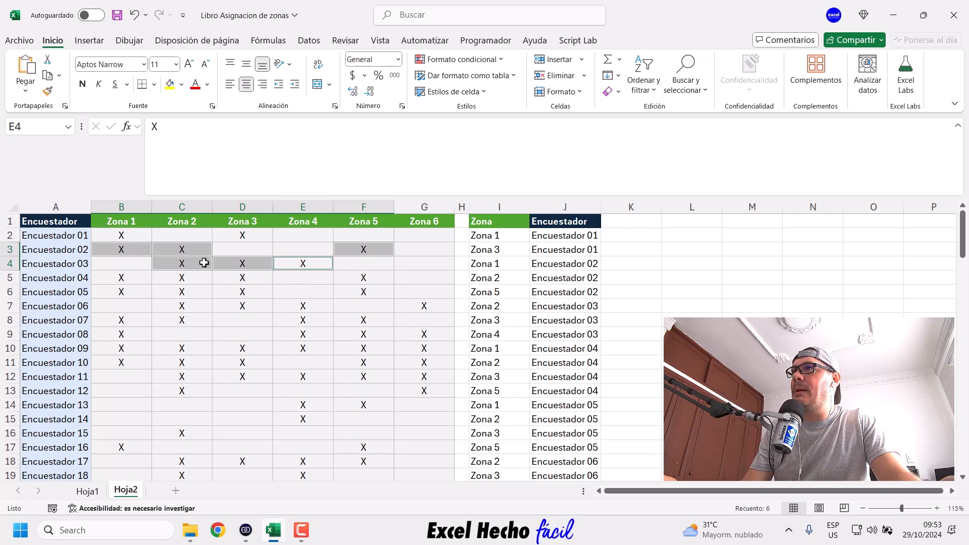
Add a new LET name p on its own line before APILARH in the I2 formula and include p as APILARH's third array
{"action": "left_click", "coordinate": [491, 234]}
{"action": "left_click", "coordinate": [387, 146]}
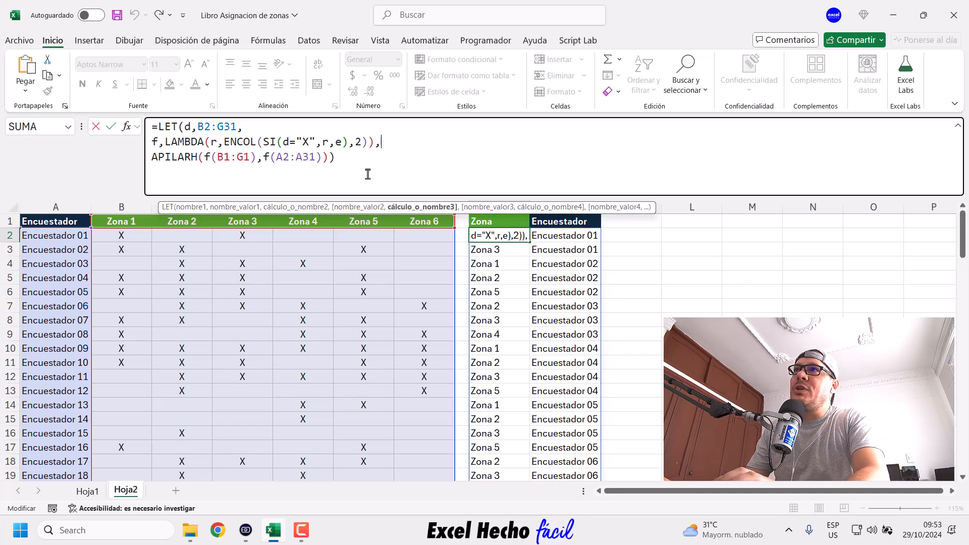
{"action": "key", "text": "alt+Return"}
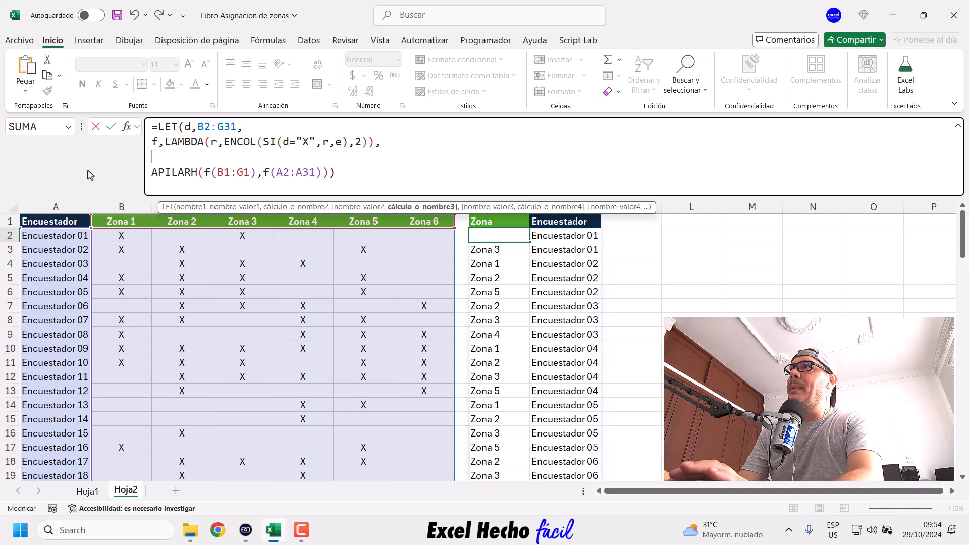
{"action": "type", "text": "p,"}
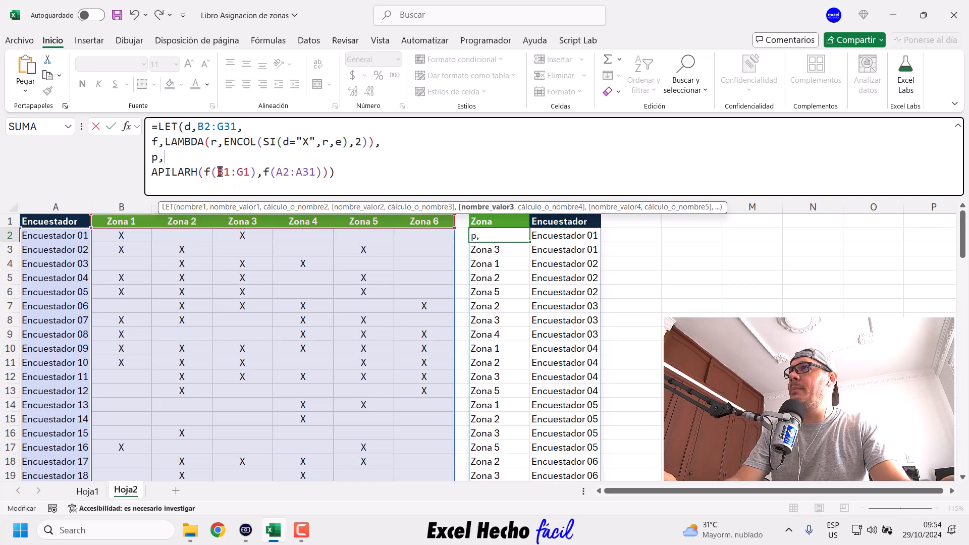
{"action": "left_click", "coordinate": [324, 173]}
{"action": "type", "text": ",p"}
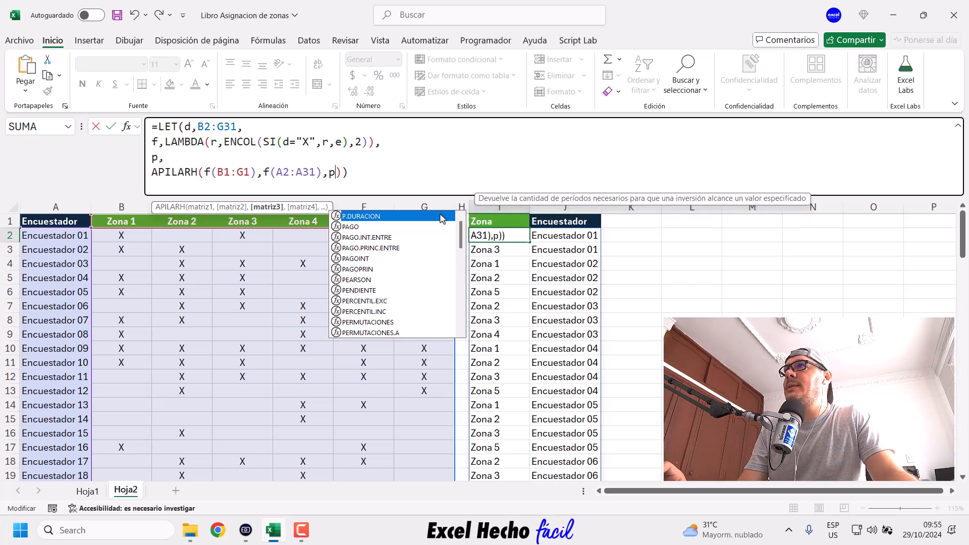
Begin the value of p with a BYROW function that takes d as its array
{"action": "left_click", "coordinate": [167, 159]}
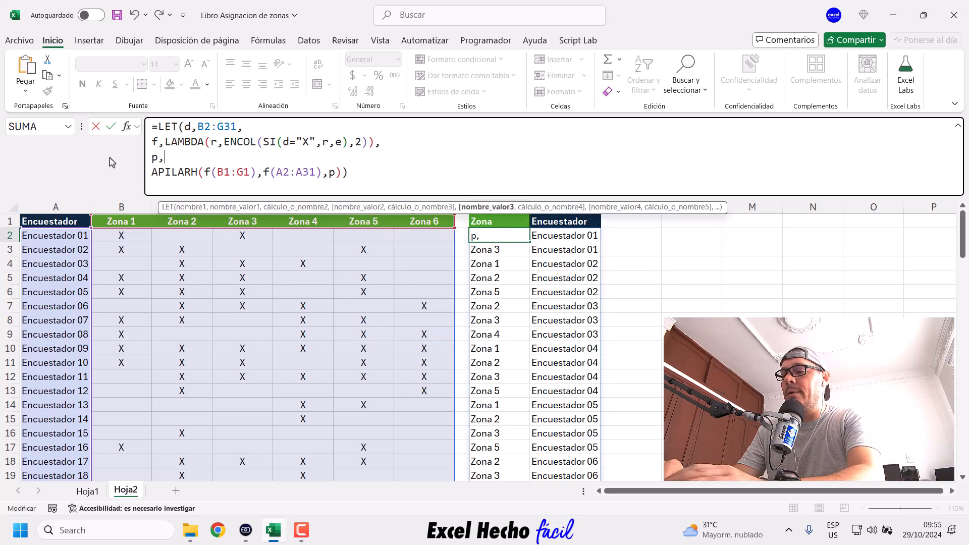
{"action": "type", "text": "byro"}
{"action": "key", "text": "Tab"}
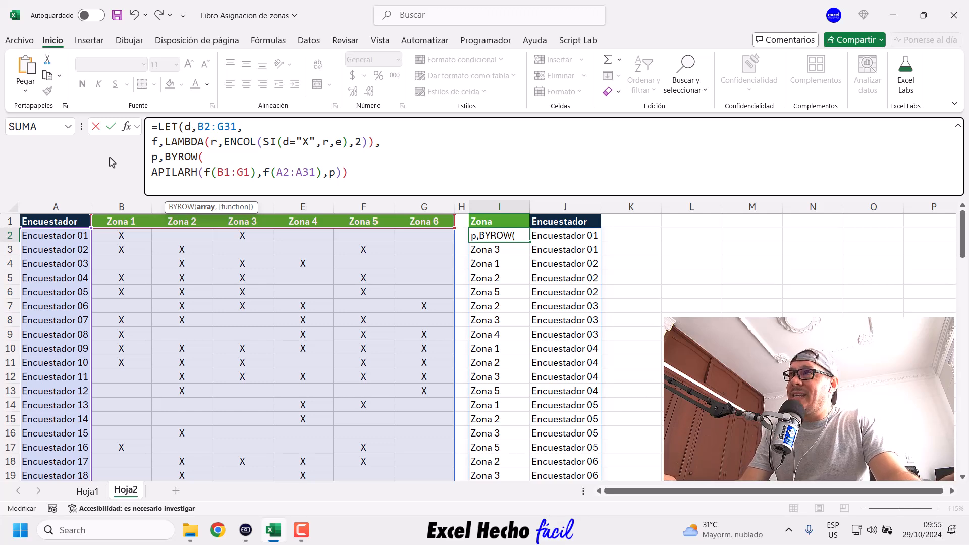
{"action": "double_click", "coordinate": [187, 126]}
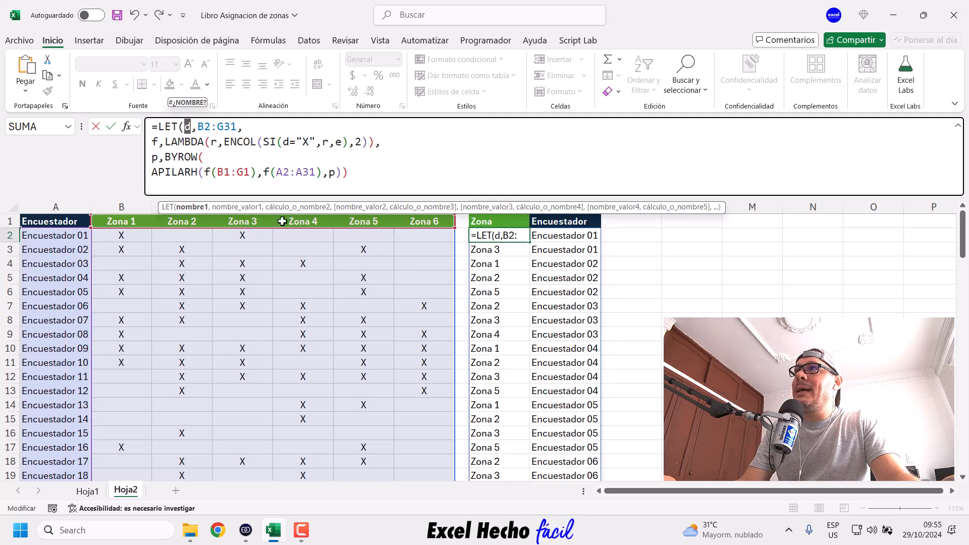
{"action": "left_click", "coordinate": [213, 159]}
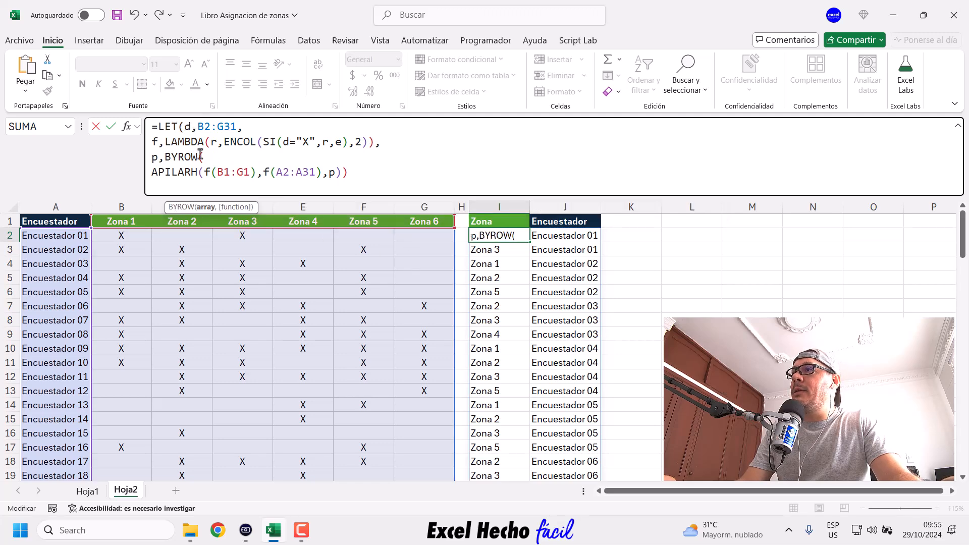
{"action": "type", "text": "d,"}
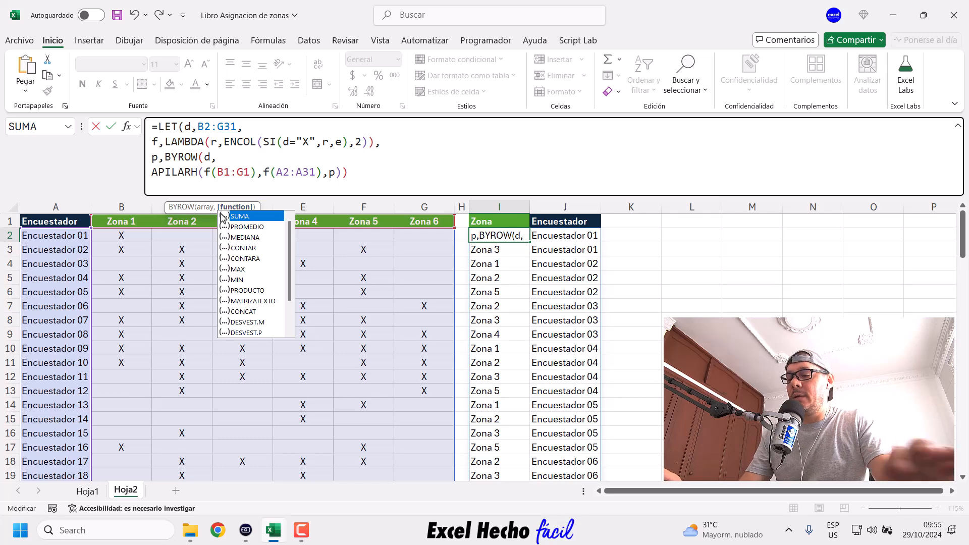
Add a LAMBDA as BYROW's function, with the parameter fil and the calculation fil="X"
{"action": "type", "text": "lam"}
{"action": "key", "text": "Tab"}
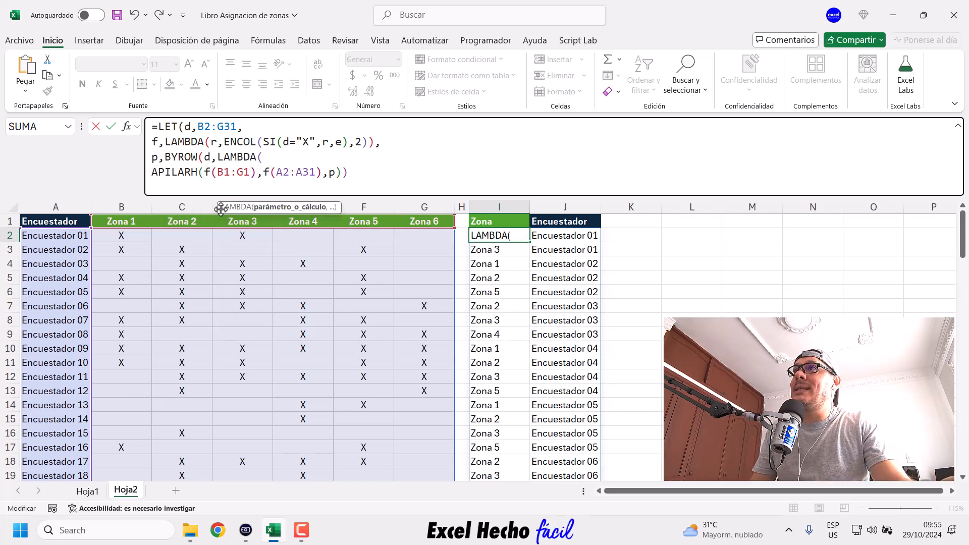
{"action": "type", "text": "fil,"}
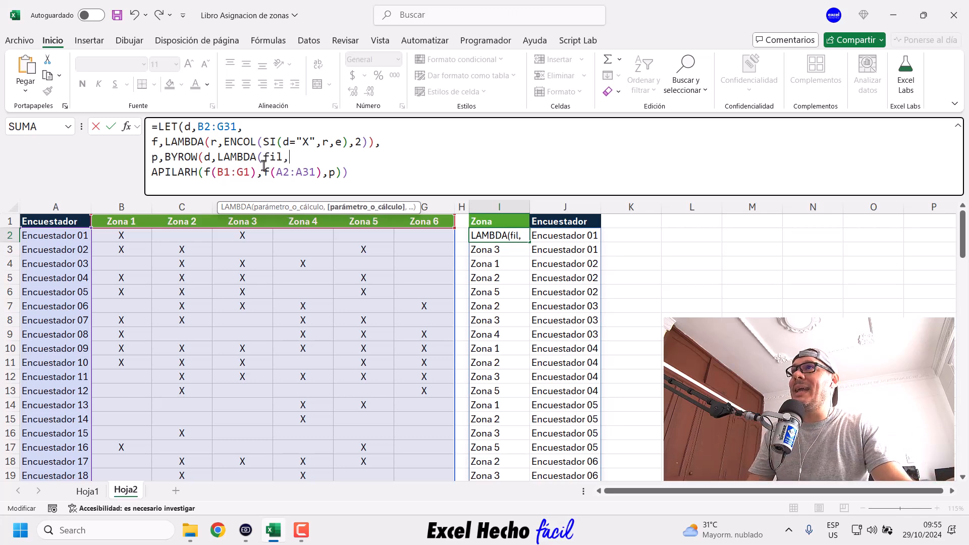
{"action": "left_click_drag", "start_coordinate": [280, 159], "coordinate": [263, 158]}
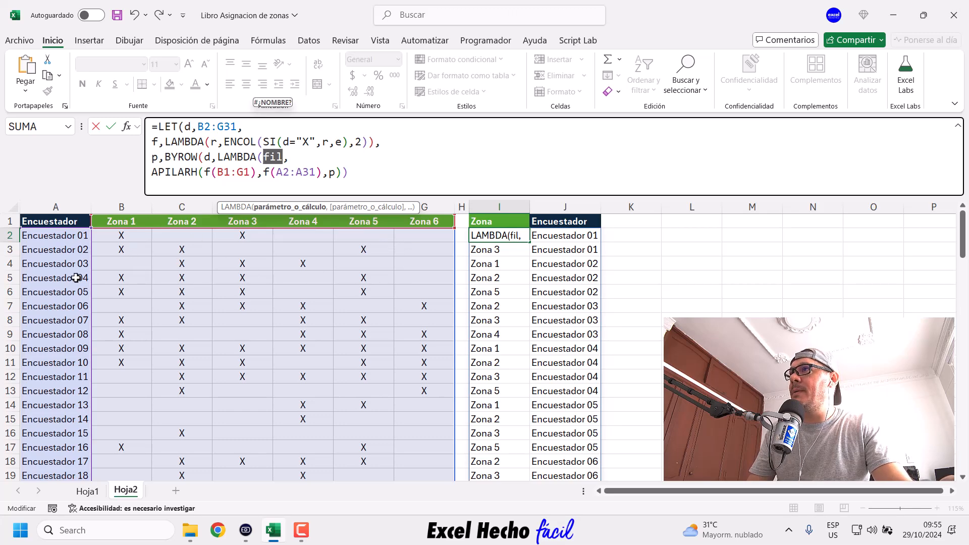
{"action": "left_click", "coordinate": [291, 159]}
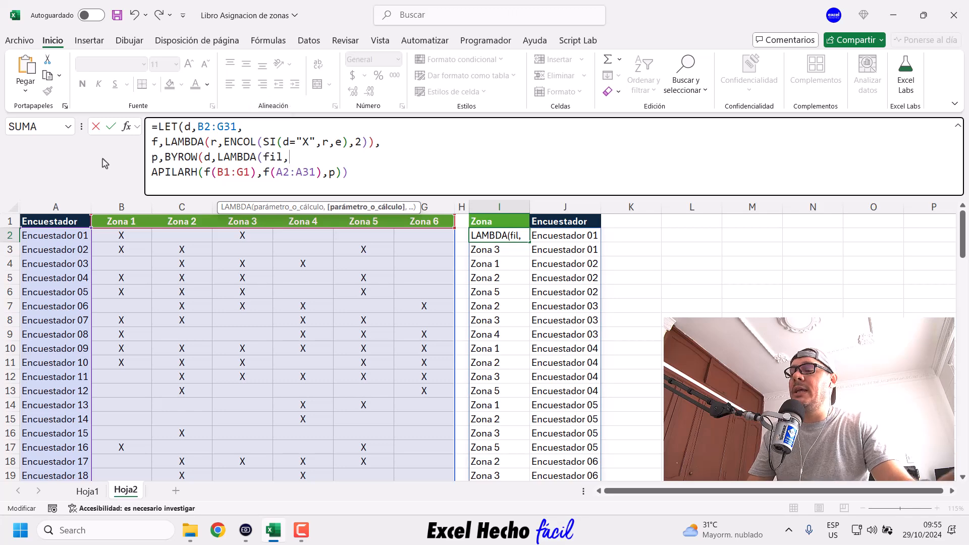
{"action": "type", "text": "fil"}
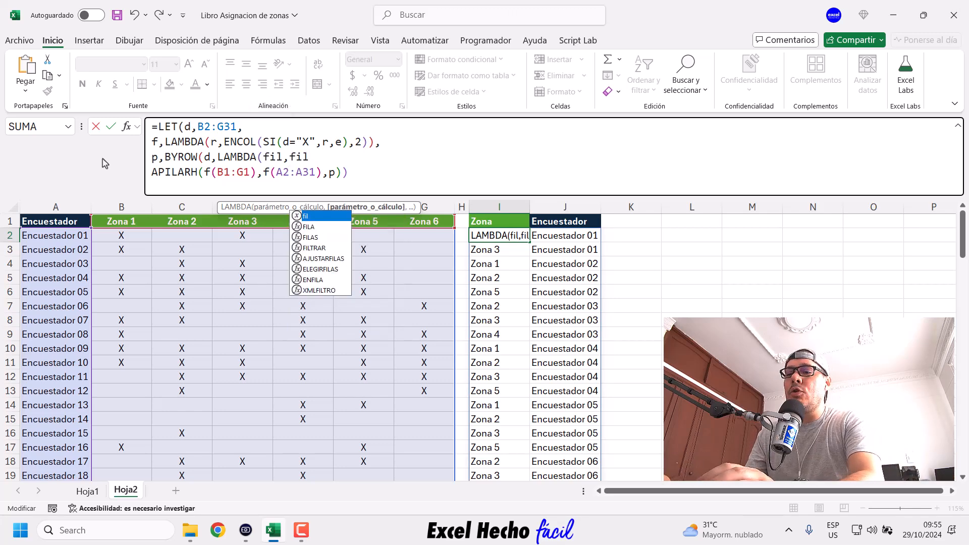
{"action": "type", "text": "=\"x"}
{"action": "key", "text": "BackSpace"}
{"action": "type", "text": "X\""}
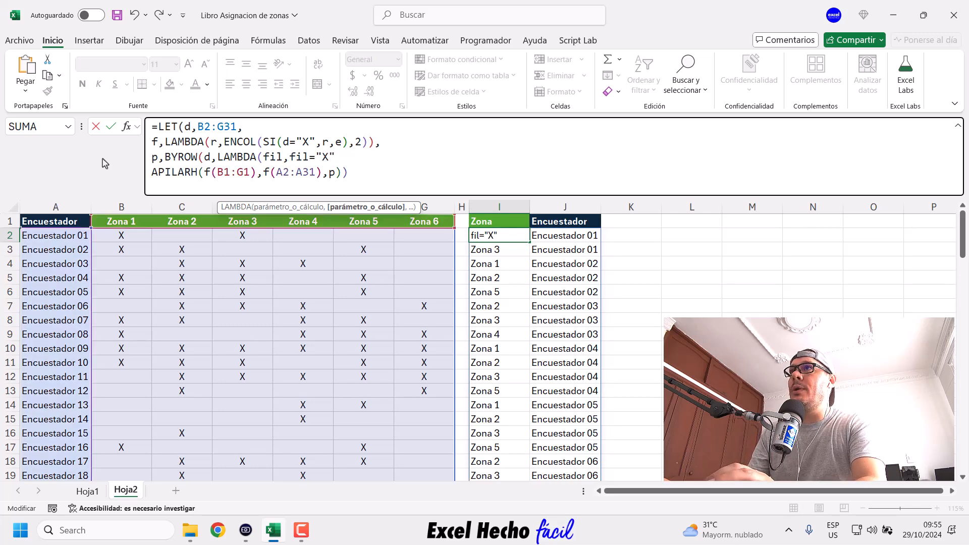
Evaluate the fil="X" comparison with the range B3:G3 in place of fil, and restore fil in the formula
{"action": "left_click_drag", "start_coordinate": [290, 157], "coordinate": [337, 157]}
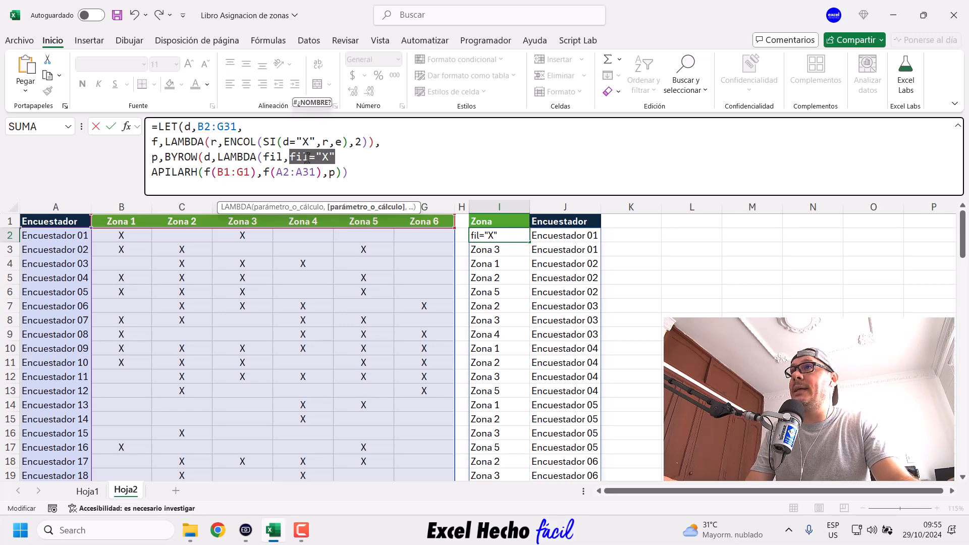
{"action": "left_click_drag", "start_coordinate": [308, 158], "coordinate": [292, 159]}
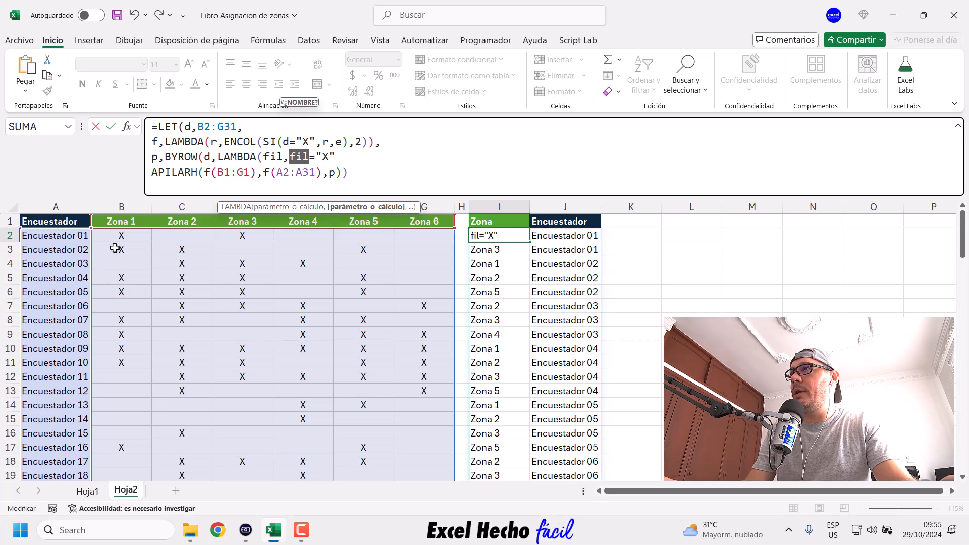
{"action": "left_click_drag", "start_coordinate": [115, 250], "coordinate": [439, 249]}
{"action": "left_click_drag", "start_coordinate": [289, 157], "coordinate": [349, 157]}
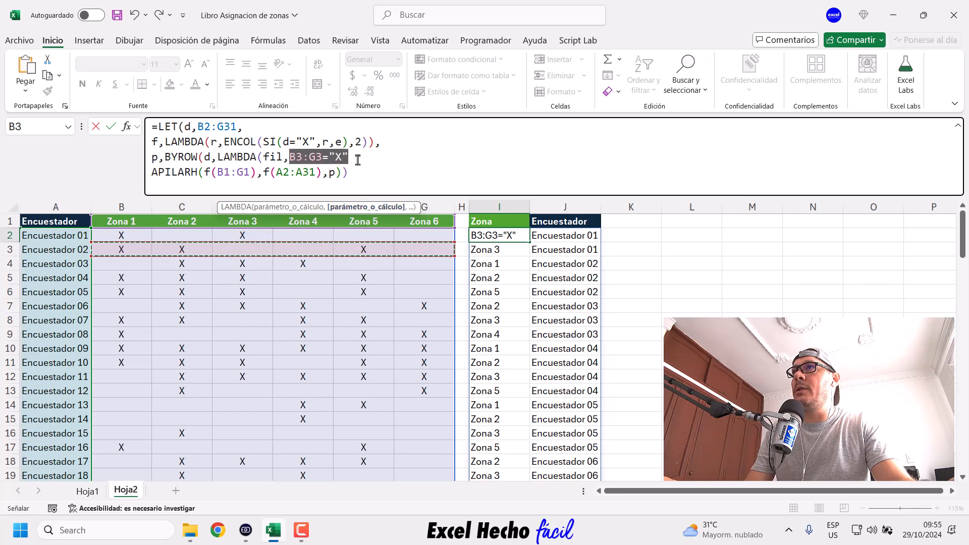
{"action": "key", "text": "F9"}
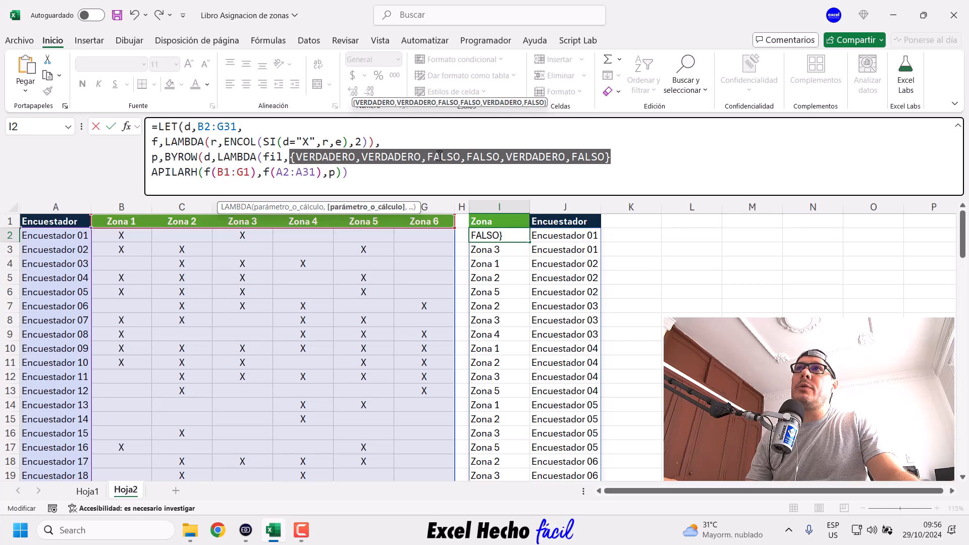
{"action": "key", "text": "ctrl+z"}
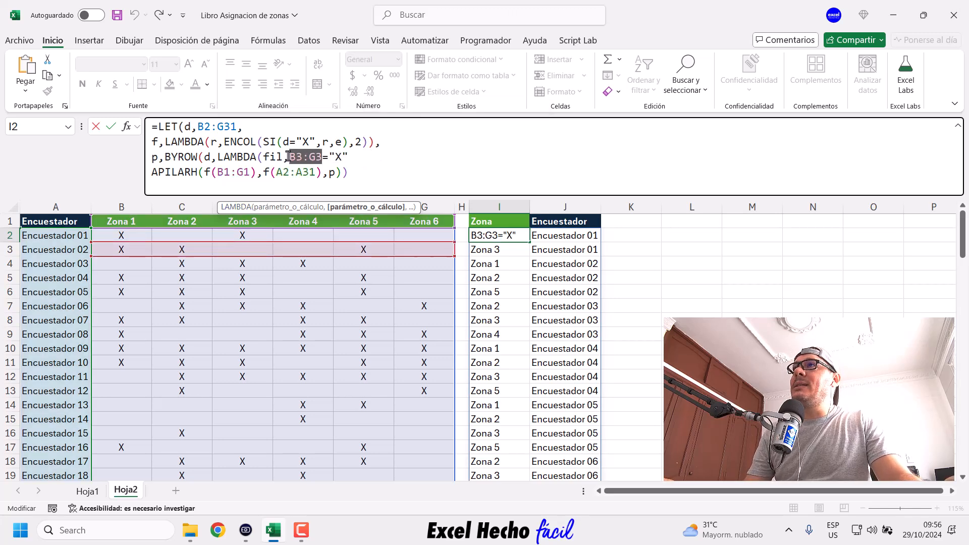
{"action": "type", "text": "fil"}
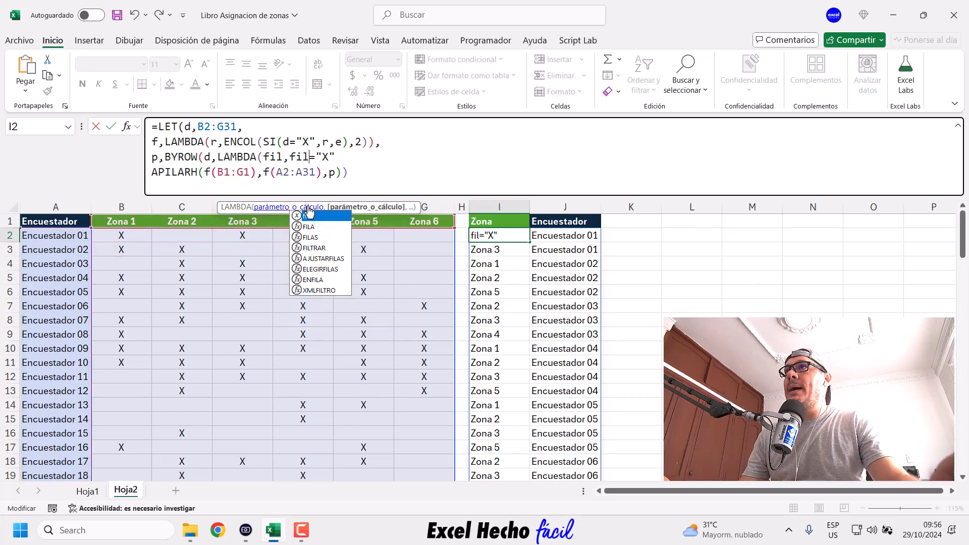
Wrap the fil="X" comparison in a double negation, as --(fil="X")
{"action": "left_click", "coordinate": [291, 161]}
{"action": "type", "text": "--("}
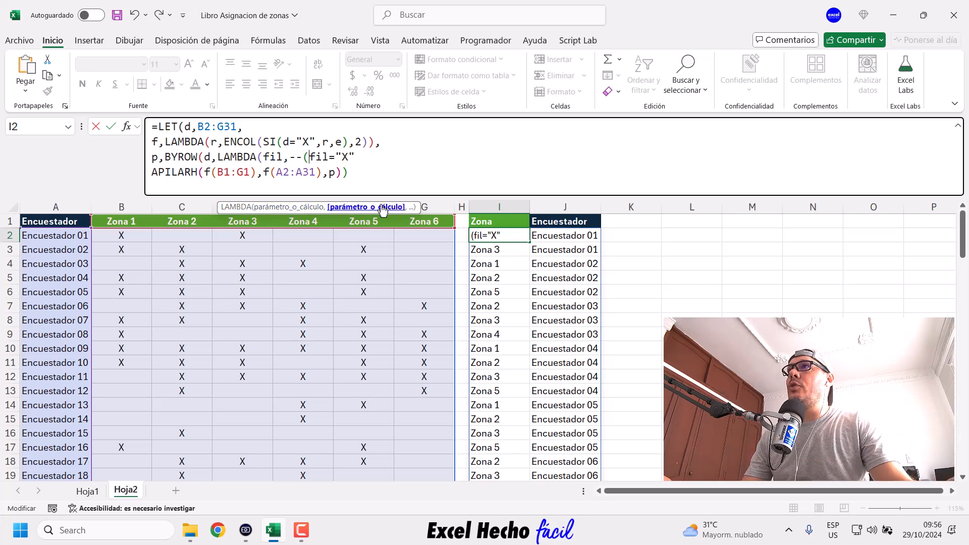
{"action": "type", "text": ")"}
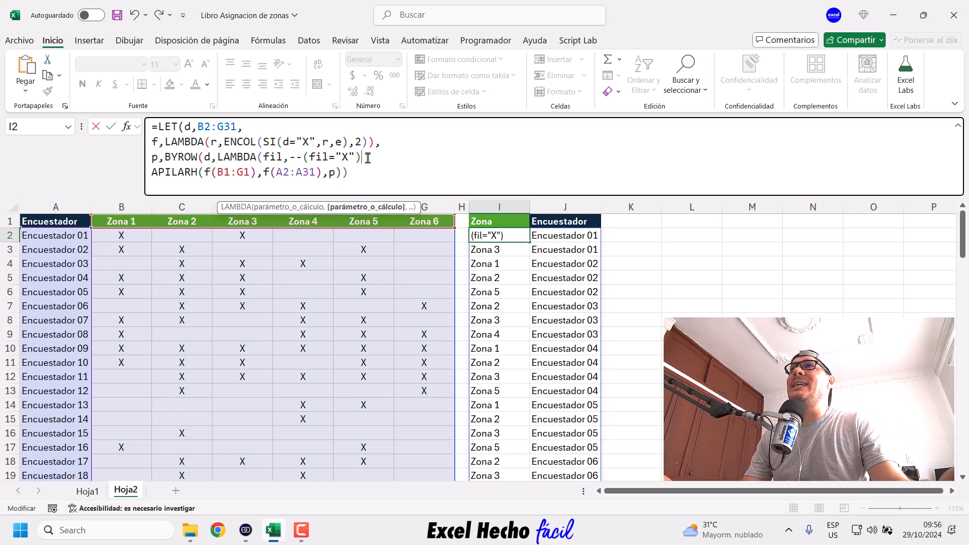
Evaluate the double-negated comparison with B3:G3 in place of fil, inspect the array's elements, and undo the evaluation
{"action": "left_click_drag", "start_coordinate": [360, 159], "coordinate": [307, 157]}
{"action": "left_click_drag", "start_coordinate": [114, 249], "coordinate": [422, 250]}
{"action": "left_click_drag", "start_coordinate": [376, 157], "coordinate": [289, 157]}
{"action": "key", "text": "F9"}
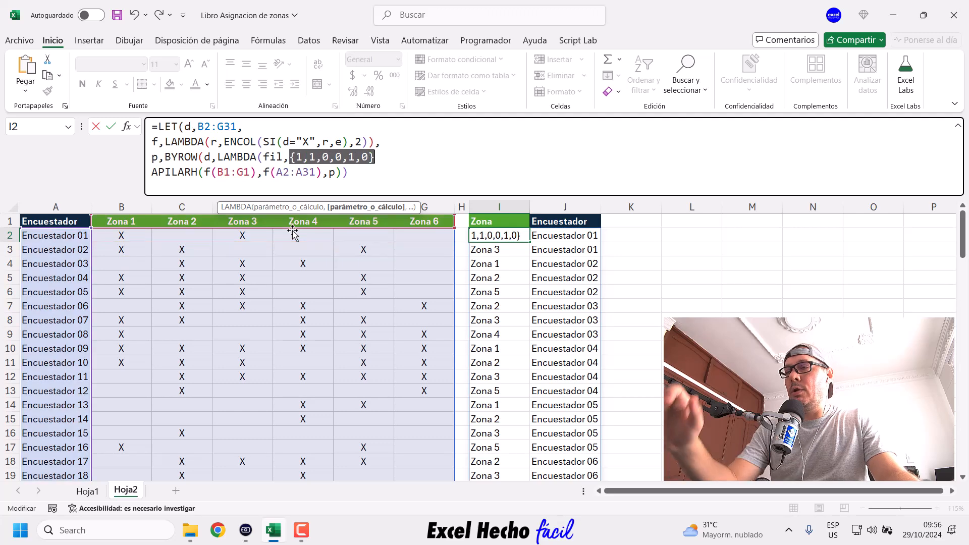
{"action": "double_click", "coordinate": [300, 157]}
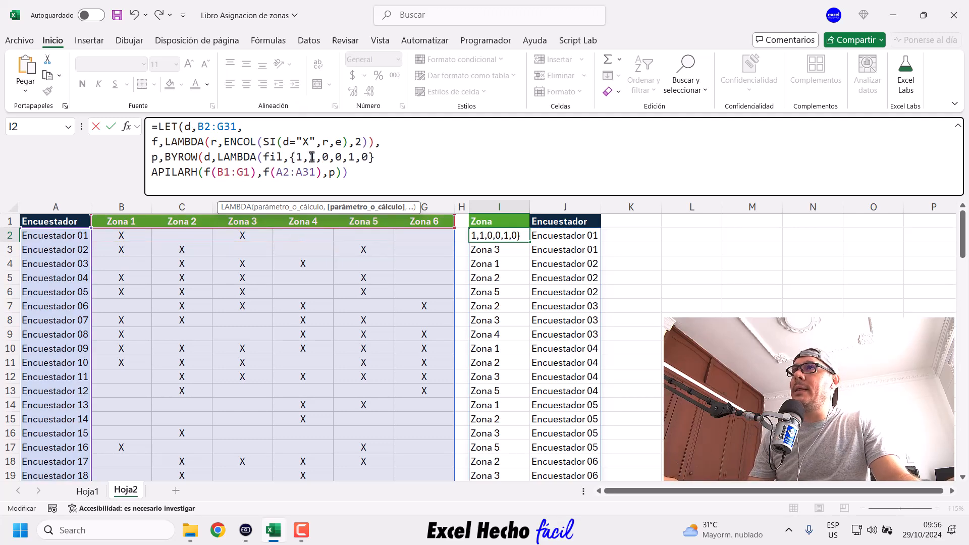
{"action": "double_click", "coordinate": [312, 157]}
{"action": "double_click", "coordinate": [326, 157]}
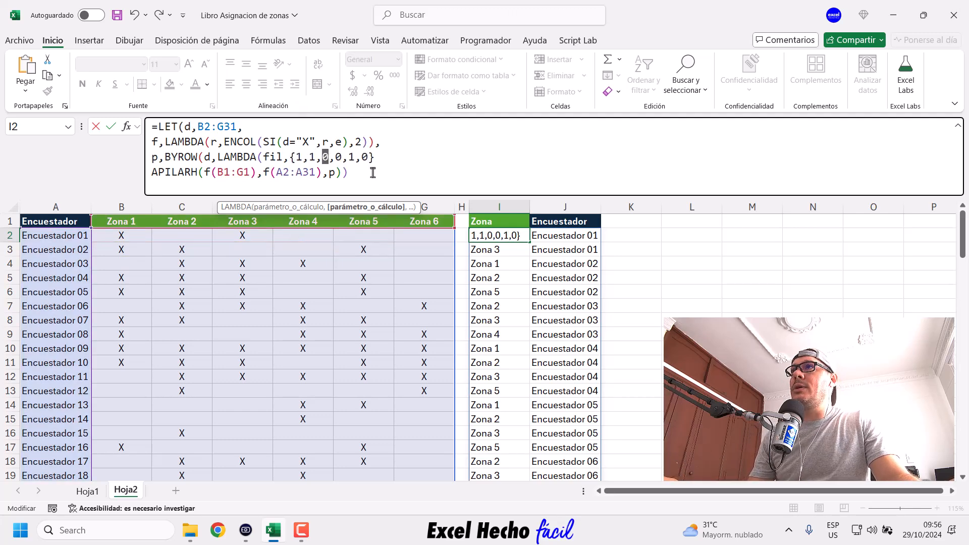
{"action": "key", "text": "ctrl+z"}
Enclose the double-negated comparison inside the LAMBDA in a SUMA function
{"action": "left_click", "coordinate": [298, 176]}
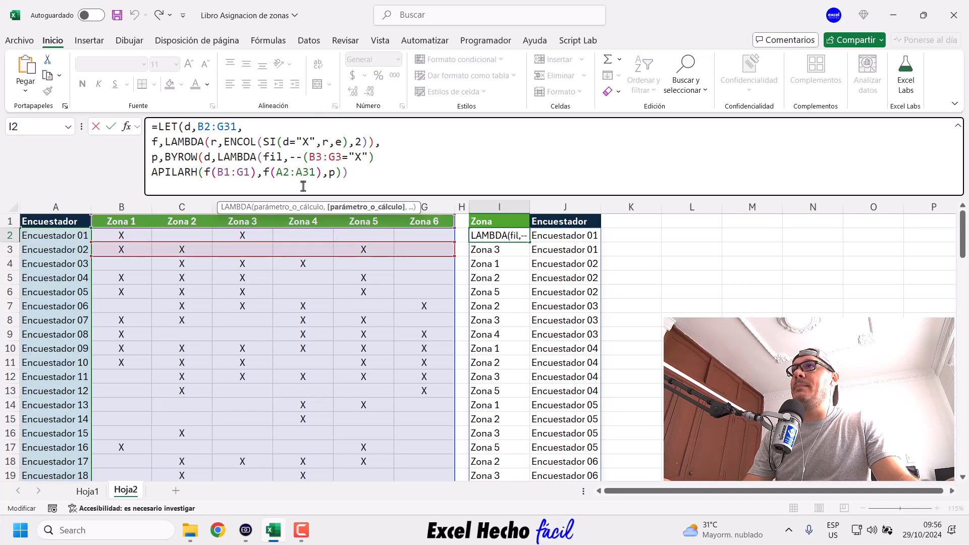
{"action": "type", "text": "sum"}
{"action": "key", "text": "Tab"}
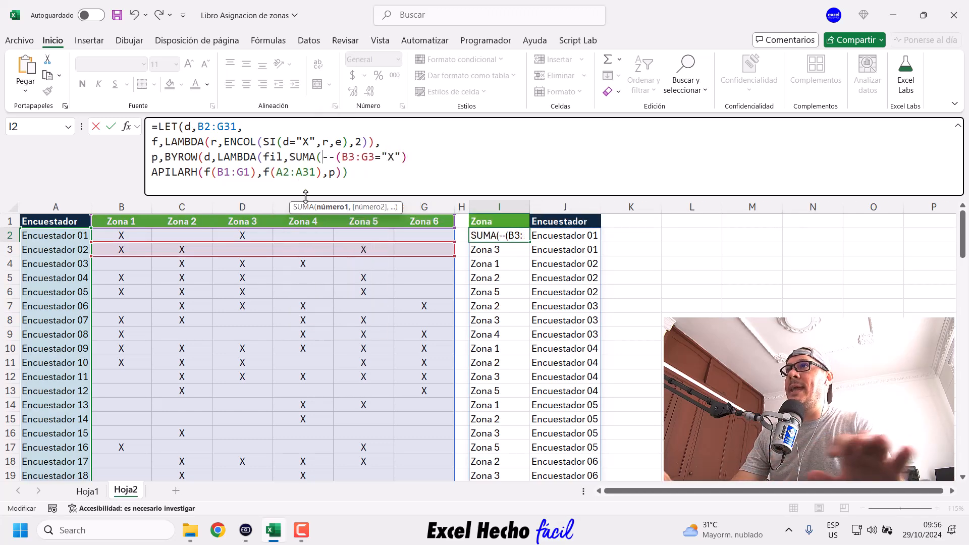
{"action": "left_click", "coordinate": [429, 162]}
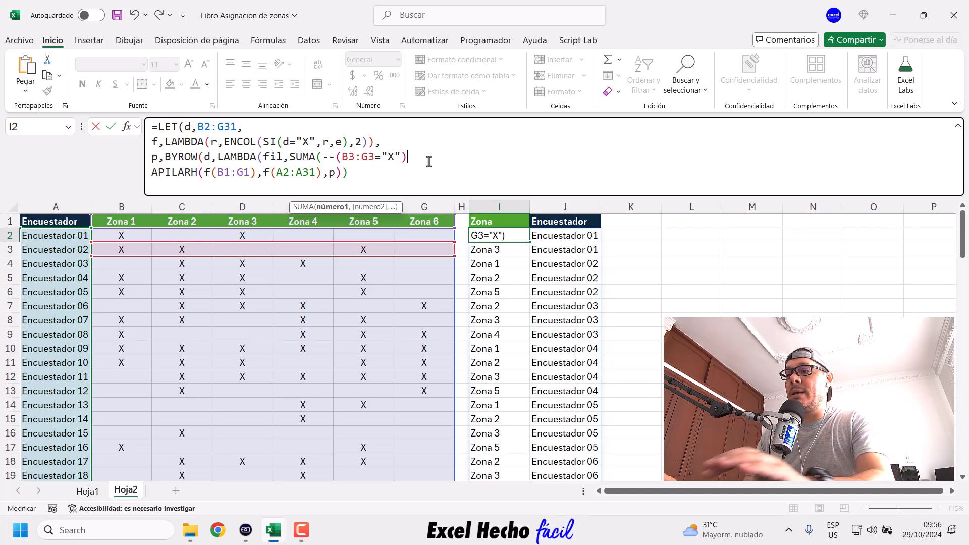
{"action": "type", "text": ")"}
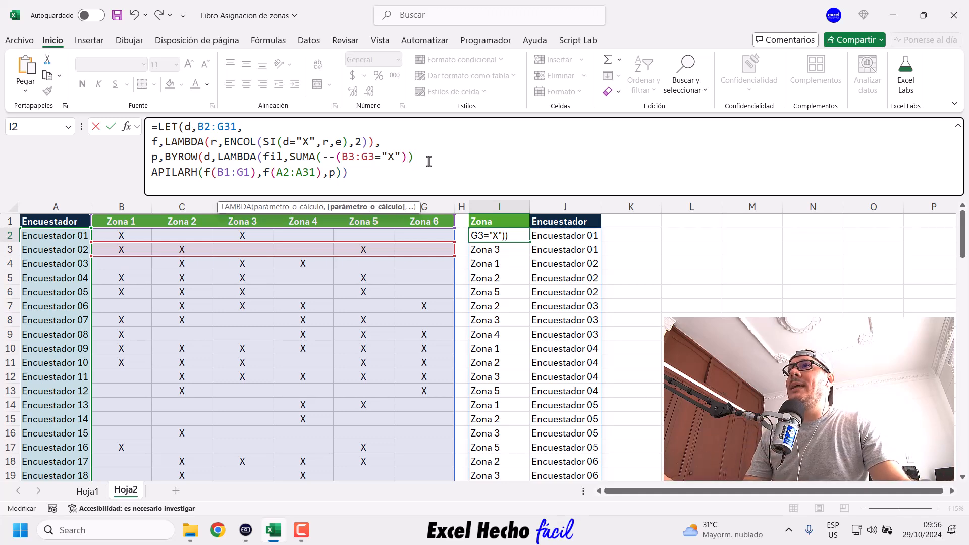
Evaluate the SUMA expression for B3:G3, undo the evaluation, and replace B3:G3 with fil
{"action": "left_click_drag", "start_coordinate": [291, 156], "coordinate": [418, 158]}
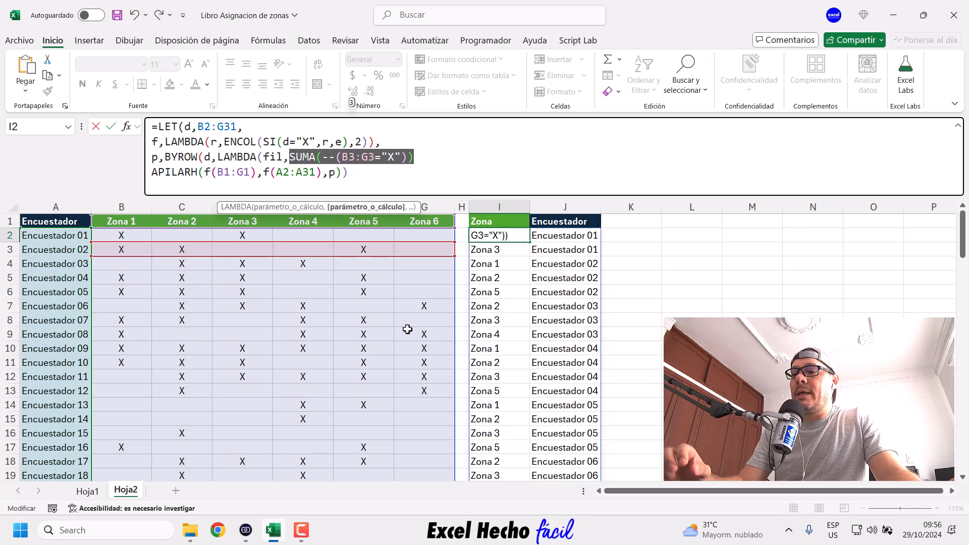
{"action": "type", "text": "3"}
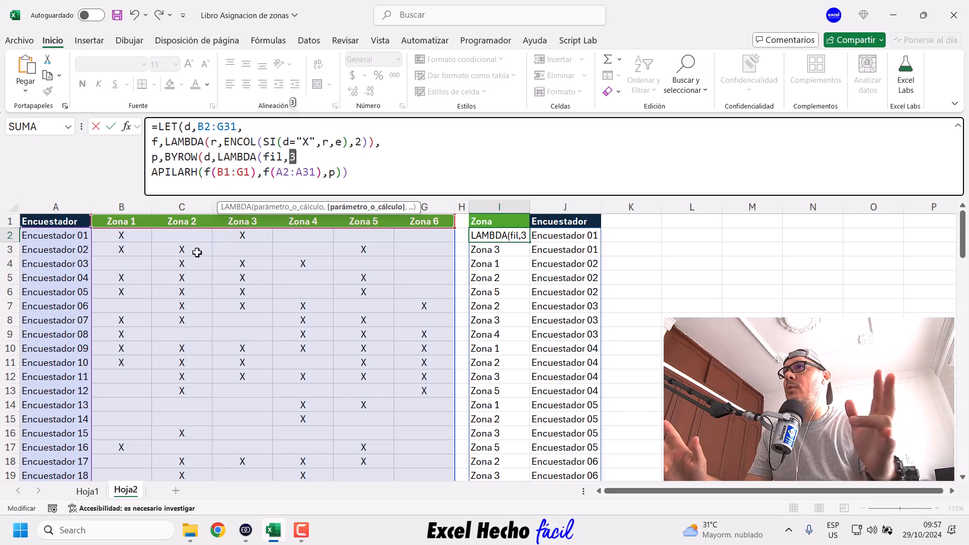
{"action": "key", "text": "ctrl+z"}
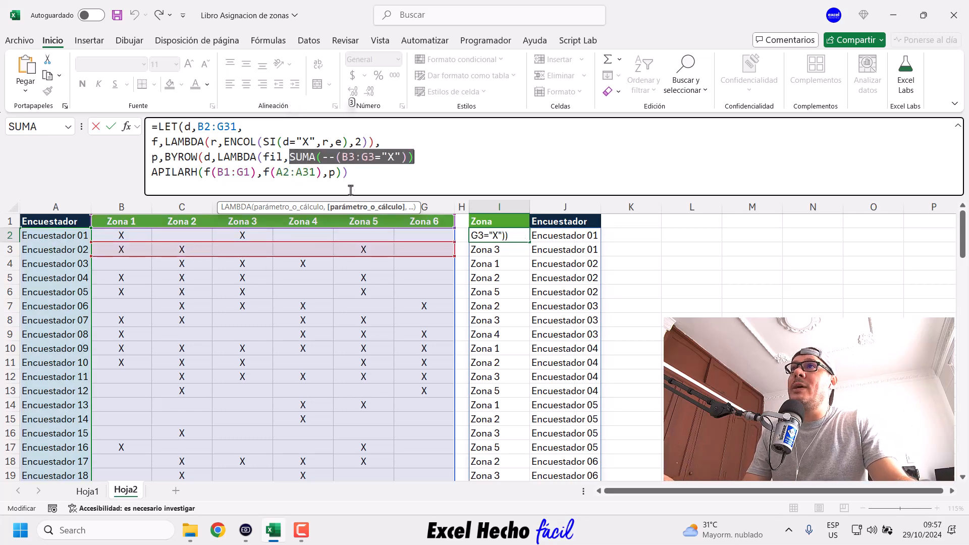
{"action": "left_click_drag", "start_coordinate": [374, 157], "coordinate": [342, 157]}
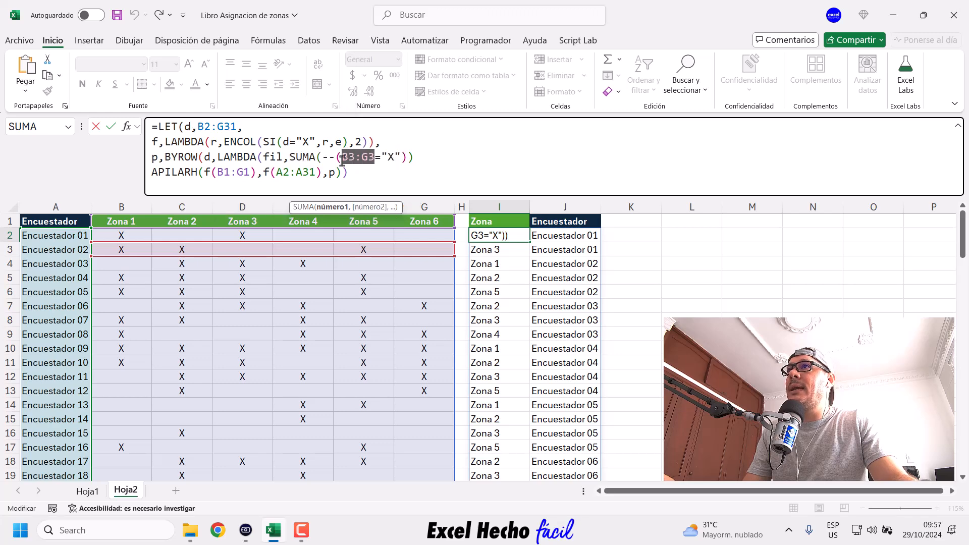
{"action": "type", "text": "fil"}
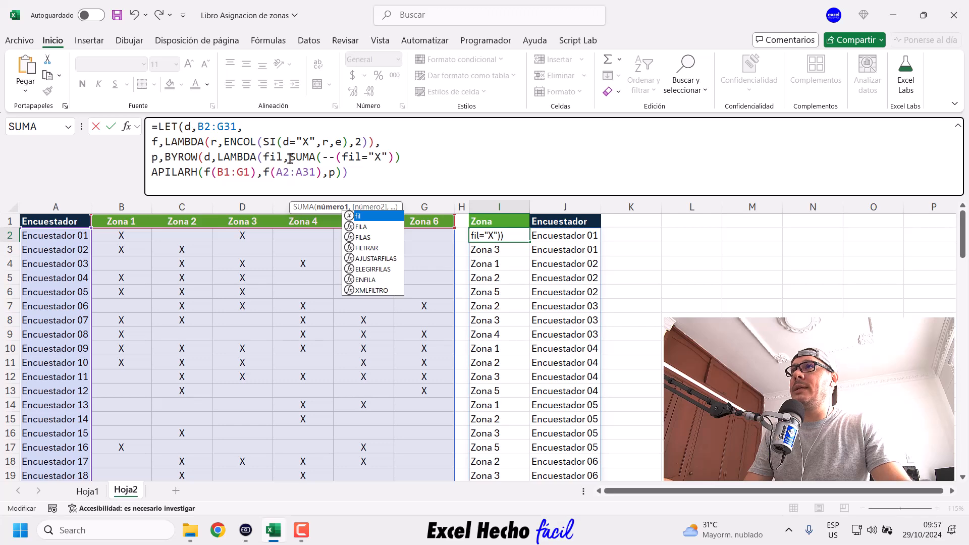
Close the LAMBDA and BYROW functions after SUMA(--(fil="X")) and end p's definition with a comma before APILARH
{"action": "left_click_drag", "start_coordinate": [290, 158], "coordinate": [401, 157]}
{"action": "left_click", "coordinate": [409, 156]}
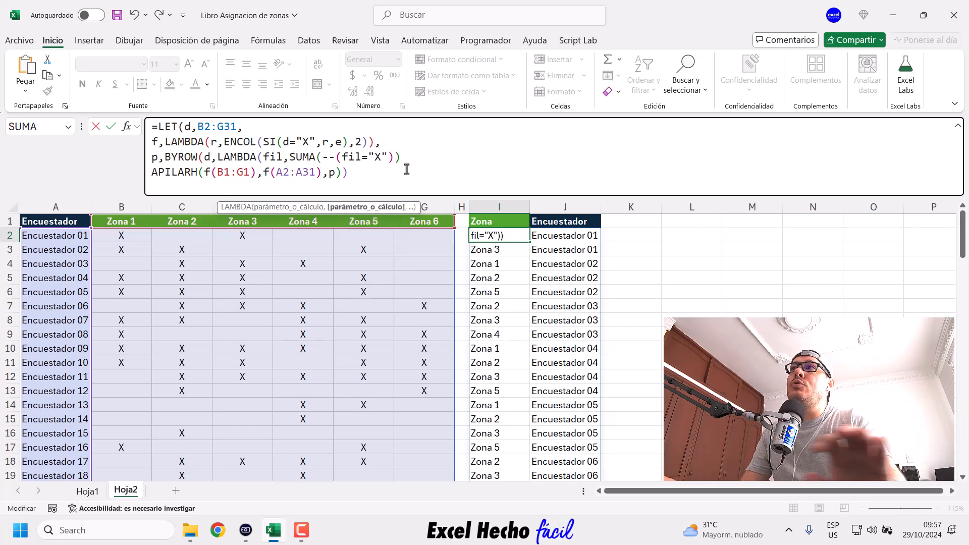
{"action": "type", "text": ")"}
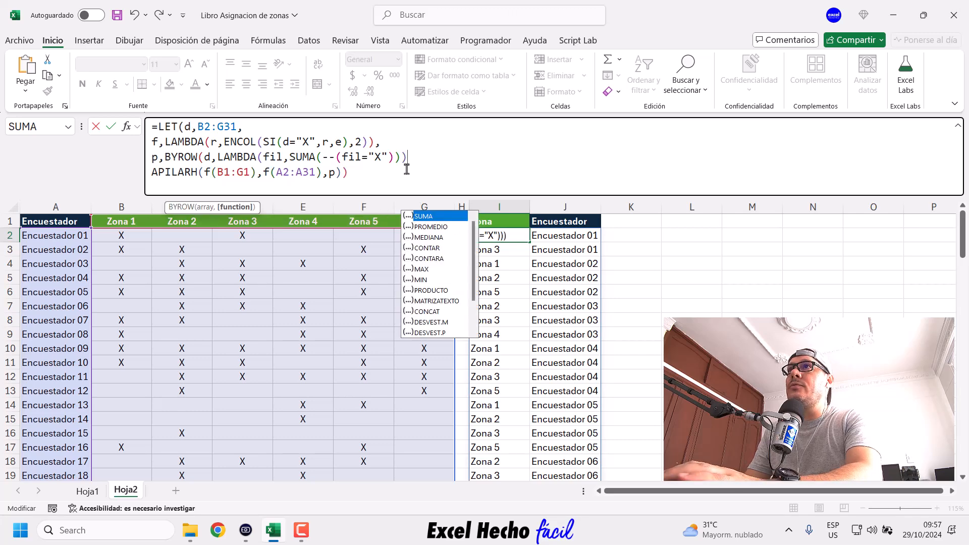
{"action": "type", "text": "),"}
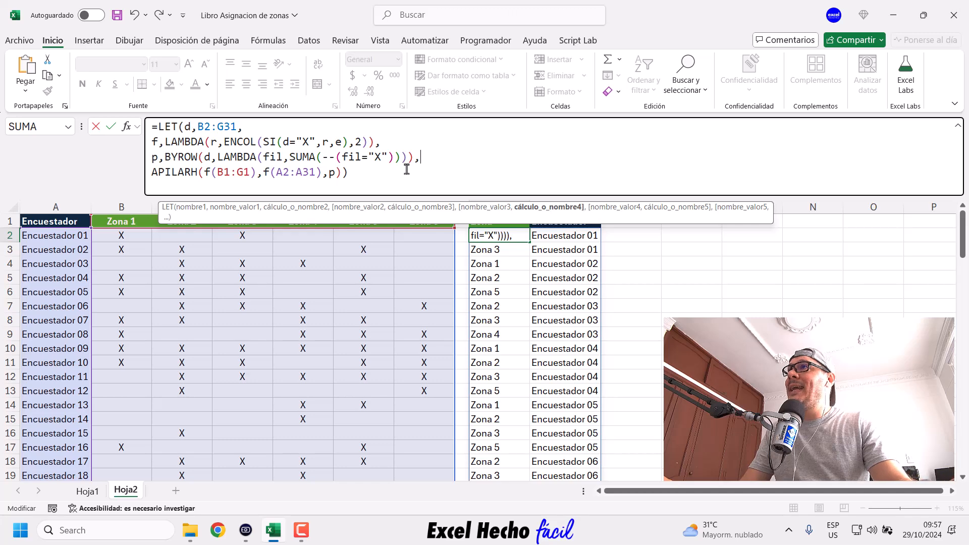
{"action": "left_click", "coordinate": [160, 162]}
{"action": "double_click", "coordinate": [333, 173]}
{"action": "left_click", "coordinate": [354, 172]}
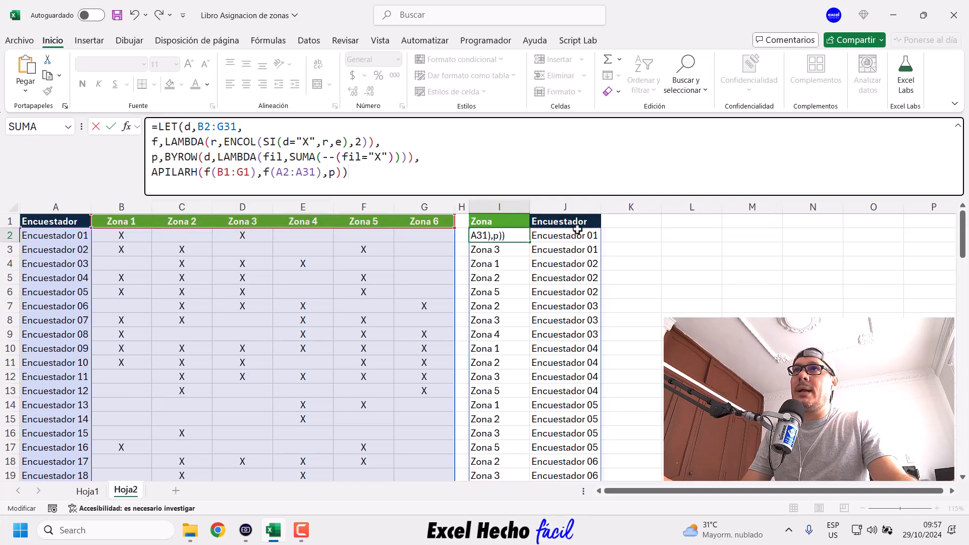
Commit the LET formula in I2 with the per-row X counts stacked, and check the counts against the marks in rows 2 to 5
{"action": "key", "text": "Return"}
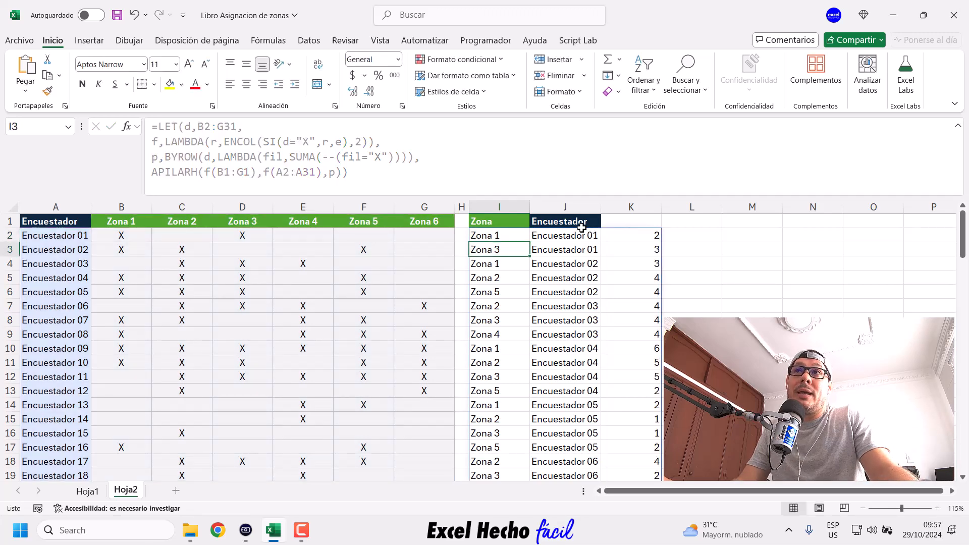
{"action": "left_click", "coordinate": [632, 236]}
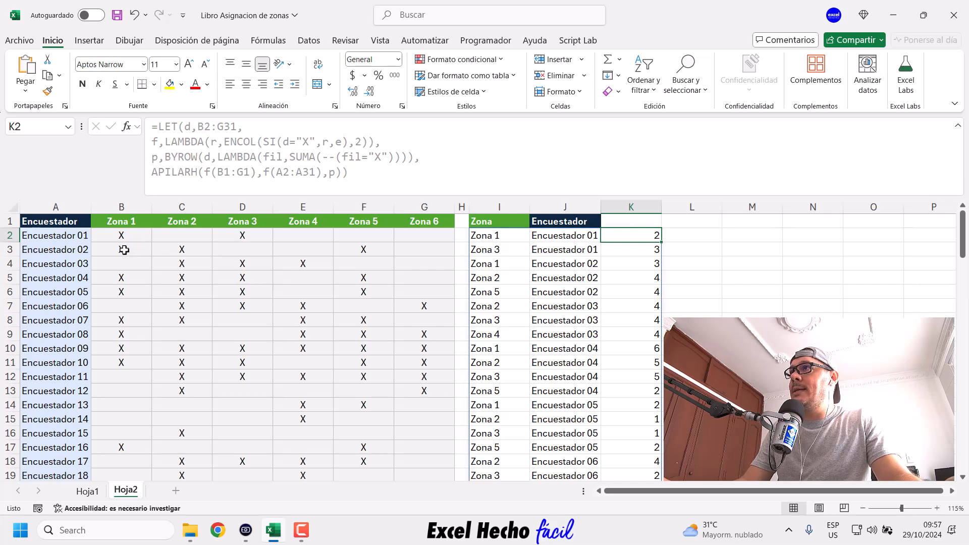
{"action": "left_click_drag", "start_coordinate": [120, 251], "coordinate": [418, 251]}
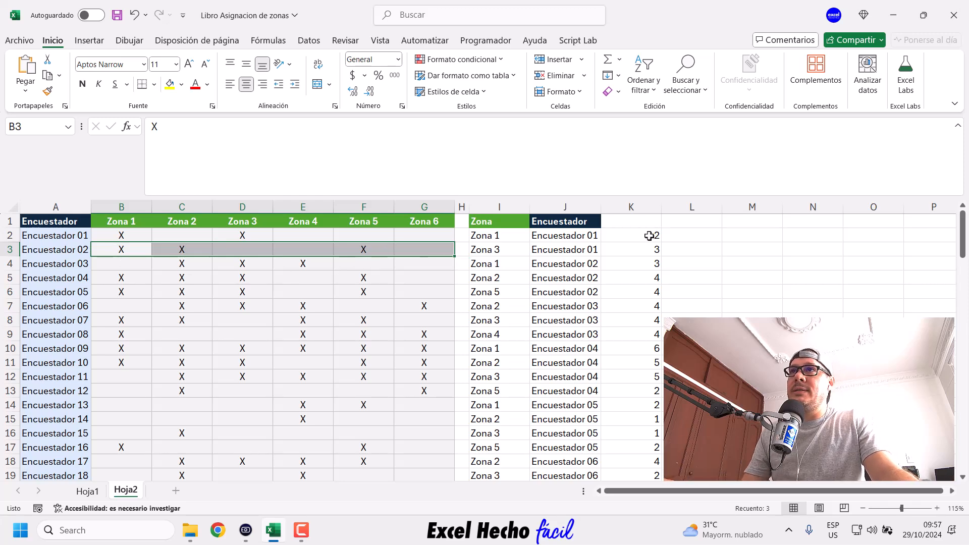
{"action": "left_click", "coordinate": [8, 249]}
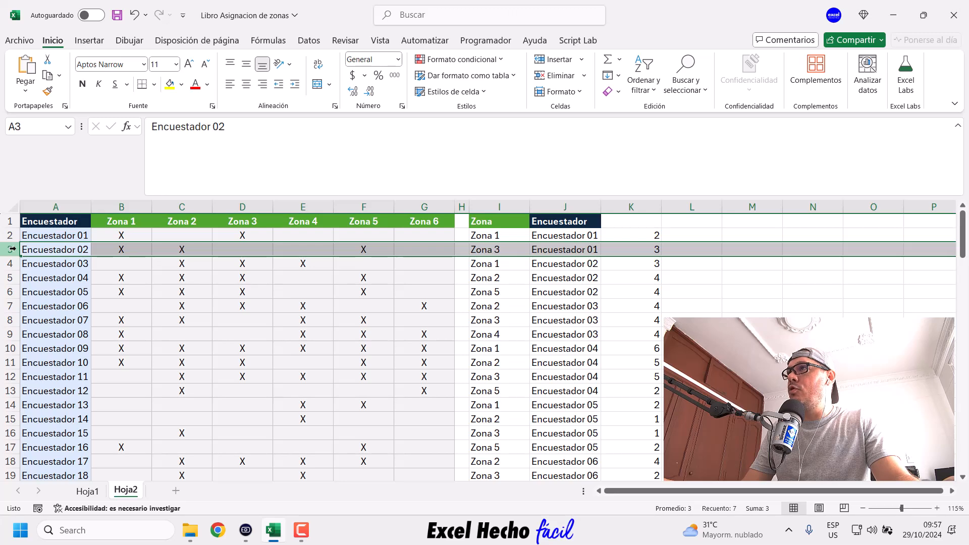
{"action": "left_click", "coordinate": [640, 248]}
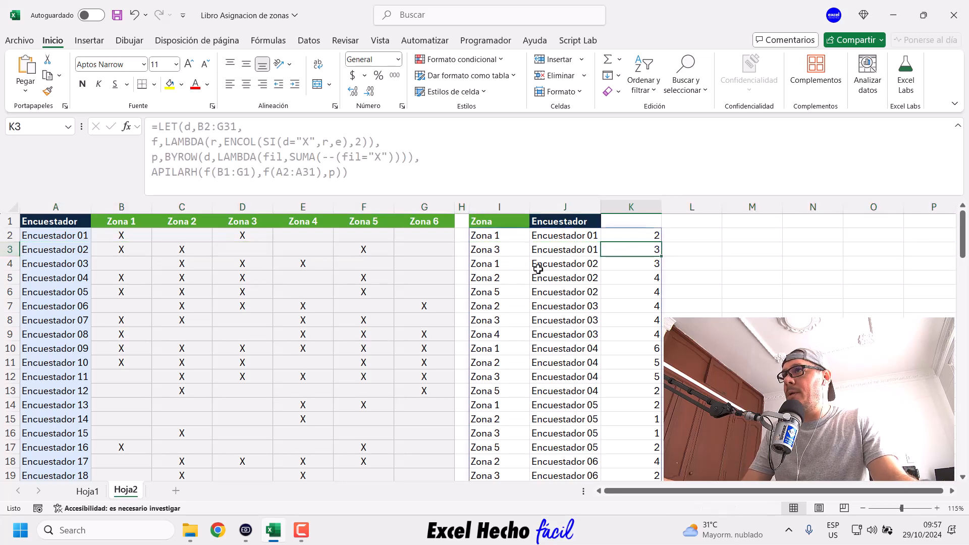
{"action": "left_click", "coordinate": [10, 263]}
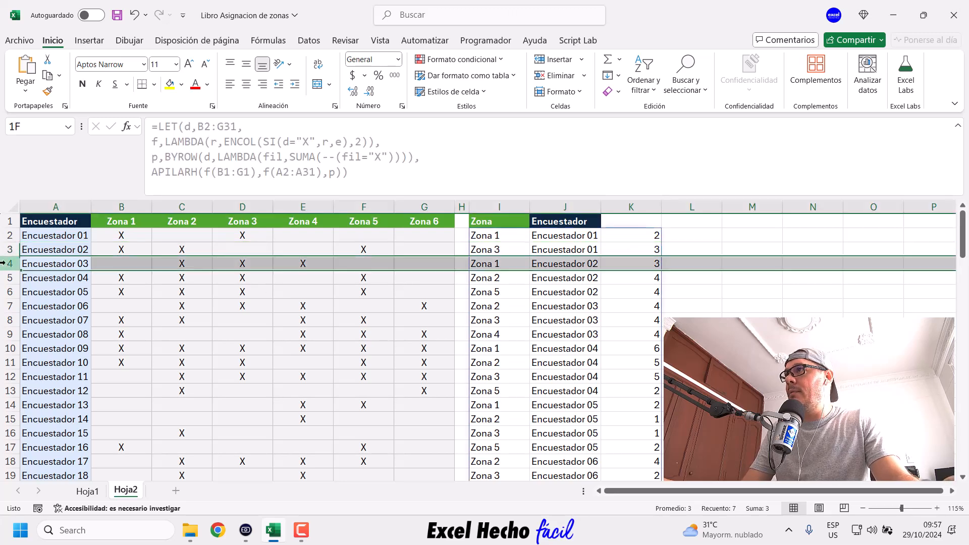
{"action": "left_click", "coordinate": [648, 263]}
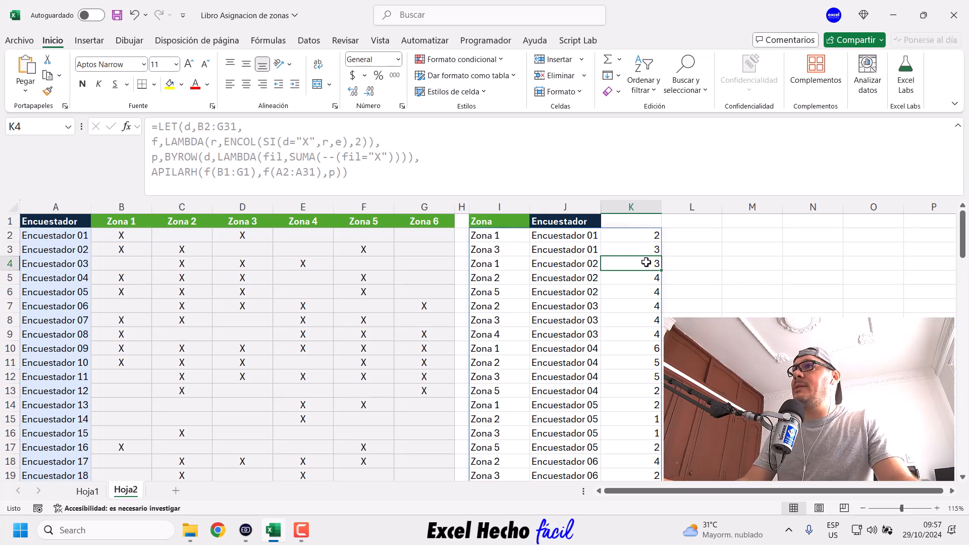
{"action": "left_click", "coordinate": [10, 277]}
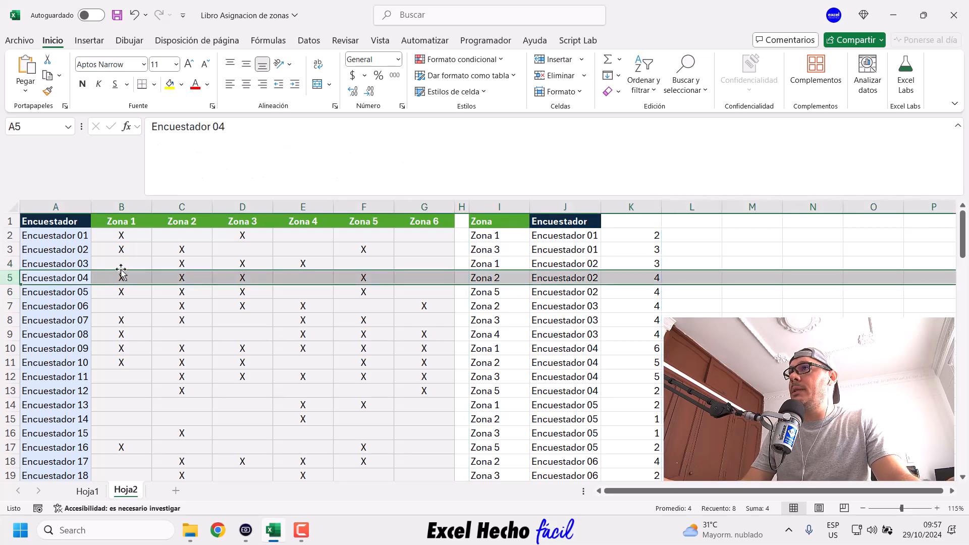
{"action": "left_click", "coordinate": [633, 278]}
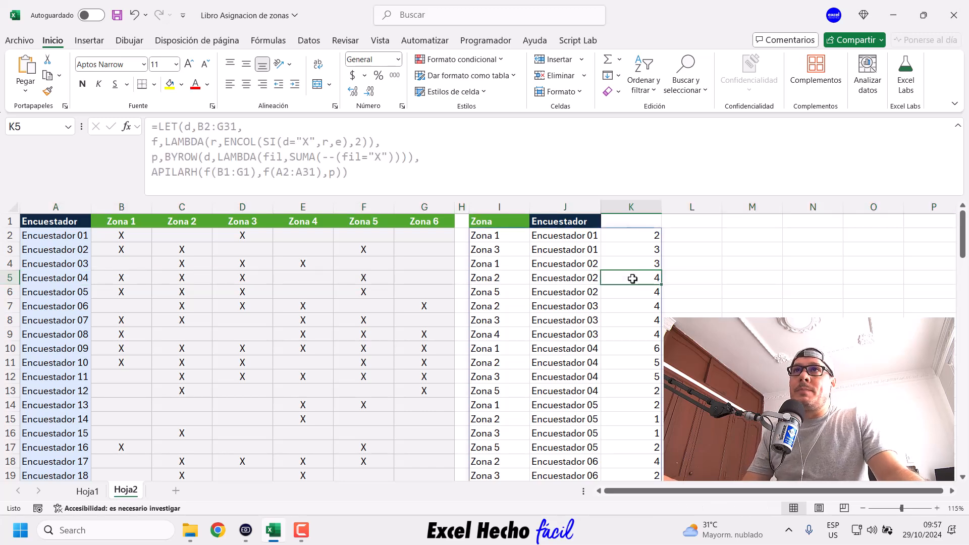
Examine the stacked count column from K2 down, checking where its values end relative to the last surveyor in row 31
{"action": "left_click", "coordinate": [635, 222]}
{"action": "left_click", "coordinate": [634, 236]}
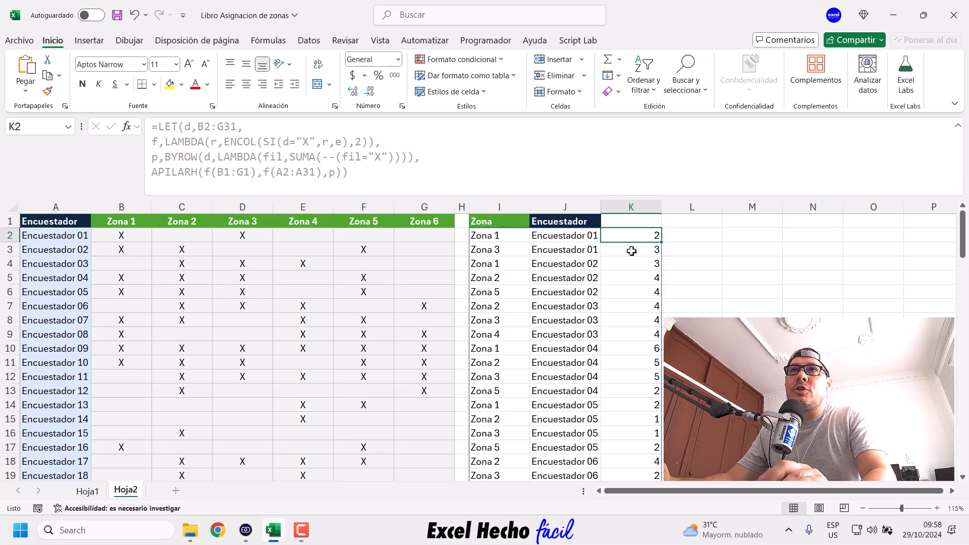
{"action": "key", "text": "ctrl+shift+Down"}
{"action": "scroll", "coordinate": [631, 251], "scroll_direction": "up", "scroll_amount": 20}
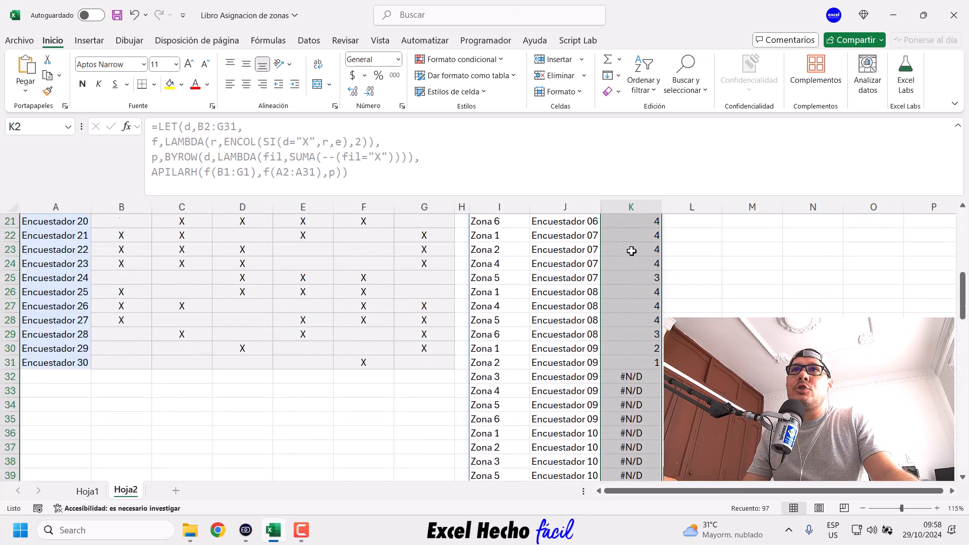
{"action": "left_click", "coordinate": [634, 405]}
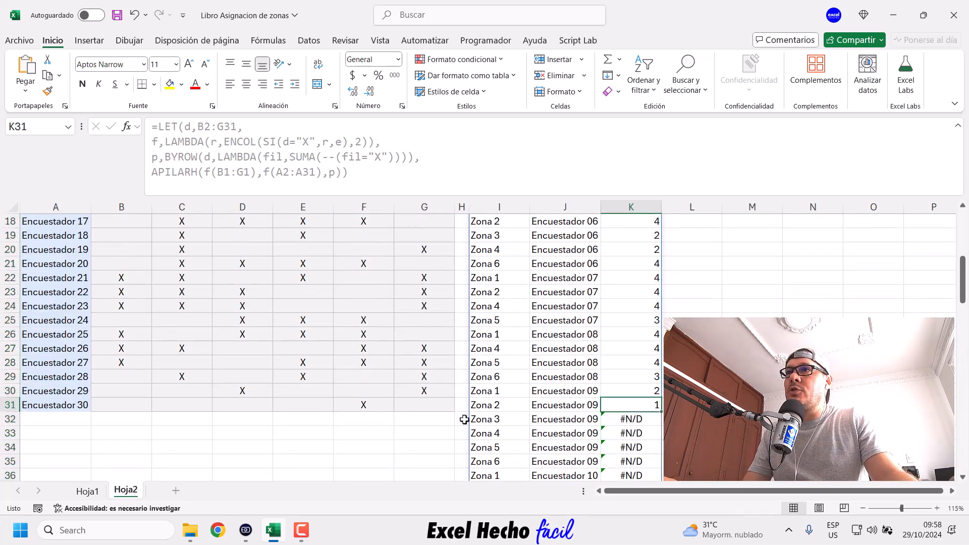
{"action": "scroll", "coordinate": [643, 400], "scroll_direction": "up", "scroll_amount": 6}
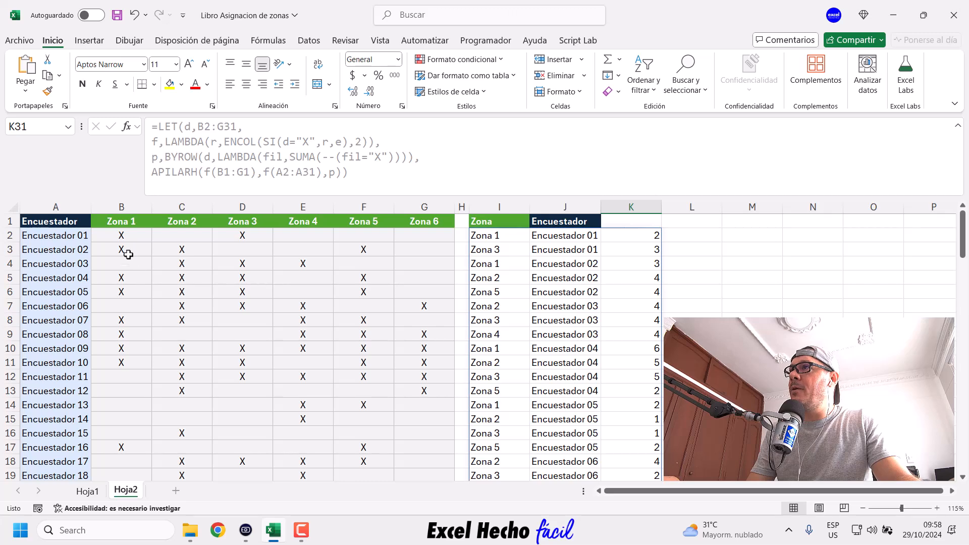
{"action": "left_click", "coordinate": [630, 237]}
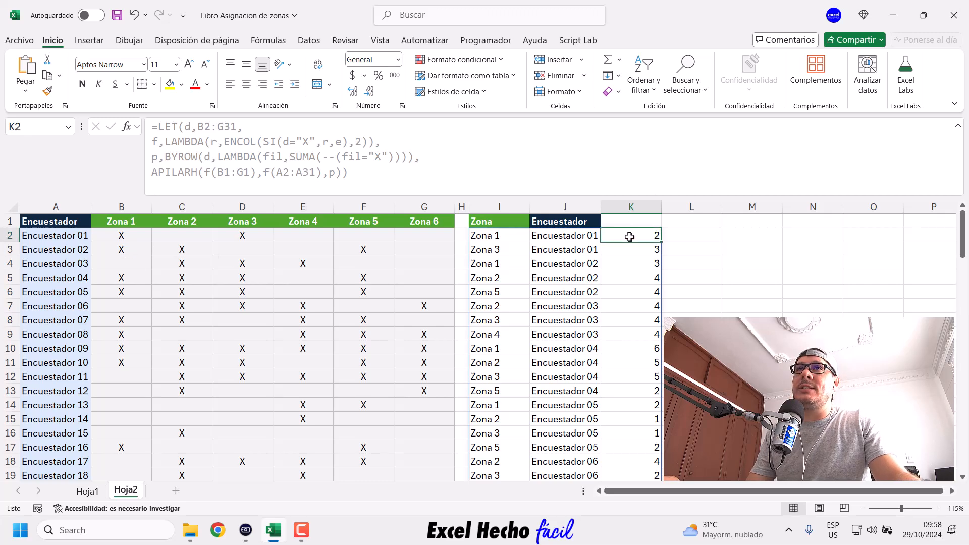
Extend the p calculation in the I2 LET formula by adding MATRIZALEAT(30,6) to the BYROW sum
{"action": "left_click", "coordinate": [492, 232]}
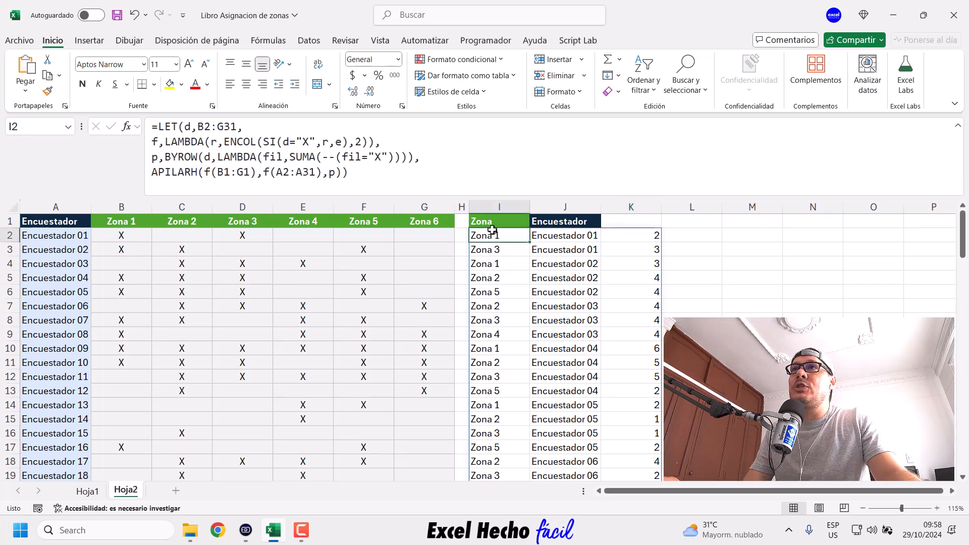
{"action": "left_click", "coordinate": [346, 167]}
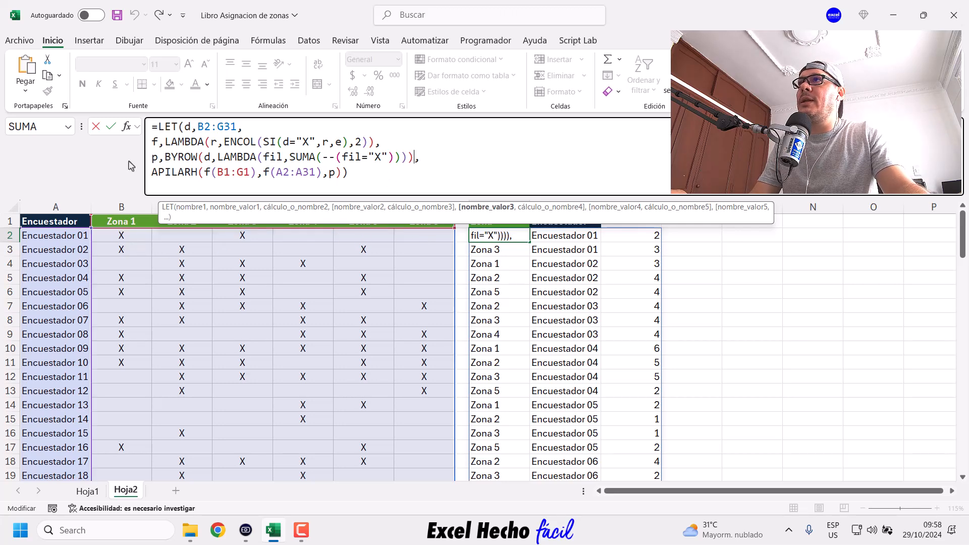
{"action": "type", "text": "+matri"}
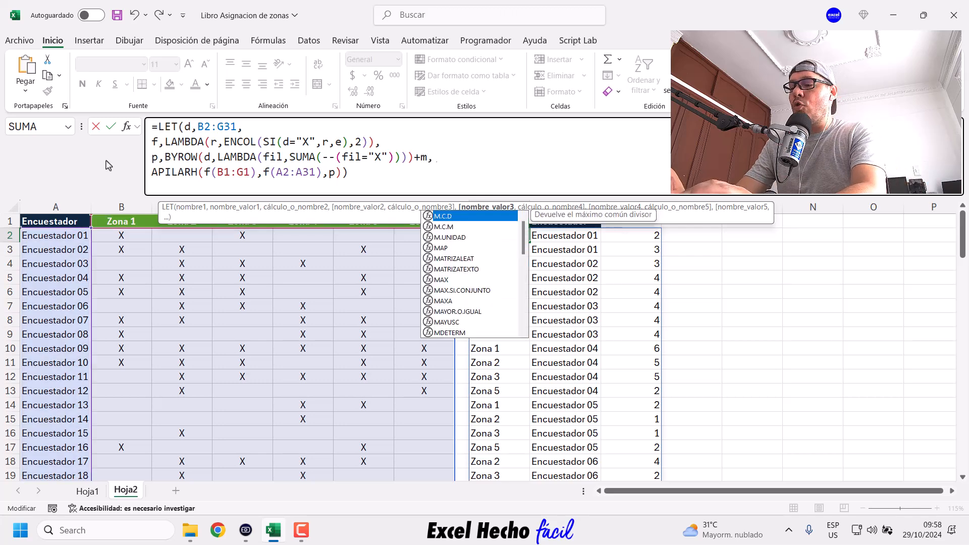
{"action": "key", "text": "Tab"}
{"action": "type", "text": ")"}
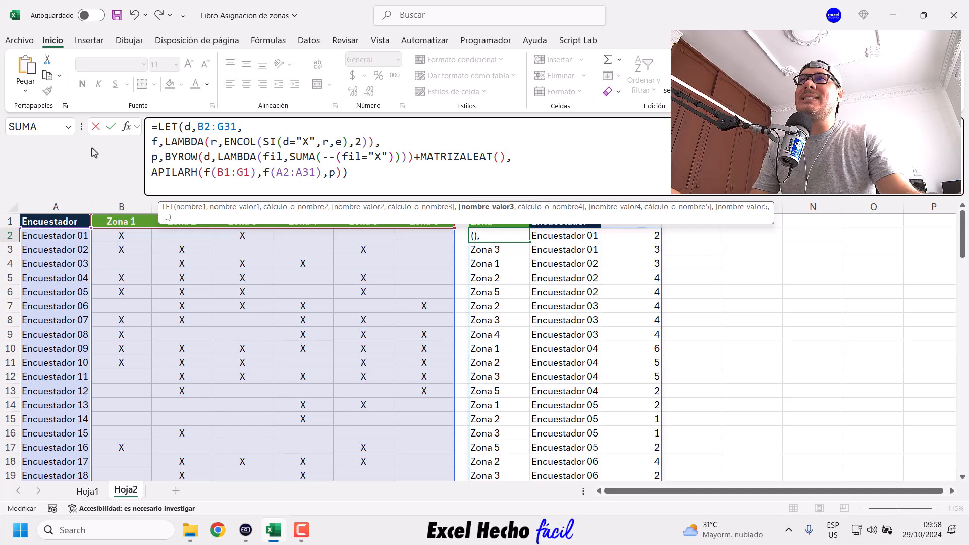
{"action": "left_click", "coordinate": [499, 156]}
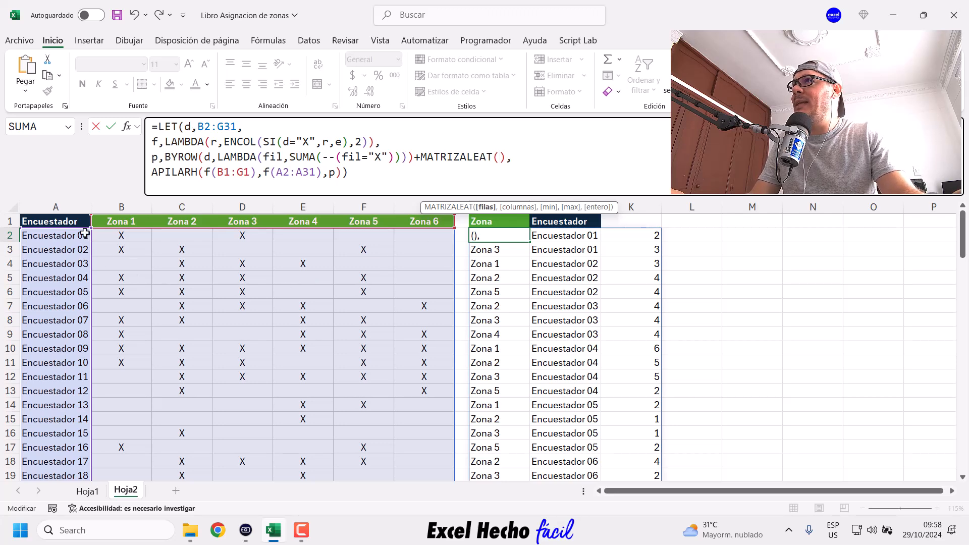
{"action": "type", "text": "30"}
{"action": "type", "text": ",6"}
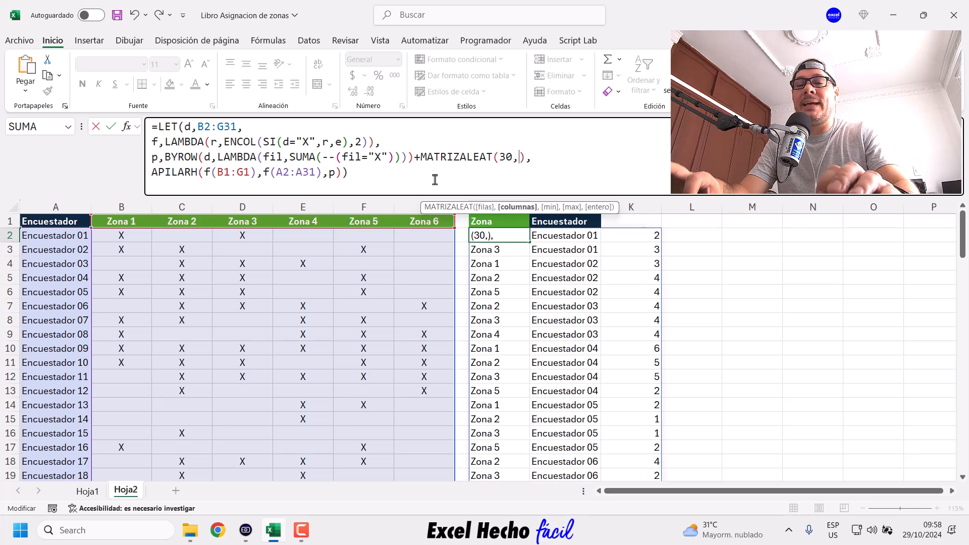
{"action": "left_click", "coordinate": [434, 180]}
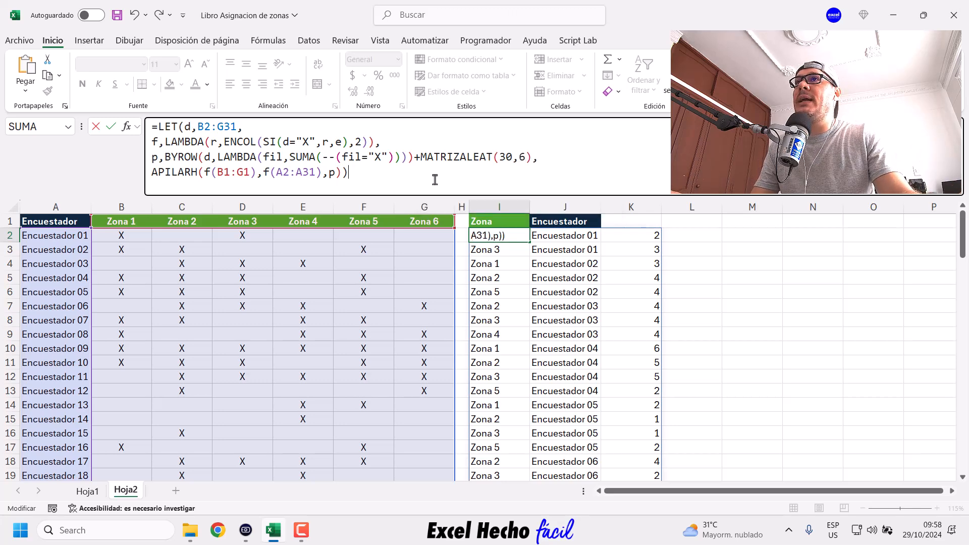
{"action": "key", "text": "Return"}
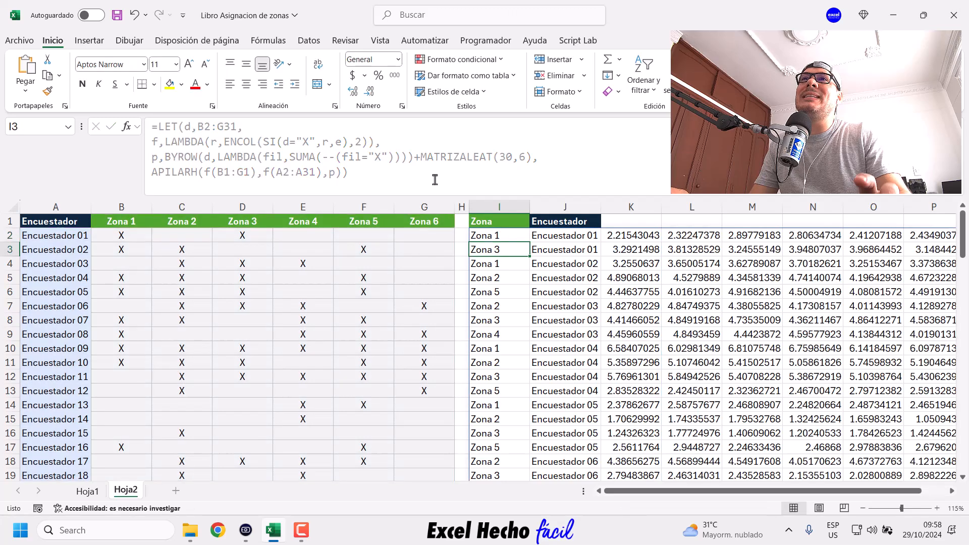
Examine the random decimals across columns K to P from row 2 to row 31, comparing the last row with its X mark in F31
{"action": "left_click", "coordinate": [638, 236]}
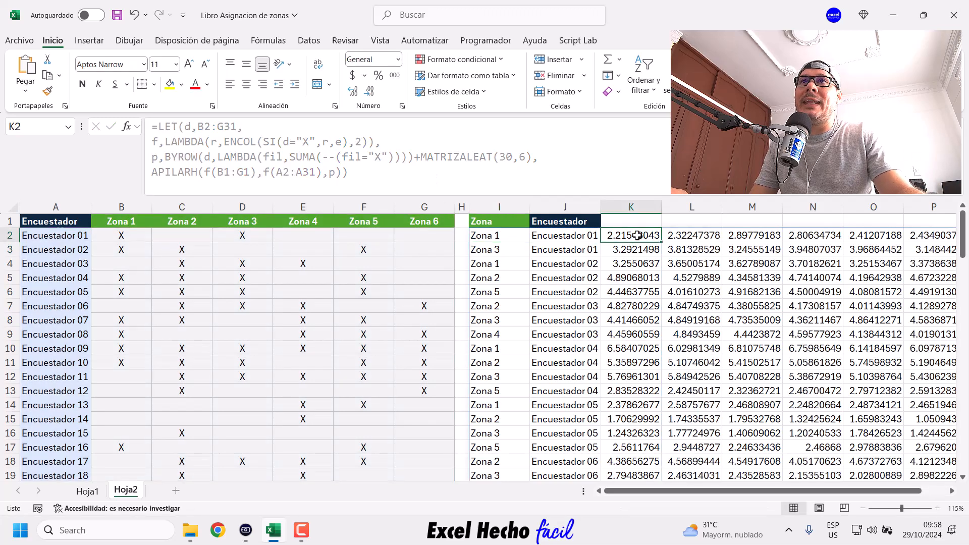
{"action": "left_click_drag", "start_coordinate": [638, 236], "coordinate": [952, 235]}
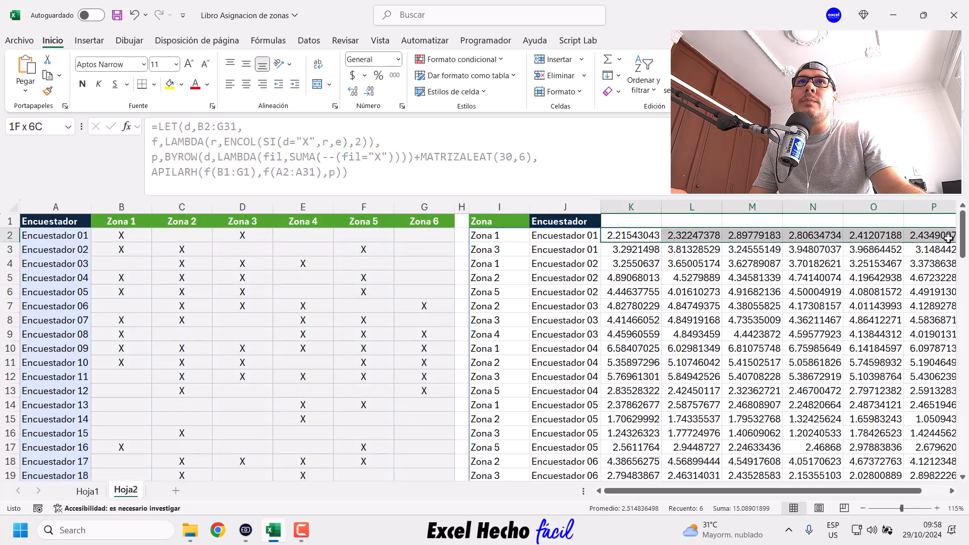
{"action": "scroll", "coordinate": [883, 500], "scroll_direction": "right", "scroll_amount": 1}
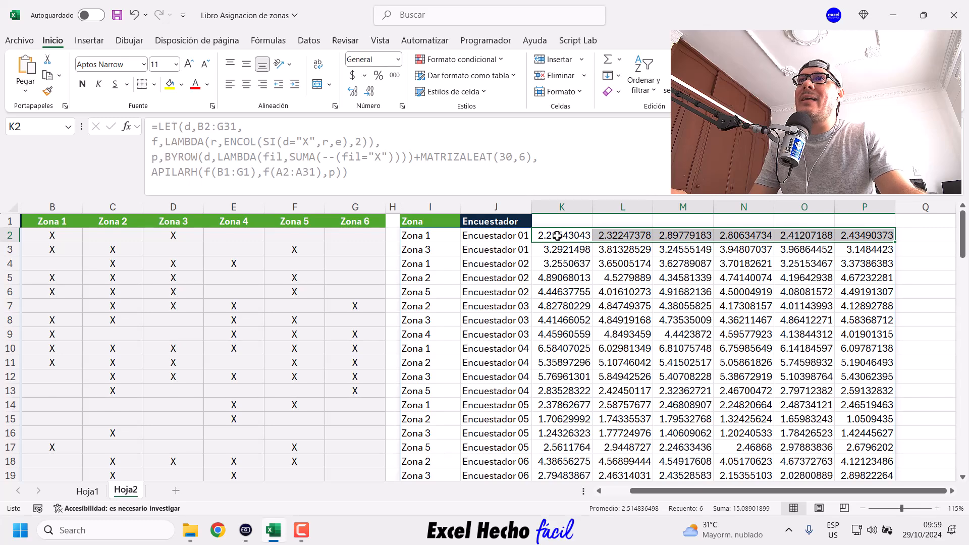
{"action": "scroll", "coordinate": [563, 303], "scroll_direction": "down", "scroll_amount": 6}
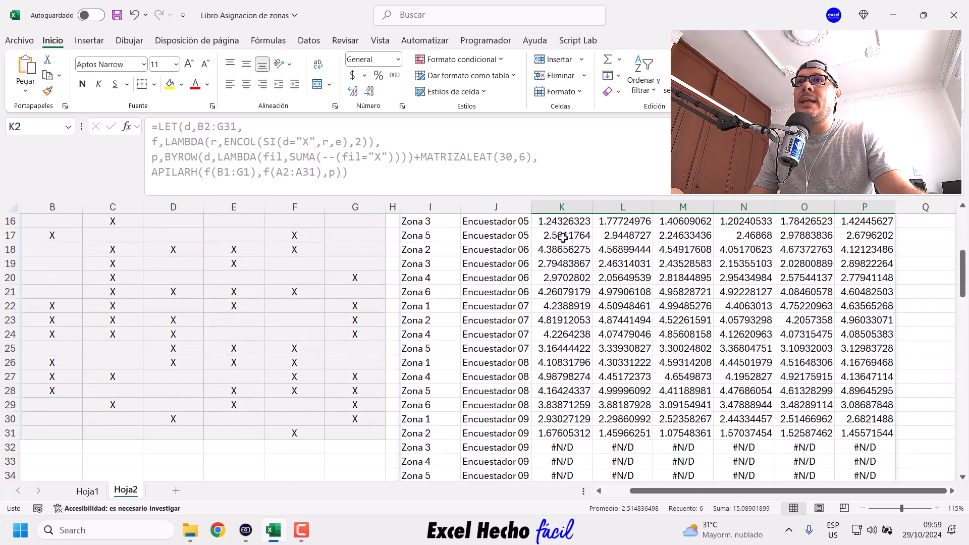
{"action": "left_click", "coordinate": [564, 391]}
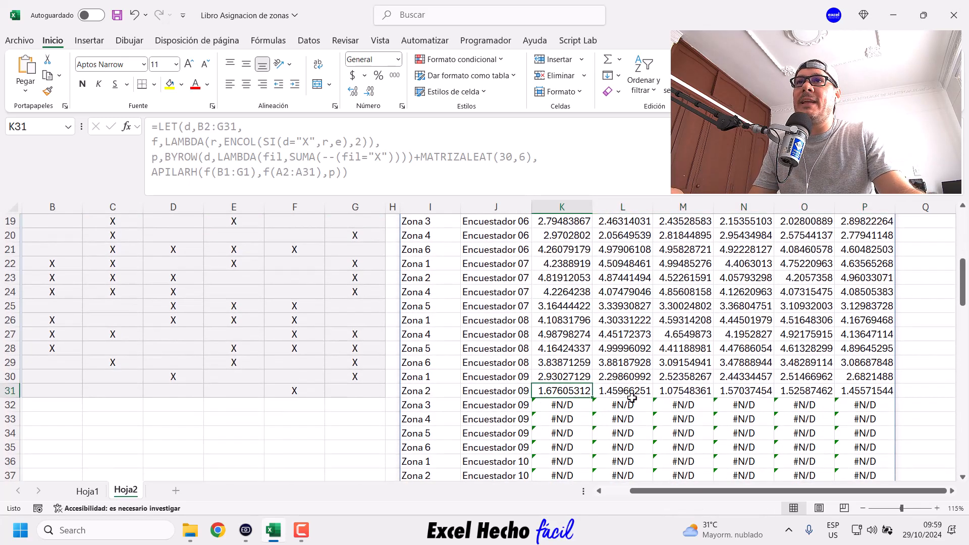
{"action": "left_click", "coordinate": [341, 395]}
{"action": "left_click", "coordinate": [296, 392]}
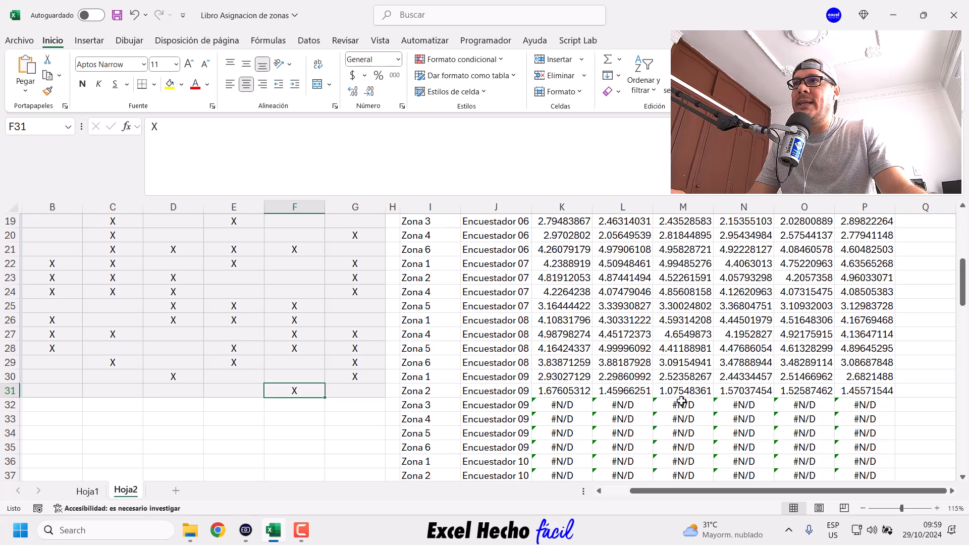
Compare the zone marks of Encuestador 01 in B2:G2 with the first random value in K2
{"action": "scroll", "coordinate": [759, 491], "scroll_direction": "left", "scroll_amount": 2}
{"action": "scroll", "coordinate": [629, 323], "scroll_direction": "up", "scroll_amount": 6}
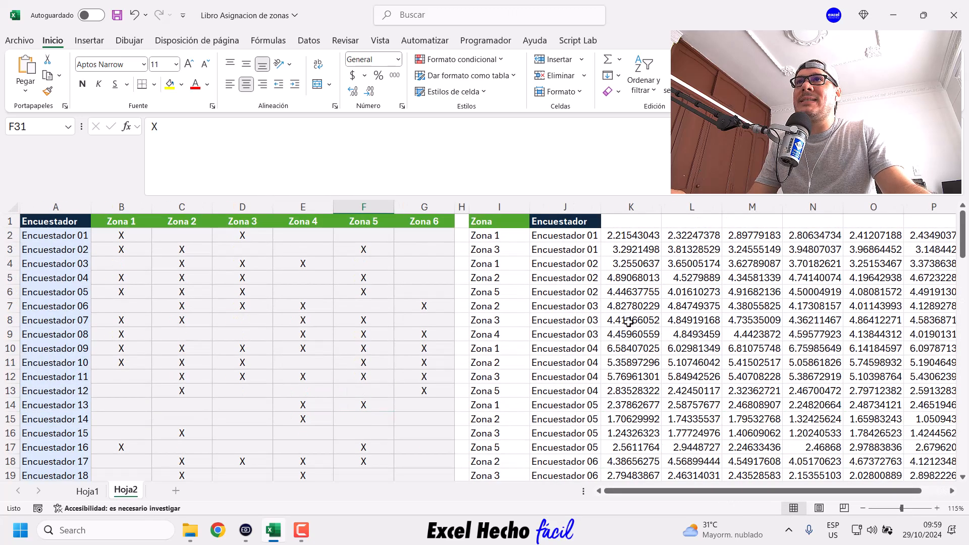
{"action": "left_click", "coordinate": [614, 236]}
{"action": "left_click_drag", "start_coordinate": [126, 236], "coordinate": [429, 237]}
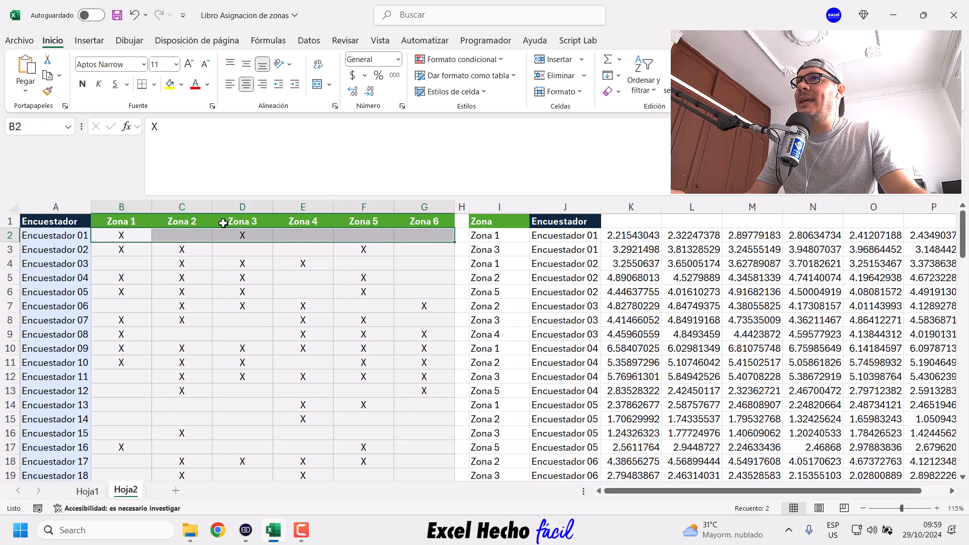
{"action": "left_click", "coordinate": [624, 236]}
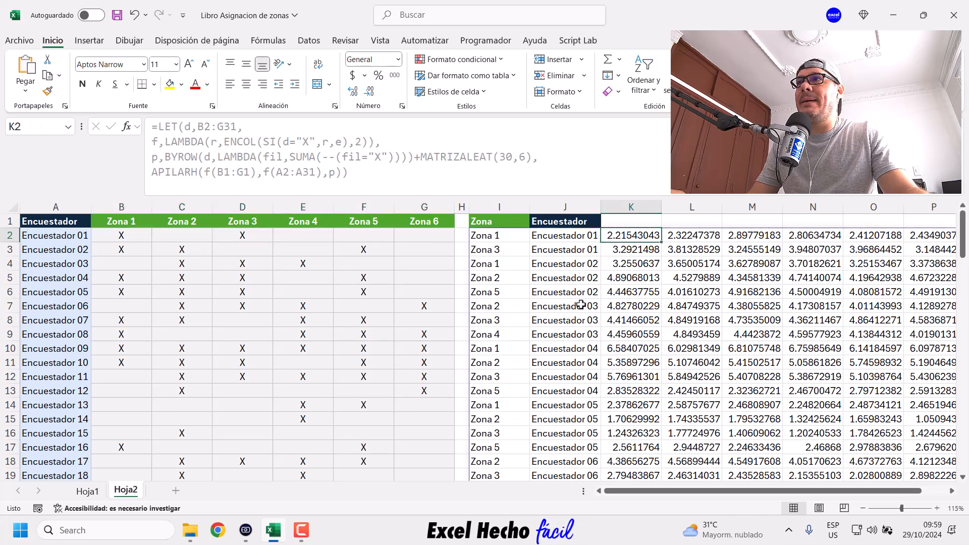
{"action": "left_click", "coordinate": [20, 530]}
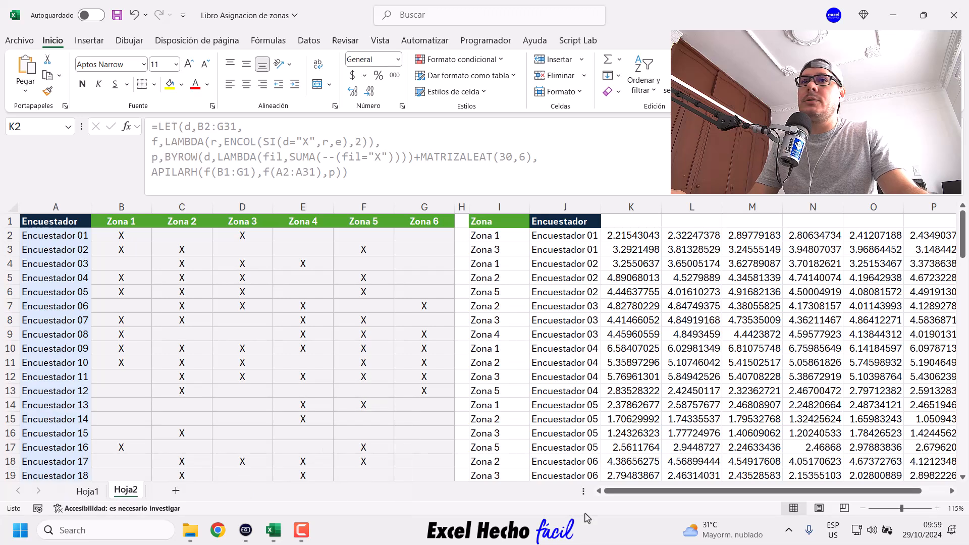
{"action": "left_click", "coordinate": [790, 531]}
{"action": "left_click", "coordinate": [586, 532]}
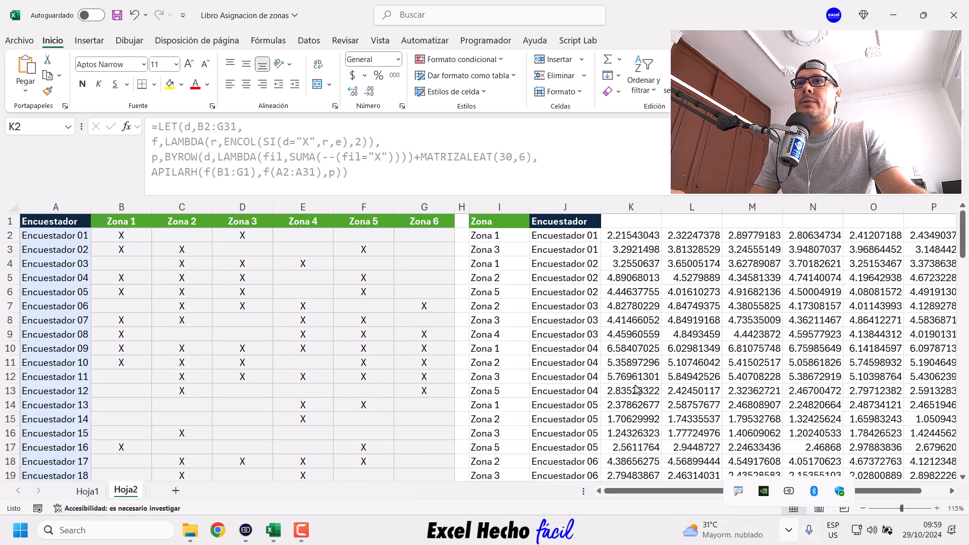
{"action": "left_click", "coordinate": [727, 106]}
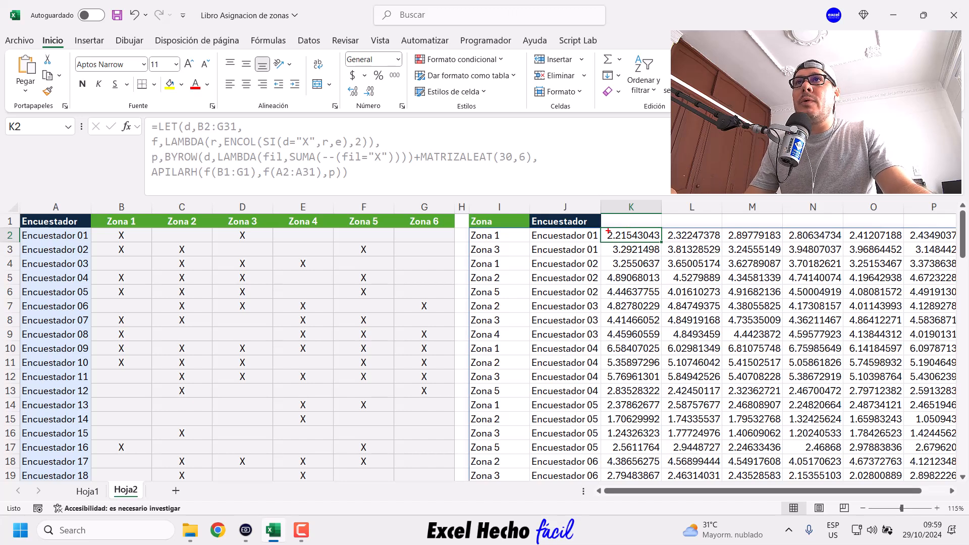
Compare the random values across K2:P2 with the zone marks of Encuestador 01 in B2:G2
{"action": "left_click_drag", "start_coordinate": [649, 209], "coordinate": [668, 231]}
{"action": "left_click_drag", "start_coordinate": [727, 230], "coordinate": [697, 201]}
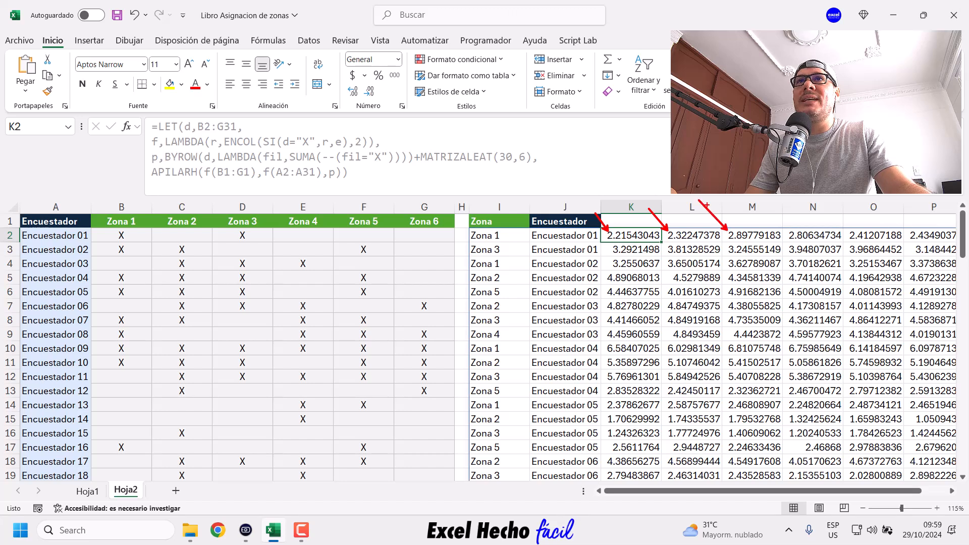
{"action": "left_click_drag", "start_coordinate": [783, 229], "coordinate": [749, 201]}
{"action": "left_click_drag", "start_coordinate": [848, 229], "coordinate": [810, 195]}
{"action": "left_click_drag", "start_coordinate": [908, 228], "coordinate": [851, 194]}
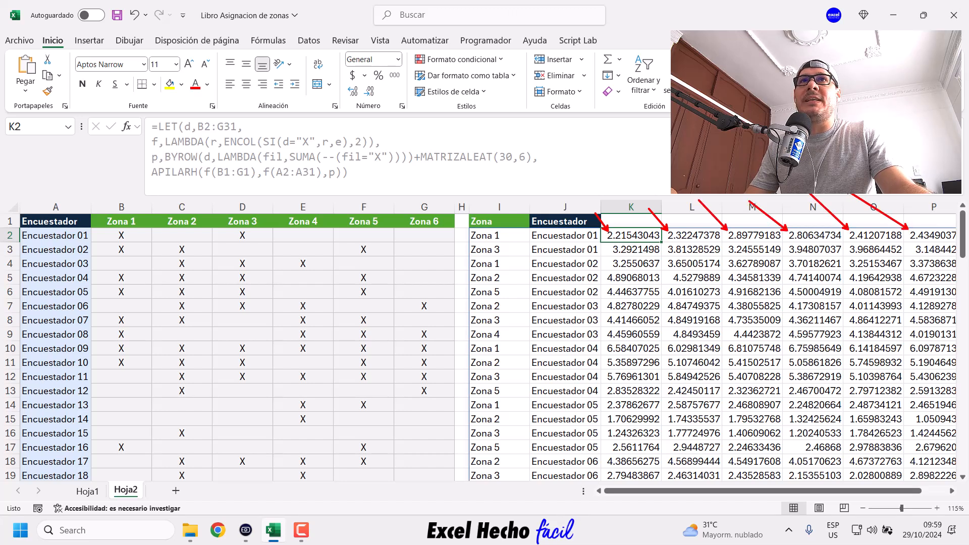
{"action": "left_click_drag", "start_coordinate": [257, 232], "coordinate": [286, 208]}
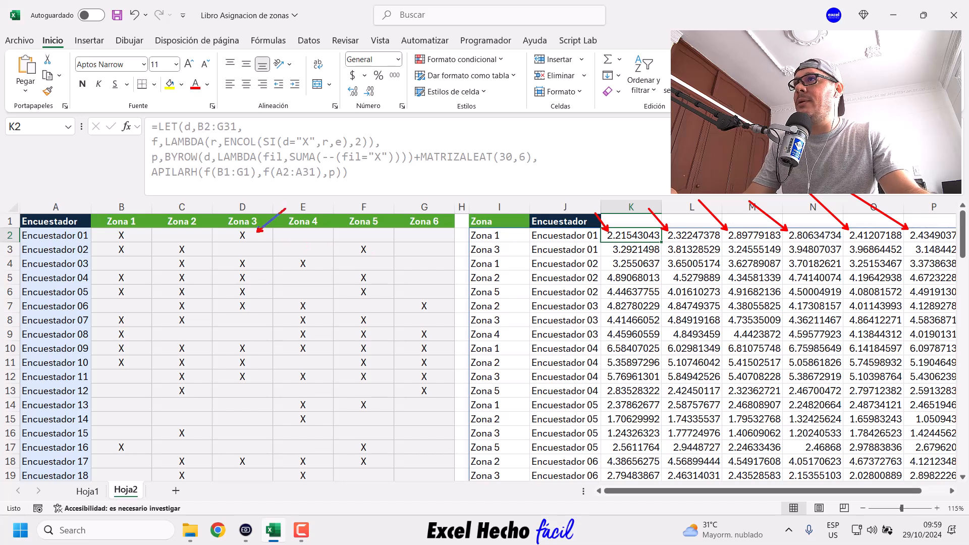
{"action": "left_click_drag", "start_coordinate": [141, 233], "coordinate": [173, 218]}
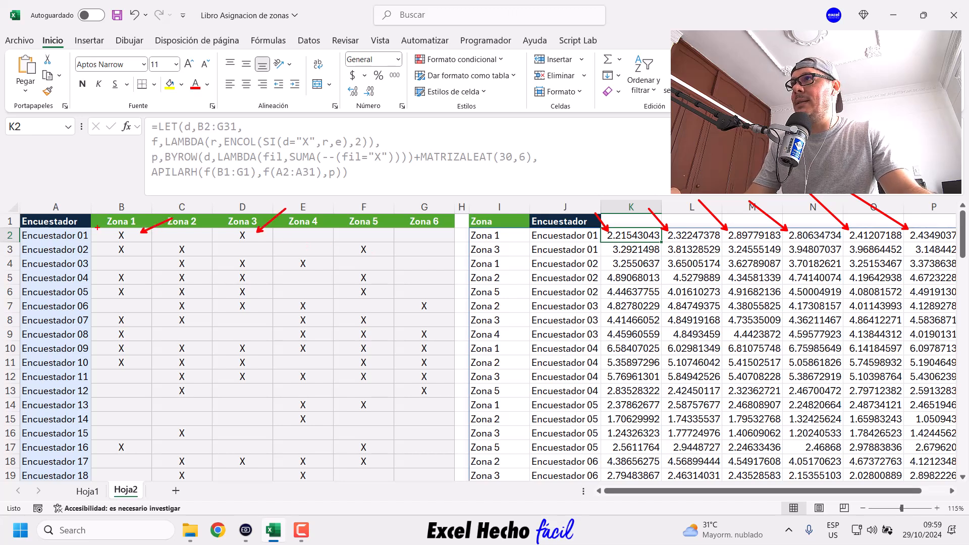
{"action": "mouse_move", "coordinate": [88, 225]}
{"action": "left_mouse_down"}
{"action": "mouse_move", "coordinate": [485, 247]}
{"action": "mouse_move", "coordinate": [458, 246]}
{"action": "left_mouse_up"}
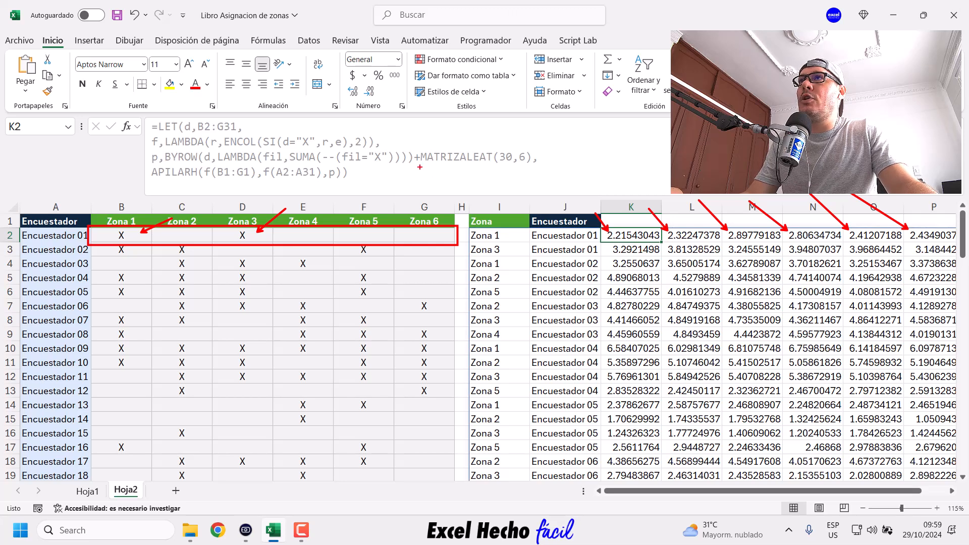
Examine the MATRIZALEAT(30,6) term in the formula alongside the decimals it adds across K2:P2
{"action": "left_click_drag", "start_coordinate": [420, 166], "coordinate": [532, 165]}
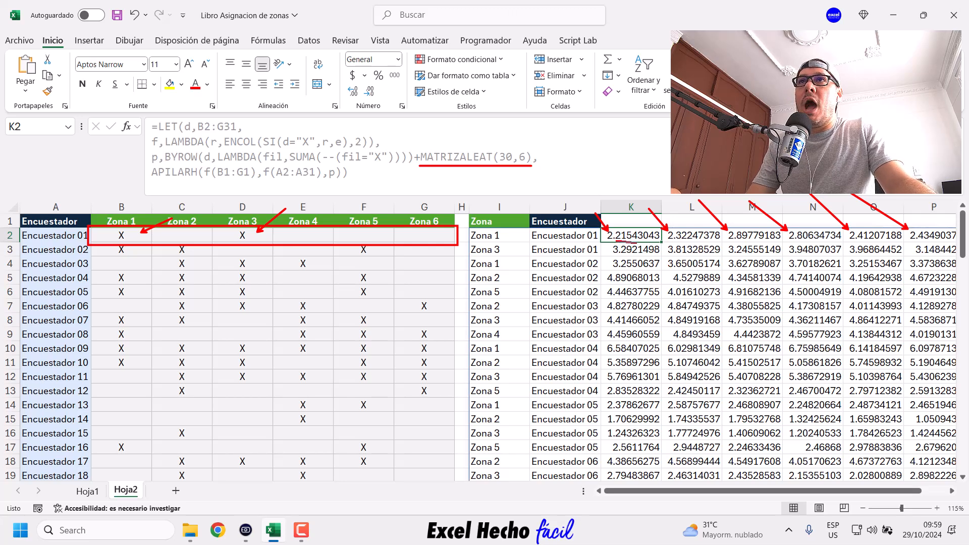
{"action": "left_click_drag", "start_coordinate": [616, 242], "coordinate": [842, 241]}
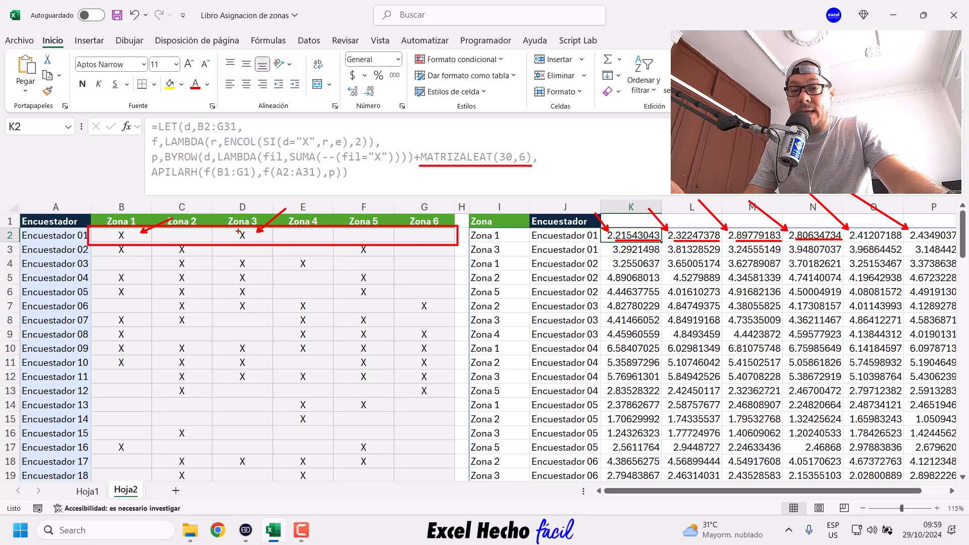
{"action": "left_click_drag", "start_coordinate": [858, 243], "coordinate": [909, 243]}
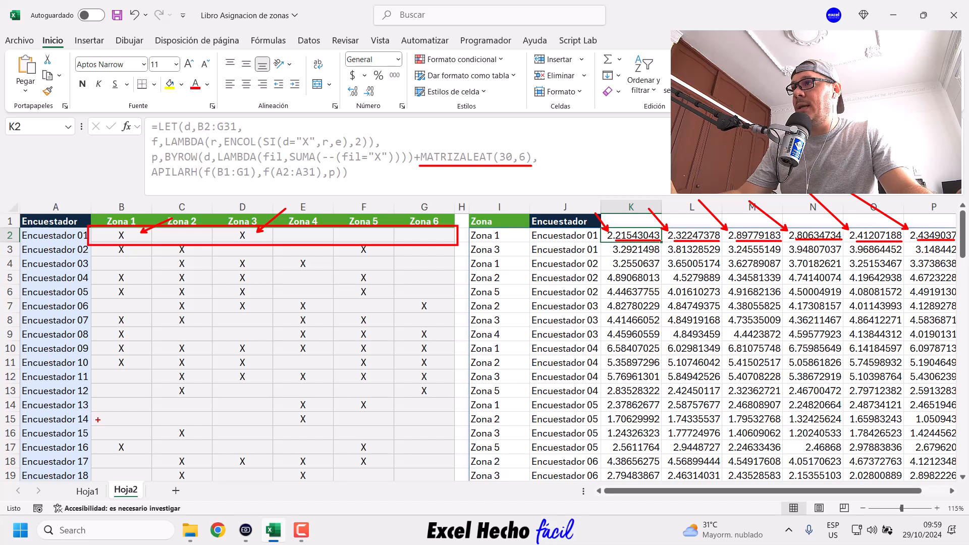
Compare the rows of Encuestador 14 and 15 with the values in row 15, and recheck the values in K2 and L2
{"action": "left_click_drag", "start_coordinate": [102, 433], "coordinate": [119, 433]}
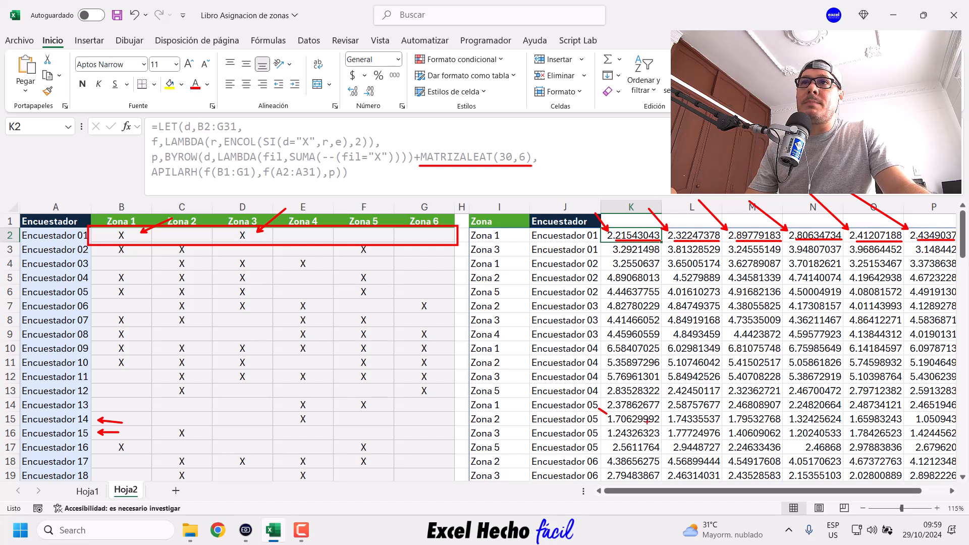
{"action": "left_click_drag", "start_coordinate": [670, 413], "coordinate": [656, 406]}
{"action": "left_click_drag", "start_coordinate": [723, 414], "coordinate": [707, 402]}
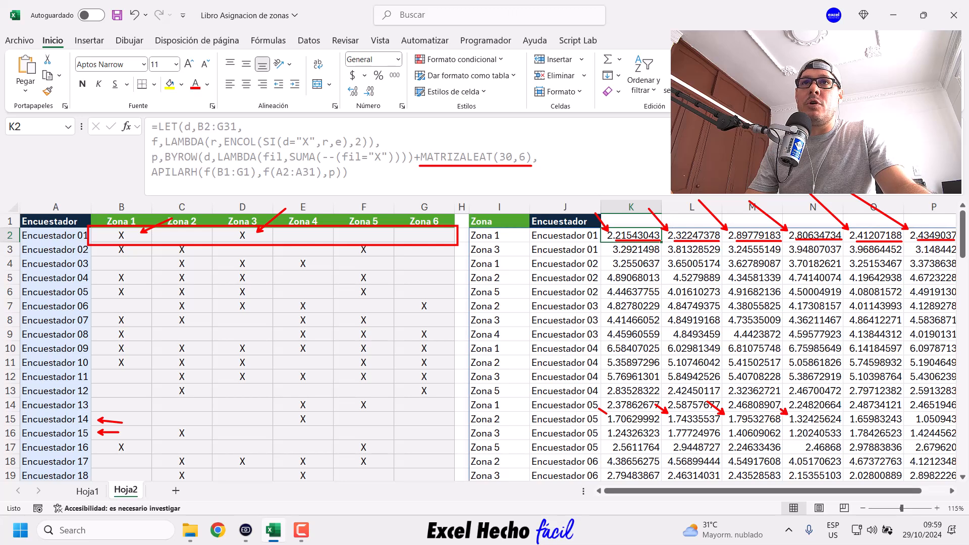
{"action": "mouse_move", "coordinate": [795, 413]}
{"action": "left_mouse_down"}
{"action": "mouse_move", "coordinate": [836, 283]}
{"action": "mouse_move", "coordinate": [779, 256]}
{"action": "left_mouse_up"}
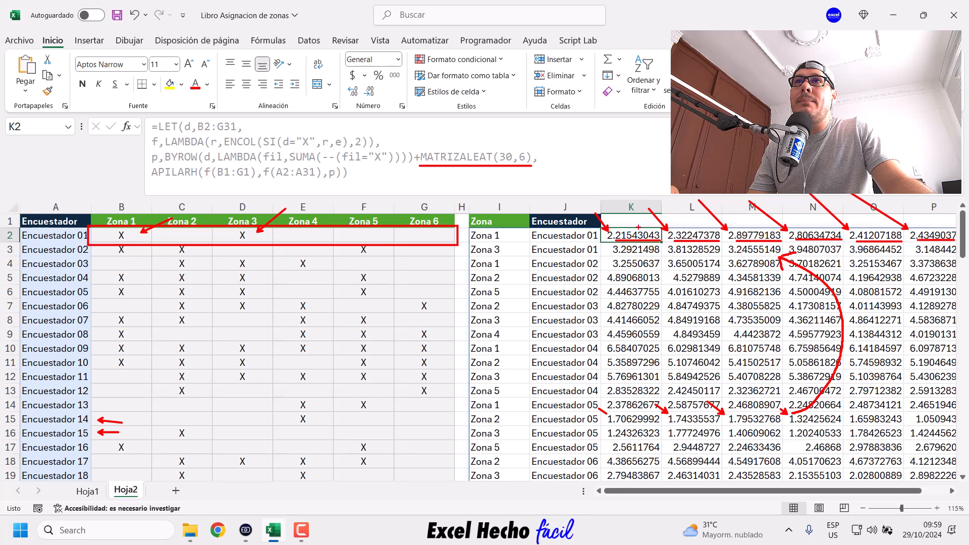
{"action": "left_click_drag", "start_coordinate": [637, 227], "coordinate": [657, 199]}
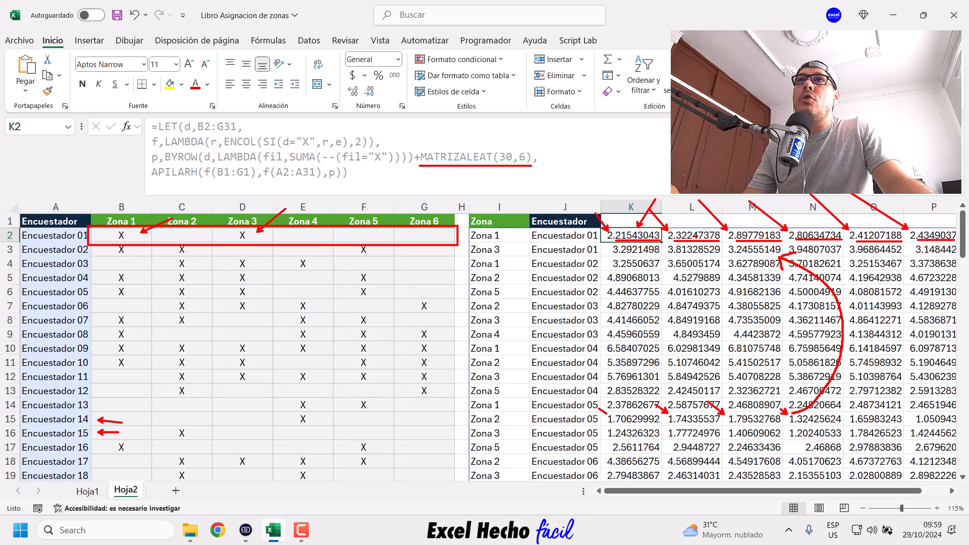
{"action": "left_click_drag", "start_coordinate": [700, 228], "coordinate": [717, 195]}
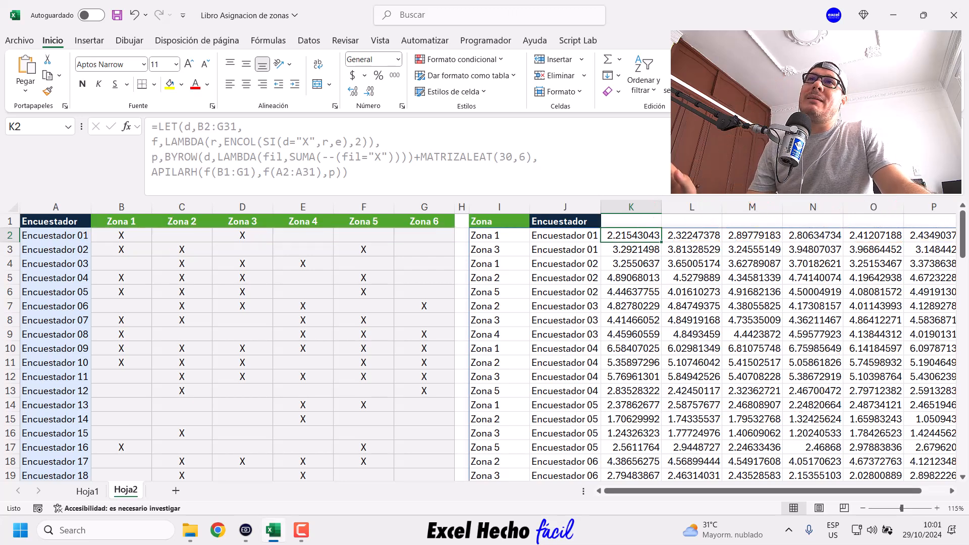
Wrap the whole p calculation in the I2 LET formula, BYROW sum plus MATRIZALEAT(30,6), in the f function
{"action": "left_click", "coordinate": [498, 235]}
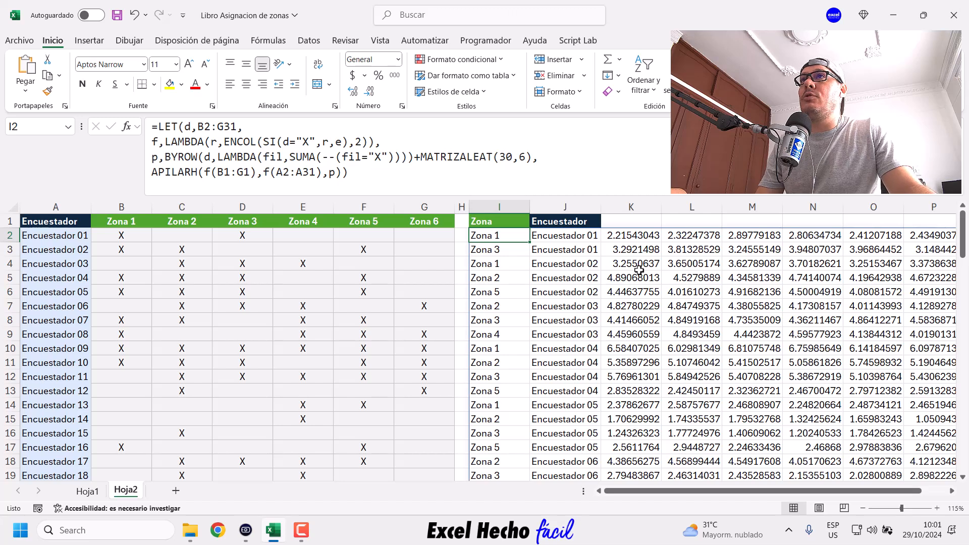
{"action": "left_click", "coordinate": [350, 172]}
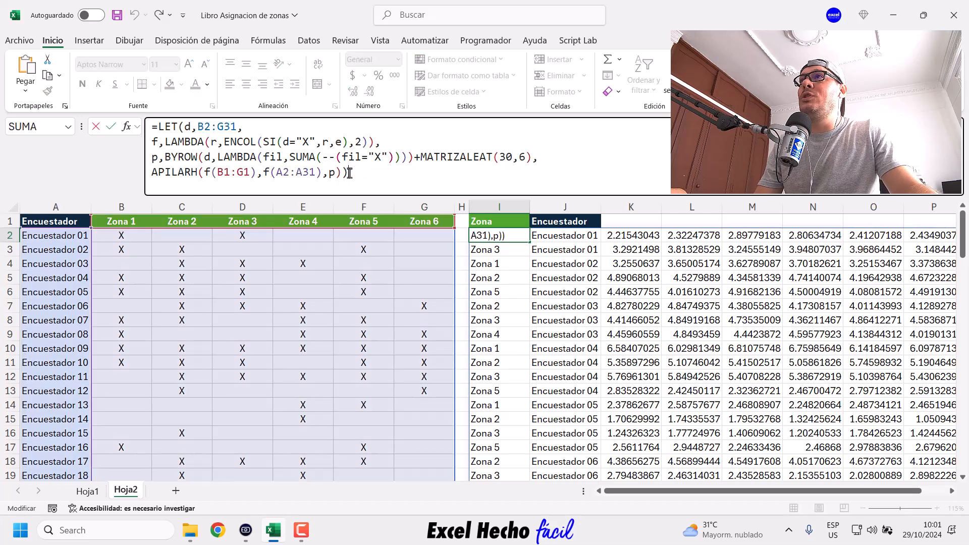
{"action": "left_click", "coordinate": [163, 158]}
{"action": "type", "text": "f"}
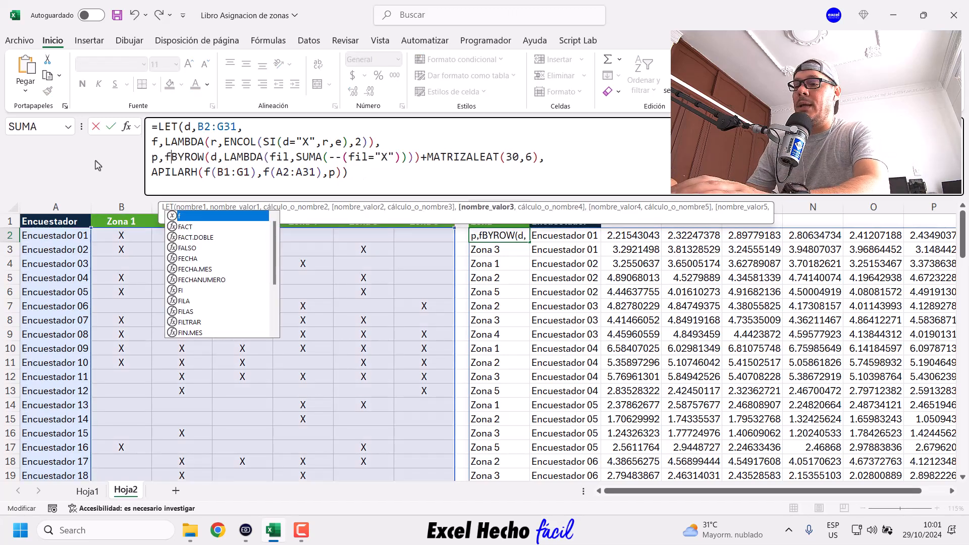
{"action": "type", "text": "("}
{"action": "left_click_drag", "start_coordinate": [164, 141], "coordinate": [378, 142]}
{"action": "key", "text": "Right"}
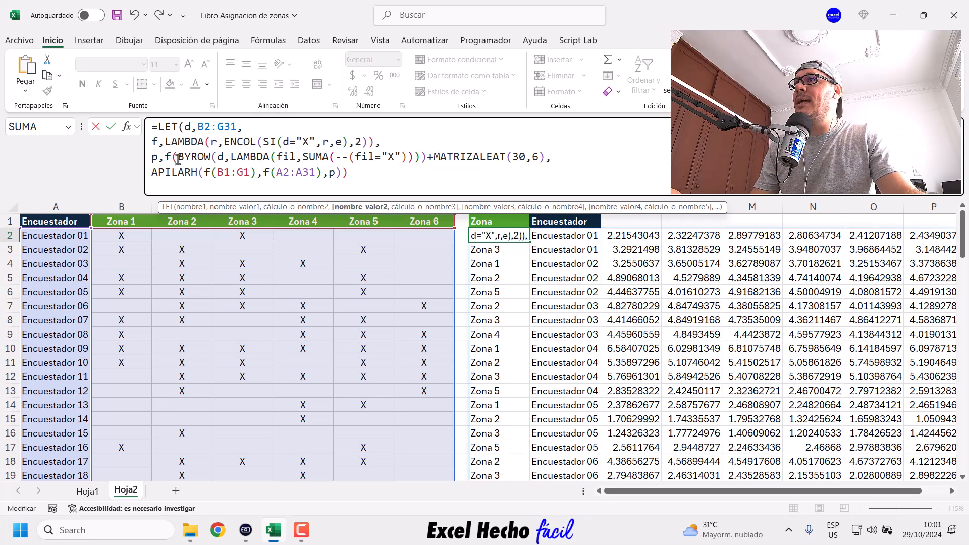
{"action": "double_click", "coordinate": [214, 142]}
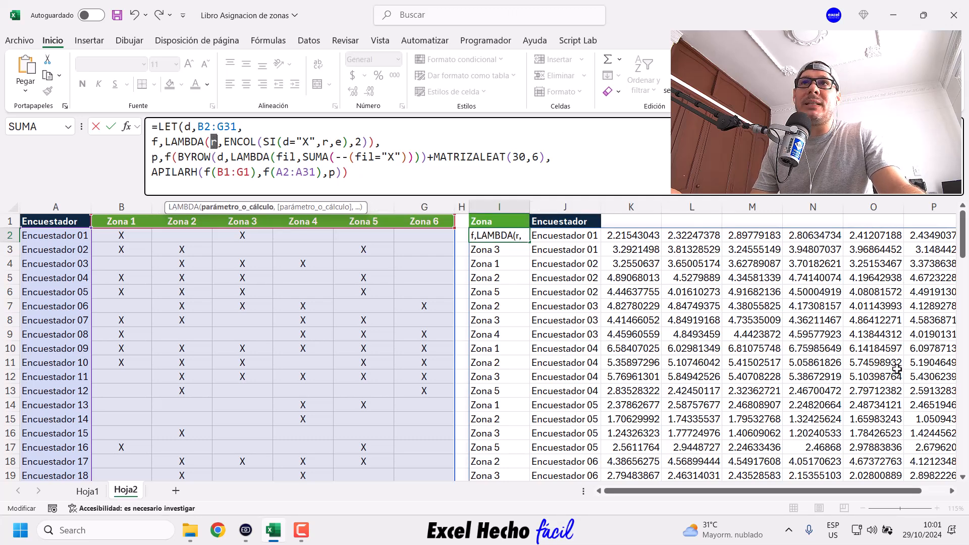
{"action": "double_click", "coordinate": [287, 142]}
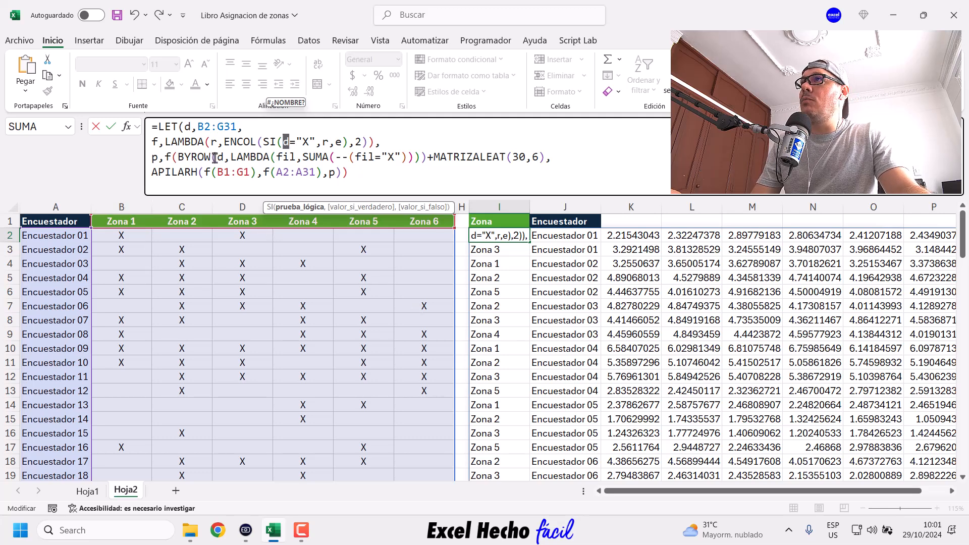
{"action": "left_click_drag", "start_coordinate": [178, 158], "coordinate": [544, 160]}
{"action": "left_click", "coordinate": [544, 160]}
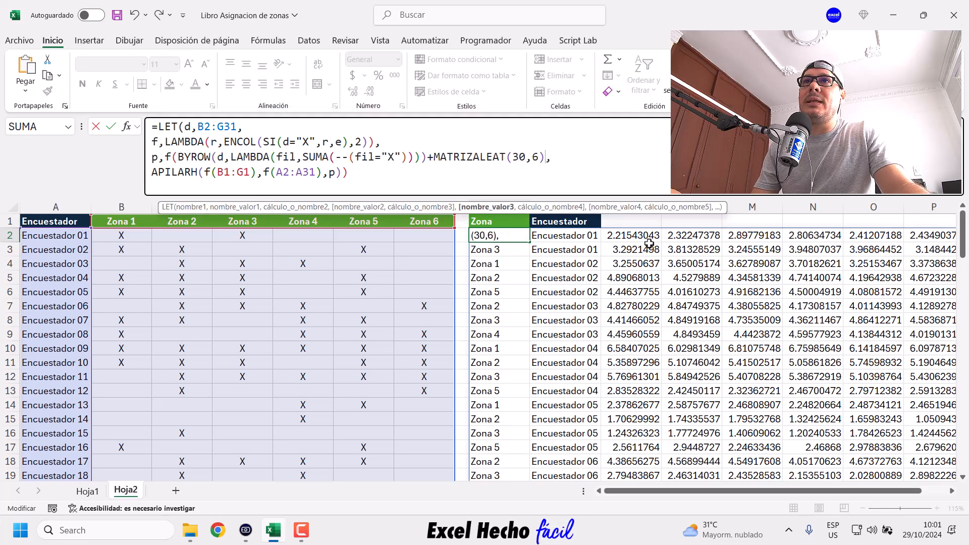
{"action": "type", "text": ")"}
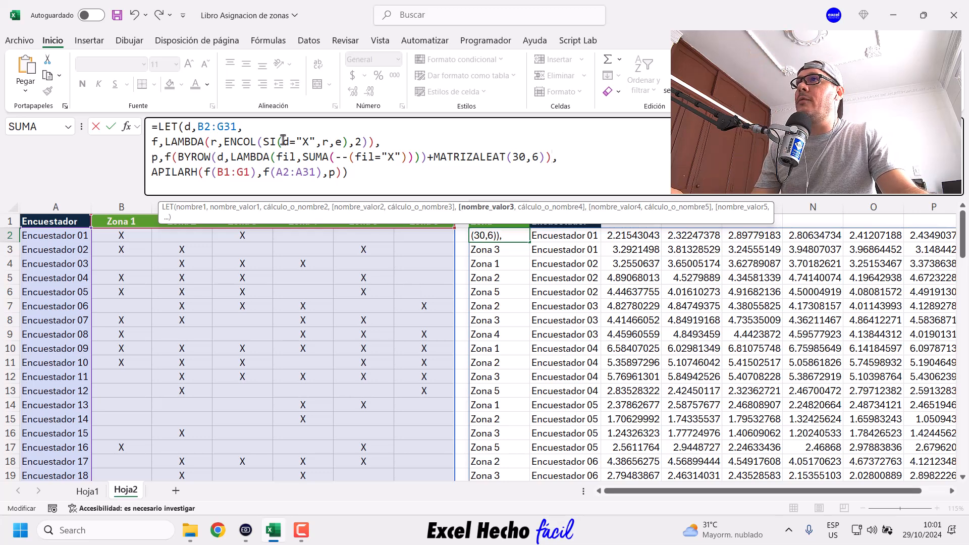
{"action": "key", "text": "Return"}
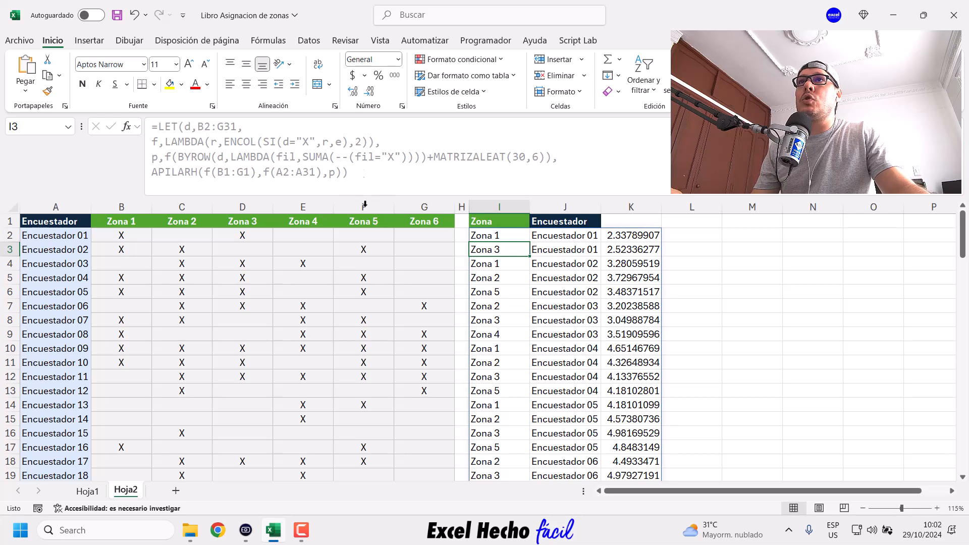
Examine the stacked weight column from K2 down to its last value beside the final zone and surveyor pair
{"action": "left_click", "coordinate": [619, 236]}
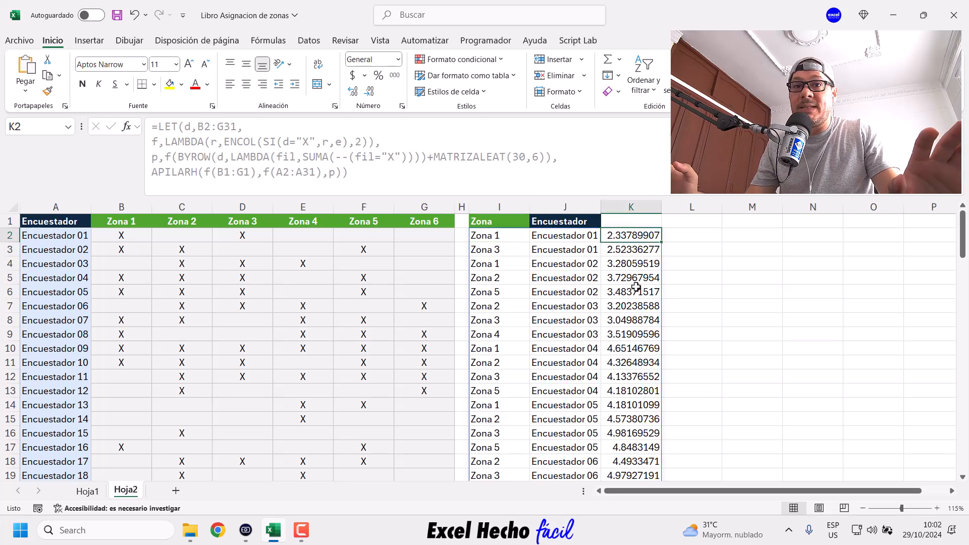
{"action": "key", "text": "ctrl+Down"}
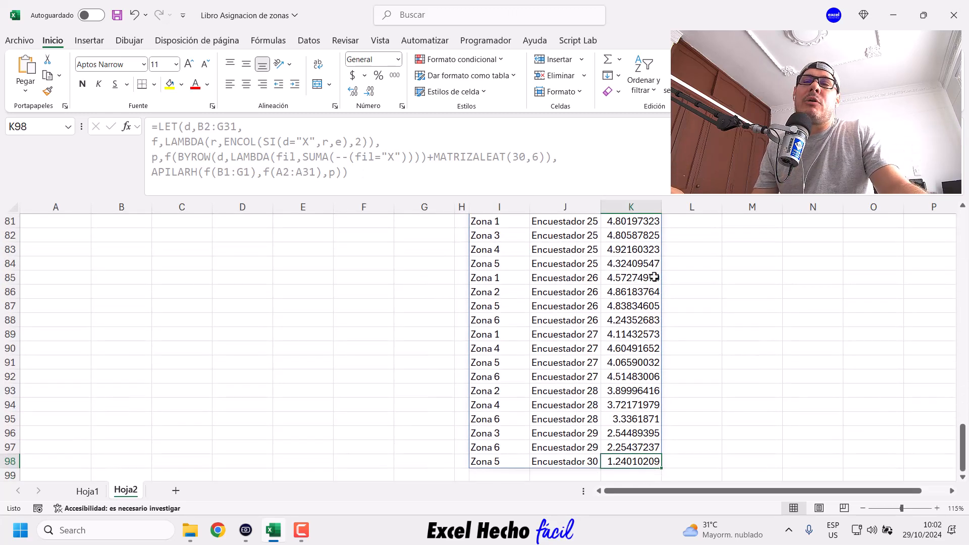
{"action": "scroll", "coordinate": [635, 438], "scroll_direction": "up", "scroll_amount": 3}
{"action": "scroll", "coordinate": [634, 438], "scroll_direction": "up", "scroll_amount": 10}
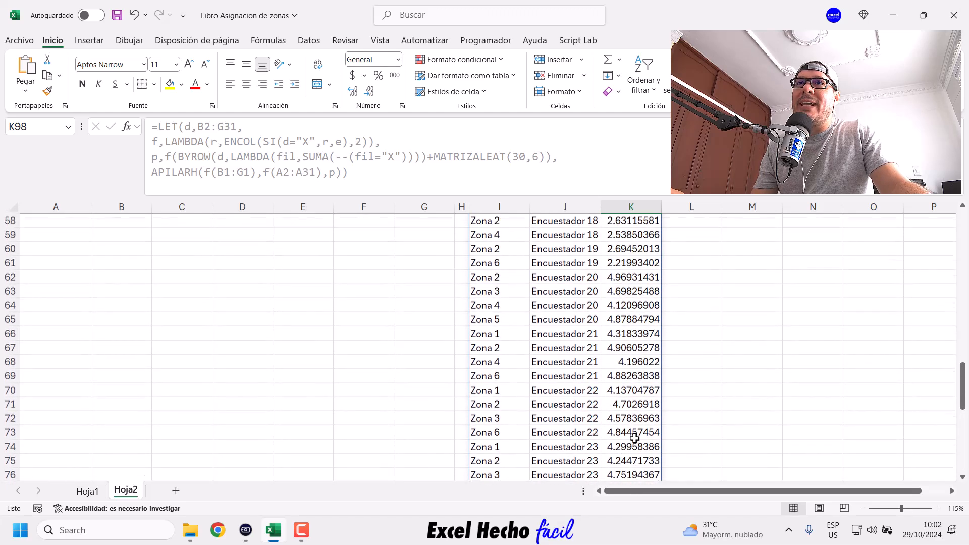
{"action": "scroll", "coordinate": [635, 438], "scroll_direction": "up", "scroll_amount": 13}
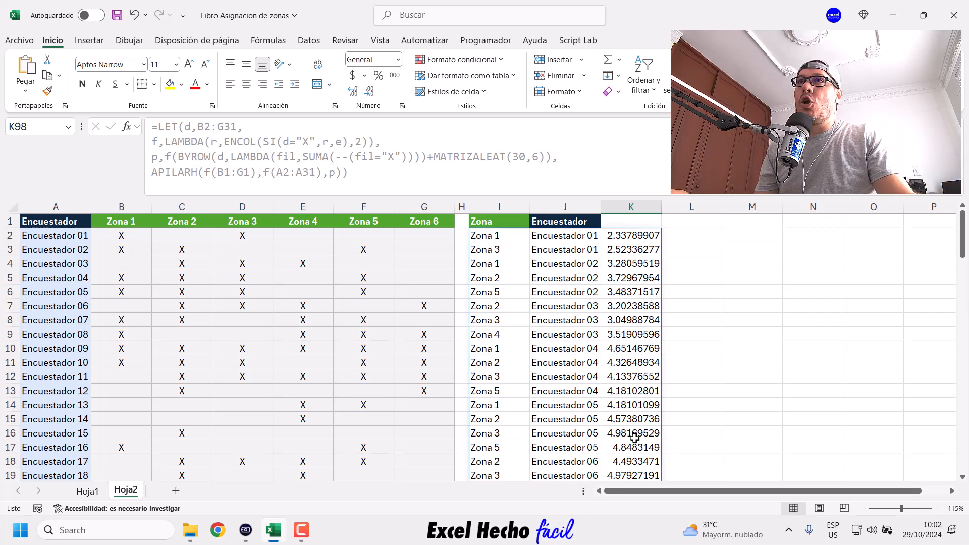
Wrap the final APILARH expression of the I2 LET formula in ORDENAR, sorting by column 3
{"action": "left_click", "coordinate": [504, 235]}
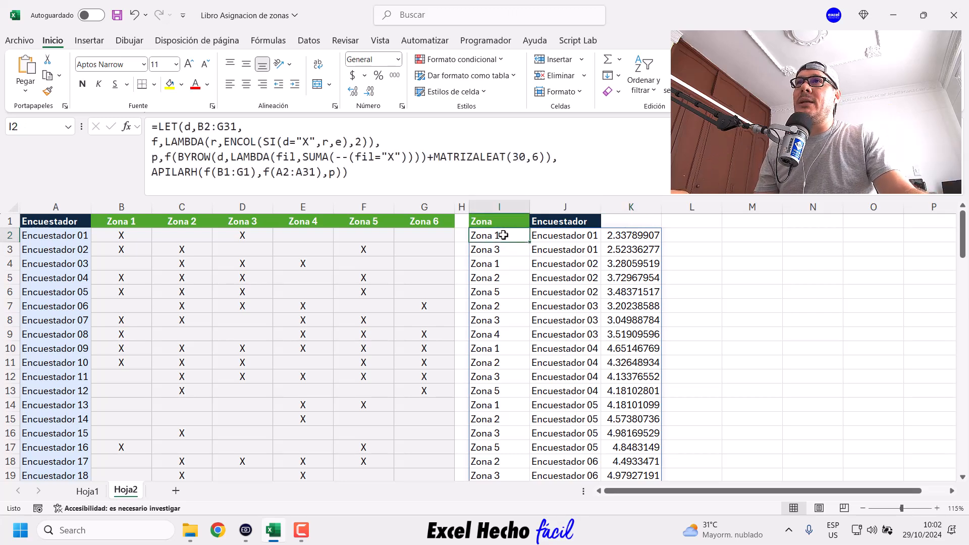
{"action": "left_click", "coordinate": [348, 175]}
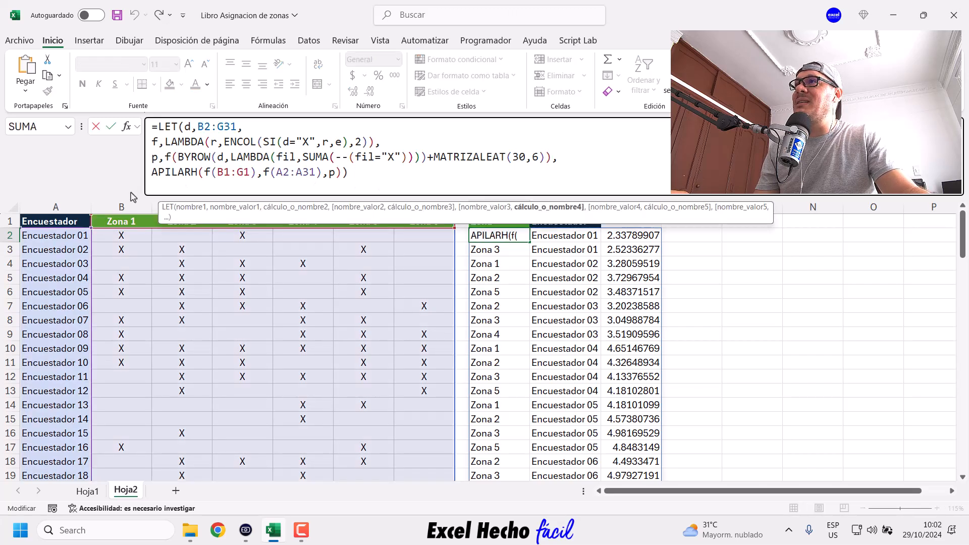
{"action": "type", "text": "orde"}
{"action": "key", "text": "Tab"}
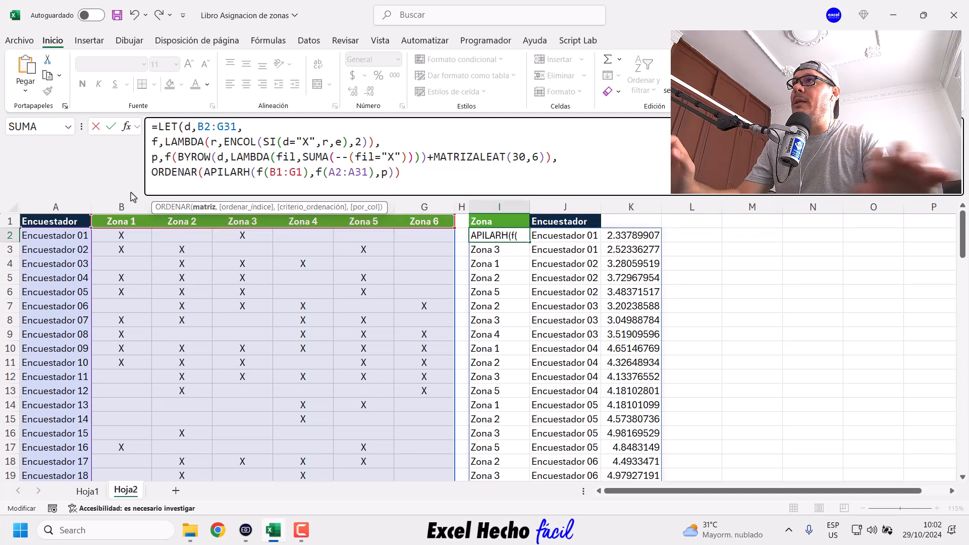
{"action": "left_click", "coordinate": [210, 207]}
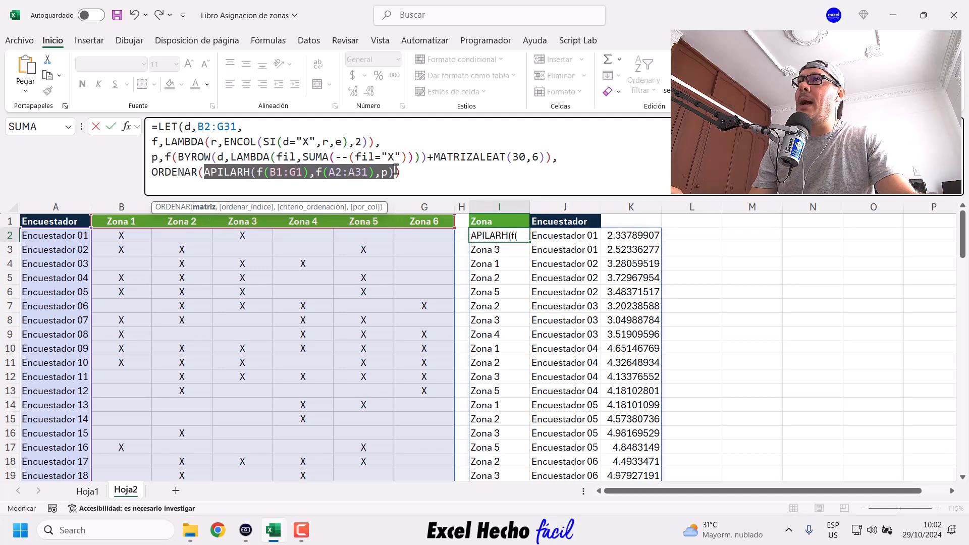
{"action": "key", "text": "Right"}
{"action": "type", "text": ",e"}
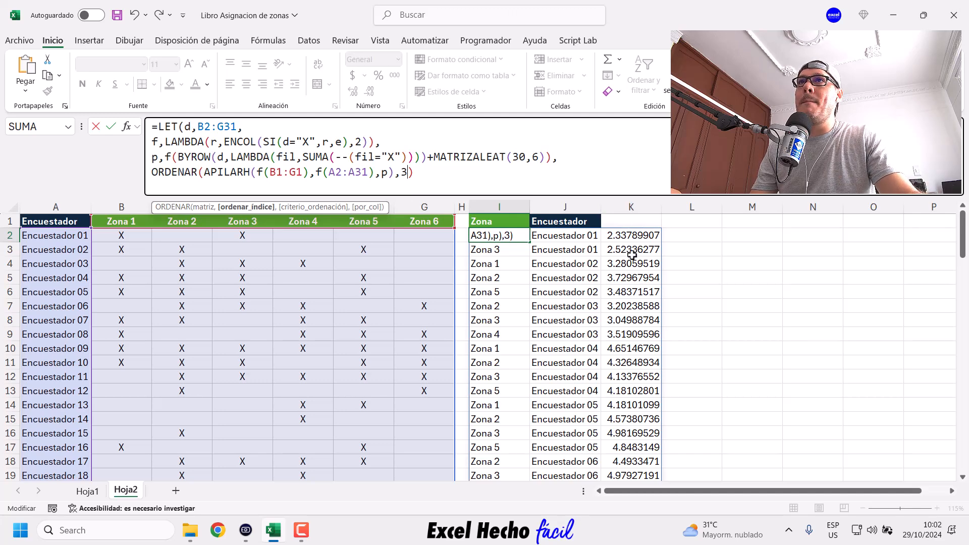
{"action": "type", "text": ")"}
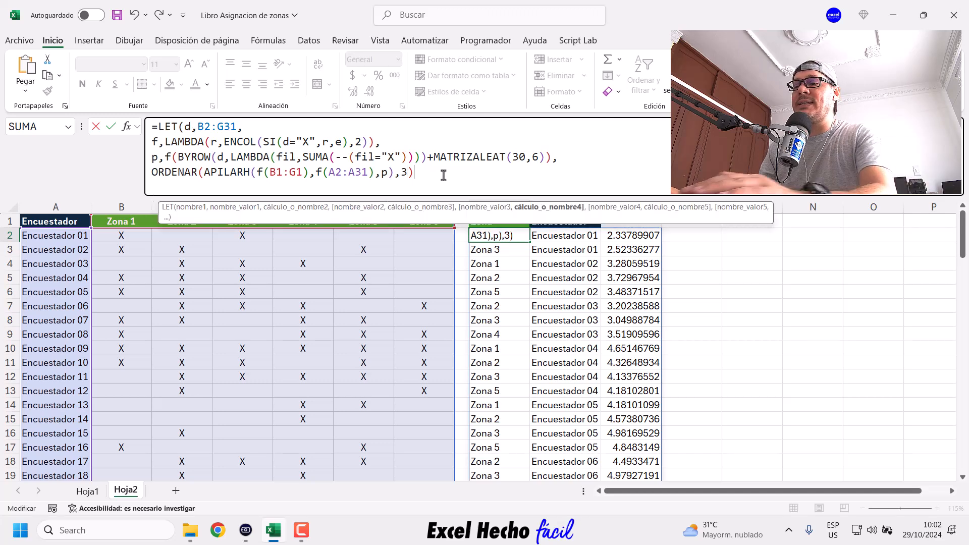
{"action": "key", "text": "Return"}
{"action": "left_click_drag", "start_coordinate": [508, 237], "coordinate": [617, 235]}
{"action": "left_click", "coordinate": [617, 236]}
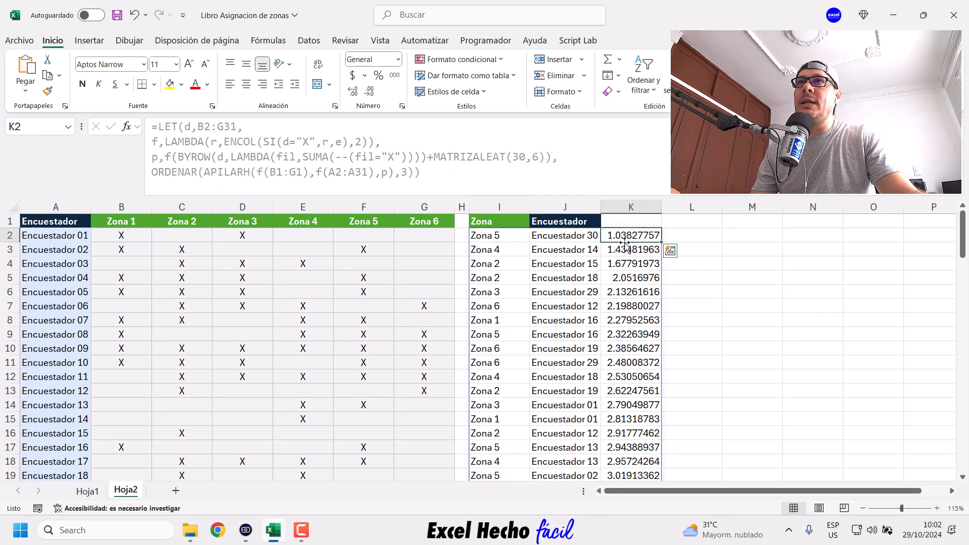
Enter the heading "P. Asigna." in K1 and copy the formatting of the Encuestador heading in J1 onto it
{"action": "left_click", "coordinate": [620, 221]}
{"action": "type", "text": "P"}
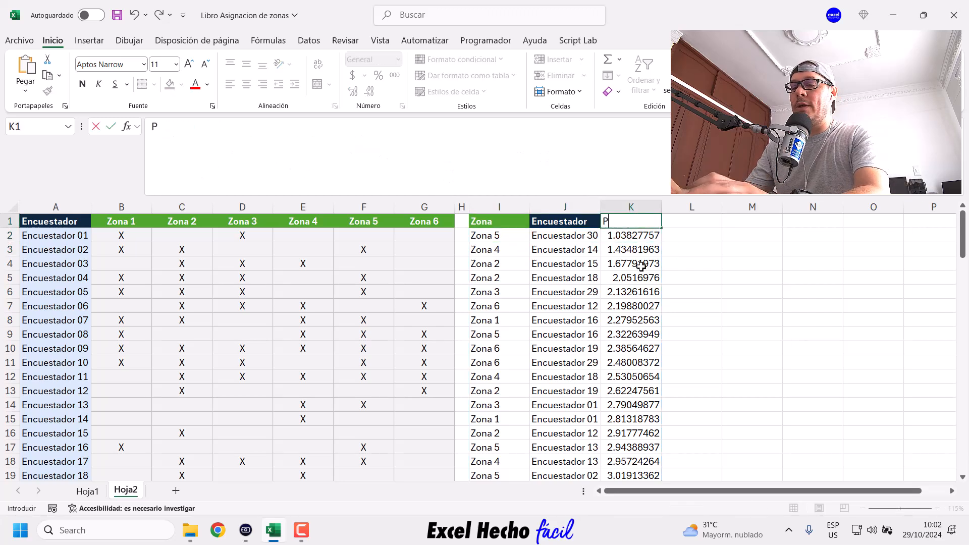
{"action": "type", "text": ". Asigna."}
{"action": "key", "text": "Return"}
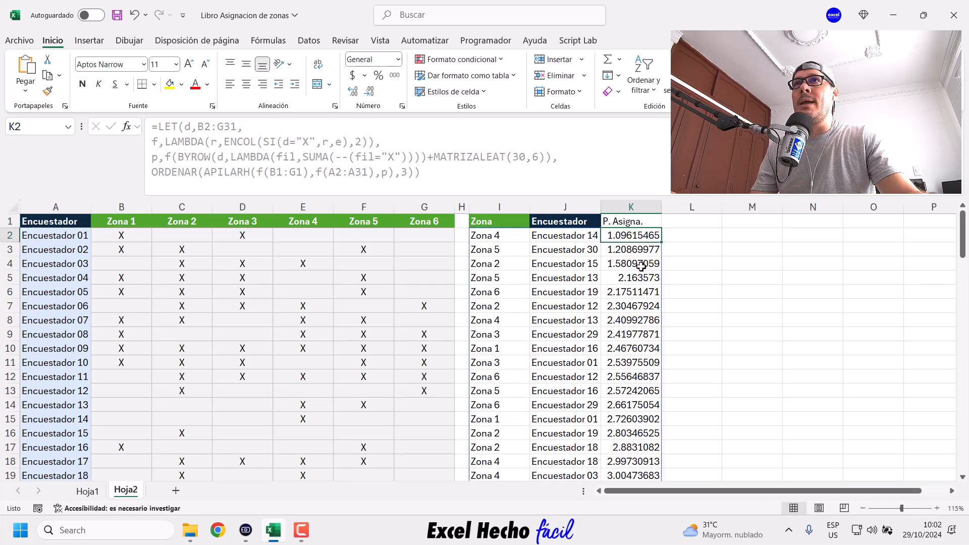
{"action": "left_click", "coordinate": [572, 224]}
{"action": "left_click", "coordinate": [49, 93]}
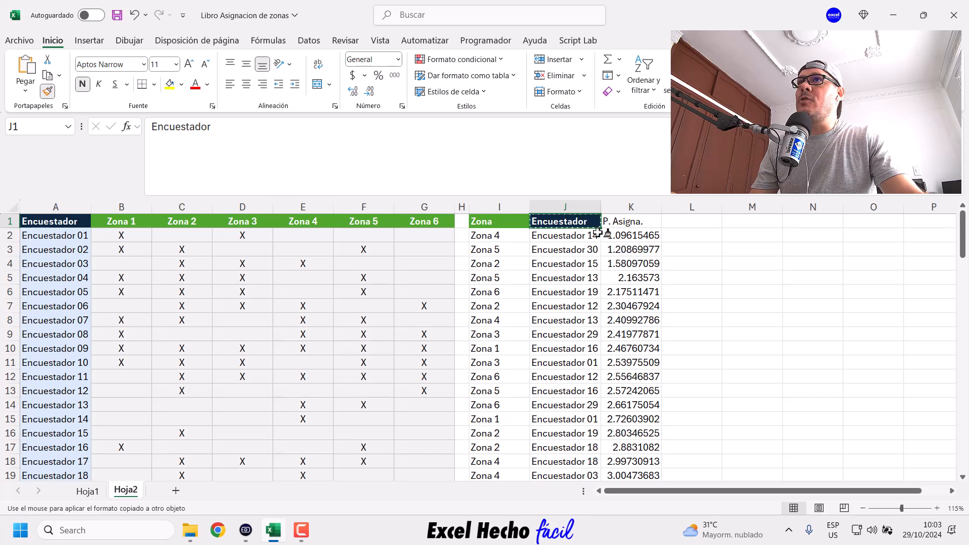
{"action": "left_click", "coordinate": [627, 222]}
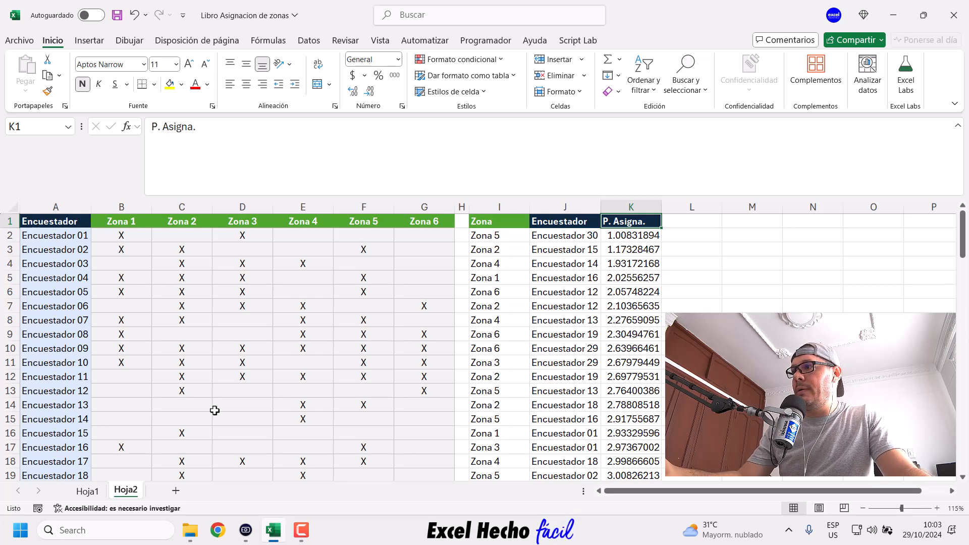
Examine the X marks in the matrix rows of Encuestador 30, then Encuestador 14 and 15
{"action": "scroll", "coordinate": [215, 410], "scroll_direction": "down", "scroll_amount": 6}
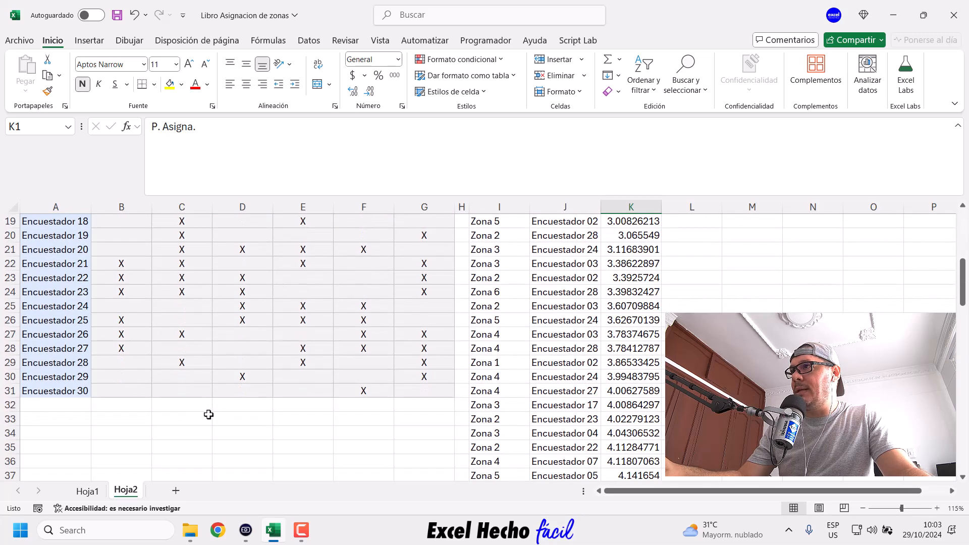
{"action": "left_click_drag", "start_coordinate": [419, 390], "coordinate": [108, 394]}
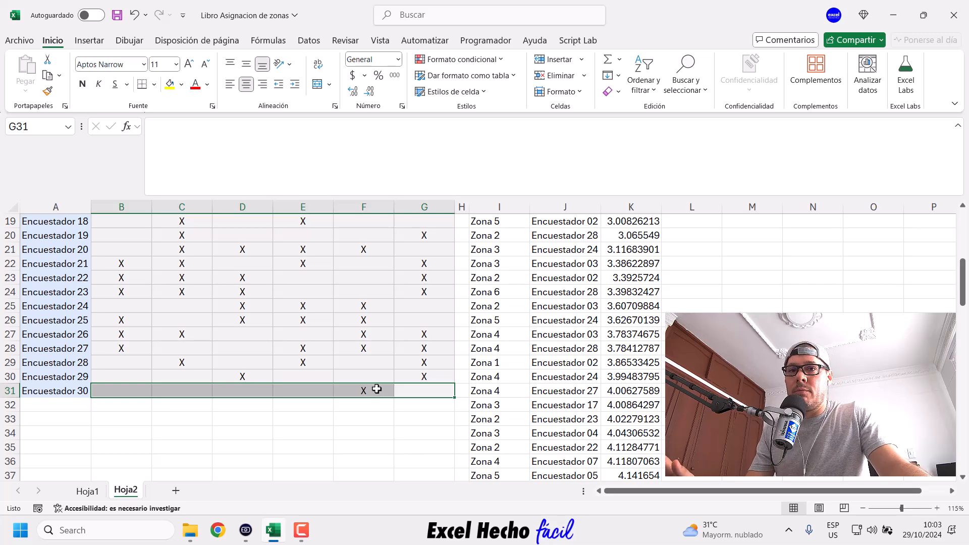
{"action": "scroll", "coordinate": [377, 390], "scroll_direction": "up", "scroll_amount": 6}
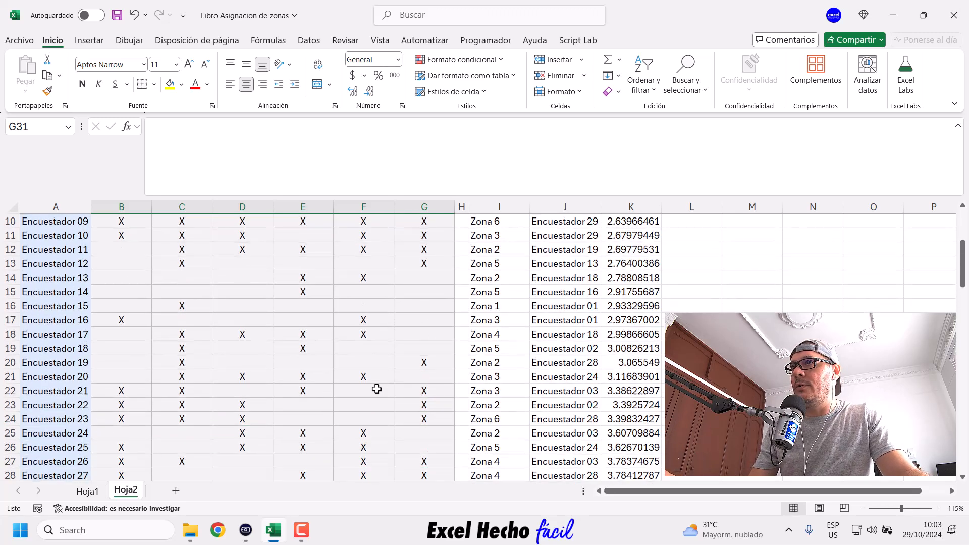
{"action": "left_click", "coordinate": [368, 222]}
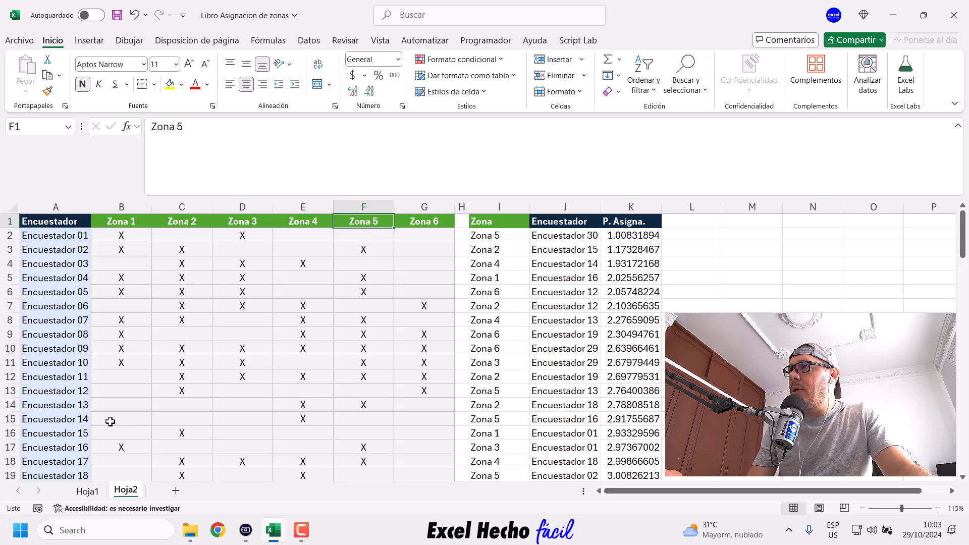
{"action": "left_click_drag", "start_coordinate": [110, 422], "coordinate": [417, 435]}
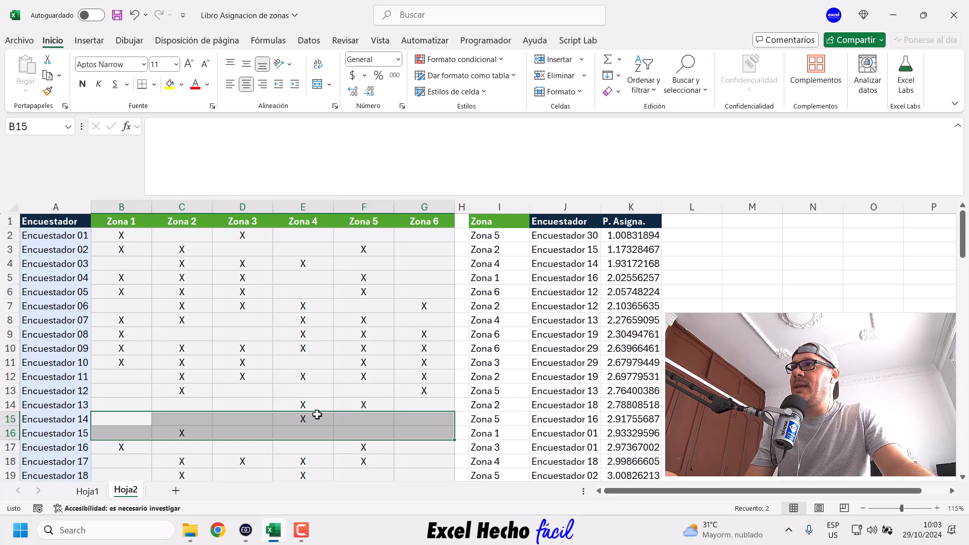
Select the whole X matrix B2:G31 and look through its rows from first to last
{"action": "left_click_drag", "start_coordinate": [127, 236], "coordinate": [426, 449]}
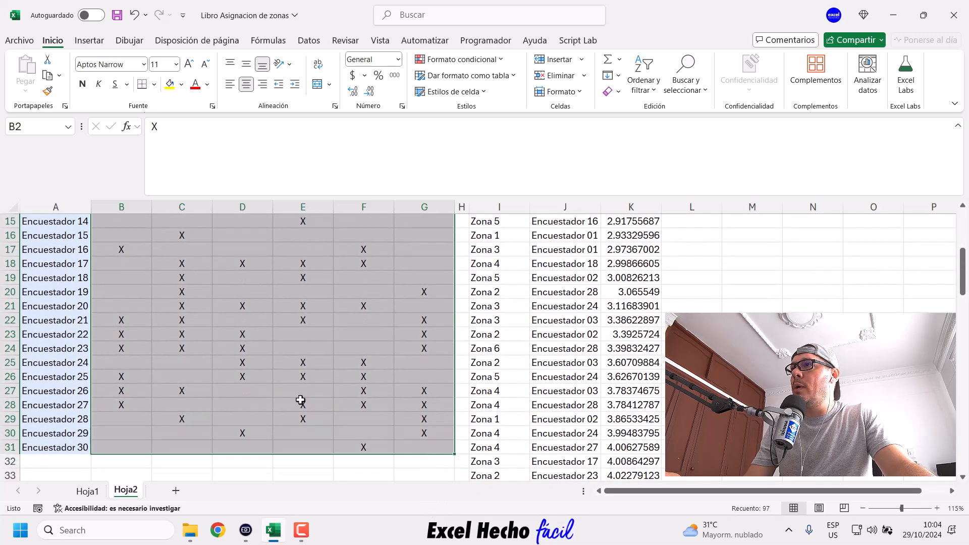
{"action": "scroll", "coordinate": [290, 413], "scroll_direction": "up", "scroll_amount": 2}
{"action": "scroll", "coordinate": [289, 413], "scroll_direction": "up", "scroll_amount": 1}
{"action": "scroll", "coordinate": [289, 413], "scroll_direction": "up", "scroll_amount": 1}
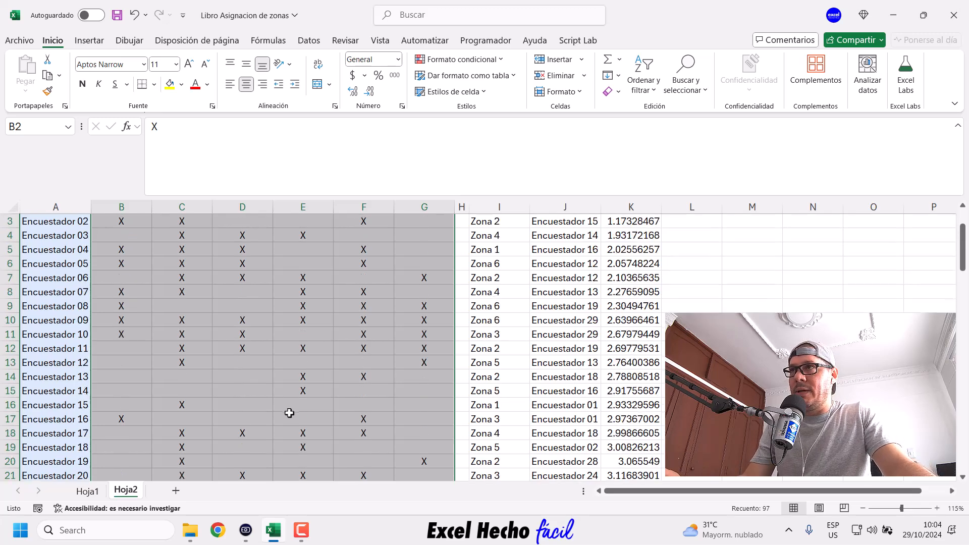
{"action": "scroll", "coordinate": [290, 413], "scroll_direction": "up", "scroll_amount": 2}
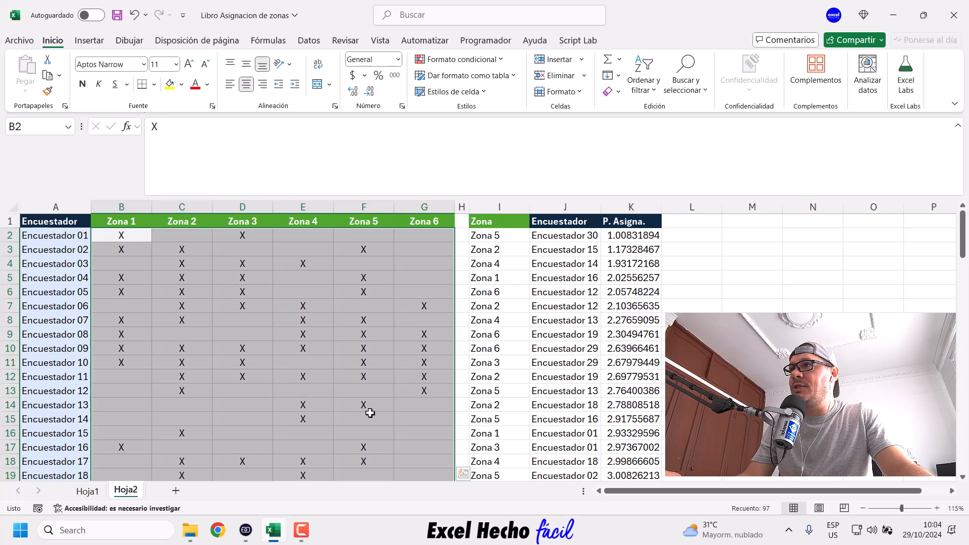
{"action": "scroll", "coordinate": [257, 438], "scroll_direction": "down", "scroll_amount": 5}
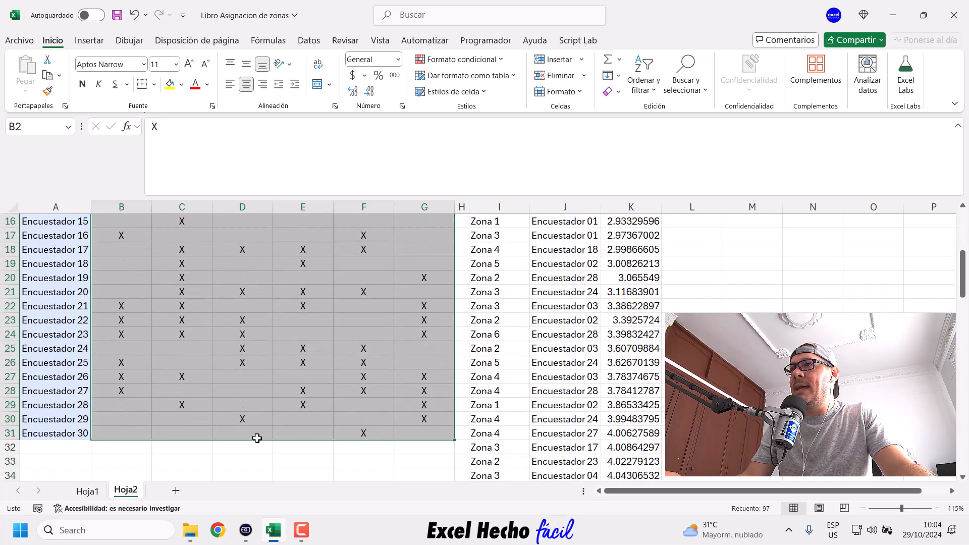
{"action": "scroll", "coordinate": [399, 413], "scroll_direction": "up", "scroll_amount": 5}
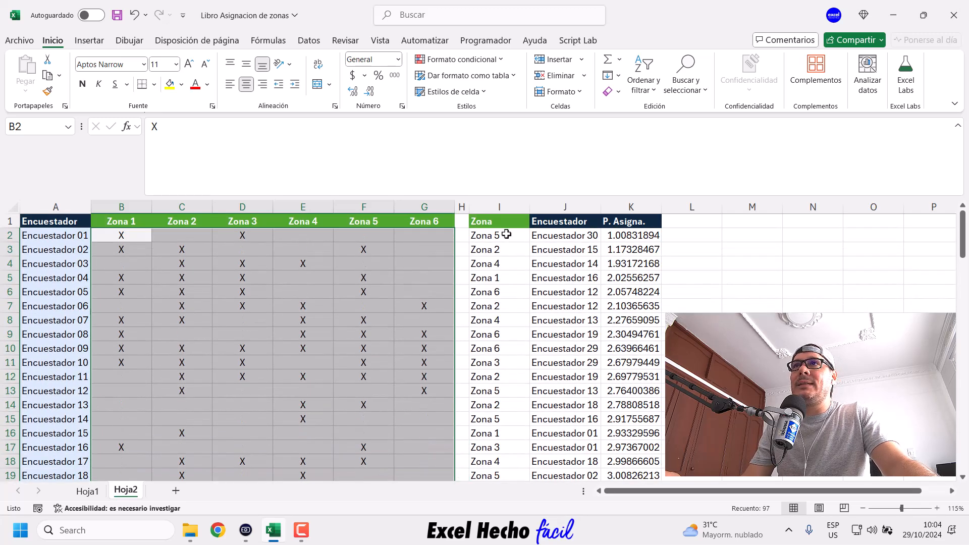
Examine the first three zone, surveyor and weight rows of the sorted list, then the list as a whole
{"action": "left_click", "coordinate": [506, 236]}
{"action": "left_click", "coordinate": [761, 222]}
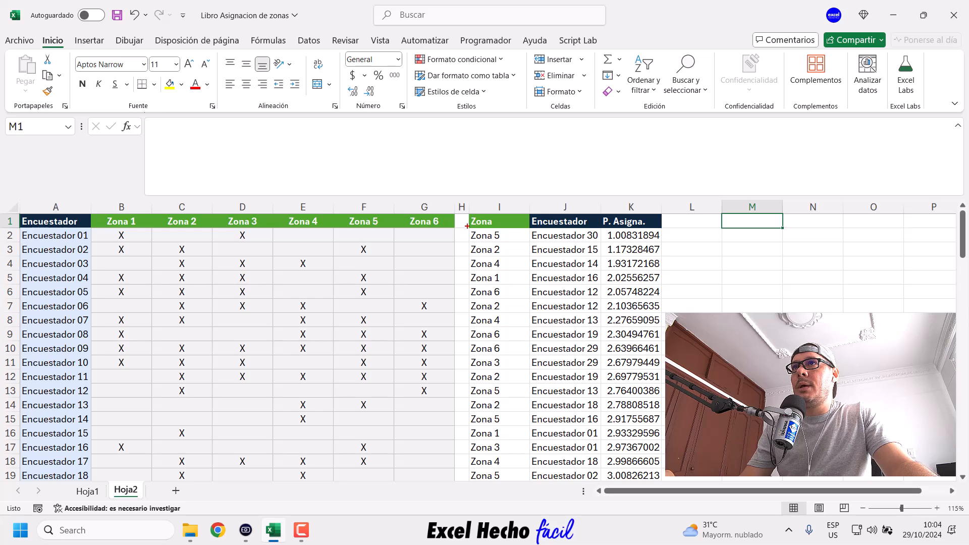
{"action": "left_click_drag", "start_coordinate": [467, 226], "coordinate": [664, 273]}
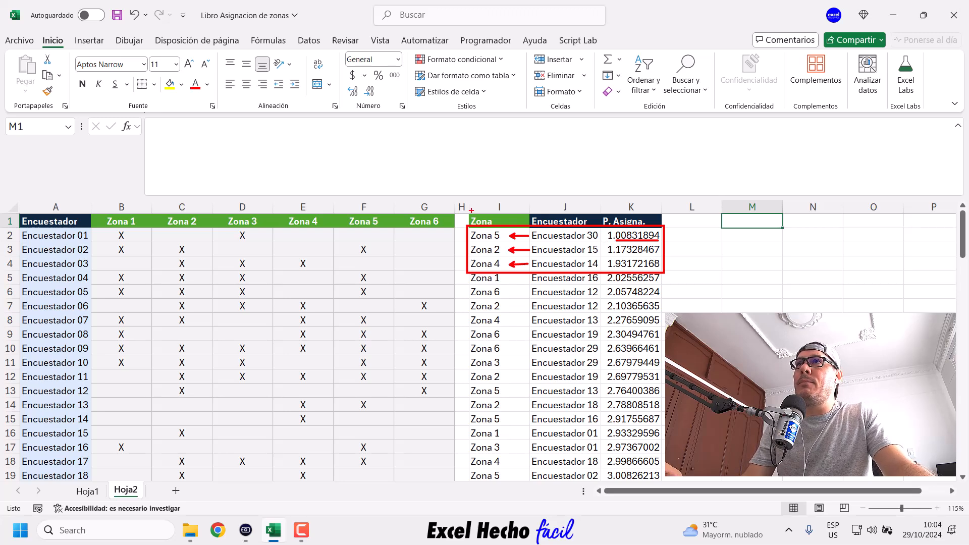
{"action": "mouse_move", "coordinate": [462, 211]}
{"action": "left_mouse_down"}
{"action": "mouse_move", "coordinate": [694, 452]}
{"action": "mouse_move", "coordinate": [665, 484]}
{"action": "left_mouse_up"}
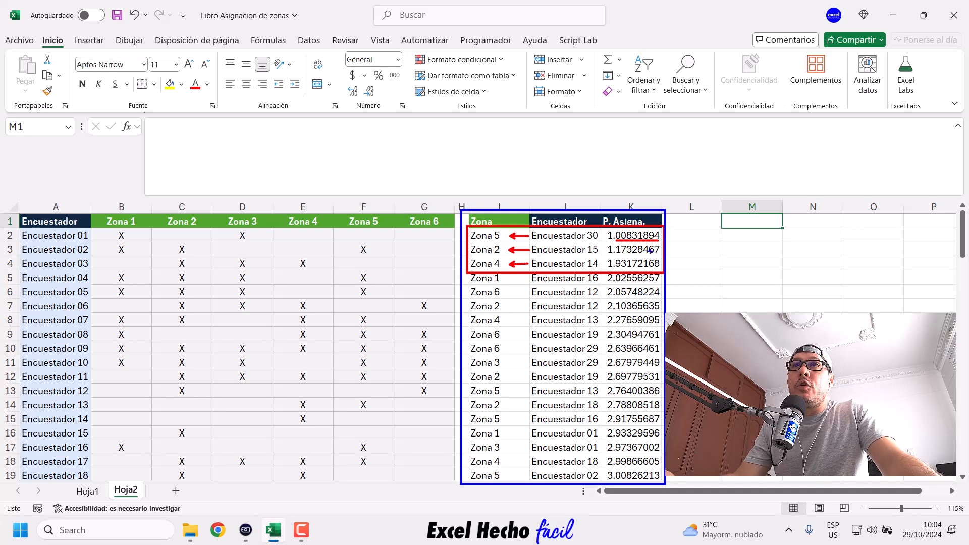
{"action": "key", "text": "Escape"}
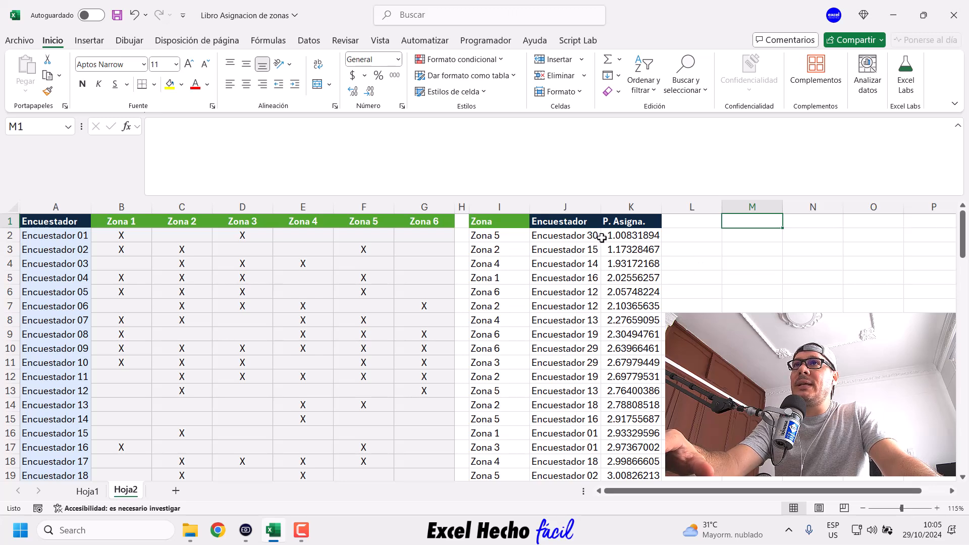
Recalculate the sheet repeatedly with I2:K4 selected to compare the order of the first three sorted rows
{"action": "left_click_drag", "start_coordinate": [504, 235], "coordinate": [604, 260]}
{"action": "key", "text": "F9"}
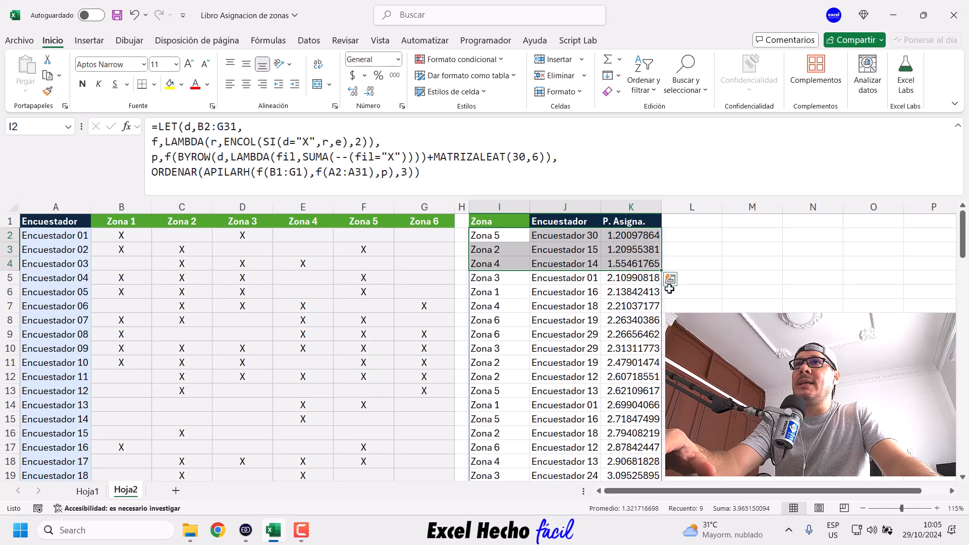
{"action": "key", "text": "F9"}
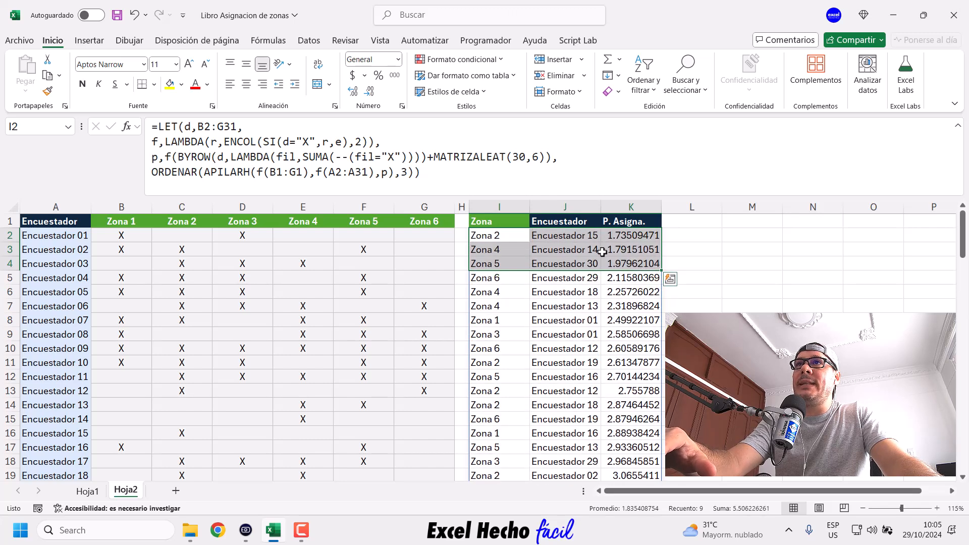
{"action": "key", "text": "F9"}
{"action": "key", "text": "F9"}
{"action": "key", "text": "F9"}
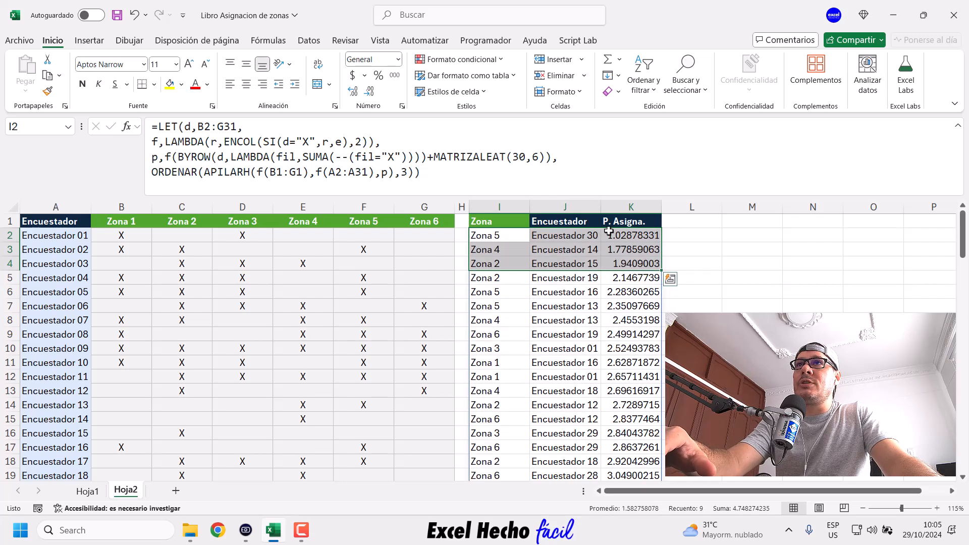
{"action": "key", "text": "F9"}
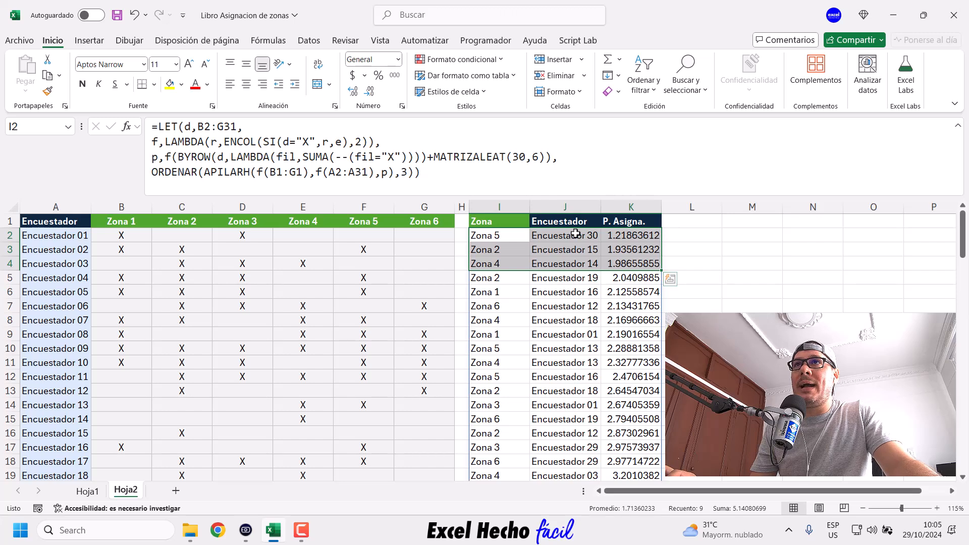
{"action": "key", "text": "F9"}
{"action": "key", "text": "F9"}
{"action": "key", "text": "F9"}
{"action": "key", "text": "F9"}
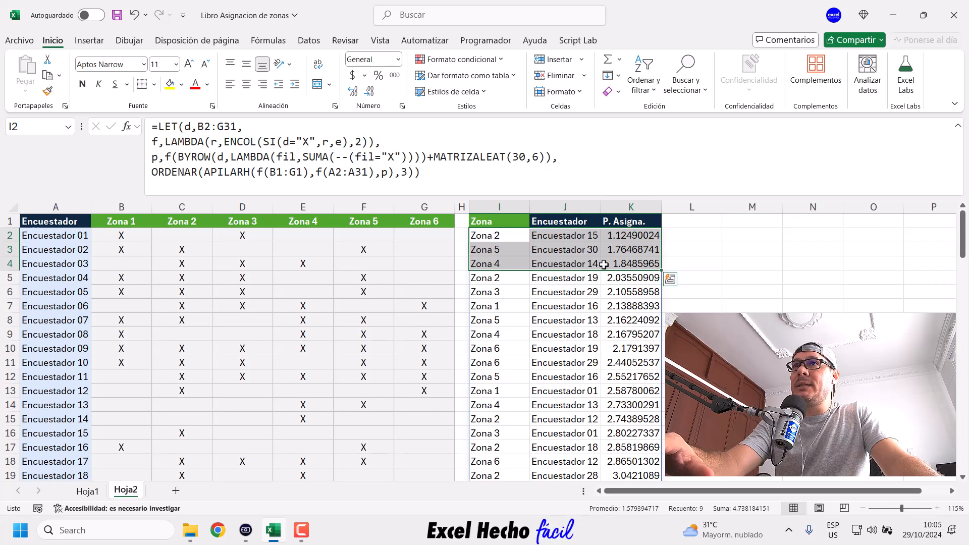
{"action": "key", "text": "F9"}
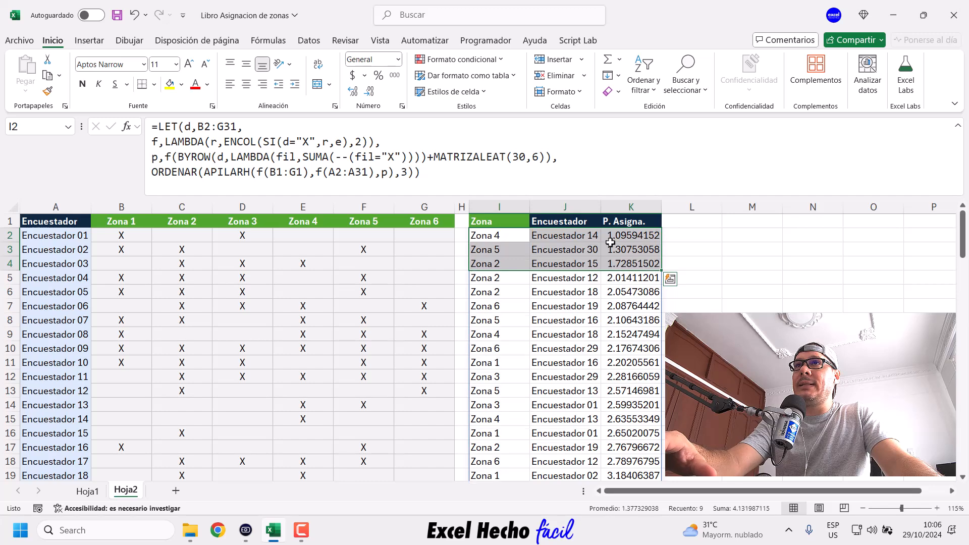
{"action": "key", "text": "F9"}
{"action": "key", "text": "F9"}
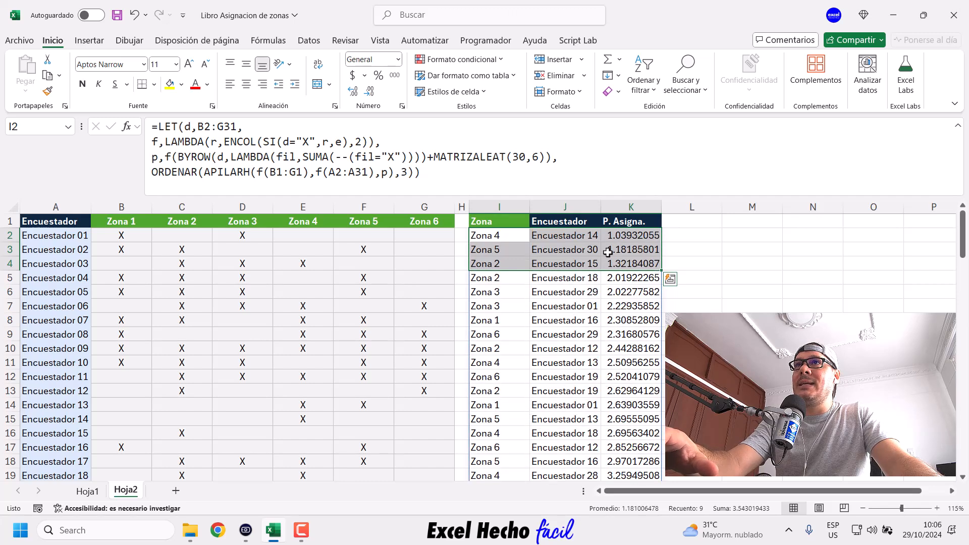
Review the zones, surveyors and weights in I2:K4 once more, checking the first weight in K2
{"action": "left_click_drag", "start_coordinate": [515, 237], "coordinate": [630, 273]}
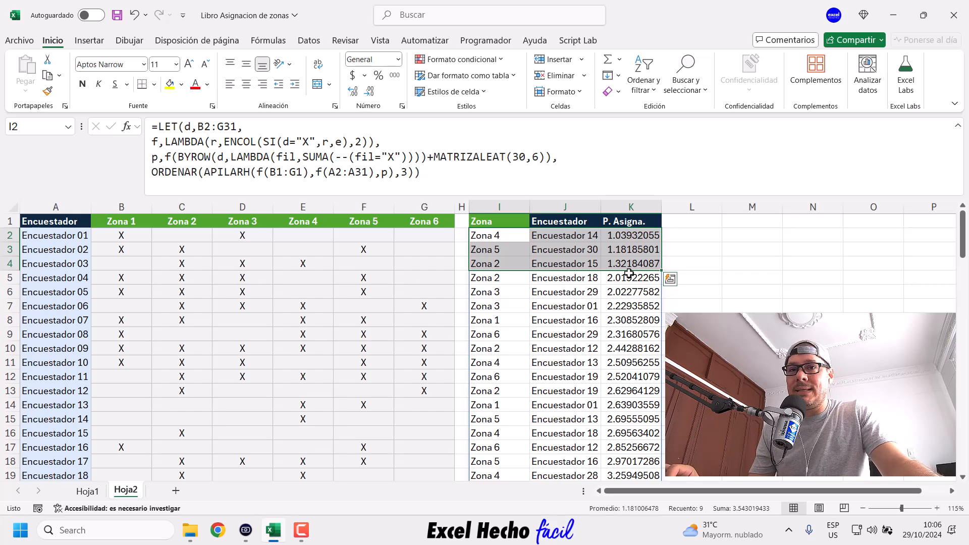
{"action": "left_click", "coordinate": [626, 236]}
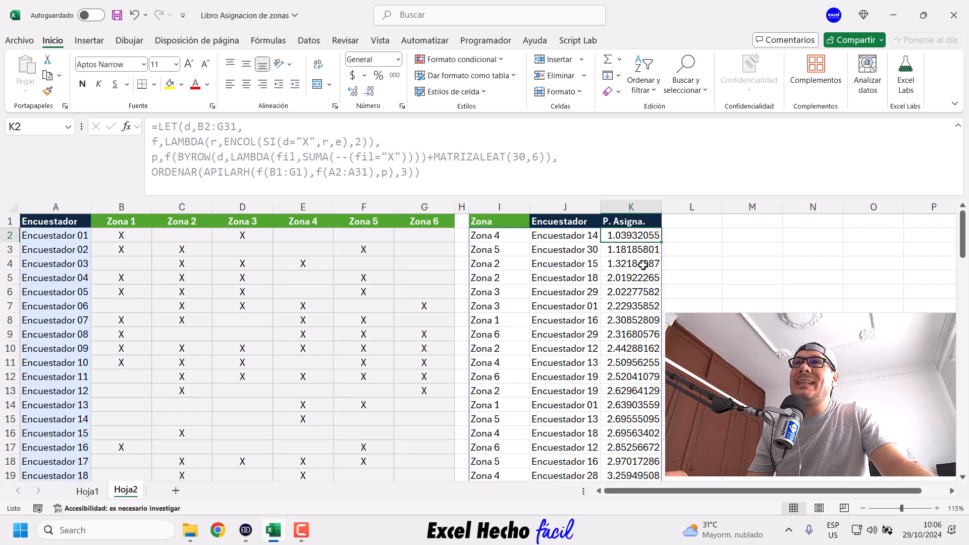
{"action": "left_click_drag", "start_coordinate": [528, 235], "coordinate": [626, 263]}
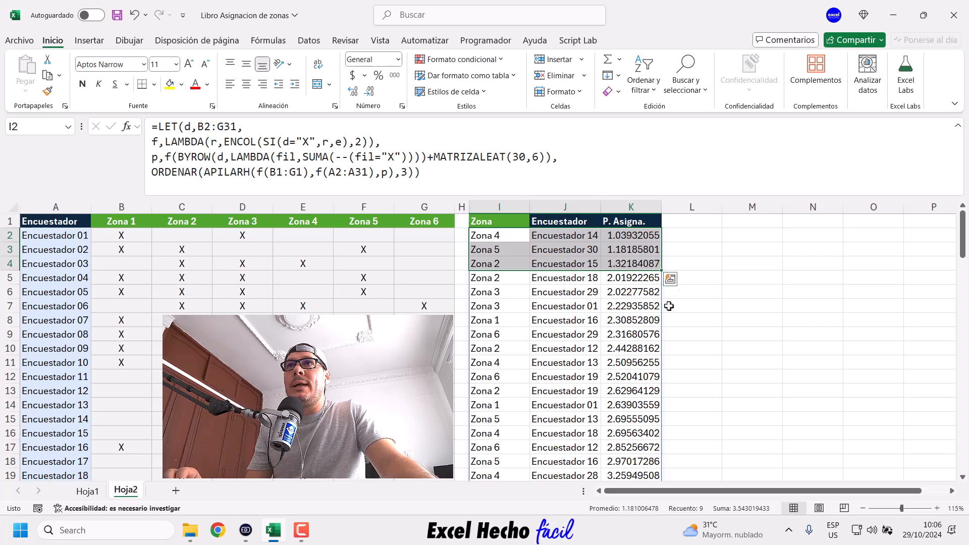
Review the weight in K2 and the first three zone, surveyor and weight rows, checking where the next group starts in row 5
{"action": "left_click", "coordinate": [634, 236]}
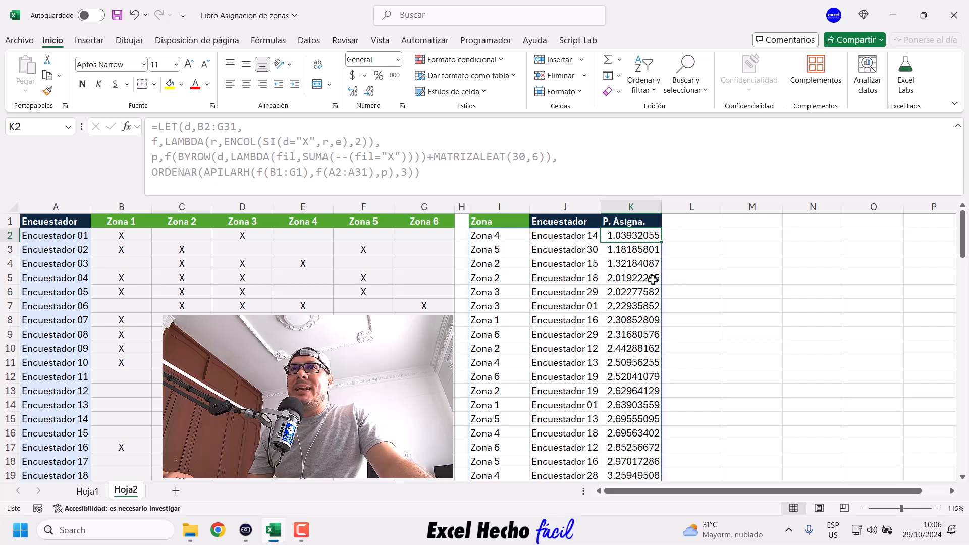
{"action": "left_click", "coordinate": [738, 222]}
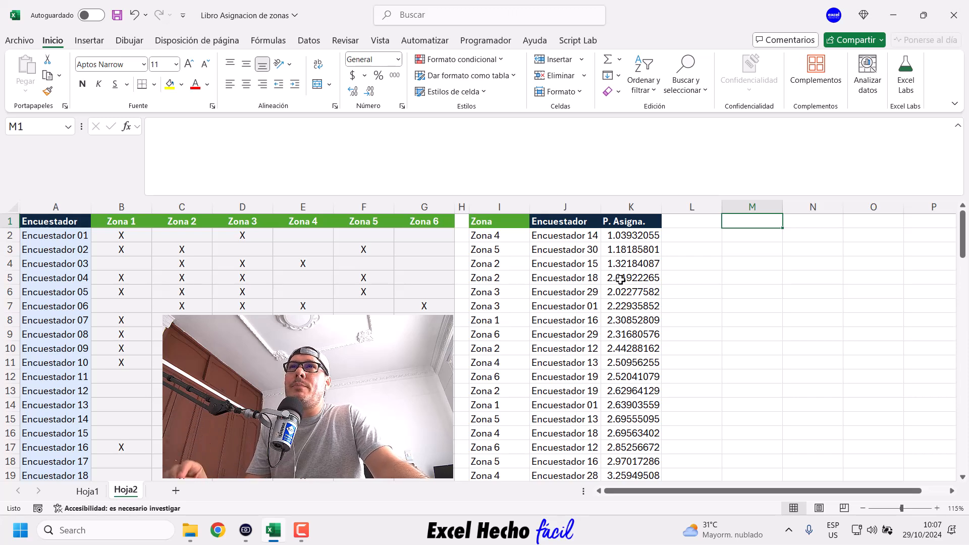
{"action": "left_click_drag", "start_coordinate": [505, 236], "coordinate": [643, 263]}
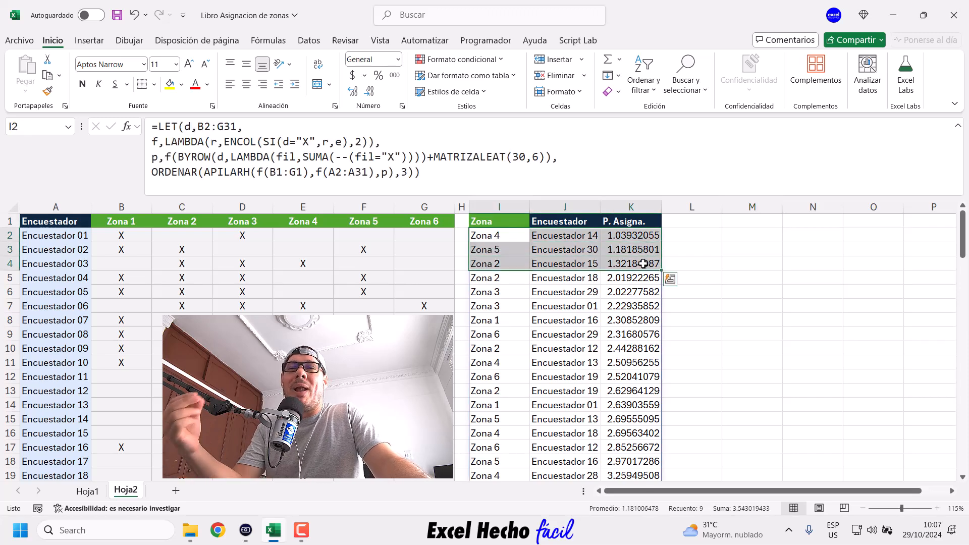
{"action": "left_click", "coordinate": [492, 281]}
{"action": "left_click", "coordinate": [728, 223]}
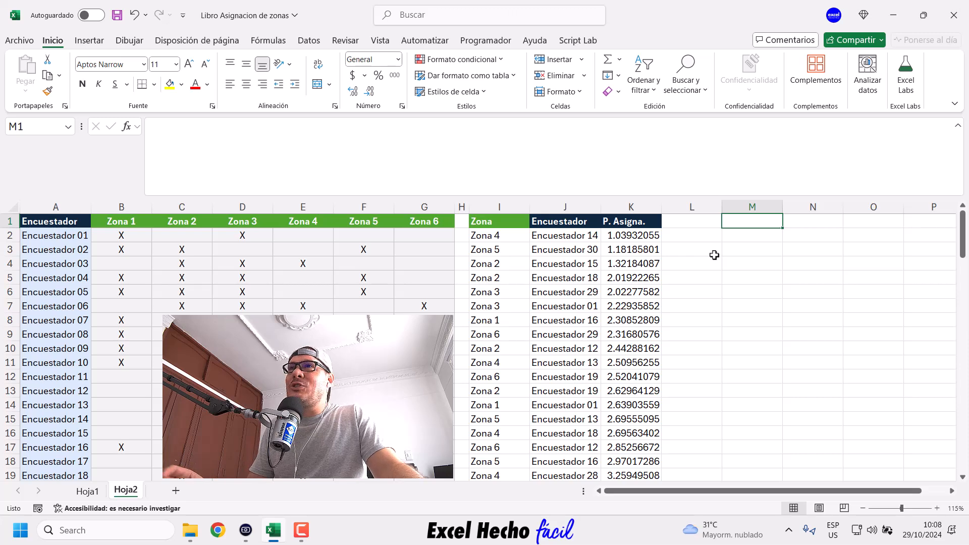
Examine the Zona column in I1:I15 and the Encuestador column in J1:J16 of the sorted list
{"action": "left_click", "coordinate": [505, 218]}
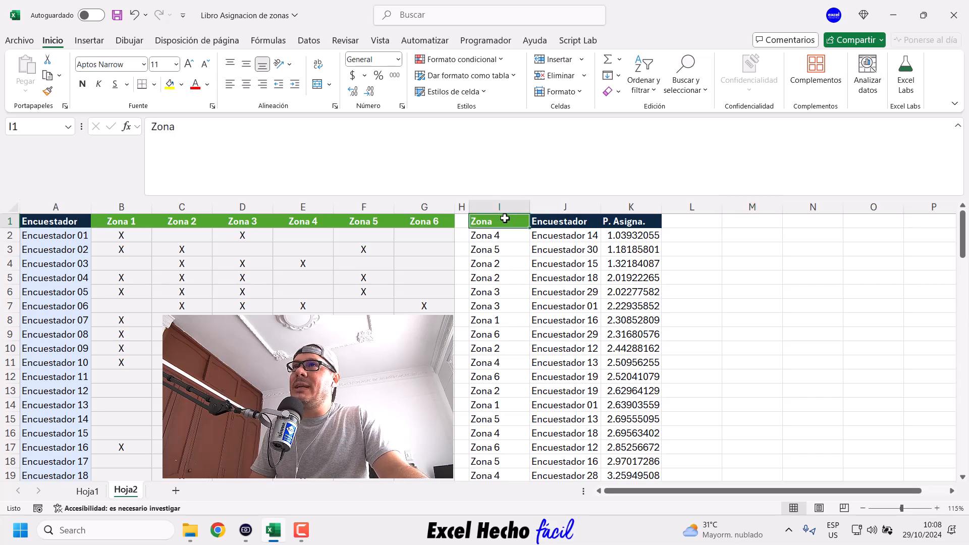
{"action": "left_click_drag", "start_coordinate": [505, 218], "coordinate": [511, 419]}
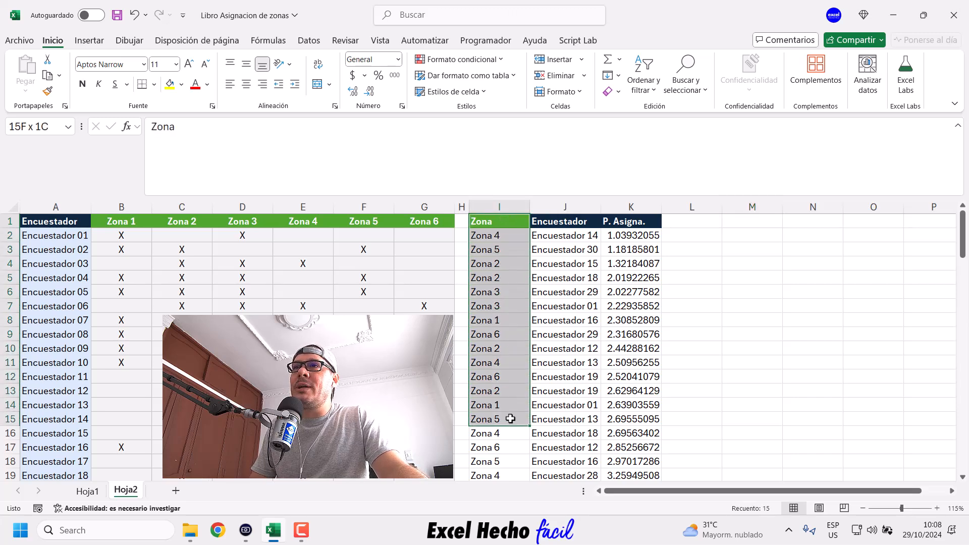
{"action": "left_click_drag", "start_coordinate": [558, 221], "coordinate": [548, 426]}
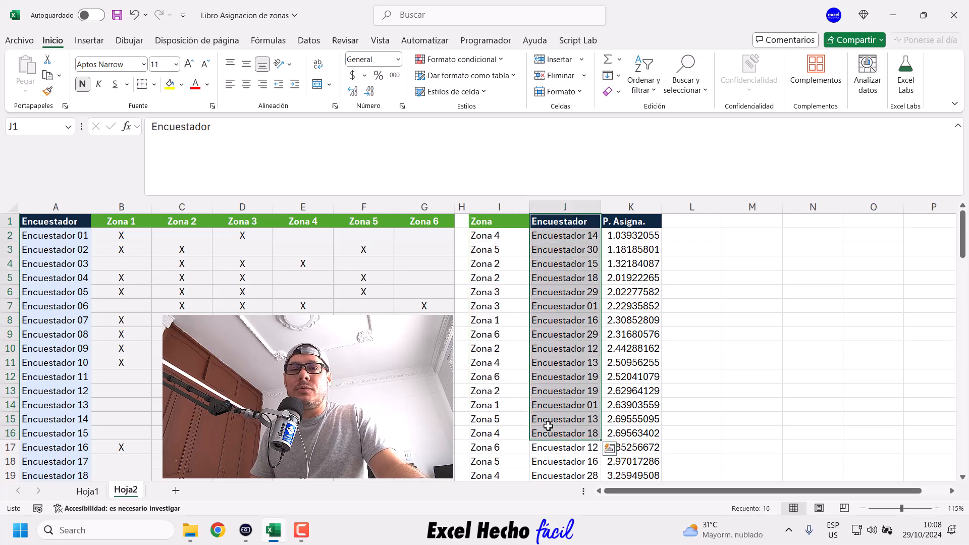
{"action": "left_click", "coordinate": [732, 223]}
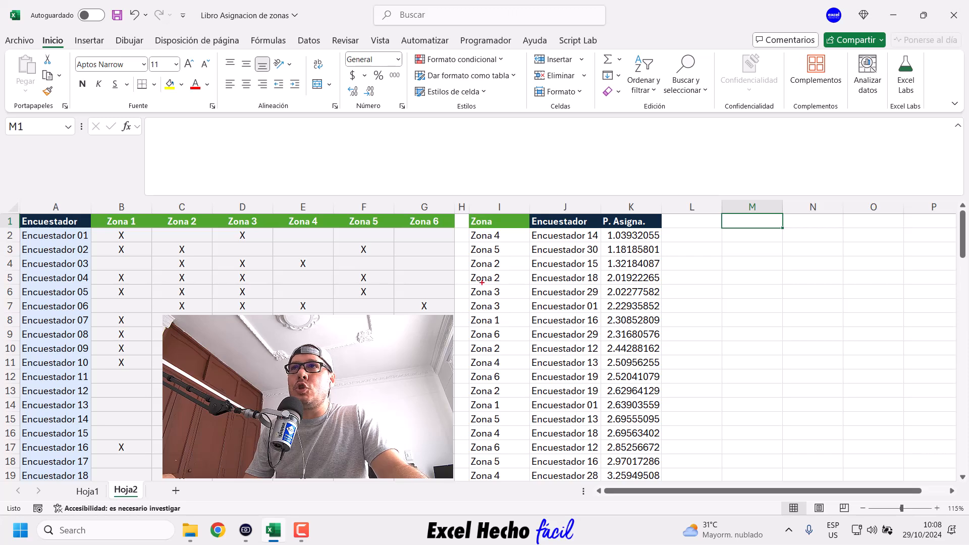
Frame I5:K18 in red on screen, mark individual weights with arrows and an underline, and clear the annotations
{"action": "left_click_drag", "start_coordinate": [466, 270], "coordinate": [664, 469]}
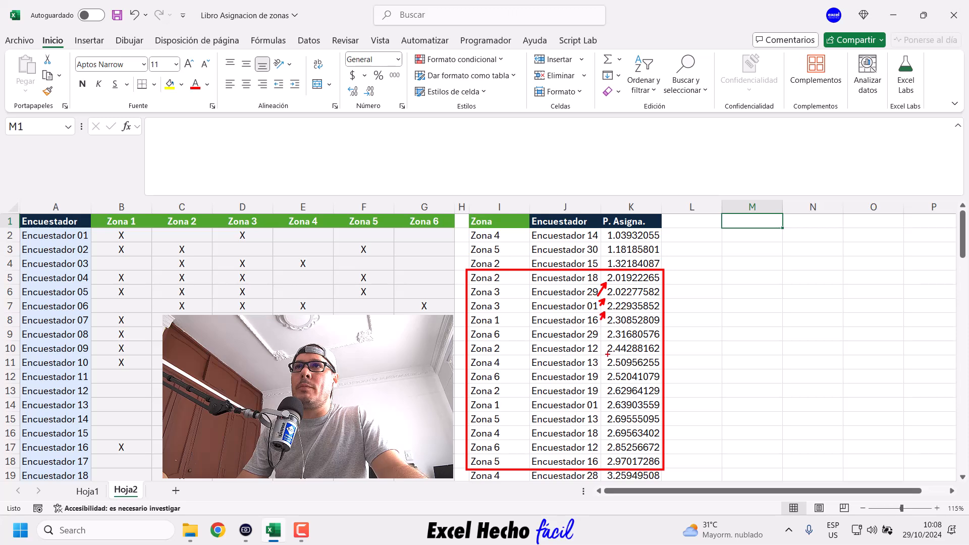
{"action": "mouse_move", "coordinate": [595, 443]}
{"action": "left_mouse_down"}
{"action": "mouse_move", "coordinate": [606, 458]}
{"action": "mouse_move", "coordinate": [583, 483]}
{"action": "left_mouse_up"}
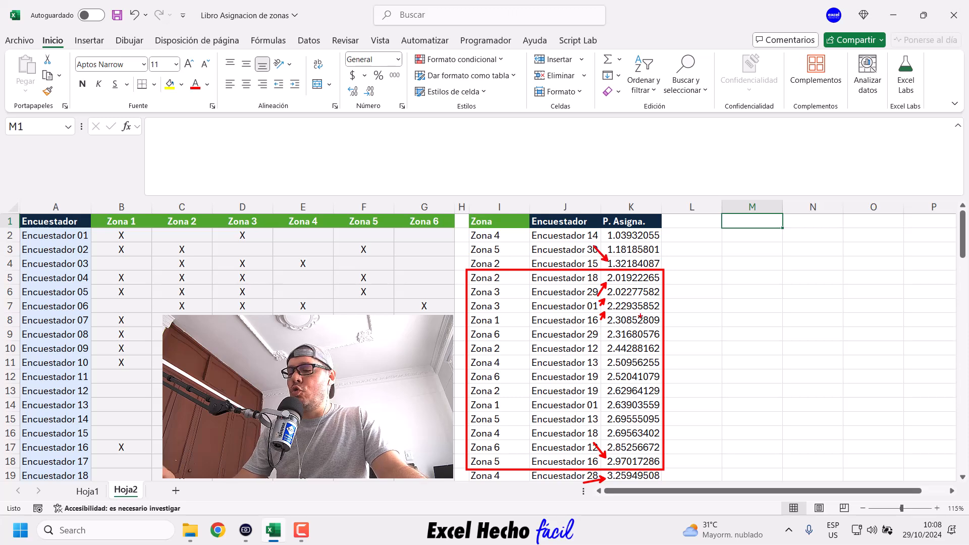
{"action": "key", "text": "ctrl+z"}
{"action": "key", "text": "ctrl+z"}
{"action": "key", "text": "ctrl+z"}
{"action": "key", "text": "ctrl+z"}
{"action": "key", "text": "ctrl+z"}
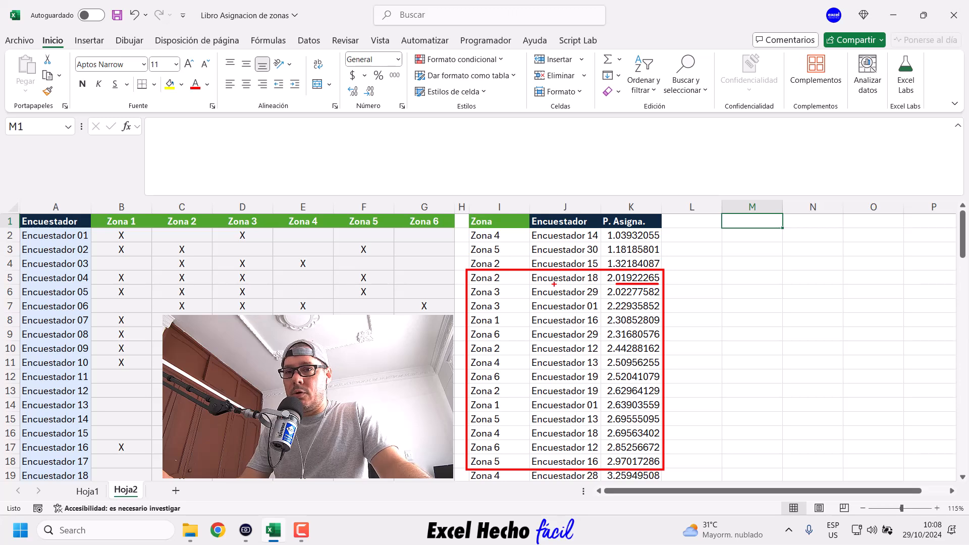
{"action": "key", "text": "ctrl+z"}
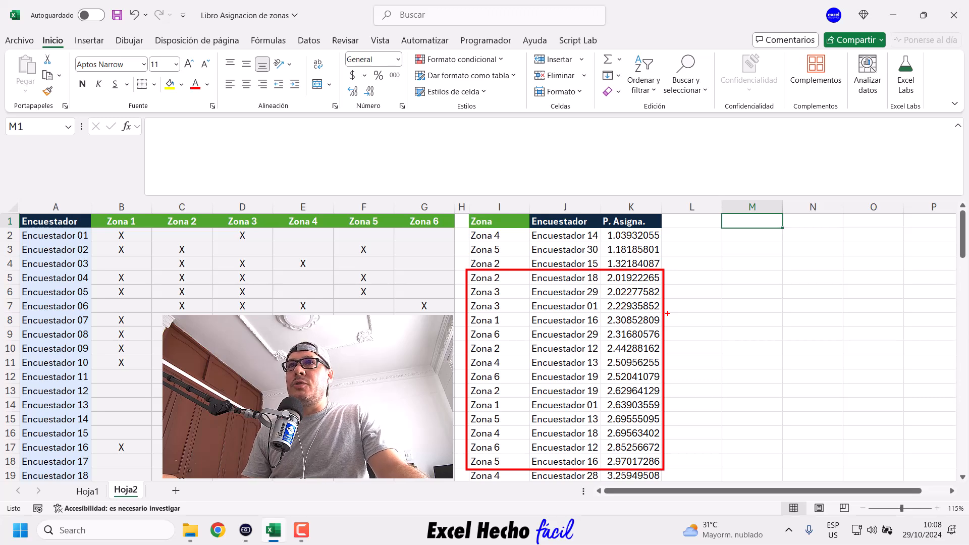
{"action": "key", "text": "Escape"}
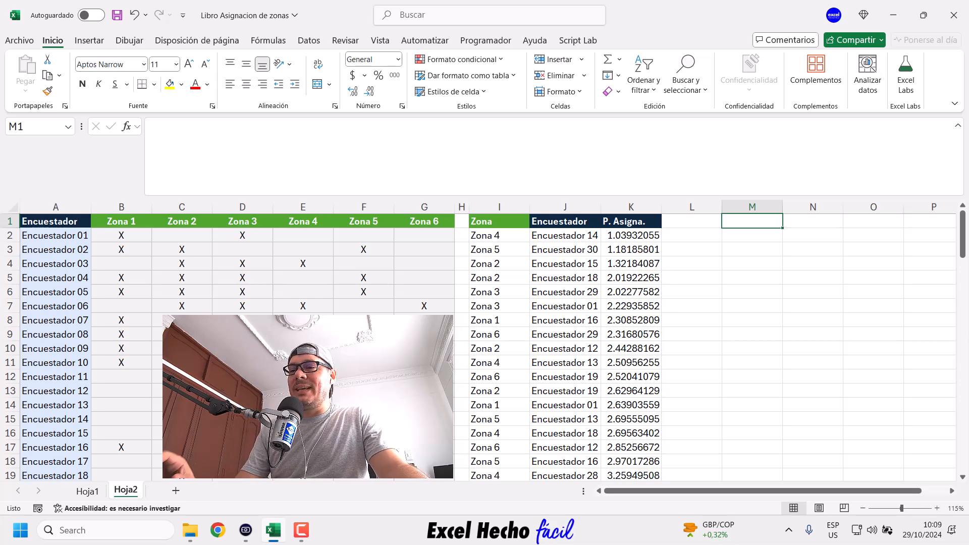
Recalculate the sheet, frame I5:K18 in red, and draw red arrows pointing at the weights in K7 and K9
{"action": "key", "text": "F9"}
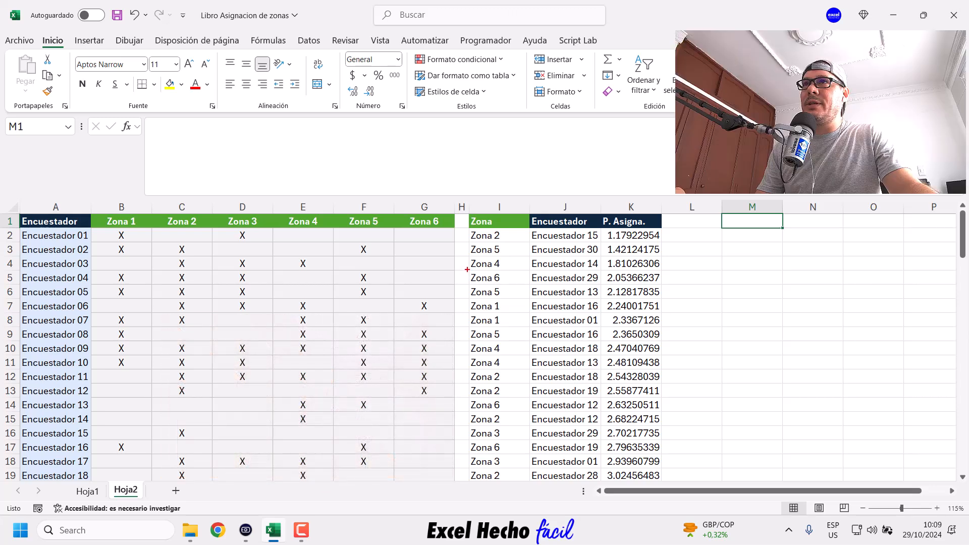
{"action": "left_click_drag", "start_coordinate": [468, 271], "coordinate": [645, 444]}
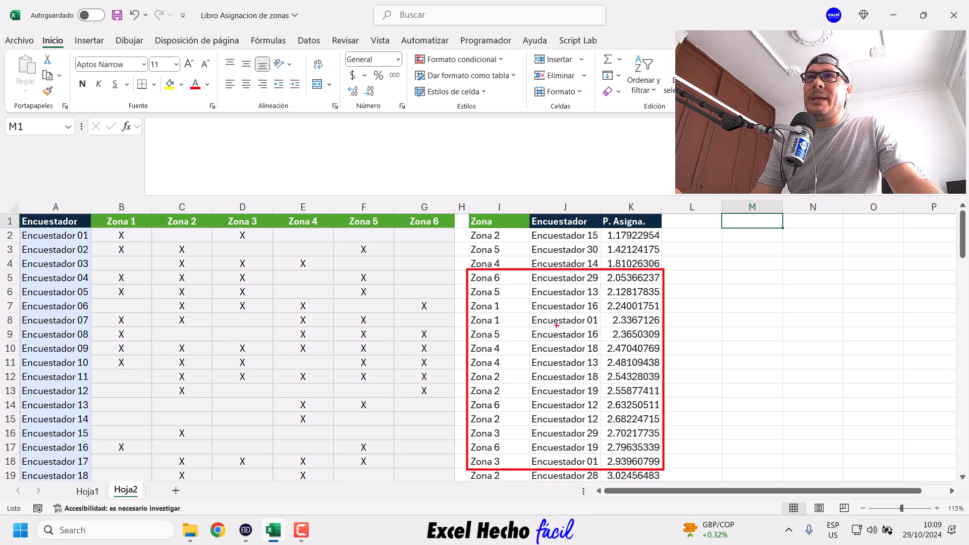
{"action": "left_click_drag", "start_coordinate": [671, 305], "coordinate": [701, 305]}
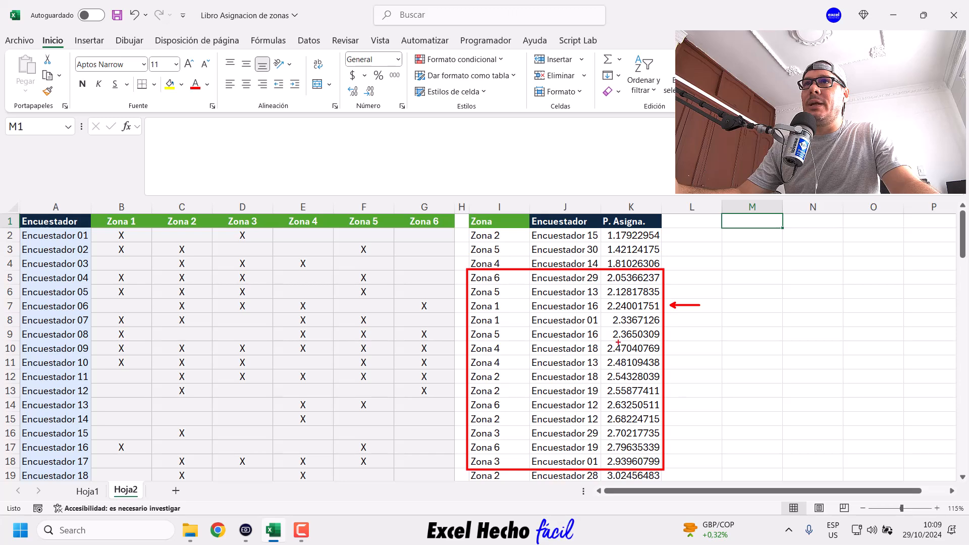
{"action": "left_click_drag", "start_coordinate": [671, 335], "coordinate": [701, 334]}
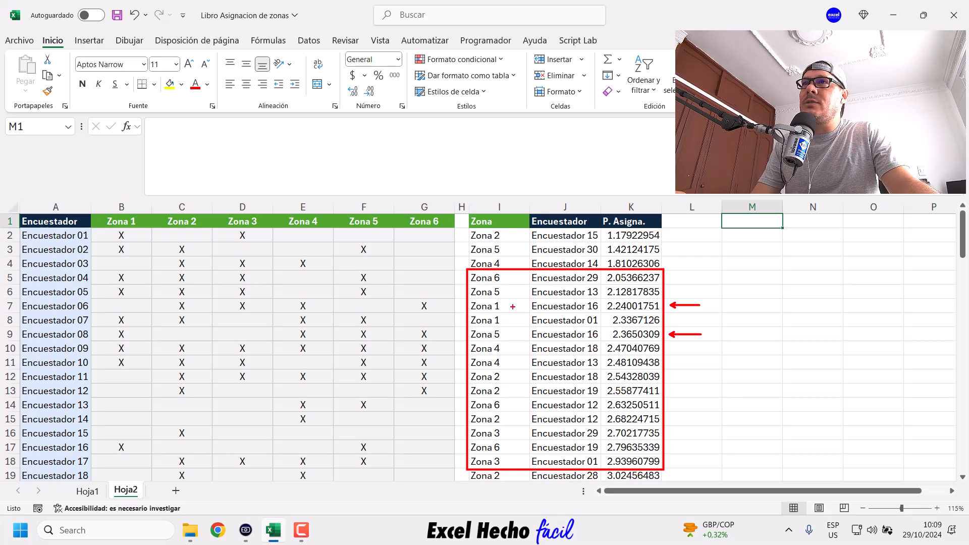
Underline the decimals of the weights in K7 and K9 in red and draw arrows to their zones in I7 and I9
{"action": "left_click_drag", "start_coordinate": [615, 313], "coordinate": [659, 313]}
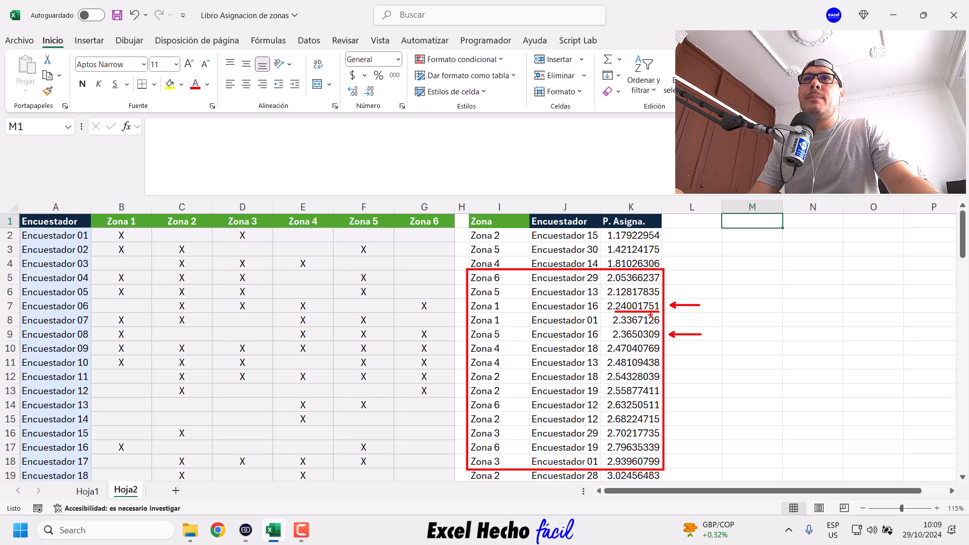
{"action": "left_click_drag", "start_coordinate": [624, 342], "coordinate": [659, 342]}
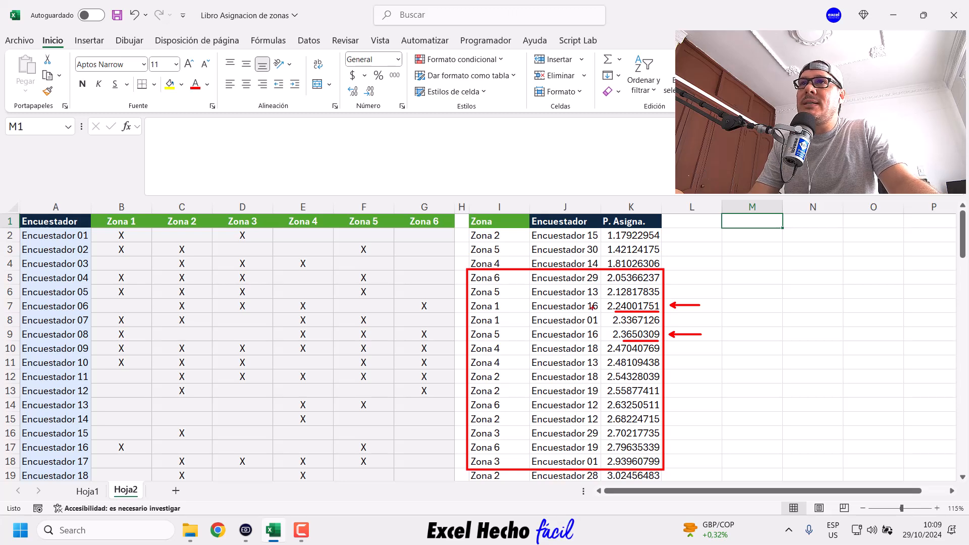
{"action": "left_click_drag", "start_coordinate": [508, 306], "coordinate": [527, 307]}
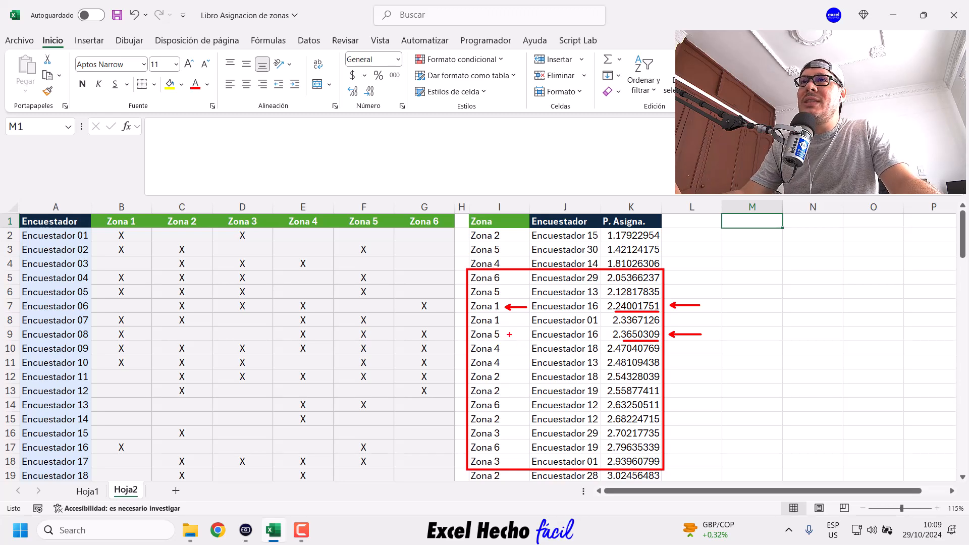
{"action": "left_click_drag", "start_coordinate": [510, 334], "coordinate": [520, 334]}
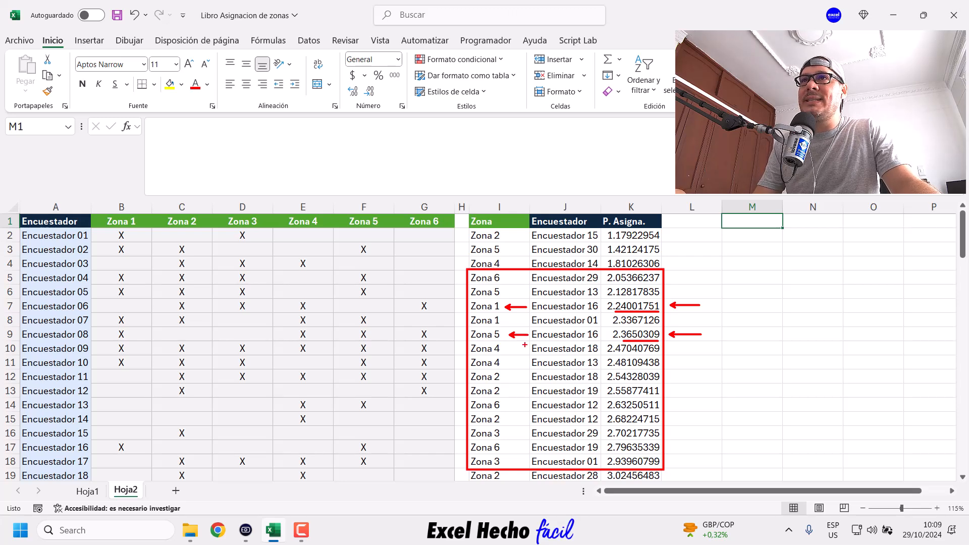
Strike through row 9 of the sorted list in red and undo the stroke, twice
{"action": "left_click_drag", "start_coordinate": [467, 334], "coordinate": [653, 333]}
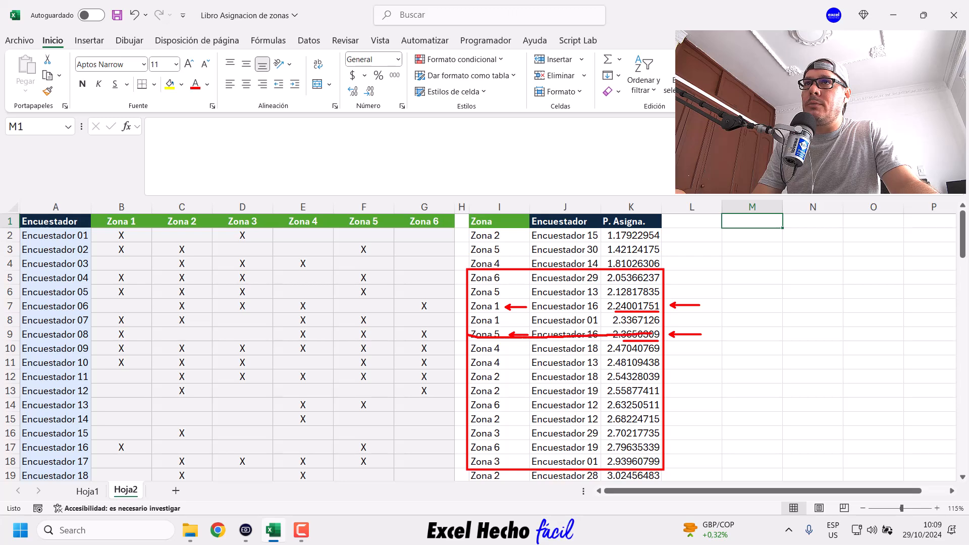
{"action": "key", "text": "ctrl+z"}
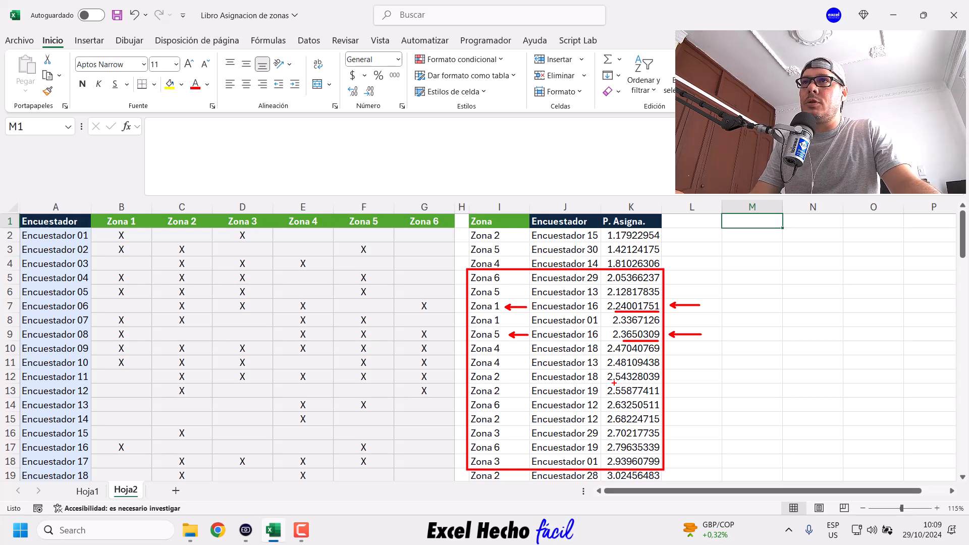
{"action": "left_click_drag", "start_coordinate": [486, 336], "coordinate": [630, 335]}
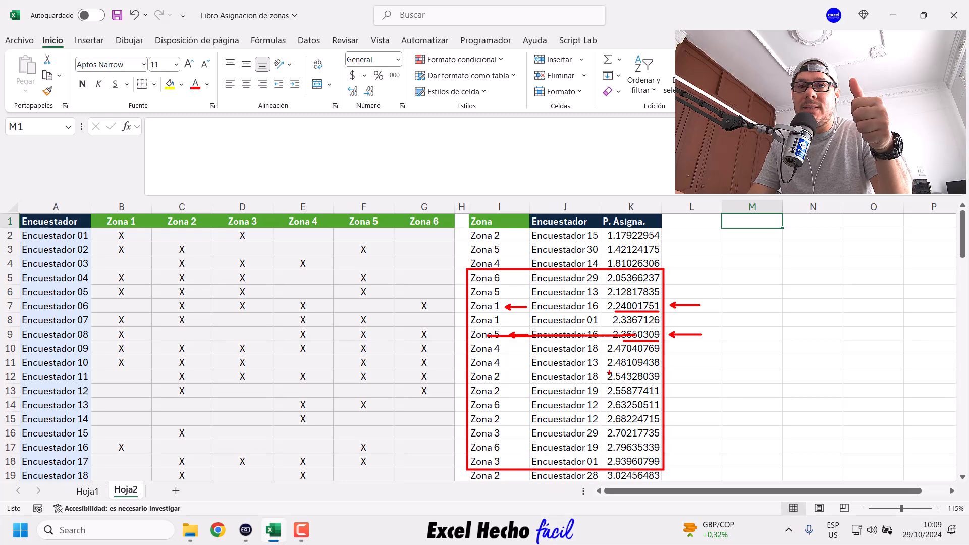
{"action": "key", "text": "ctrl+z"}
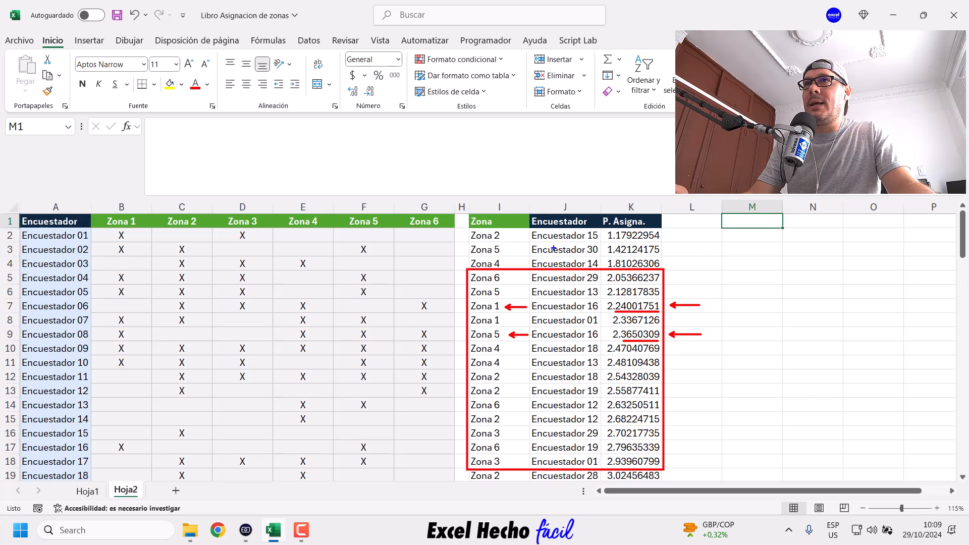
Frame surveyors J2:J6 in blue, mark row 7 with an arrow, link J7 back to the frame, and write "=0" and "1" beside the list
{"action": "left_click_drag", "start_coordinate": [528, 229], "coordinate": [602, 300]}
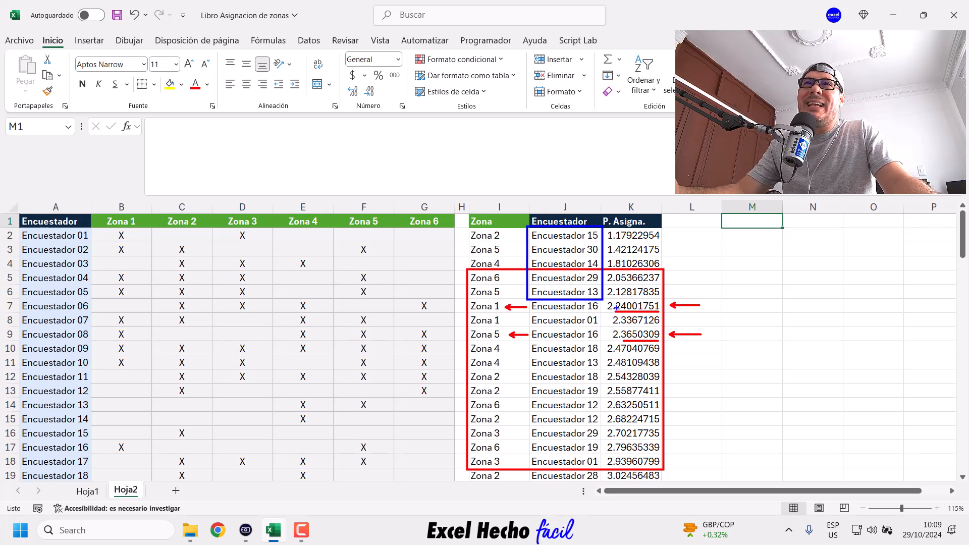
{"action": "left_click_drag", "start_coordinate": [711, 306], "coordinate": [742, 306]}
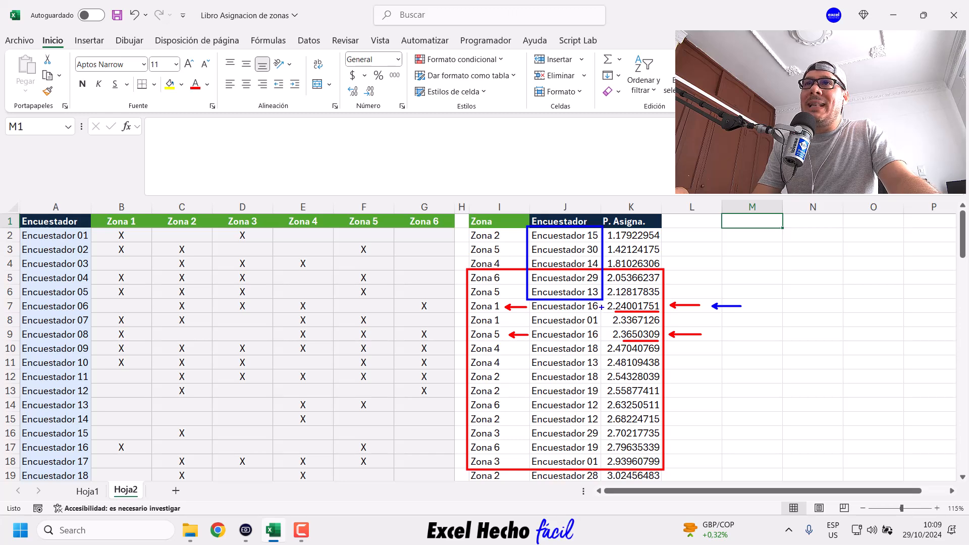
{"action": "mouse_move", "coordinate": [602, 307]}
{"action": "left_mouse_down"}
{"action": "mouse_move", "coordinate": [631, 262]}
{"action": "mouse_move", "coordinate": [613, 251]}
{"action": "left_mouse_up"}
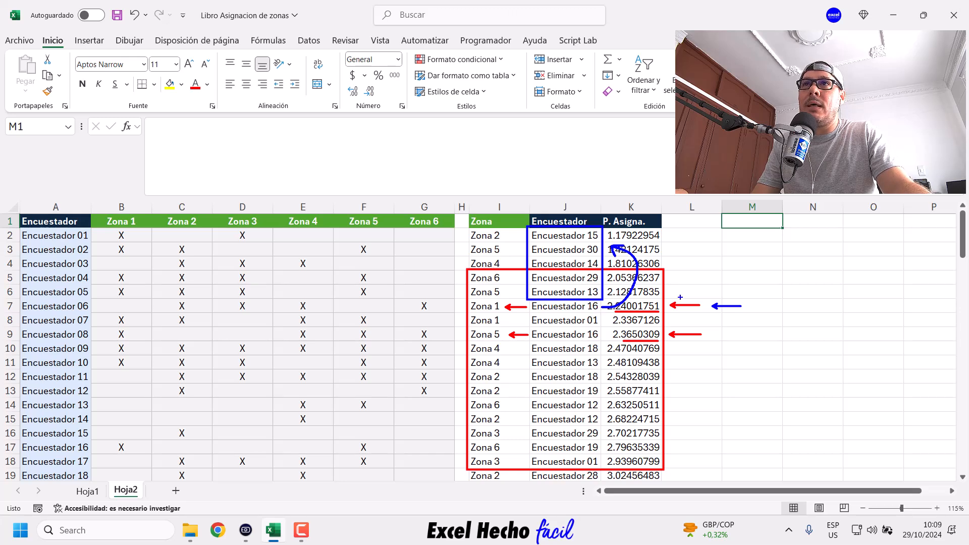
{"action": "mouse_move", "coordinate": [708, 269]}
{"action": "left_mouse_down"}
{"action": "mouse_move", "coordinate": [741, 274]}
{"action": "mouse_move", "coordinate": [758, 262]}
{"action": "mouse_move", "coordinate": [748, 264]}
{"action": "left_mouse_up"}
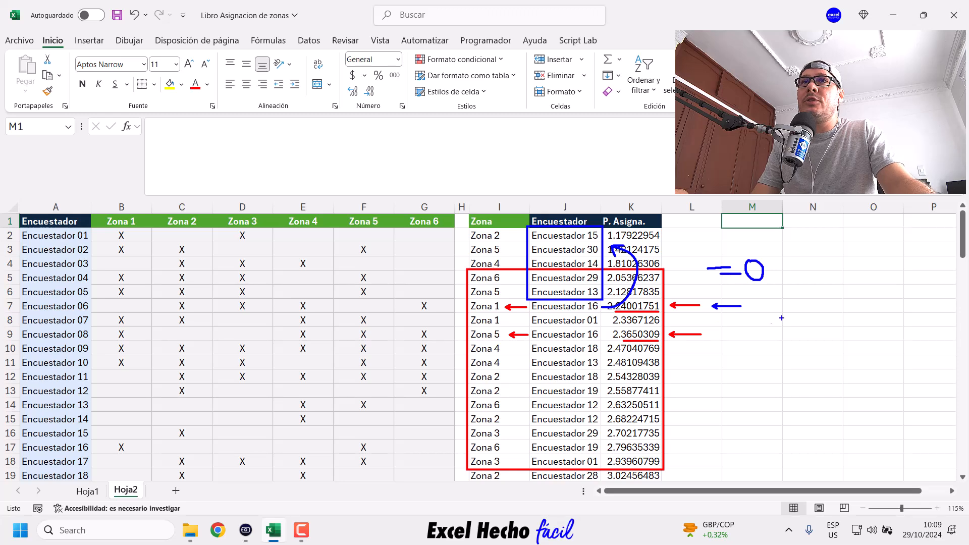
{"action": "mouse_move", "coordinate": [774, 305]}
{"action": "left_mouse_down"}
{"action": "mouse_move", "coordinate": [783, 296]}
{"action": "mouse_move", "coordinate": [782, 315]}
{"action": "mouse_move", "coordinate": [792, 314]}
{"action": "left_mouse_up"}
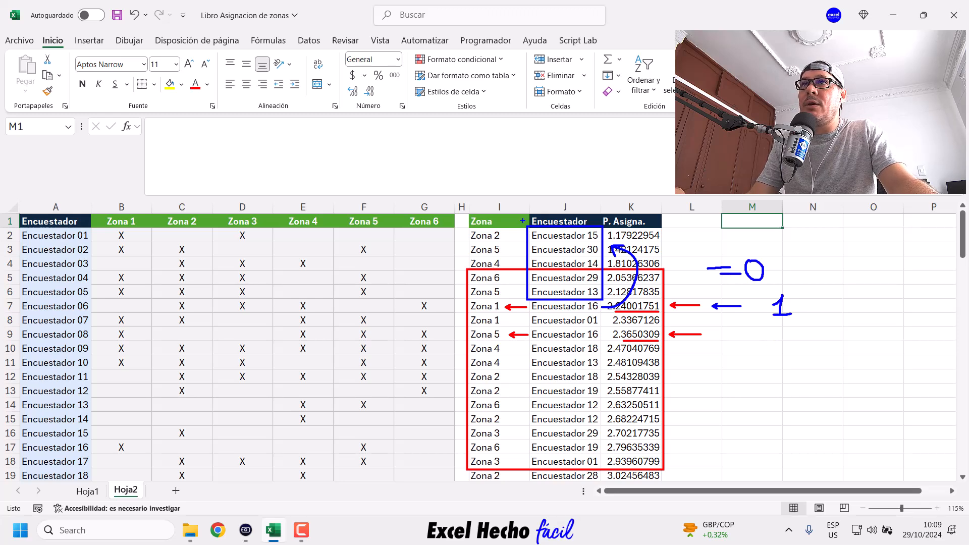
Frame J1:J8 in blue and J9 in red, link J9 back to the earlier surveyors, mark J7 with an arrow, and write "1=0" in red
{"action": "mouse_move", "coordinate": [525, 221]}
{"action": "left_mouse_down"}
{"action": "mouse_move", "coordinate": [524, 257]}
{"action": "mouse_move", "coordinate": [581, 323]}
{"action": "mouse_move", "coordinate": [603, 326]}
{"action": "mouse_move", "coordinate": [603, 222]}
{"action": "mouse_move", "coordinate": [525, 220]}
{"action": "left_mouse_up"}
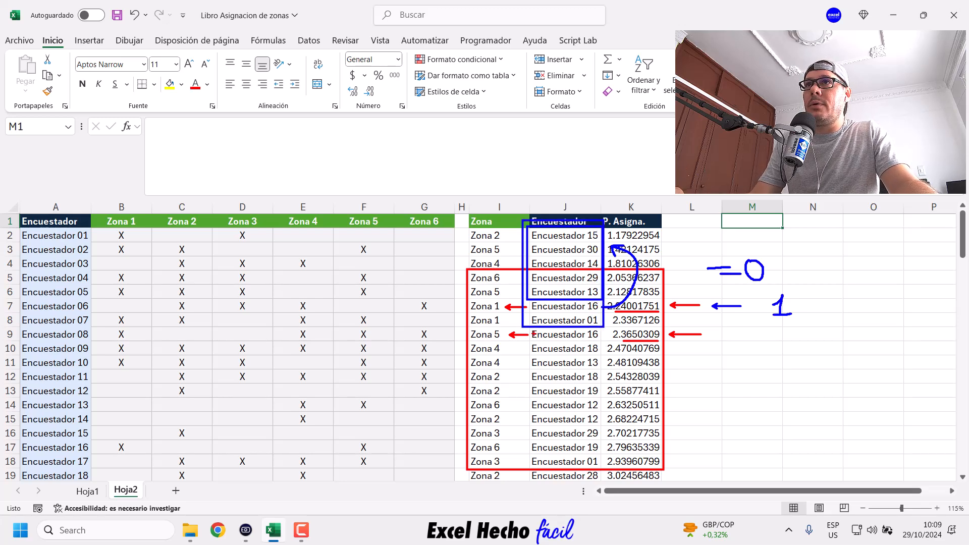
{"action": "left_click_drag", "start_coordinate": [531, 328], "coordinate": [607, 344]}
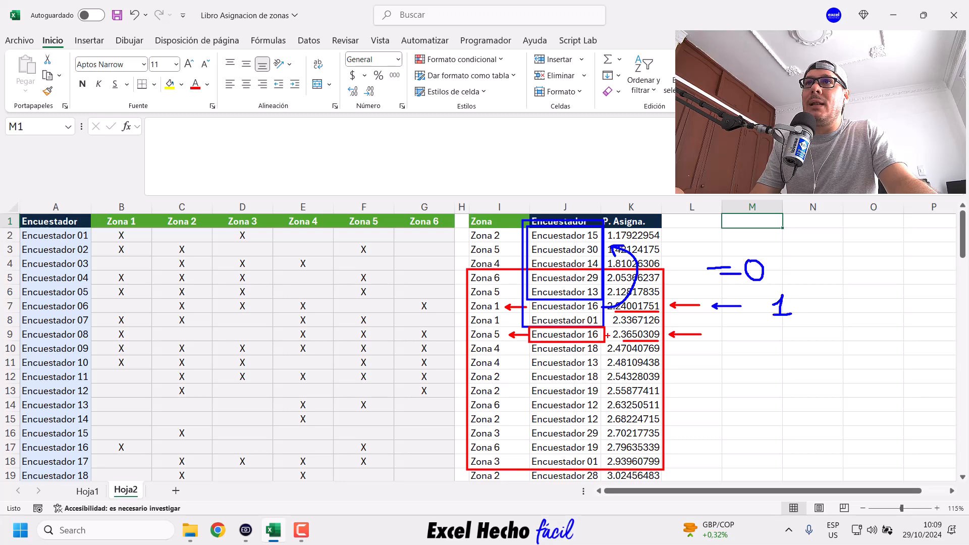
{"action": "mouse_move", "coordinate": [608, 335]}
{"action": "left_mouse_down"}
{"action": "mouse_move", "coordinate": [625, 306]}
{"action": "mouse_move", "coordinate": [613, 266]}
{"action": "left_mouse_up"}
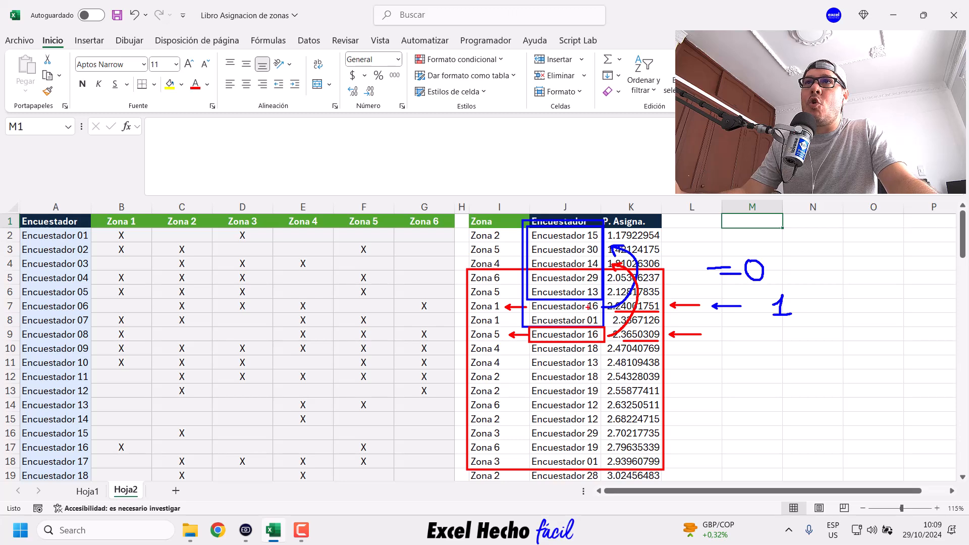
{"action": "left_click_drag", "start_coordinate": [561, 307], "coordinate": [588, 307]}
{"action": "mouse_move", "coordinate": [695, 360]}
{"action": "left_mouse_down"}
{"action": "mouse_move", "coordinate": [701, 354]}
{"action": "mouse_move", "coordinate": [706, 375]}
{"action": "left_mouse_up"}
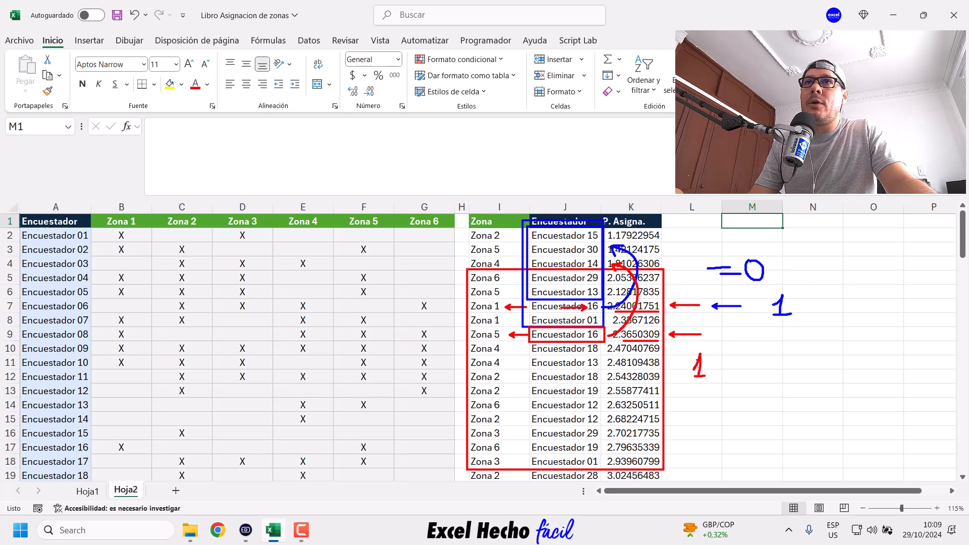
{"action": "mouse_move", "coordinate": [713, 363]}
{"action": "left_mouse_down"}
{"action": "mouse_move", "coordinate": [742, 371]}
{"action": "mouse_move", "coordinate": [740, 354]}
{"action": "left_mouse_up"}
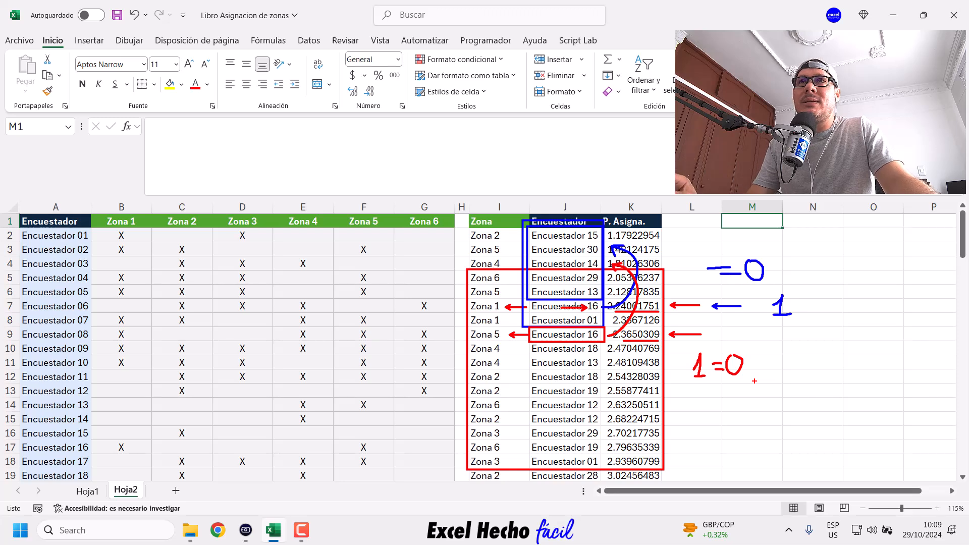
Write "False" in red after "1=0", underline it, and draw a downward arrow and a short dash beside it
{"action": "mouse_move", "coordinate": [767, 356]}
{"action": "left_mouse_down"}
{"action": "mouse_move", "coordinate": [767, 379]}
{"action": "mouse_move", "coordinate": [780, 356]}
{"action": "mouse_move", "coordinate": [784, 379]}
{"action": "mouse_move", "coordinate": [791, 364]}
{"action": "mouse_move", "coordinate": [793, 380]}
{"action": "left_mouse_up"}
{"action": "mouse_move", "coordinate": [803, 348]}
{"action": "left_mouse_down"}
{"action": "mouse_move", "coordinate": [810, 375]}
{"action": "mouse_move", "coordinate": [801, 377]}
{"action": "mouse_move", "coordinate": [828, 381]}
{"action": "mouse_move", "coordinate": [838, 362]}
{"action": "mouse_move", "coordinate": [846, 380]}
{"action": "left_mouse_up"}
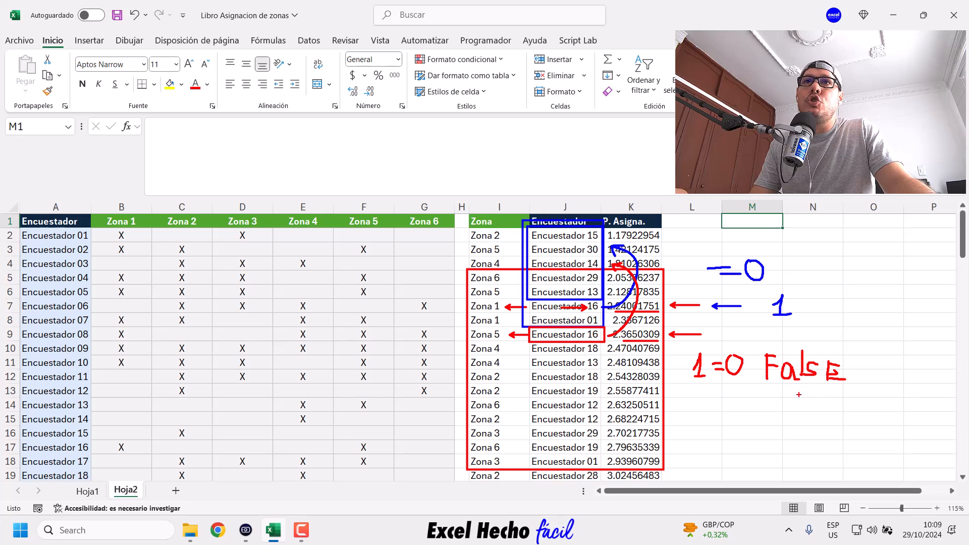
{"action": "mouse_move", "coordinate": [771, 387]}
{"action": "left_mouse_down"}
{"action": "mouse_move", "coordinate": [858, 384]}
{"action": "mouse_move", "coordinate": [812, 422]}
{"action": "left_mouse_up"}
{"action": "left_click_drag", "start_coordinate": [811, 422], "coordinate": [818, 413]}
{"action": "left_click_drag", "start_coordinate": [757, 370], "coordinate": [762, 370]}
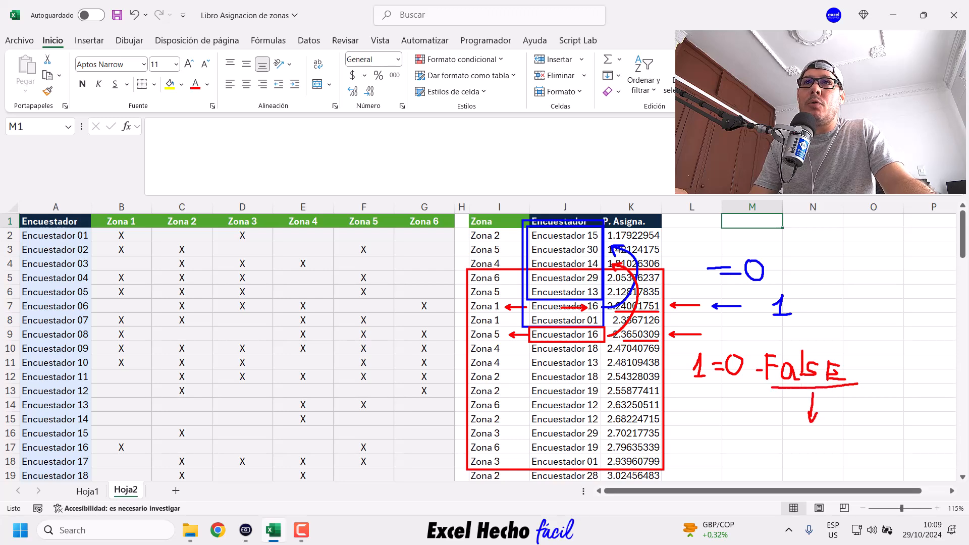
{"action": "mouse_move", "coordinate": [818, 425]}
{"action": "left_mouse_down"}
{"action": "mouse_move", "coordinate": [804, 450]}
{"action": "mouse_move", "coordinate": [811, 424]}
{"action": "mouse_move", "coordinate": [857, 421]}
{"action": "mouse_move", "coordinate": [830, 277]}
{"action": "mouse_move", "coordinate": [772, 270]}
{"action": "left_mouse_up"}
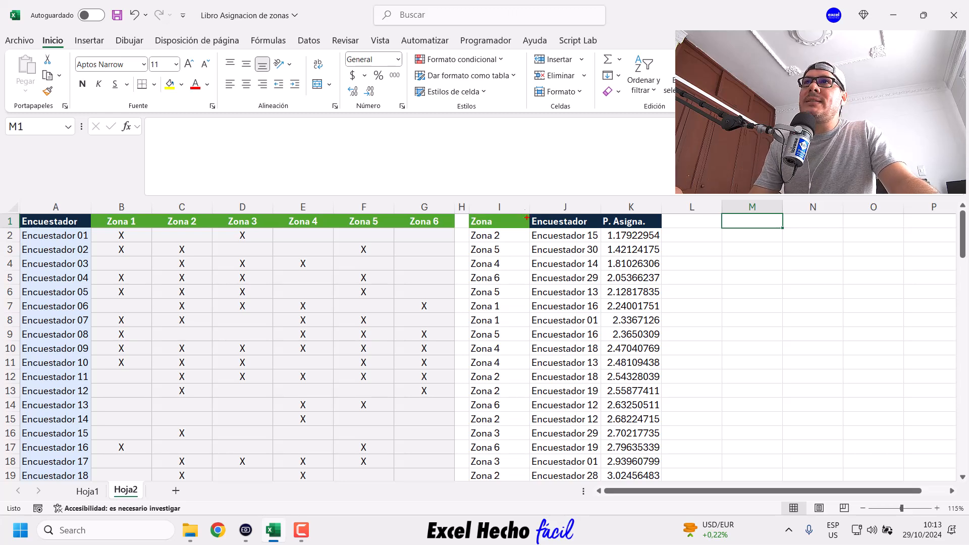
Mark column I with a red arrow, frame I5:K18 and zones I2:I6 in red, and point red arrows at rows 7 and 9
{"action": "left_click_drag", "start_coordinate": [514, 207], "coordinate": [513, 179]}
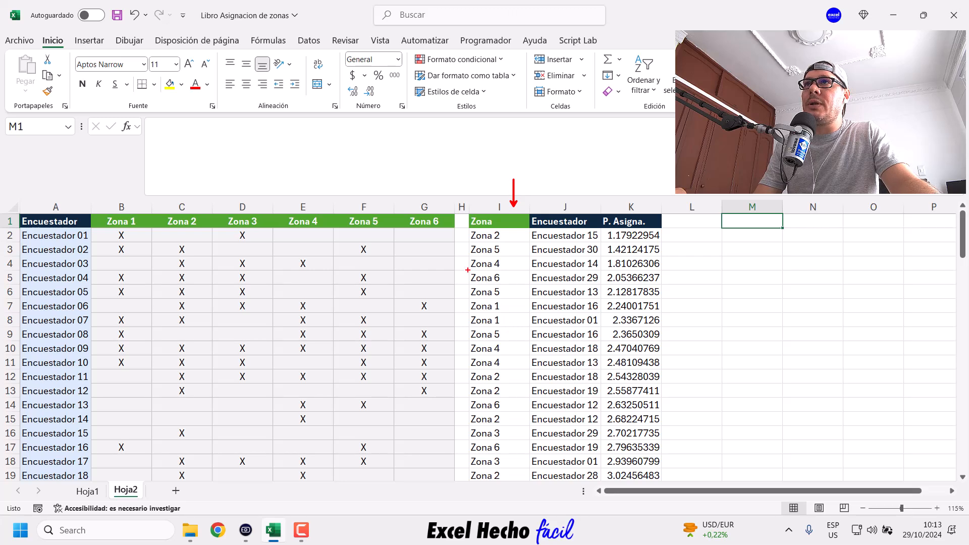
{"action": "mouse_move", "coordinate": [468, 268]}
{"action": "left_mouse_down"}
{"action": "mouse_move", "coordinate": [665, 439]}
{"action": "mouse_move", "coordinate": [664, 470]}
{"action": "left_mouse_up"}
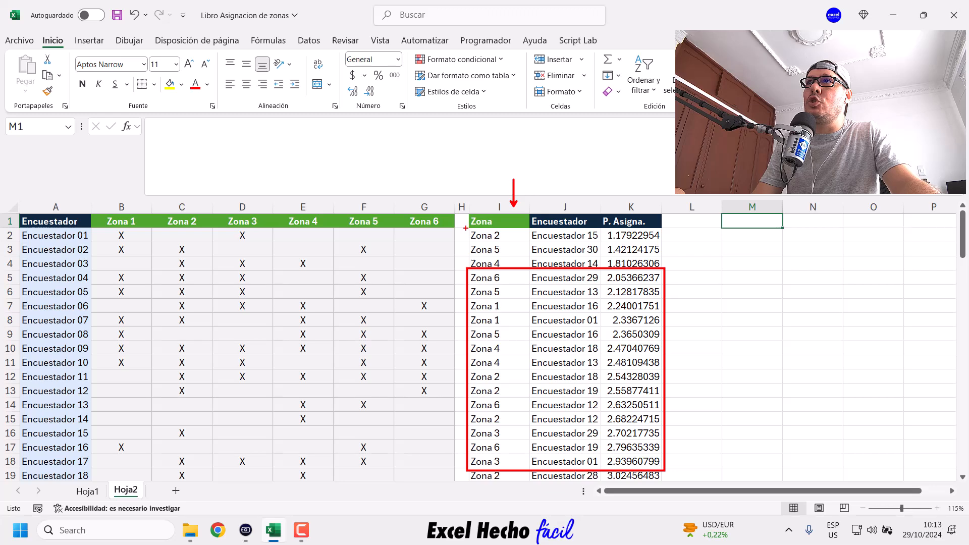
{"action": "mouse_move", "coordinate": [465, 228]}
{"action": "left_mouse_down"}
{"action": "mouse_move", "coordinate": [507, 294]}
{"action": "mouse_move", "coordinate": [530, 299]}
{"action": "left_mouse_up"}
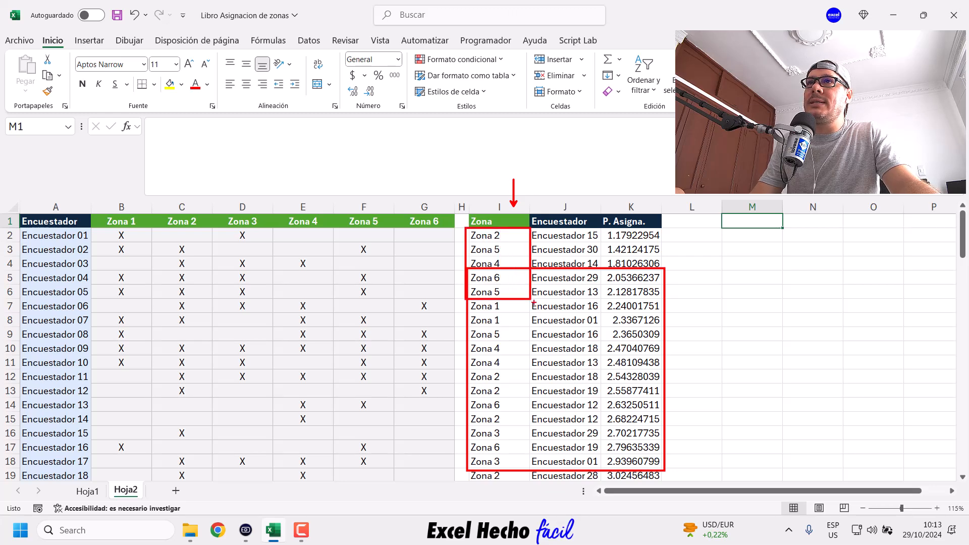
{"action": "mouse_move", "coordinate": [672, 312]}
{"action": "left_mouse_down"}
{"action": "mouse_move", "coordinate": [706, 307]}
{"action": "mouse_move", "coordinate": [708, 333]}
{"action": "left_mouse_up"}
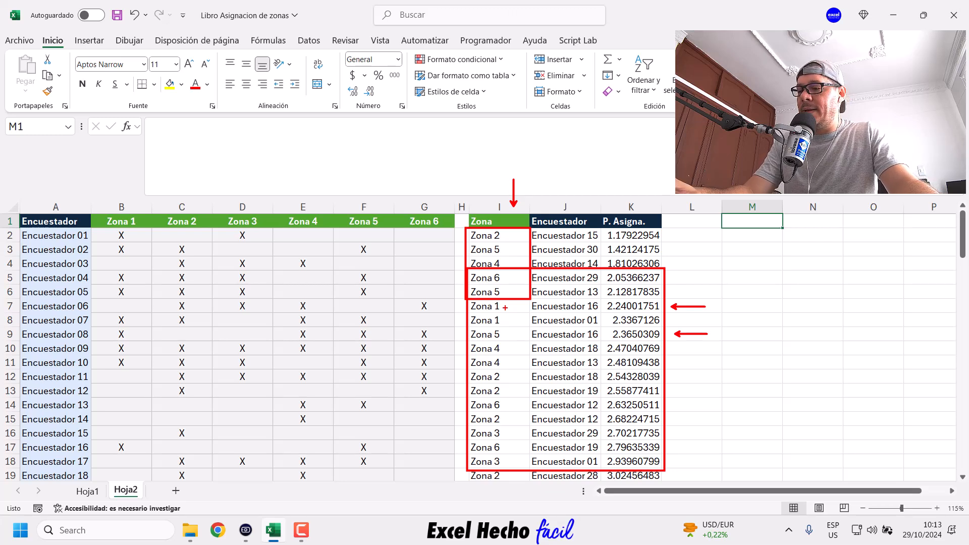
In blue, frame I7 and link it to earlier zones, mark row 9, link J9 to J7, and write "1" and "0" beside rows 7 and 9
{"action": "mouse_move", "coordinate": [466, 300]}
{"action": "left_mouse_down"}
{"action": "mouse_move", "coordinate": [531, 313]}
{"action": "mouse_move", "coordinate": [543, 247]}
{"action": "mouse_move", "coordinate": [552, 248]}
{"action": "left_mouse_up"}
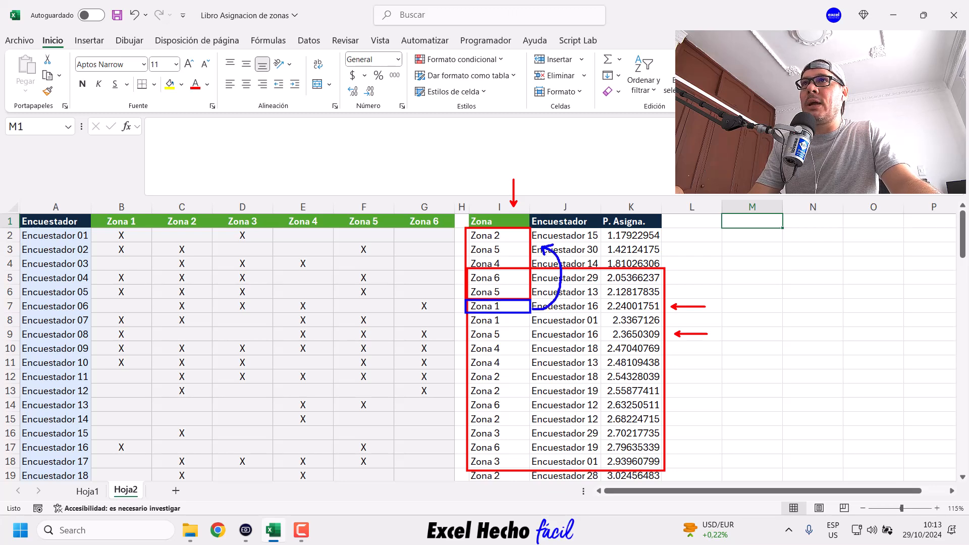
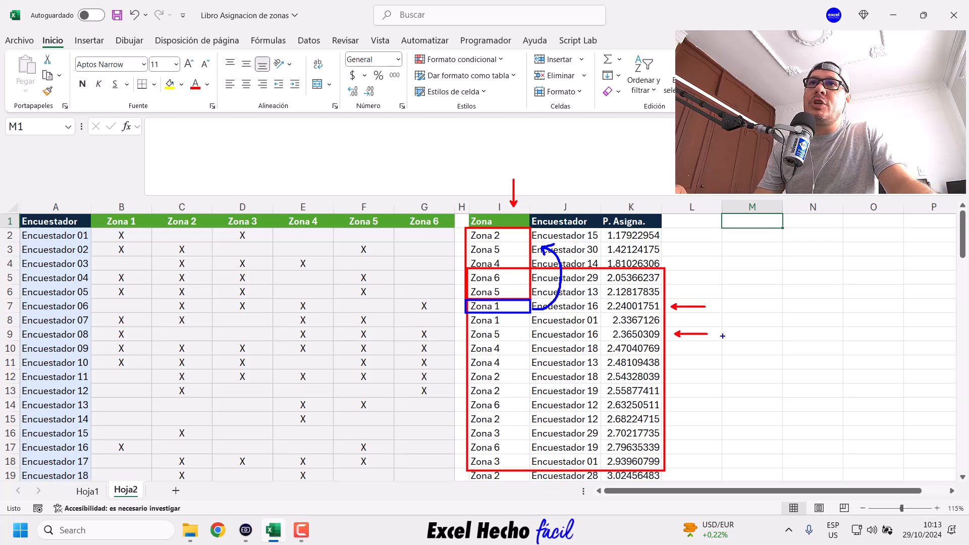
{"action": "left_click_drag", "start_coordinate": [745, 333], "coordinate": [749, 334]}
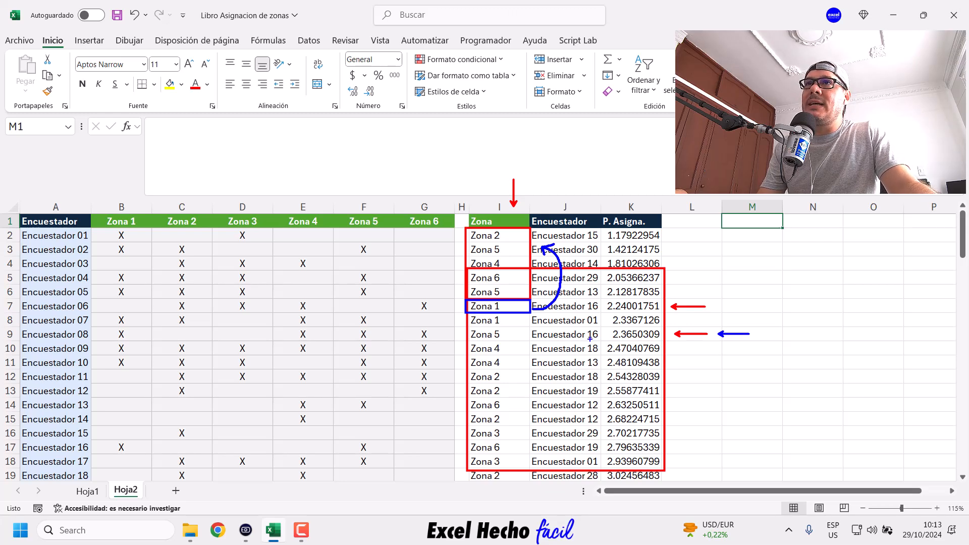
{"action": "mouse_move", "coordinate": [603, 336]}
{"action": "left_mouse_down"}
{"action": "mouse_move", "coordinate": [622, 321]}
{"action": "mouse_move", "coordinate": [605, 312]}
{"action": "left_mouse_up"}
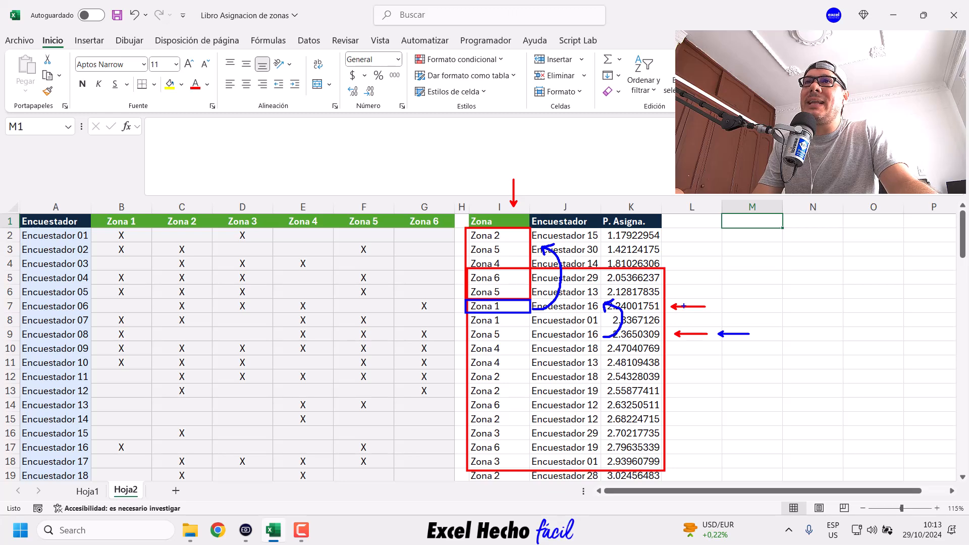
{"action": "mouse_move", "coordinate": [767, 307]}
{"action": "left_mouse_down"}
{"action": "mouse_move", "coordinate": [771, 298]}
{"action": "mouse_move", "coordinate": [769, 314]}
{"action": "left_mouse_up"}
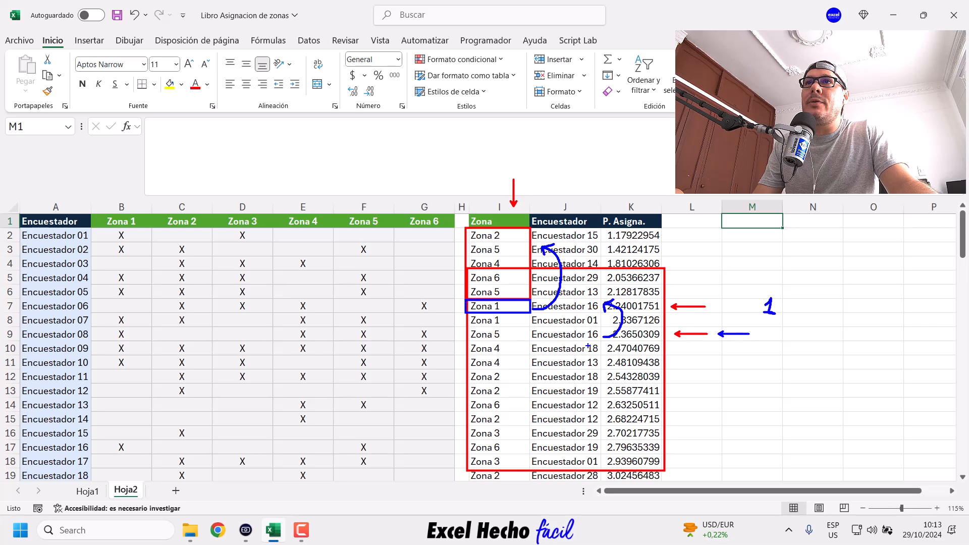
{"action": "mouse_move", "coordinate": [769, 328]}
{"action": "left_mouse_down"}
{"action": "mouse_move", "coordinate": [767, 344]}
{"action": "mouse_move", "coordinate": [772, 329]}
{"action": "left_mouse_up"}
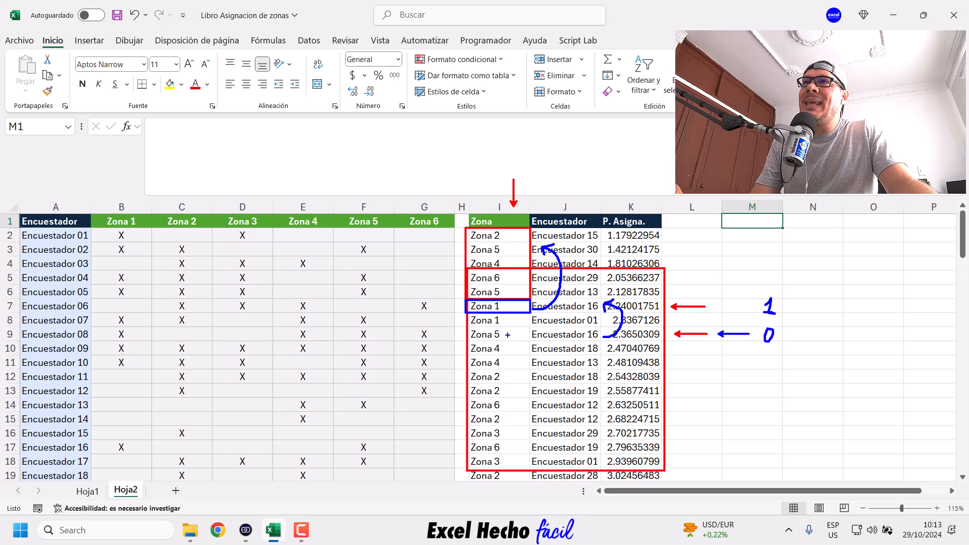
Draw blue arrows to the Zona 5 entries in I9, I3 and I6 of the sorted list
{"action": "left_click_drag", "start_coordinate": [505, 334], "coordinate": [528, 334]}
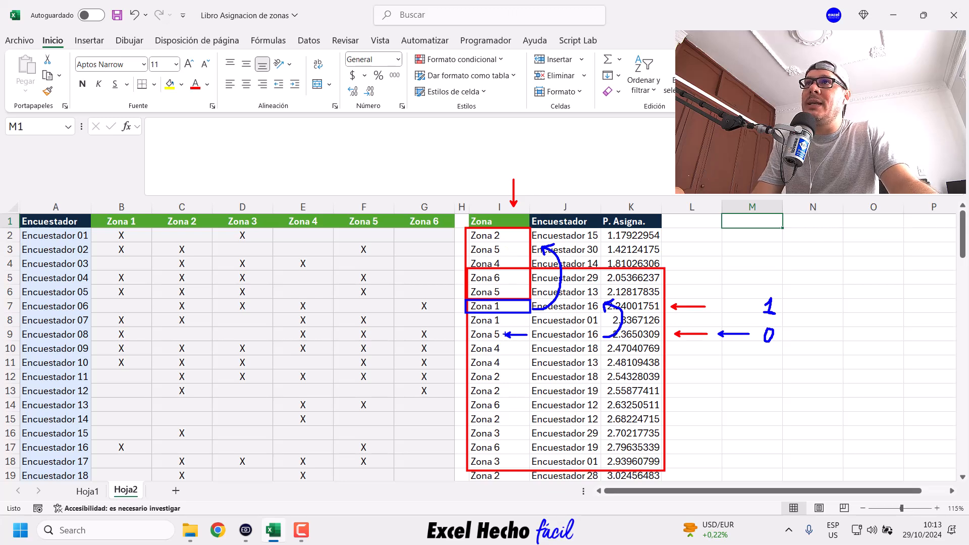
{"action": "left_click_drag", "start_coordinate": [511, 249], "coordinate": [531, 249]}
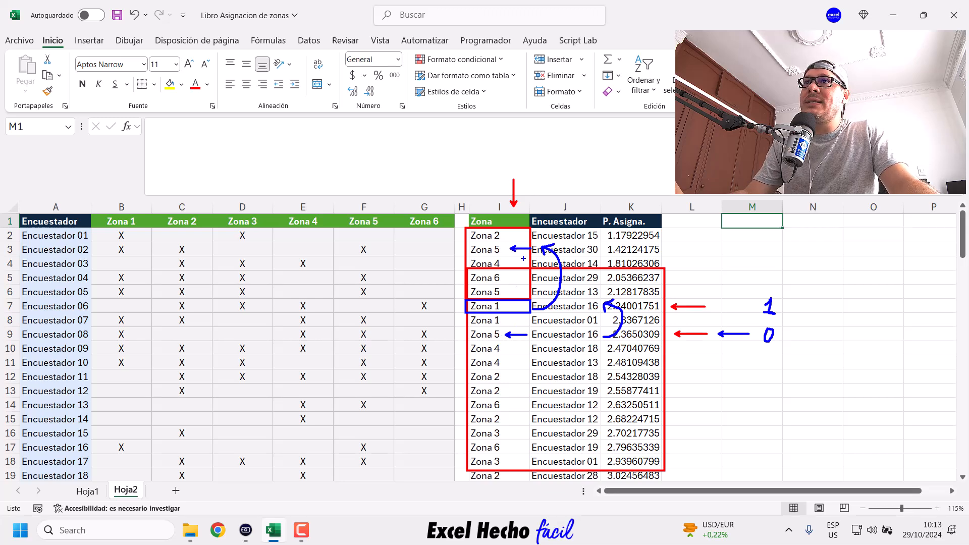
{"action": "left_click_drag", "start_coordinate": [509, 290], "coordinate": [528, 290]}
{"action": "mouse_move", "coordinate": [511, 332]}
{"action": "left_mouse_down"}
{"action": "mouse_move", "coordinate": [533, 332]}
{"action": "mouse_move", "coordinate": [517, 333]}
{"action": "left_mouse_up"}
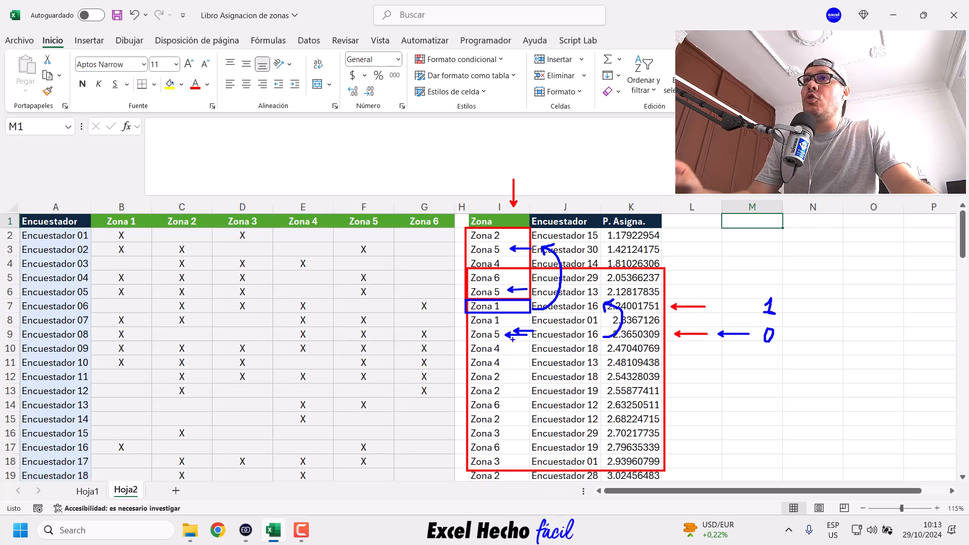
Frame zones I1:I8 in blue and I9 in red, and link I9 back to the earlier zones with a red curved arrow
{"action": "left_click_drag", "start_coordinate": [464, 224], "coordinate": [533, 329]}
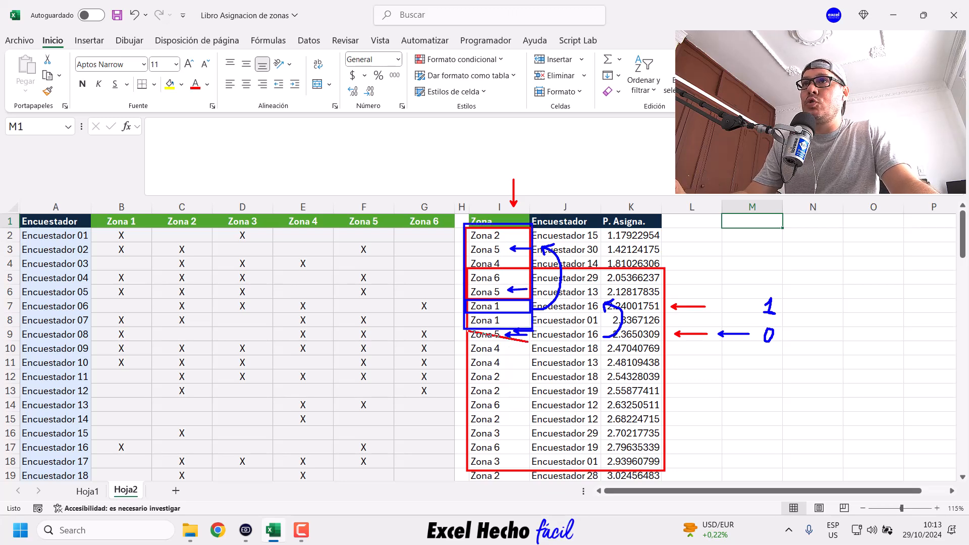
{"action": "mouse_move", "coordinate": [463, 328]}
{"action": "left_mouse_down"}
{"action": "mouse_move", "coordinate": [531, 342]}
{"action": "mouse_move", "coordinate": [464, 342]}
{"action": "left_mouse_up"}
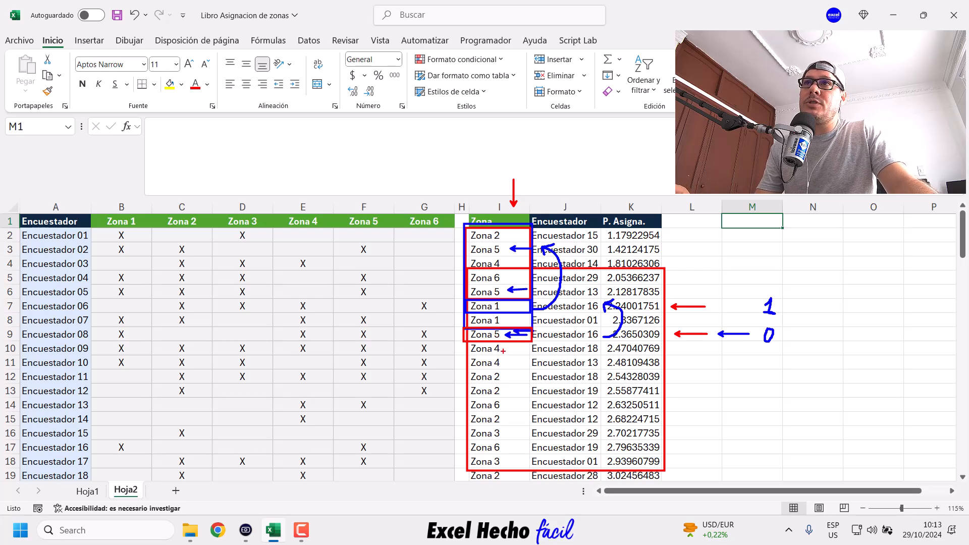
{"action": "mouse_move", "coordinate": [536, 334]}
{"action": "left_mouse_down"}
{"action": "mouse_move", "coordinate": [575, 325]}
{"action": "mouse_move", "coordinate": [550, 278]}
{"action": "mouse_move", "coordinate": [560, 272]}
{"action": "mouse_move", "coordinate": [561, 292]}
{"action": "left_mouse_up"}
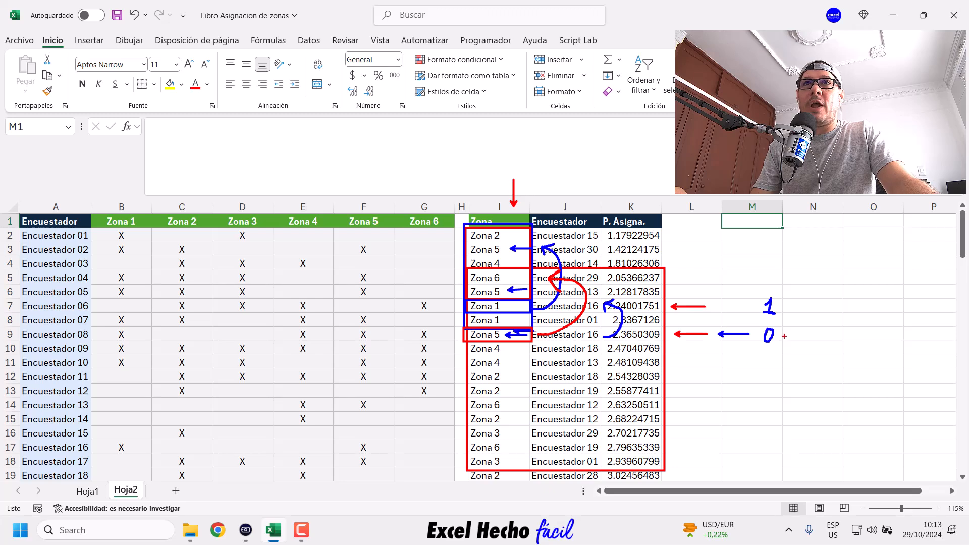
{"action": "mouse_move", "coordinate": [789, 328]}
{"action": "left_mouse_down"}
{"action": "mouse_move", "coordinate": [792, 343]}
{"action": "mouse_move", "coordinate": [790, 328]}
{"action": "left_mouse_up"}
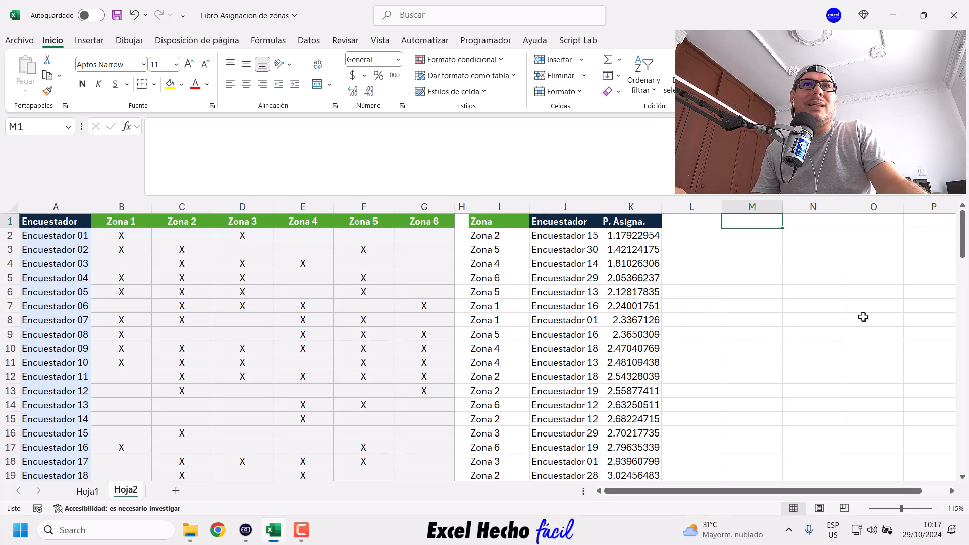
Examine the upper part of the Zona and Encuestador columns in the sorted list, starting from their headers
{"action": "left_click", "coordinate": [876, 238]}
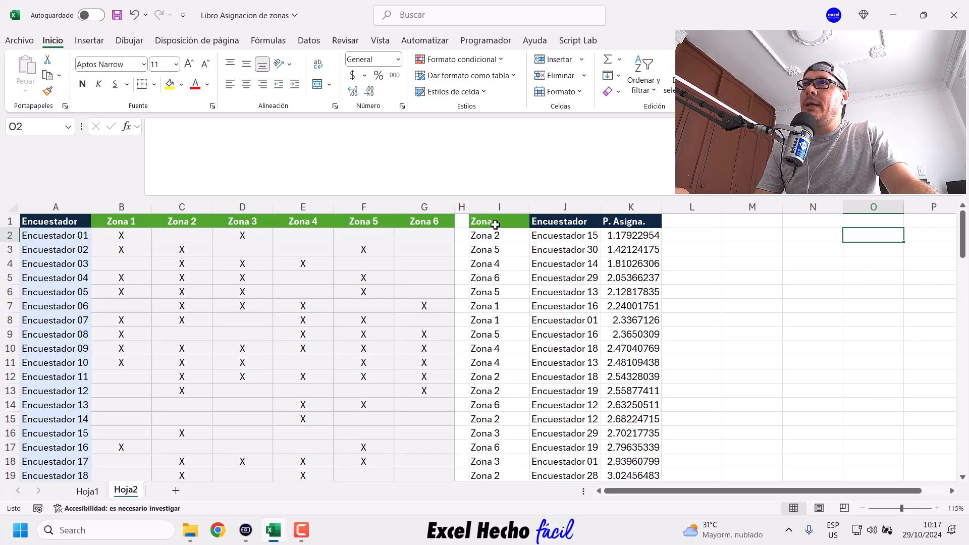
{"action": "left_click_drag", "start_coordinate": [495, 224], "coordinate": [502, 362]}
{"action": "left_click_drag", "start_coordinate": [559, 221], "coordinate": [556, 360]}
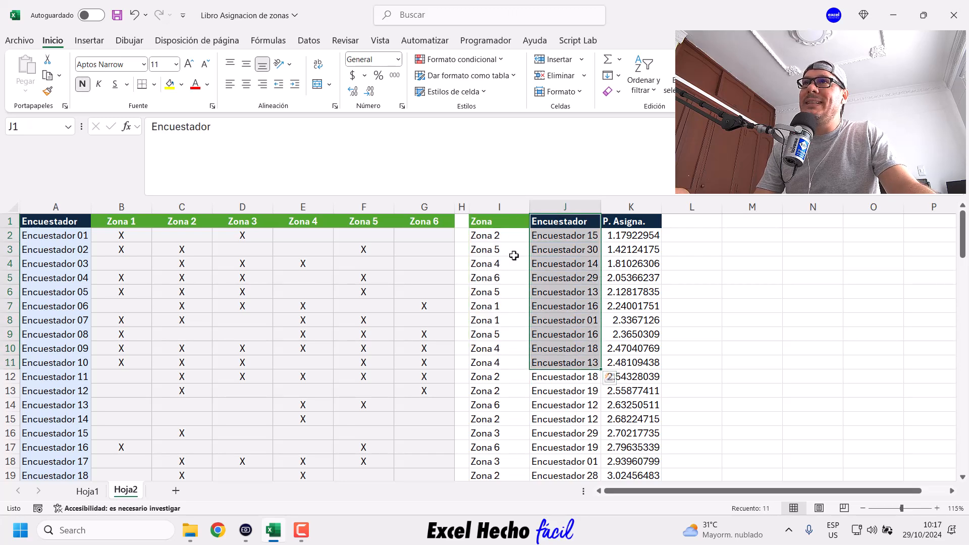
{"action": "left_click", "coordinate": [508, 223]}
{"action": "left_click_drag", "start_coordinate": [508, 223], "coordinate": [505, 363]}
{"action": "left_click_drag", "start_coordinate": [556, 221], "coordinate": [552, 352]}
Start a formula in O2 with the expanding zone range "=($I$1:I1", anchoring only its first cell
{"action": "left_click", "coordinate": [868, 236]}
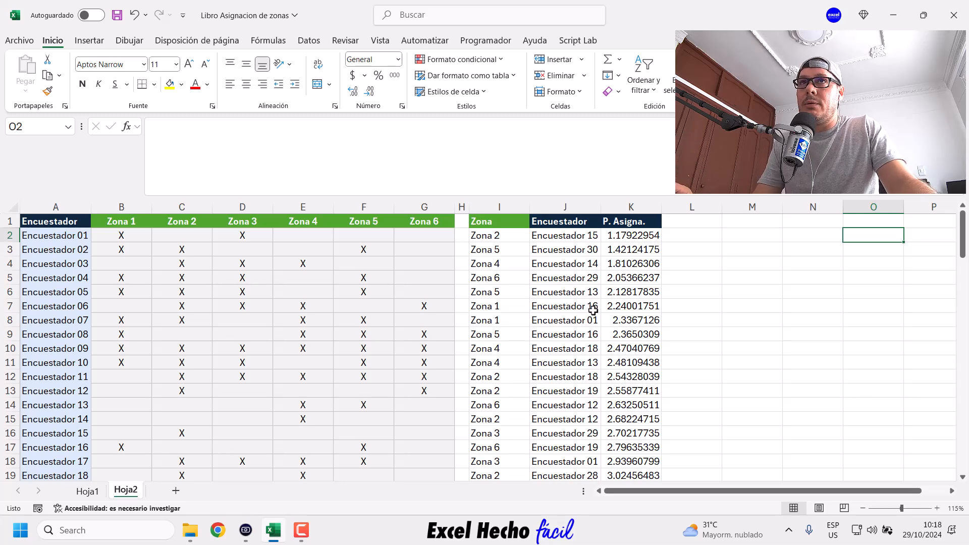
{"action": "left_click", "coordinate": [647, 171]}
{"action": "type", "text": "="}
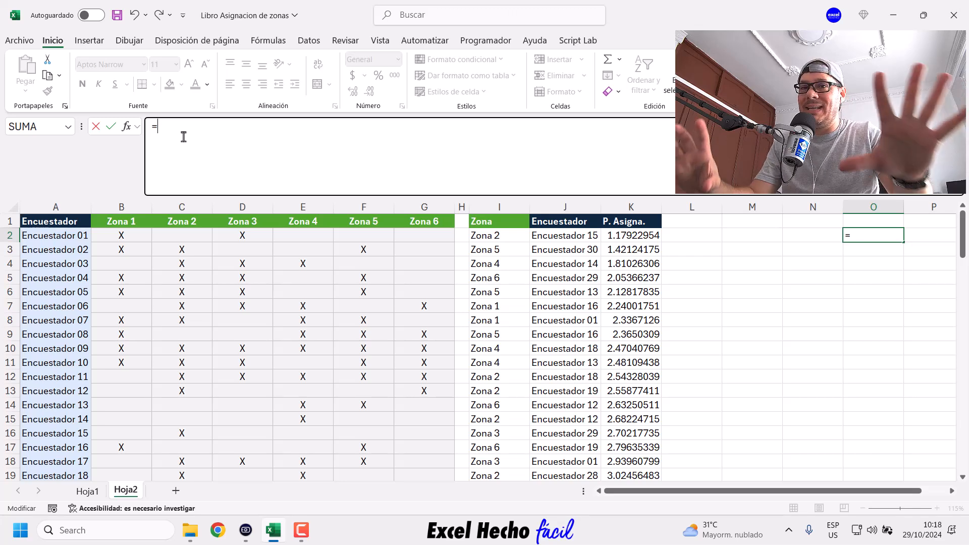
{"action": "type", "text": "("}
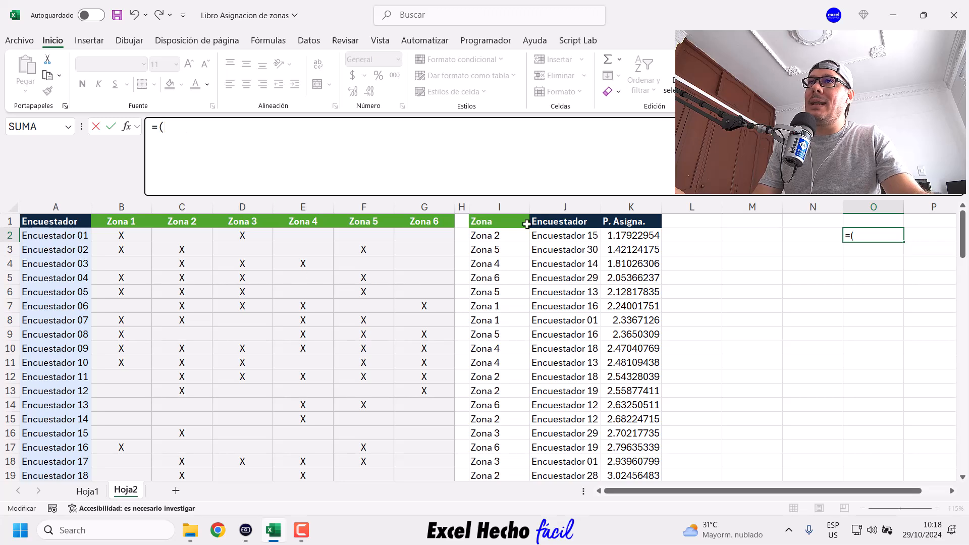
{"action": "left_click", "coordinate": [505, 224]}
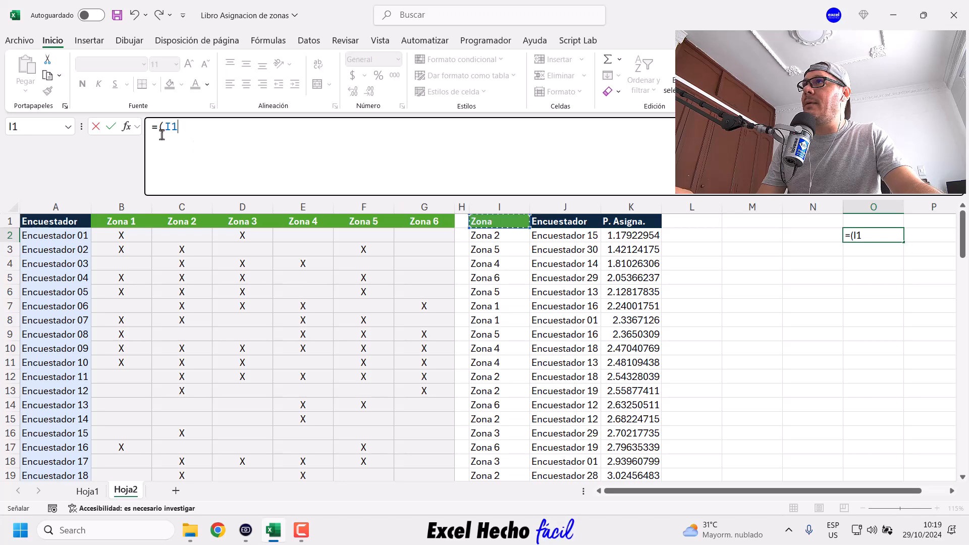
{"action": "left_click", "coordinate": [178, 126]}
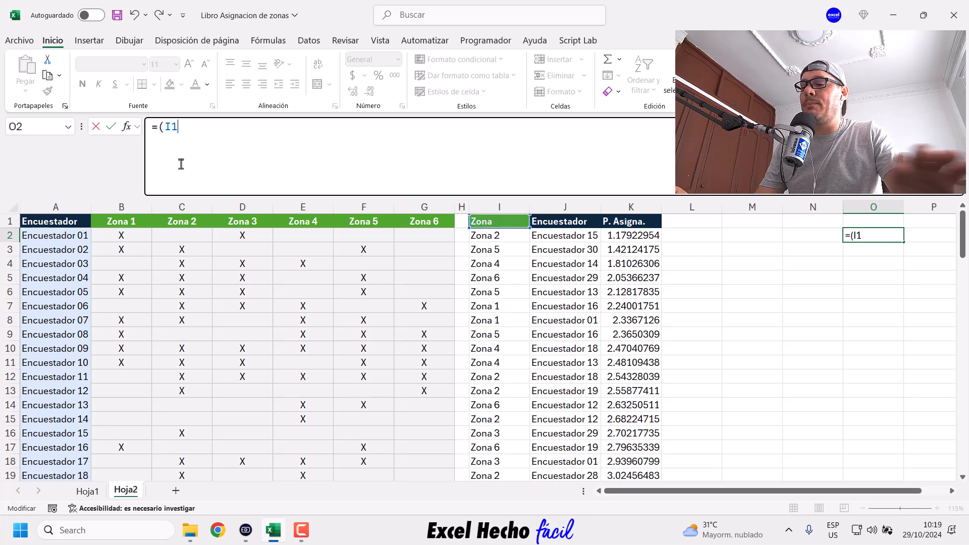
{"action": "type", "text": ":"}
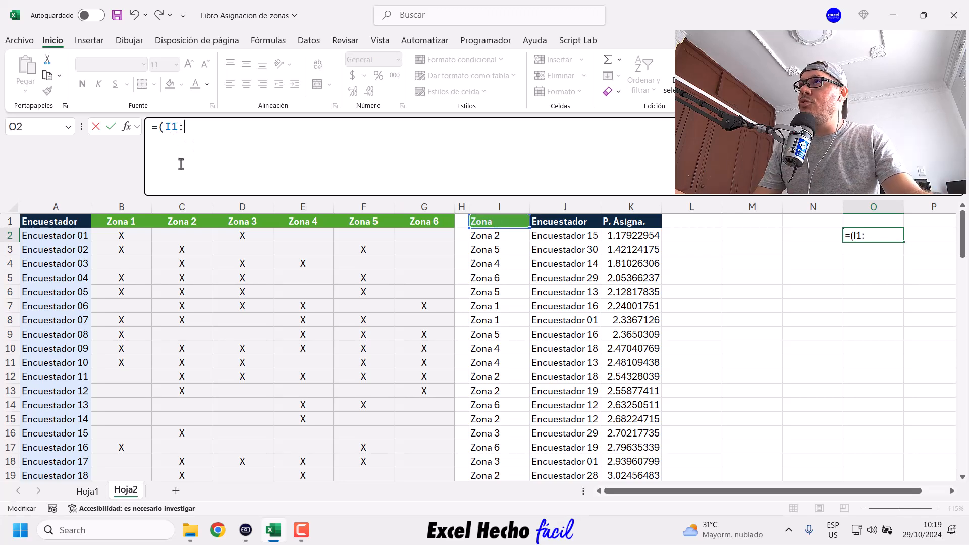
{"action": "left_click", "coordinate": [510, 225]}
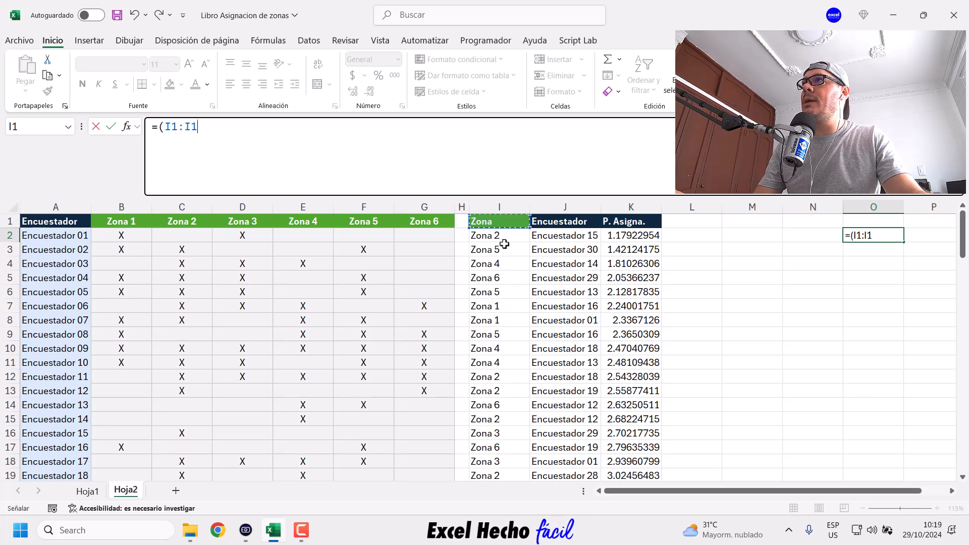
{"action": "left_click", "coordinate": [168, 129]}
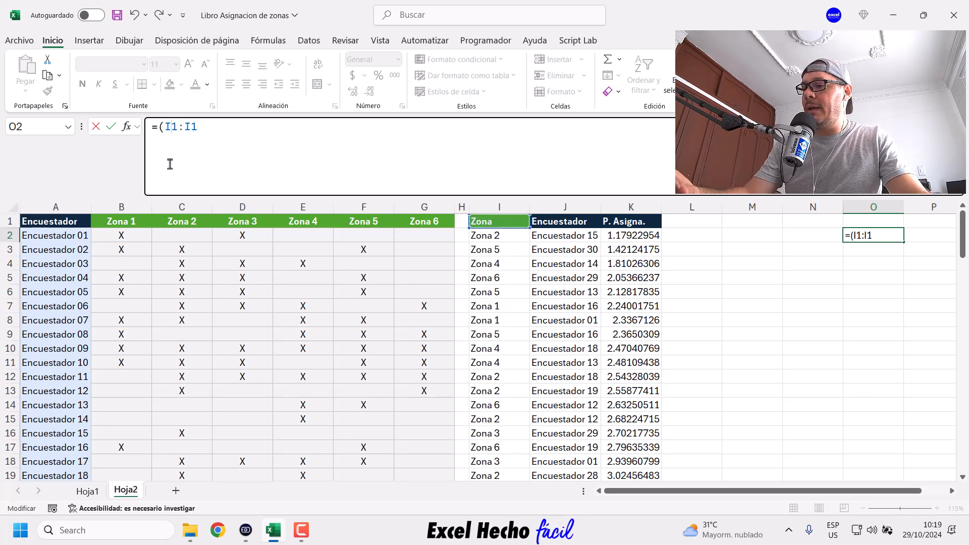
{"action": "key", "text": "F4"}
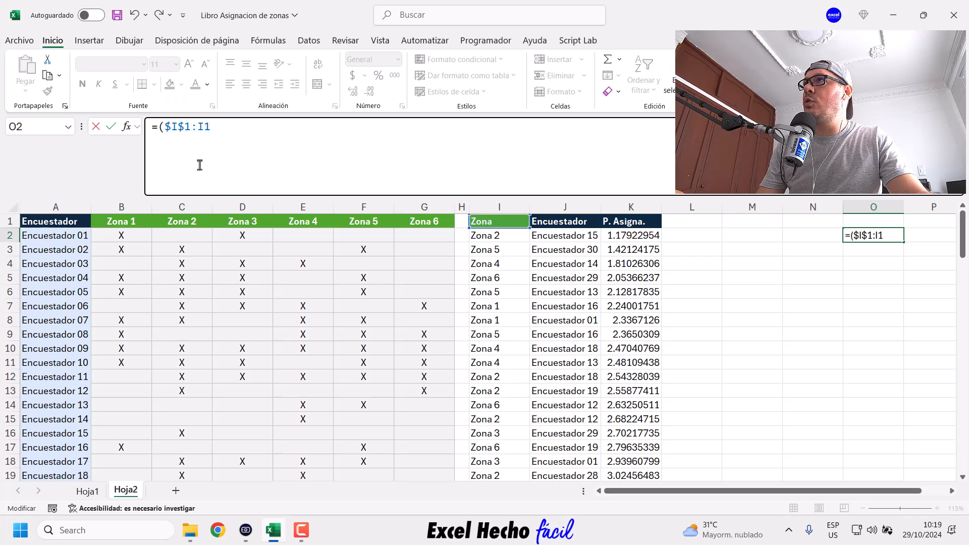
Complete the O2 formula as "=($I$1:I1=I2)" to compare the zones above with the current row's zone
{"action": "left_click_drag", "start_coordinate": [164, 127], "coordinate": [234, 132]}
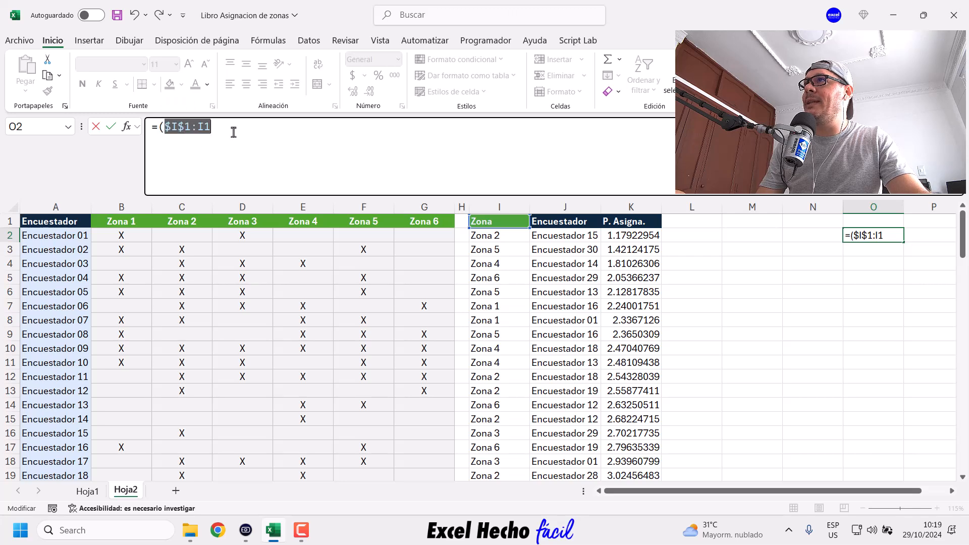
{"action": "left_click", "coordinate": [199, 128]}
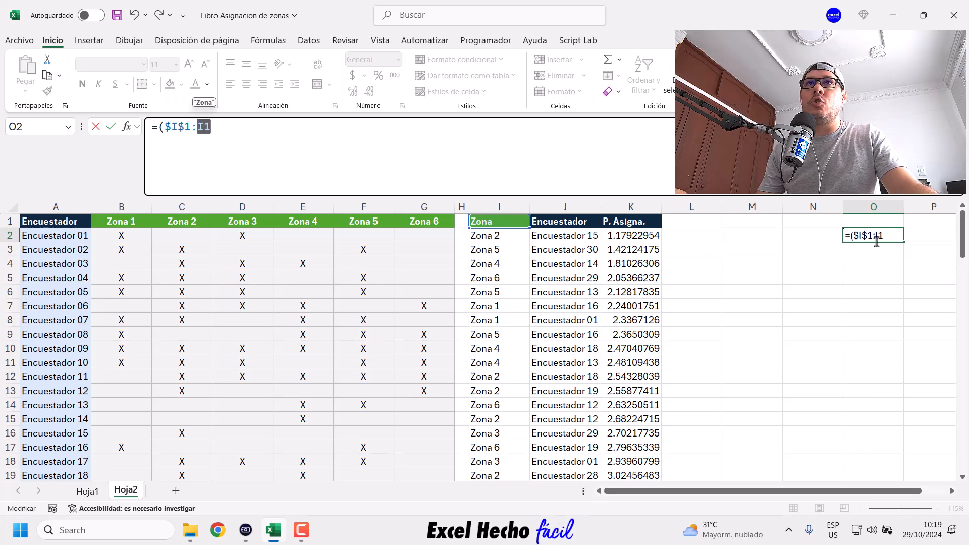
{"action": "left_click", "coordinate": [220, 129]}
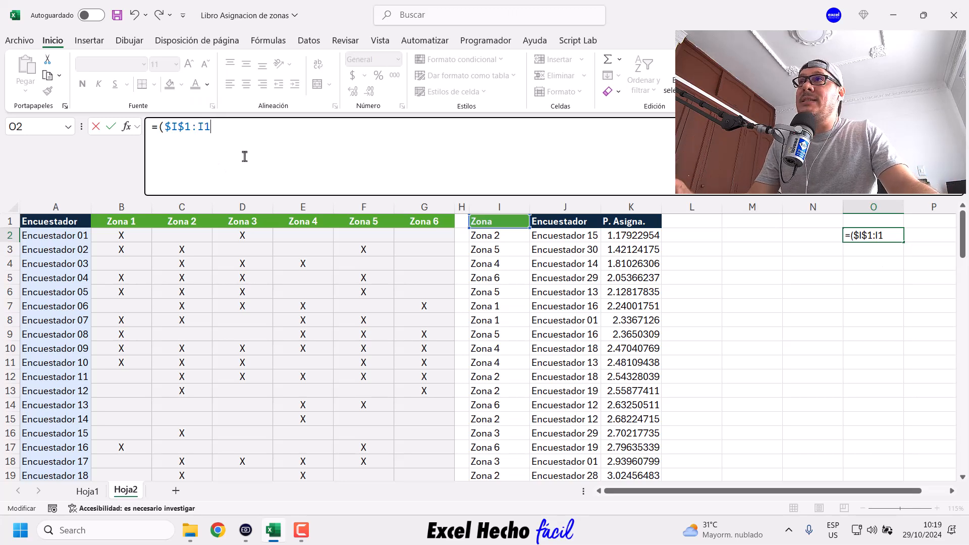
{"action": "type", "text": "="}
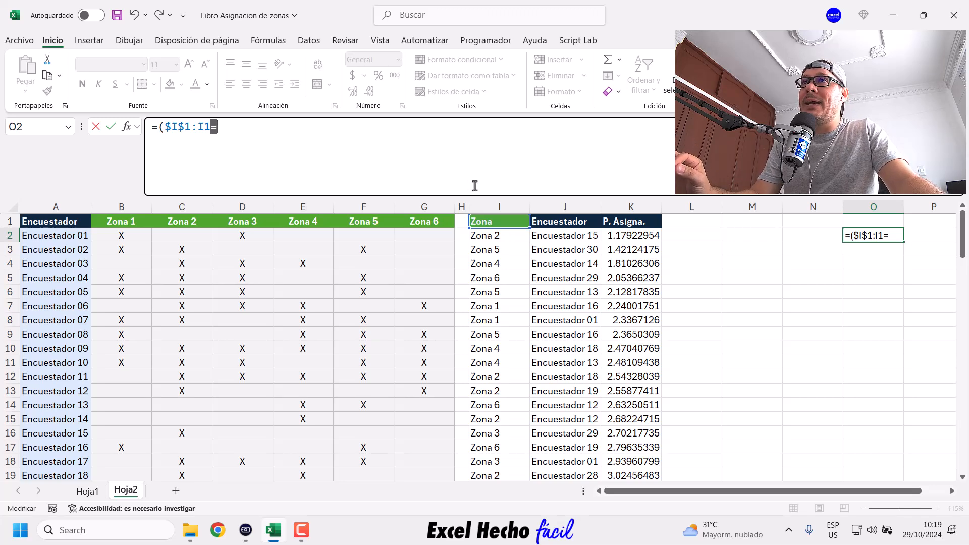
{"action": "key", "text": "Return"}
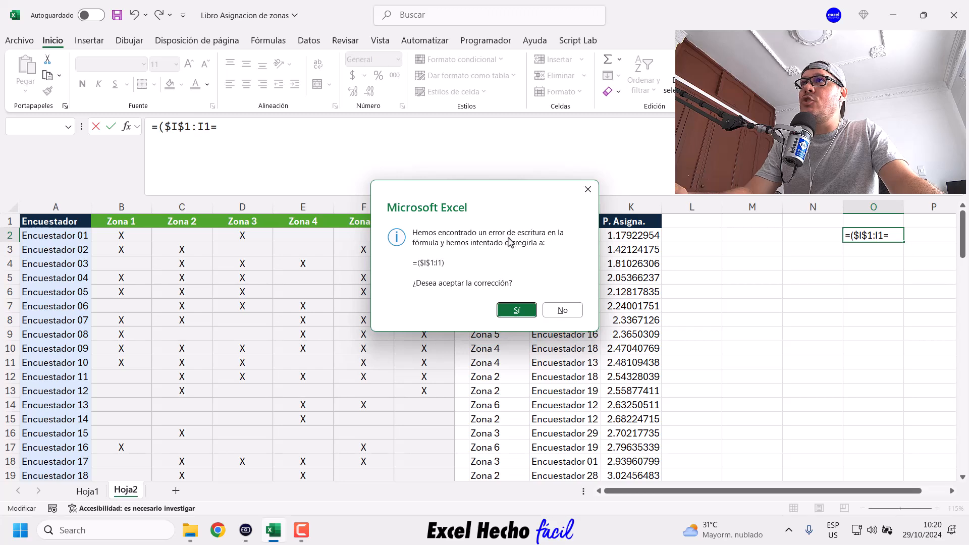
{"action": "key", "text": "Escape"}
{"action": "key", "text": "Return"}
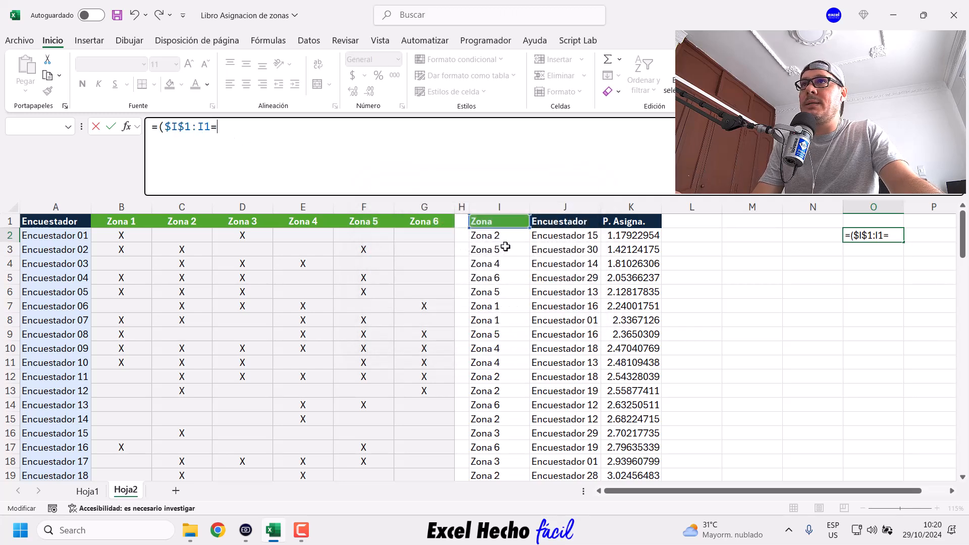
{"action": "left_click", "coordinate": [502, 237]}
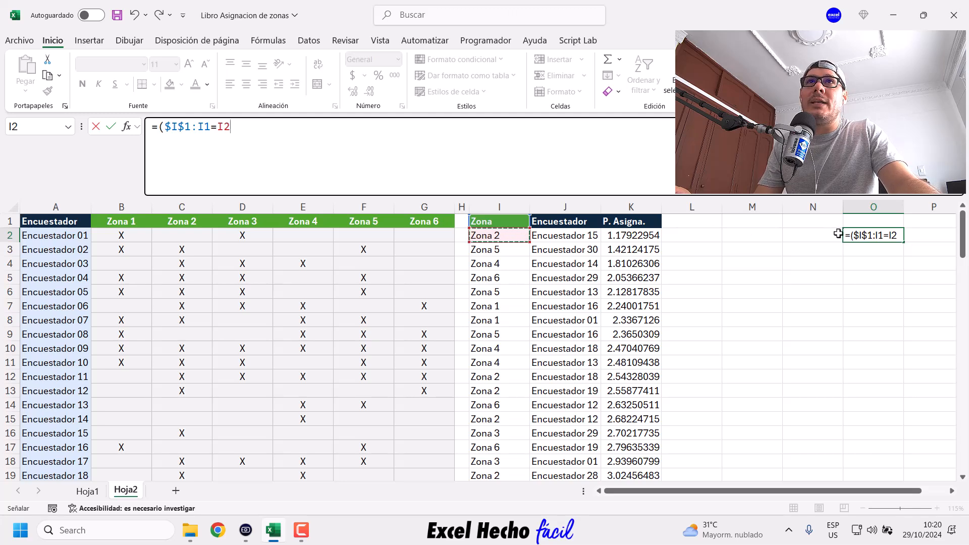
{"action": "type", "text": ")"}
{"action": "key", "text": "Return"}
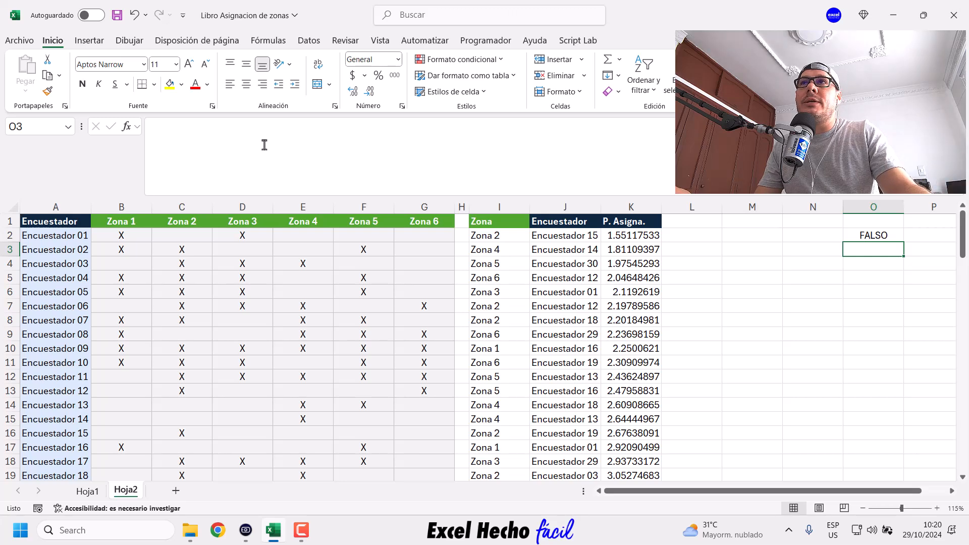
Evaluate the comparison inside the O2 formula, and restore the original expression without saving the evaluated value
{"action": "left_click", "coordinate": [865, 231]}
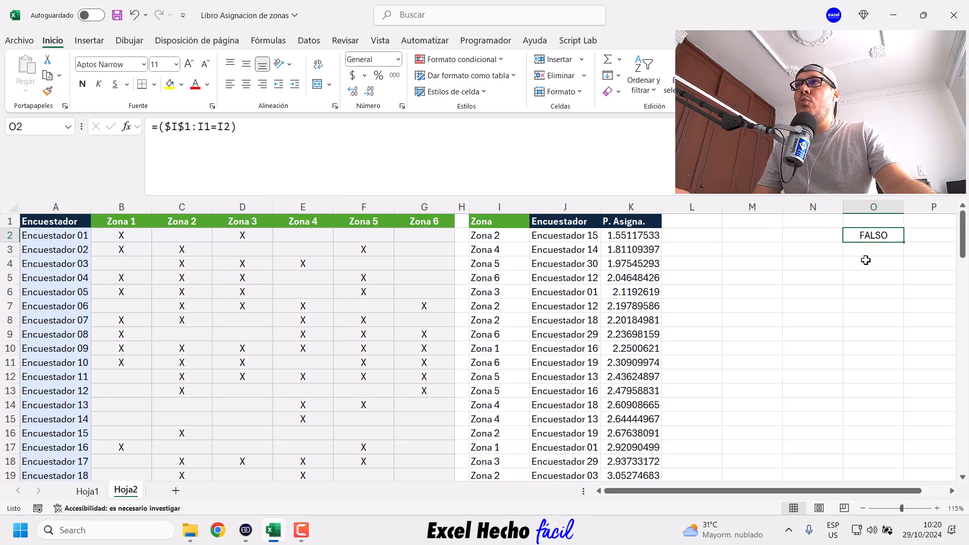
{"action": "left_click", "coordinate": [301, 128]}
{"action": "left_click_drag", "start_coordinate": [296, 128], "coordinate": [158, 128]}
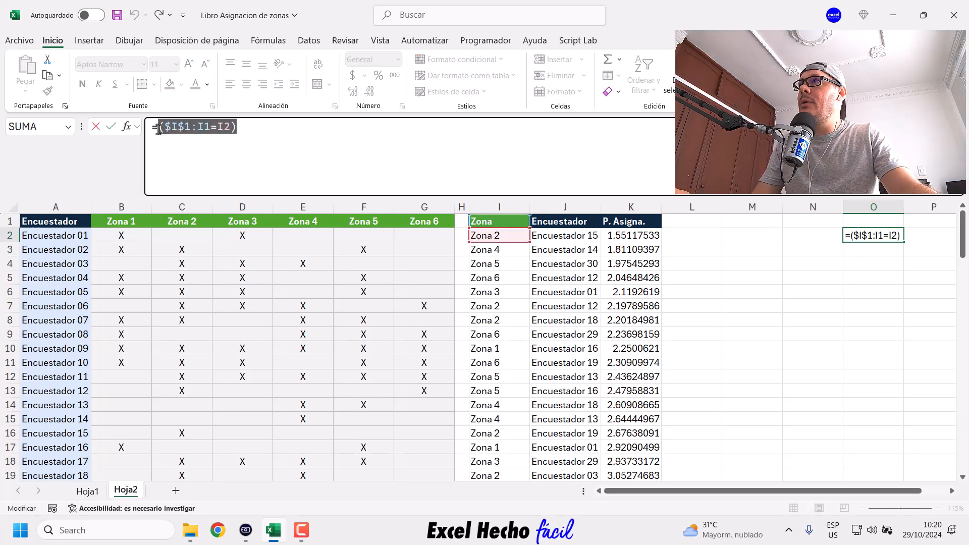
{"action": "key", "text": "F9"}
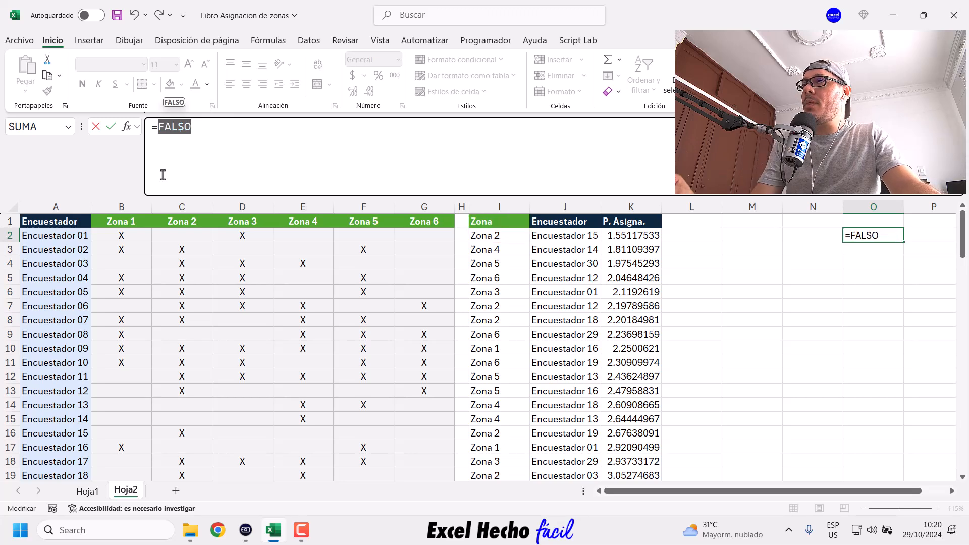
{"action": "key", "text": "ctrl+z"}
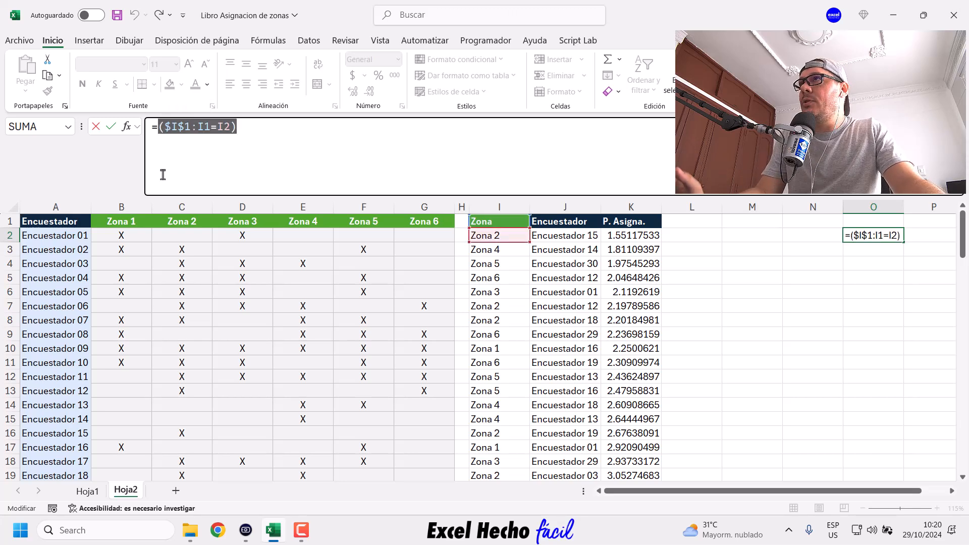
{"action": "left_click", "coordinate": [241, 127]}
{"action": "key", "text": "Escape"}
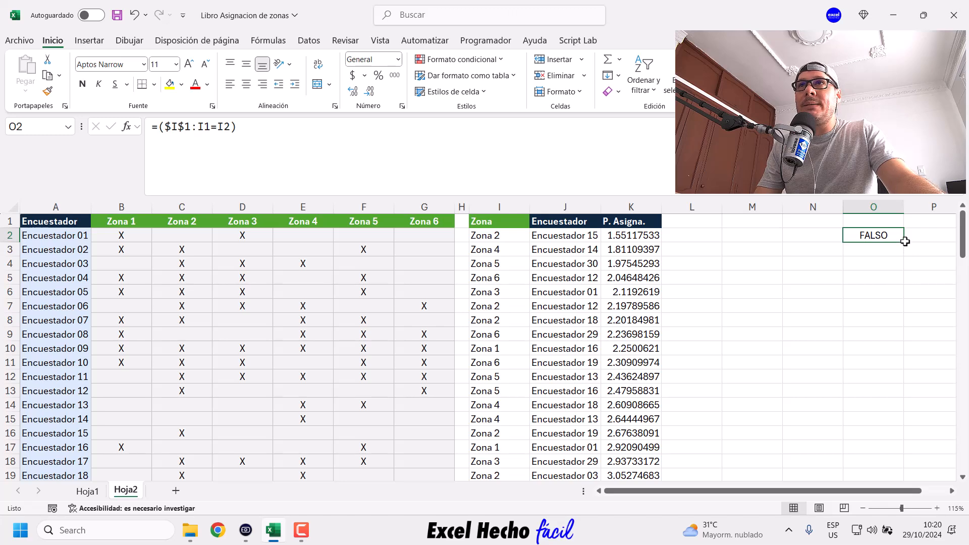
Fill the O2 formula down to O9 and inspect the copied formulas in the cells below
{"action": "left_click_drag", "start_coordinate": [905, 243], "coordinate": [894, 341]}
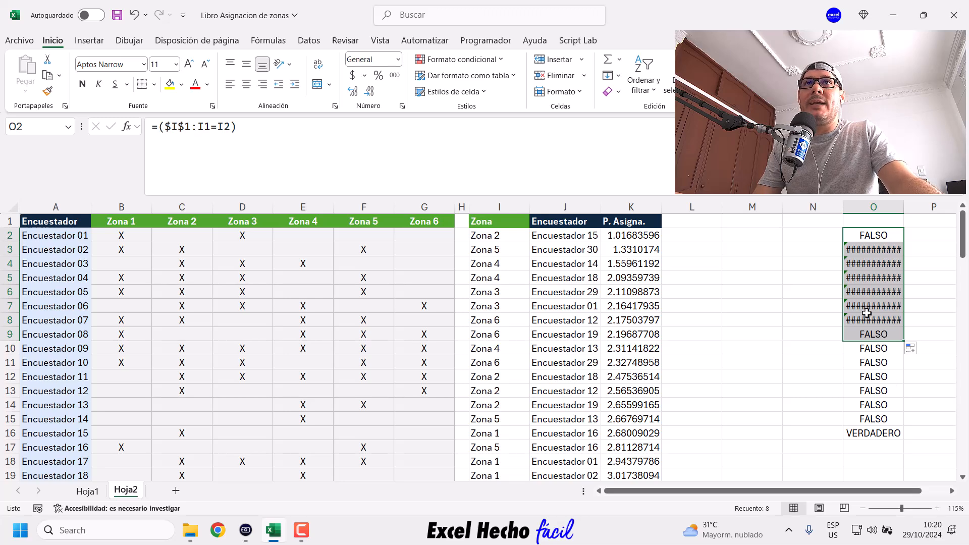
{"action": "left_click", "coordinate": [860, 249]}
{"action": "left_click", "coordinate": [859, 277]}
{"action": "left_click", "coordinate": [881, 296]}
{"action": "left_click", "coordinate": [872, 309]}
{"action": "left_click", "coordinate": [875, 320]}
{"action": "left_click", "coordinate": [874, 336]}
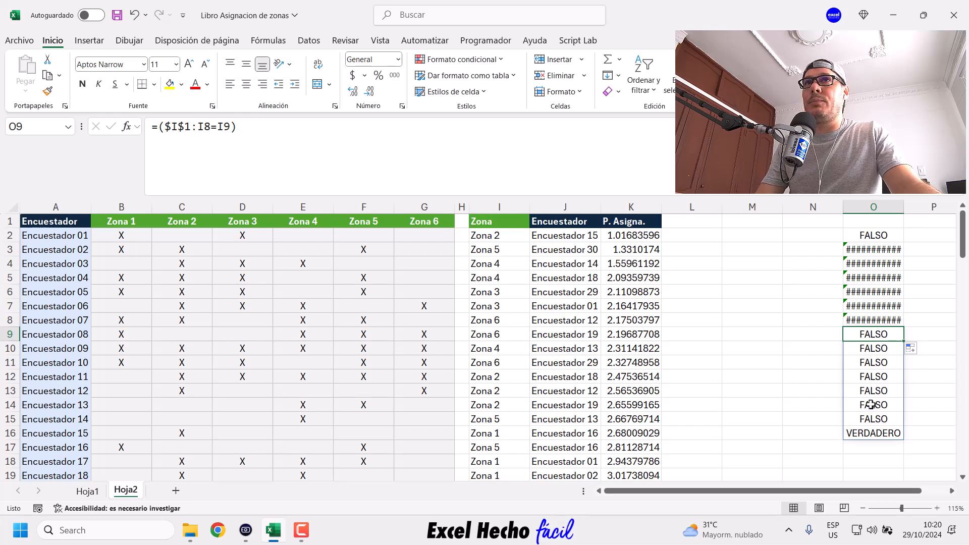
Evaluate the zone comparison in the O9 formula, examine the last entry of its array, and leave the formula as it was
{"action": "left_click", "coordinate": [589, 333]}
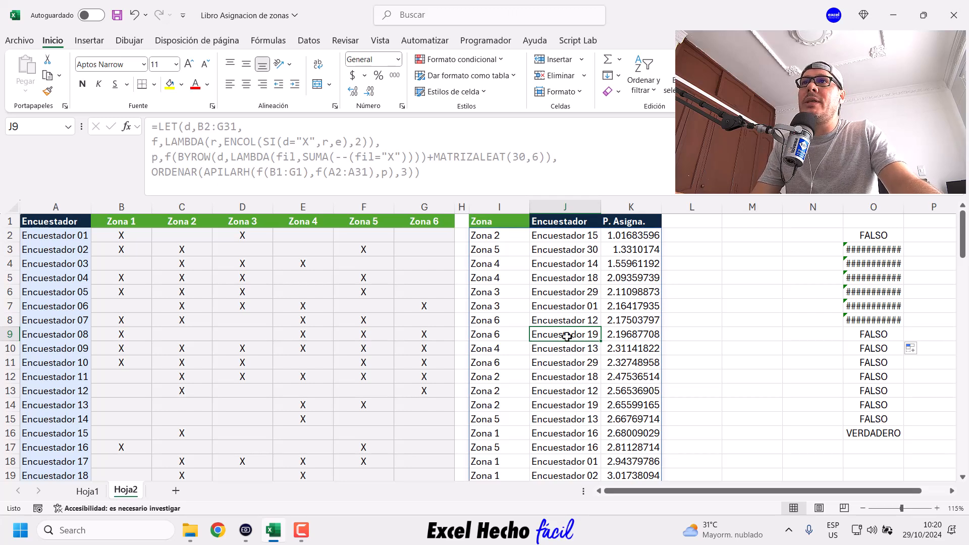
{"action": "left_click", "coordinate": [860, 335]}
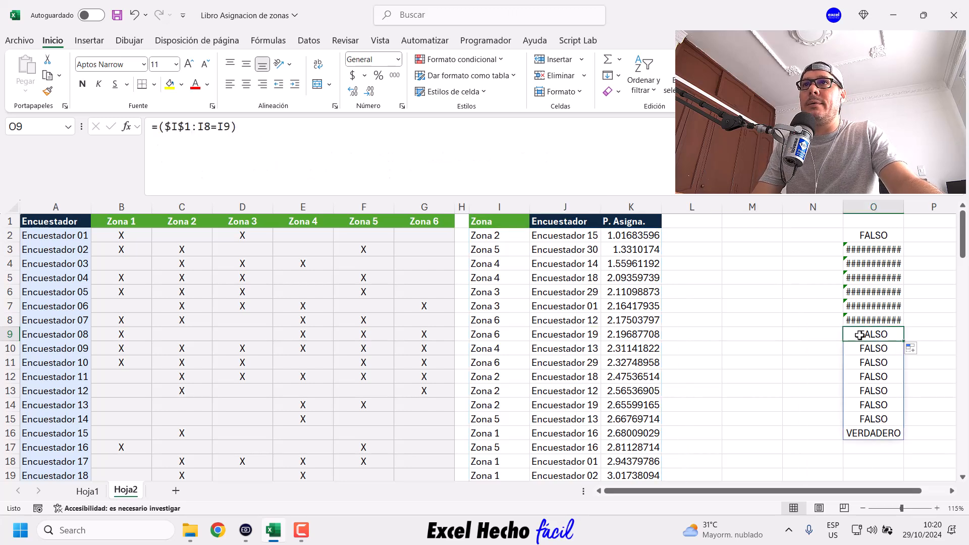
{"action": "left_click", "coordinate": [334, 146]}
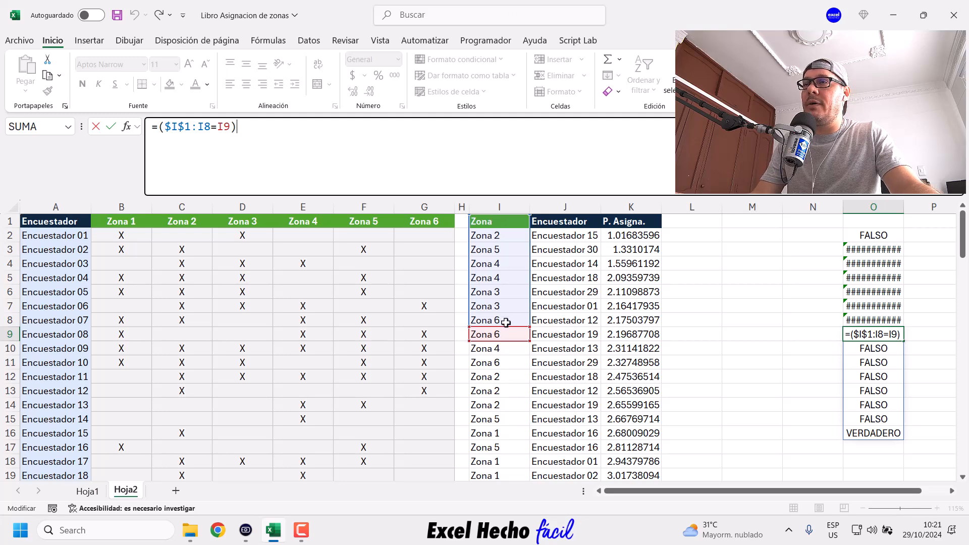
{"action": "left_click", "coordinate": [233, 135]}
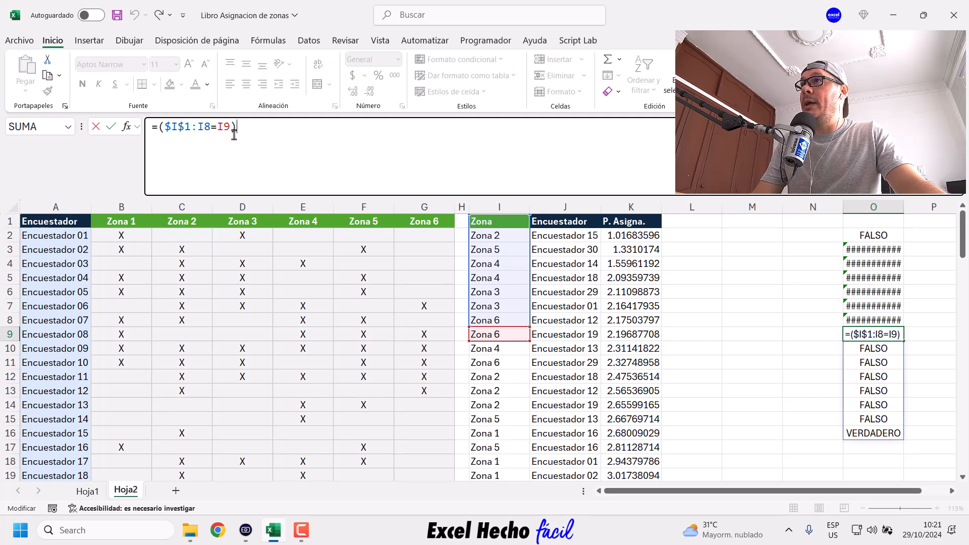
{"action": "left_click_drag", "start_coordinate": [240, 128], "coordinate": [158, 128]}
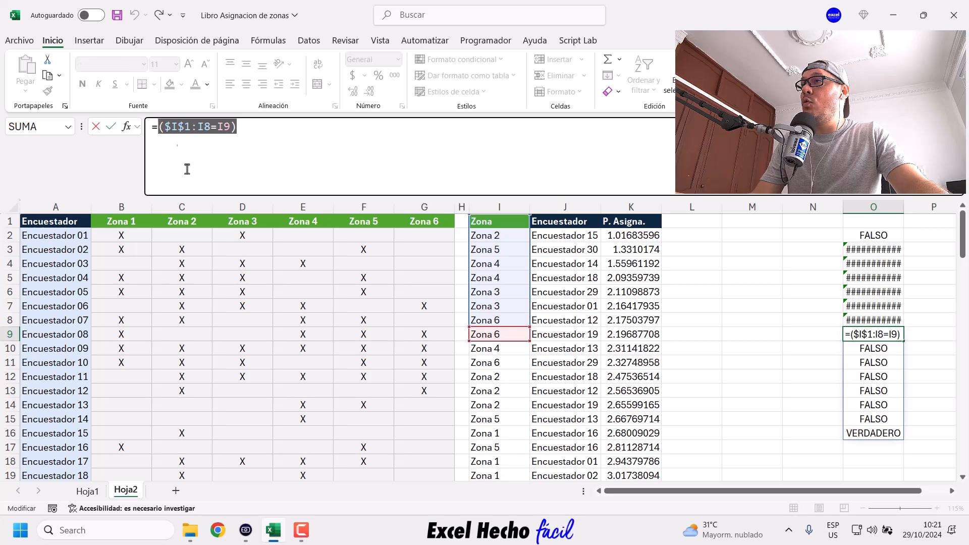
{"action": "key", "text": "F9"}
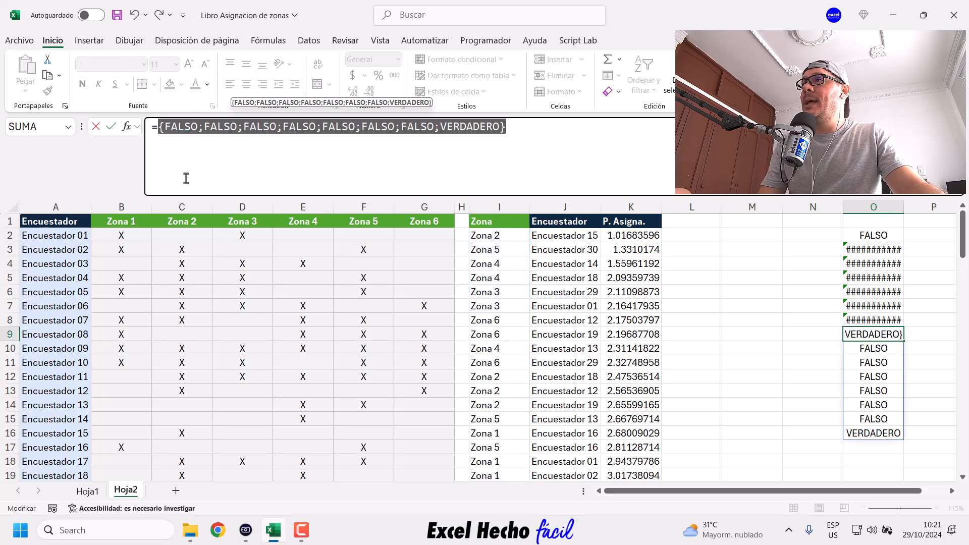
{"action": "left_click_drag", "start_coordinate": [439, 127], "coordinate": [501, 127]}
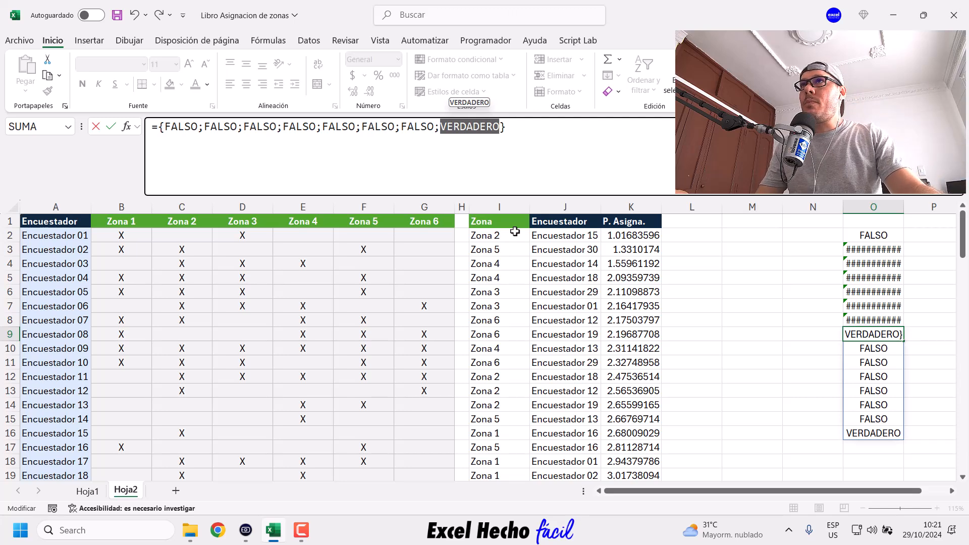
{"action": "key", "text": "ctrl+z"}
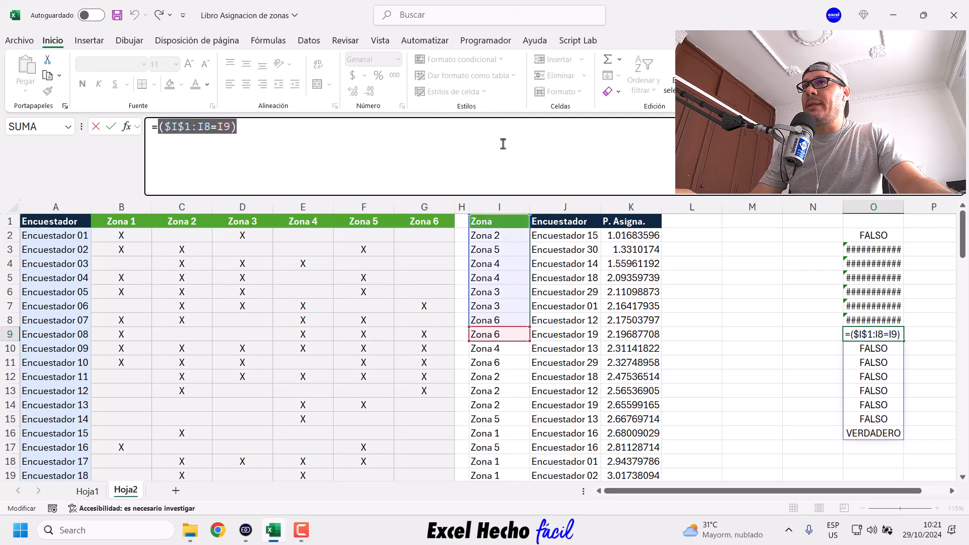
{"action": "left_click", "coordinate": [504, 335]}
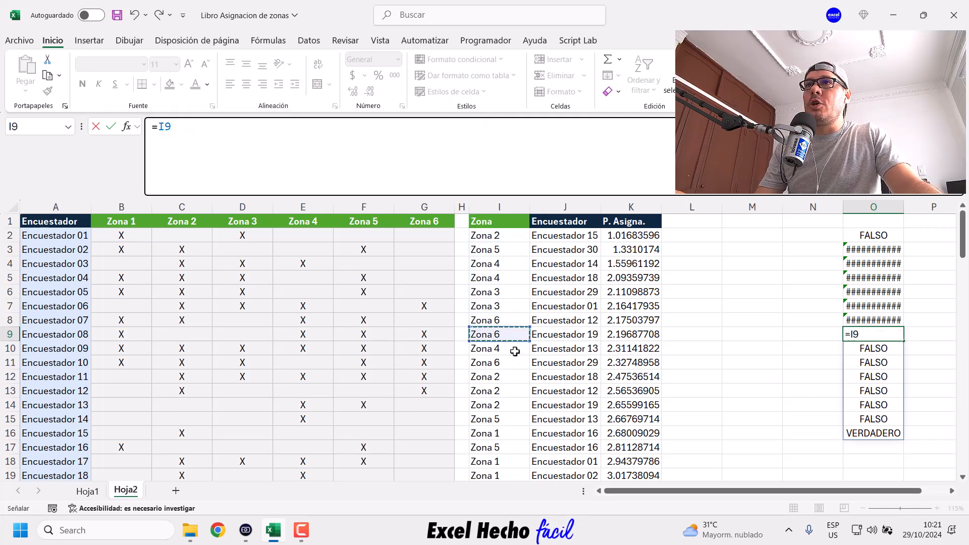
{"action": "key", "text": "ctrl+z"}
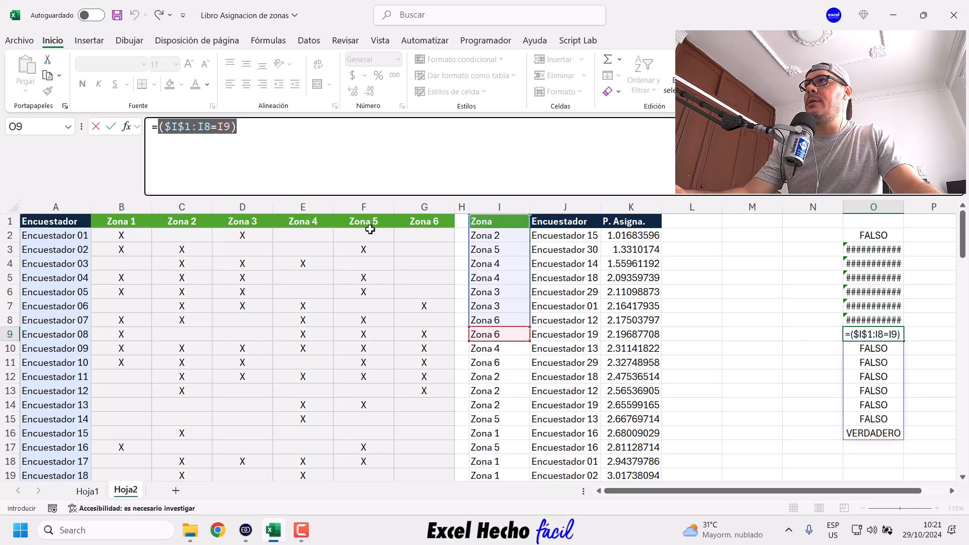
{"action": "key", "text": "Escape"}
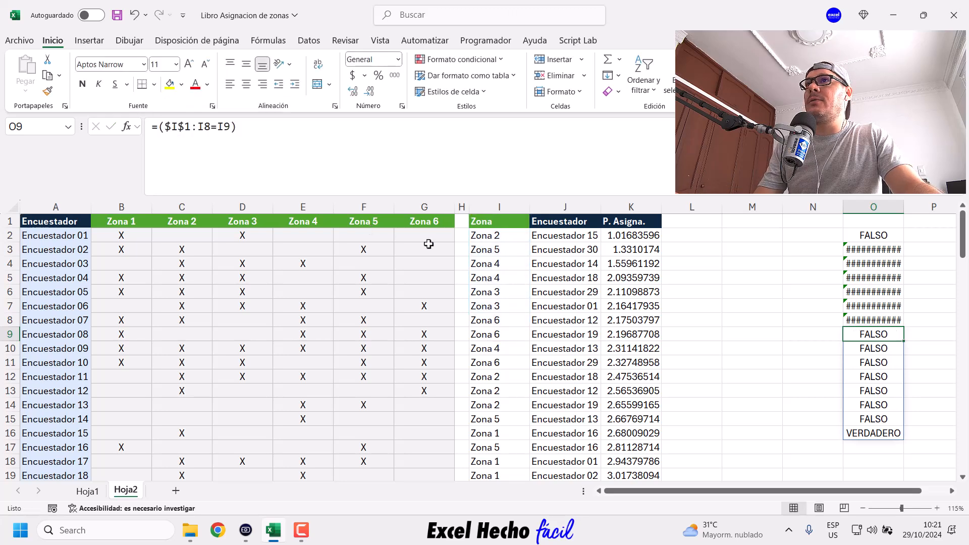
Evaluate the O9 comparison array once more, highlight its final entry, and bring back the expression "($I$1:I8=I9)"
{"action": "left_click", "coordinate": [324, 152]}
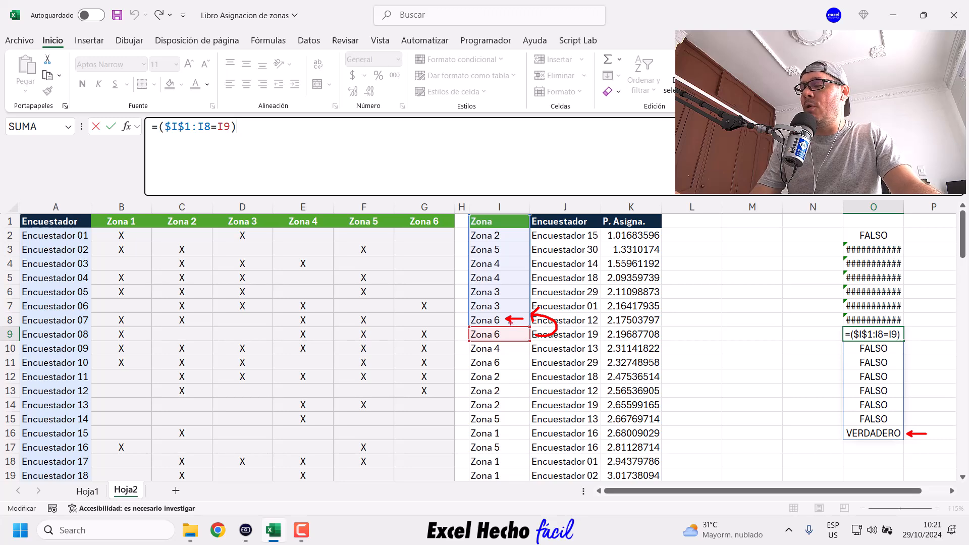
{"action": "key", "text": "Escape"}
{"action": "left_click_drag", "start_coordinate": [253, 130], "coordinate": [158, 130]}
{"action": "key", "text": "F9"}
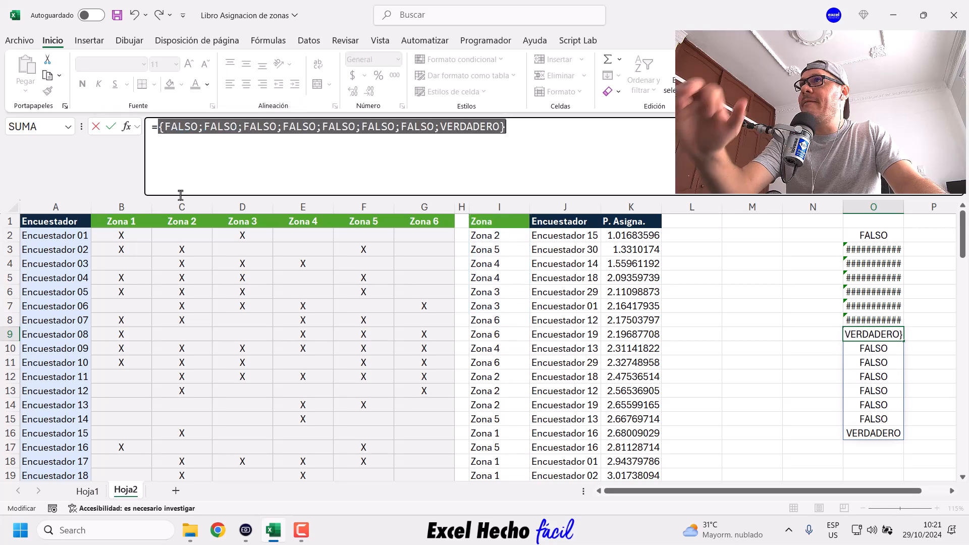
{"action": "left_click_drag", "start_coordinate": [441, 127], "coordinate": [499, 129]}
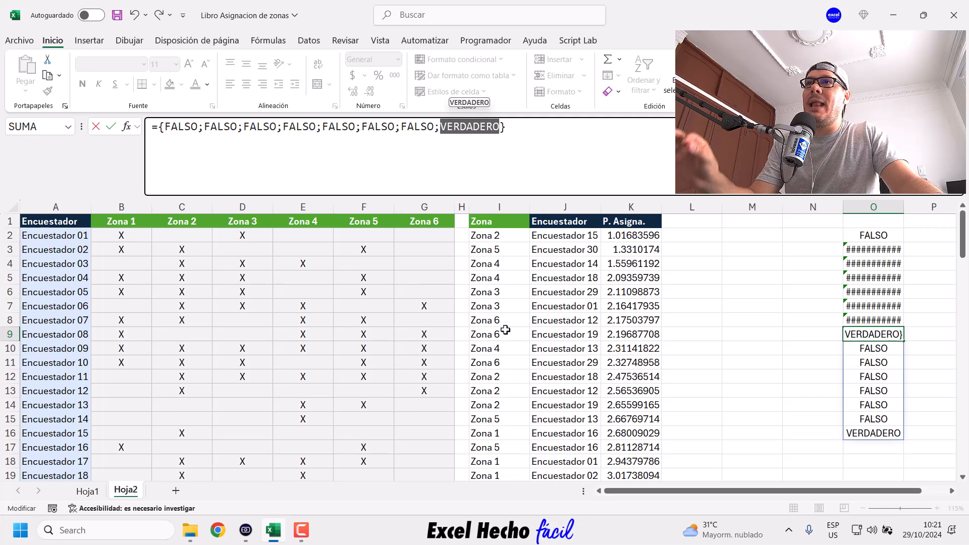
{"action": "key", "text": "ctrl+z"}
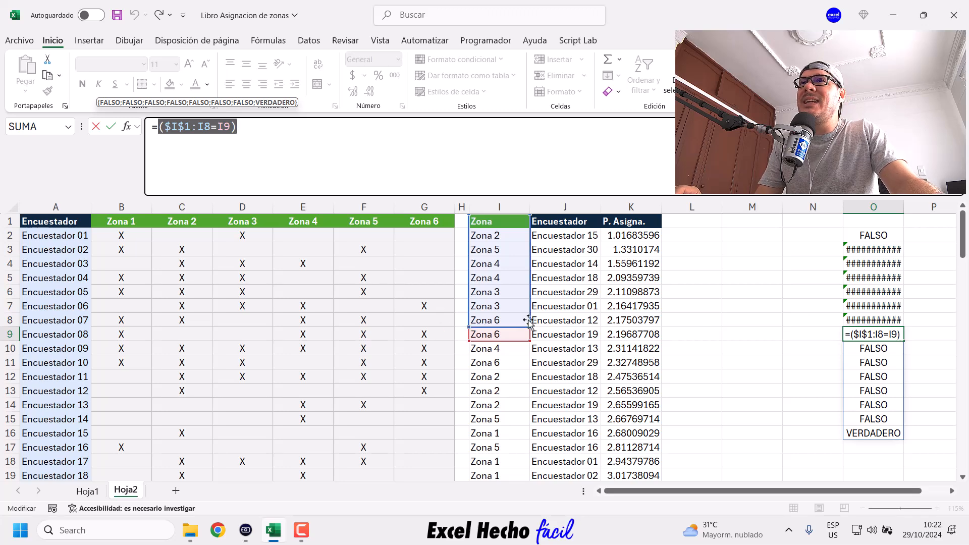
{"action": "left_click", "coordinate": [241, 125]}
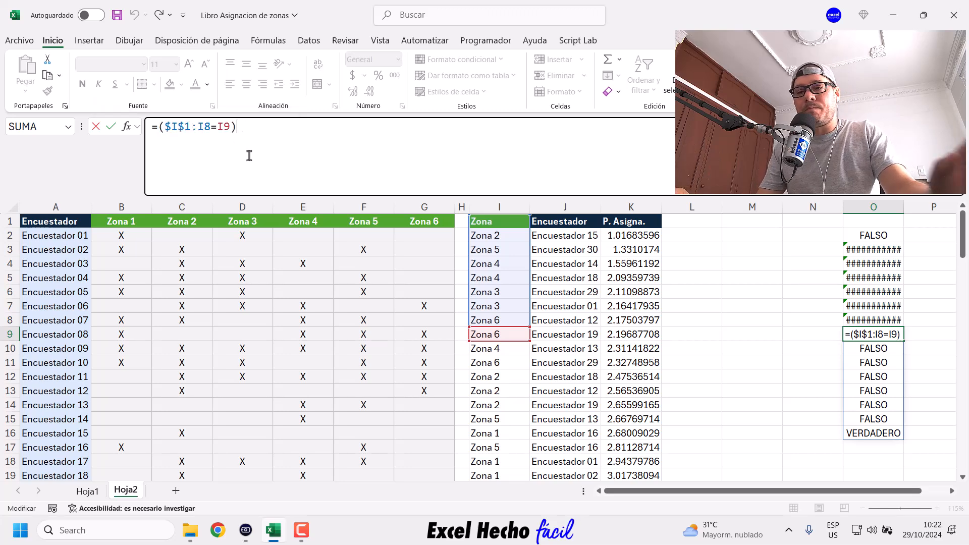
{"action": "type", "text": "="}
{"action": "key", "text": "BackSpace"}
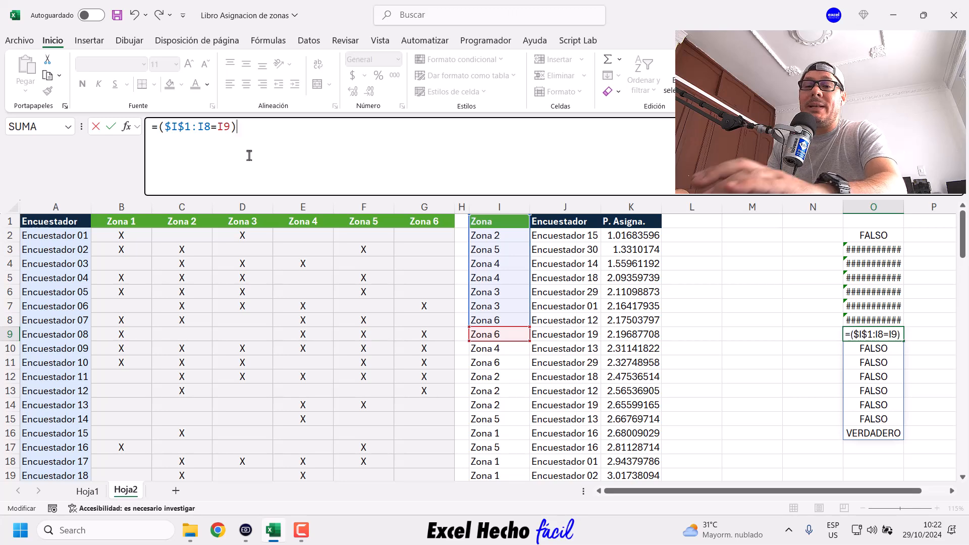
{"action": "type", "text": "*"}
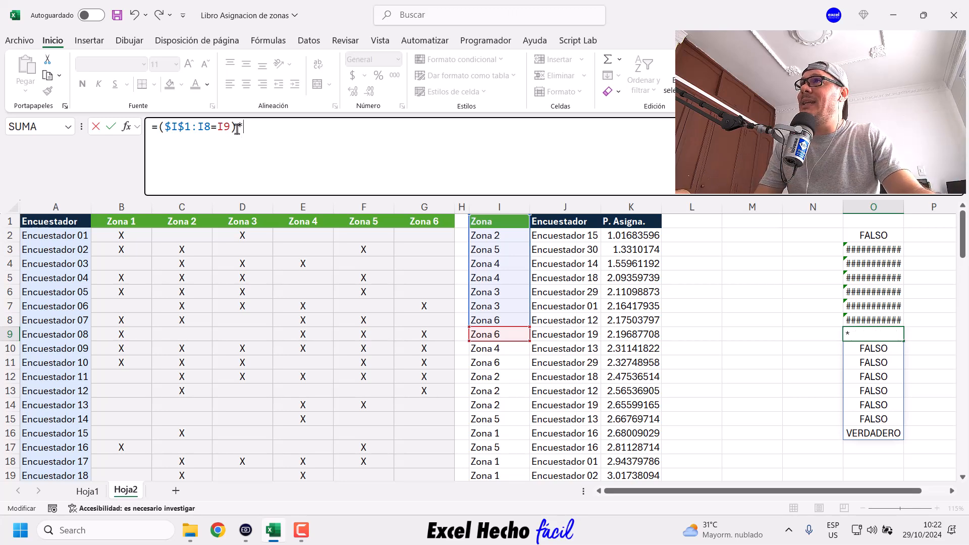
{"action": "left_click_drag", "start_coordinate": [237, 126], "coordinate": [159, 126]}
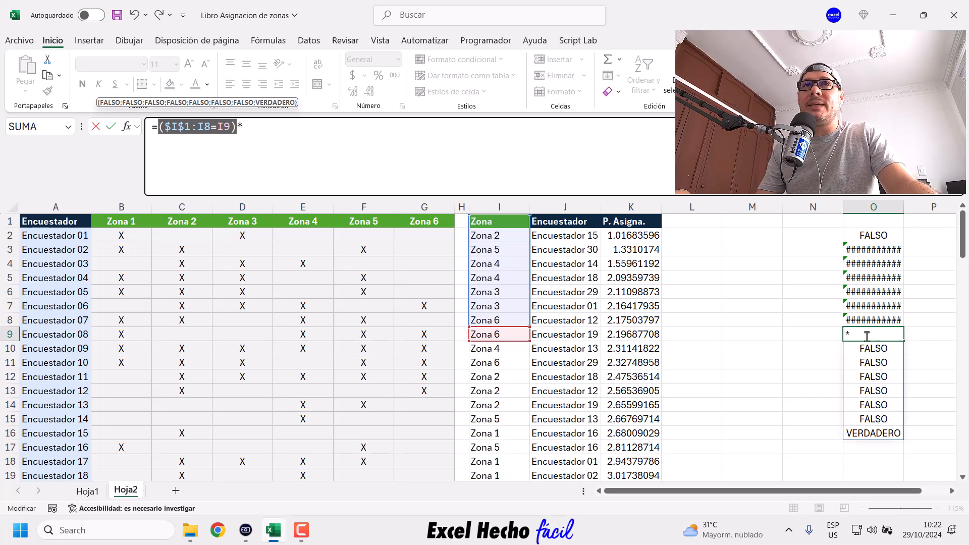
{"action": "left_click", "coordinate": [257, 128]}
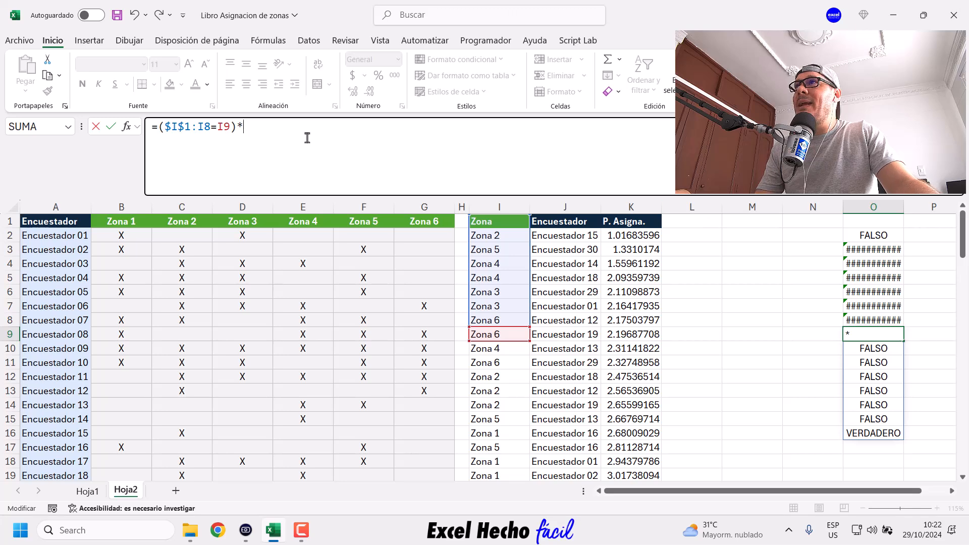
{"action": "key", "text": "Escape"}
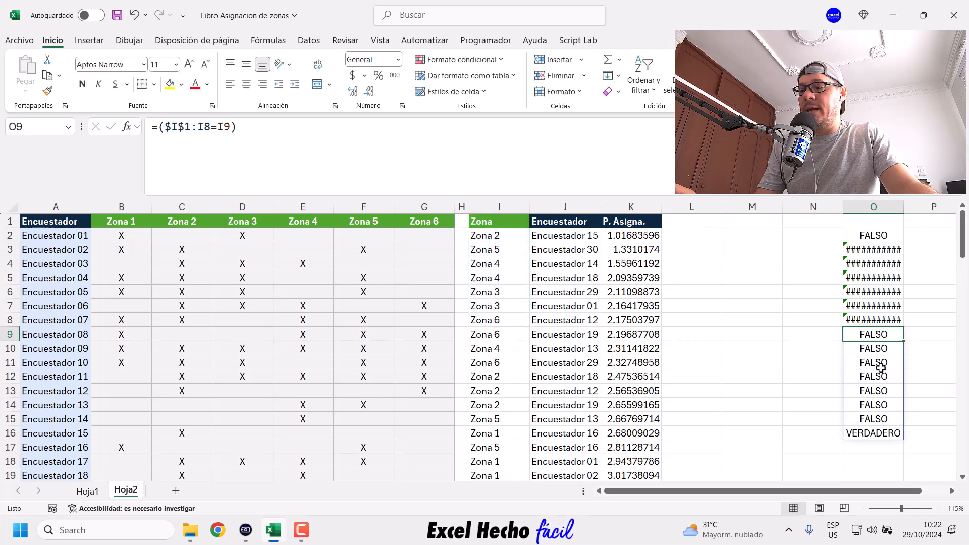
Undo the fill below O2 and extend the O2 formula to "=($I$1:I1=I2)*$O$1:O1"
{"action": "key", "text": "ctrl+z"}
{"action": "left_click", "coordinate": [366, 133]}
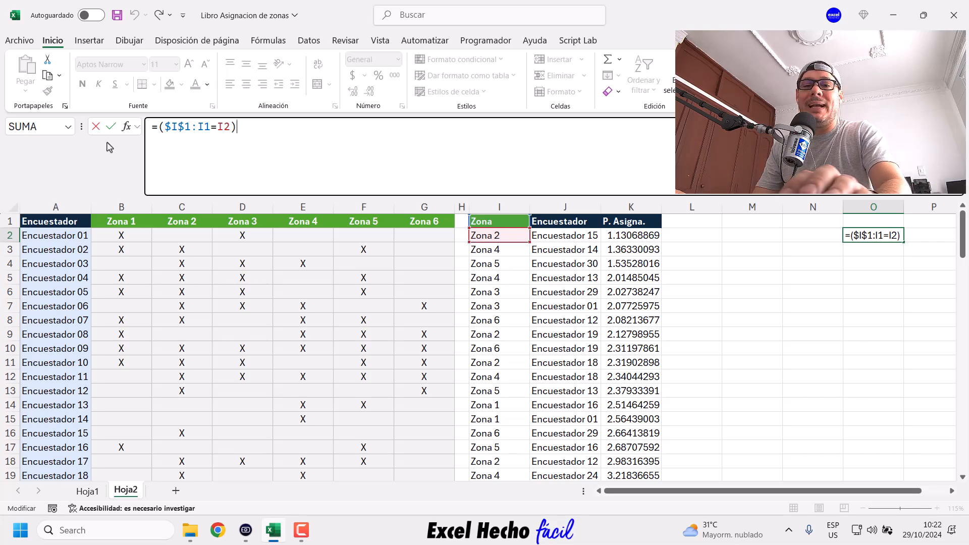
{"action": "type", "text": "*"}
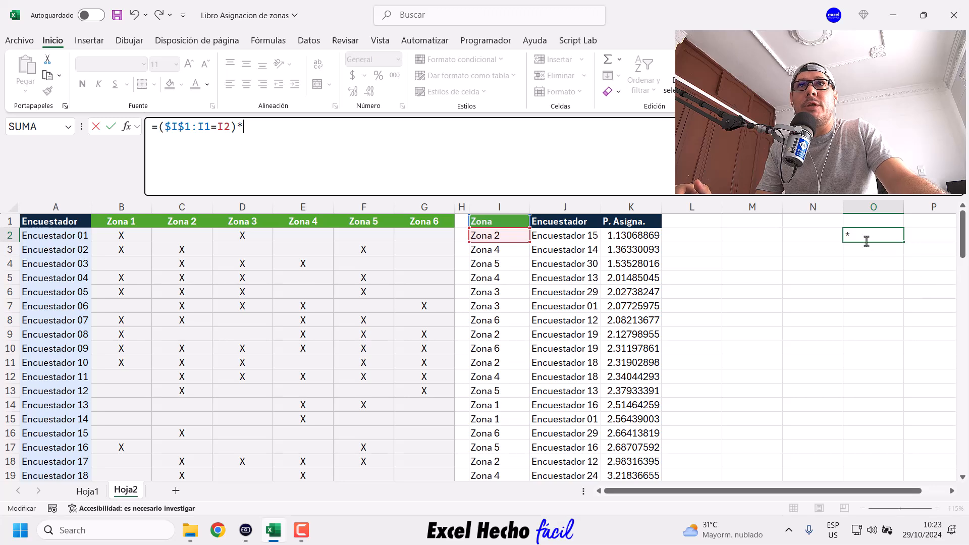
{"action": "left_click", "coordinate": [861, 219]}
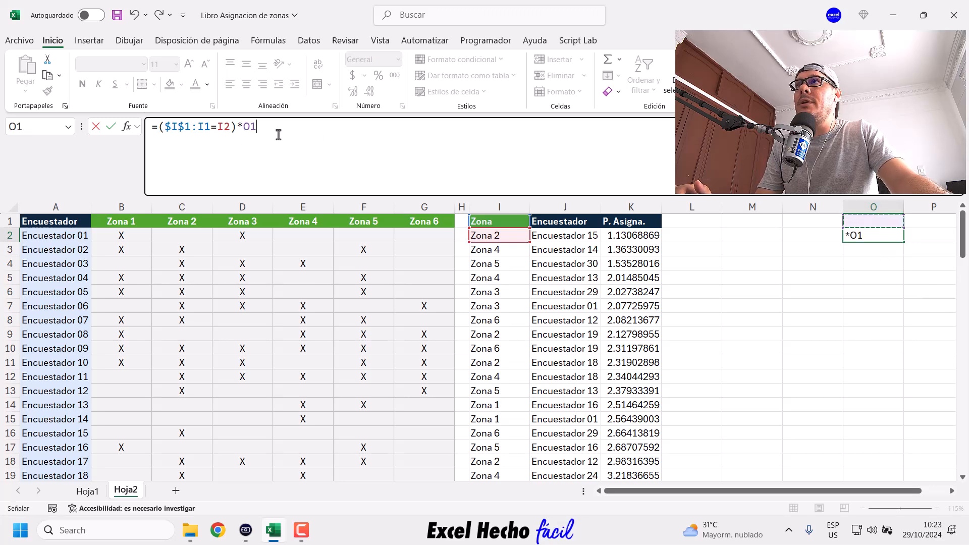
{"action": "left_click", "coordinate": [247, 128]}
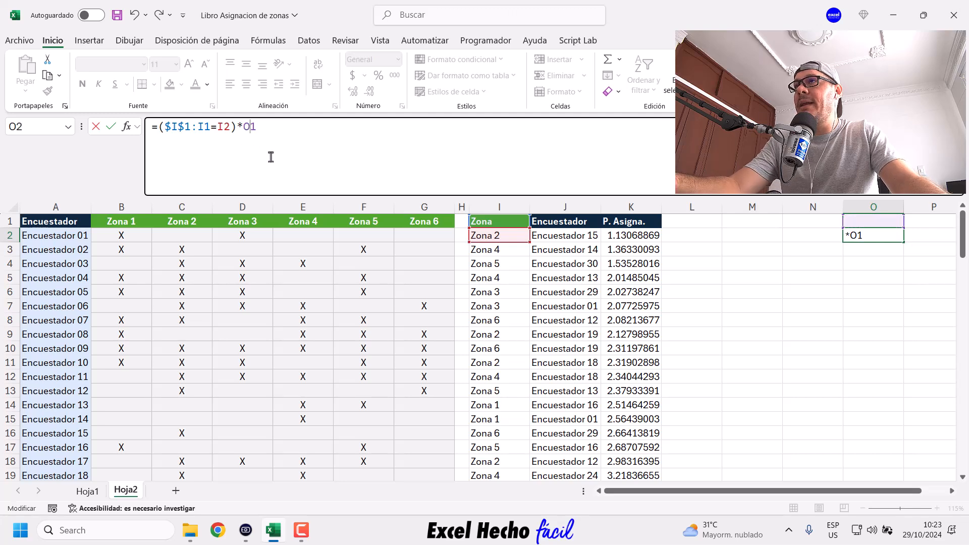
{"action": "key", "text": "F4"}
{"action": "type", "text": ":"}
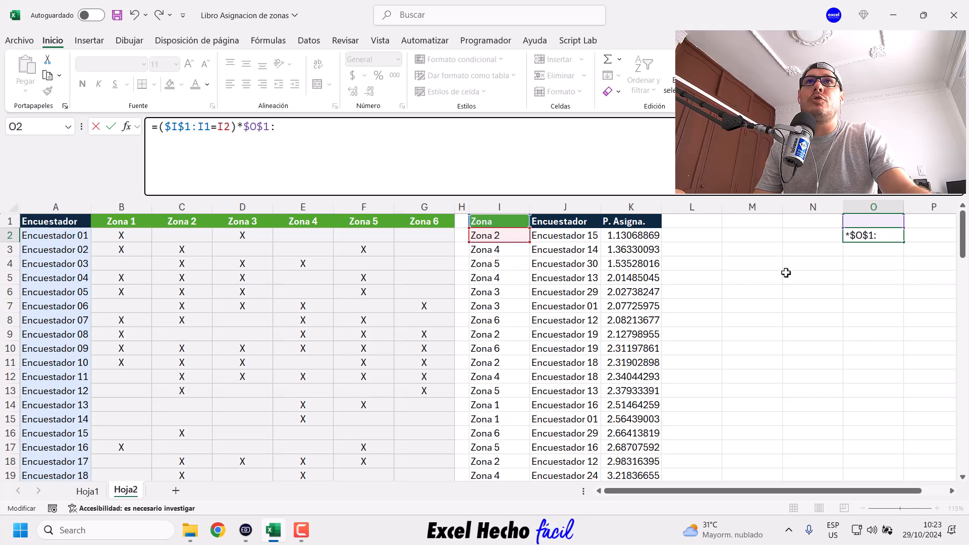
{"action": "left_click", "coordinate": [849, 220]}
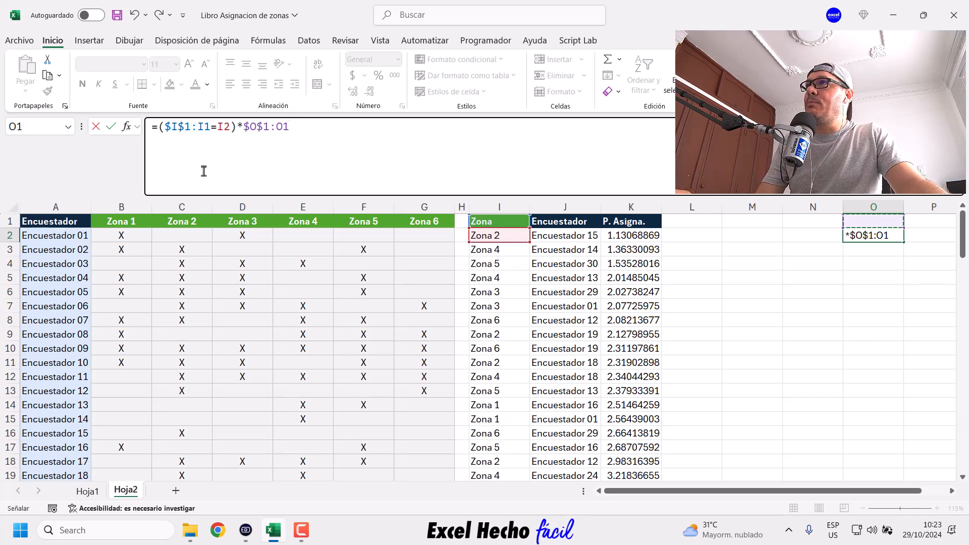
{"action": "left_click_drag", "start_coordinate": [159, 129], "coordinate": [292, 132]}
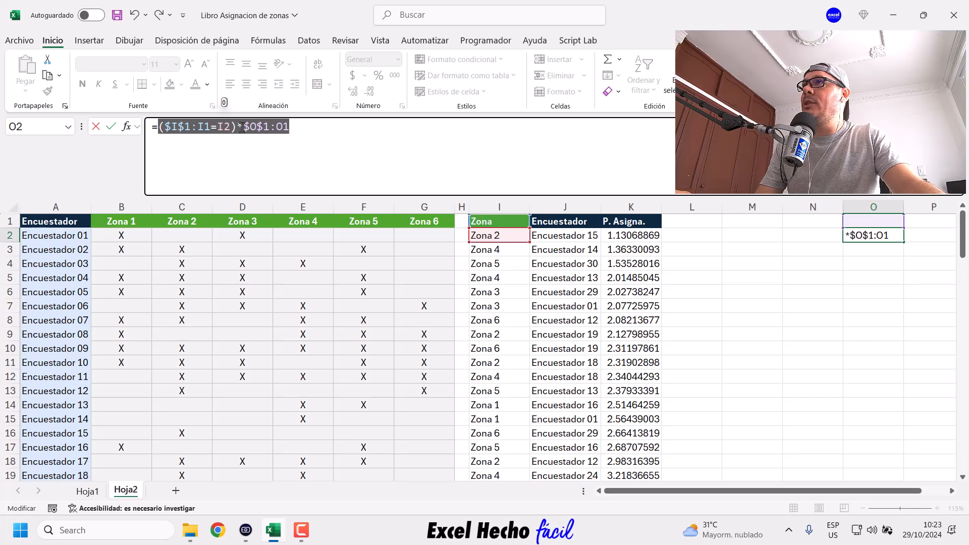
{"action": "left_click", "coordinate": [312, 129]}
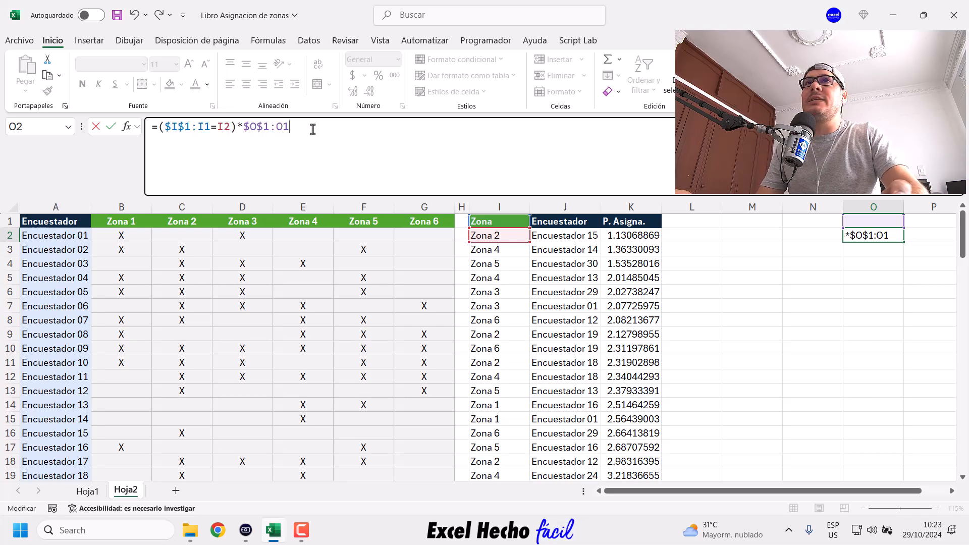
{"action": "key", "text": "Return"}
Fill the O2 formula down to O7 and select the copied formula in O7
{"action": "left_click", "coordinate": [872, 234]}
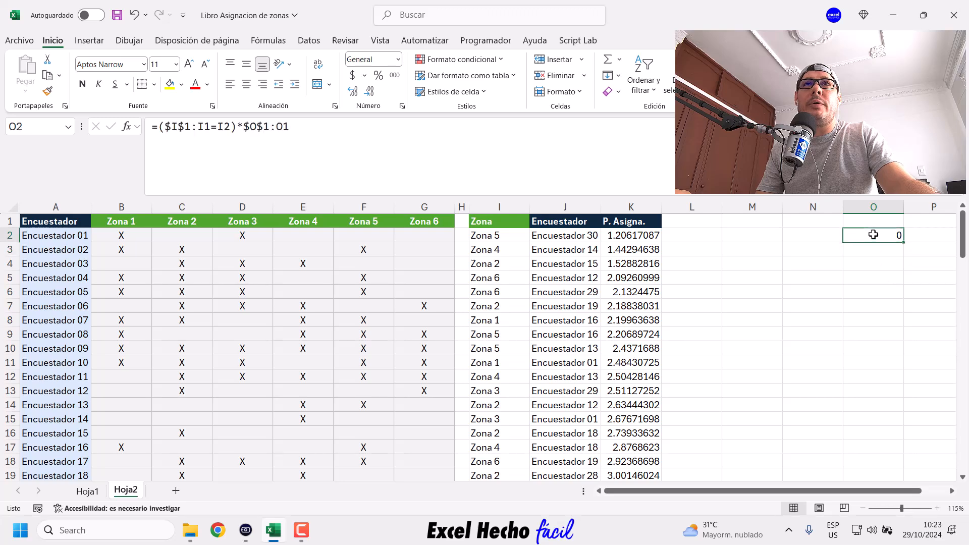
{"action": "left_click_drag", "start_coordinate": [904, 242], "coordinate": [897, 314]}
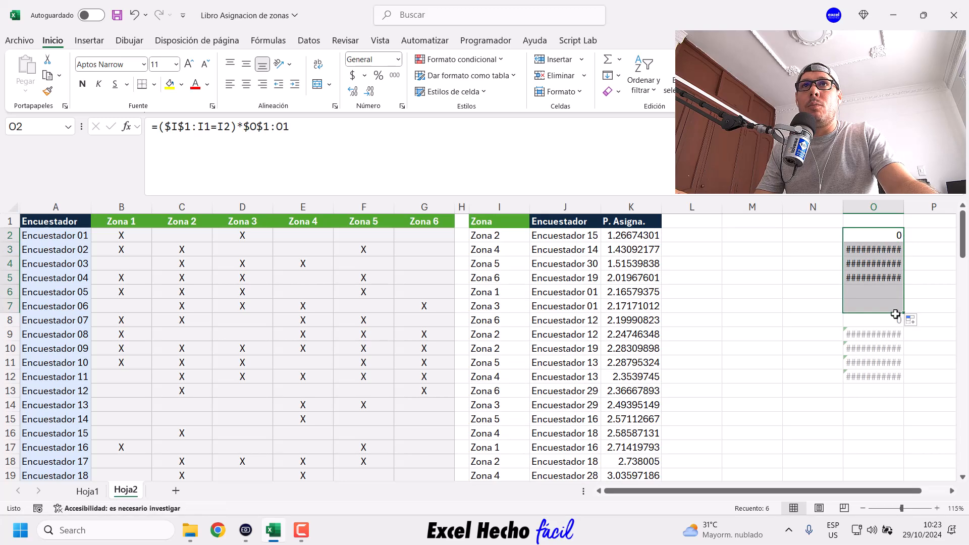
{"action": "left_click", "coordinate": [885, 321]}
{"action": "left_click", "coordinate": [879, 306]}
Evaluate the full array expression in O7 without saving the evaluated values, and undo the fill below O2
{"action": "left_click_drag", "start_coordinate": [311, 127], "coordinate": [158, 124]}
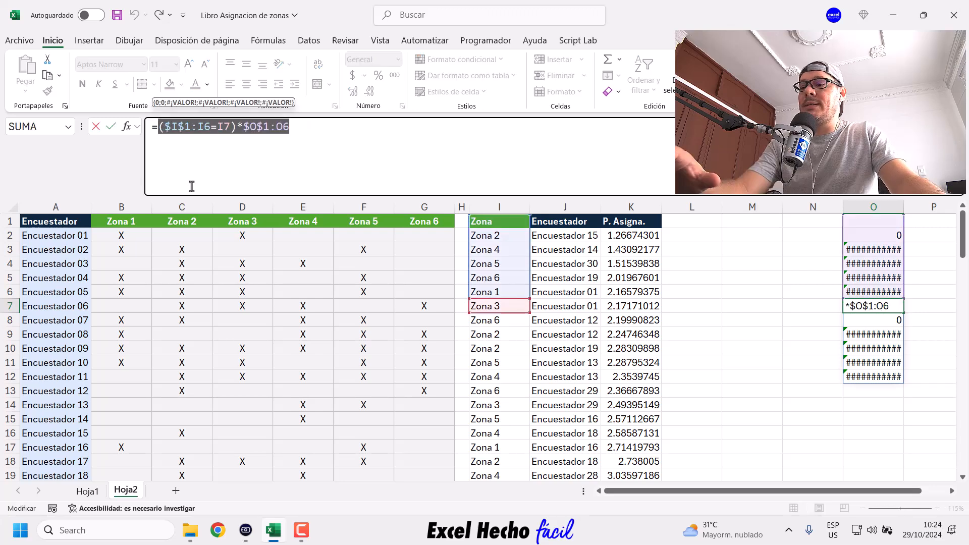
{"action": "key", "text": "F9"}
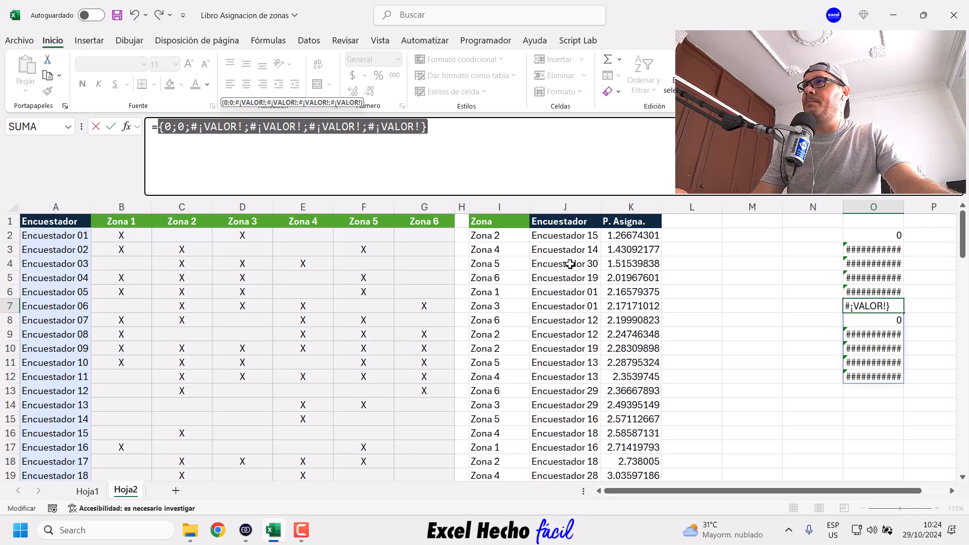
{"action": "key", "text": "ctrl+z"}
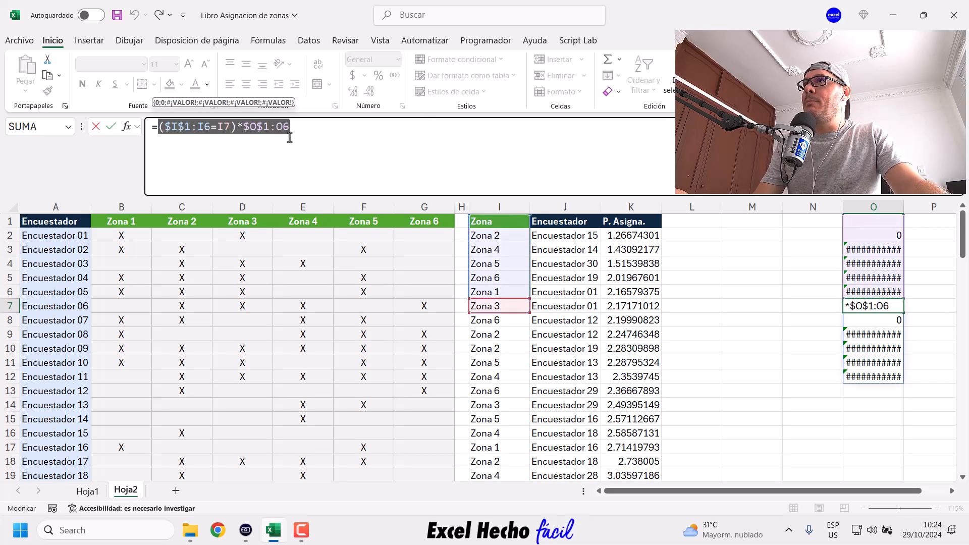
{"action": "left_click", "coordinate": [303, 161]}
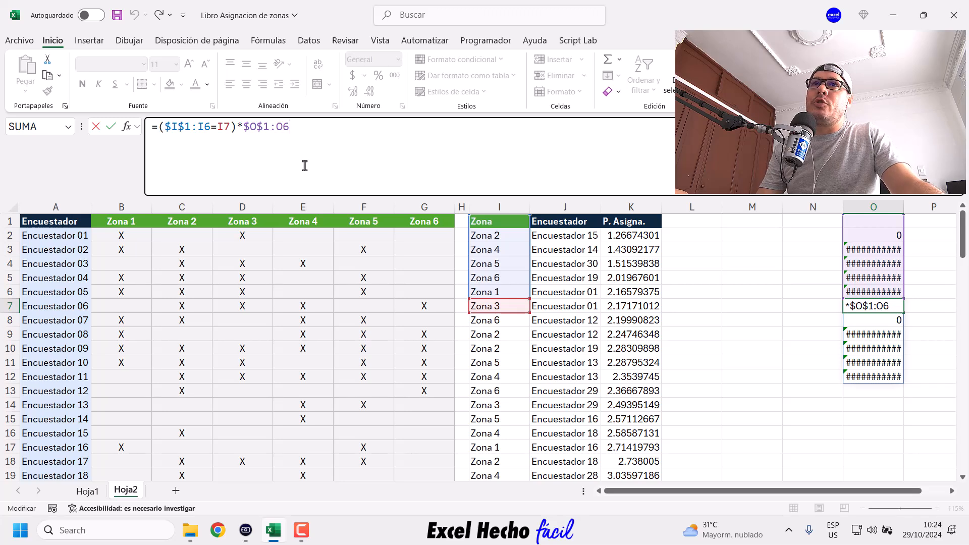
{"action": "key", "text": "Escape"}
{"action": "key", "text": "ctrl+z"}
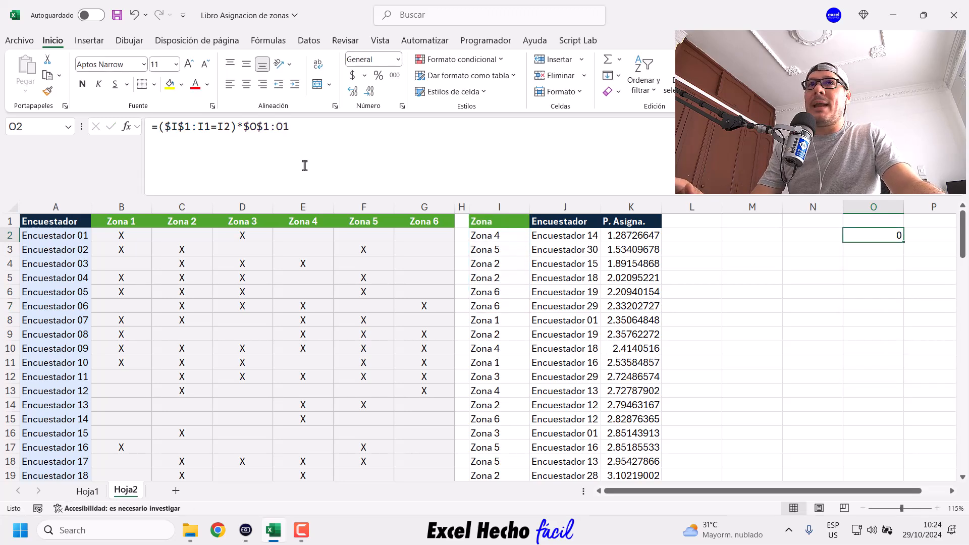
Wrap the O2 expression in a SUMA function so it reads "=SUMA(($I$1:I1=I2)*$O$1:O1)"
{"action": "left_click", "coordinate": [307, 127]}
{"action": "left_click", "coordinate": [159, 125]}
{"action": "left_click_drag", "start_coordinate": [158, 126], "coordinate": [297, 130]}
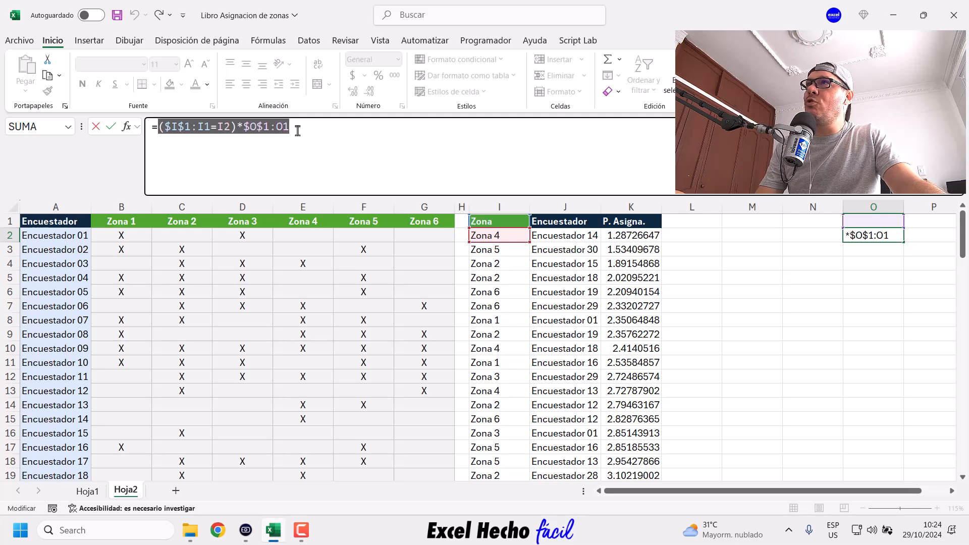
{"action": "left_click", "coordinate": [159, 126]}
{"action": "type", "text": "sum"}
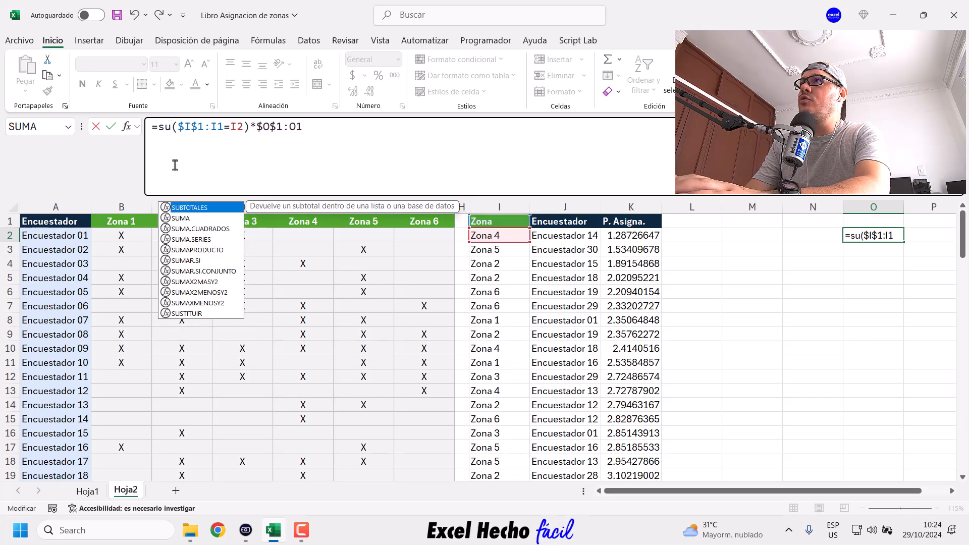
{"action": "type", "text": "a"}
{"action": "key", "text": "Tab"}
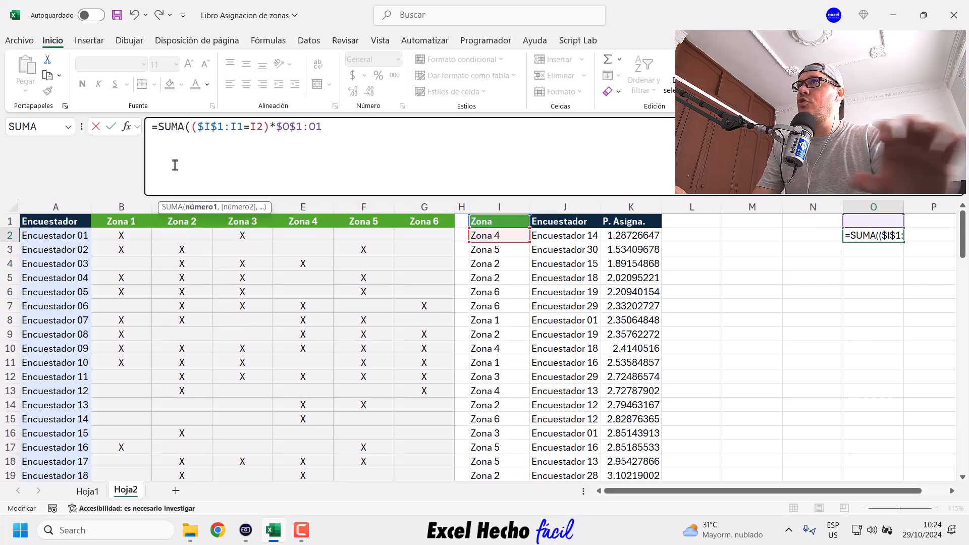
{"action": "left_click", "coordinate": [353, 166]}
{"action": "type", "text": ")"}
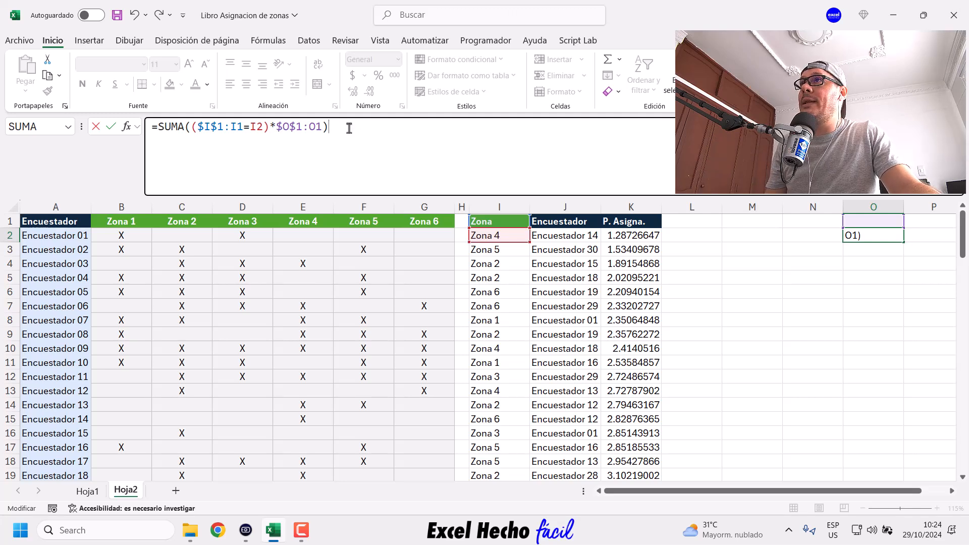
Preview the result of the whole SUMA expression in the O2 formula
{"action": "key", "text": "shift+Left"}
{"action": "key", "text": "shift+Left"}
{"action": "key", "text": "shift+Left"}
{"action": "key", "text": "shift+Left"}
{"action": "key", "text": "shift+Left"}
{"action": "key", "text": "shift+Left"}
{"action": "key", "text": "shift+Left"}
{"action": "key", "text": "shift+Left"}
{"action": "key", "text": "shift+Left"}
{"action": "key", "text": "shift+Left"}
{"action": "key", "text": "shift+Left"}
{"action": "key", "text": "shift+Left"}
{"action": "key", "text": "shift+Left"}
{"action": "key", "text": "shift+Left"}
{"action": "key", "text": "shift+Left"}
{"action": "key", "text": "shift+Left"}
{"action": "key", "text": "shift+Left"}
{"action": "key", "text": "shift+Left"}
{"action": "key", "text": "shift+Left"}
{"action": "key", "text": "shift+Left"}
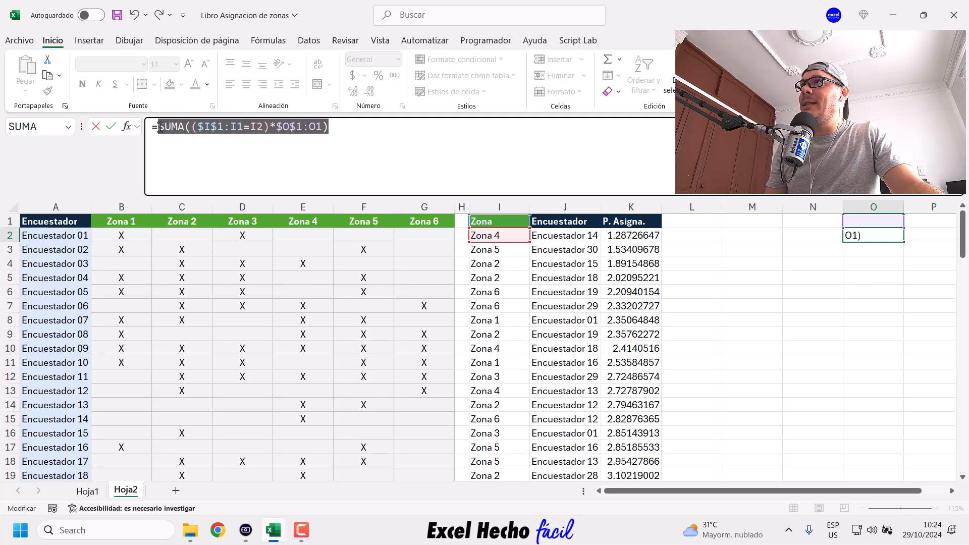
{"action": "left_click", "coordinate": [342, 126]}
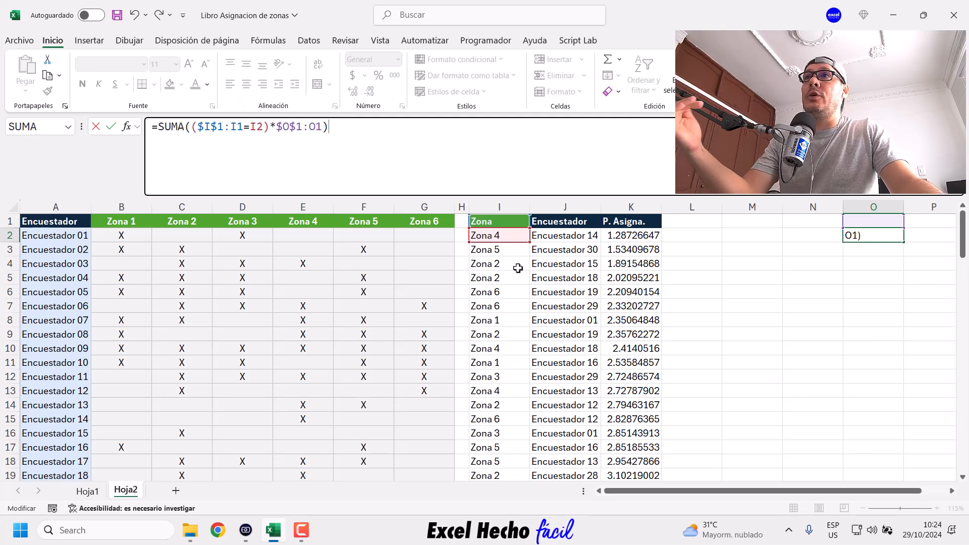
Add a less-than-5 test to the O2 formula and enclose it in parentheses as "=(SUMA(($I$1:I1=I2)*$O$1:O1)<5)"
{"action": "type", "text": "<4"}
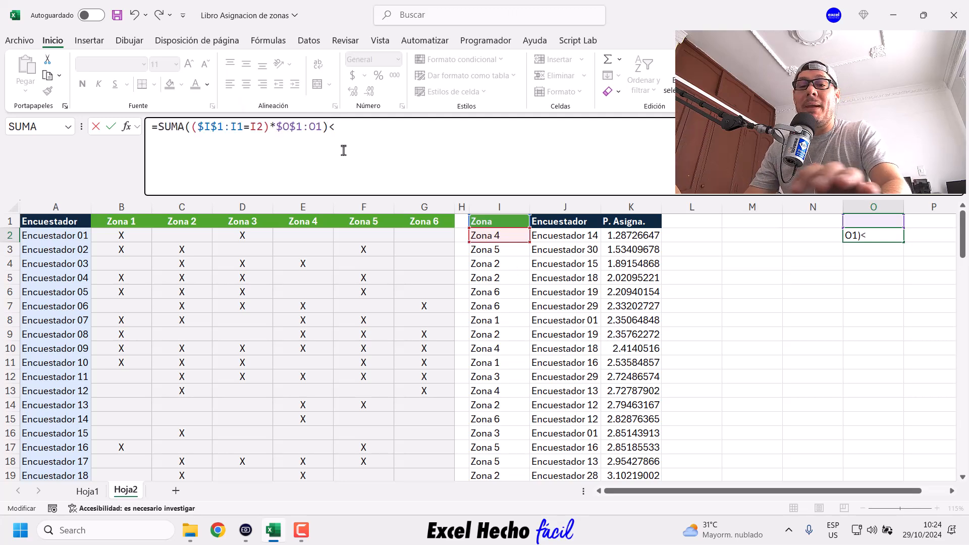
{"action": "key", "text": "BackSpace"}
{"action": "type", "text": "5"}
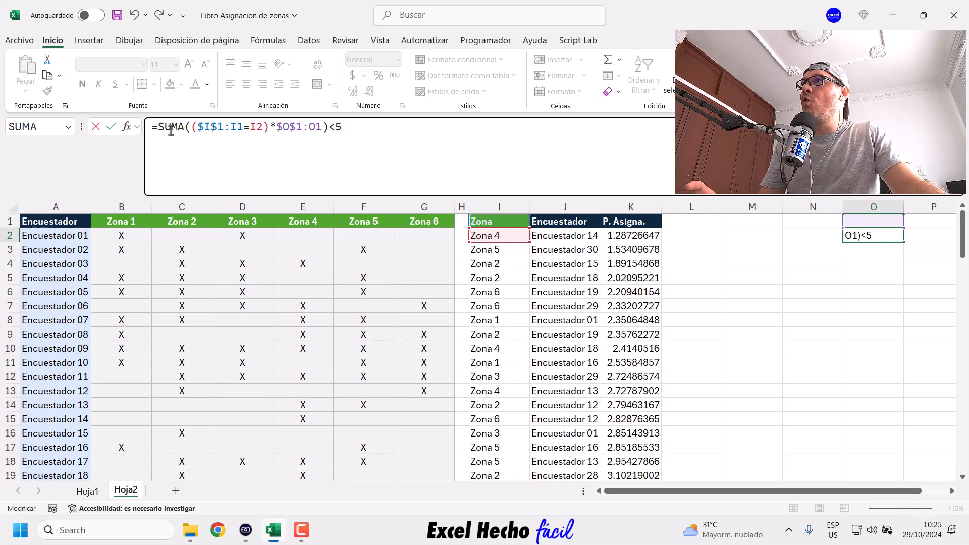
{"action": "left_click_drag", "start_coordinate": [160, 129], "coordinate": [326, 128]}
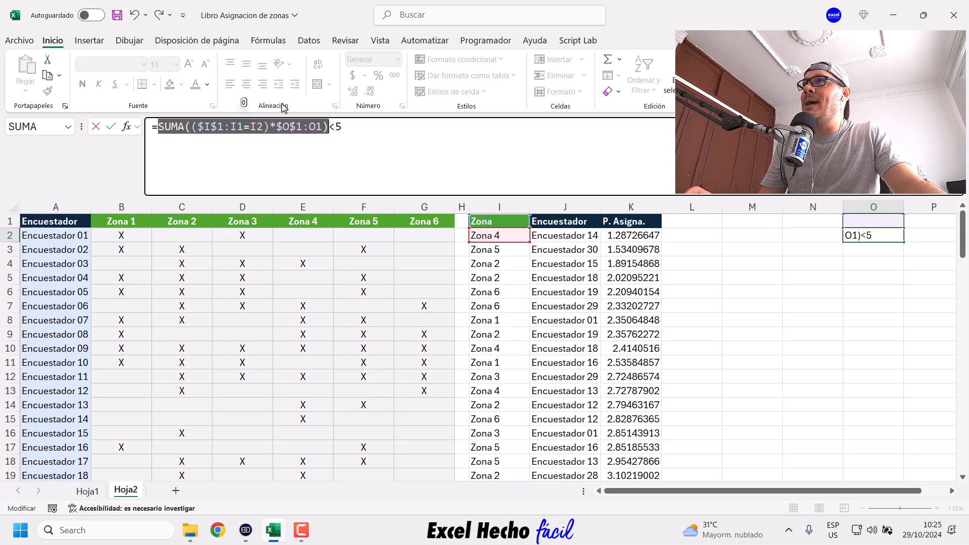
{"action": "double_click", "coordinate": [338, 128]}
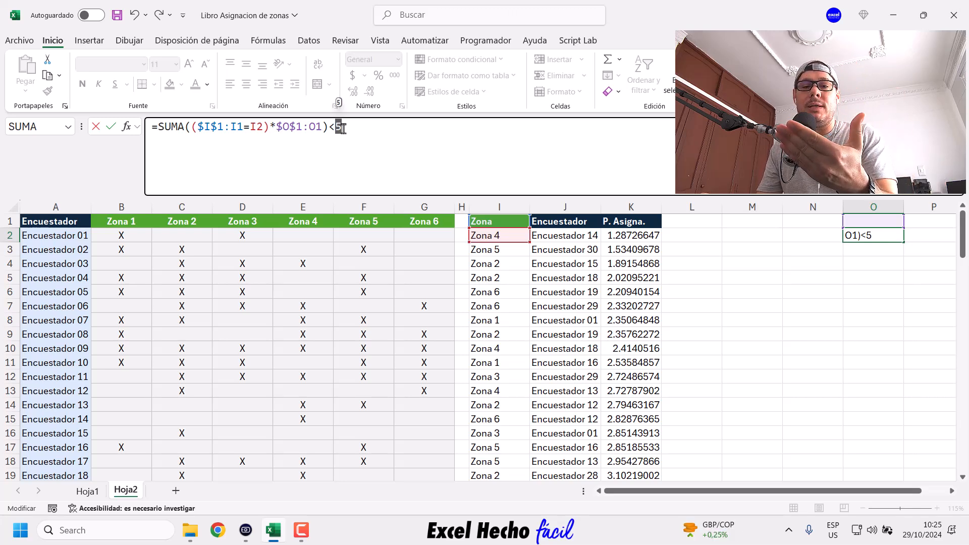
{"action": "left_click", "coordinate": [159, 126]}
{"action": "type", "text": "("}
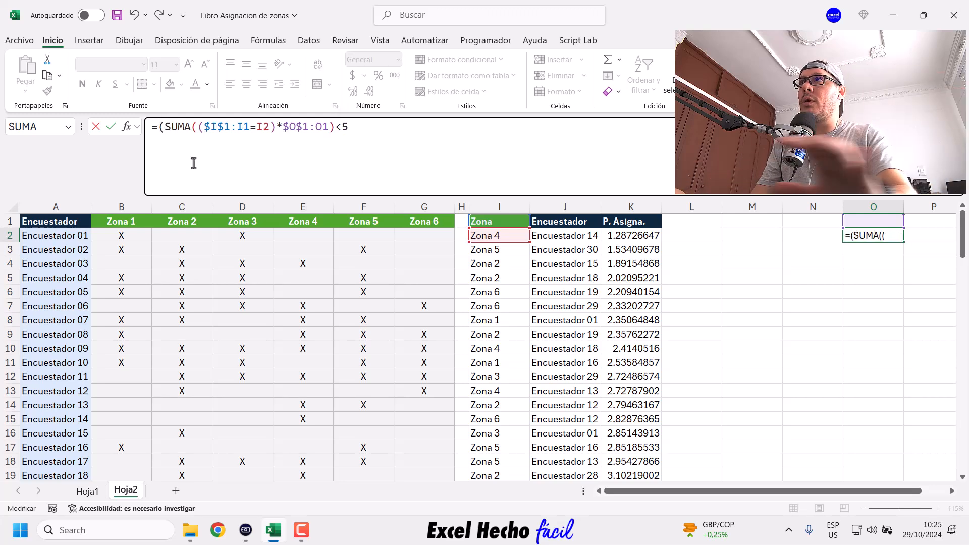
{"action": "left_click", "coordinate": [358, 127]}
{"action": "type", "text": ")"}
Review the parts of the O2 formula: the zone comparison, the $O$1:O1 range, and the SUMA expression
{"action": "left_click_drag", "start_coordinate": [198, 128], "coordinate": [277, 128]}
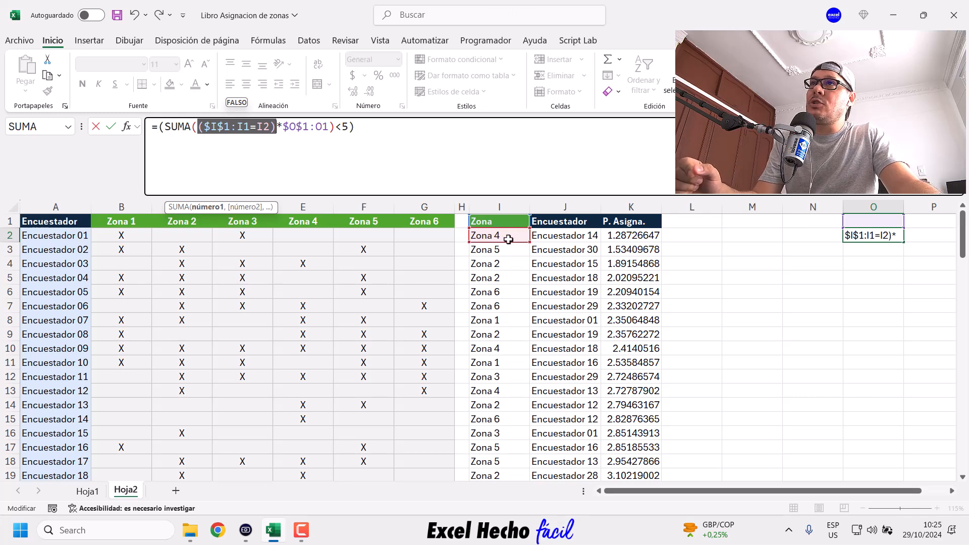
{"action": "left_click_drag", "start_coordinate": [282, 127], "coordinate": [333, 127]}
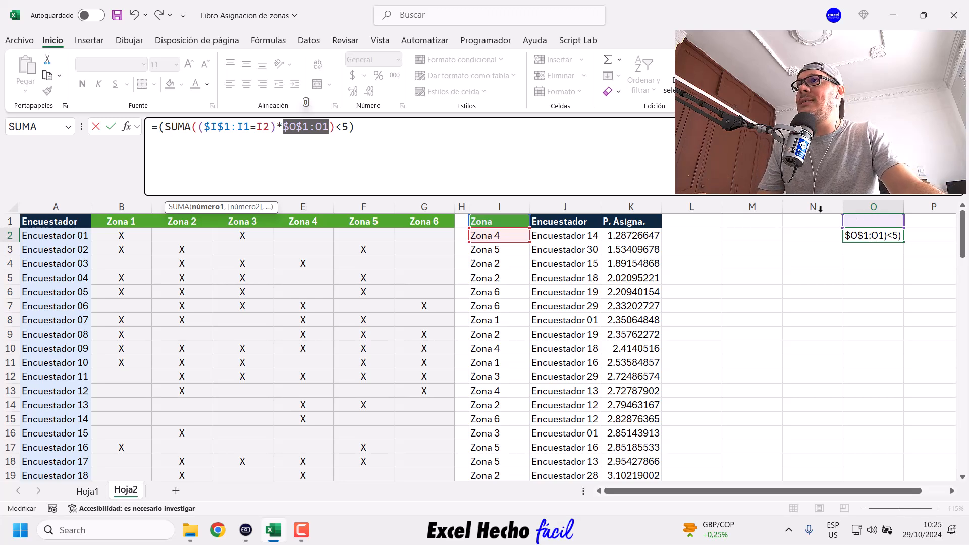
{"action": "left_click_drag", "start_coordinate": [166, 126], "coordinate": [348, 126]}
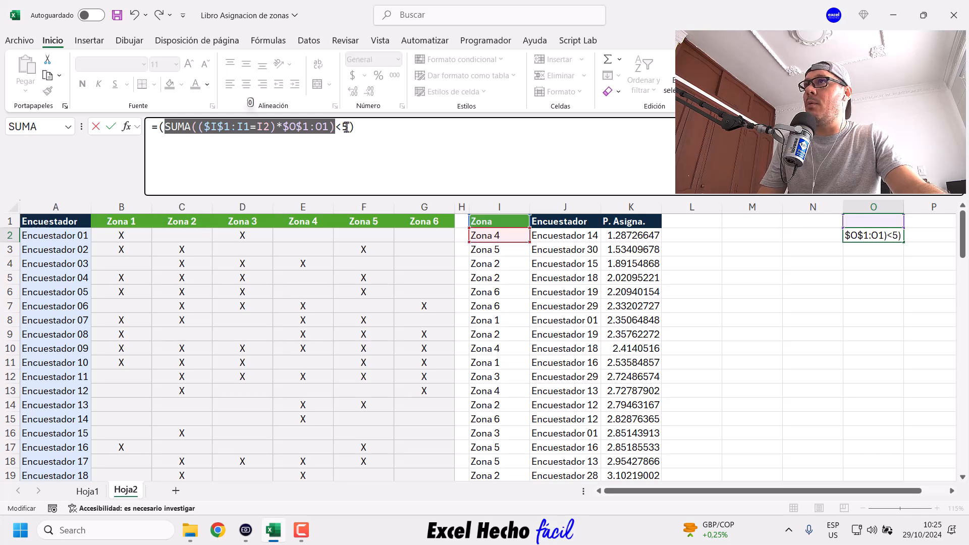
Review the limit of 5 and the complete parenthesized zone condition in the O2 formula
{"action": "double_click", "coordinate": [345, 127]}
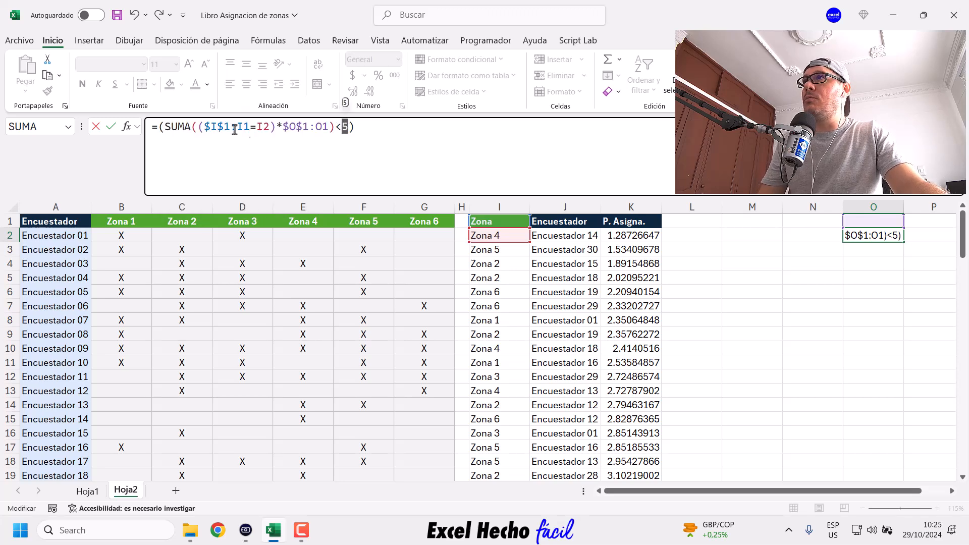
{"action": "left_click", "coordinate": [160, 127]}
{"action": "left_click_drag", "start_coordinate": [333, 130], "coordinate": [355, 128]}
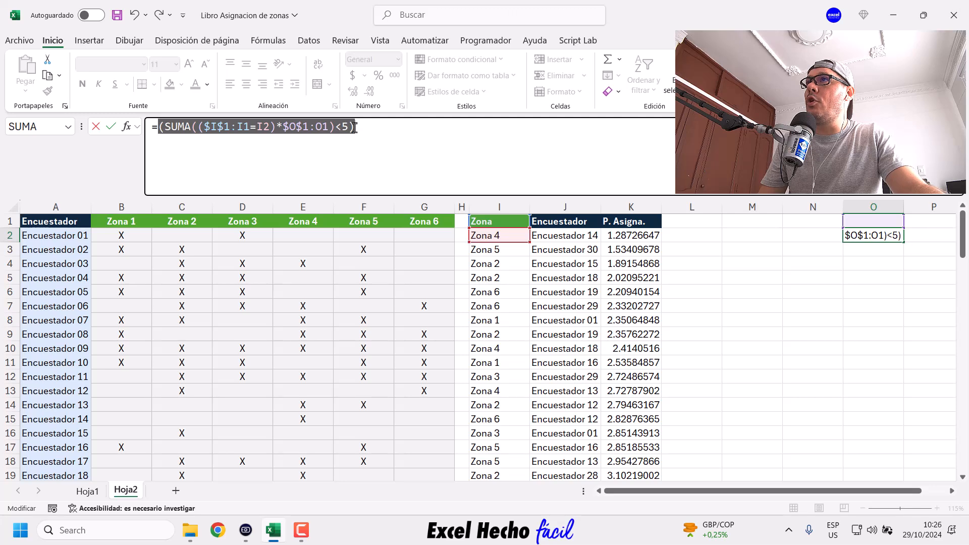
{"action": "left_click", "coordinate": [355, 127]}
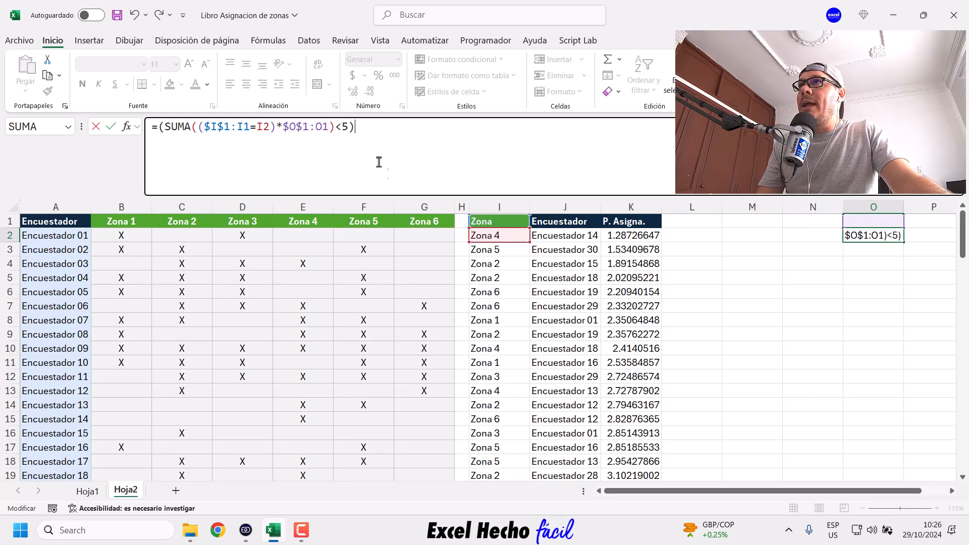
{"action": "left_click_drag", "start_coordinate": [356, 128], "coordinate": [158, 133]}
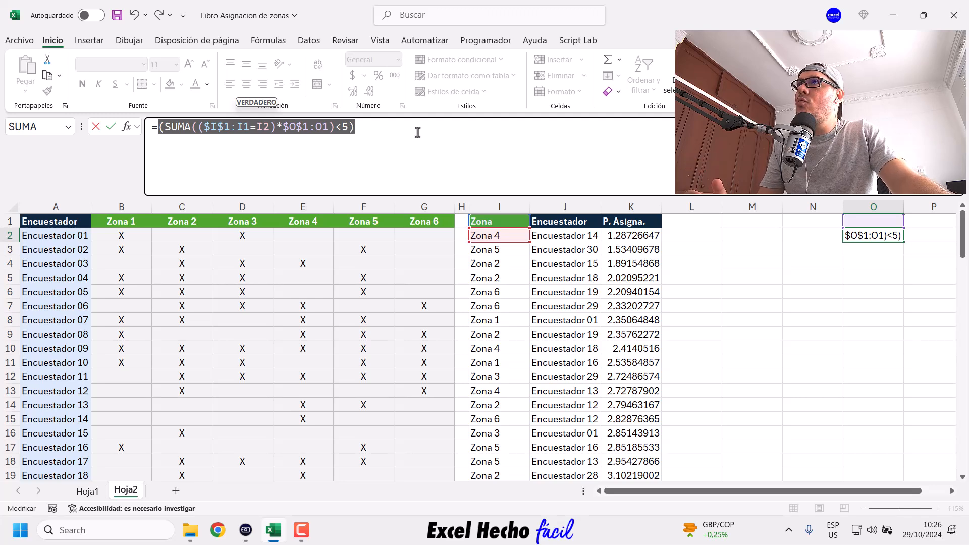
Multiply the zone condition in the O2 formula by a surveyor comparison, appending "*$J$1:J1=J2"
{"action": "left_click", "coordinate": [376, 129]}
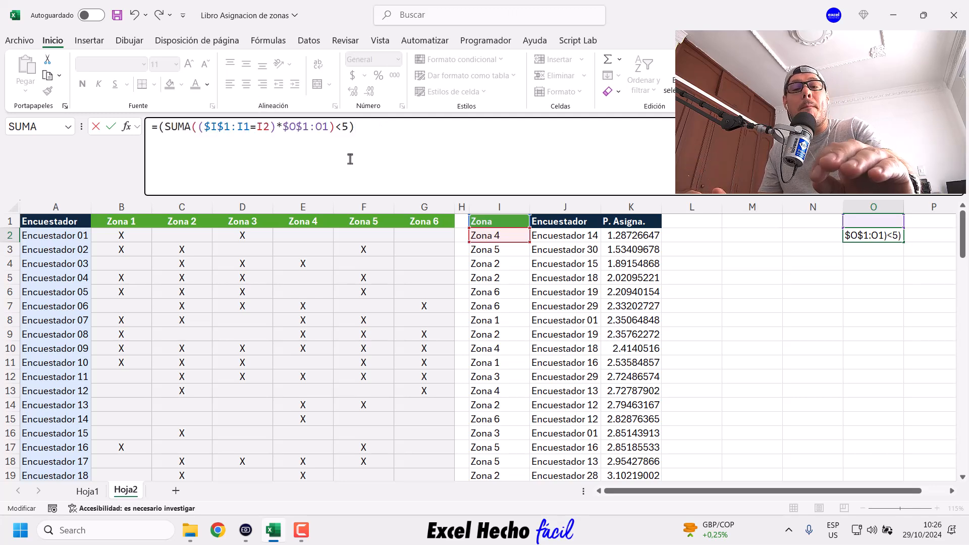
{"action": "type", "text": "*("}
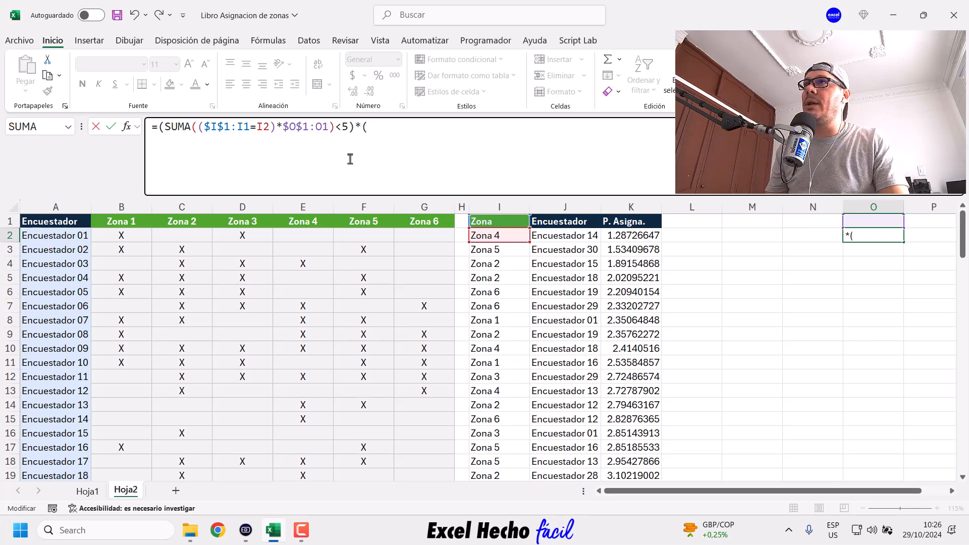
{"action": "key", "text": "BackSpace"}
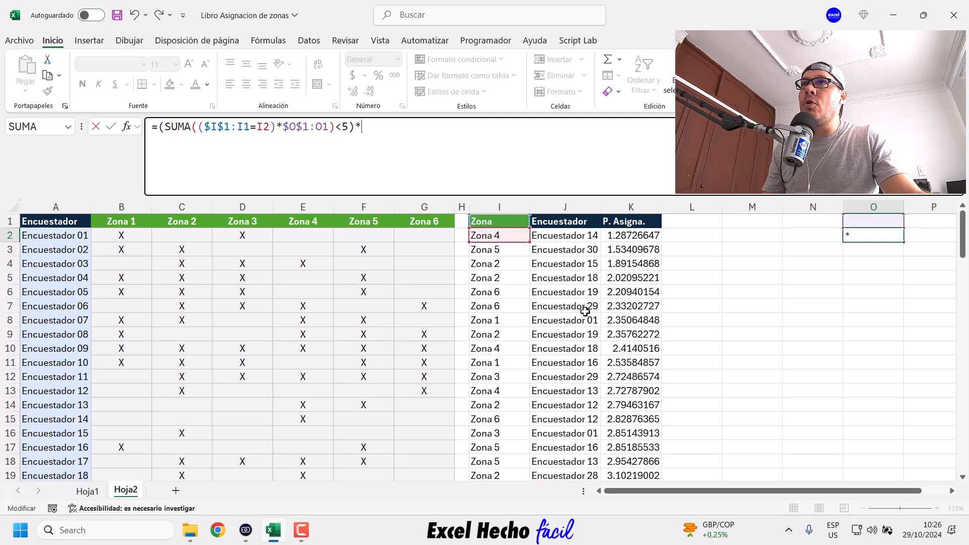
{"action": "left_click", "coordinate": [572, 225]}
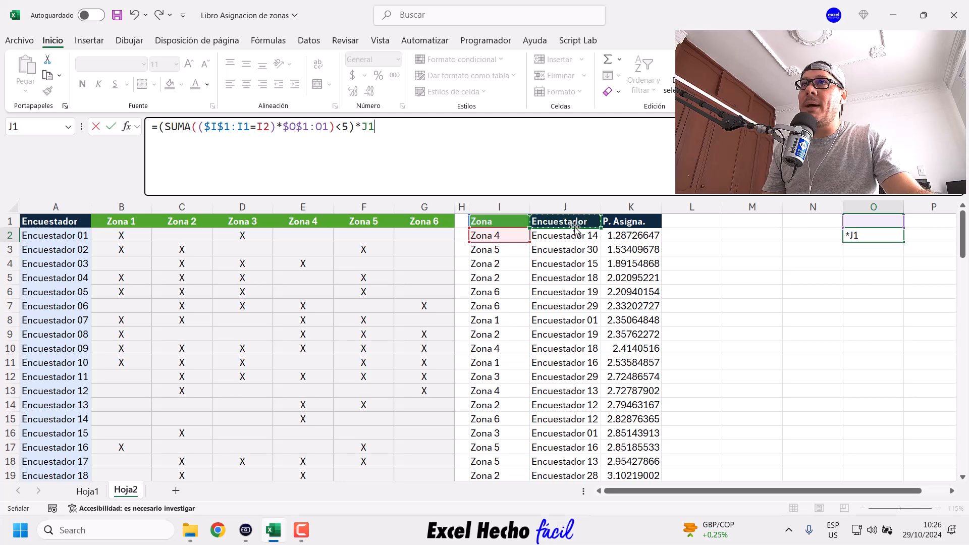
{"action": "left_click", "coordinate": [372, 127]}
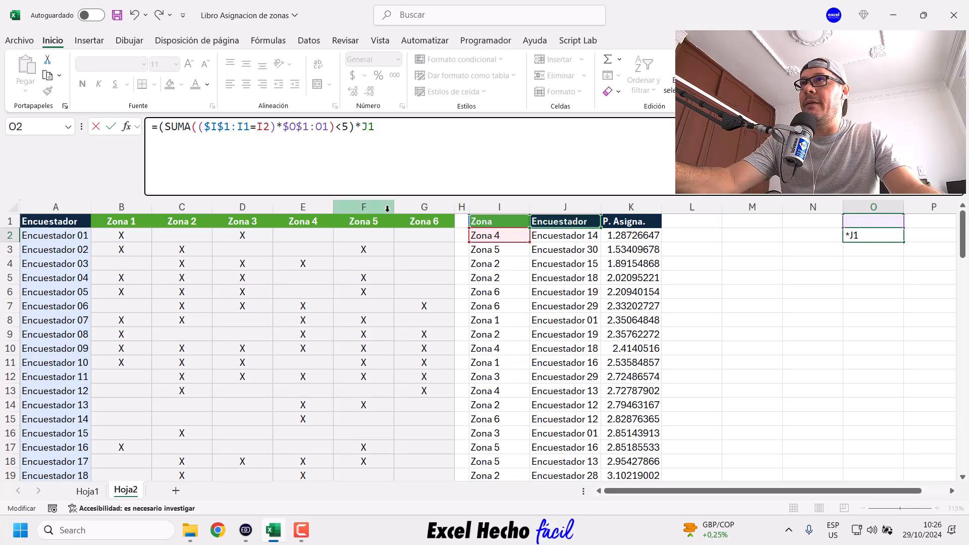
{"action": "key", "text": "F4"}
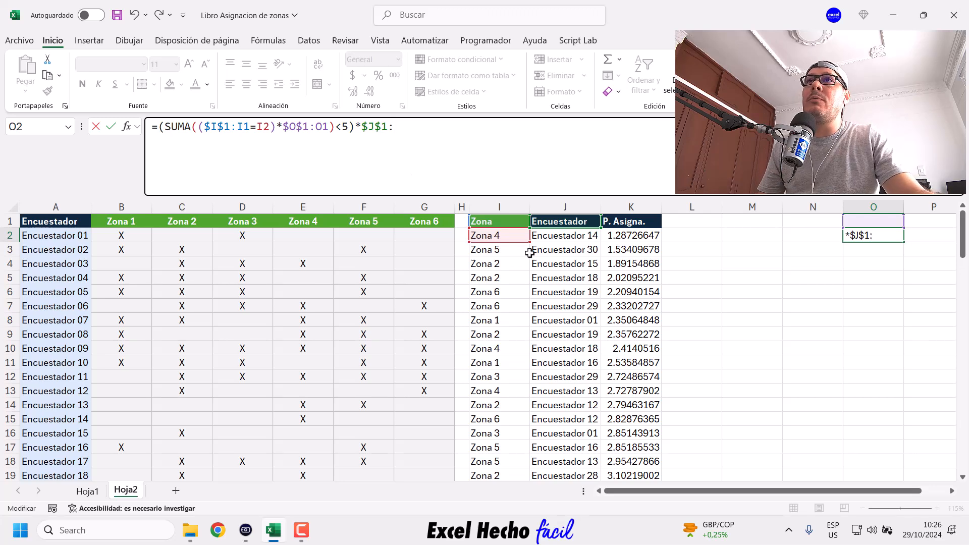
{"action": "left_click", "coordinate": [547, 224]}
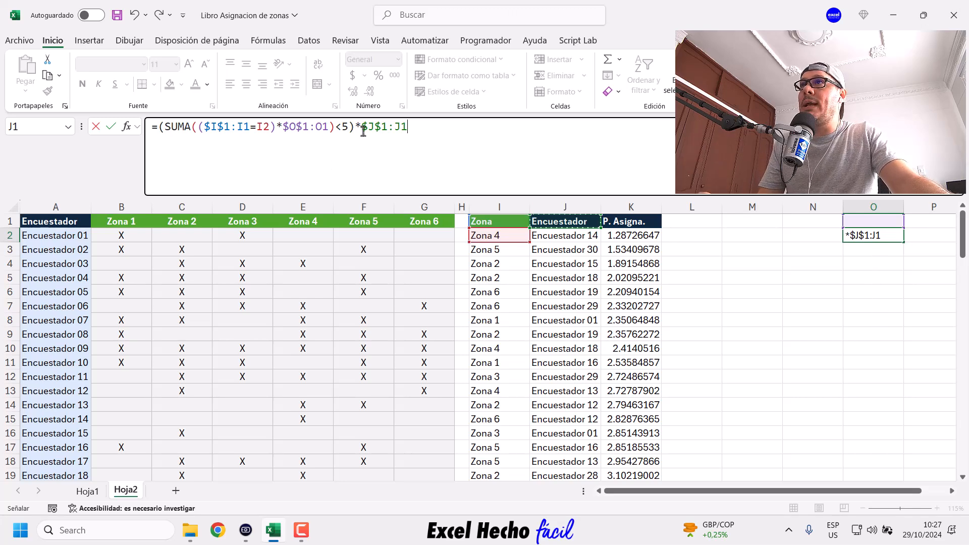
{"action": "type", "text": "="}
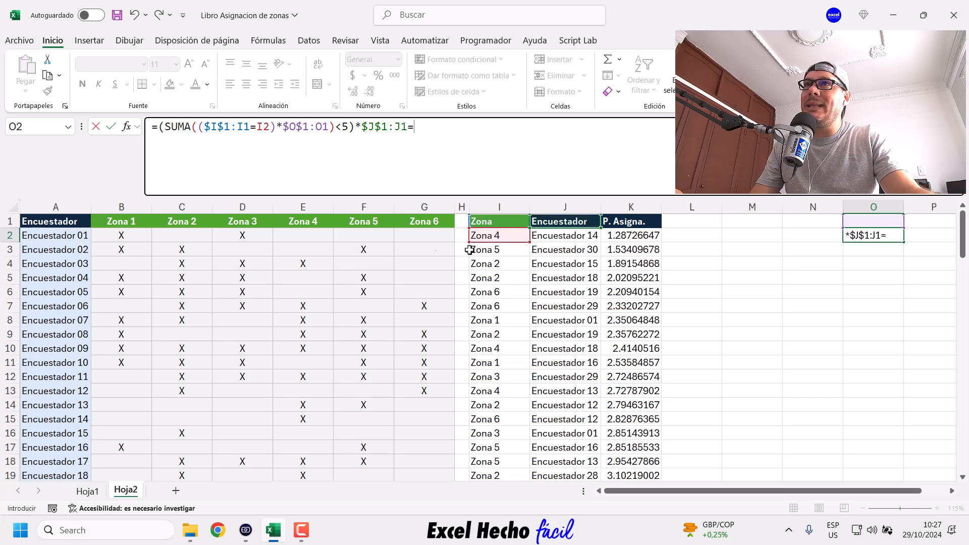
{"action": "left_click", "coordinate": [583, 236]}
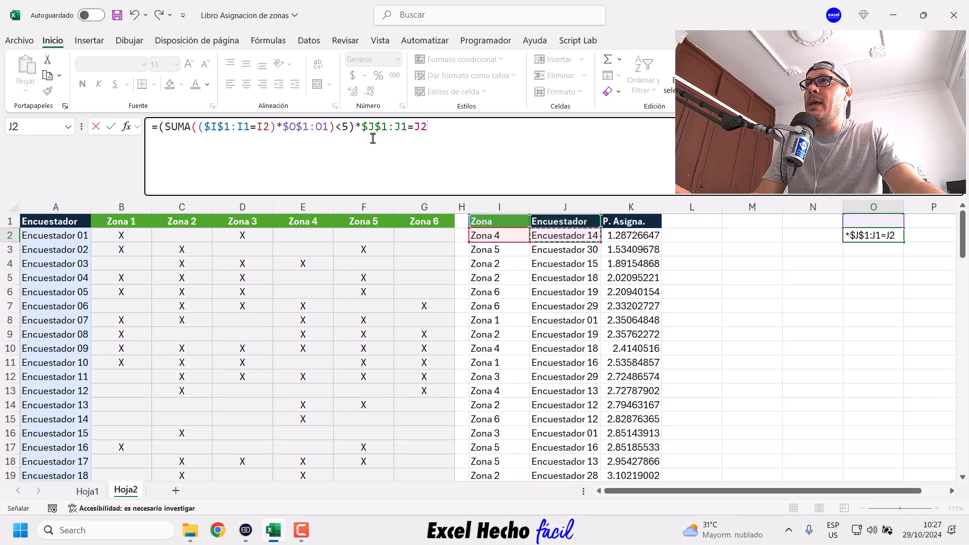
Preview the surveyor comparison, enclose it in parentheses as "($J$1:J1=J2)", and append a multiplication operator
{"action": "left_click_drag", "start_coordinate": [362, 128], "coordinate": [427, 139]}
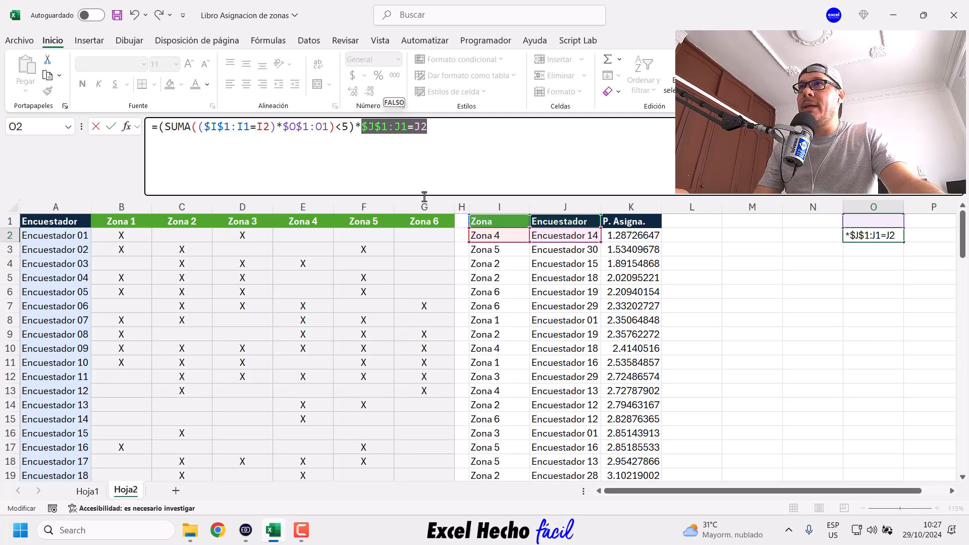
{"action": "left_click", "coordinate": [361, 129]}
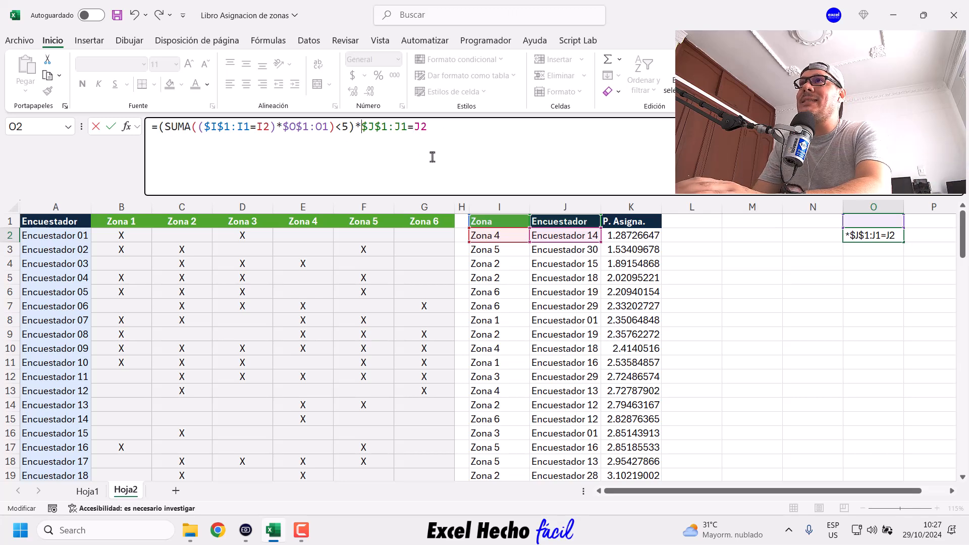
{"action": "type", "text": "("}
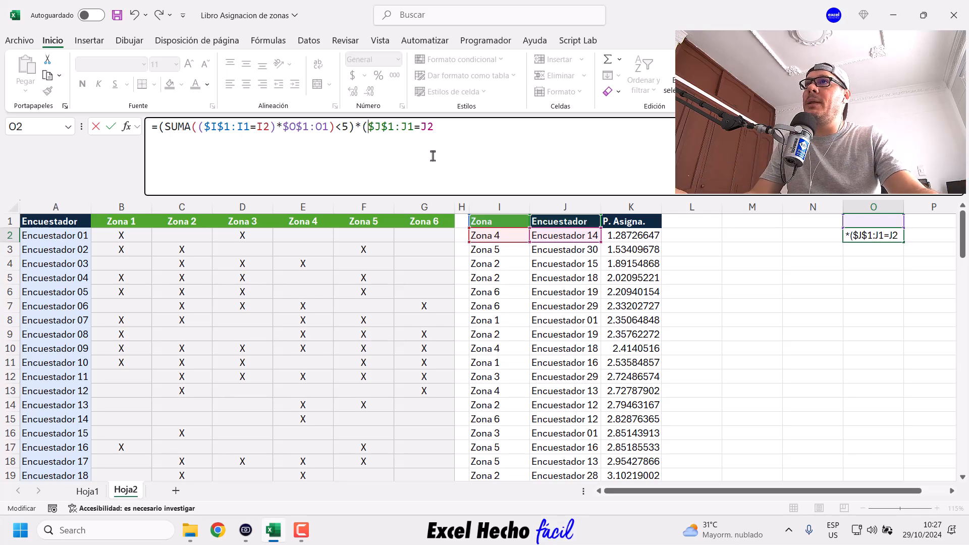
{"action": "type", "text": ")*"}
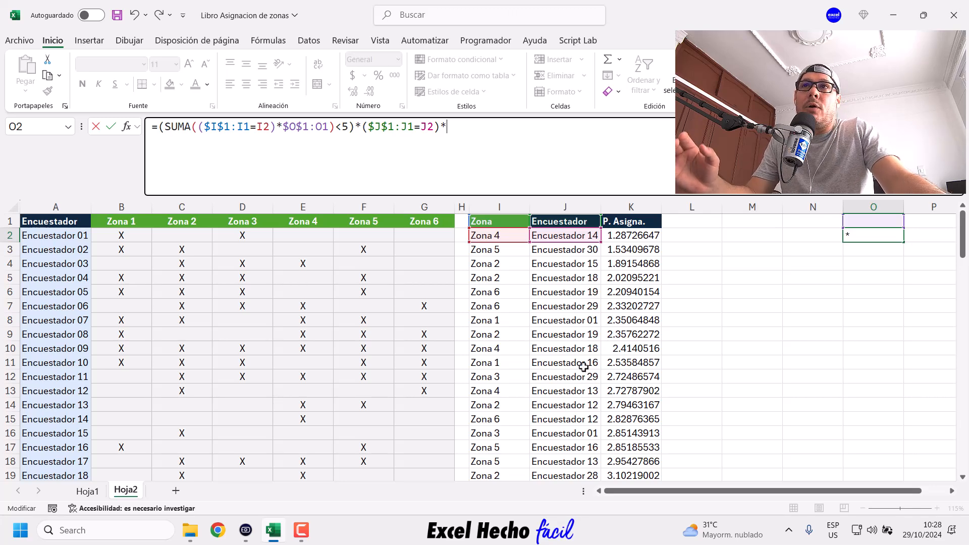
Complete the multiplication after the surveyor comparison in the O2 formula with the expanding range $O$1:O1
{"action": "scroll", "coordinate": [583, 367], "scroll_direction": "down", "scroll_amount": 5}
{"action": "scroll", "coordinate": [584, 367], "scroll_direction": "down", "scroll_amount": 5}
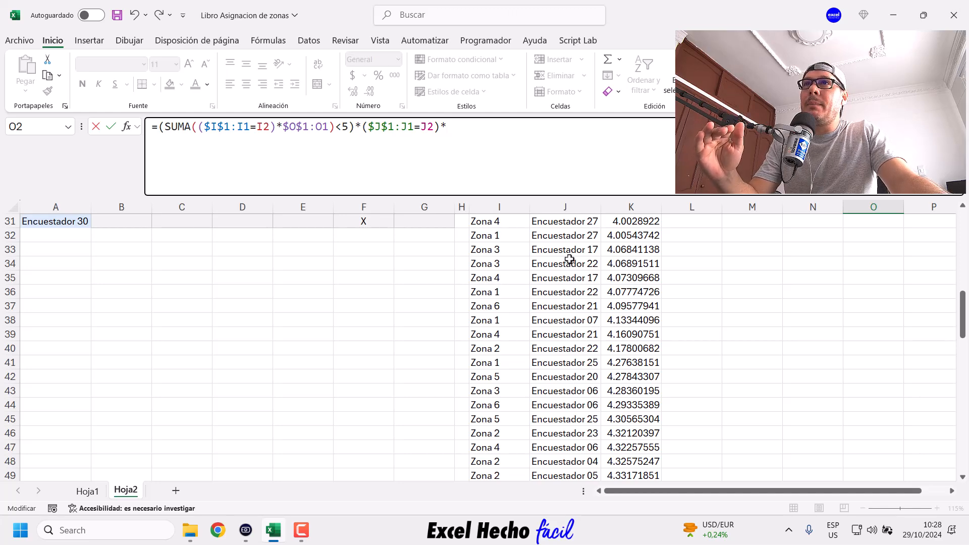
{"action": "scroll", "coordinate": [564, 295], "scroll_direction": "up", "scroll_amount": 10}
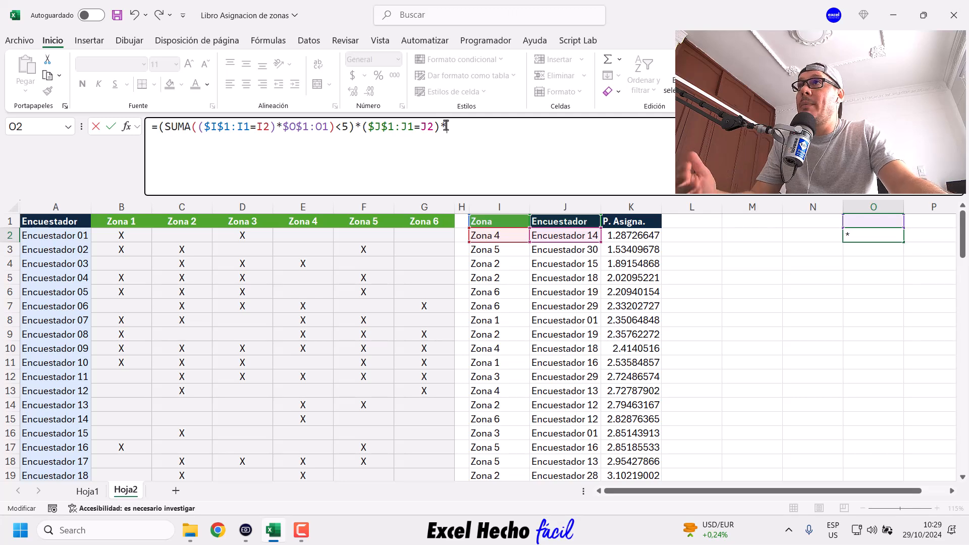
{"action": "left_click_drag", "start_coordinate": [281, 131], "coordinate": [329, 129]}
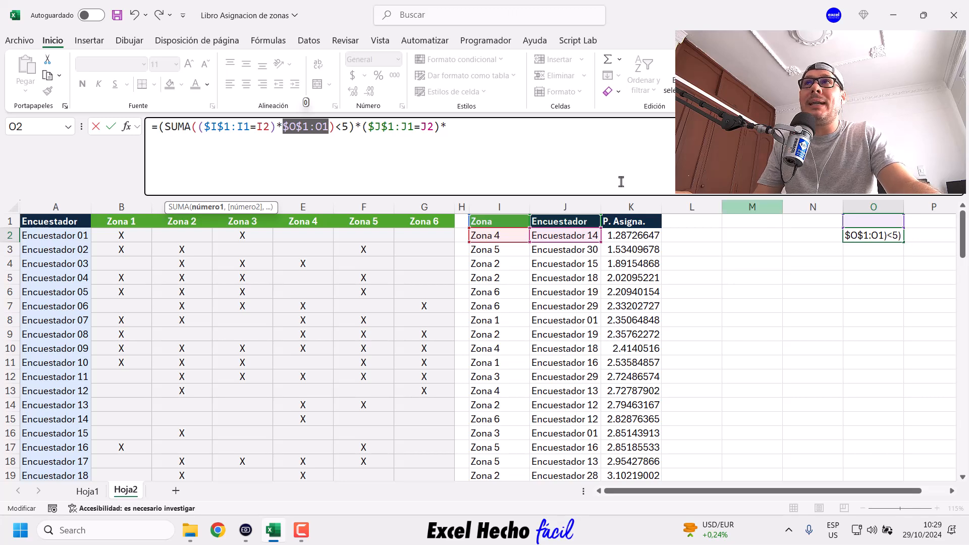
{"action": "left_click", "coordinate": [469, 126]}
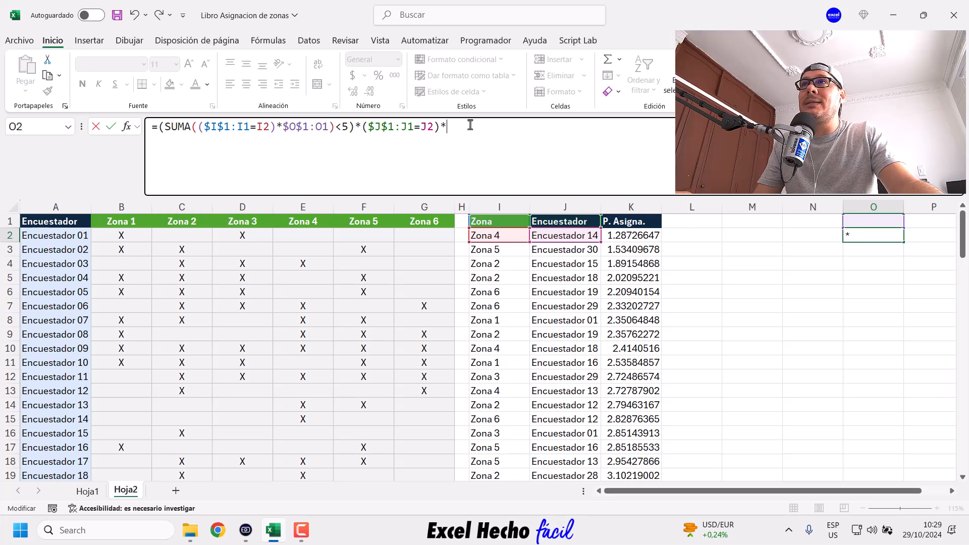
{"action": "left_click", "coordinate": [871, 220]}
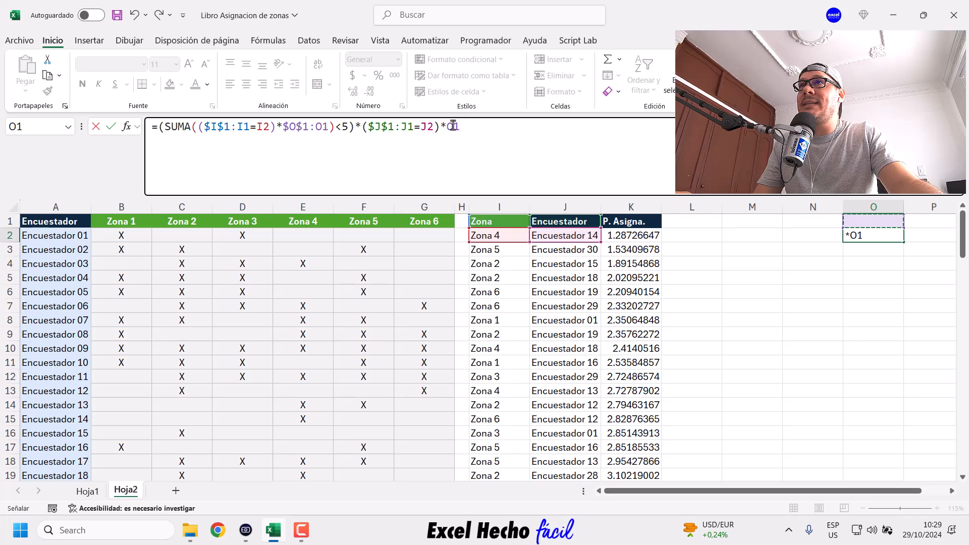
{"action": "key", "text": "F4"}
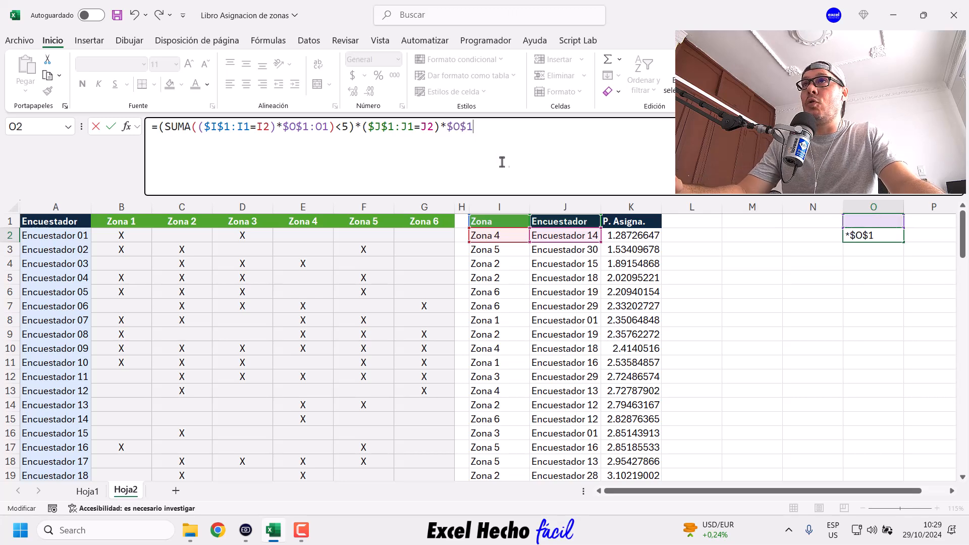
{"action": "type", "text": ":"}
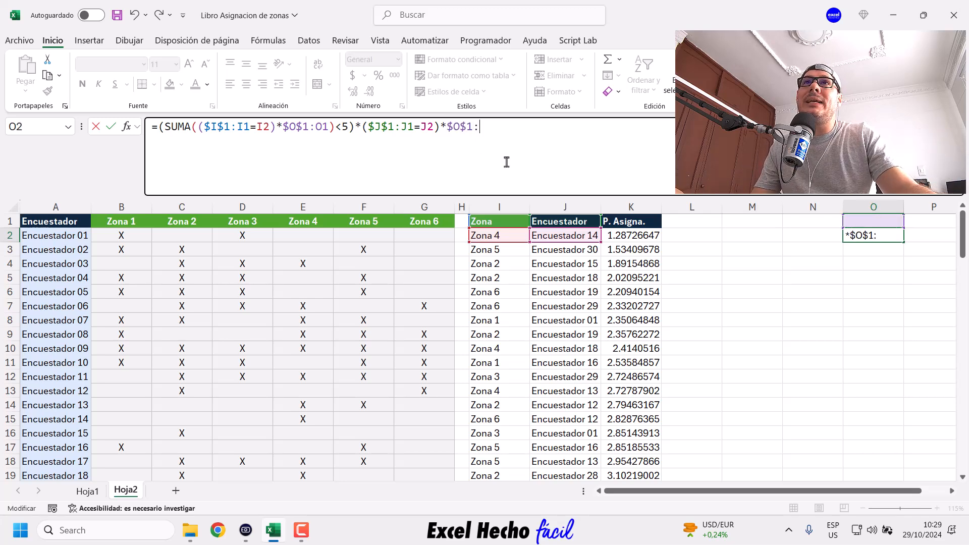
{"action": "left_click", "coordinate": [851, 222]}
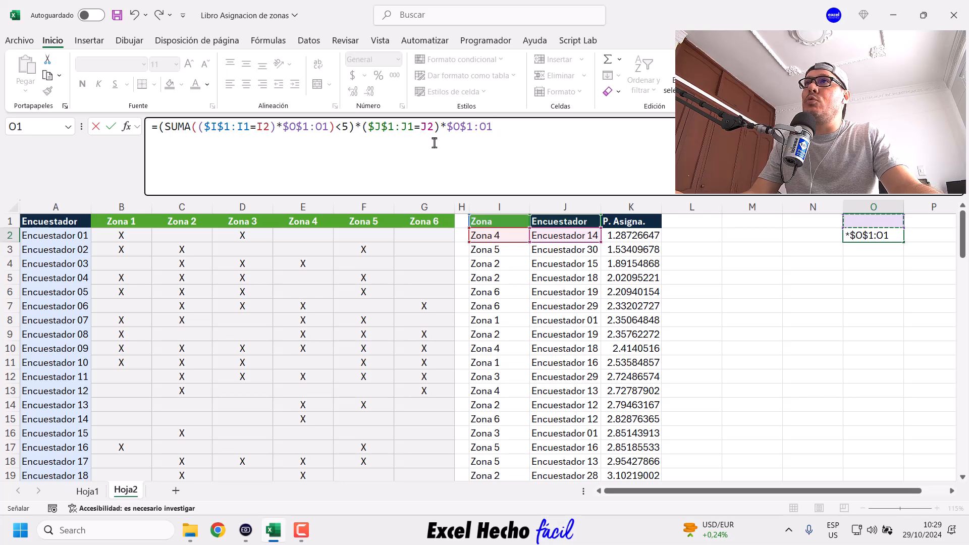
Wrap the surveyor product in SUMA and test it against zero, giving "SUMA(($J$1:J1=J2)*$O$1:O1)=0"
{"action": "left_click_drag", "start_coordinate": [363, 126], "coordinate": [494, 127]}
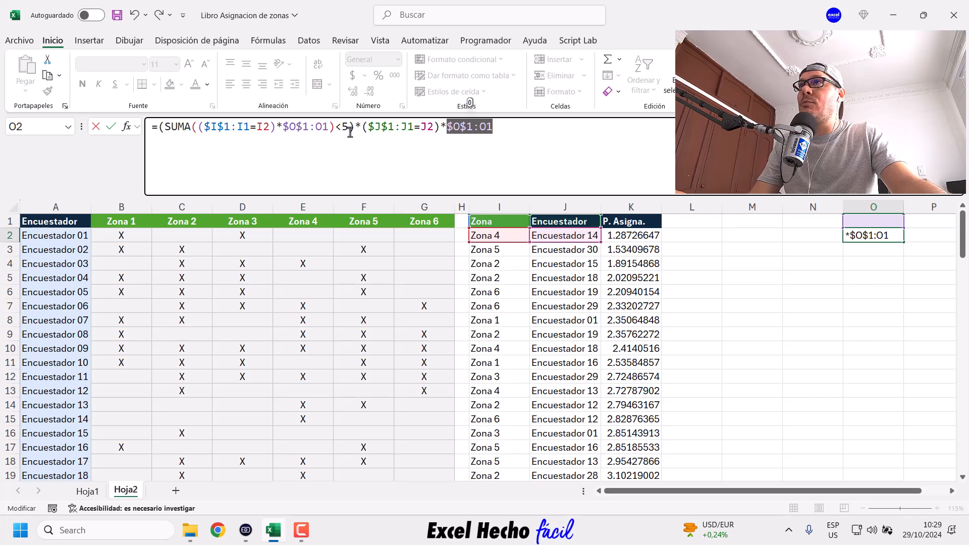
{"action": "left_click", "coordinate": [365, 127]}
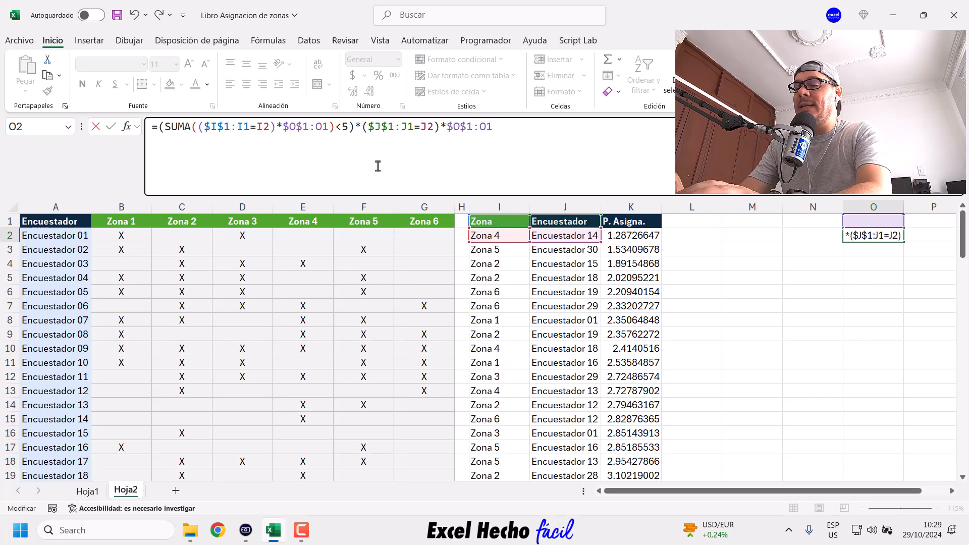
{"action": "type", "text": "sum"}
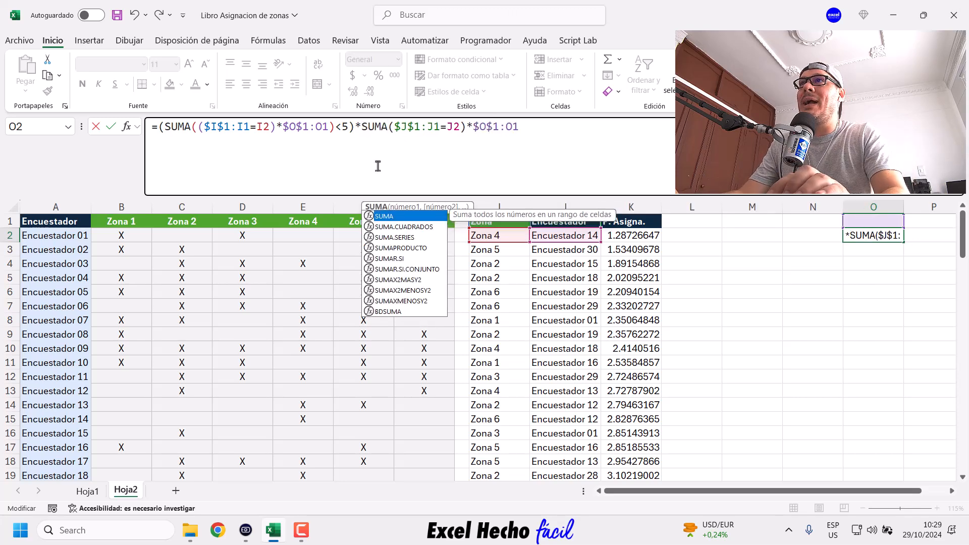
{"action": "key", "text": "Tab"}
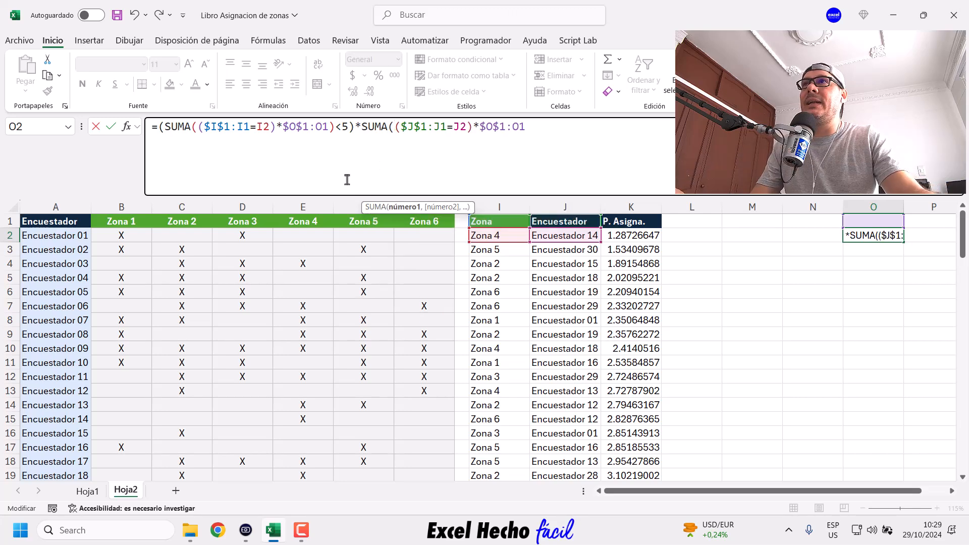
{"action": "left_click", "coordinate": [531, 128]}
{"action": "type", "text": ")"}
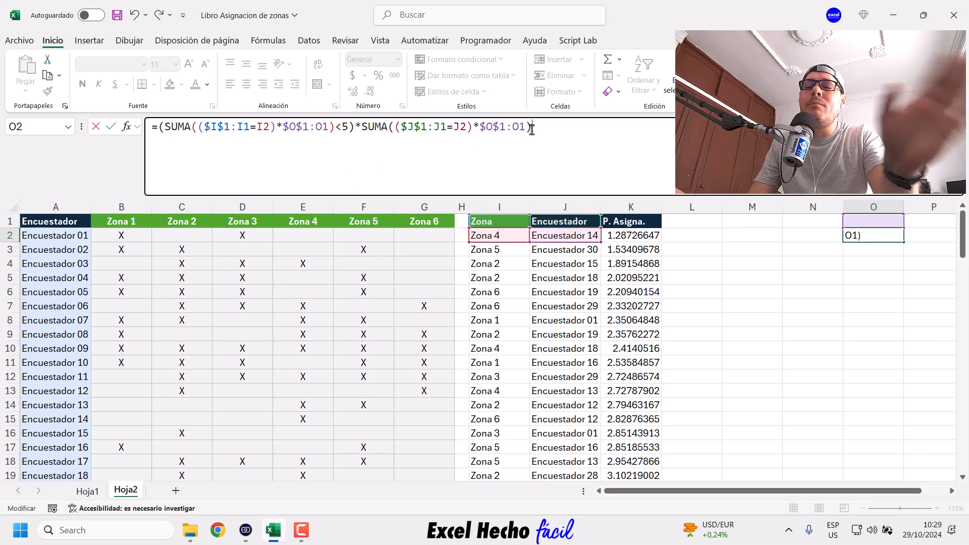
{"action": "type", "text": "=0"}
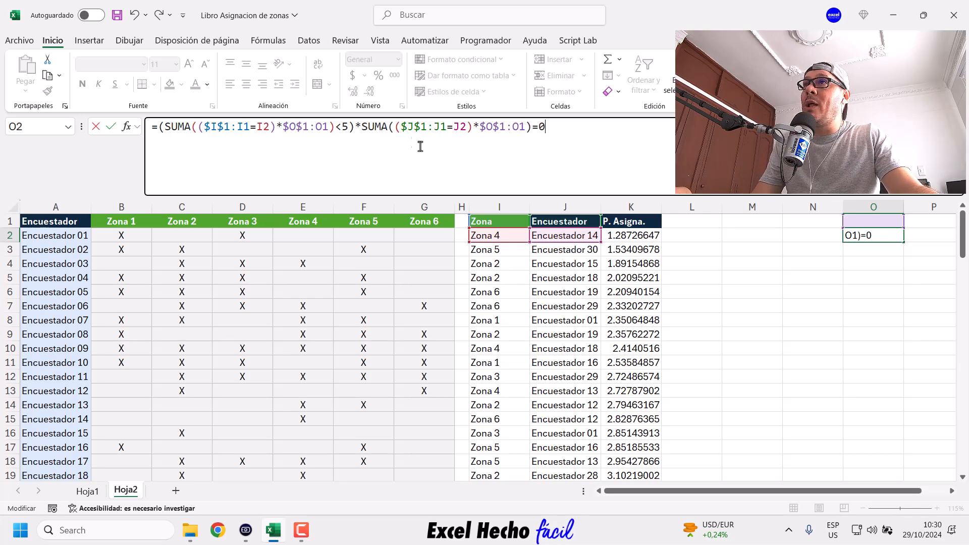
Review the argument of the surveyor SUMA and its whole equals-zero test in the O2 formula
{"action": "left_click_drag", "start_coordinate": [395, 127], "coordinate": [526, 126]}
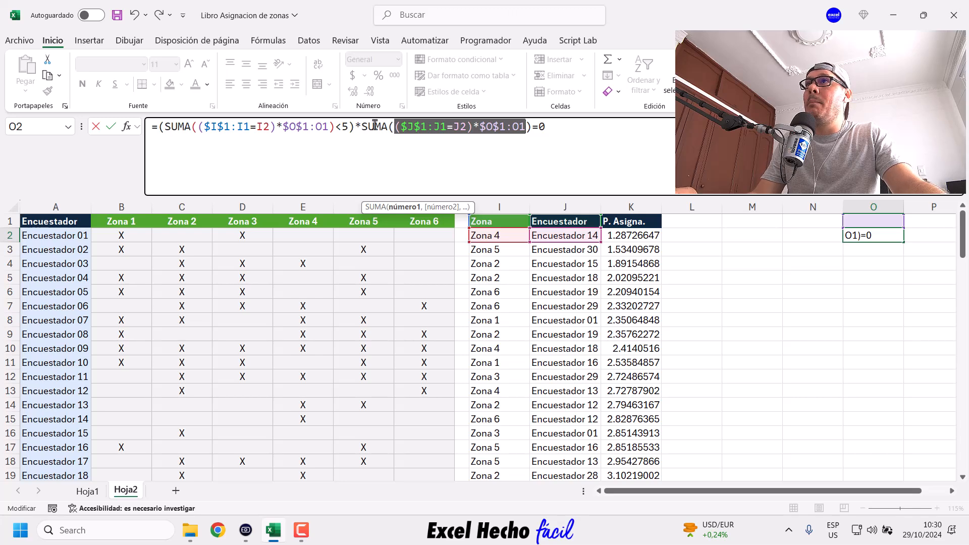
{"action": "left_click_drag", "start_coordinate": [361, 126], "coordinate": [551, 129]}
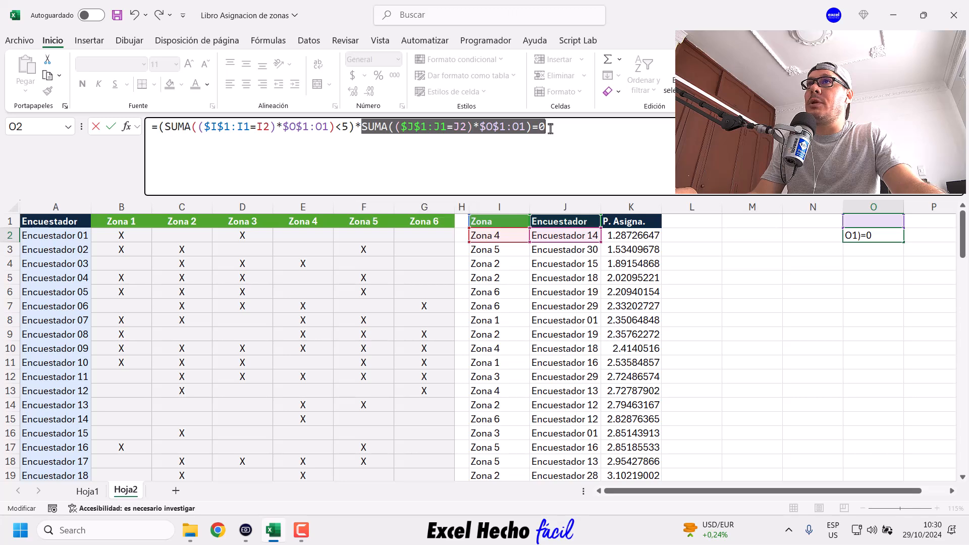
{"action": "left_click", "coordinate": [551, 130]}
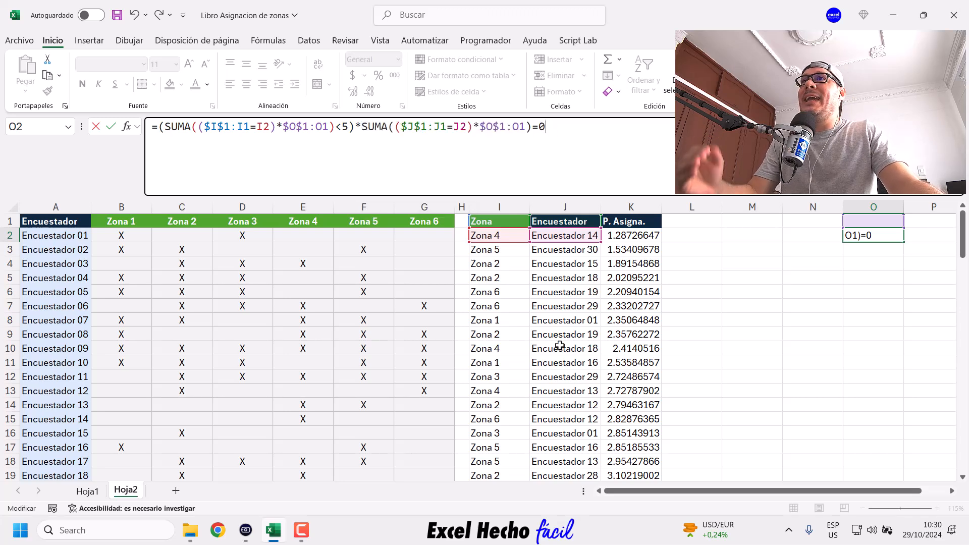
Enclose the surveyor test in parentheses and commit "=(SUMA(($I$1:I1=I2)*$O$1:O1)<5)*(SUMA(($J$1:J1=J2)*$O$1:O1)=0)" in O2
{"action": "left_click", "coordinate": [361, 127]}
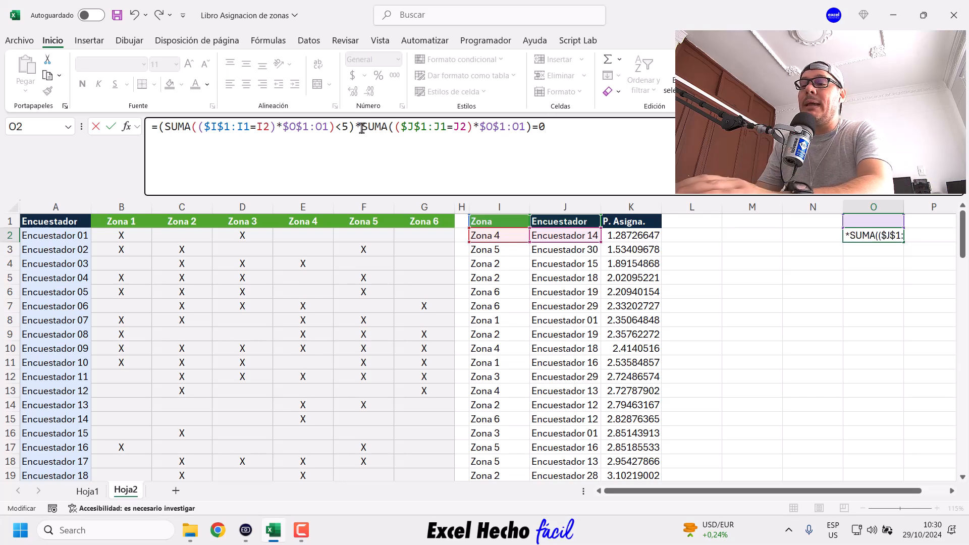
{"action": "type", "text": "("}
{"action": "left_click", "coordinate": [598, 129]}
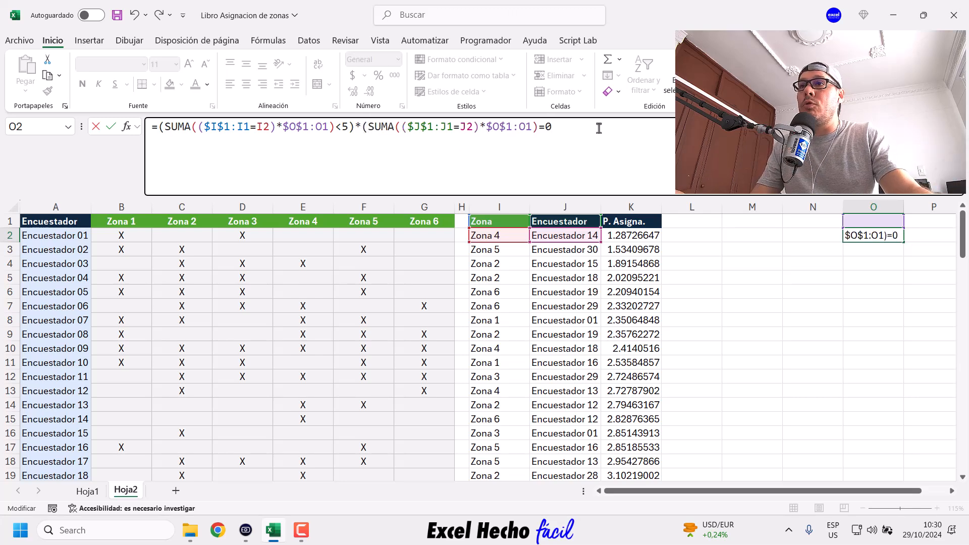
{"action": "type", "text": ")"}
{"action": "left_click_drag", "start_coordinate": [599, 128], "coordinate": [362, 128]}
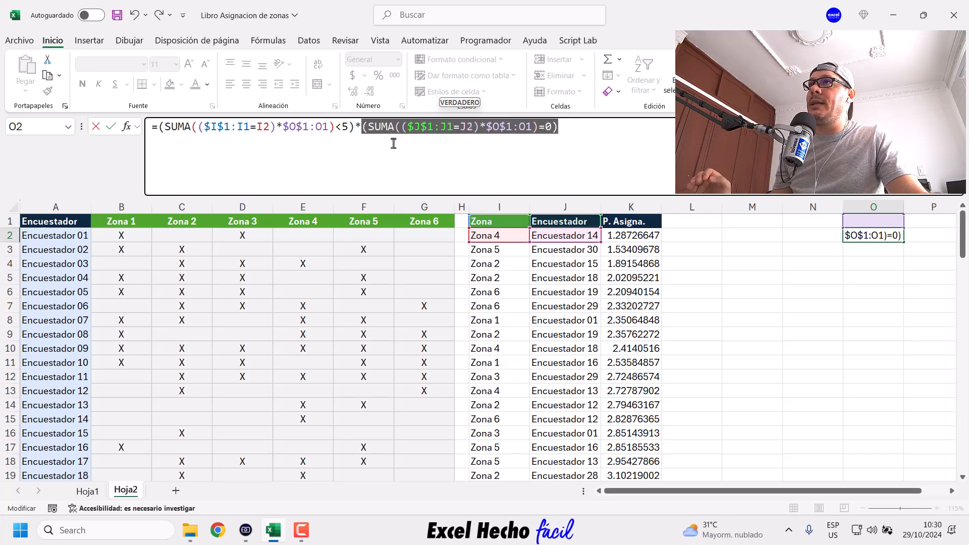
{"action": "left_click_drag", "start_coordinate": [355, 128], "coordinate": [157, 126]}
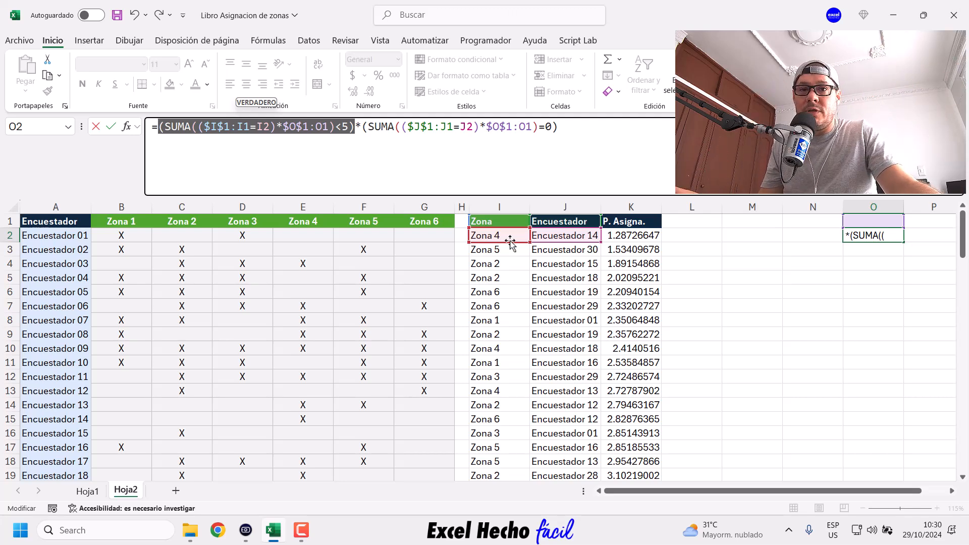
{"action": "left_click", "coordinate": [584, 127]}
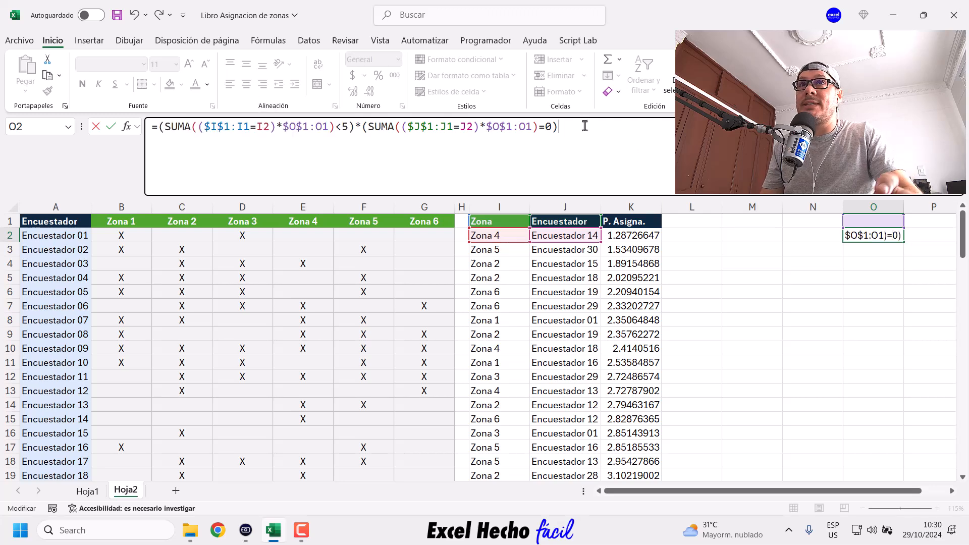
{"action": "key", "text": "Return"}
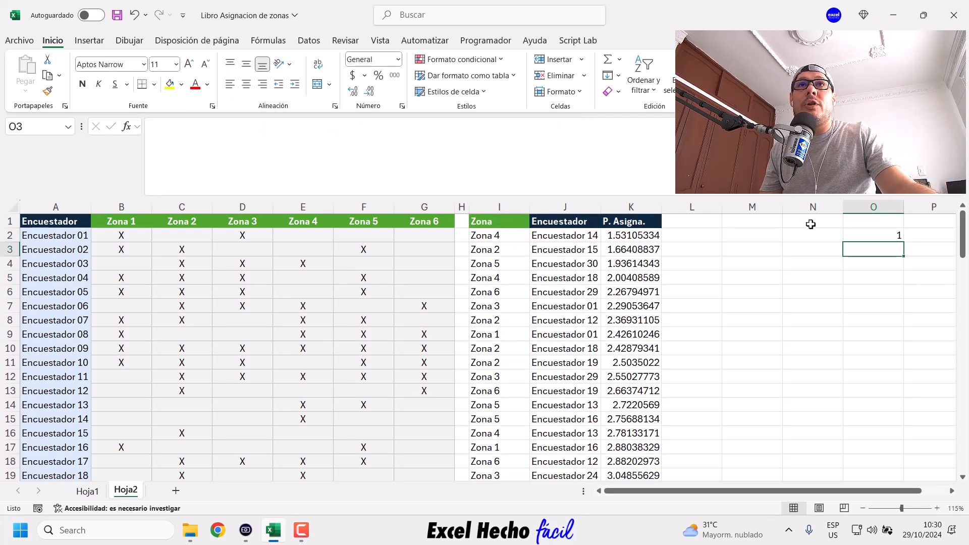
Fill the O2 assignment formula down column O beside all the zone and surveyor pairs
{"action": "left_click", "coordinate": [873, 233]}
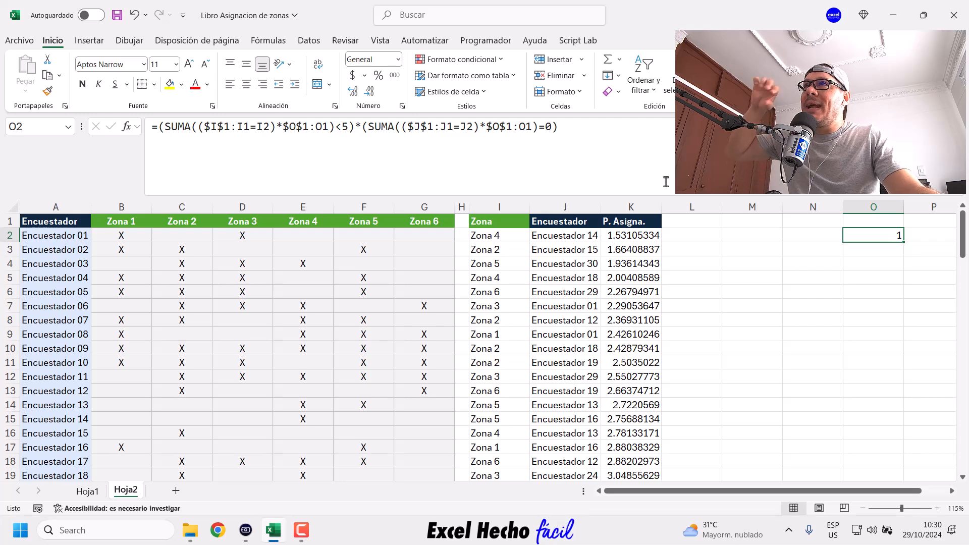
{"action": "left_click", "coordinate": [612, 152]}
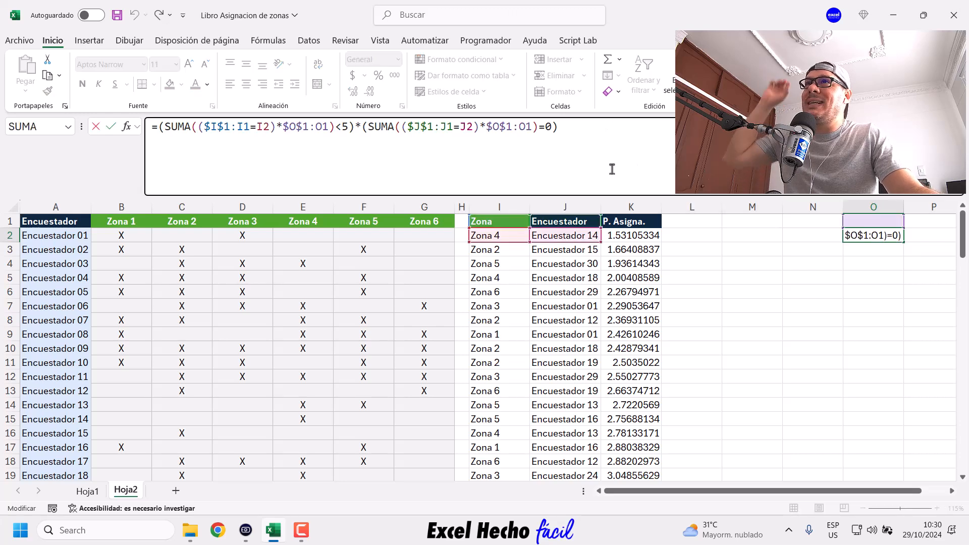
{"action": "key", "text": "Escape"}
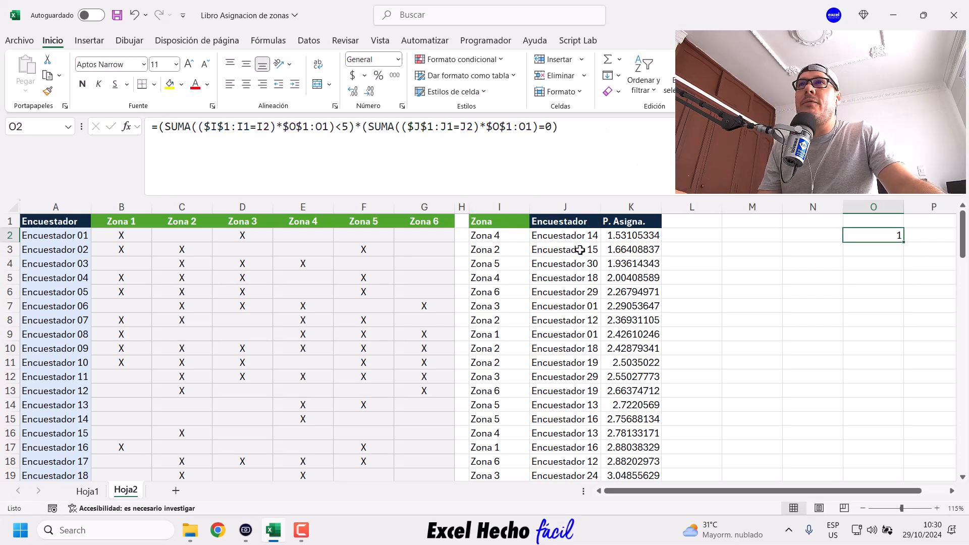
{"action": "left_click", "coordinate": [499, 235]}
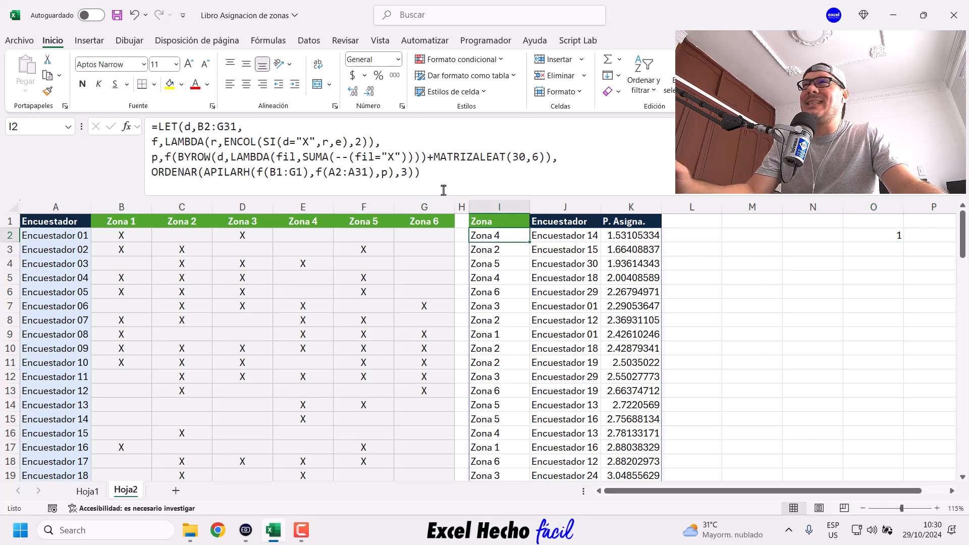
{"action": "left_click", "coordinate": [857, 235]}
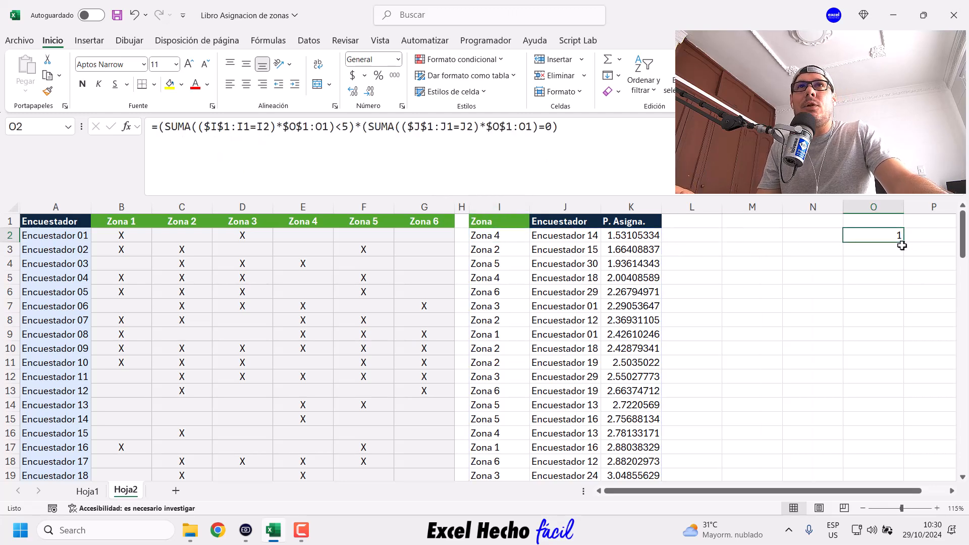
{"action": "left_click_drag", "start_coordinate": [905, 243], "coordinate": [881, 452]}
{"action": "scroll", "coordinate": [870, 361], "scroll_direction": "up", "scroll_amount": 13}
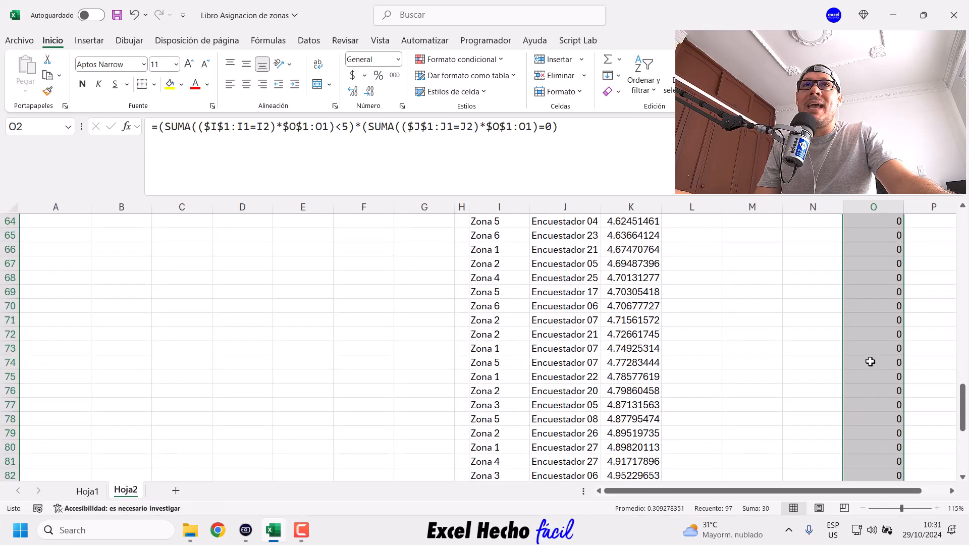
{"action": "scroll", "coordinate": [870, 361], "scroll_direction": "up", "scroll_amount": 14}
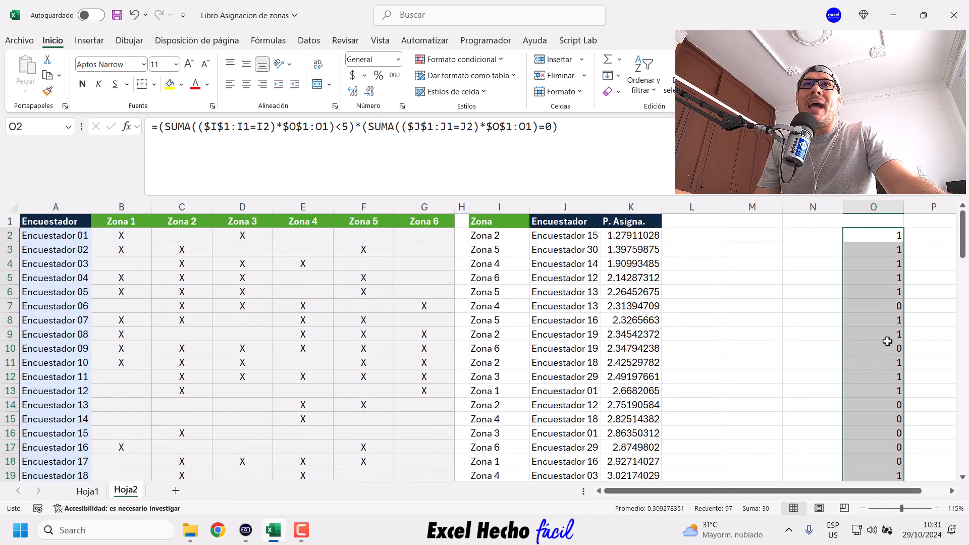
Check the filled formulas in O7 and O8 against the zone and surveyor pair in row 8
{"action": "left_click", "coordinate": [883, 234]}
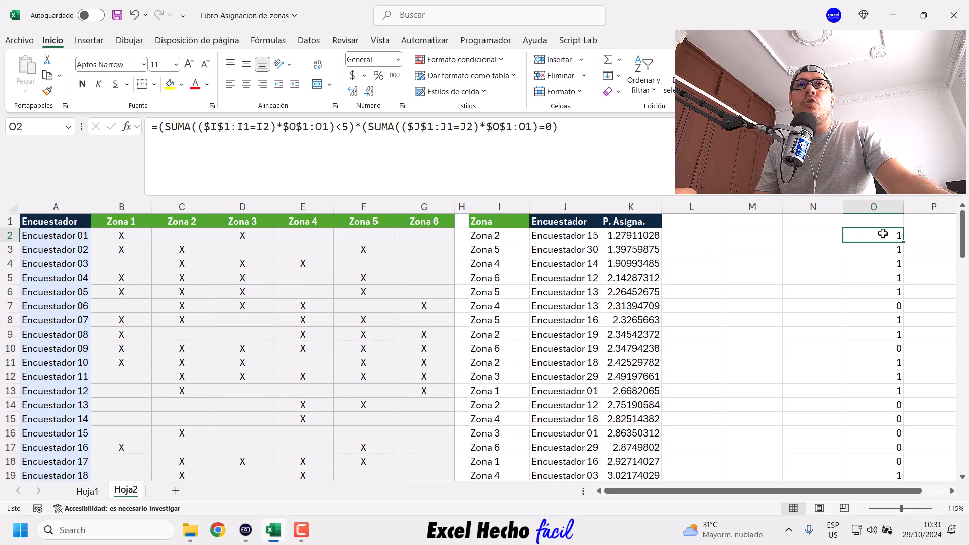
{"action": "left_click", "coordinate": [877, 305]}
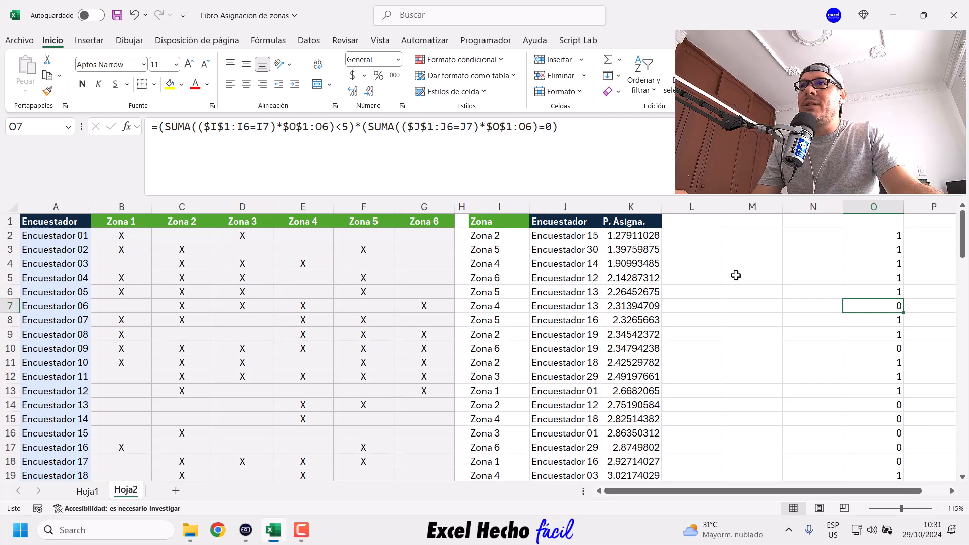
{"action": "left_click_drag", "start_coordinate": [497, 322], "coordinate": [656, 323]}
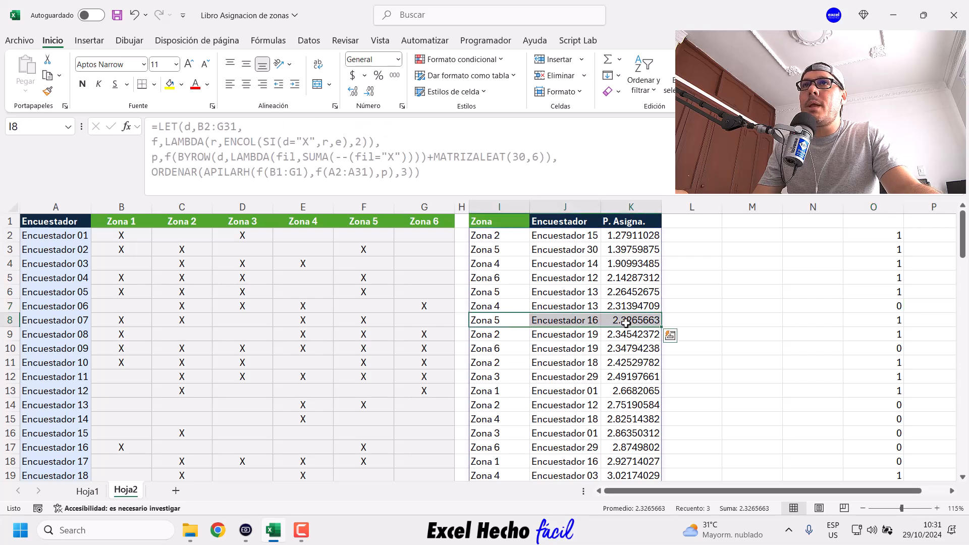
{"action": "left_click", "coordinate": [871, 327]}
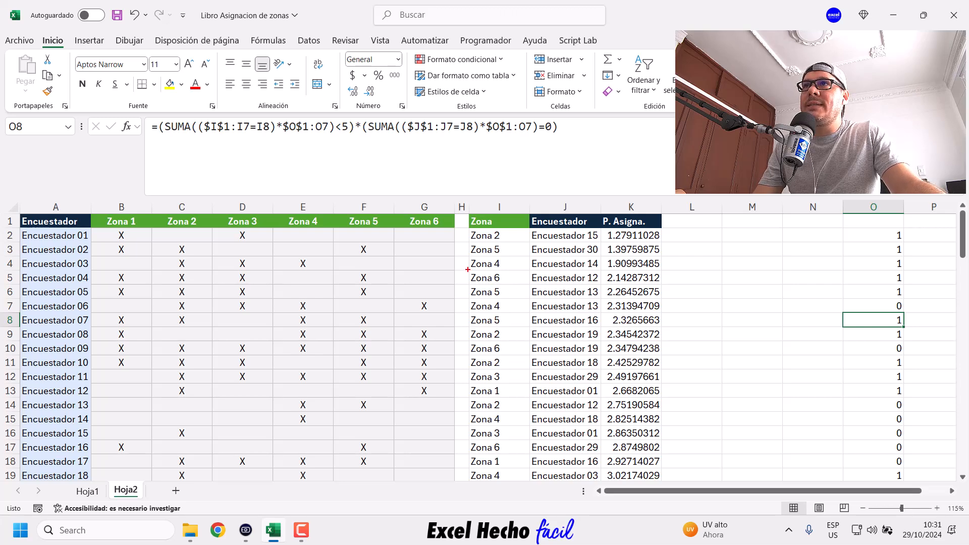
Annotate the sheet with a red box around the pairs in rows 5 to 18 and red arrows at O8, row 8 and row 18
{"action": "mouse_move", "coordinate": [472, 272]}
{"action": "left_mouse_down"}
{"action": "mouse_move", "coordinate": [590, 409]}
{"action": "mouse_move", "coordinate": [663, 470]}
{"action": "left_mouse_up"}
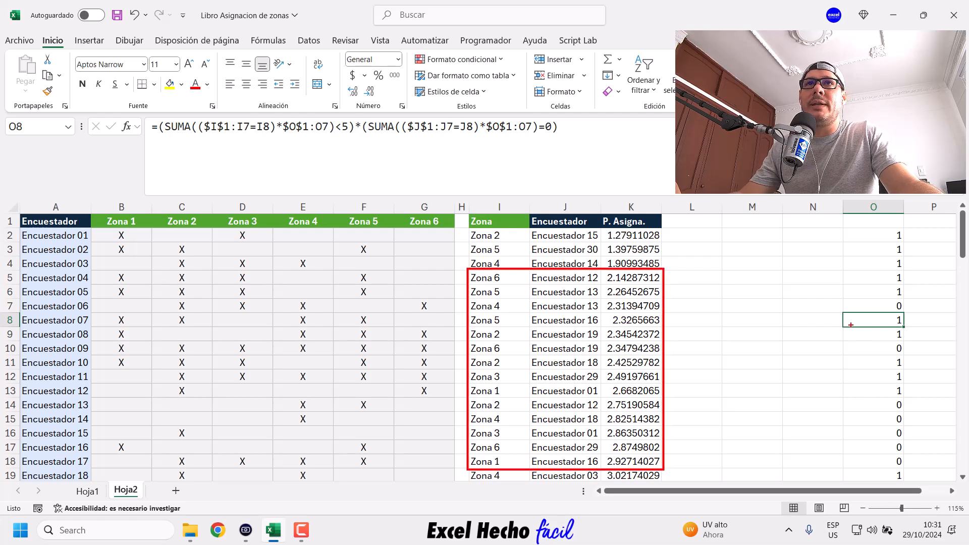
{"action": "left_click_drag", "start_coordinate": [870, 319], "coordinate": [819, 319]}
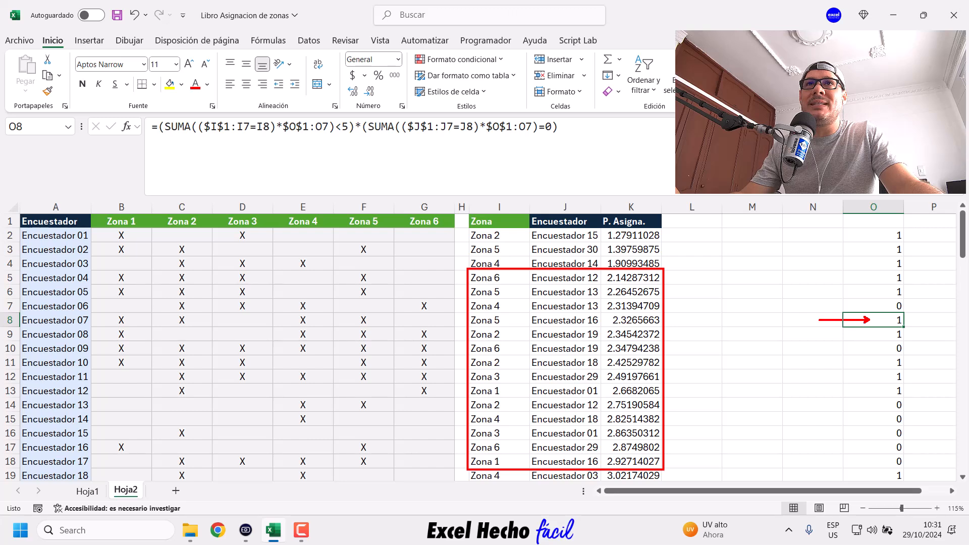
{"action": "left_click_drag", "start_coordinate": [673, 320], "coordinate": [711, 319]}
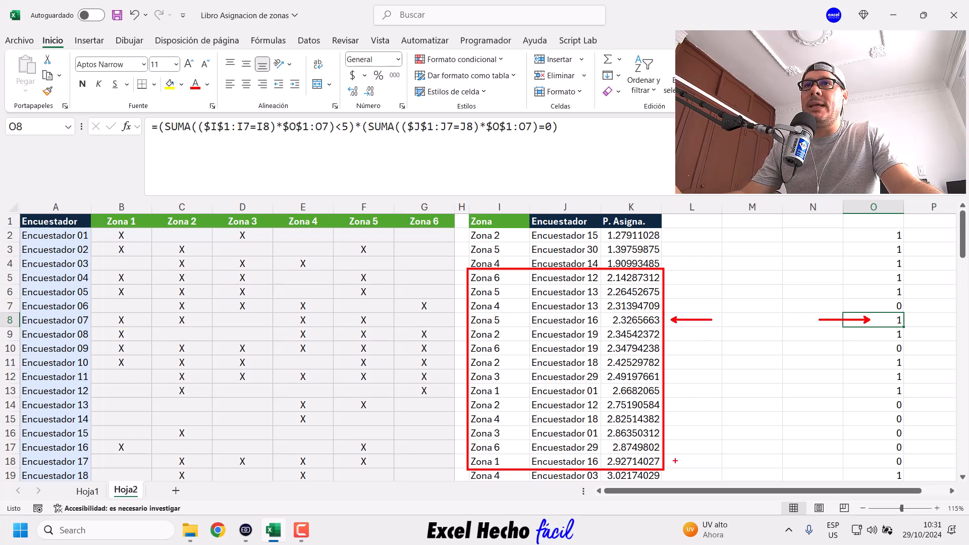
{"action": "left_click_drag", "start_coordinate": [703, 457], "coordinate": [721, 461]}
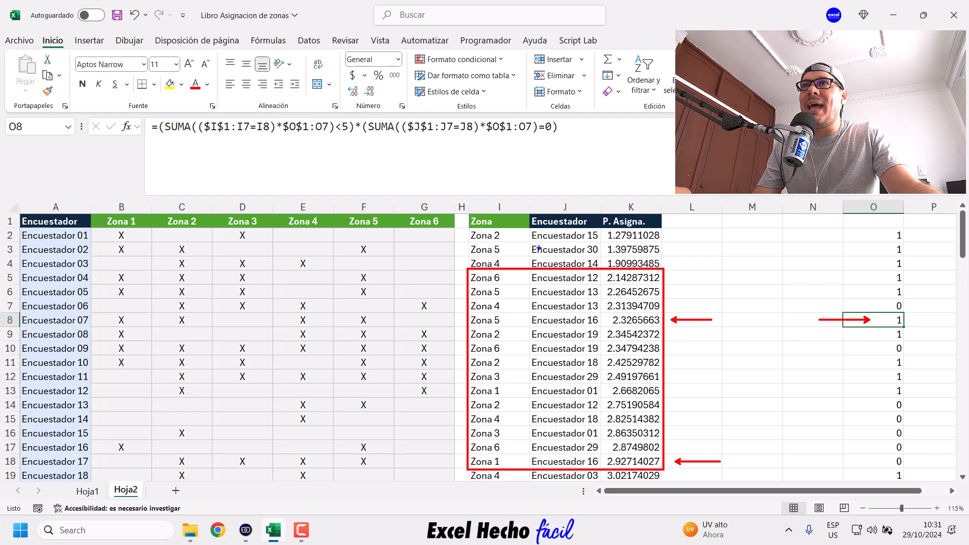
{"action": "mouse_move", "coordinate": [528, 226]}
{"action": "left_mouse_down"}
{"action": "mouse_move", "coordinate": [574, 303]}
{"action": "mouse_move", "coordinate": [602, 311]}
{"action": "left_mouse_up"}
{"action": "key", "text": "r"}
{"action": "left_click_drag", "start_coordinate": [527, 313], "coordinate": [591, 326]}
{"action": "key", "text": "ctrl+z"}
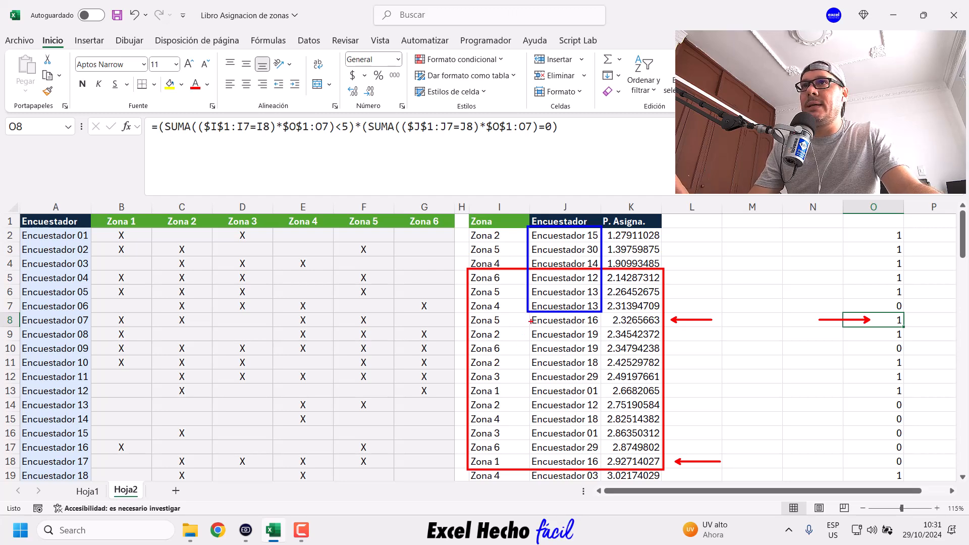
{"action": "mouse_move", "coordinate": [527, 312]}
{"action": "left_mouse_down"}
{"action": "mouse_move", "coordinate": [603, 329]}
{"action": "mouse_move", "coordinate": [626, 287]}
{"action": "left_mouse_up"}
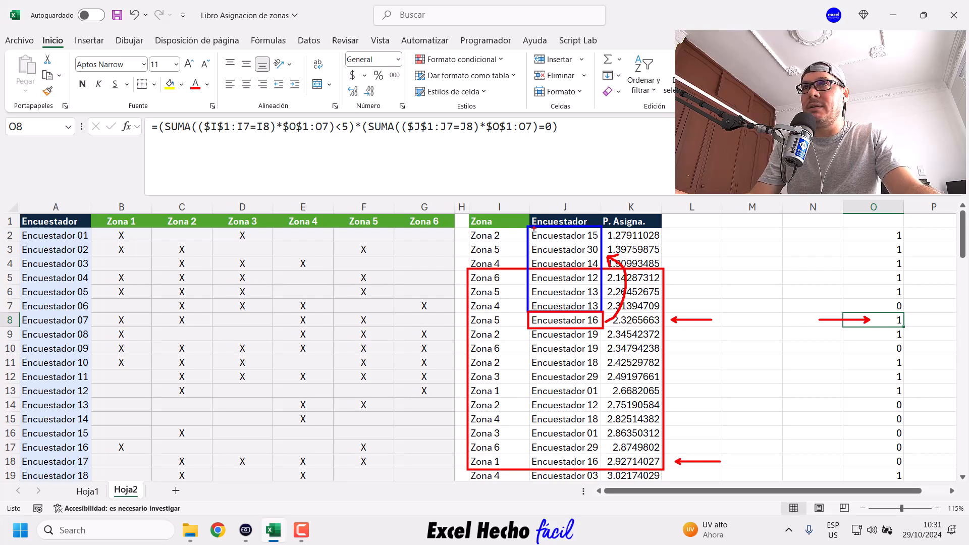
{"action": "key", "text": "ctrl+z"}
{"action": "key", "text": "ctrl+z"}
{"action": "key", "text": "ctrl+z"}
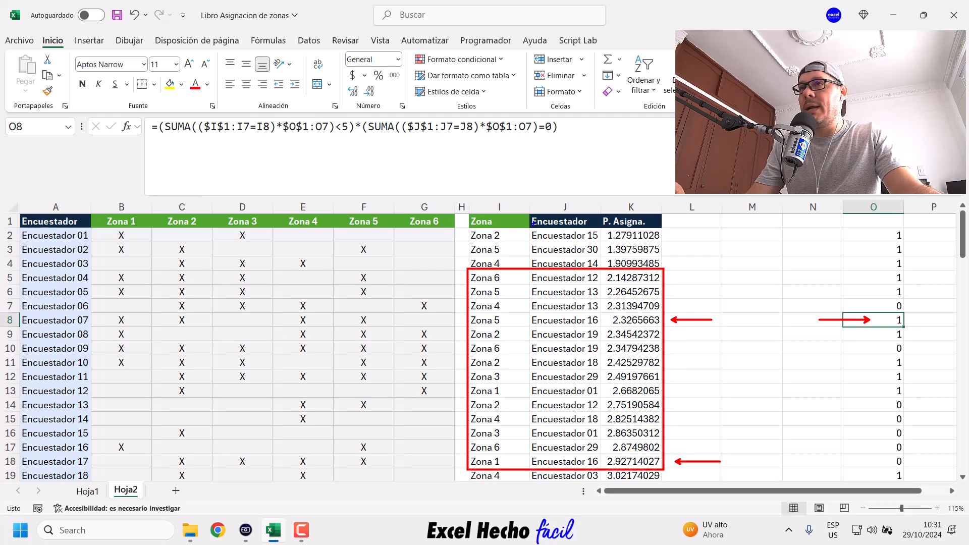
Outline I1:I7 and J1:J7 in blue, box I8 and J8 in red, and draw an arrow from J8 up to the preceding surveyors
{"action": "left_click_drag", "start_coordinate": [528, 212], "coordinate": [604, 315]}
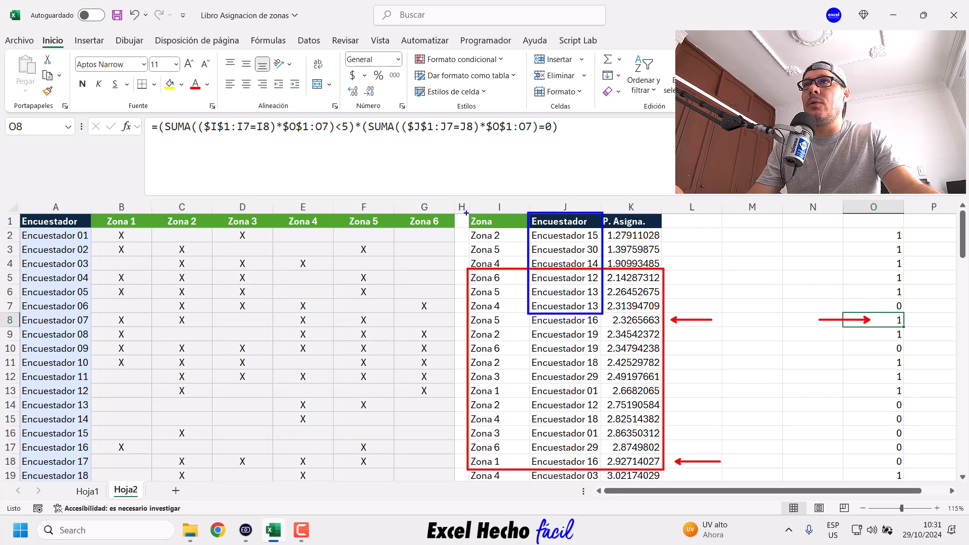
{"action": "left_click_drag", "start_coordinate": [467, 211], "coordinate": [527, 314]}
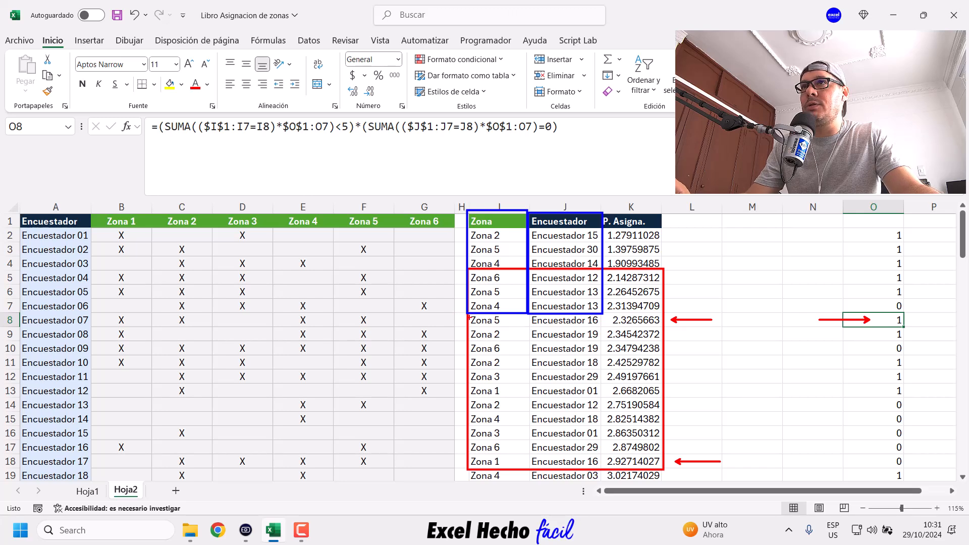
{"action": "left_click_drag", "start_coordinate": [527, 314], "coordinate": [464, 328]}
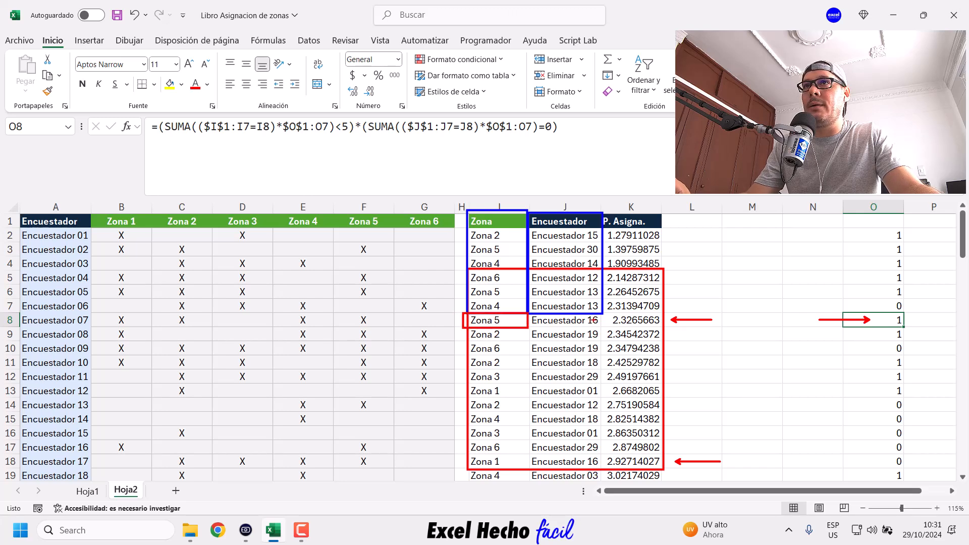
{"action": "left_click_drag", "start_coordinate": [603, 314], "coordinate": [528, 329]}
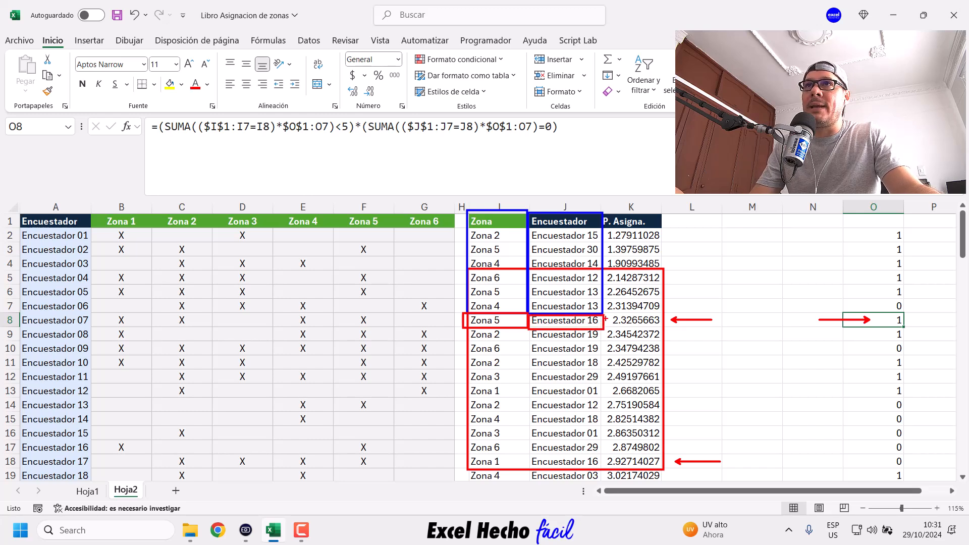
{"action": "mouse_move", "coordinate": [606, 319]}
{"action": "left_mouse_down"}
{"action": "mouse_move", "coordinate": [629, 296]}
{"action": "mouse_move", "coordinate": [612, 246]}
{"action": "left_mouse_up"}
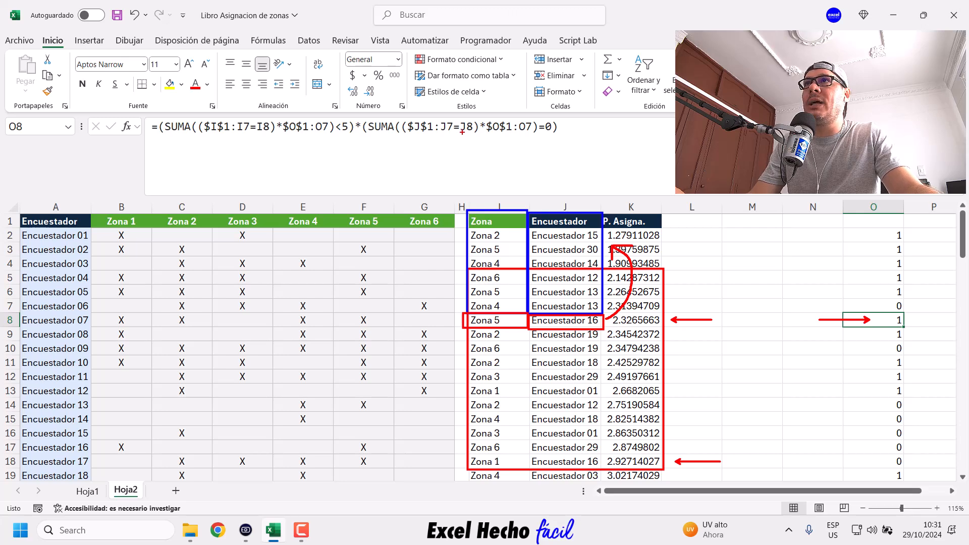
Mark the surveyor comparison "($J$1:J7=J8)" and the range $O$1:O7 in the O8 formula, and box O1:O7 with dashes beside its values
{"action": "left_click_drag", "start_coordinate": [461, 134], "coordinate": [474, 134]}
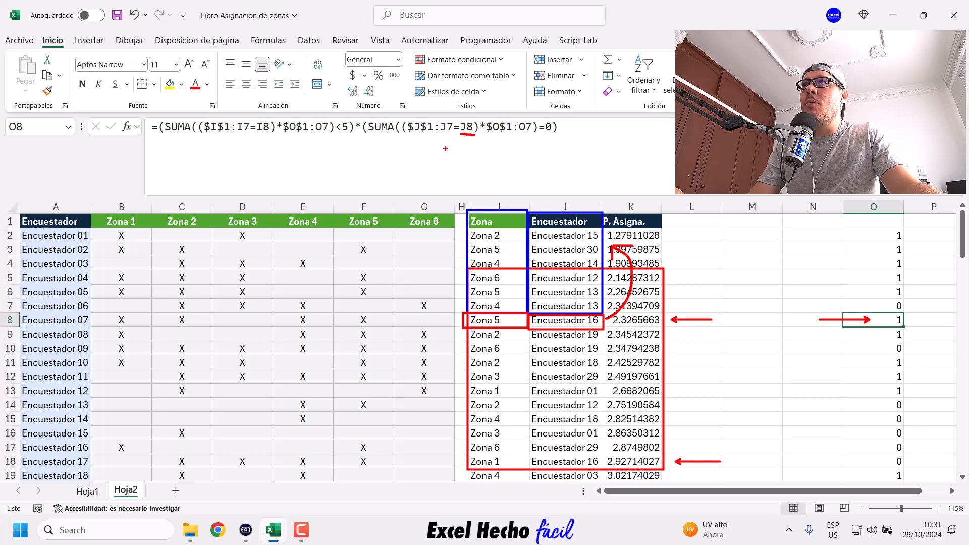
{"action": "left_click_drag", "start_coordinate": [408, 135], "coordinate": [449, 136]}
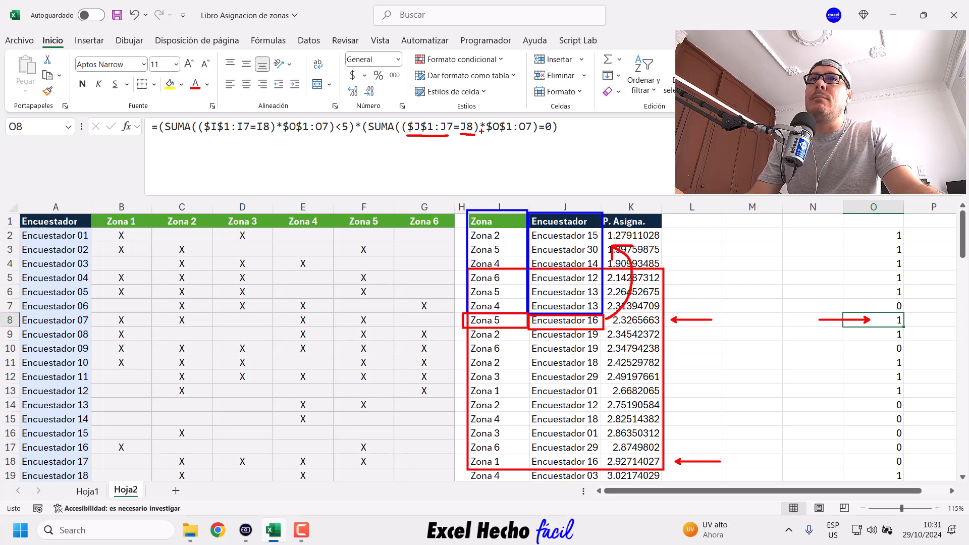
{"action": "left_click_drag", "start_coordinate": [840, 211], "coordinate": [907, 313]}
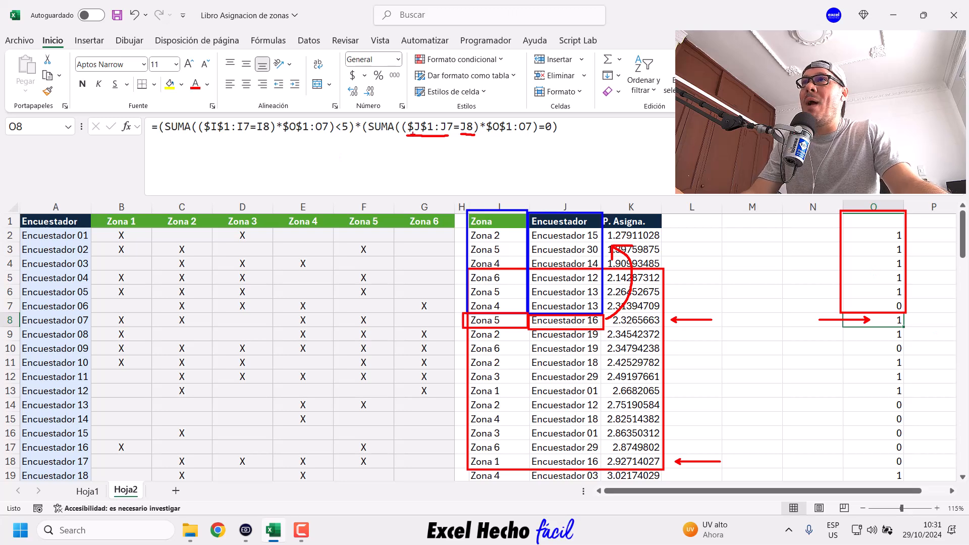
{"action": "left_click_drag", "start_coordinate": [402, 119], "coordinate": [479, 135]}
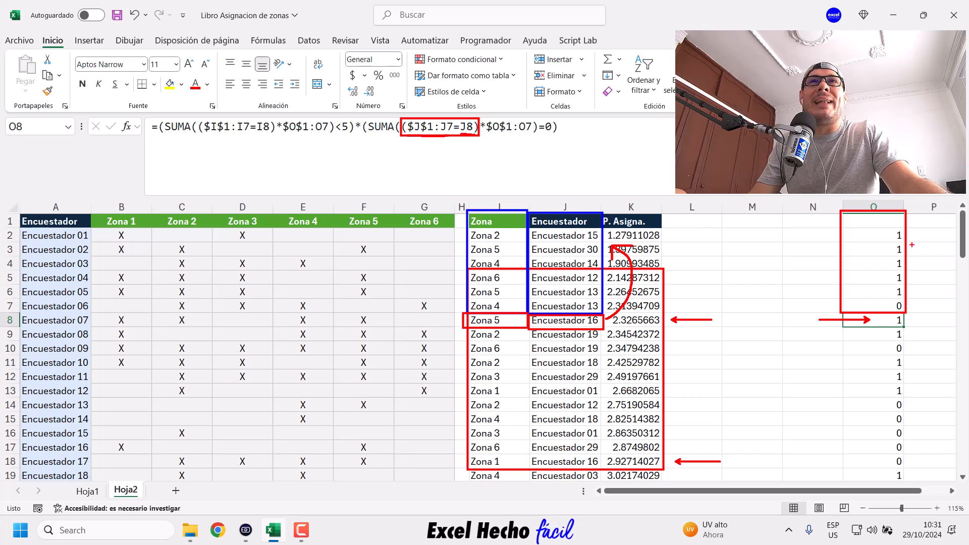
{"action": "mouse_move", "coordinate": [911, 235]}
{"action": "left_mouse_down"}
{"action": "mouse_move", "coordinate": [928, 234]}
{"action": "mouse_move", "coordinate": [924, 304]}
{"action": "left_mouse_up"}
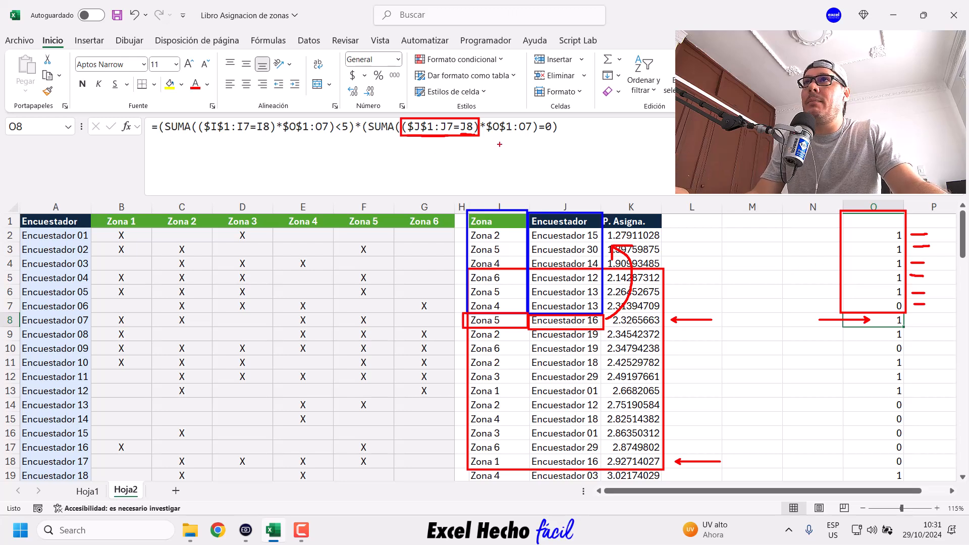
{"action": "left_click_drag", "start_coordinate": [486, 135], "coordinate": [533, 134]}
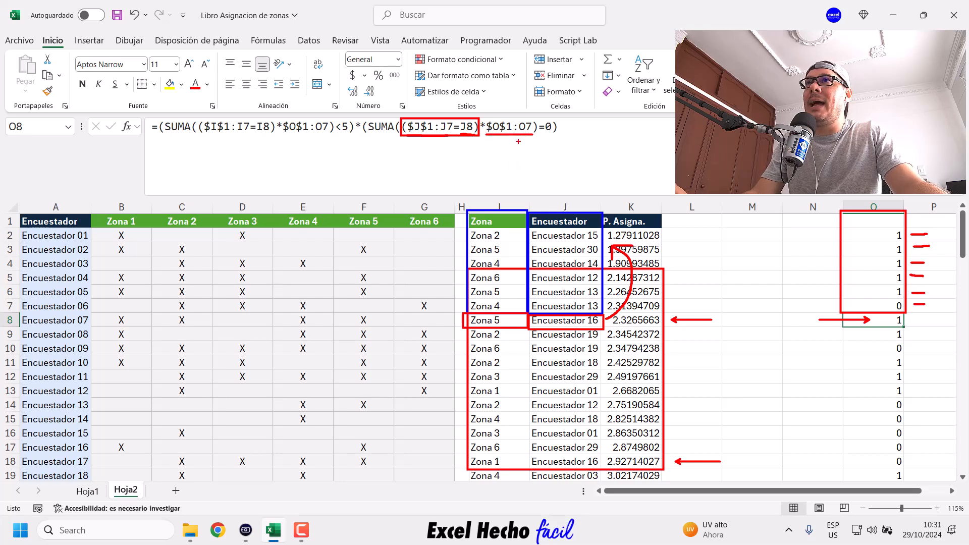
Annotate the surveyor condition in the O8 formula with "000", "0 = 0" and "True", and box the whole condition in red
{"action": "mouse_move", "coordinate": [463, 113]}
{"action": "left_mouse_down"}
{"action": "mouse_move", "coordinate": [488, 106]}
{"action": "mouse_move", "coordinate": [497, 114]}
{"action": "left_mouse_up"}
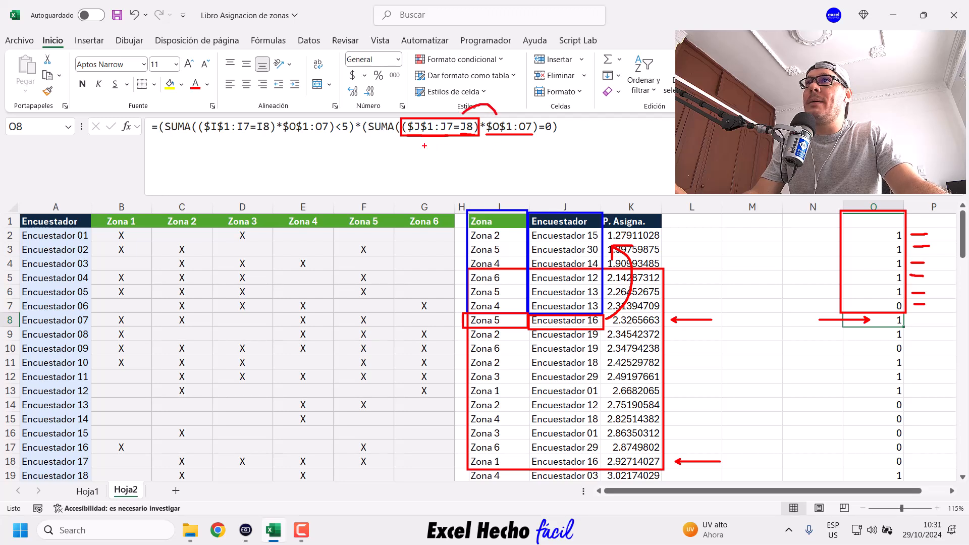
{"action": "left_click_drag", "start_coordinate": [423, 147], "coordinate": [449, 146]}
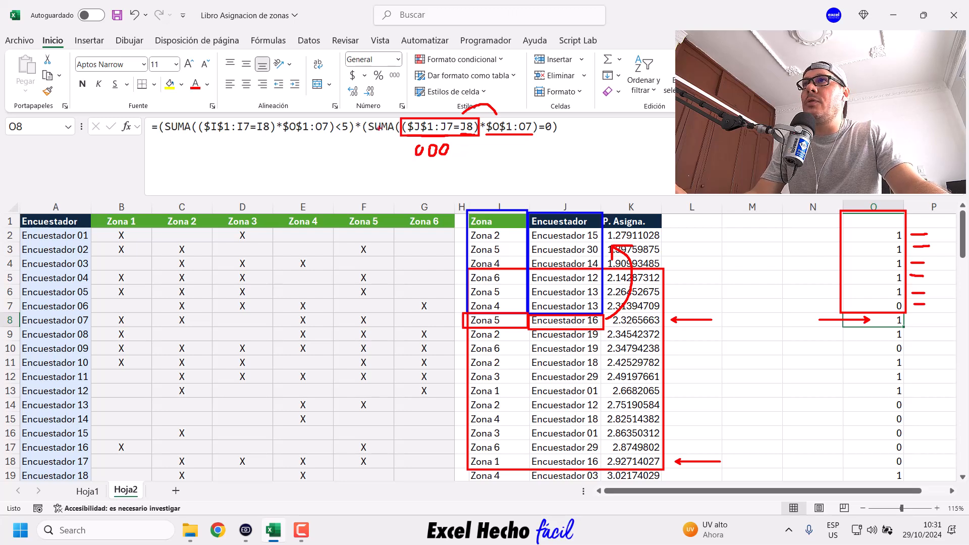
{"action": "mouse_move", "coordinate": [379, 135]}
{"action": "left_mouse_down"}
{"action": "mouse_move", "coordinate": [374, 187]}
{"action": "mouse_move", "coordinate": [378, 166]}
{"action": "left_mouse_up"}
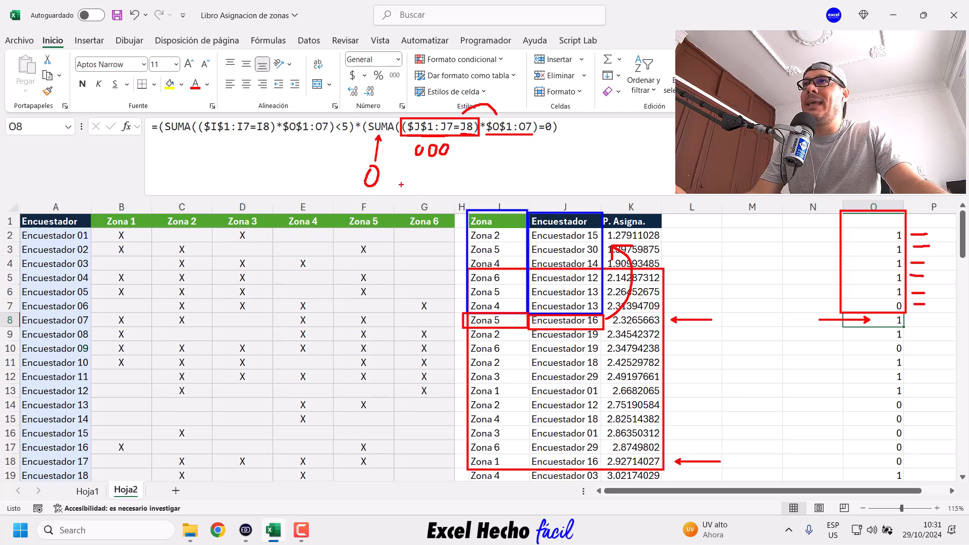
{"action": "mouse_move", "coordinate": [397, 178]}
{"action": "left_mouse_down"}
{"action": "mouse_move", "coordinate": [416, 184]}
{"action": "mouse_move", "coordinate": [427, 174]}
{"action": "mouse_move", "coordinate": [419, 170]}
{"action": "mouse_move", "coordinate": [461, 180]}
{"action": "mouse_move", "coordinate": [536, 132]}
{"action": "mouse_move", "coordinate": [536, 149]}
{"action": "mouse_move", "coordinate": [504, 189]}
{"action": "mouse_move", "coordinate": [518, 175]}
{"action": "mouse_move", "coordinate": [514, 190]}
{"action": "mouse_move", "coordinate": [544, 172]}
{"action": "mouse_move", "coordinate": [543, 187]}
{"action": "left_mouse_up"}
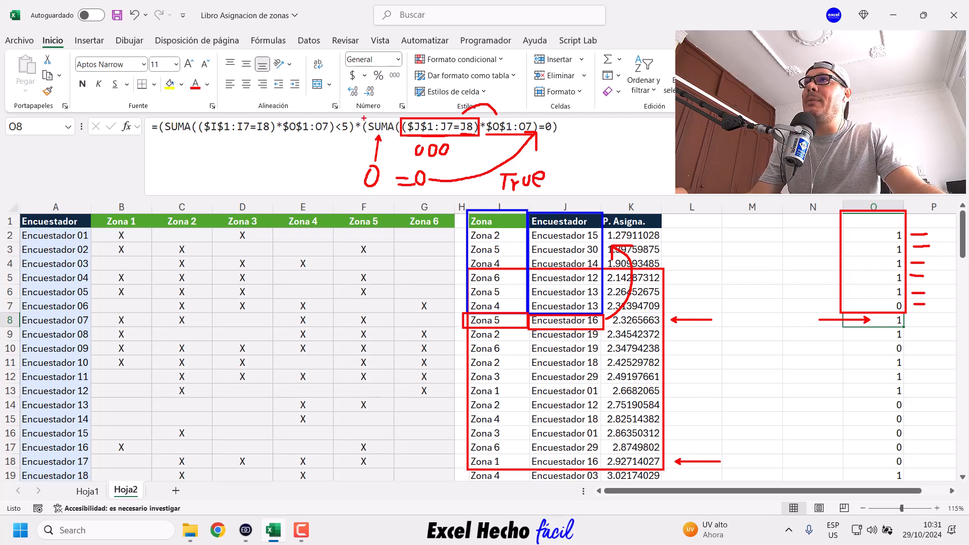
{"action": "mouse_move", "coordinate": [362, 112]}
{"action": "left_mouse_down"}
{"action": "mouse_move", "coordinate": [565, 141]}
{"action": "mouse_move", "coordinate": [577, 127]}
{"action": "mouse_move", "coordinate": [632, 130]}
{"action": "left_mouse_up"}
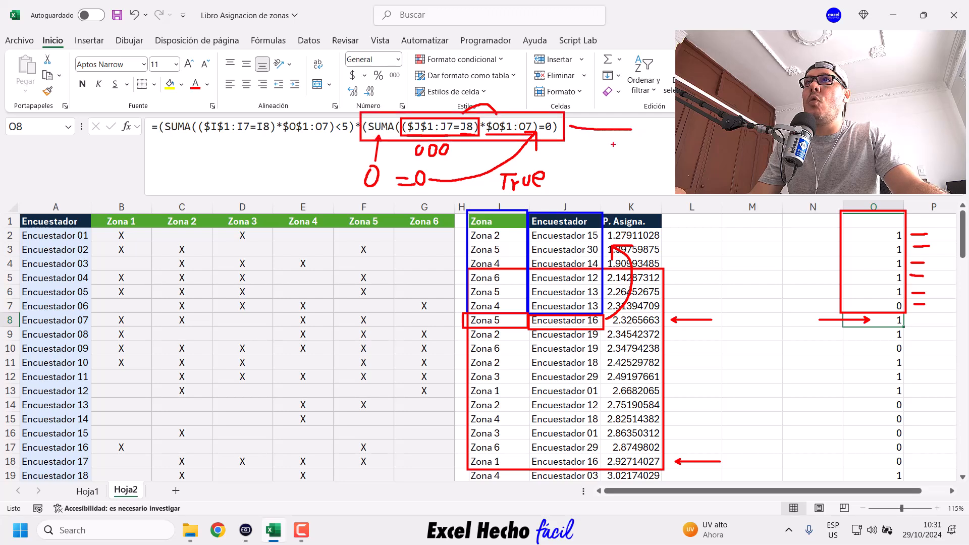
{"action": "left_click_drag", "start_coordinate": [551, 177], "coordinate": [642, 132]}
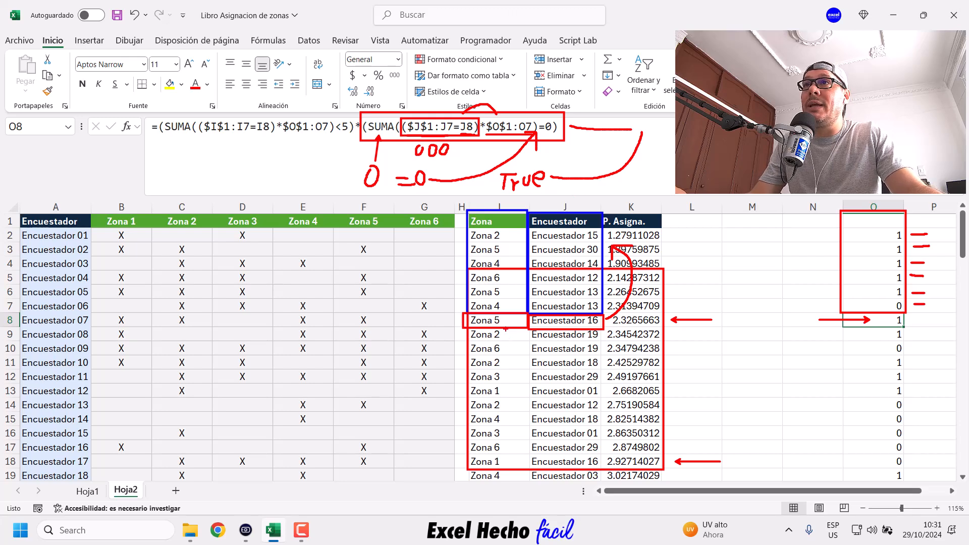
Draw a curved arrow from I8 to the preceding zones, mark the Zona 5 matches in I3, I6, O3 and O6, and point at row 8
{"action": "mouse_move", "coordinate": [459, 322]}
{"action": "left_mouse_down"}
{"action": "mouse_move", "coordinate": [437, 296]}
{"action": "mouse_move", "coordinate": [461, 256]}
{"action": "mouse_move", "coordinate": [452, 258]}
{"action": "mouse_move", "coordinate": [460, 266]}
{"action": "mouse_move", "coordinate": [527, 237]}
{"action": "left_mouse_up"}
{"action": "mouse_move", "coordinate": [844, 248]}
{"action": "left_mouse_down"}
{"action": "mouse_move", "coordinate": [876, 252]}
{"action": "mouse_move", "coordinate": [865, 255]}
{"action": "left_mouse_up"}
{"action": "left_click_drag", "start_coordinate": [508, 292], "coordinate": [529, 292]}
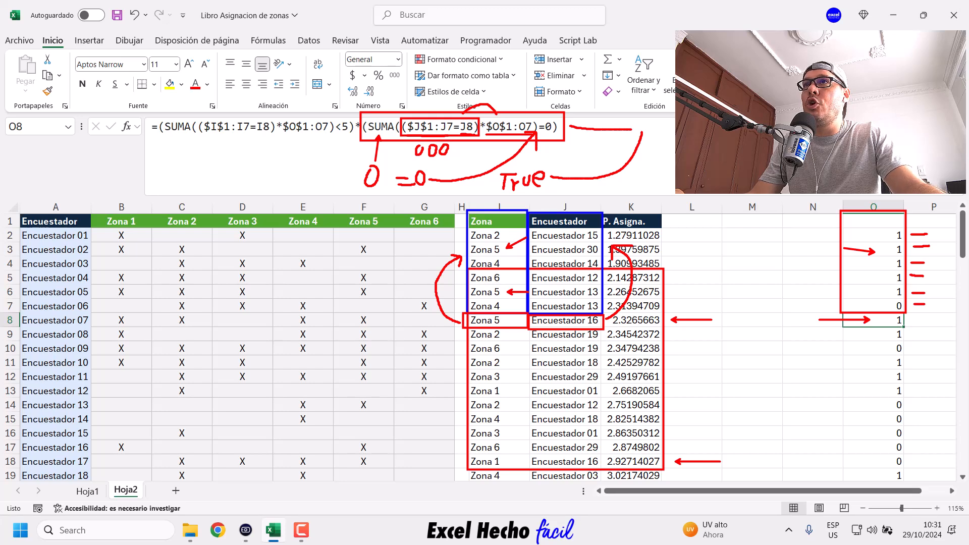
{"action": "left_click_drag", "start_coordinate": [857, 290], "coordinate": [884, 291]}
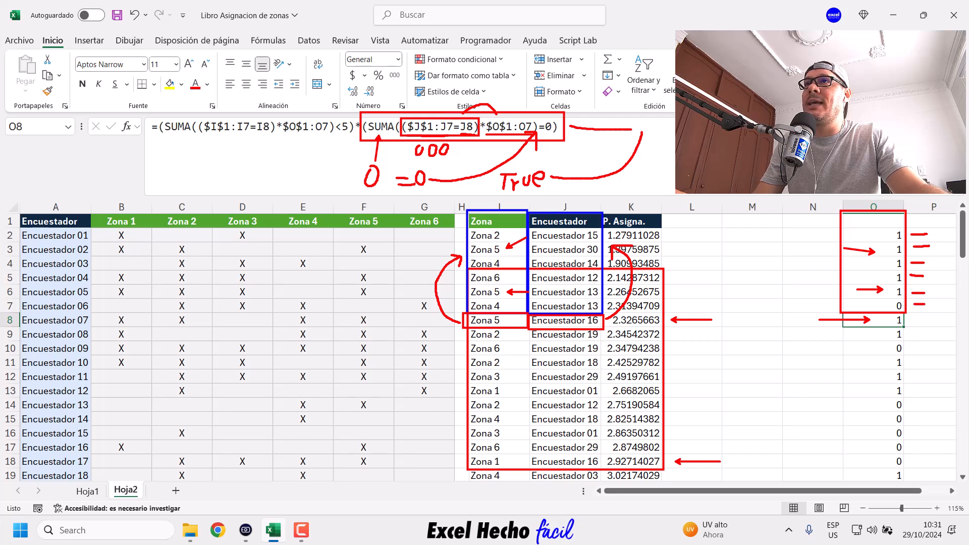
{"action": "left_click_drag", "start_coordinate": [422, 241], "coordinate": [462, 251]}
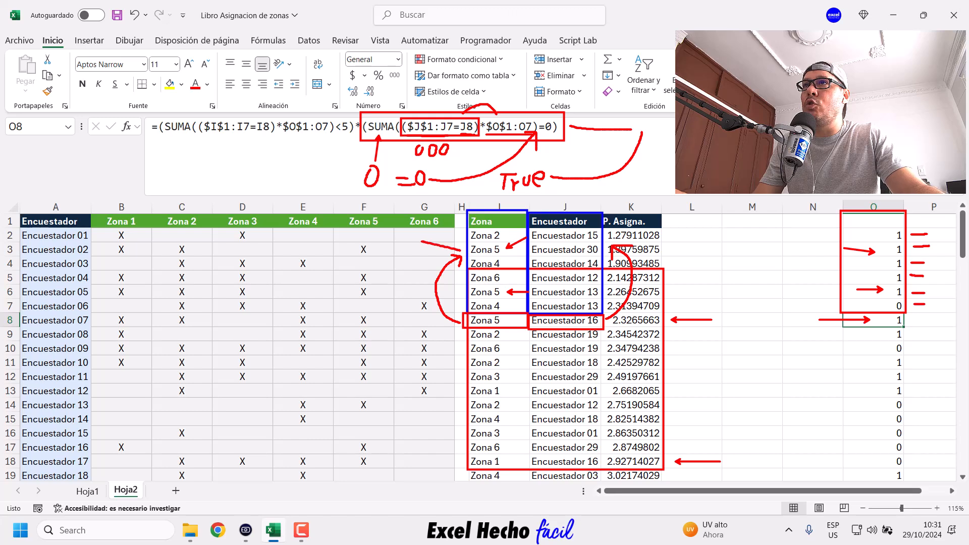
{"action": "left_click_drag", "start_coordinate": [465, 293], "coordinate": [439, 290]}
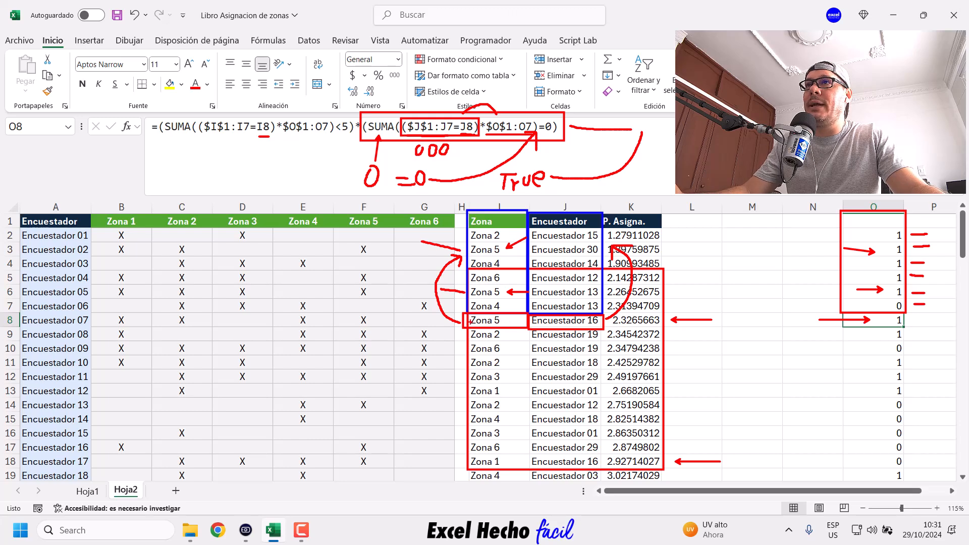
{"action": "left_click_drag", "start_coordinate": [53, 320], "coordinate": [20, 320]}
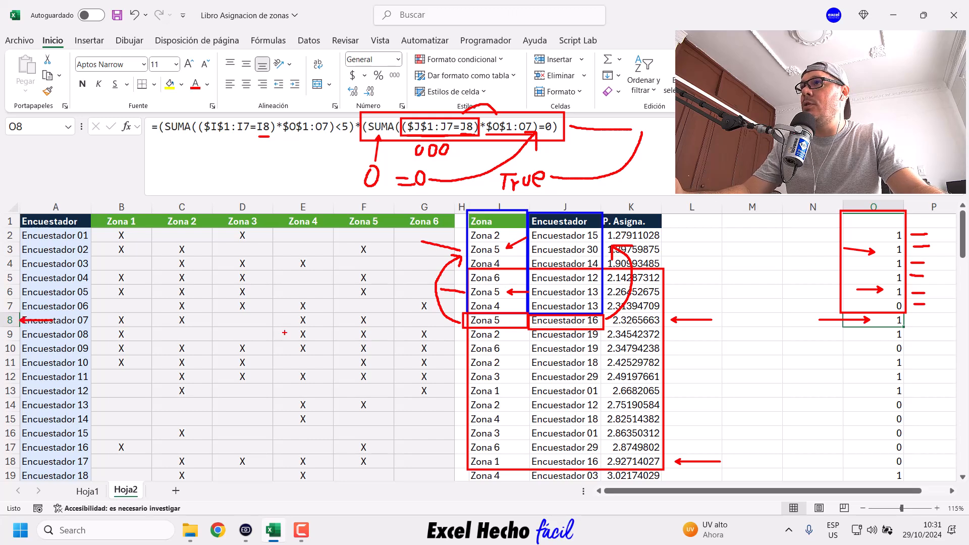
{"action": "left_click_drag", "start_coordinate": [443, 322], "coordinate": [398, 324]}
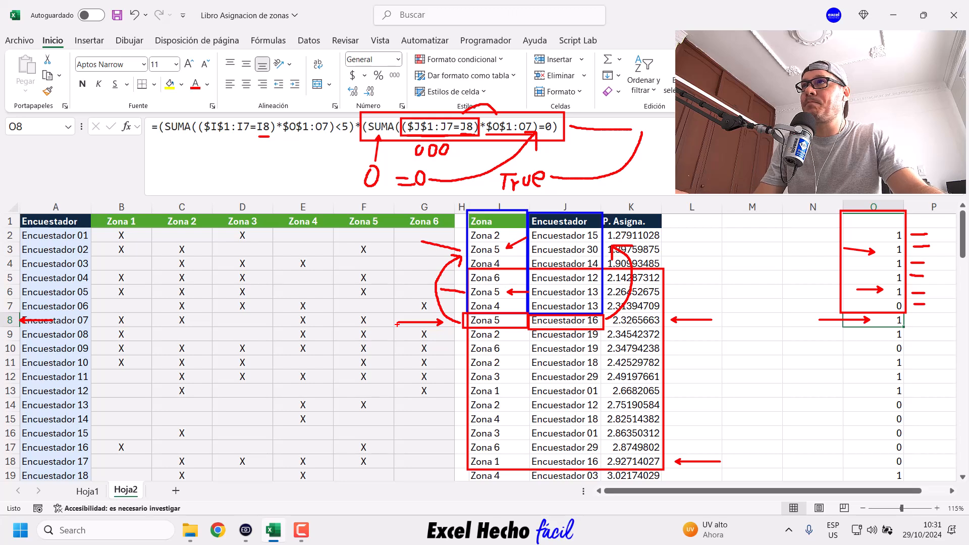
Underline the zone comparison "$I$1:I7=I8", link I3 and I6 to O3 and O6 with arrows, and write "2 < 5" with "3" below
{"action": "left_click_drag", "start_coordinate": [203, 135], "coordinate": [258, 139]}
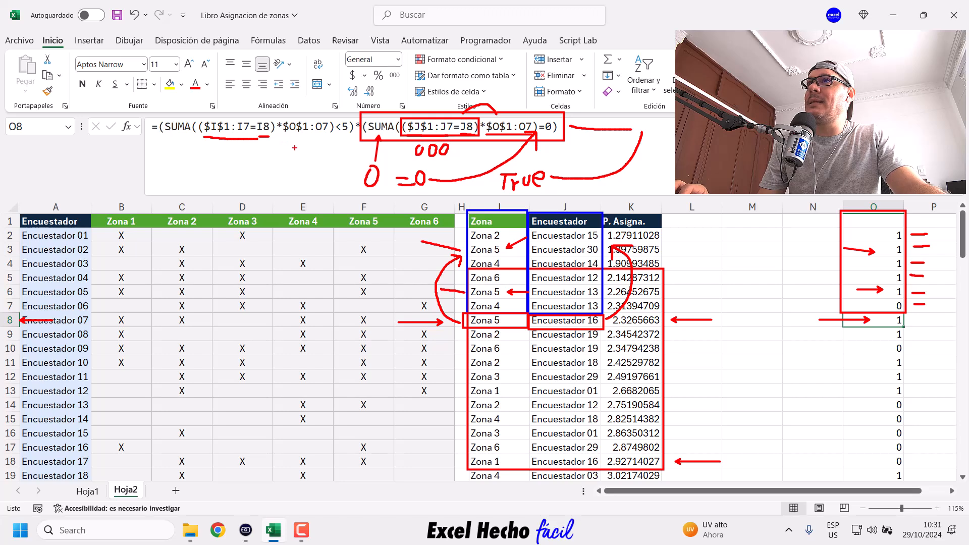
{"action": "left_click_drag", "start_coordinate": [517, 249], "coordinate": [883, 251]}
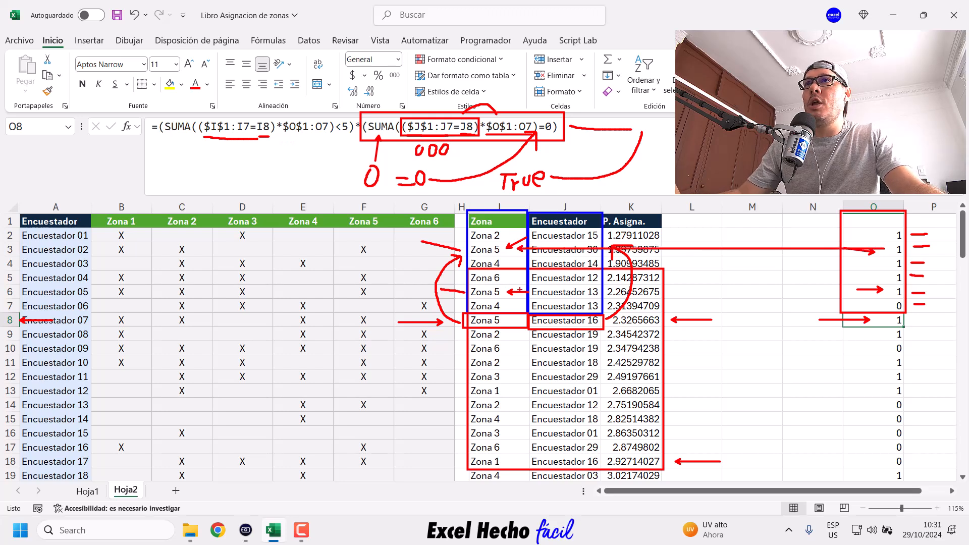
{"action": "left_click_drag", "start_coordinate": [513, 291], "coordinate": [896, 291]}
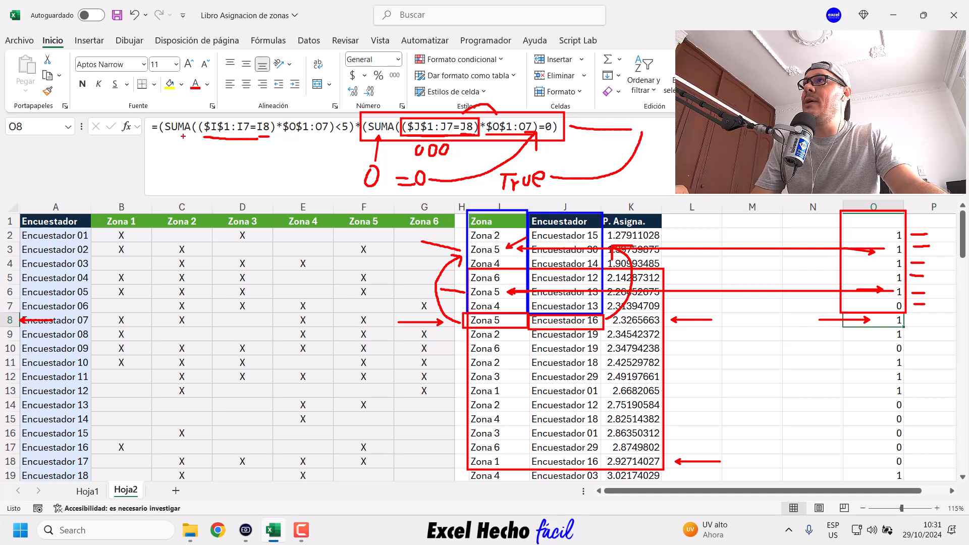
{"action": "mouse_move", "coordinate": [170, 133]}
{"action": "left_mouse_down"}
{"action": "mouse_move", "coordinate": [163, 160]}
{"action": "mouse_move", "coordinate": [225, 159]}
{"action": "mouse_move", "coordinate": [249, 170]}
{"action": "mouse_move", "coordinate": [260, 159]}
{"action": "mouse_move", "coordinate": [302, 165]}
{"action": "mouse_move", "coordinate": [328, 153]}
{"action": "mouse_move", "coordinate": [305, 172]}
{"action": "left_mouse_up"}
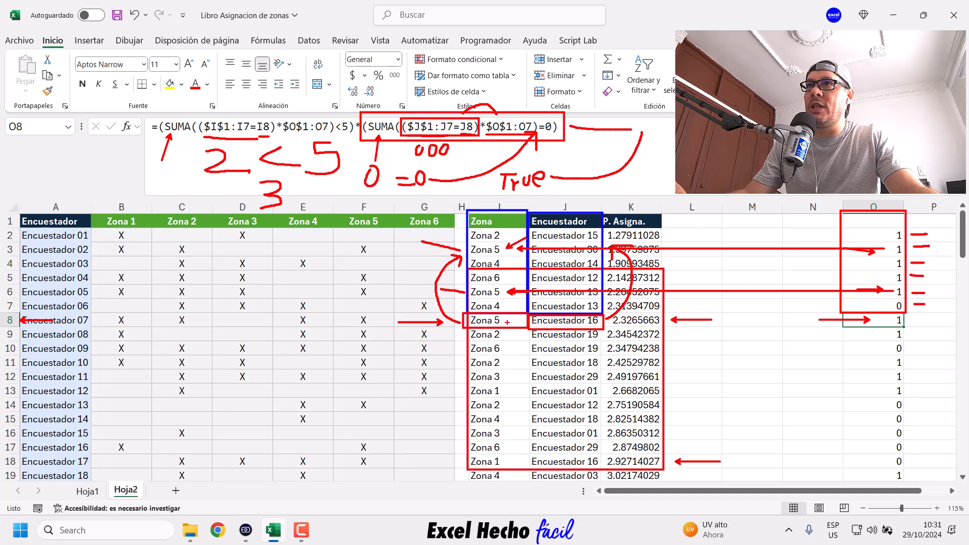
Point arrows at I8 and O8, write "True" above the zone condition, and link it to the surveyor condition's "True"
{"action": "left_click_drag", "start_coordinate": [504, 325], "coordinate": [491, 348]}
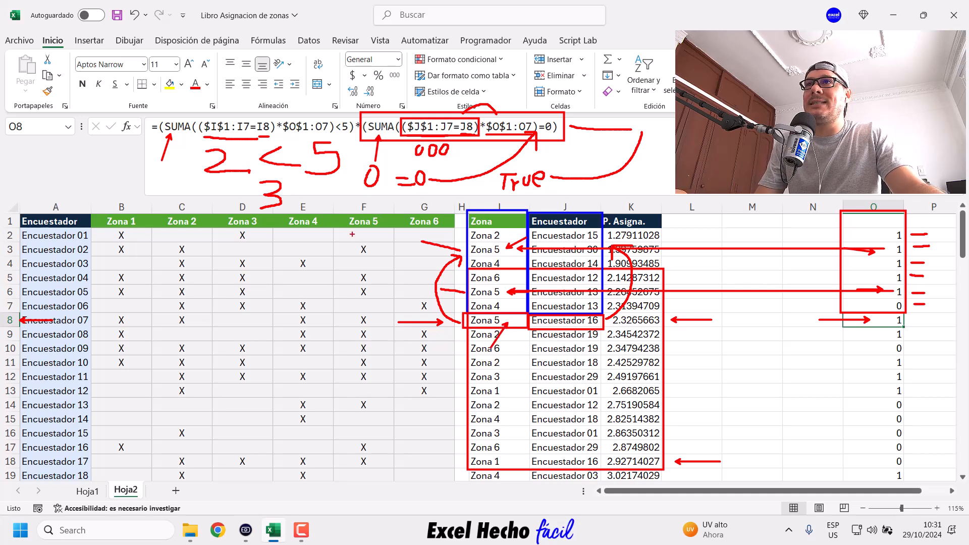
{"action": "left_click_drag", "start_coordinate": [914, 320], "coordinate": [938, 321]}
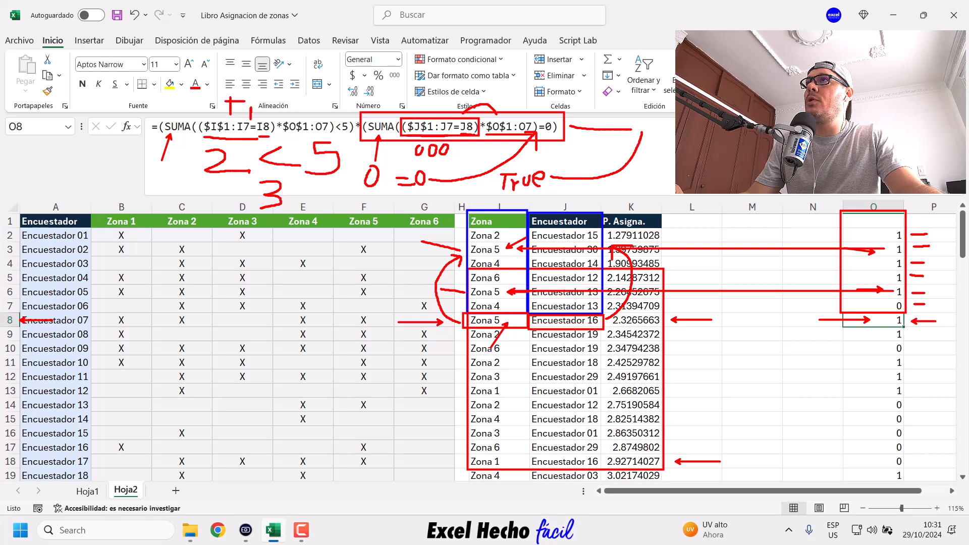
{"action": "left_click_drag", "start_coordinate": [282, 108], "coordinate": [302, 124]}
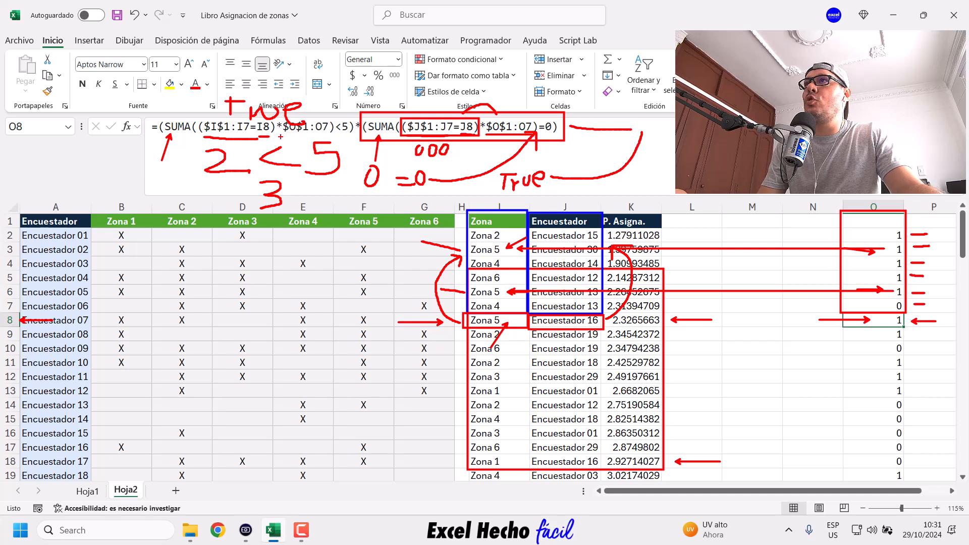
{"action": "mouse_move", "coordinate": [301, 94]}
{"action": "left_mouse_down"}
{"action": "mouse_move", "coordinate": [427, 75]}
{"action": "mouse_move", "coordinate": [507, 169]}
{"action": "left_mouse_up"}
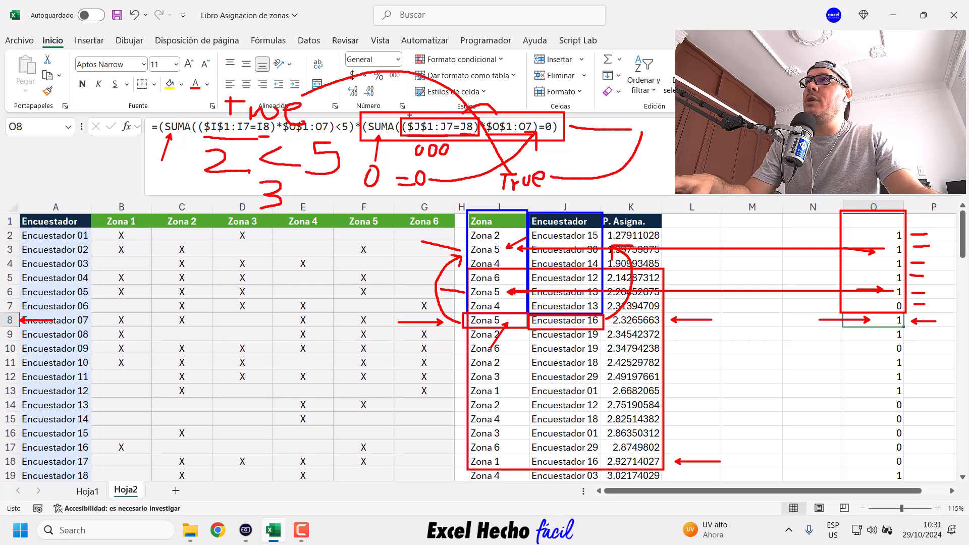
Clear the annotations and outline I5:K18 in red with arrows at O8 and row 18, and J1:J17 in blue
{"action": "key", "text": "e"}
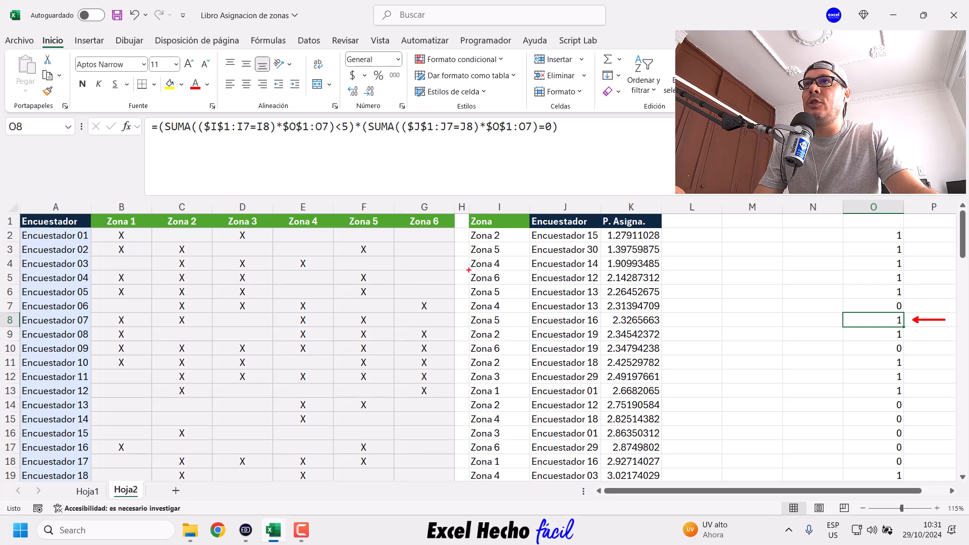
{"action": "mouse_move", "coordinate": [467, 268]}
{"action": "left_mouse_down"}
{"action": "mouse_move", "coordinate": [609, 382]}
{"action": "mouse_move", "coordinate": [662, 470]}
{"action": "mouse_move", "coordinate": [711, 463]}
{"action": "left_mouse_up"}
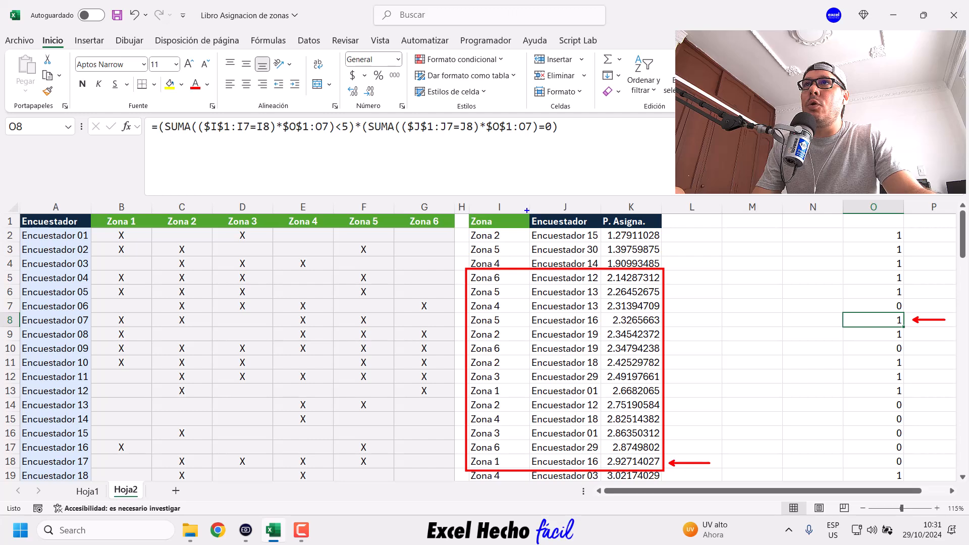
{"action": "left_click_drag", "start_coordinate": [526, 211], "coordinate": [602, 456]}
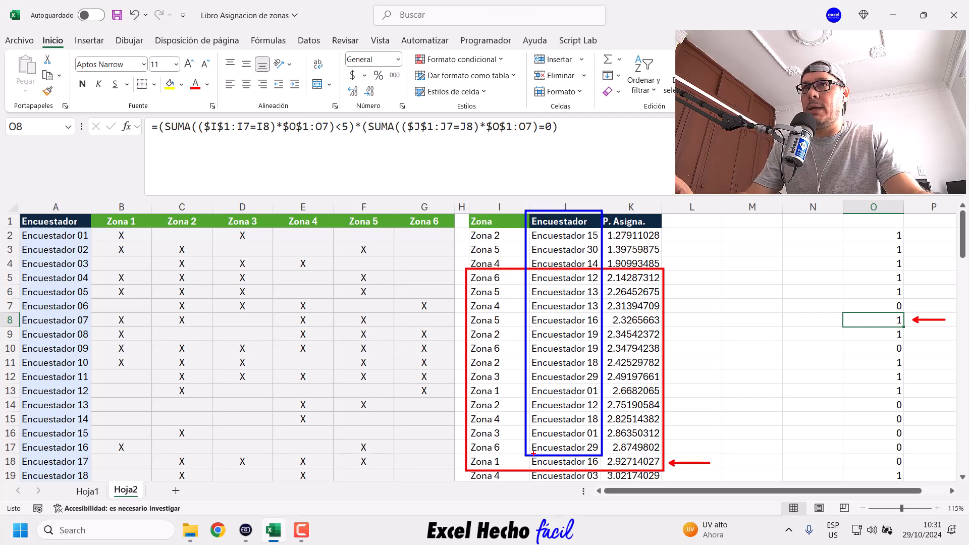
Box J18 in red, draw a curved arrow from it up to the preceding surveyors, and point at the matching surveyor in J8
{"action": "mouse_move", "coordinate": [524, 456]}
{"action": "left_mouse_down"}
{"action": "mouse_move", "coordinate": [602, 471]}
{"action": "mouse_move", "coordinate": [629, 452]}
{"action": "mouse_move", "coordinate": [608, 372]}
{"action": "left_mouse_up"}
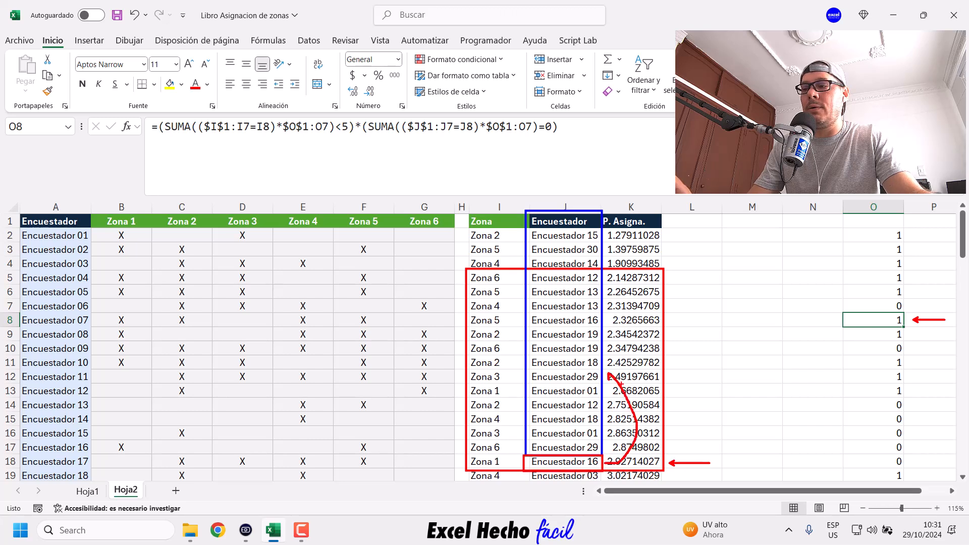
{"action": "key", "text": "ctrl+z"}
{"action": "mouse_move", "coordinate": [606, 463]}
{"action": "left_mouse_down"}
{"action": "mouse_move", "coordinate": [633, 420]}
{"action": "mouse_move", "coordinate": [605, 370]}
{"action": "left_mouse_up"}
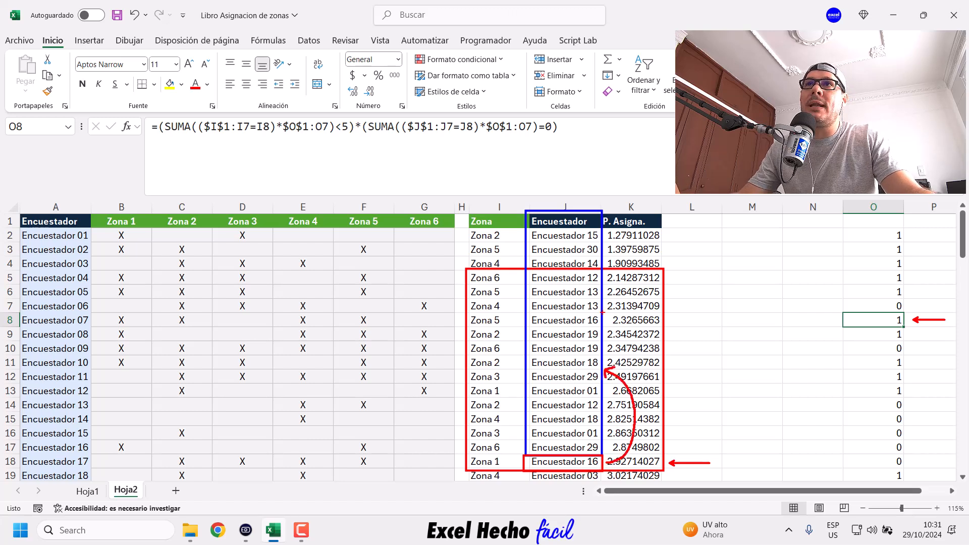
{"action": "left_click_drag", "start_coordinate": [635, 320], "coordinate": [606, 320]}
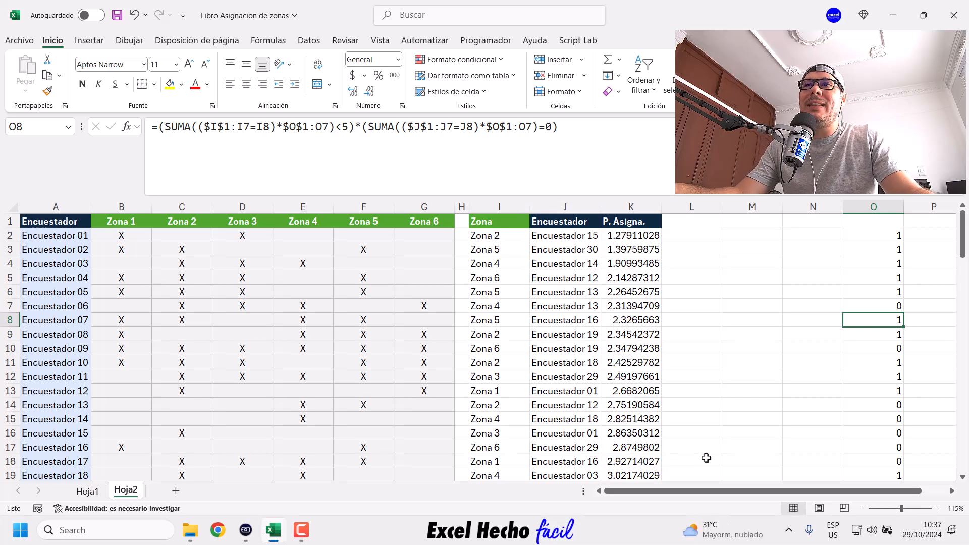
Evaluate the surveyor comparison ($J$1:J17=J18) inside the O18 formula, examine the matching element, and restore the expression
{"action": "left_click", "coordinate": [876, 461]}
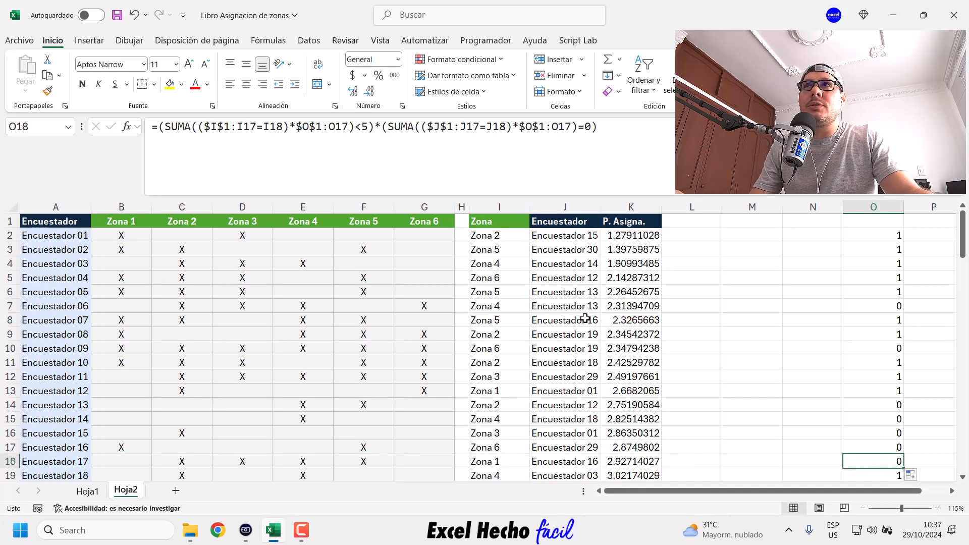
{"action": "left_click", "coordinate": [499, 127]}
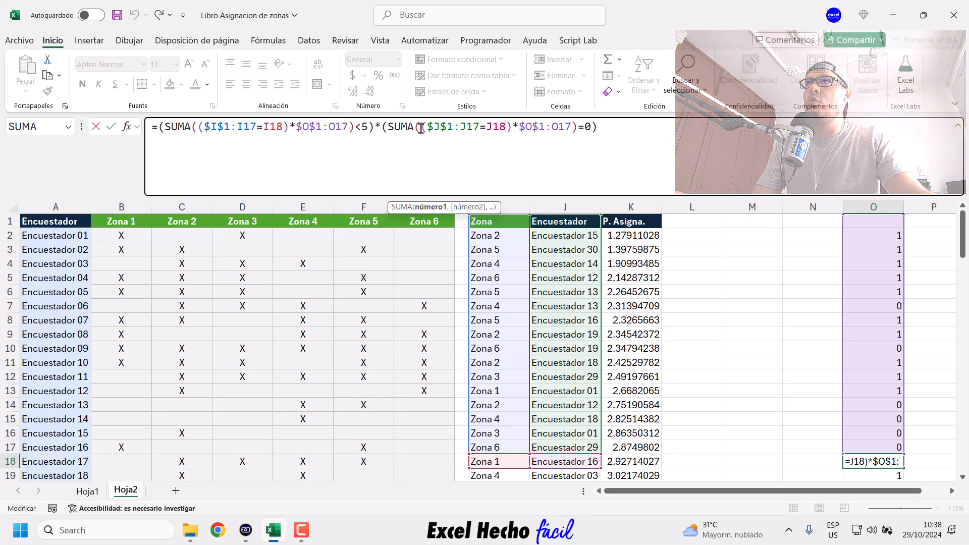
{"action": "left_click_drag", "start_coordinate": [422, 127], "coordinate": [512, 126]}
{"action": "key", "text": "F9"}
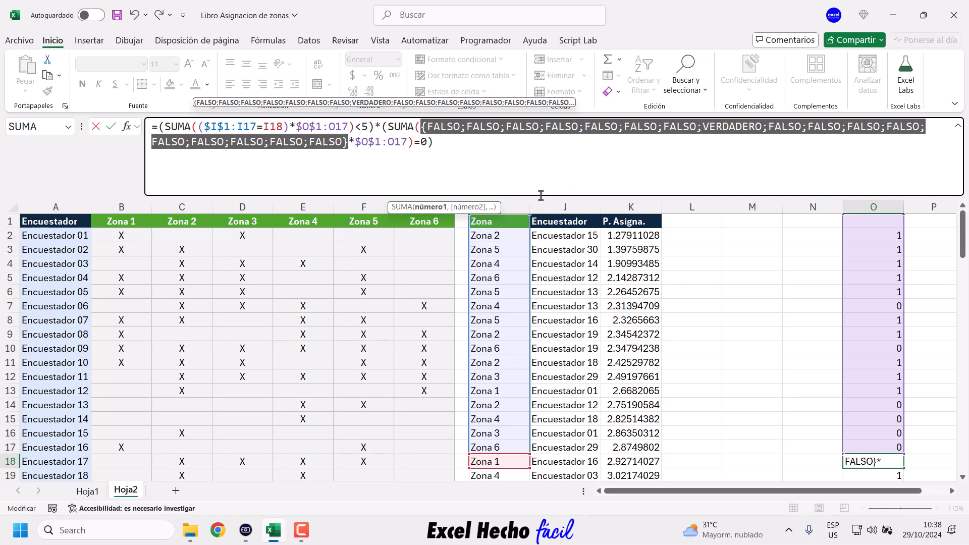
{"action": "left_click_drag", "start_coordinate": [703, 126], "coordinate": [763, 127]}
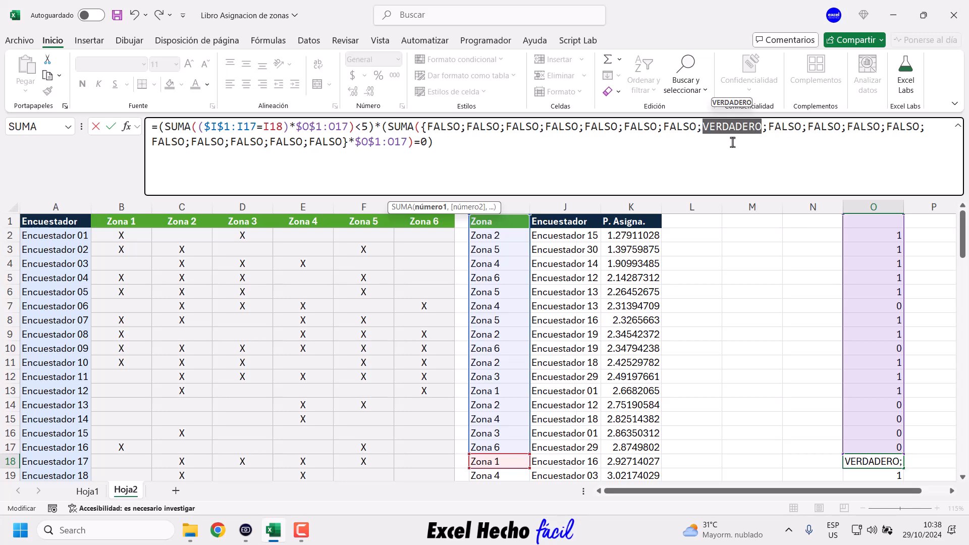
{"action": "key", "text": "ctrl+z"}
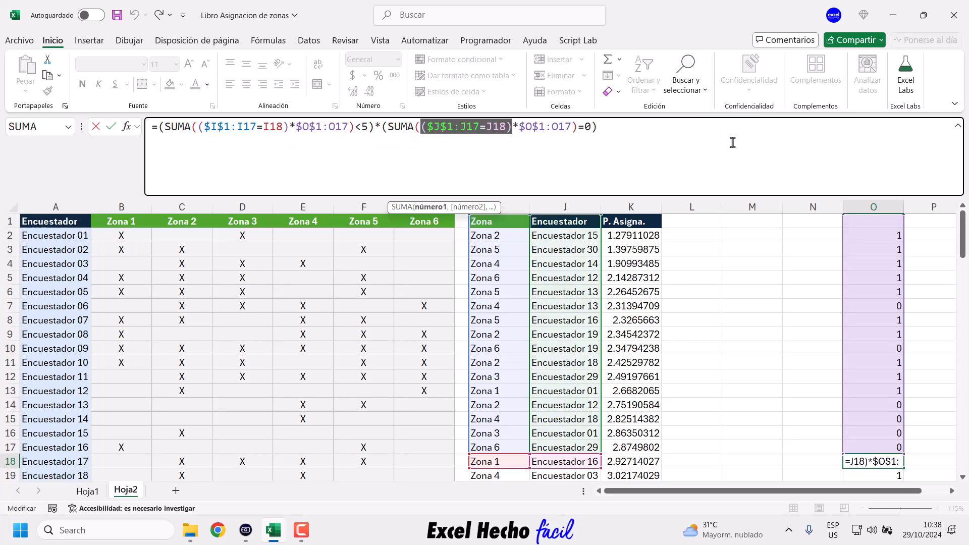
Evaluate the prior flags range $O$1:O17 in the surveyor condition of the O18 formula
{"action": "left_click_drag", "start_coordinate": [572, 127], "coordinate": [520, 128]}
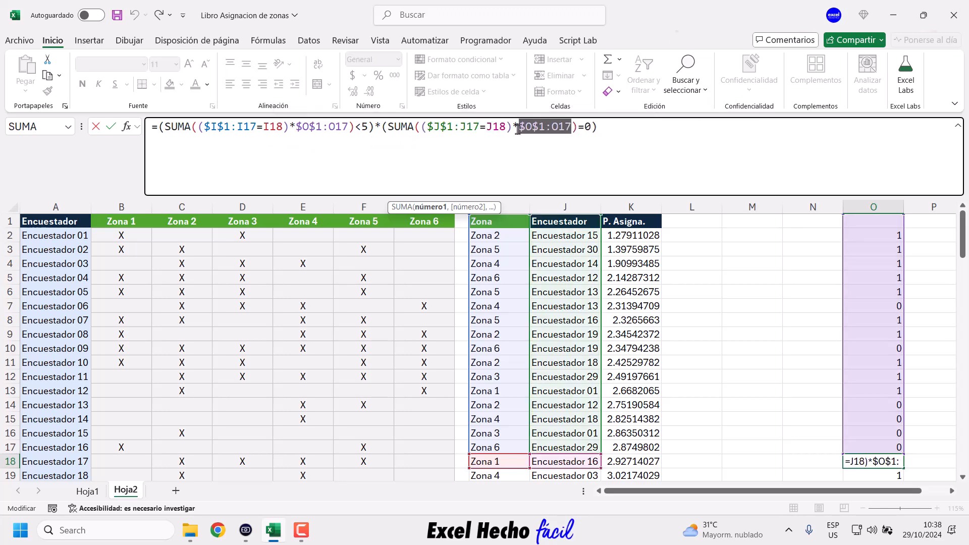
{"action": "key", "text": "F9"}
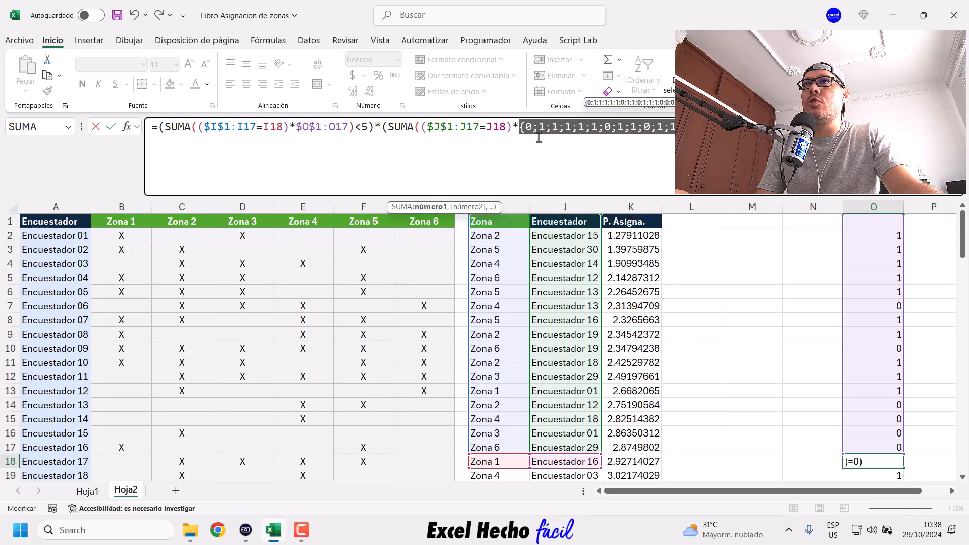
Evaluate the surveyor sum SUMA(($J$1:J17=J18)*$O$1:O17) within O18's formula, and restore its references
{"action": "double_click", "coordinate": [621, 127]}
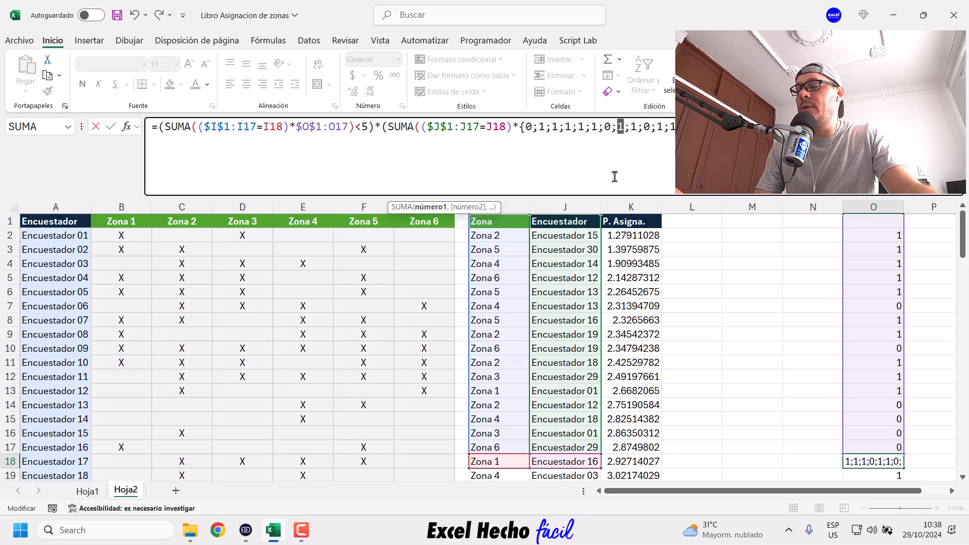
{"action": "key", "text": "ctrl+z"}
{"action": "left_click_drag", "start_coordinate": [422, 127], "coordinate": [574, 127]}
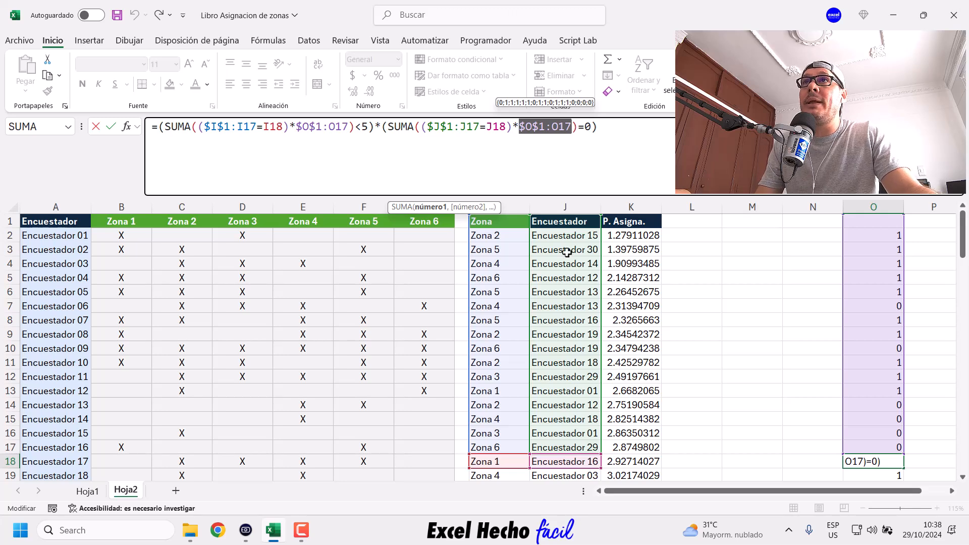
{"action": "left_click_drag", "start_coordinate": [389, 126], "coordinate": [578, 127]}
{"action": "key", "text": "F9"}
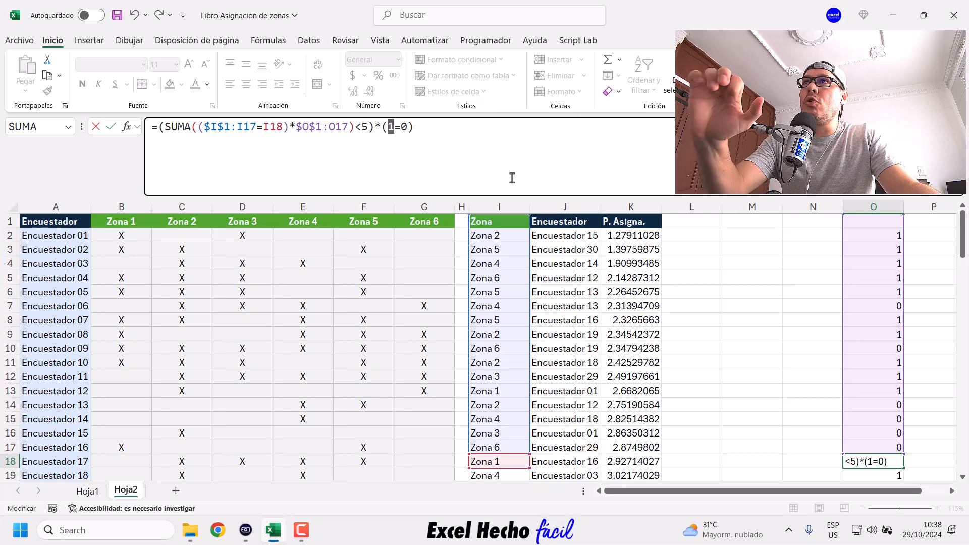
{"action": "key", "text": "ctrl+z"}
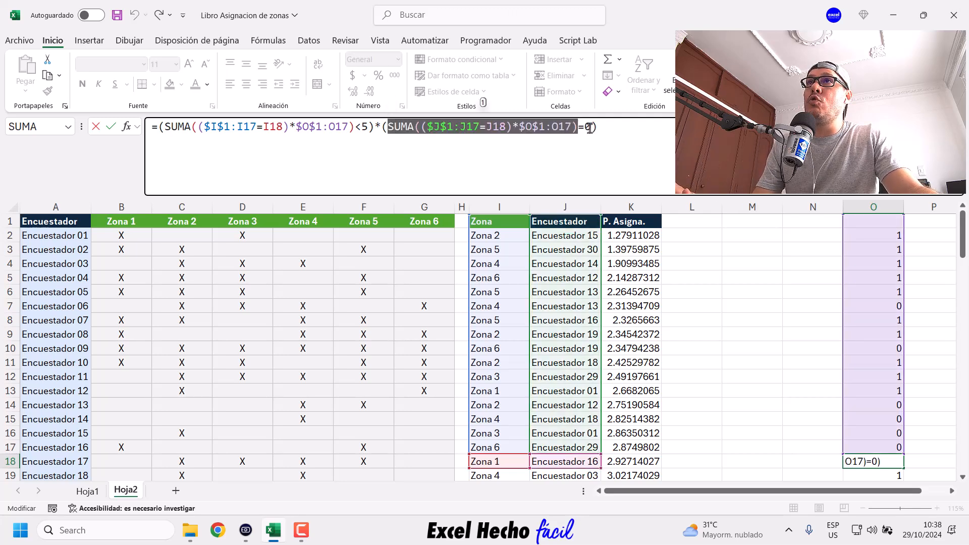
Evaluate the full second condition, comparing the surveyor sum with 0, in O18's formula and restore it
{"action": "double_click", "coordinate": [588, 126]}
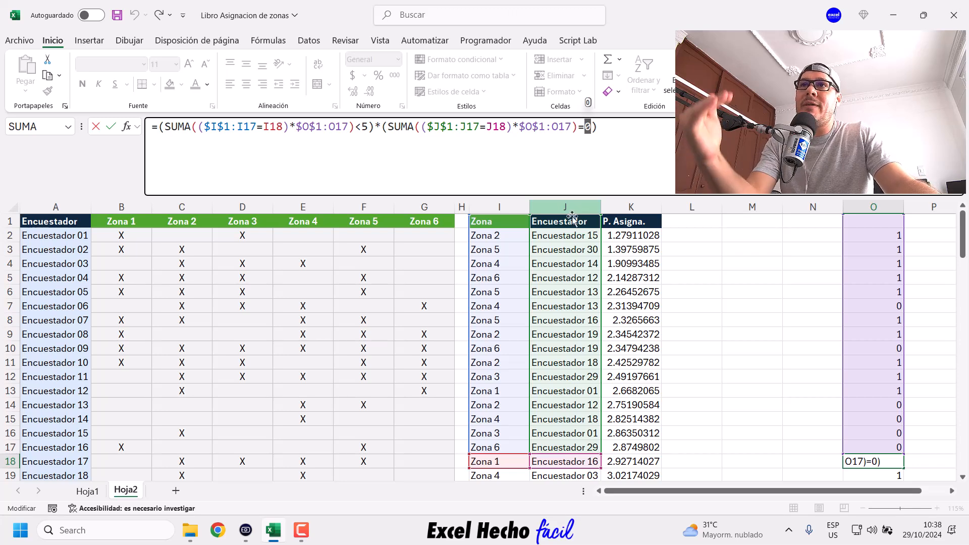
{"action": "left_click_drag", "start_coordinate": [597, 127], "coordinate": [380, 128]}
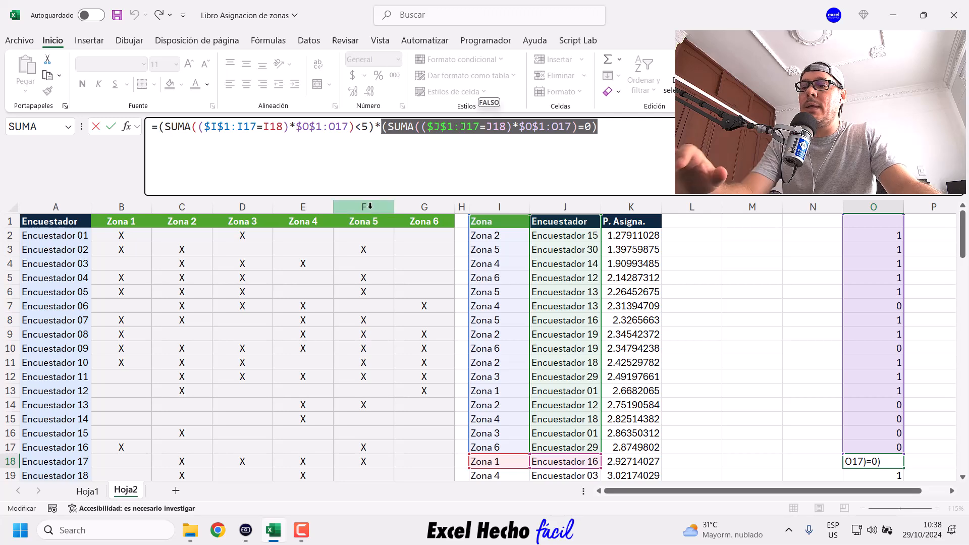
{"action": "key", "text": "F9"}
{"action": "key", "text": "ctrl+z"}
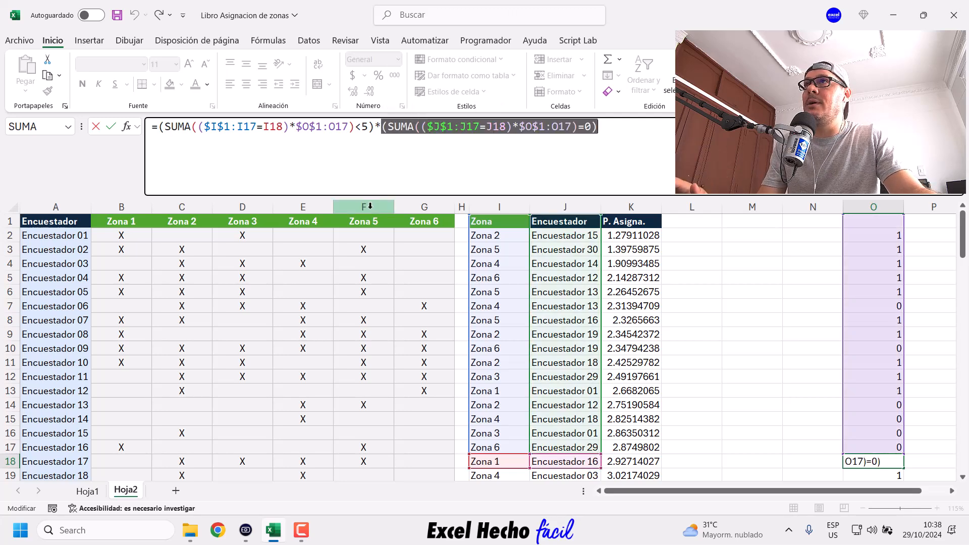
Evaluate the zone condition (<5) and the surveyor condition (=0) in O18 separately, leaving the formula as it was
{"action": "left_click", "coordinate": [376, 127]}
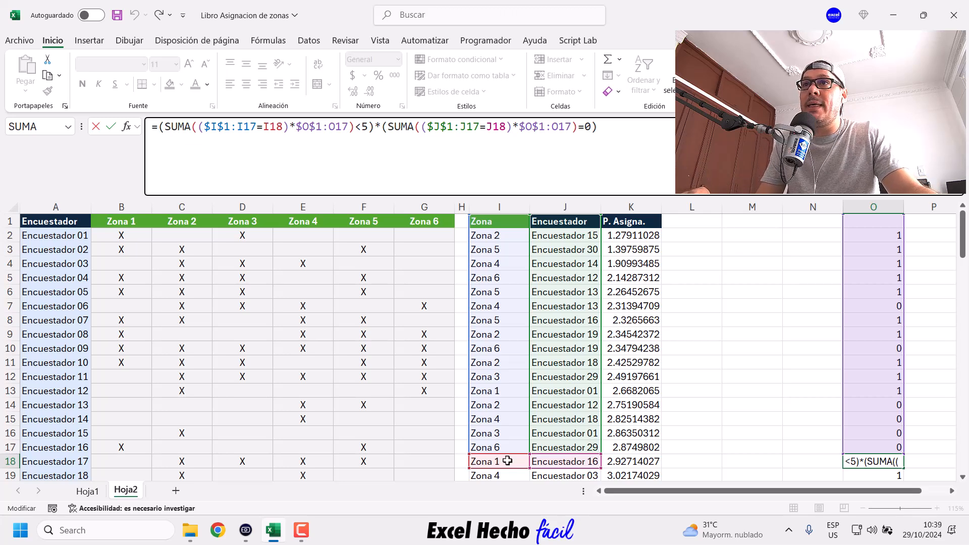
{"action": "left_click_drag", "start_coordinate": [372, 128], "coordinate": [157, 137]}
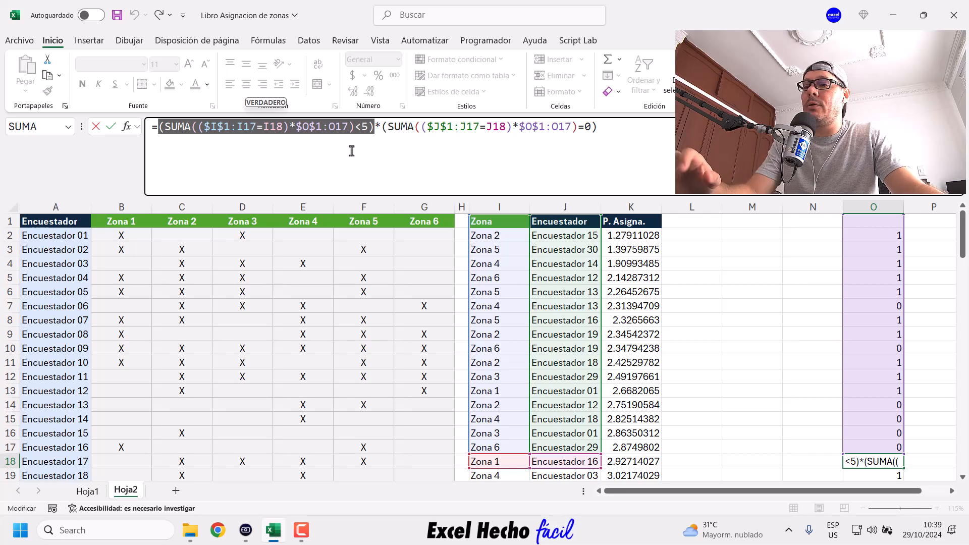
{"action": "key", "text": "F9"}
{"action": "key", "text": "ctrl+z"}
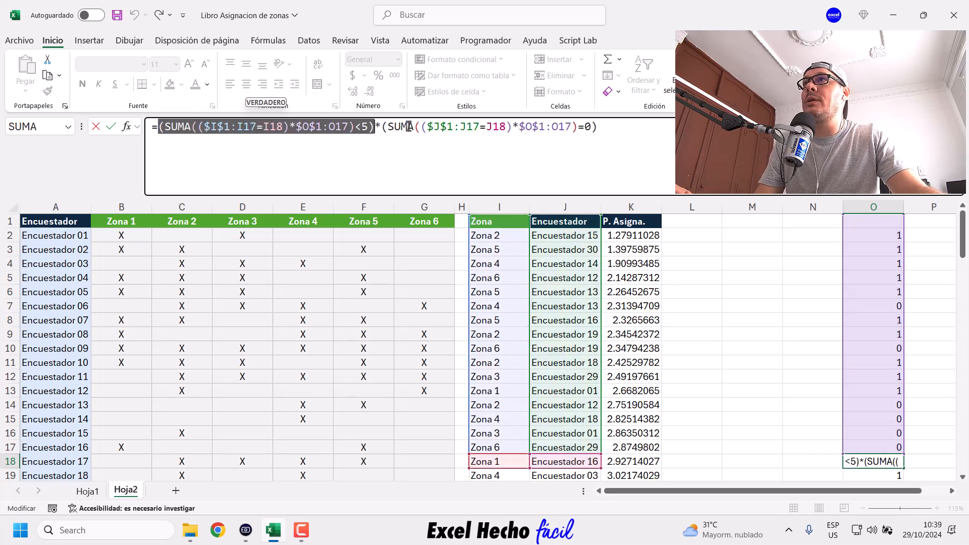
{"action": "left_click_drag", "start_coordinate": [382, 127], "coordinate": [616, 127]}
{"action": "key", "text": "F9"}
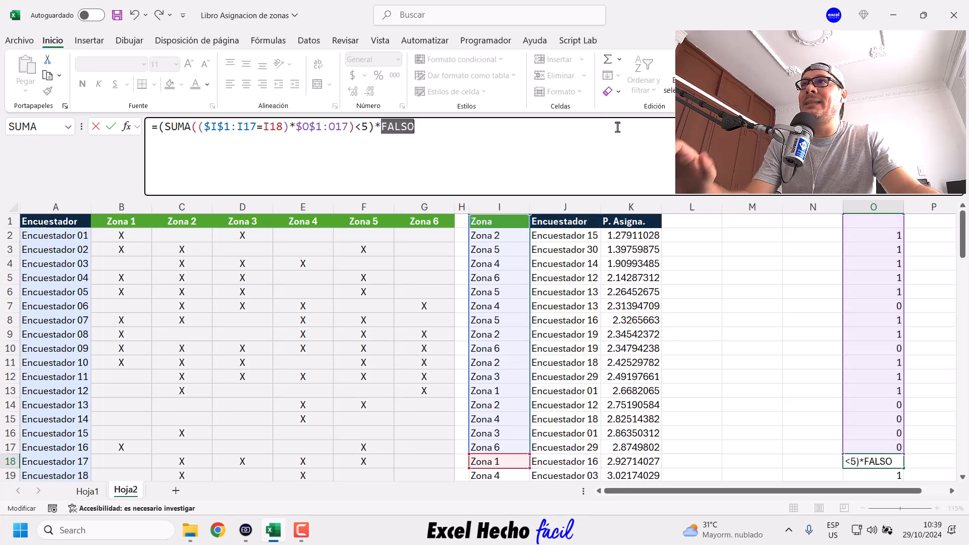
{"action": "key", "text": "ctrl+z"}
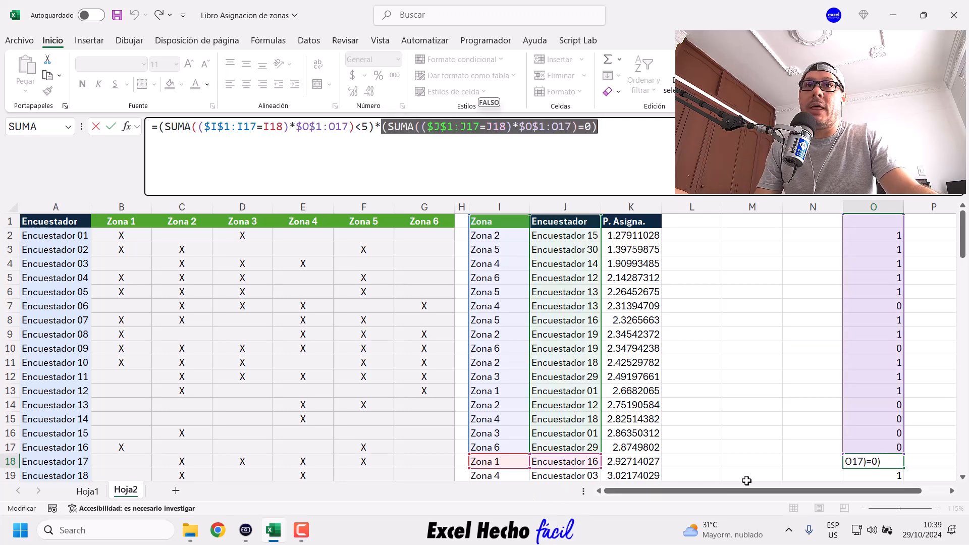
{"action": "key", "text": "Escape"}
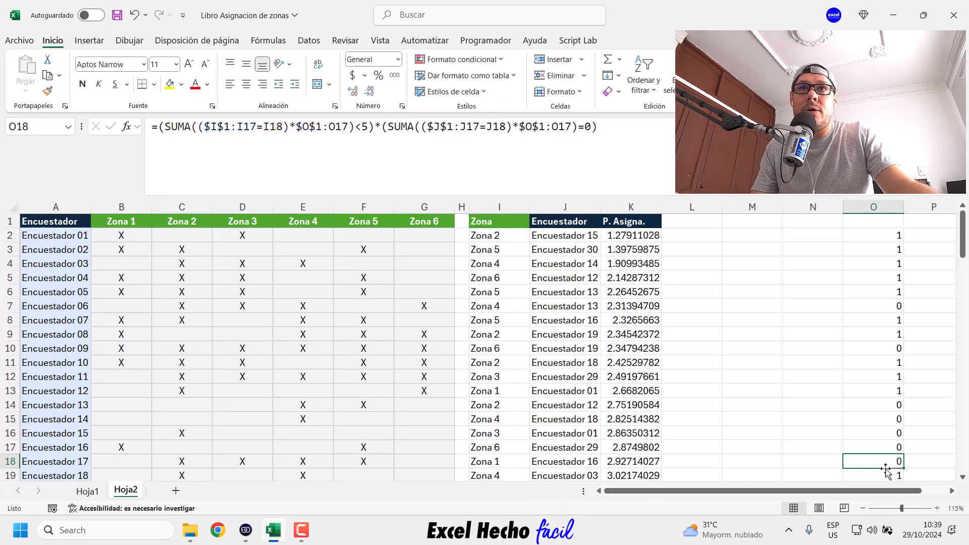
Examine row 18's assignment by comparing its zone with I13, its surveyor with J8, and the formula in O18
{"action": "left_click_drag", "start_coordinate": [514, 461], "coordinate": [571, 461]}
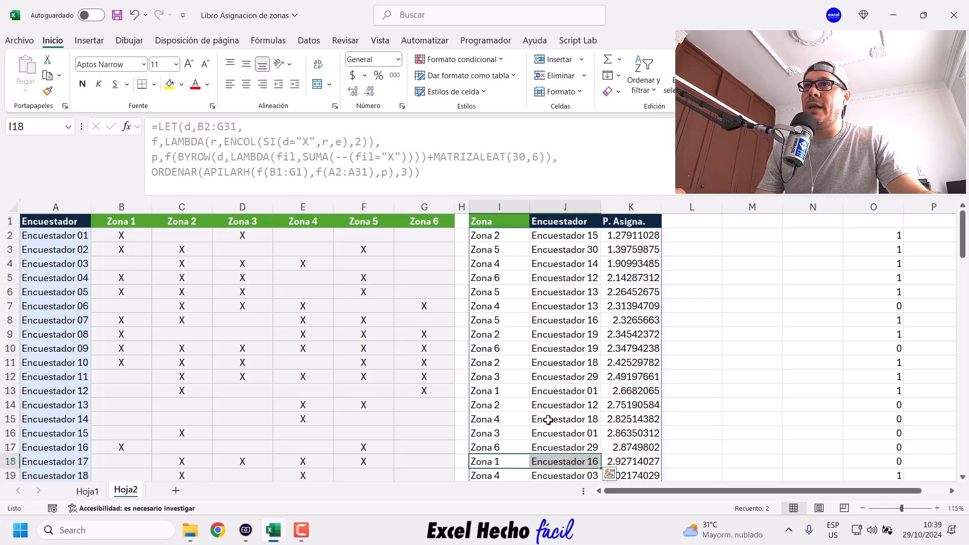
{"action": "left_click", "coordinate": [505, 392]}
{"action": "left_click", "coordinate": [506, 464], "text": "ctrl"}
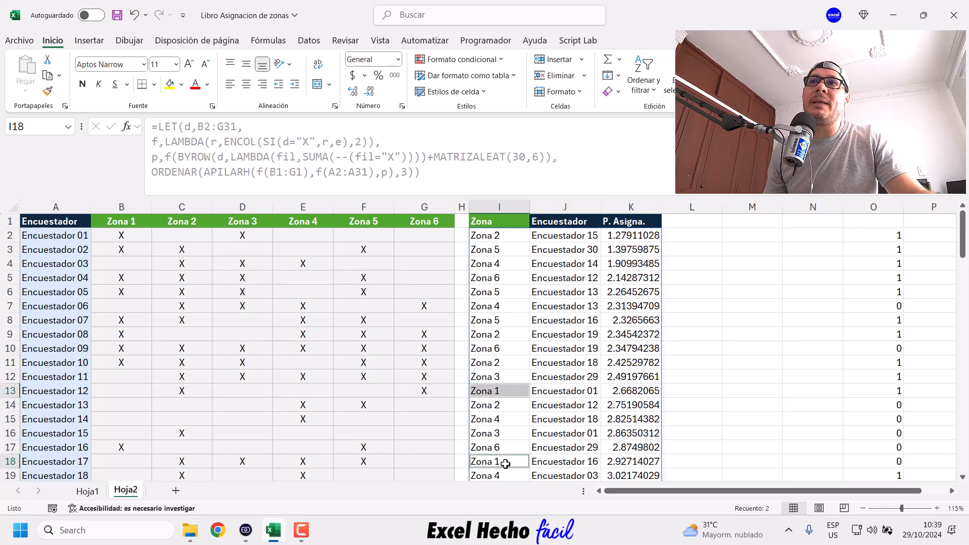
{"action": "left_click_drag", "start_coordinate": [492, 460], "coordinate": [656, 464]}
{"action": "left_click", "coordinate": [879, 466]}
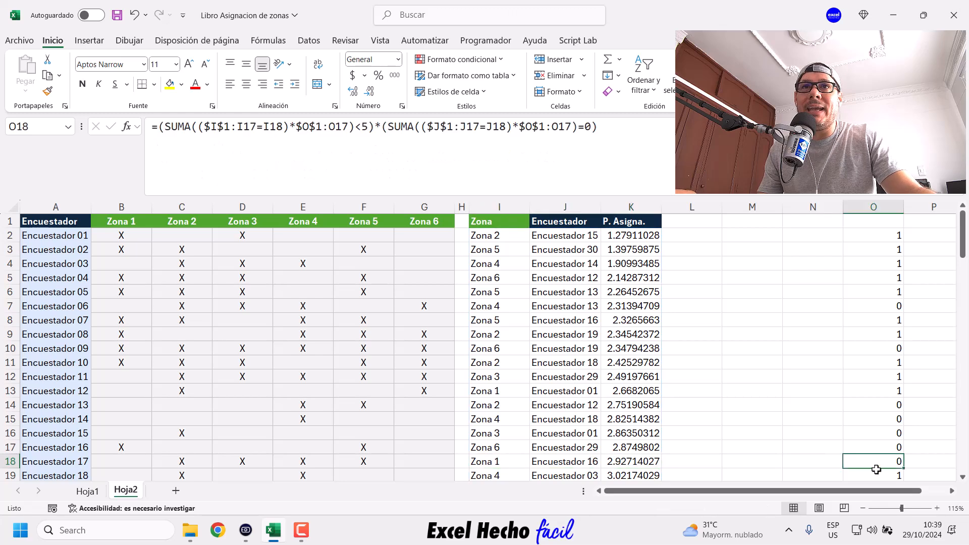
{"action": "left_click", "coordinate": [574, 462]}
{"action": "left_click", "coordinate": [578, 321], "text": "ctrl"}
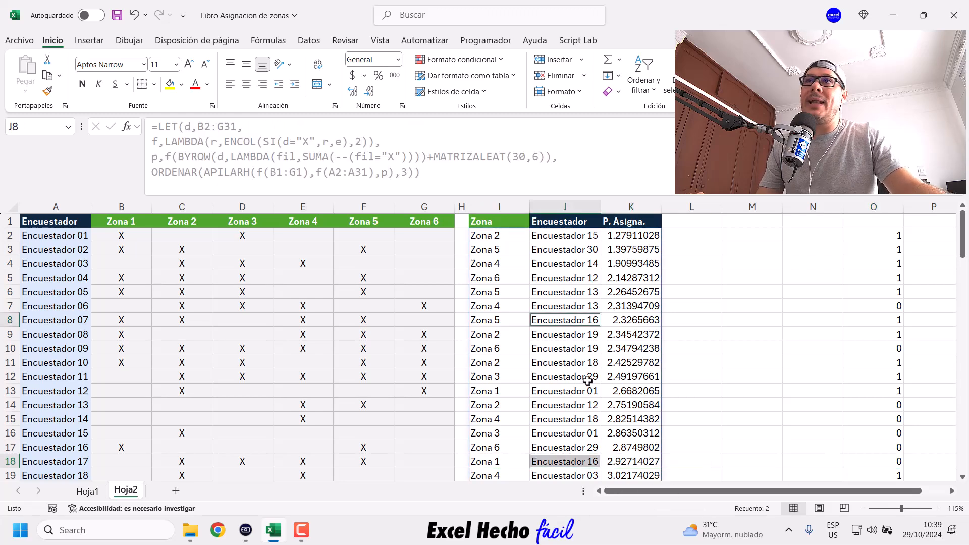
Recheck row 18's zone against I13 and surveyor against J8, and view the formulas in O18, O2 and I2
{"action": "left_click", "coordinate": [504, 461]}
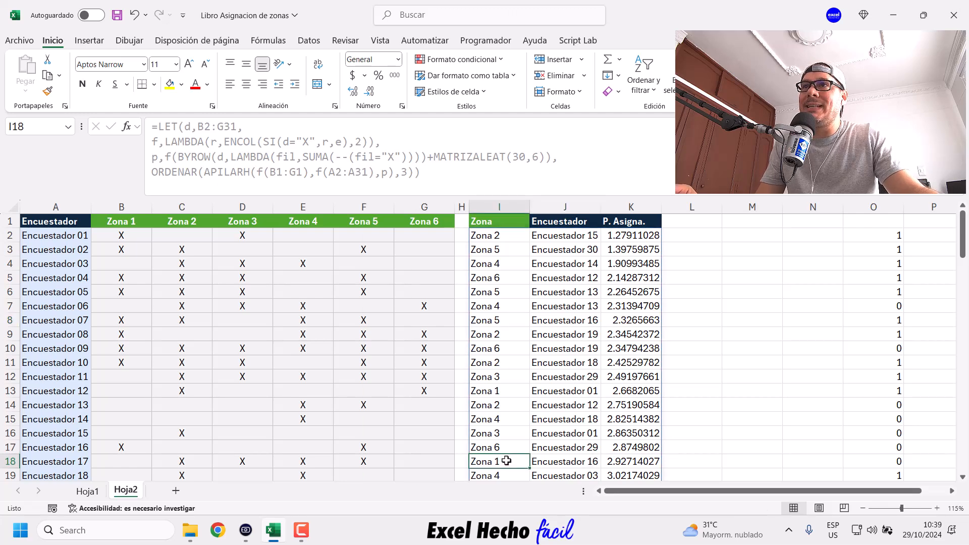
{"action": "left_click", "coordinate": [506, 390], "text": "ctrl"}
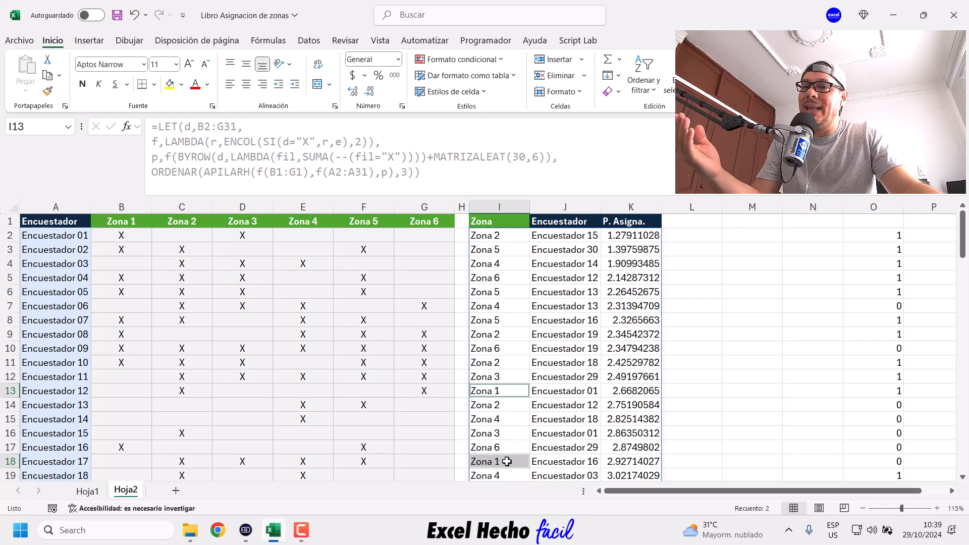
{"action": "left_click", "coordinate": [562, 462]}
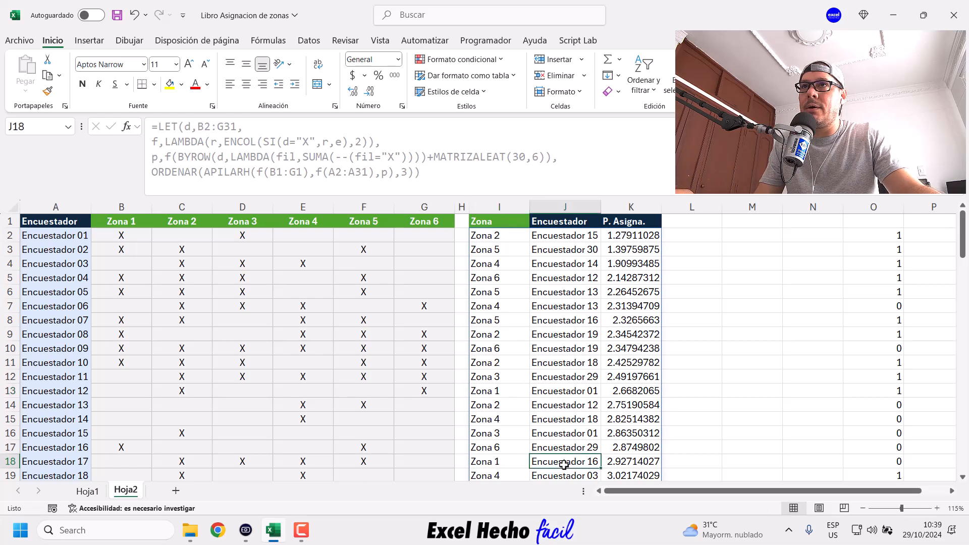
{"action": "left_click", "coordinate": [580, 322], "text": "ctrl"}
{"action": "left_click_drag", "start_coordinate": [493, 461], "coordinate": [631, 461]}
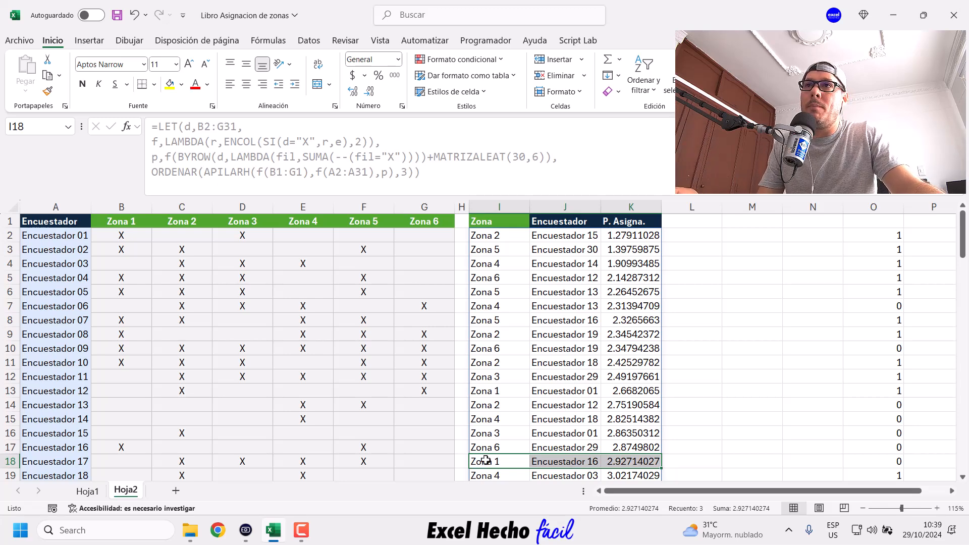
{"action": "left_click", "coordinate": [874, 459]}
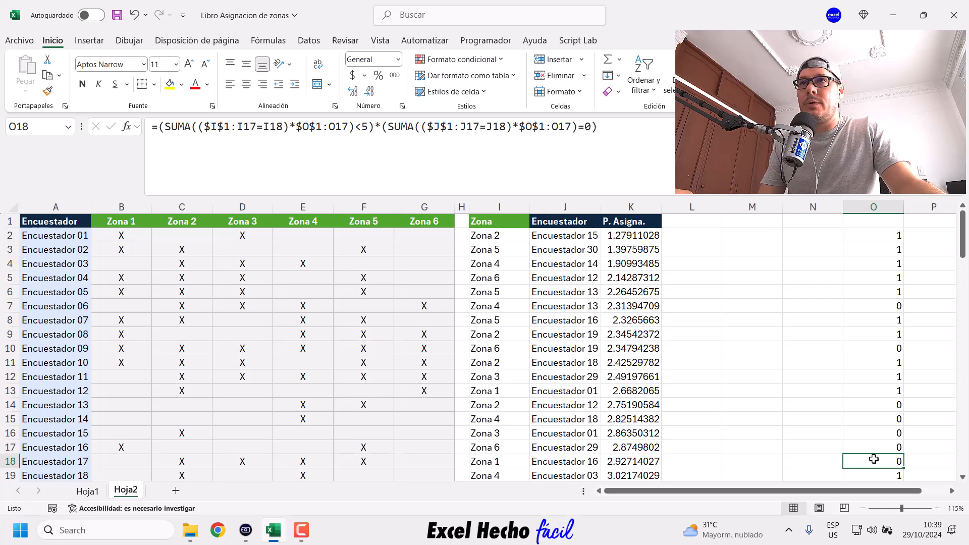
{"action": "left_click", "coordinate": [893, 236]}
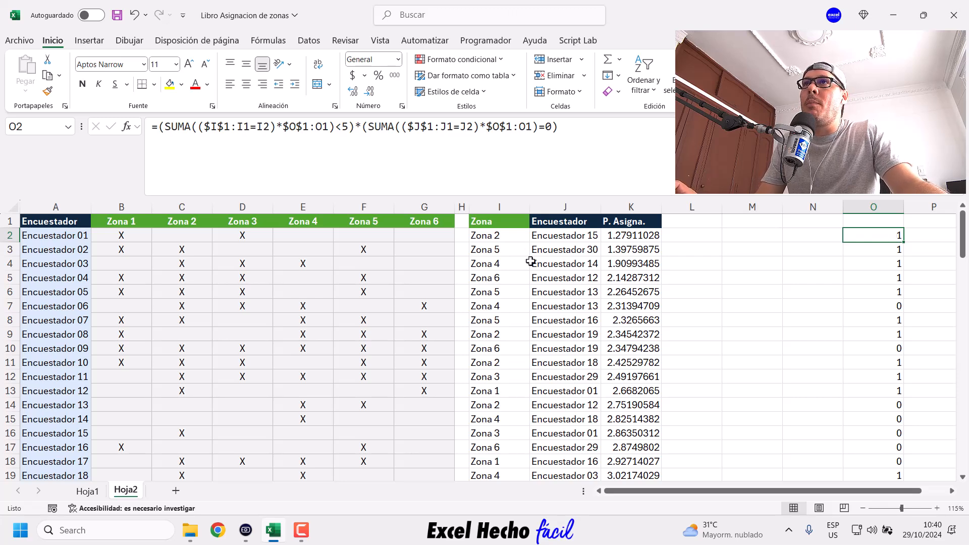
{"action": "left_click", "coordinate": [515, 235]}
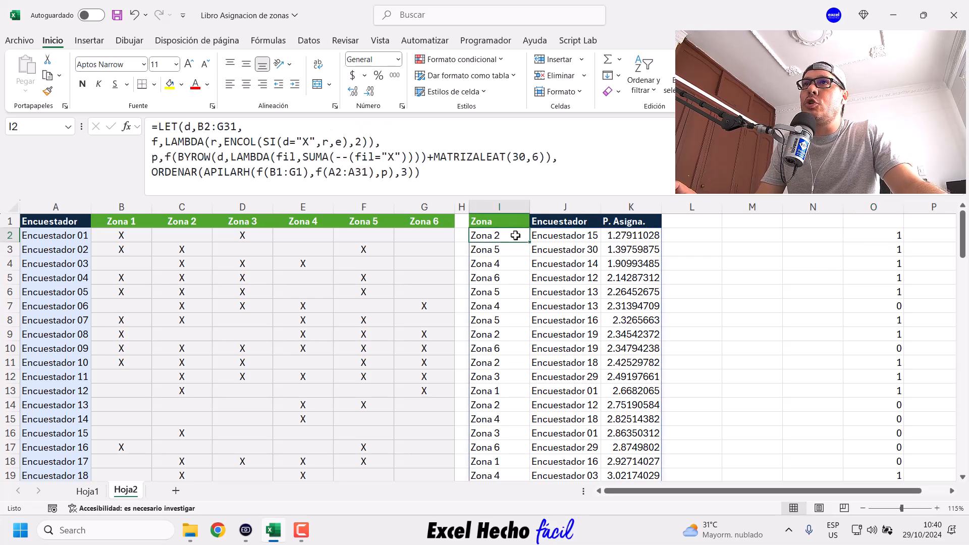
Enter the header "M. Asigna." in L1 and copy the header formatting of K1 onto it
{"action": "left_click", "coordinate": [687, 222]}
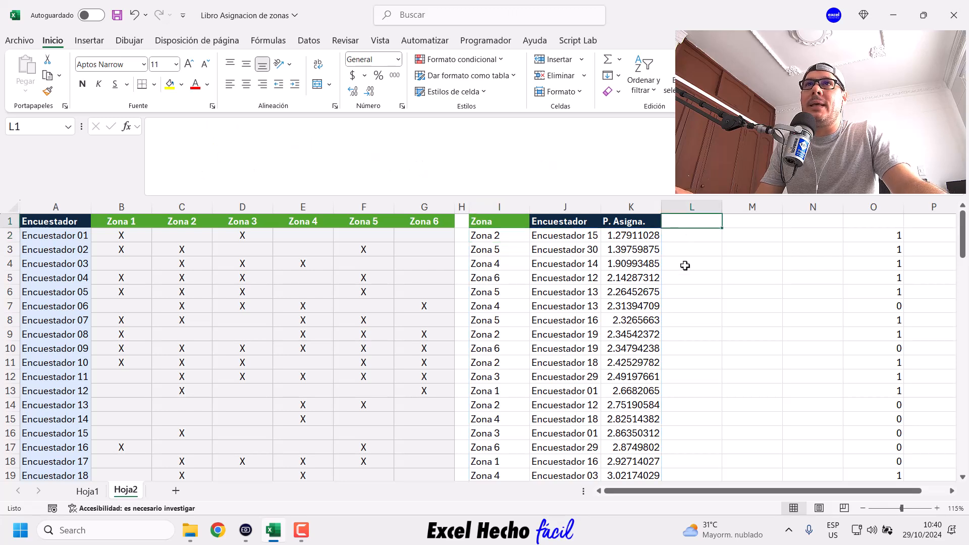
{"action": "type", "text": "M."}
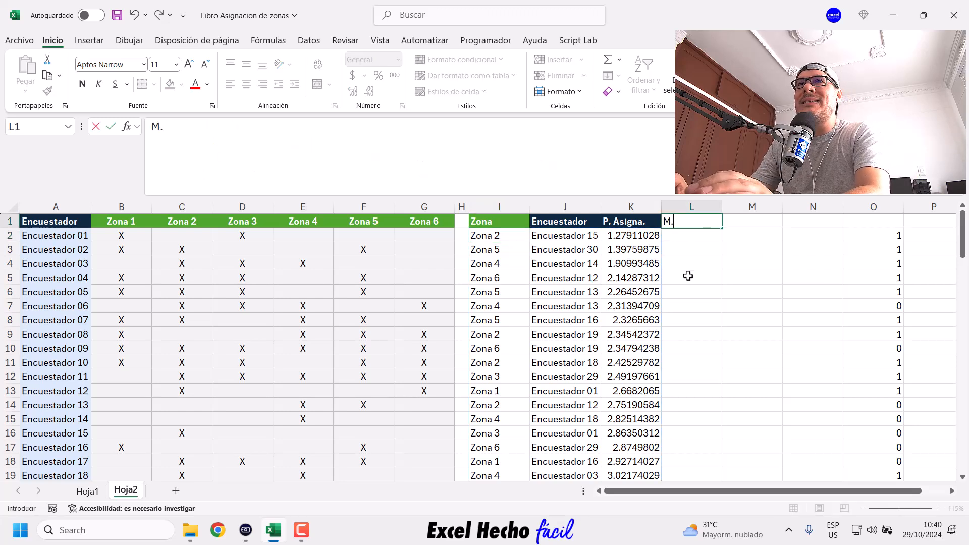
{"action": "type", "text": " Asigna."}
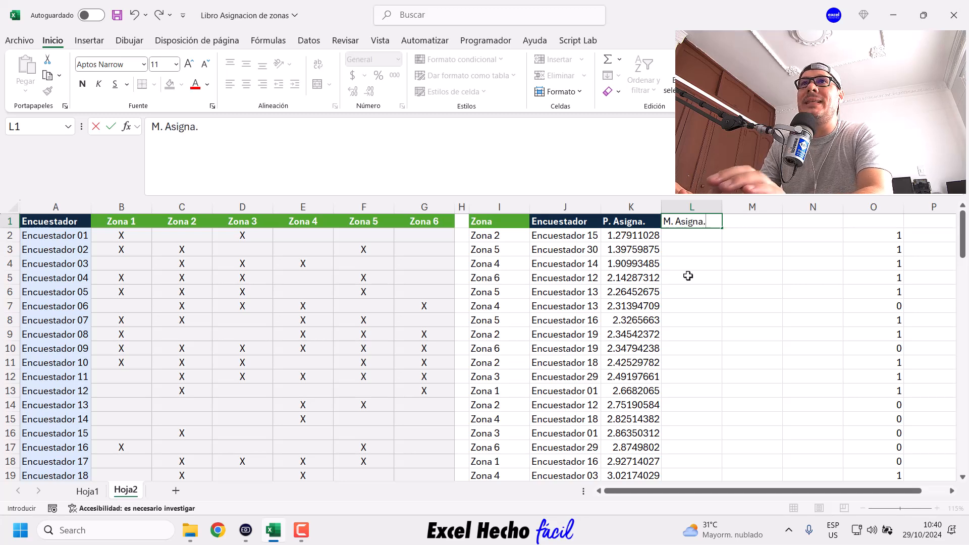
{"action": "key", "text": "Return"}
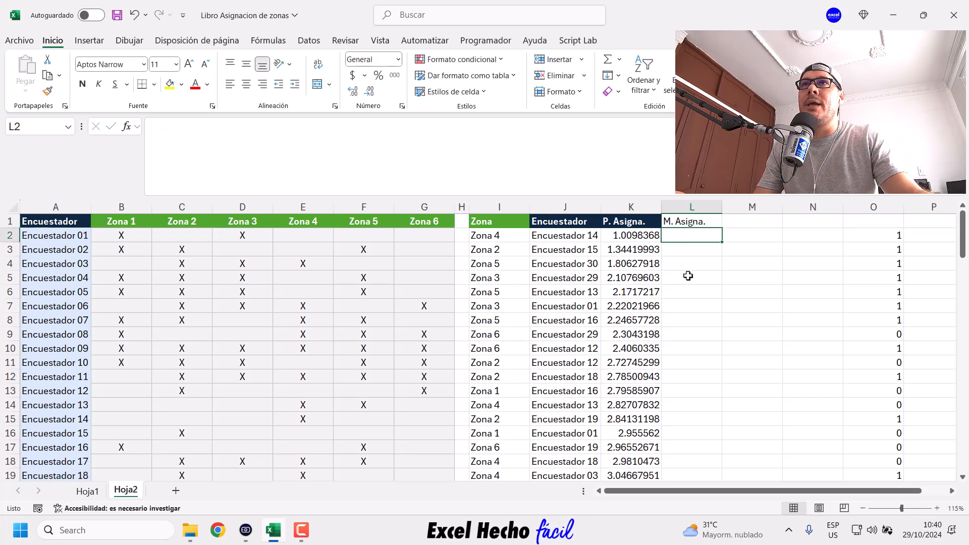
{"action": "left_click", "coordinate": [641, 221]}
{"action": "left_click", "coordinate": [48, 91]}
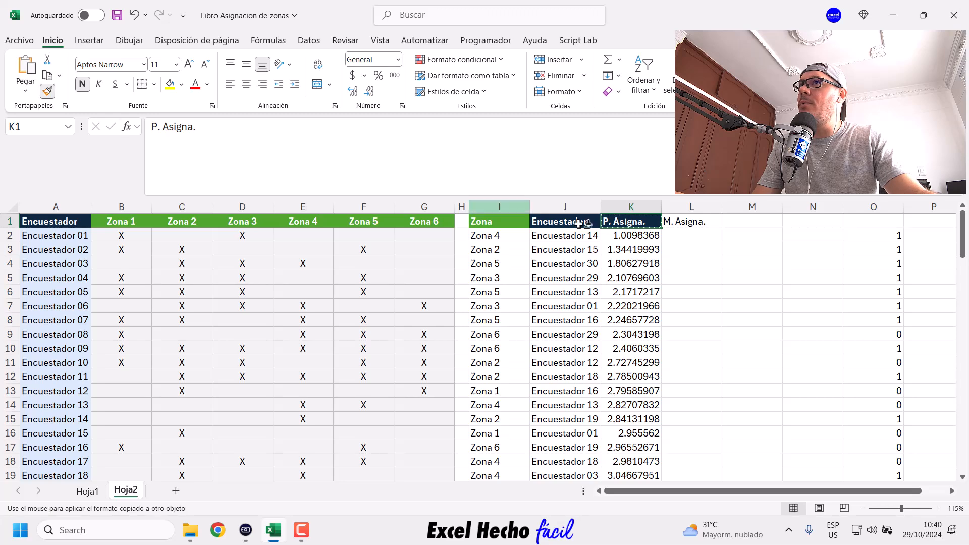
{"action": "left_click", "coordinate": [699, 223]}
In I2's LET formula, assign the ORDENAR(APILARH(...),3) result to the name m and return m as the final calculation
{"action": "left_click", "coordinate": [495, 235]}
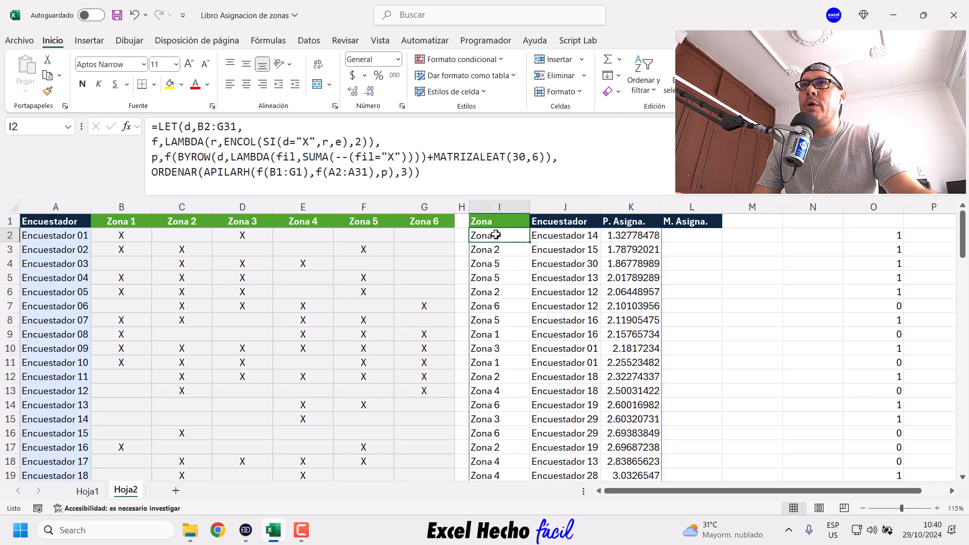
{"action": "left_click", "coordinate": [444, 179]}
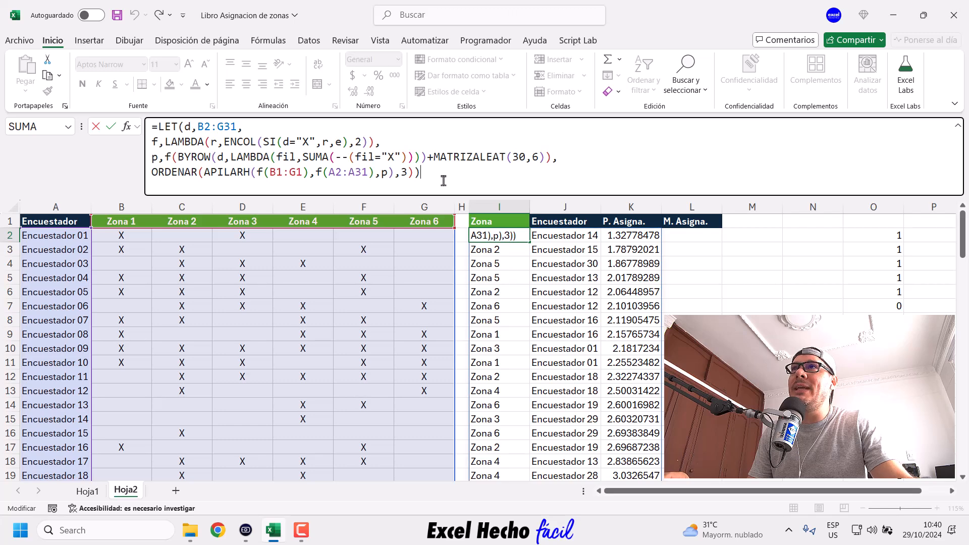
{"action": "key", "text": "BackSpace"}
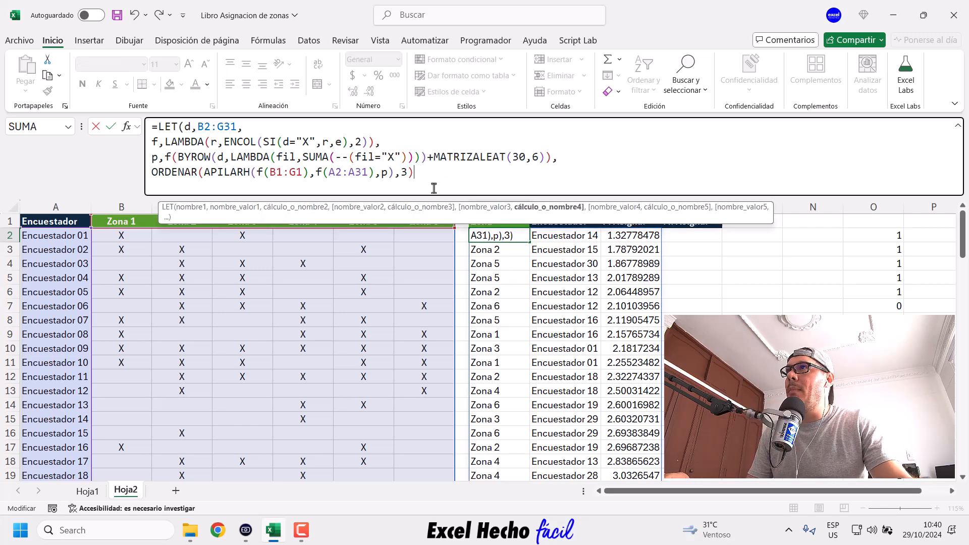
{"action": "left_click", "coordinate": [154, 174]}
{"action": "type", "text": "m,"}
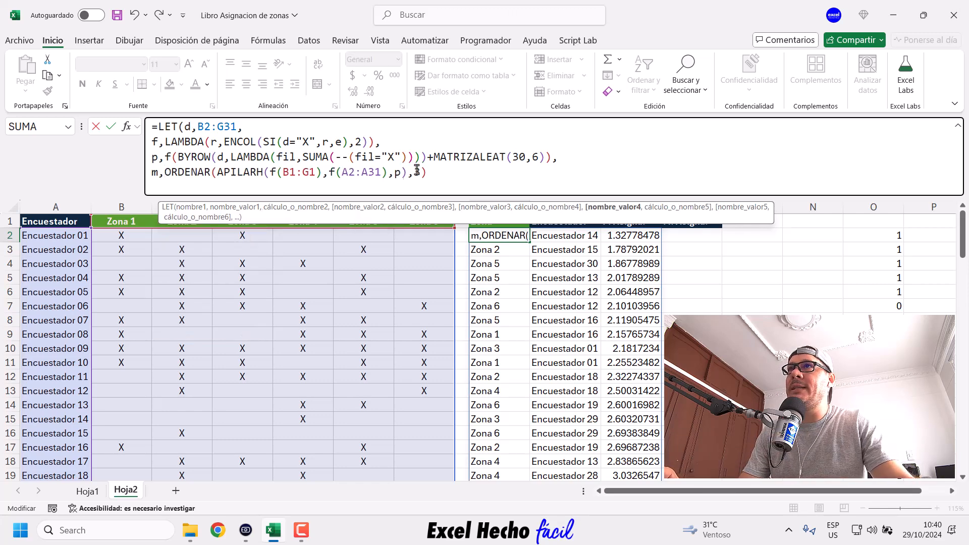
{"action": "type", "text": ",m)"}
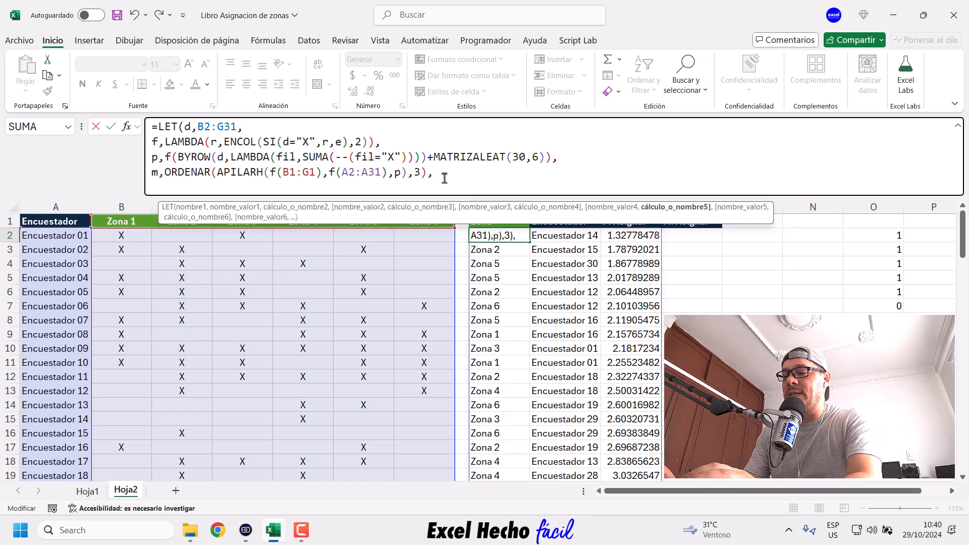
{"action": "key", "text": "Return"}
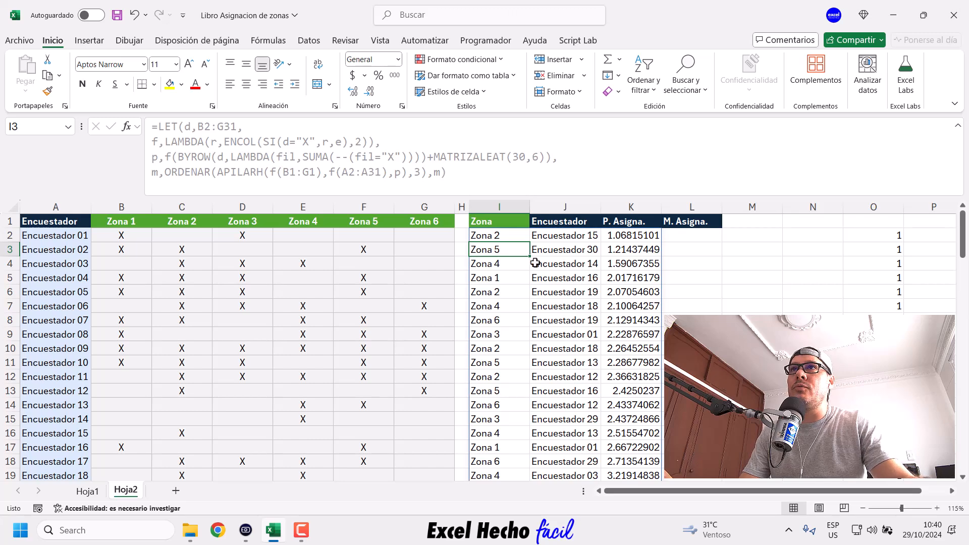
Remove the final m and closing parenthesis from I2's LET formula and enlarge the formula editing area for another line
{"action": "left_click", "coordinate": [500, 237]}
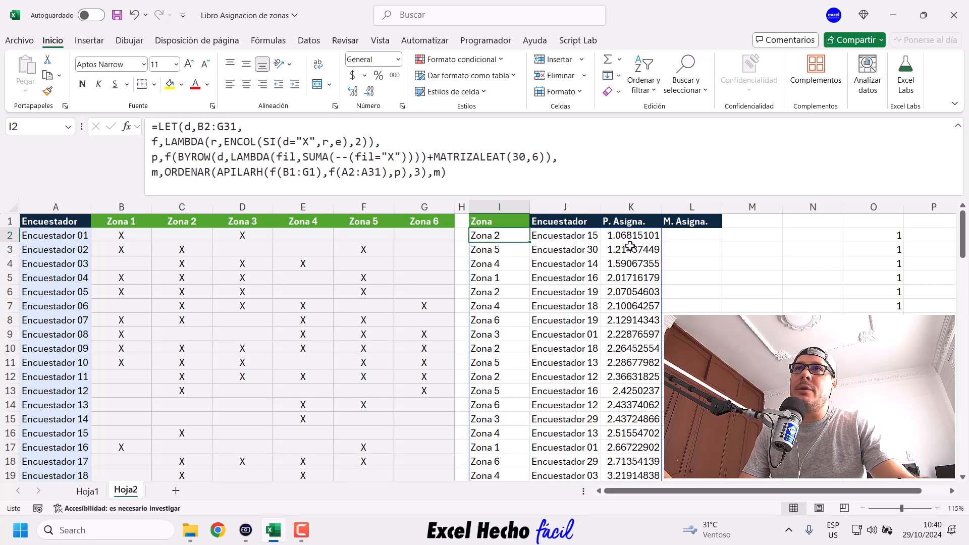
{"action": "left_click", "coordinate": [473, 172]}
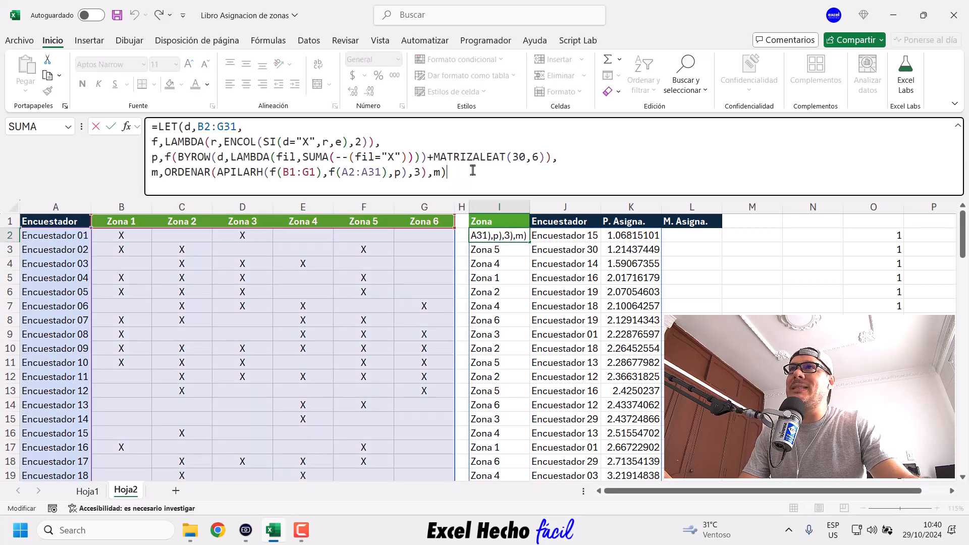
{"action": "key", "text": "BackSpace"}
{"action": "key", "text": "BackSpace"}
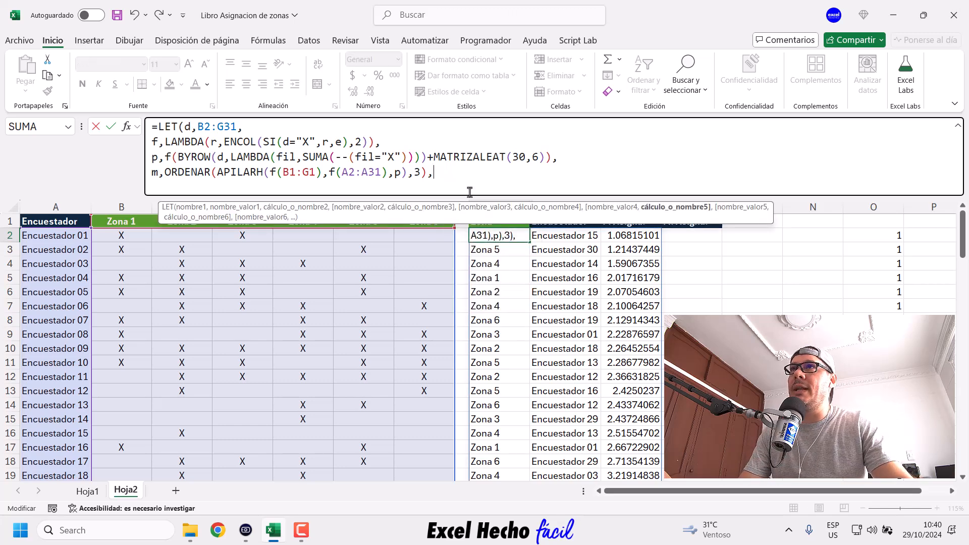
{"action": "mouse_move", "coordinate": [467, 196]}
{"action": "left_mouse_down"}
{"action": "mouse_move", "coordinate": [466, 227]}
{"action": "mouse_move", "coordinate": [467, 211]}
{"action": "left_mouse_up"}
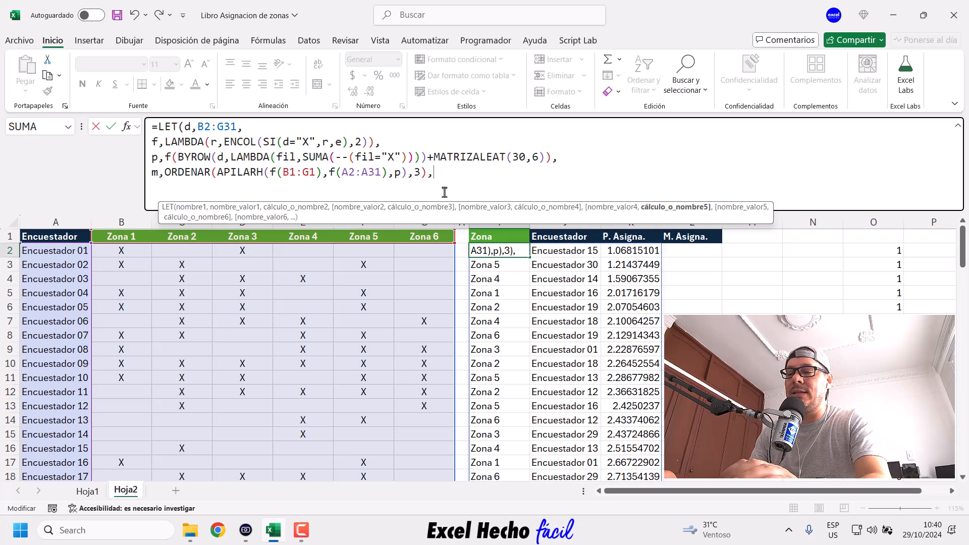
{"action": "left_click_drag", "start_coordinate": [366, 229], "coordinate": [351, 230]}
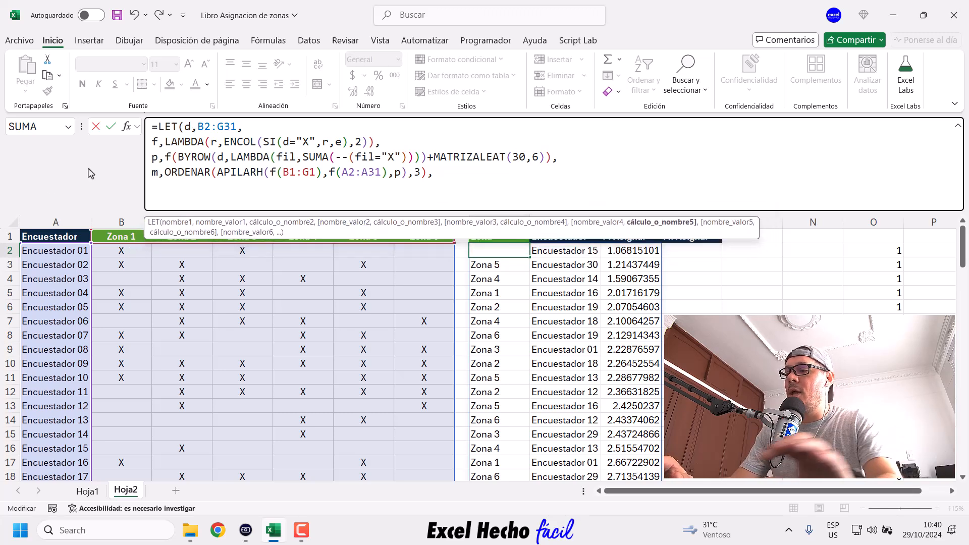
On a new line of I2's LET formula, define the name ma with a REDUCE function whose initial value is 0
{"action": "type", "text": "redu"}
{"action": "key", "text": "Tab"}
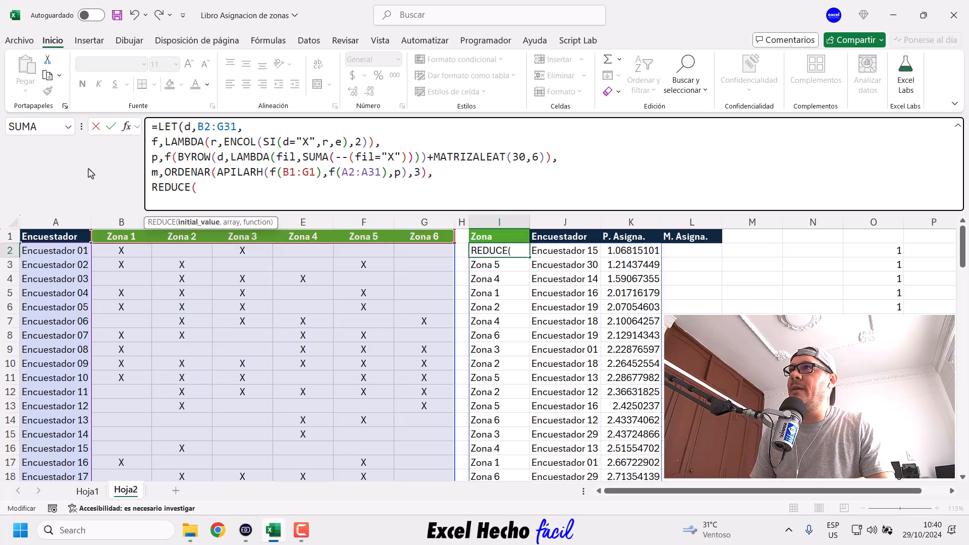
{"action": "left_click", "coordinate": [153, 191]}
{"action": "type", "text": "ma,"}
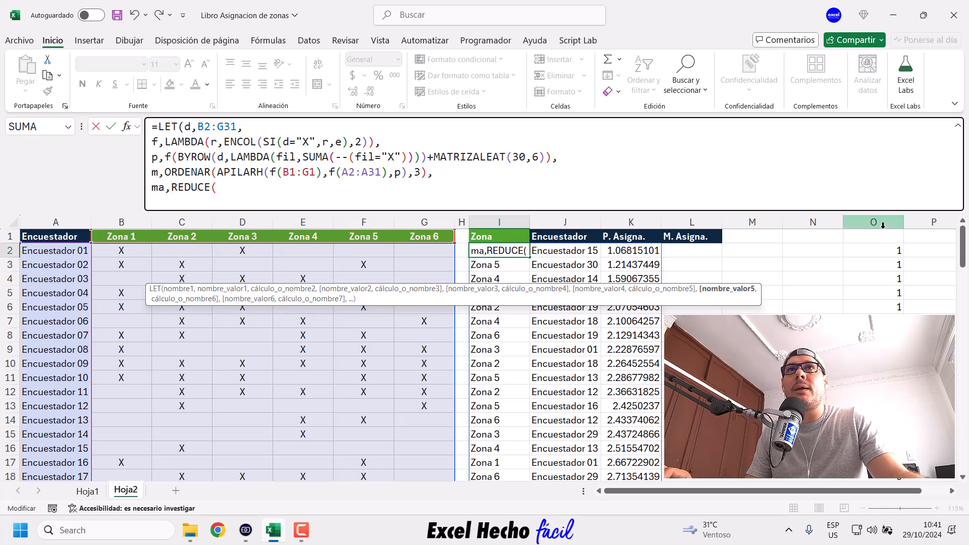
{"action": "left_click", "coordinate": [227, 188]}
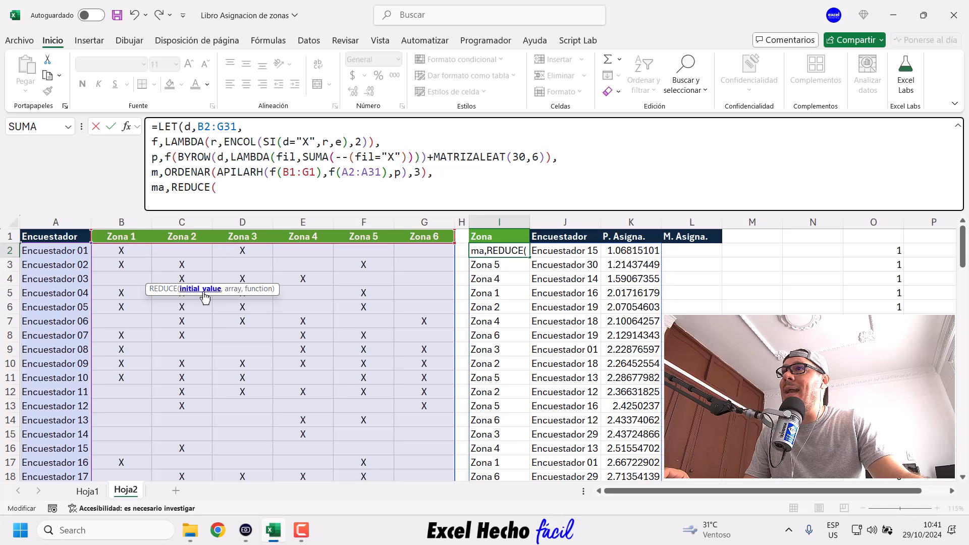
{"action": "type", "text": "0"}
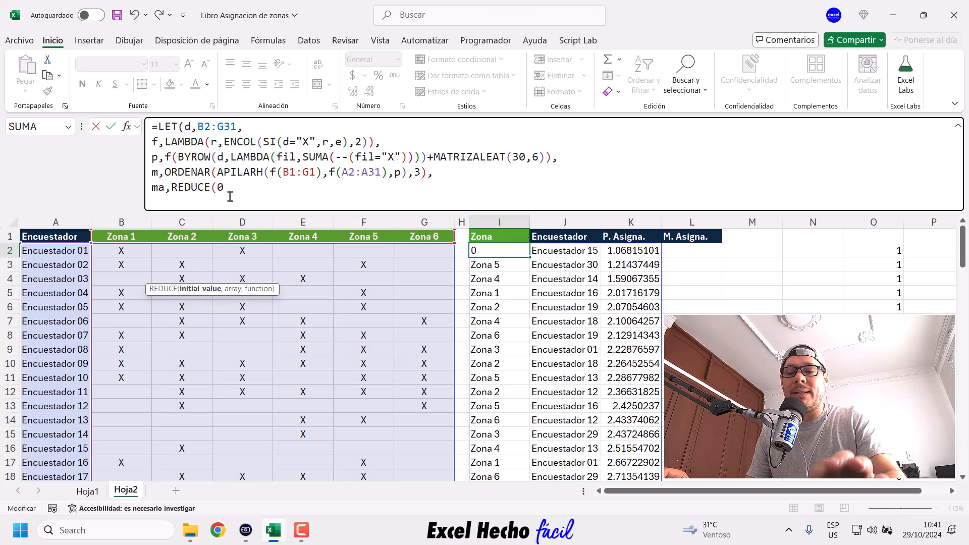
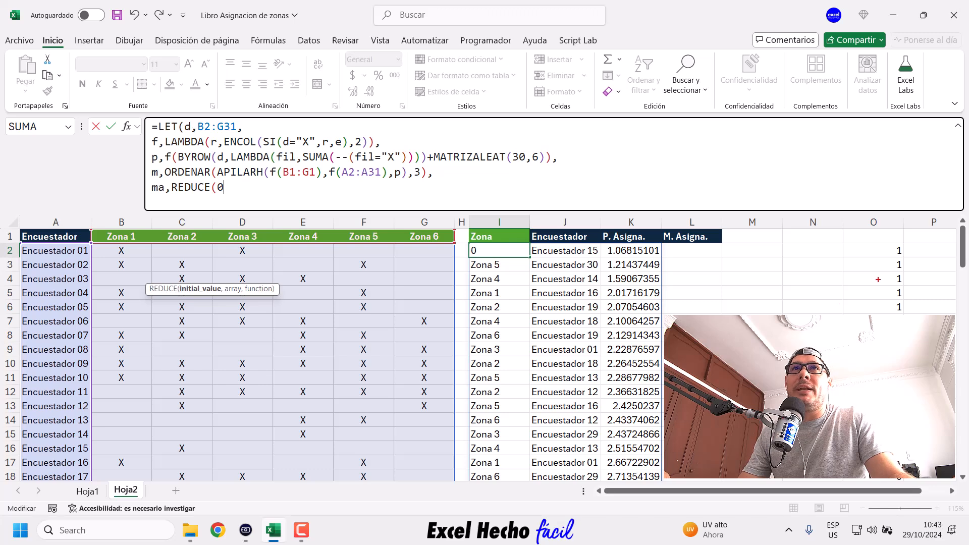
{"action": "left_click_drag", "start_coordinate": [889, 251], "coordinate": [837, 250]}
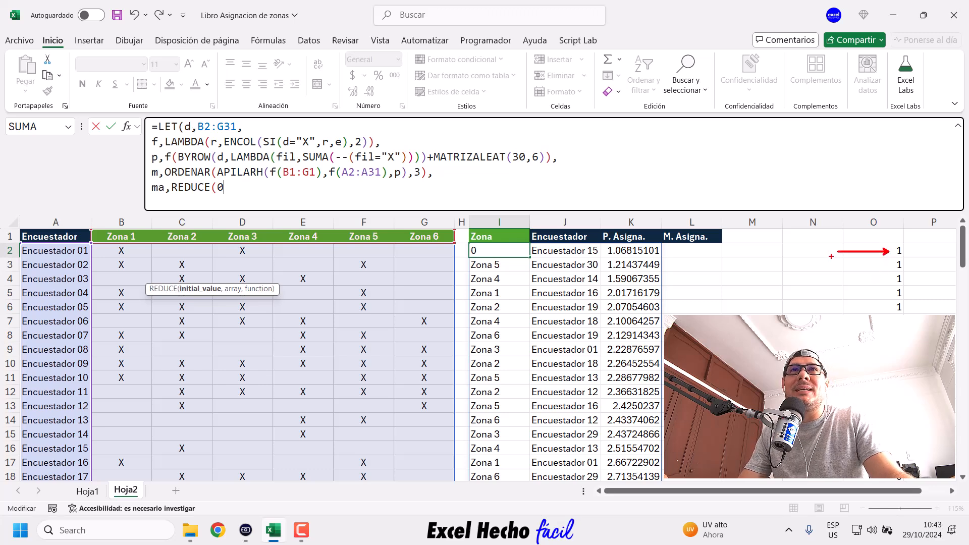
{"action": "left_click_drag", "start_coordinate": [494, 250], "coordinate": [689, 251]}
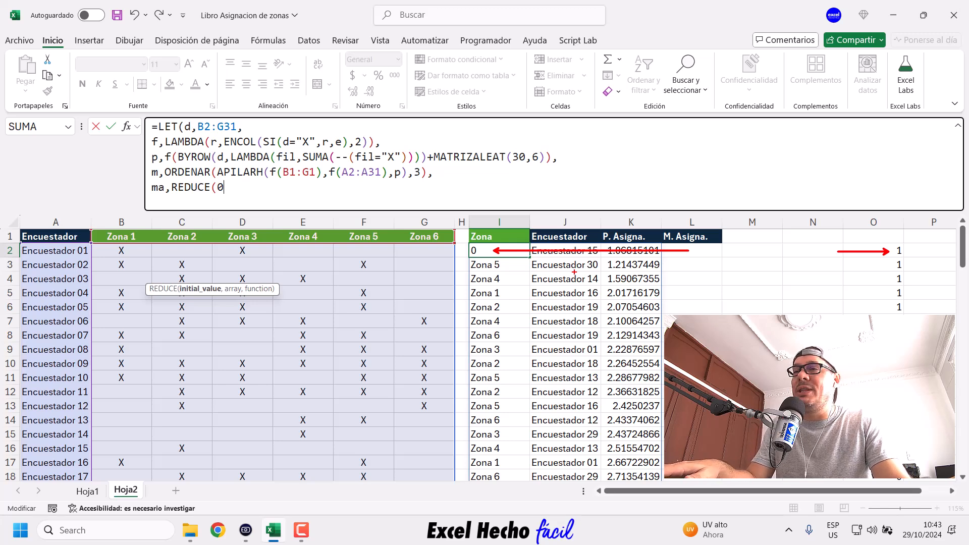
{"action": "key", "text": "ctrl+z"}
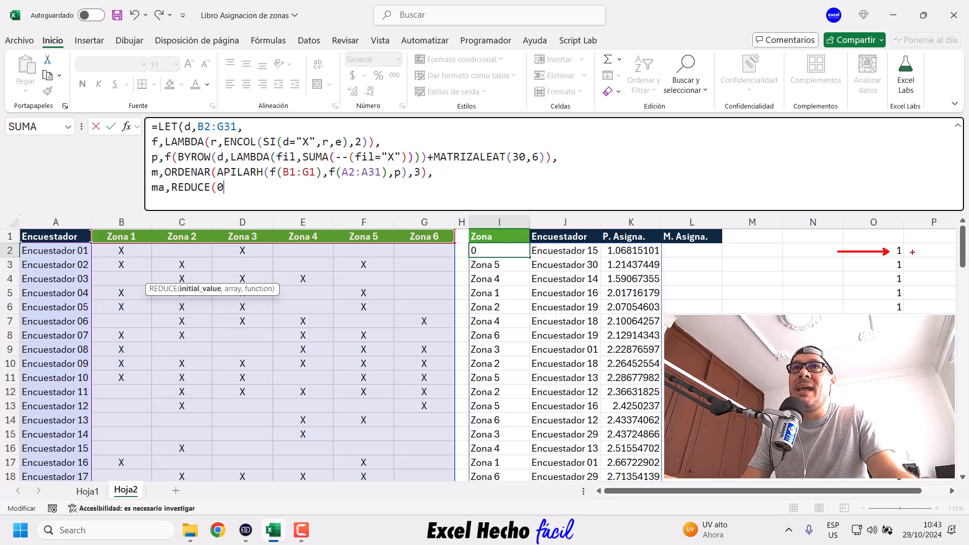
{"action": "left_click_drag", "start_coordinate": [909, 251], "coordinate": [934, 252]}
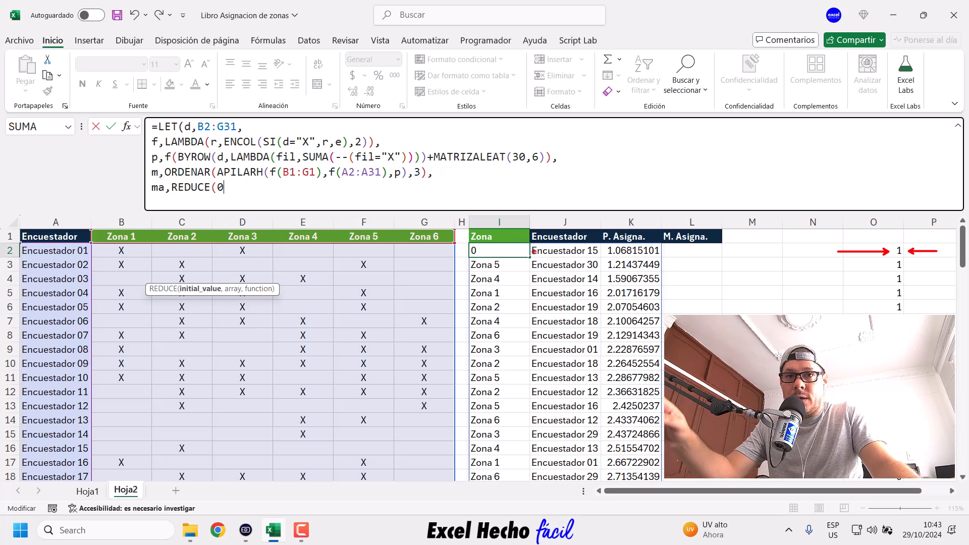
{"action": "mouse_move", "coordinate": [509, 251]}
{"action": "left_mouse_down"}
{"action": "mouse_move", "coordinate": [531, 209]}
{"action": "mouse_move", "coordinate": [510, 193]}
{"action": "mouse_move", "coordinate": [512, 203]}
{"action": "mouse_move", "coordinate": [531, 194]}
{"action": "left_mouse_up"}
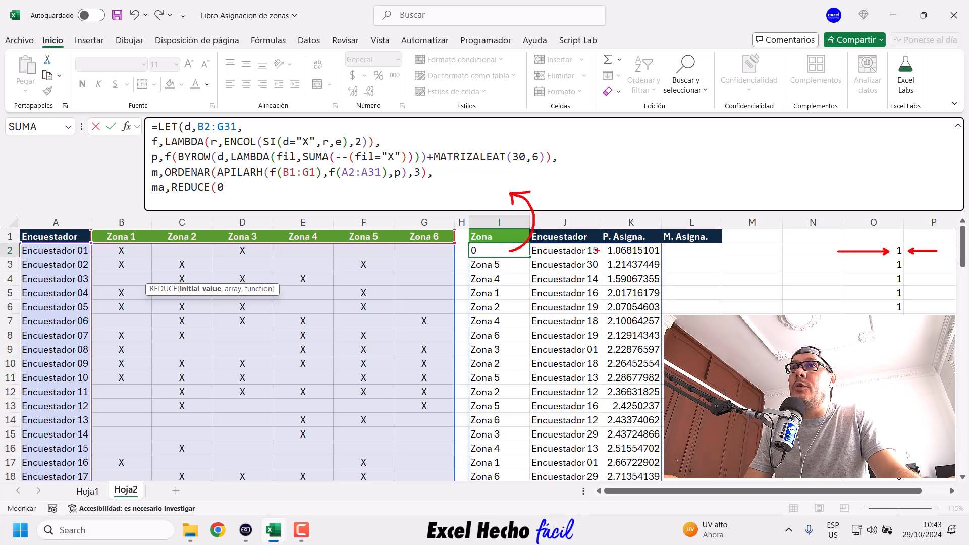
{"action": "mouse_move", "coordinate": [601, 250]}
{"action": "left_mouse_down"}
{"action": "mouse_move", "coordinate": [617, 207]}
{"action": "mouse_move", "coordinate": [569, 177]}
{"action": "mouse_move", "coordinate": [585, 173]}
{"action": "left_mouse_up"}
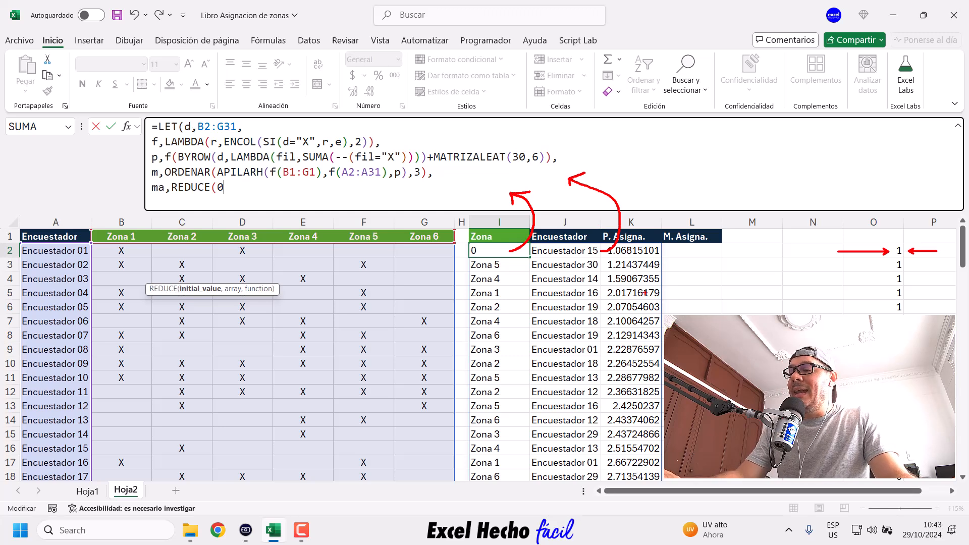
{"action": "key", "text": "Escape"}
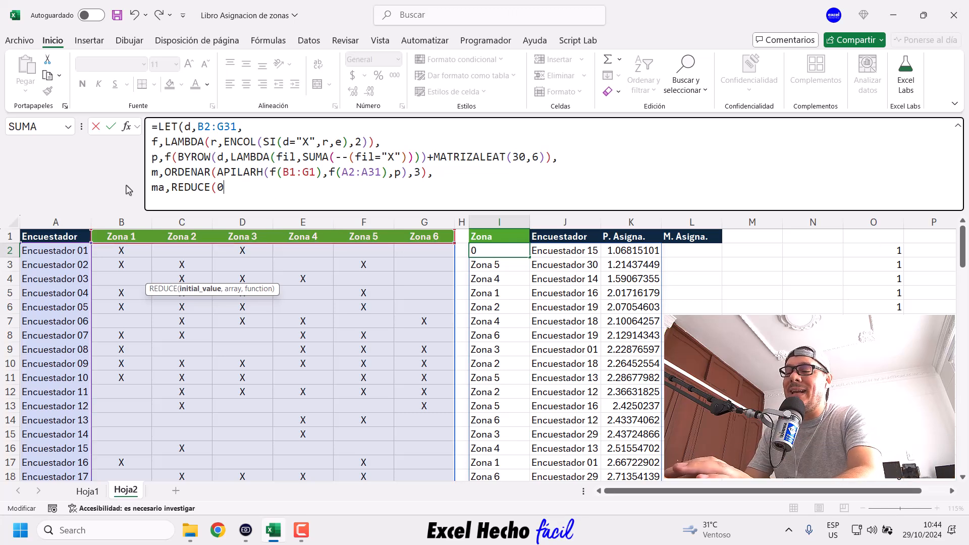
Begin REDUCE's array argument with the SECUENCIA function, keeping the function hint clear of the data
{"action": "type", "text": ","}
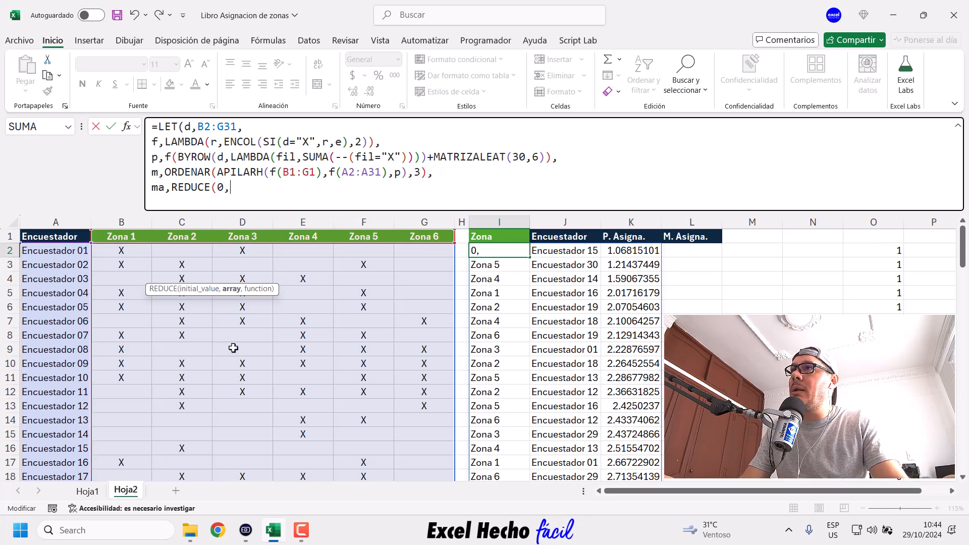
{"action": "left_click_drag", "start_coordinate": [263, 287], "coordinate": [259, 223]}
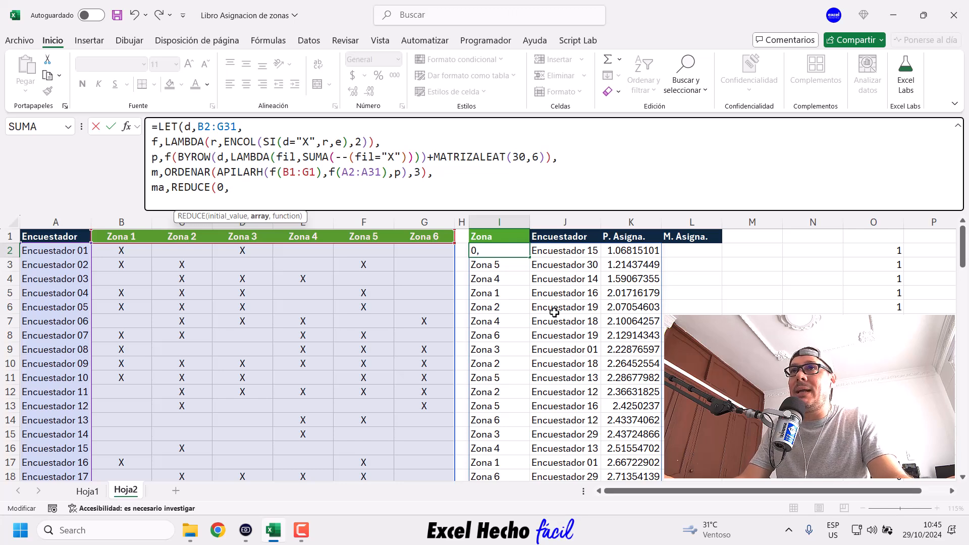
{"action": "left_click_drag", "start_coordinate": [158, 174], "coordinate": [145, 176]}
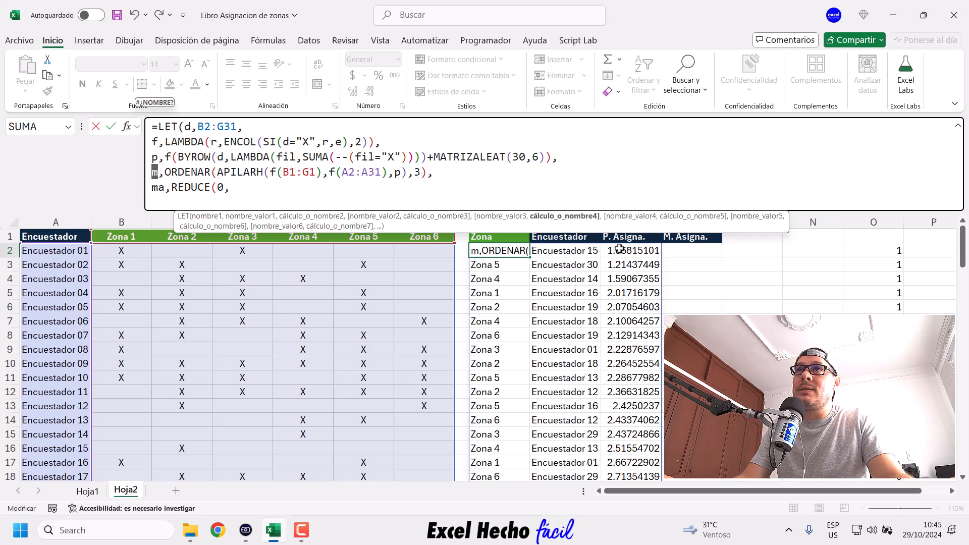
{"action": "left_click", "coordinate": [249, 191]}
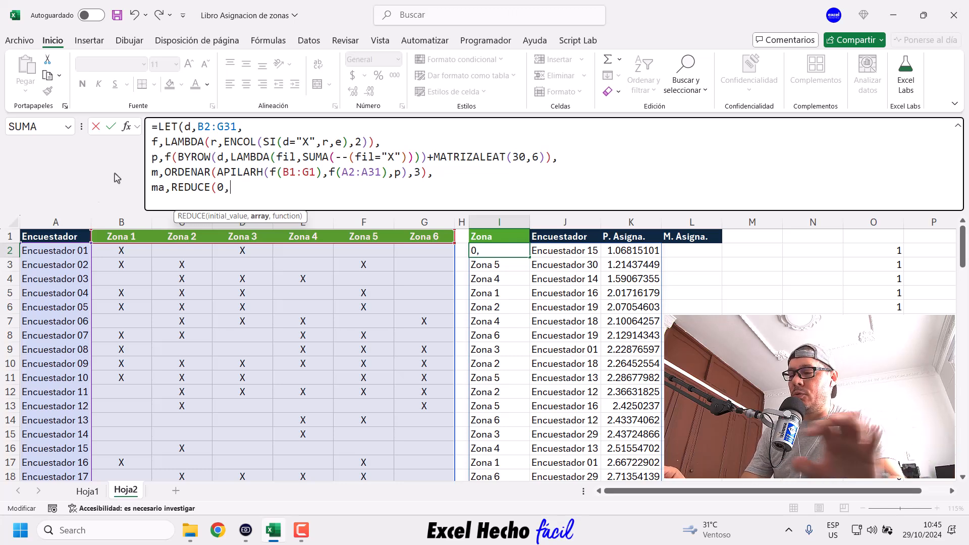
{"action": "type", "text": "secu"}
{"action": "key", "text": "Tab"}
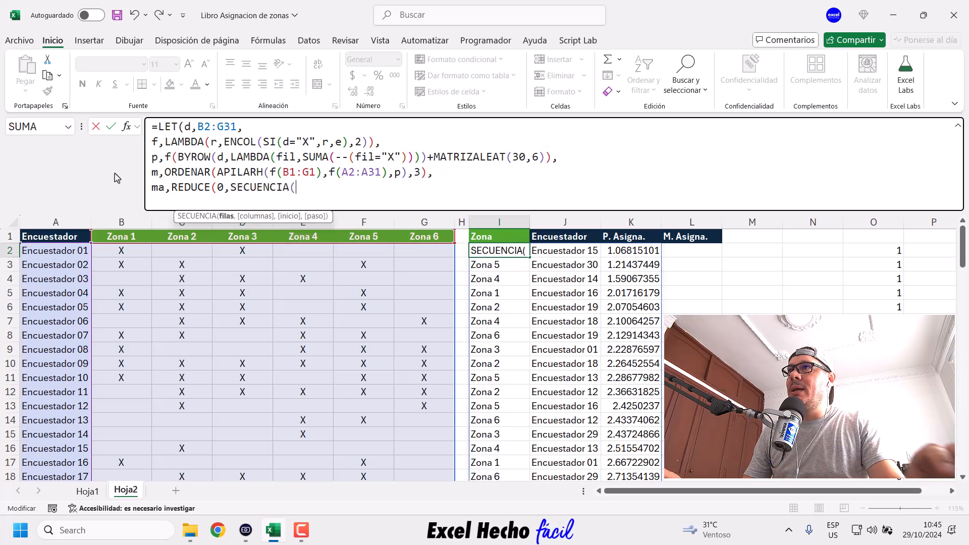
{"action": "left_click", "coordinate": [229, 194]}
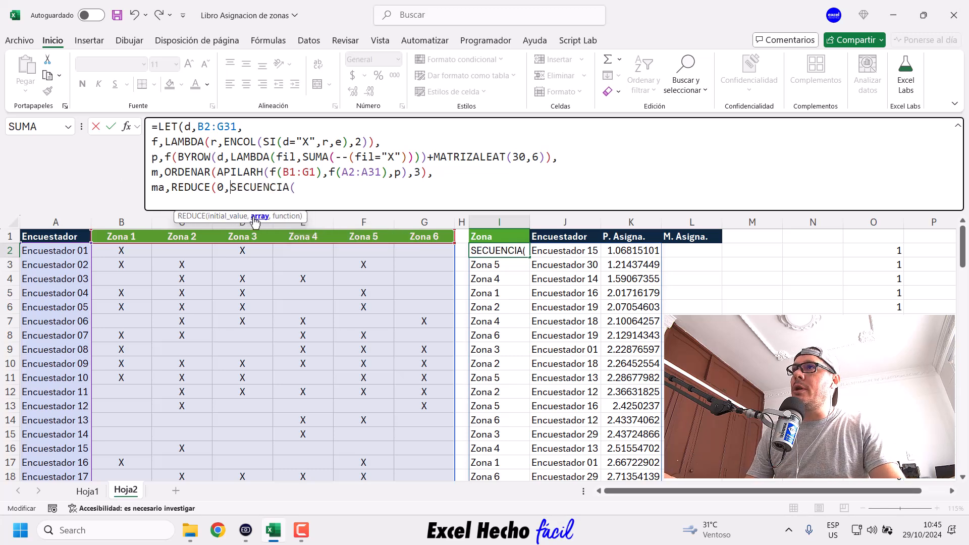
{"action": "left_click", "coordinate": [256, 218]}
{"action": "left_click", "coordinate": [301, 188]}
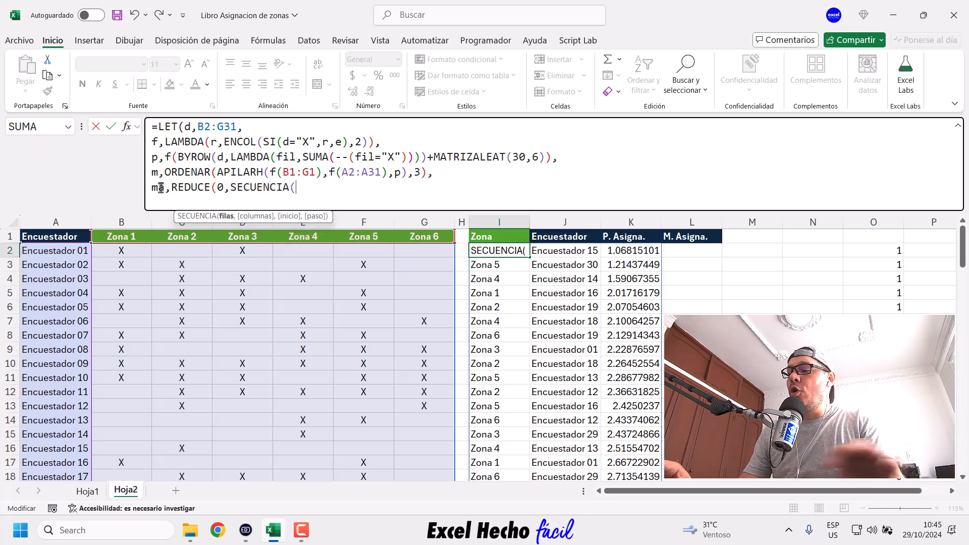
Use FILAS(m) as the row count of SECUENCIA and close both functions, reviewing the ORDENAR expression that defines m
{"action": "type", "text": "fil"}
{"action": "key", "text": "Tab"}
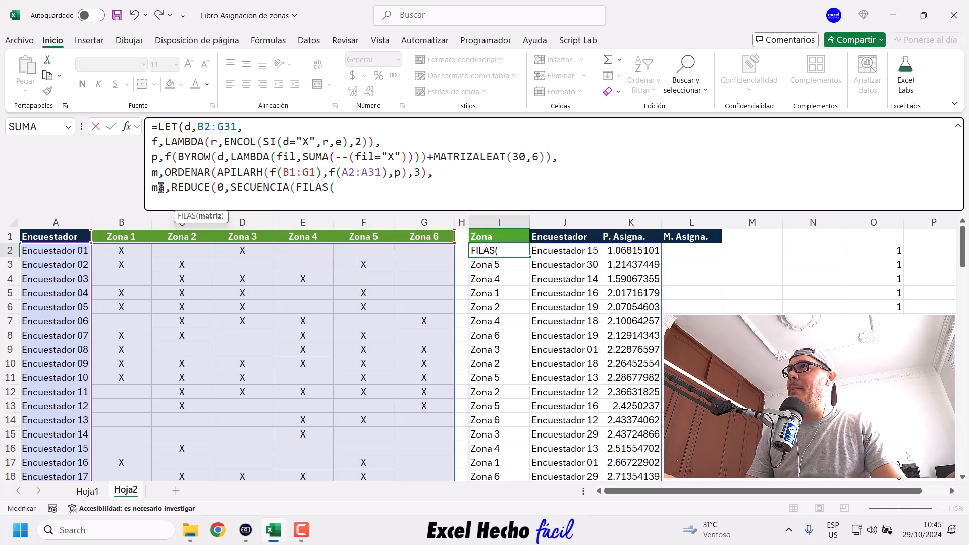
{"action": "left_click", "coordinate": [153, 174]}
{"action": "double_click", "coordinate": [154, 173]}
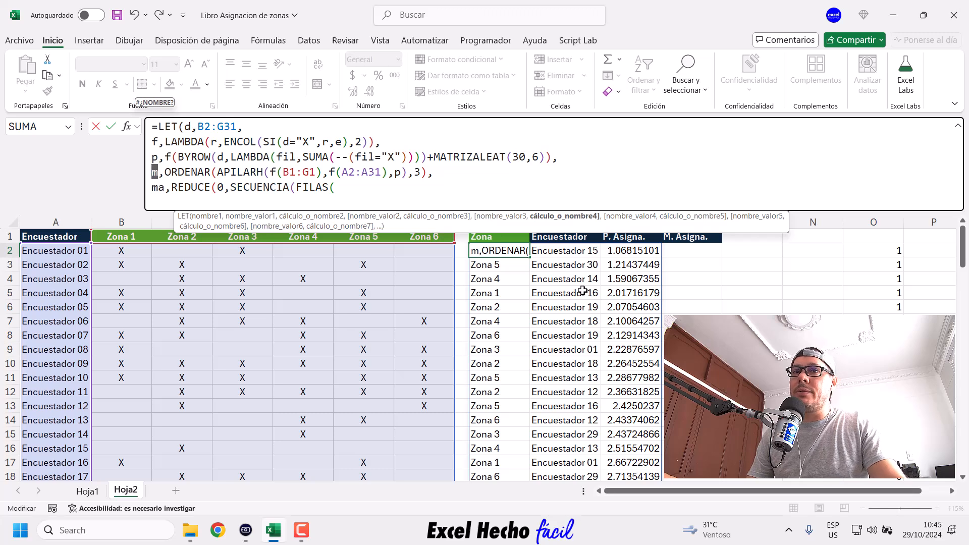
{"action": "left_click", "coordinate": [353, 191]}
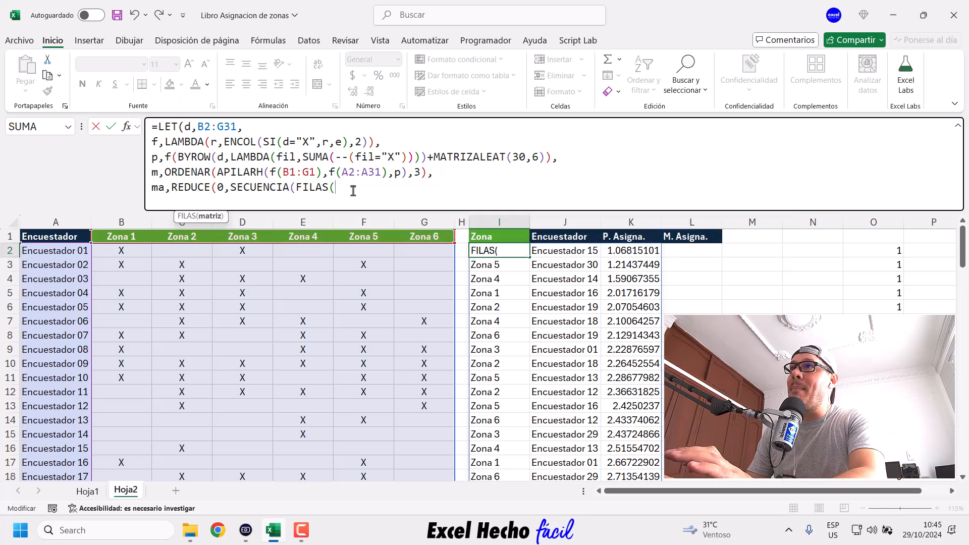
{"action": "type", "text": "m"}
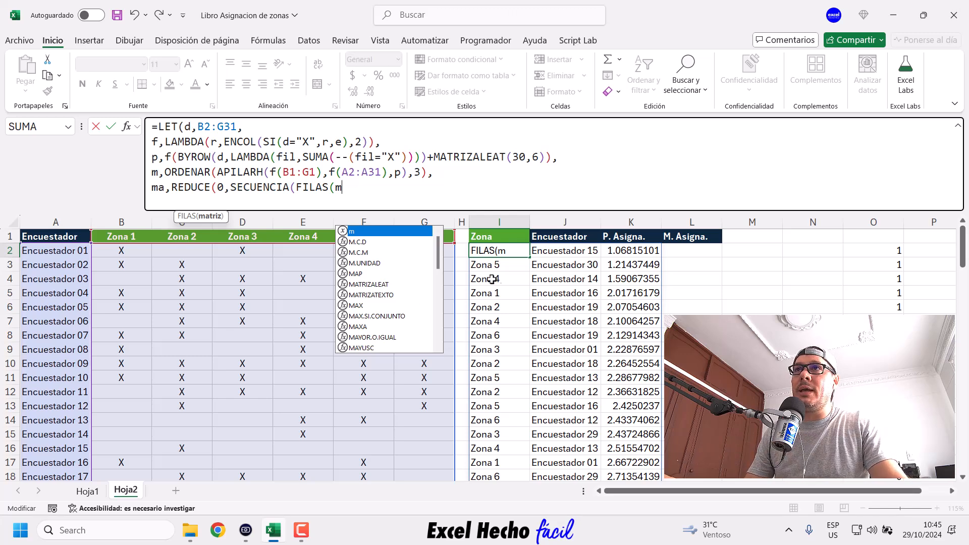
{"action": "left_click_drag", "start_coordinate": [165, 173], "coordinate": [283, 172]}
{"action": "left_click_drag", "start_coordinate": [433, 177], "coordinate": [444, 178]}
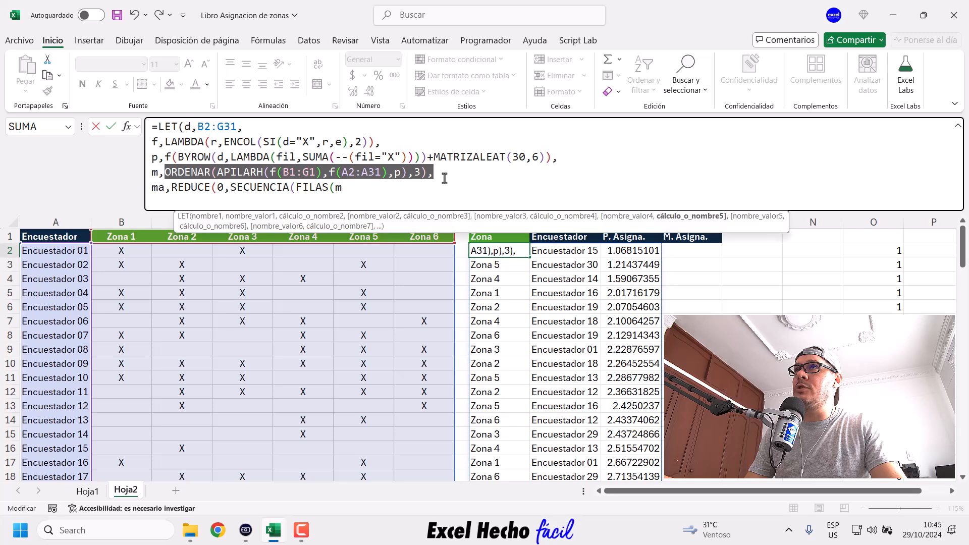
{"action": "left_click", "coordinate": [272, 171]}
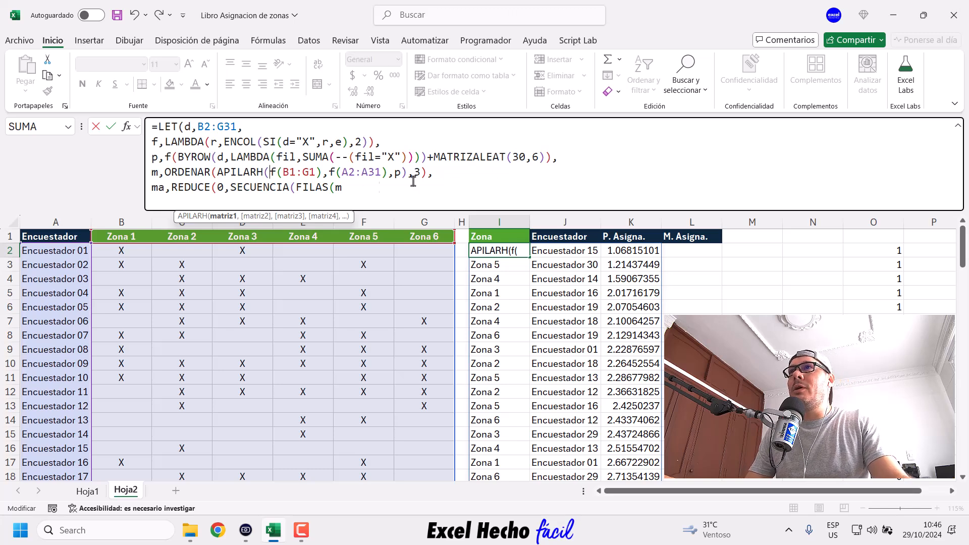
{"action": "left_click", "coordinate": [364, 196]}
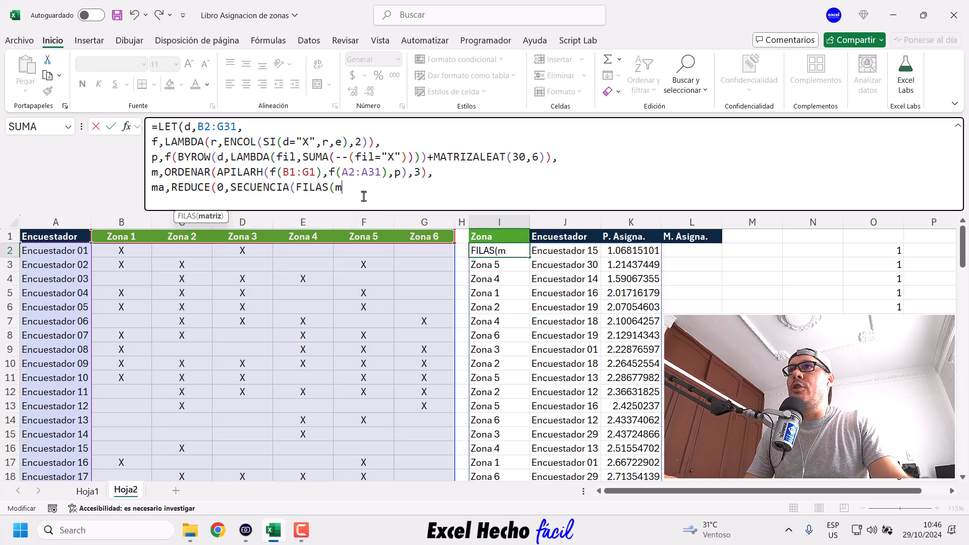
{"action": "type", "text": "))"}
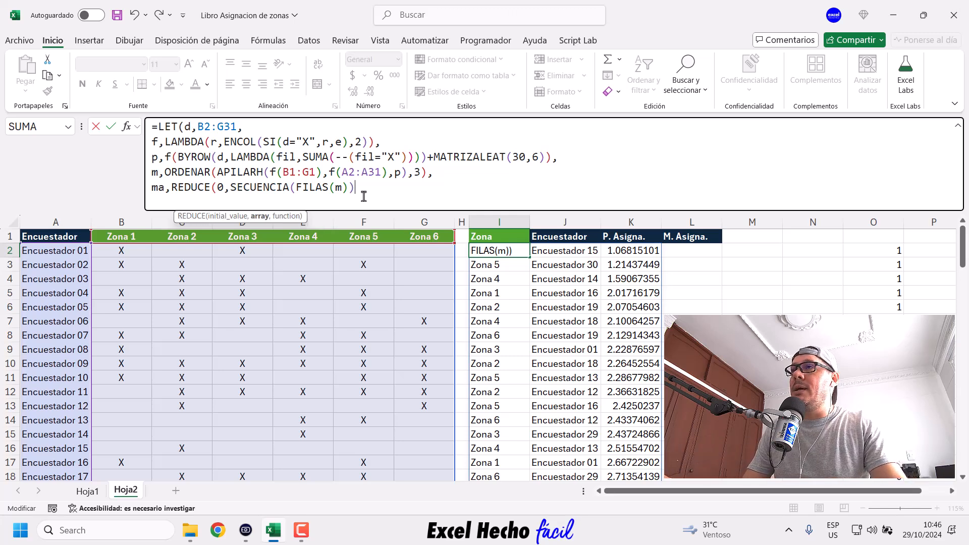
Replace FILAS(m) with 97 inside SECUENCIA and select SECUENCIA(97) to preview the array it generates
{"action": "left_click_drag", "start_coordinate": [350, 188], "coordinate": [297, 192]}
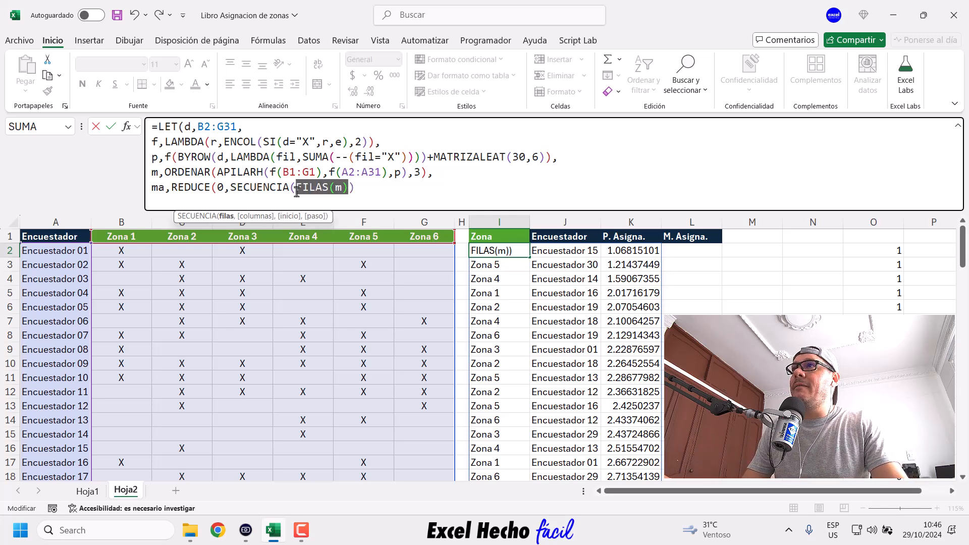
{"action": "type", "text": "97"}
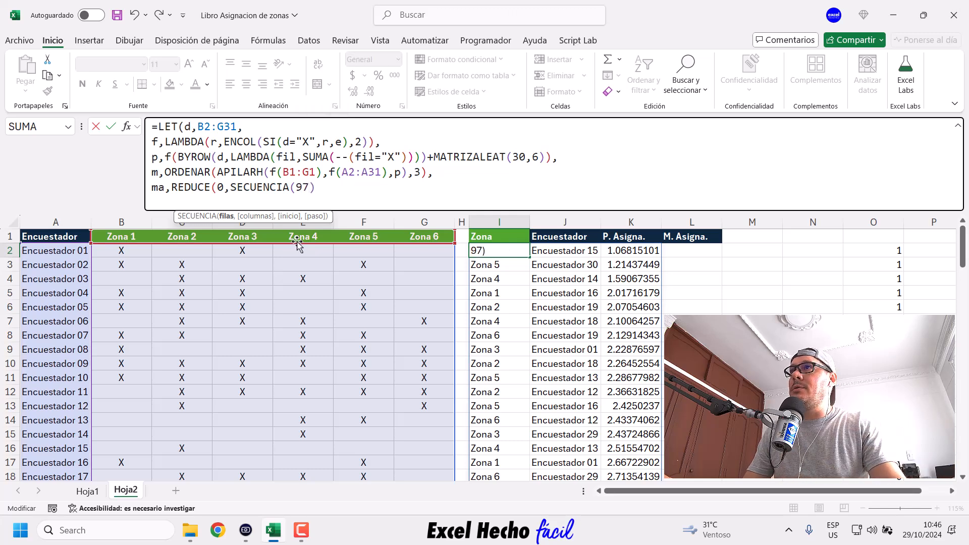
{"action": "left_click_drag", "start_coordinate": [231, 188], "coordinate": [316, 189]}
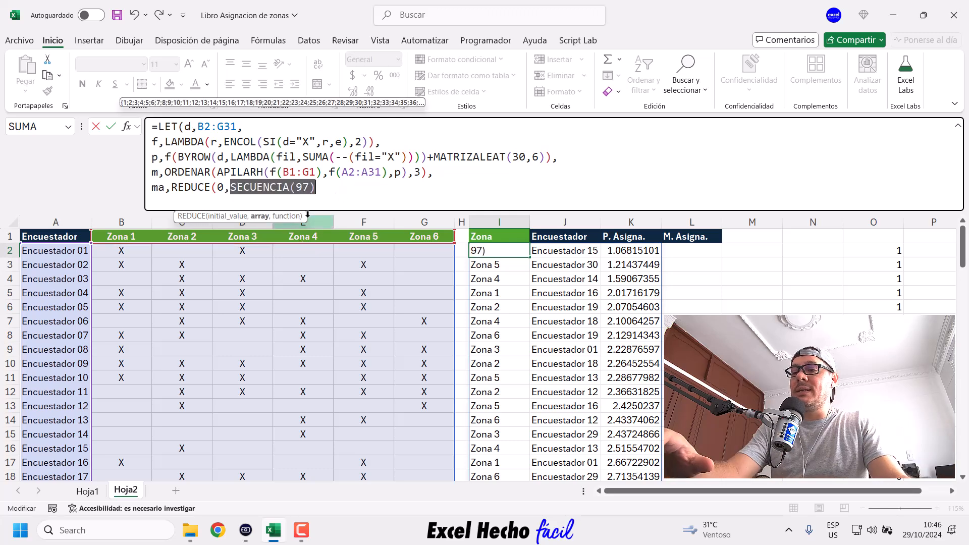
Evaluate SECUENCIA(97) inside the formula, compare its elements with the rows of the zone list, and restore the function
{"action": "key", "text": "F9"}
{"action": "double_click", "coordinate": [495, 202]}
{"action": "scroll", "coordinate": [562, 351], "scroll_direction": "down", "scroll_amount": 3}
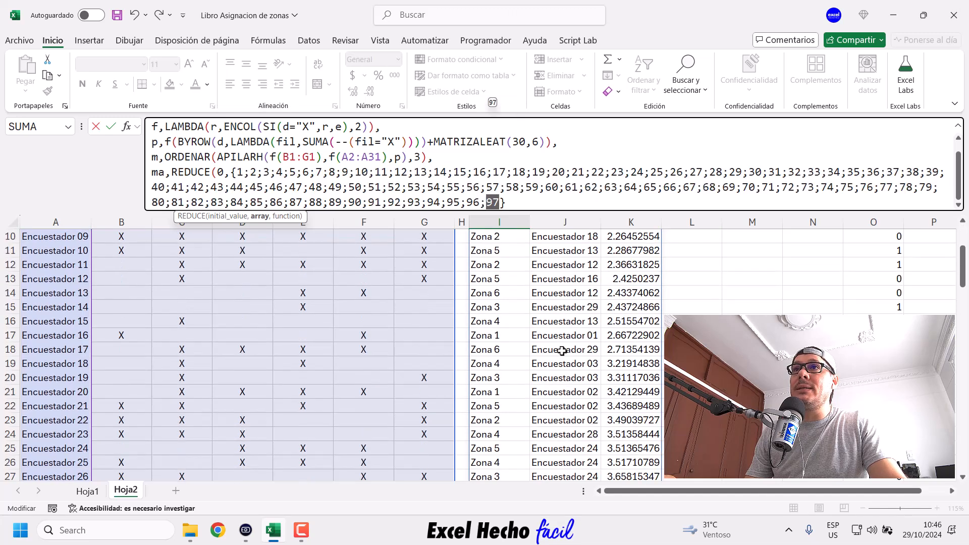
{"action": "scroll", "coordinate": [562, 350], "scroll_direction": "down", "scroll_amount": 12}
{"action": "scroll", "coordinate": [562, 350], "scroll_direction": "down", "scroll_amount": 13}
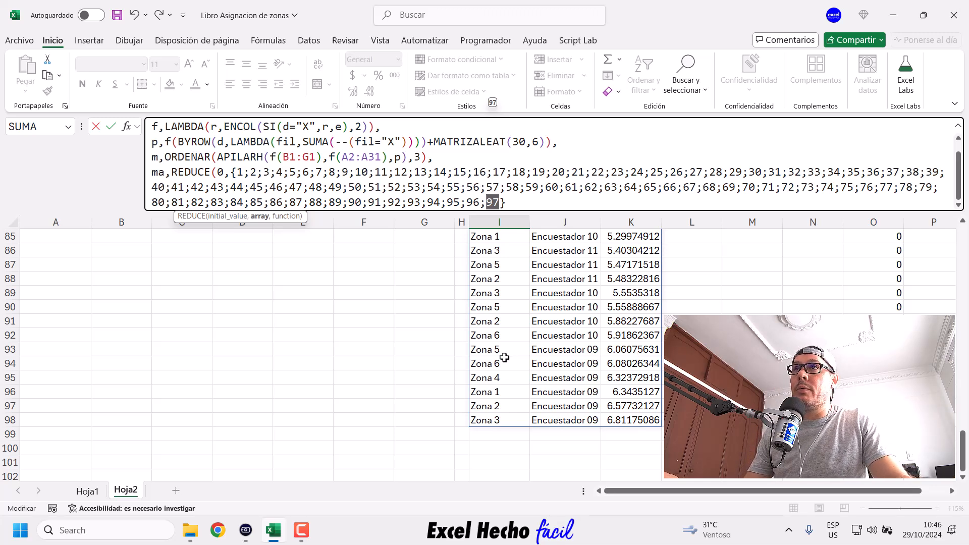
{"action": "double_click", "coordinate": [239, 173]}
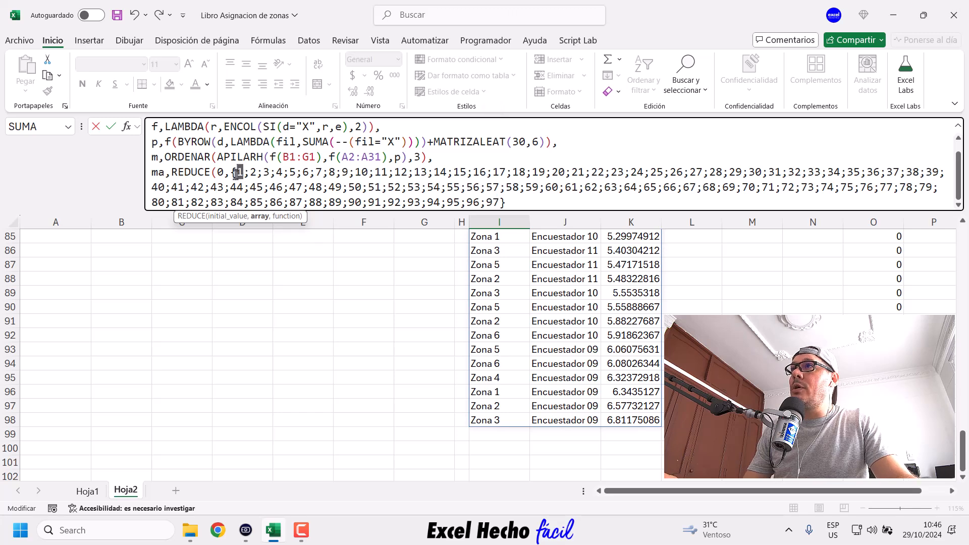
{"action": "scroll", "coordinate": [542, 344], "scroll_direction": "up", "scroll_amount": 20}
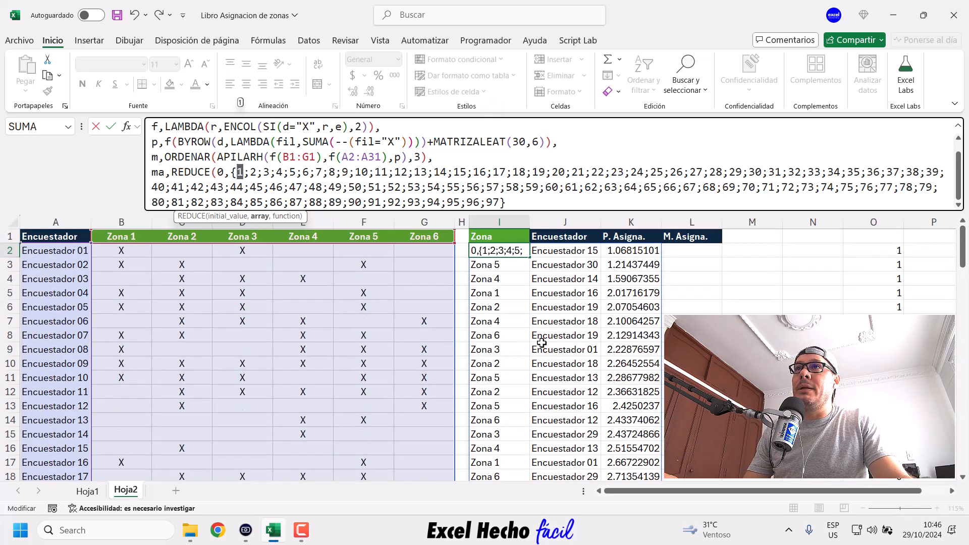
{"action": "double_click", "coordinate": [254, 173]}
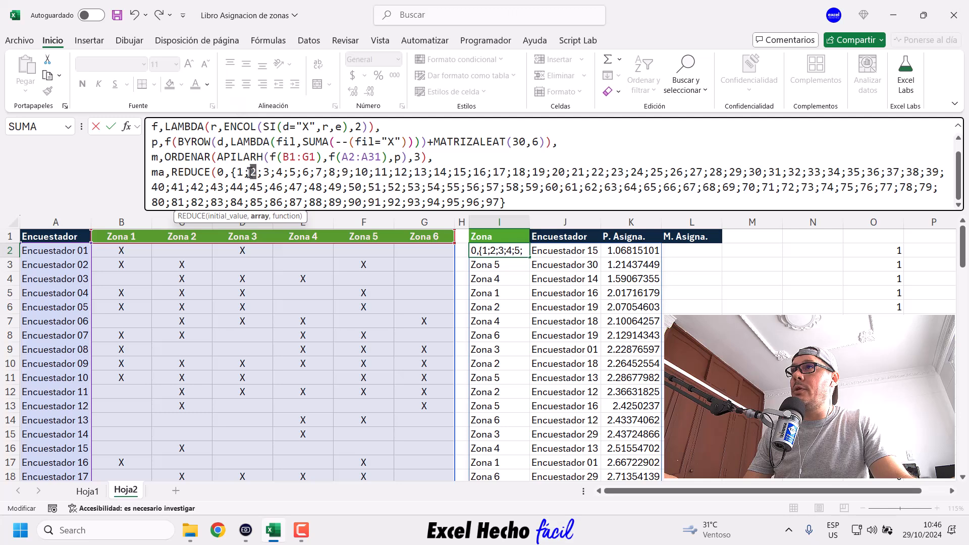
{"action": "double_click", "coordinate": [267, 172]}
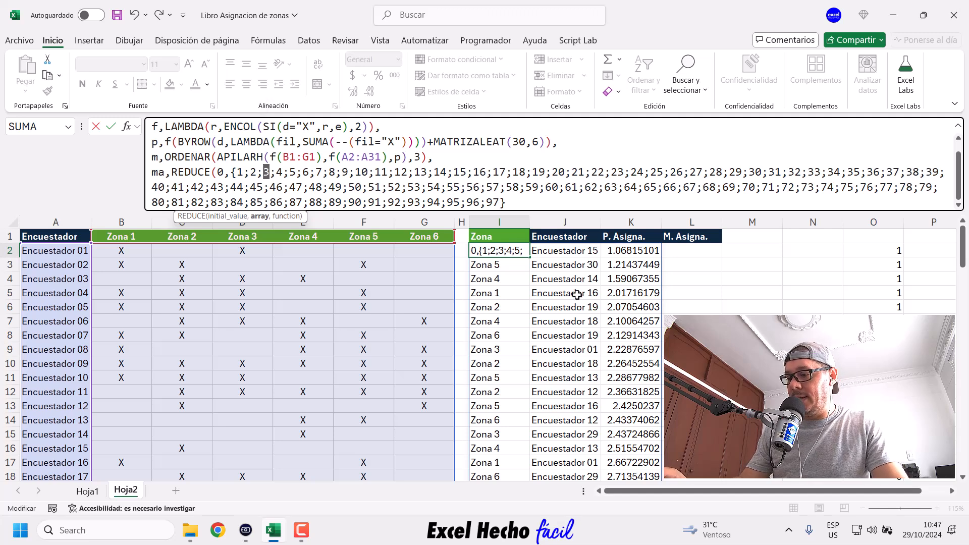
{"action": "key", "text": "ctrl+z"}
{"action": "left_click", "coordinate": [328, 173]}
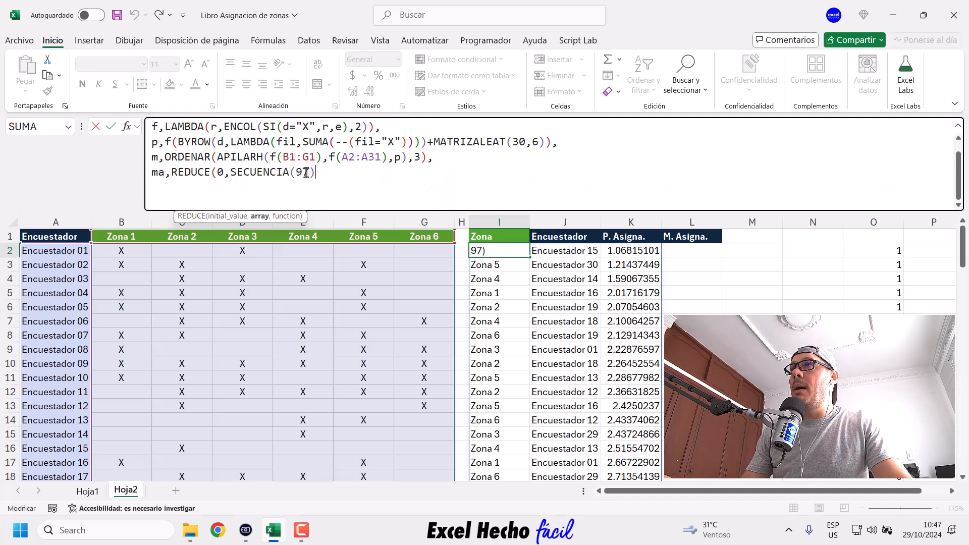
Replace 97 with FILAS(m) as the row count of SECUENCIA, checking the name m in its ORDENAR line
{"action": "double_click", "coordinate": [309, 171]}
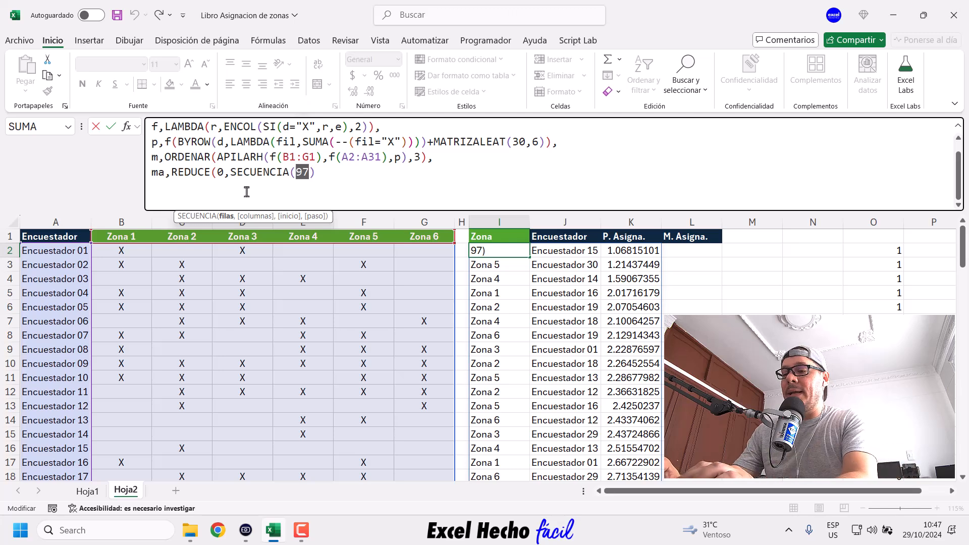
{"action": "type", "text": "filas"}
{"action": "key", "text": "Tab"}
{"action": "type", "text": ")"}
{"action": "left_click", "coordinate": [334, 195]}
{"action": "type", "text": "m"}
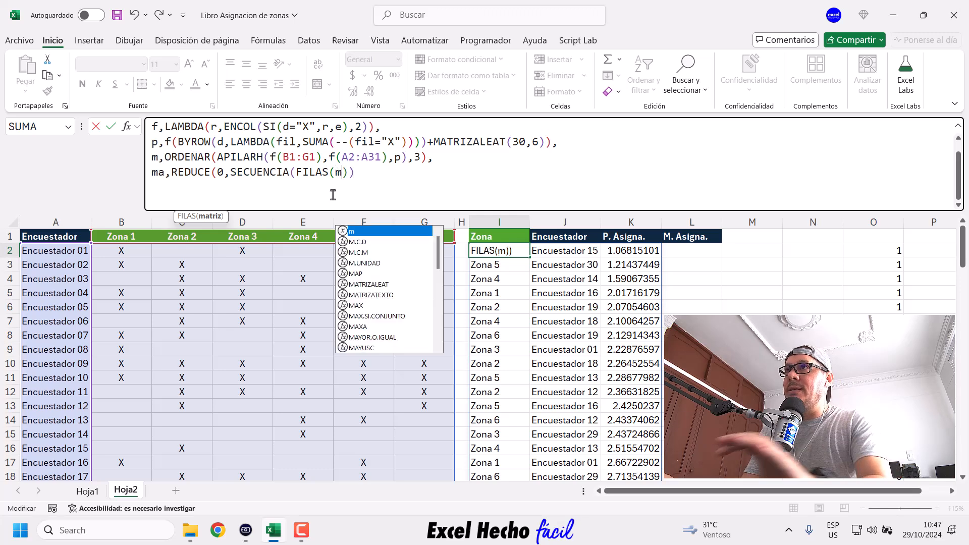
{"action": "double_click", "coordinate": [155, 157]}
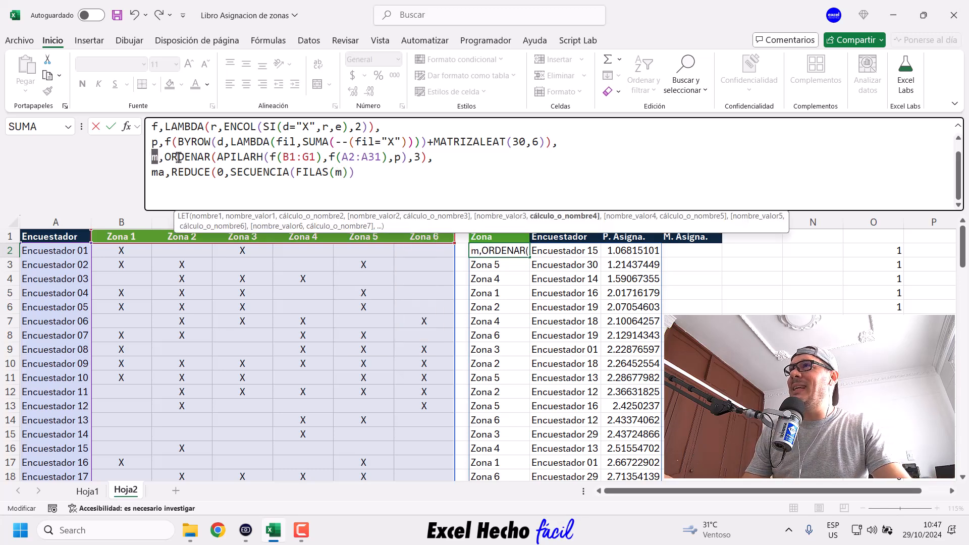
Add a LAMBDA with the parameters a and v as REDUCE's function argument, after SECUENCIA(FILAS(m))
{"action": "left_click", "coordinate": [372, 176]}
{"action": "left_click_drag", "start_coordinate": [233, 171], "coordinate": [355, 172]}
{"action": "left_click", "coordinate": [361, 173]}
{"action": "type", "text": ",lam"}
{"action": "key", "text": "Tab"}
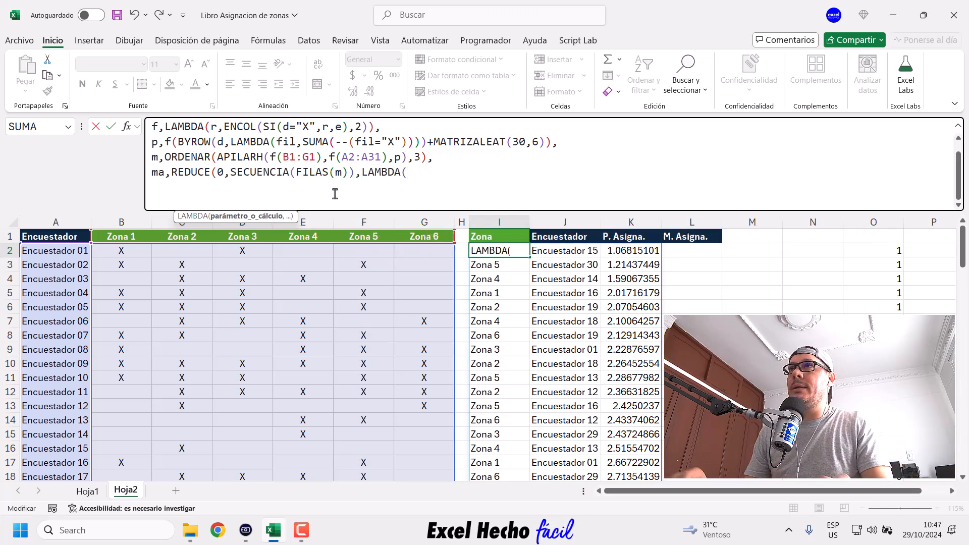
{"action": "type", "text": "a,v,"}
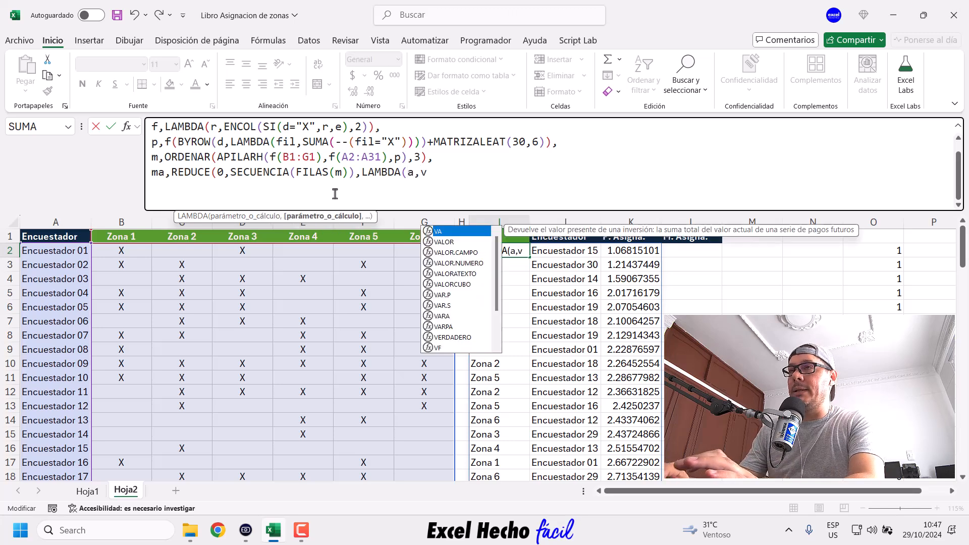
Trace with temporary on-screen marks how REDUCE's initial value maps to a and the SECUENCIA array maps to v
{"action": "double_click", "coordinate": [410, 174]}
{"action": "left_click", "coordinate": [441, 176]}
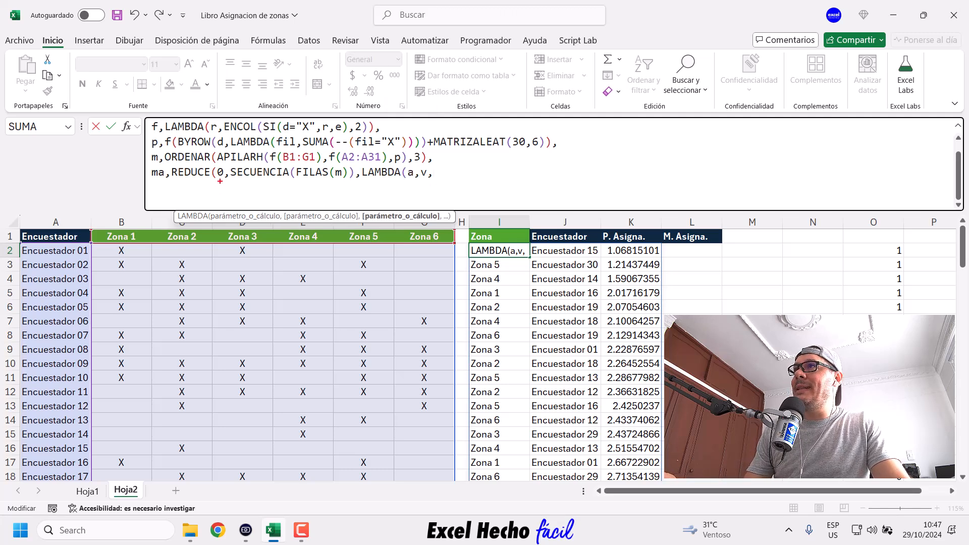
{"action": "mouse_move", "coordinate": [243, 198]}
{"action": "left_mouse_down"}
{"action": "mouse_move", "coordinate": [355, 208]}
{"action": "mouse_move", "coordinate": [404, 191]}
{"action": "left_mouse_up"}
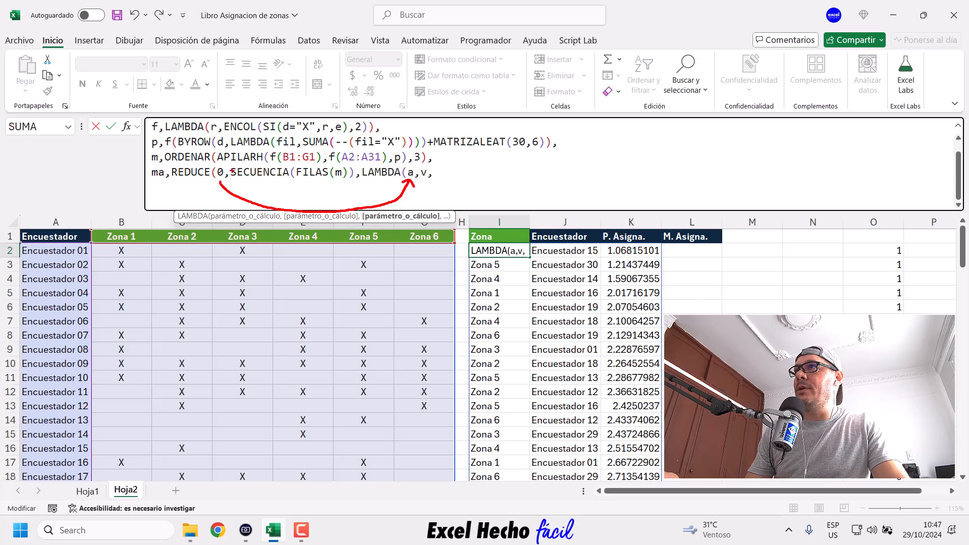
{"action": "left_click_drag", "start_coordinate": [230, 164], "coordinate": [354, 179]}
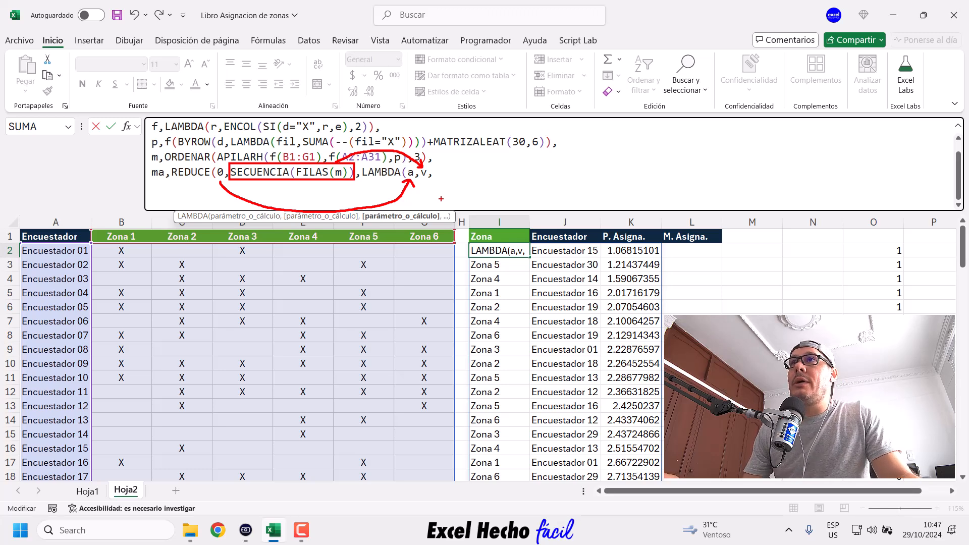
{"action": "key", "text": "Escape"}
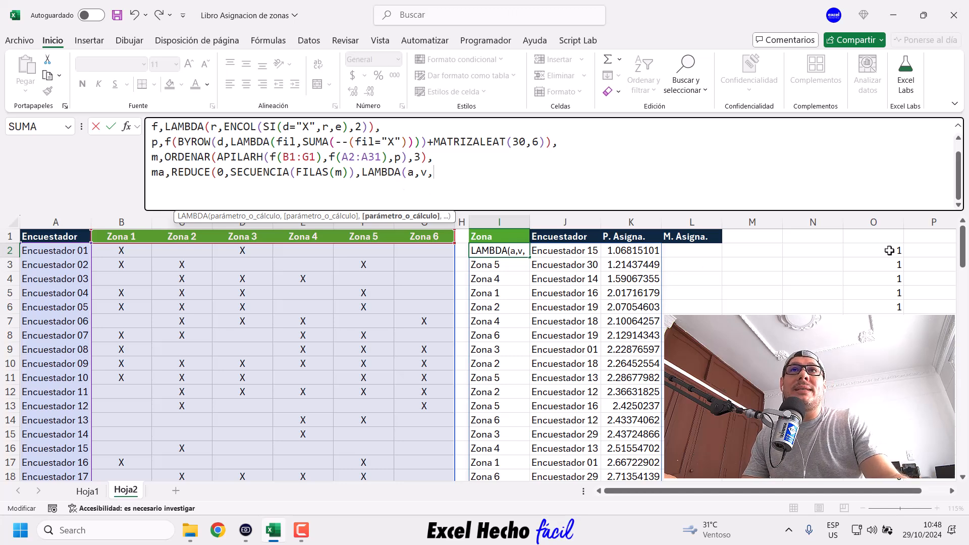
Start the LAMBDA's calculation with an SI function that returns 1 when v=1, reviewing the parameters a and v
{"action": "type", "text": "SI("}
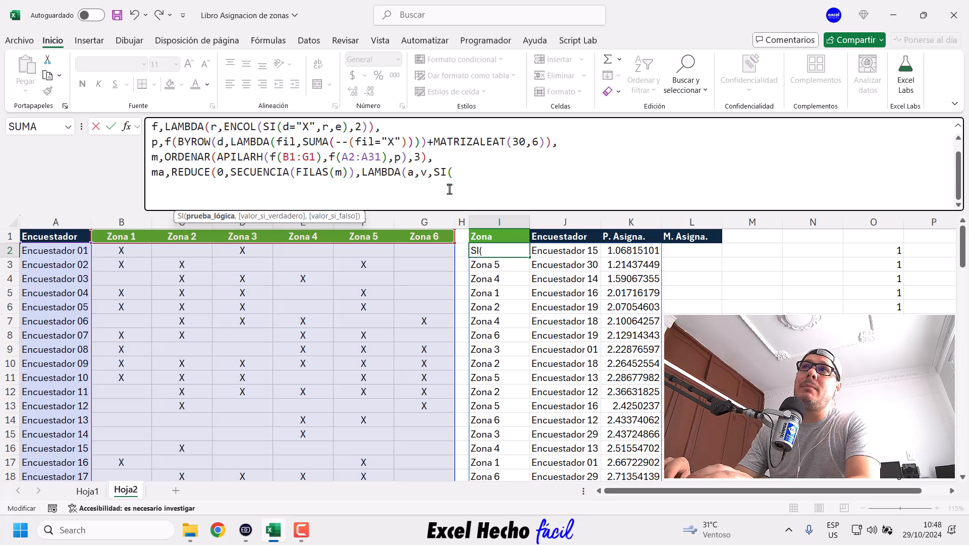
{"action": "type", "text": "v=1,1"}
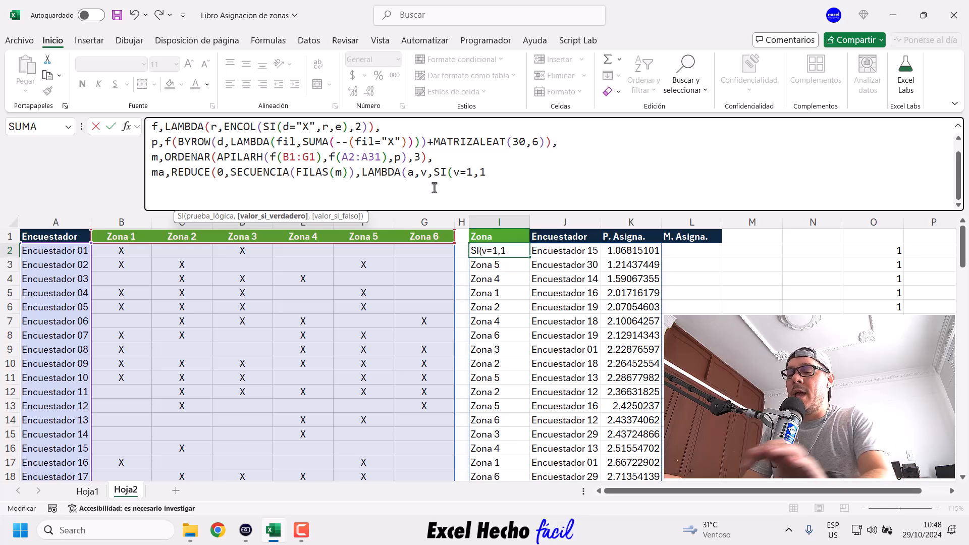
{"action": "type", "text": ","}
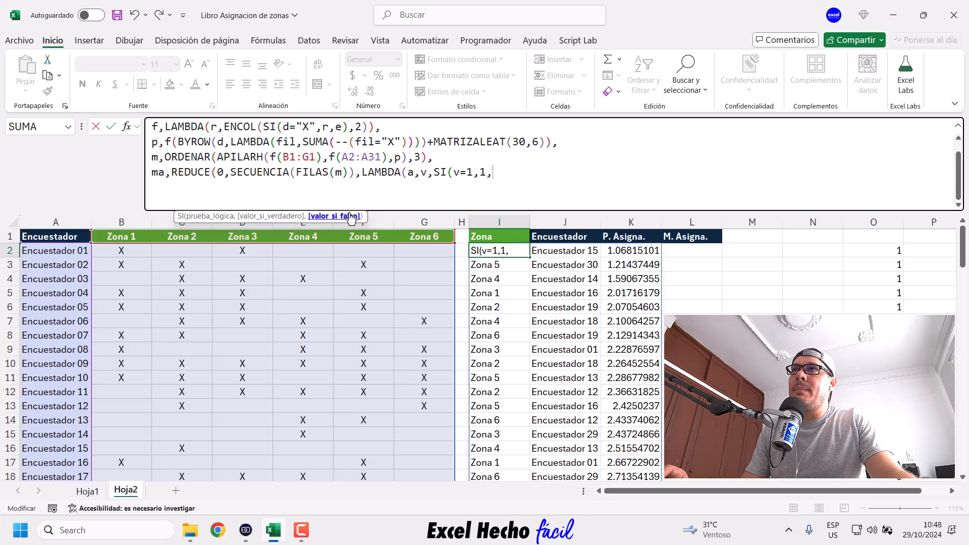
{"action": "double_click", "coordinate": [410, 172]}
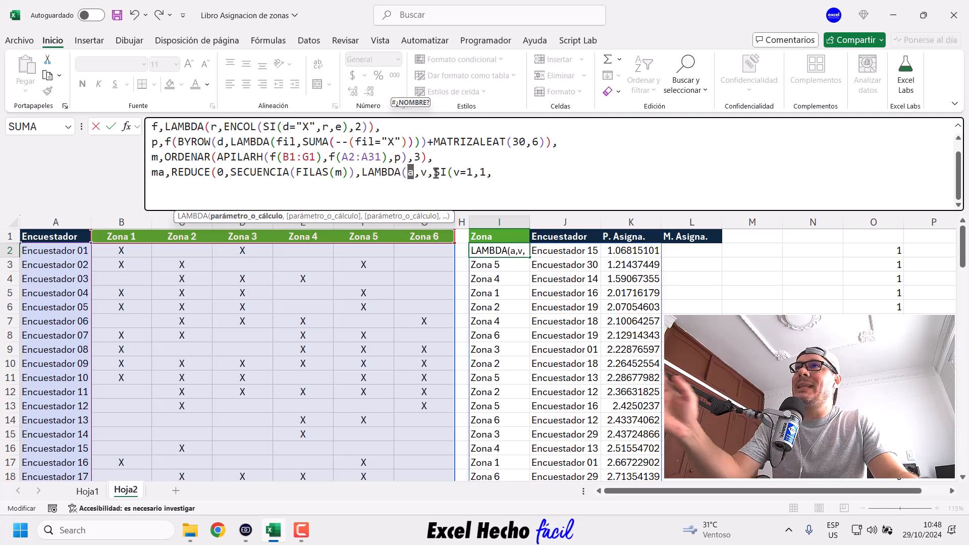
{"action": "double_click", "coordinate": [425, 173]}
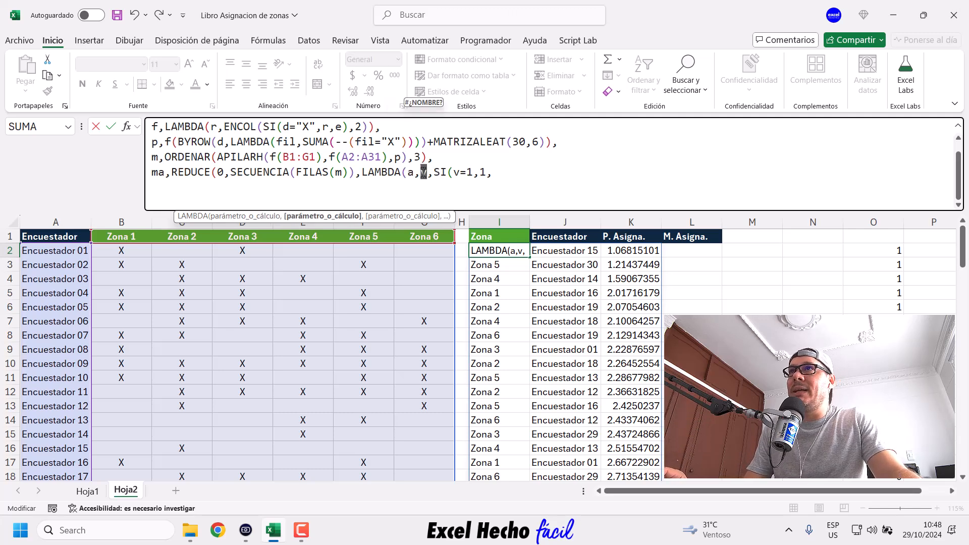
Begin SI's false value with the APILARV function, using a as its first array
{"action": "left_click", "coordinate": [499, 173]}
{"action": "type", "text": "api"}
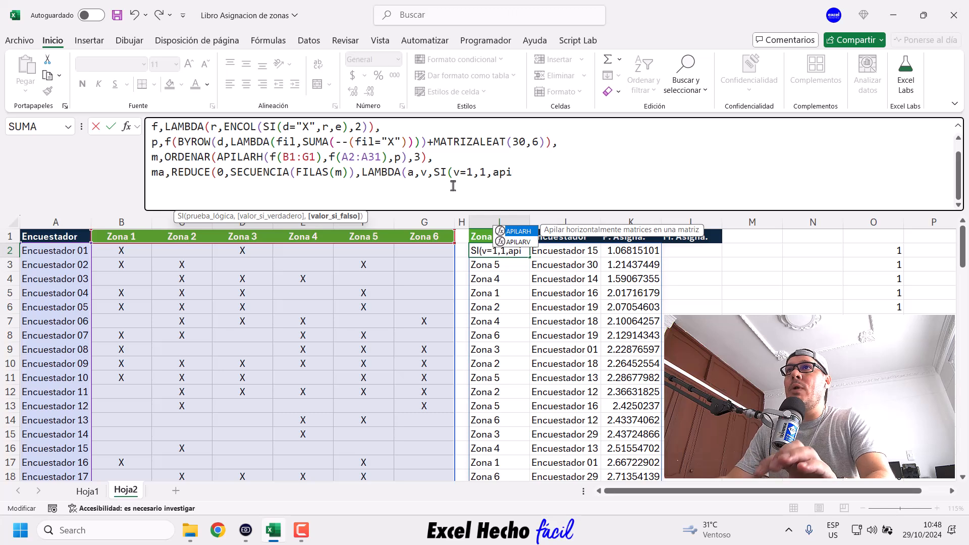
{"action": "key", "text": "Down"}
{"action": "key", "text": "Tab"}
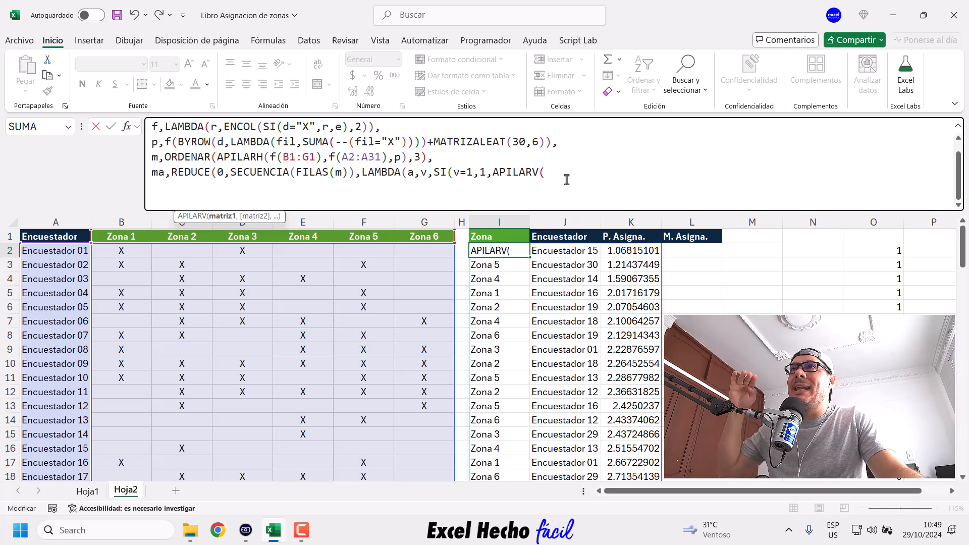
{"action": "type", "text": "a,"}
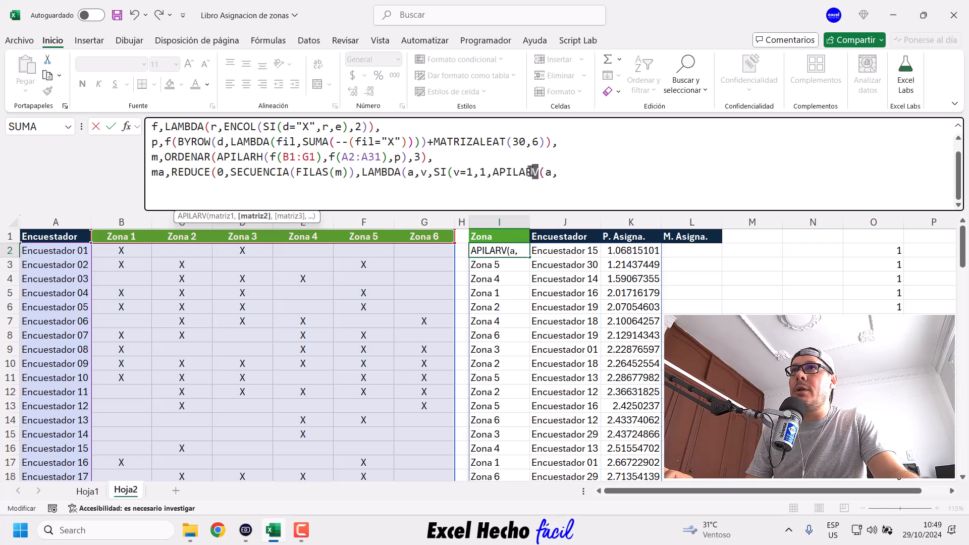
Examine how a passes from REDUCE's initial value through the v=1 test of SI into APILARV's first array
{"action": "double_click", "coordinate": [534, 174]}
{"action": "left_click", "coordinate": [559, 173]}
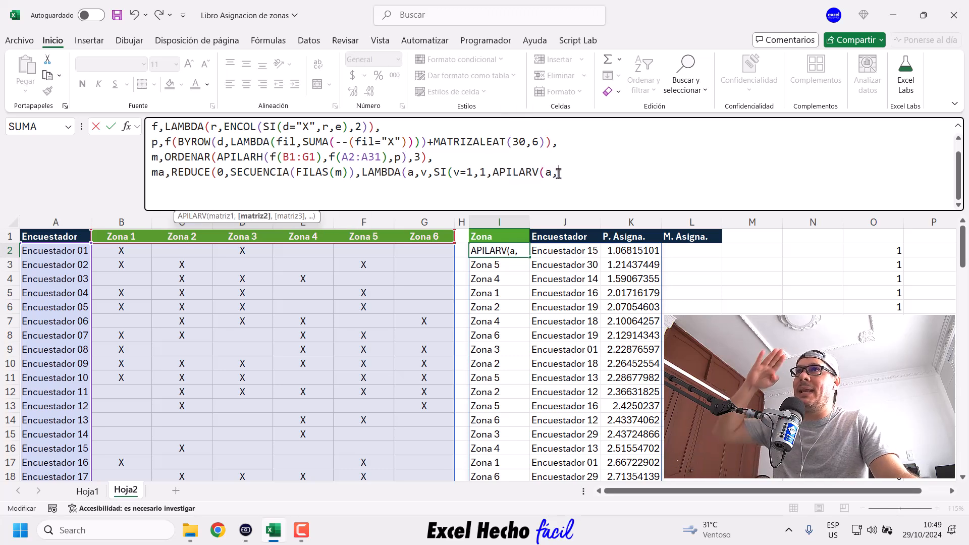
{"action": "double_click", "coordinate": [550, 172]}
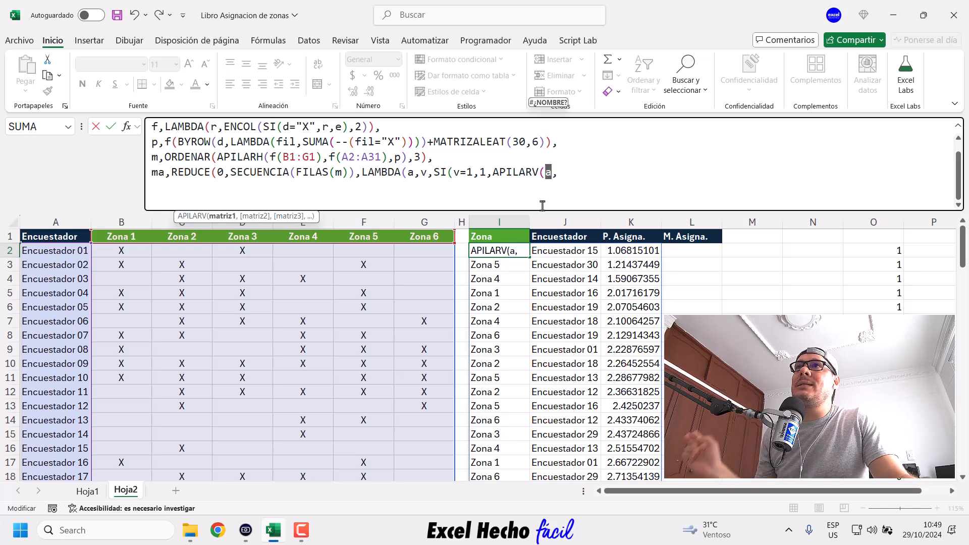
{"action": "double_click", "coordinate": [481, 172]}
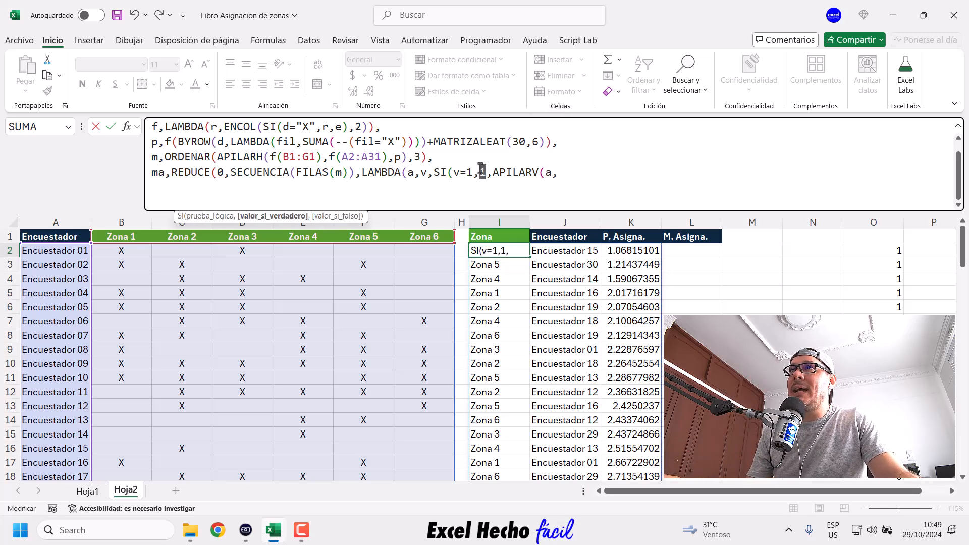
{"action": "left_click", "coordinate": [407, 172]}
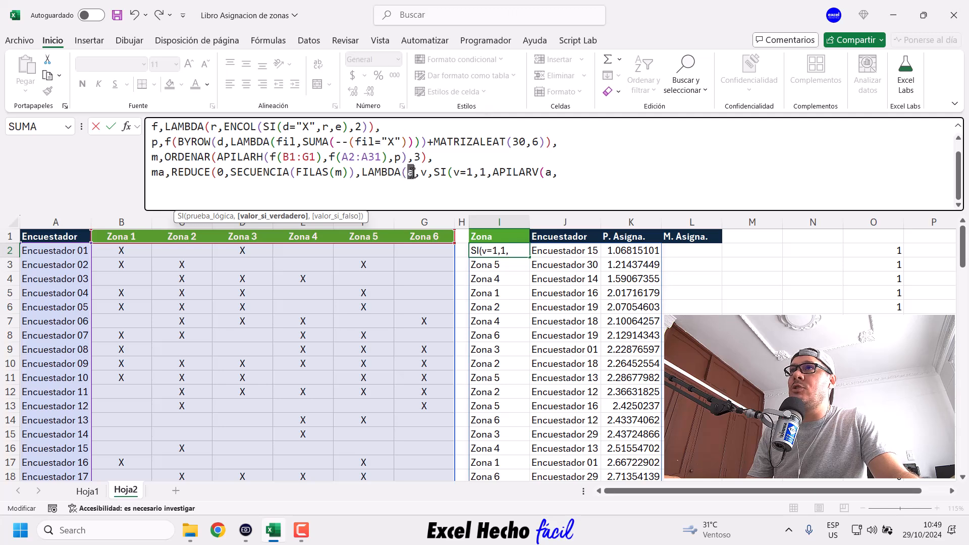
{"action": "left_click_drag", "start_coordinate": [454, 172], "coordinate": [470, 174]}
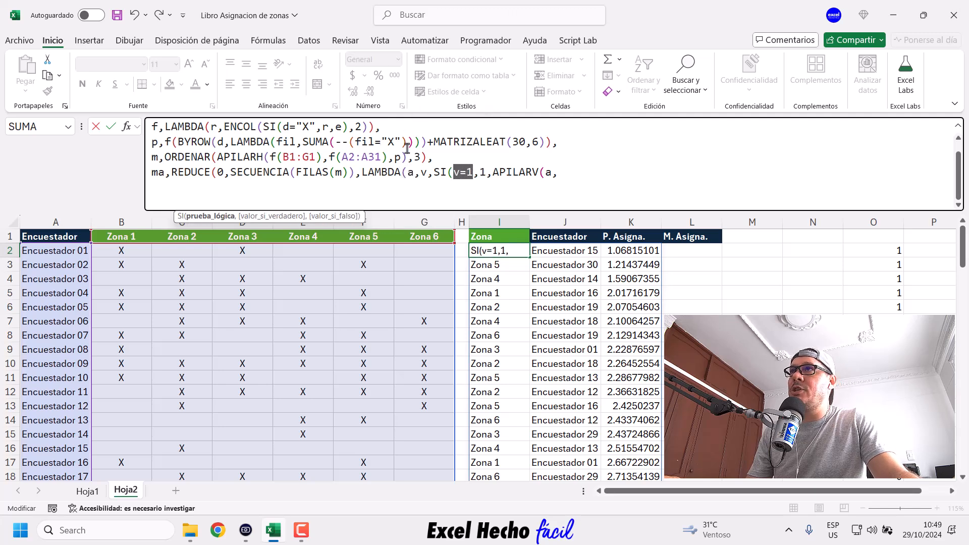
{"action": "double_click", "coordinate": [221, 173]}
{"action": "double_click", "coordinate": [410, 172]}
{"action": "double_click", "coordinate": [482, 172]}
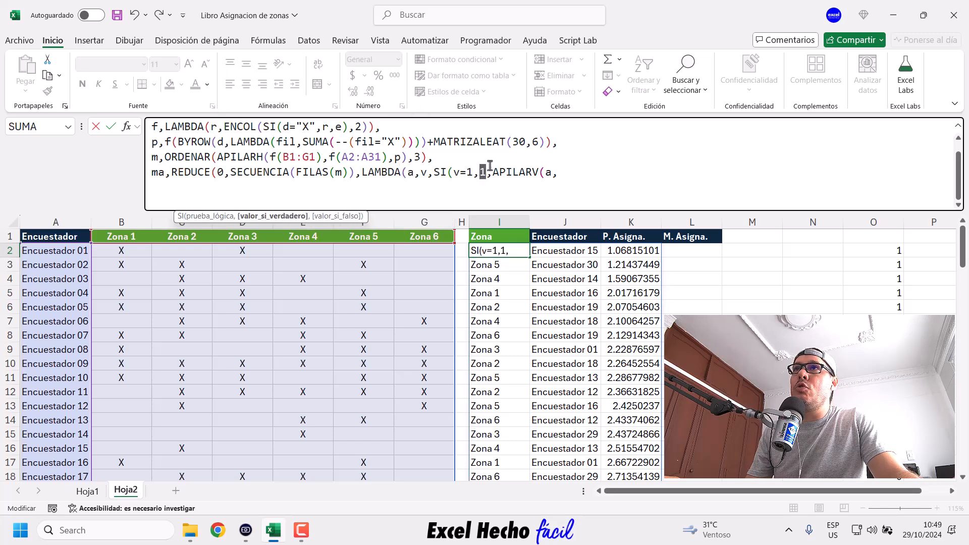
{"action": "double_click", "coordinate": [548, 173]}
{"action": "left_click", "coordinate": [560, 175]}
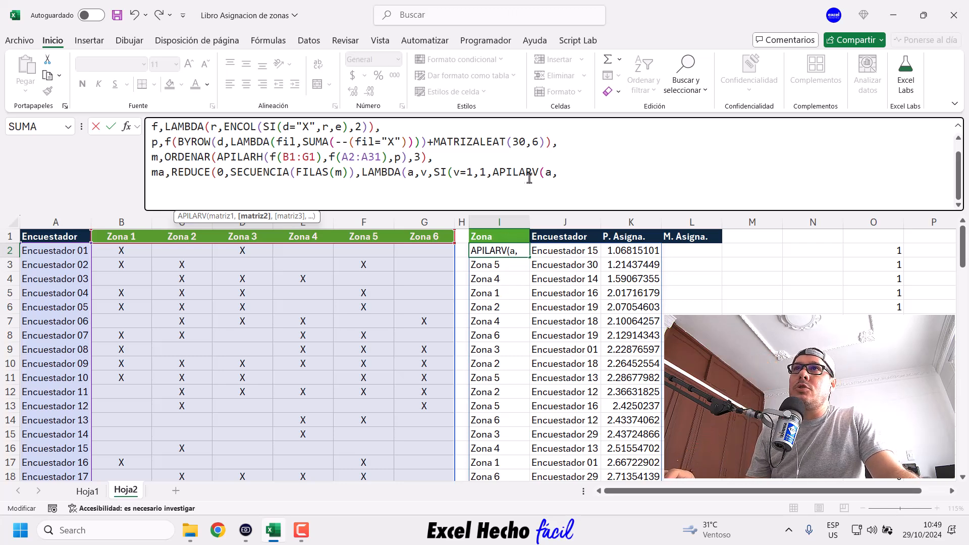
Open a LET function as APILARV's second array, defining s as SECUENCIA(v-1), and review that v-1 sequence
{"action": "type", "text": "le"}
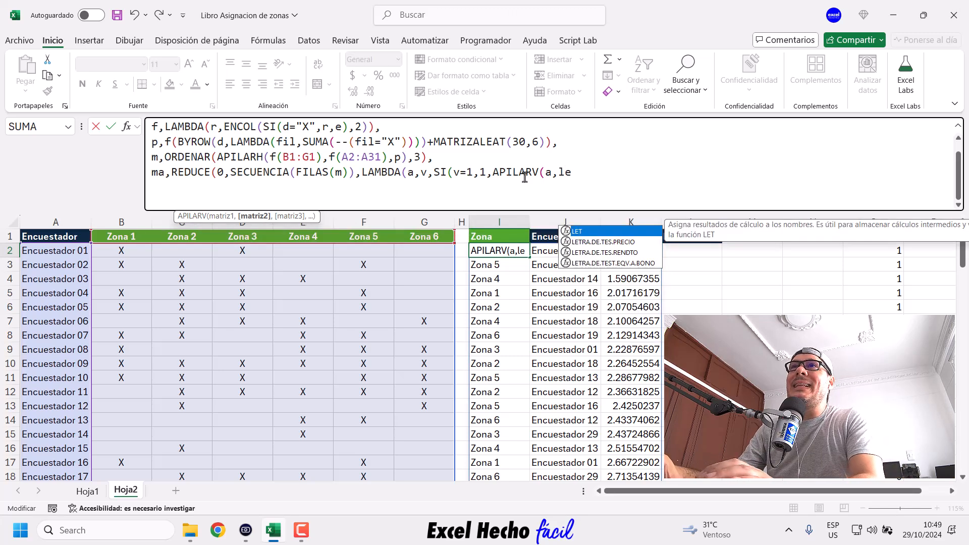
{"action": "key", "text": "Tab"}
{"action": "type", "text": "s,"}
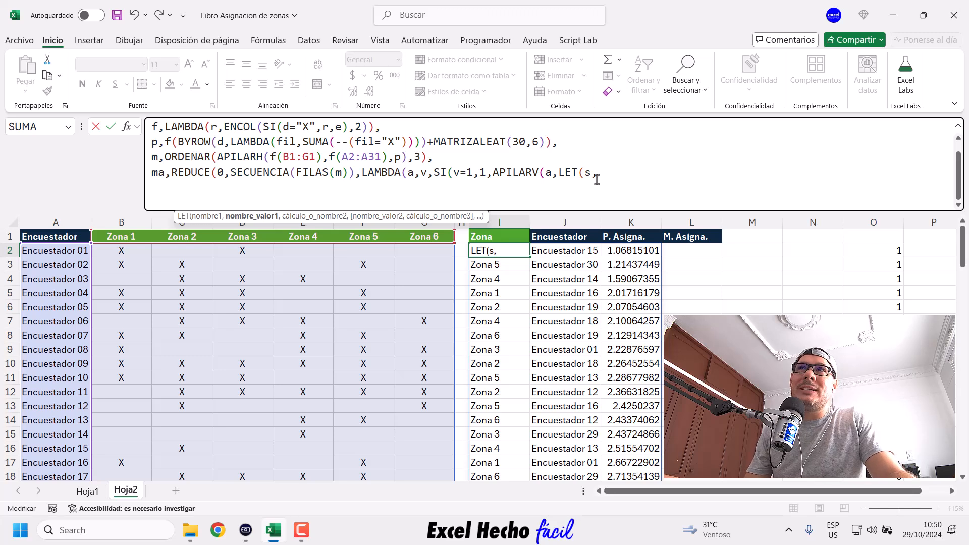
{"action": "type", "text": "secu"}
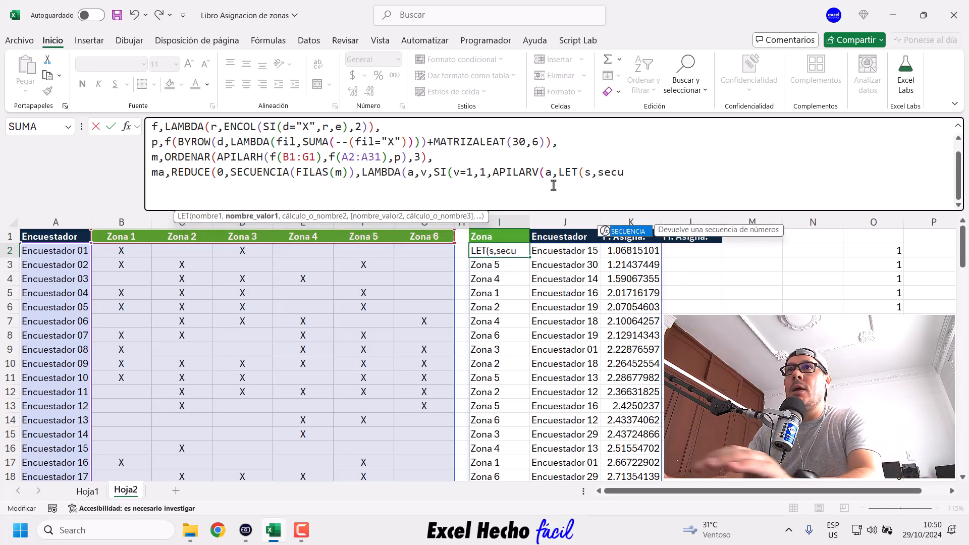
{"action": "key", "text": "Tab"}
{"action": "type", "text": "v"}
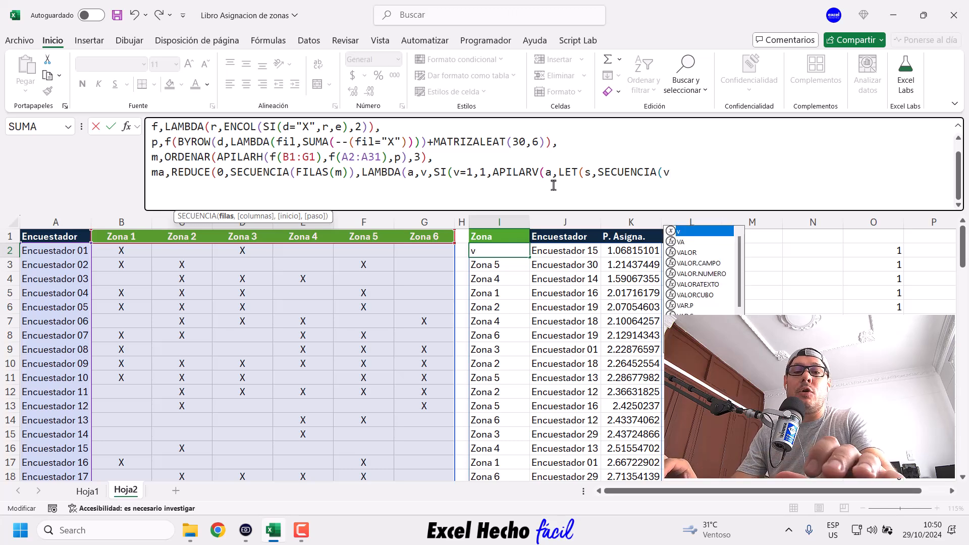
{"action": "type", "text": "-1),"}
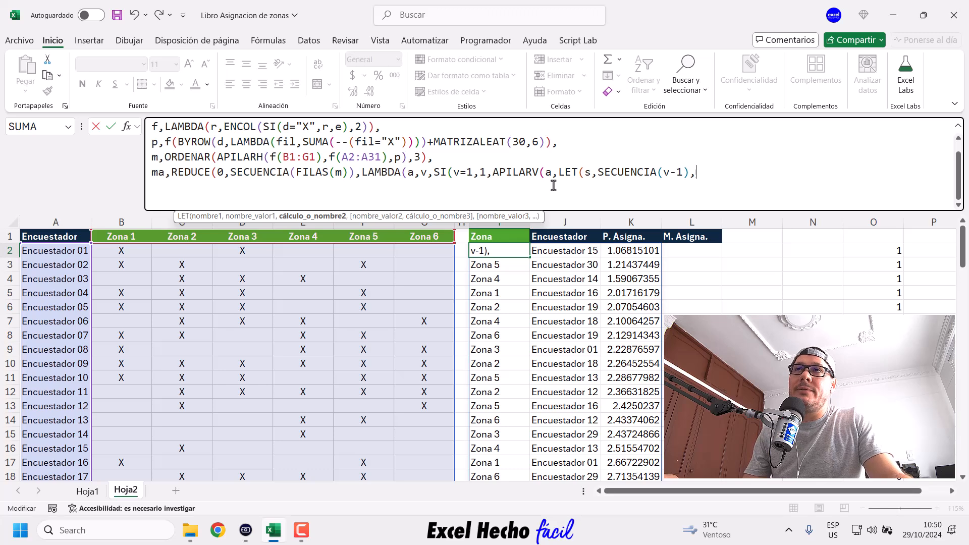
{"action": "double_click", "coordinate": [666, 172]}
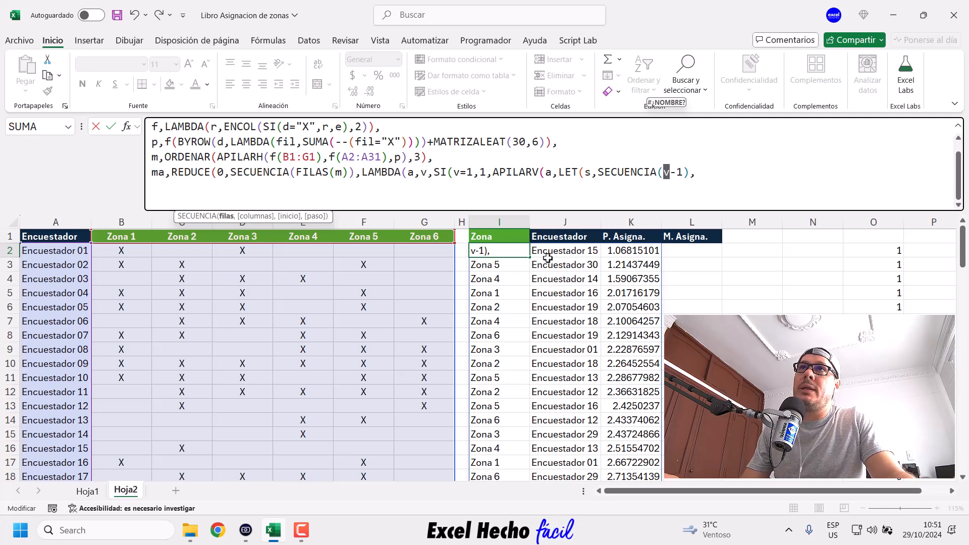
{"action": "left_click_drag", "start_coordinate": [598, 171], "coordinate": [690, 172]}
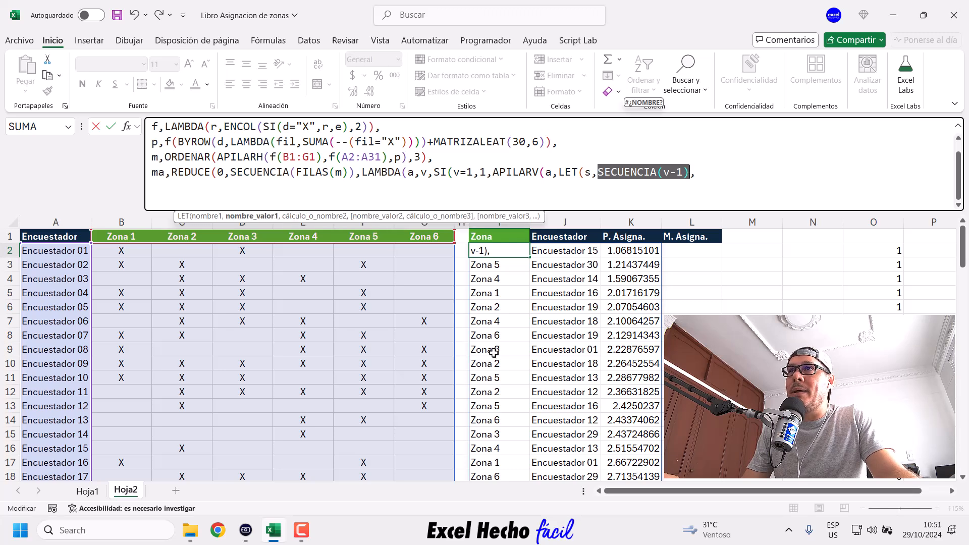
Begin an INDICE function on a new line of the formula, with m as its array and s as its row number
{"action": "left_click", "coordinate": [718, 171]}
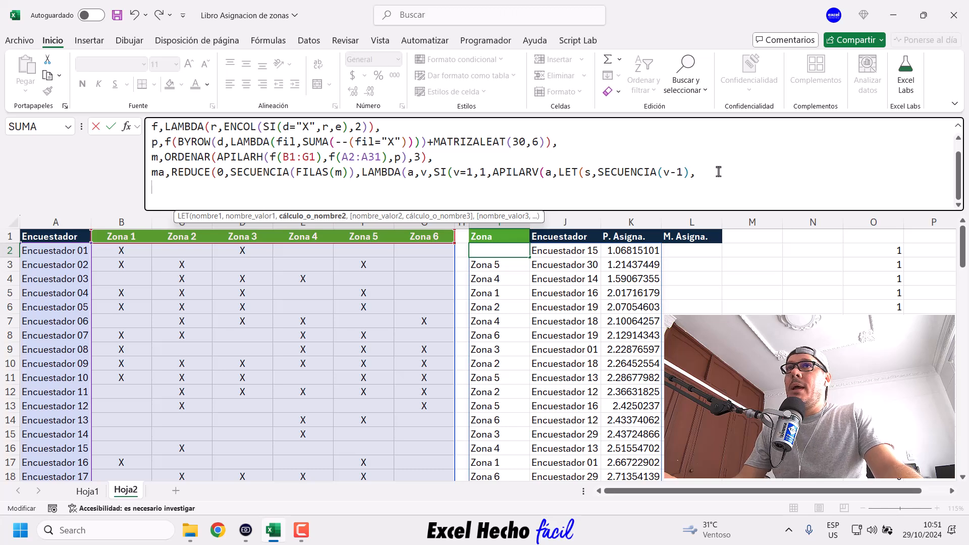
{"action": "key", "text": "alt+Return"}
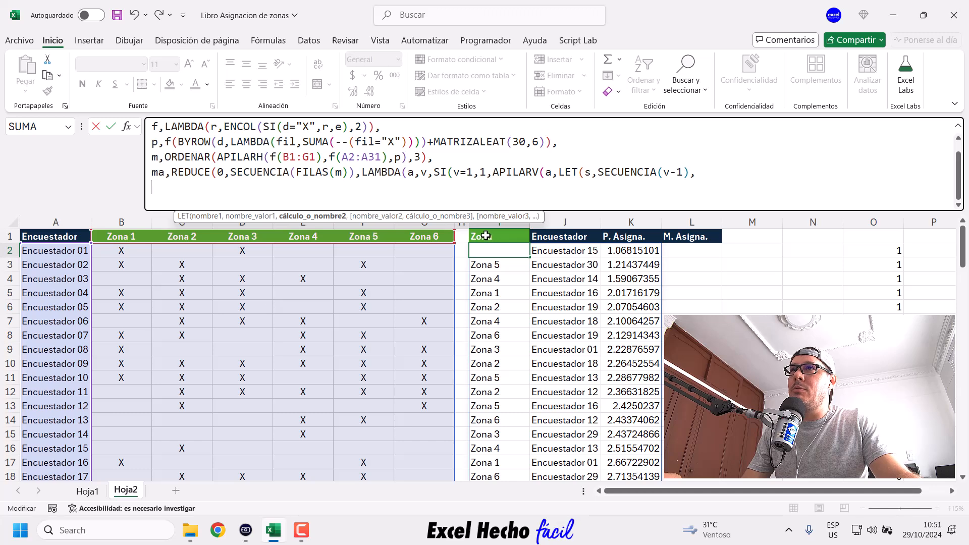
{"action": "type", "text": "ind"}
{"action": "key", "text": "Tab"}
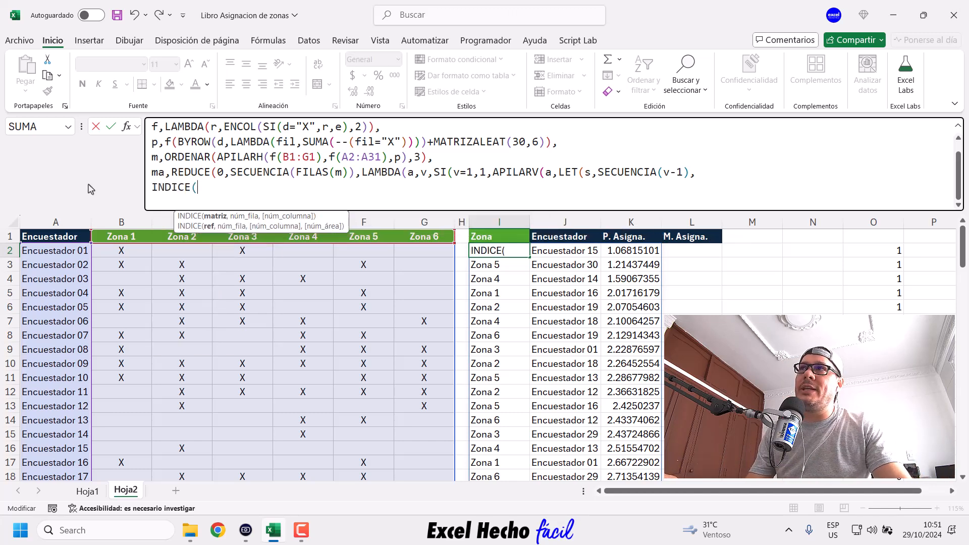
{"action": "double_click", "coordinate": [156, 157]}
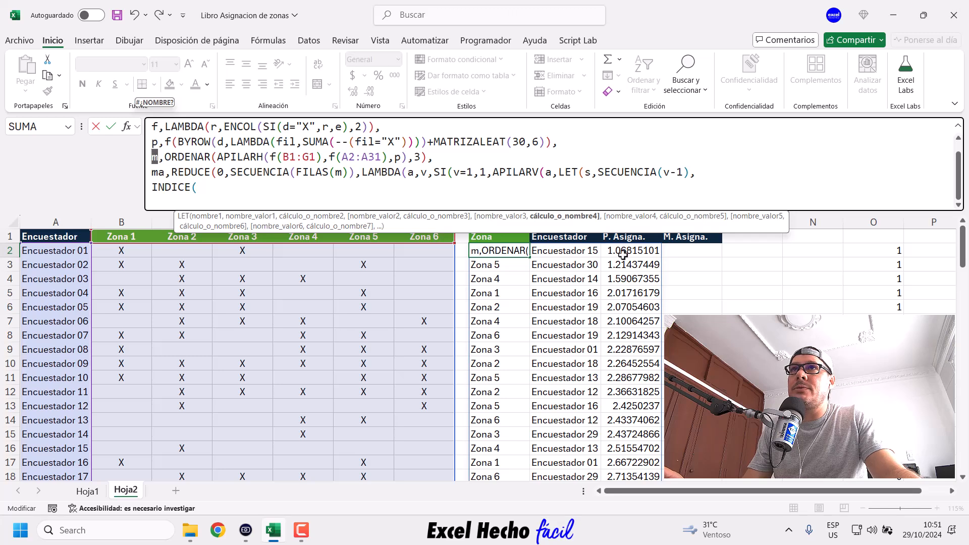
{"action": "left_click", "coordinate": [212, 186]}
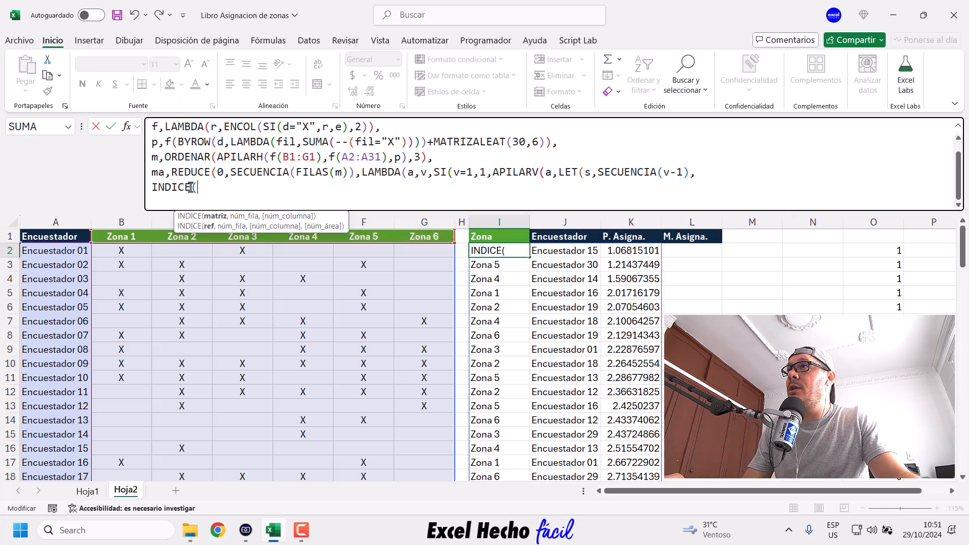
{"action": "type", "text": "m,"}
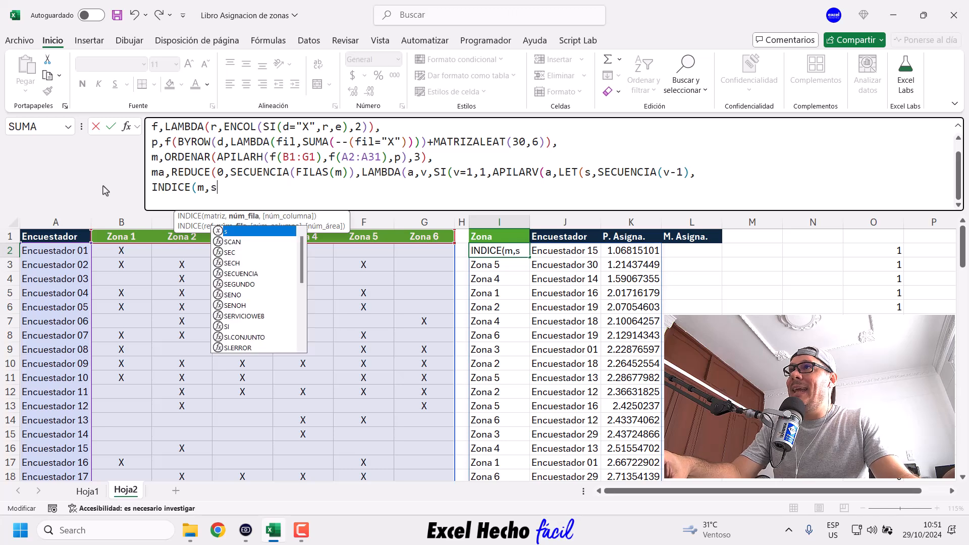
{"action": "type", "text": "s"}
Review how s takes its rows from SECUENCIA(v-1), and finish the INDICE function with column number 1
{"action": "double_click", "coordinate": [588, 173]}
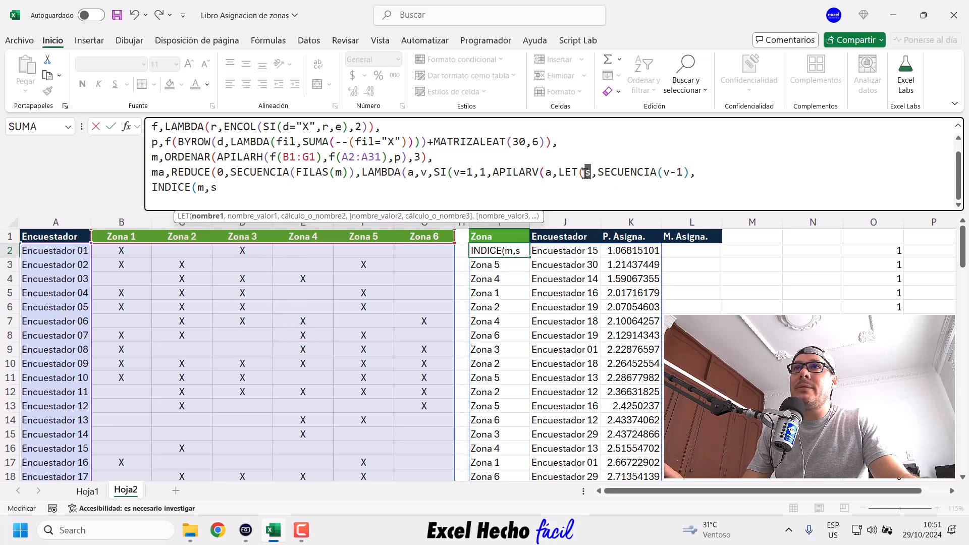
{"action": "left_click_drag", "start_coordinate": [599, 174], "coordinate": [690, 173]}
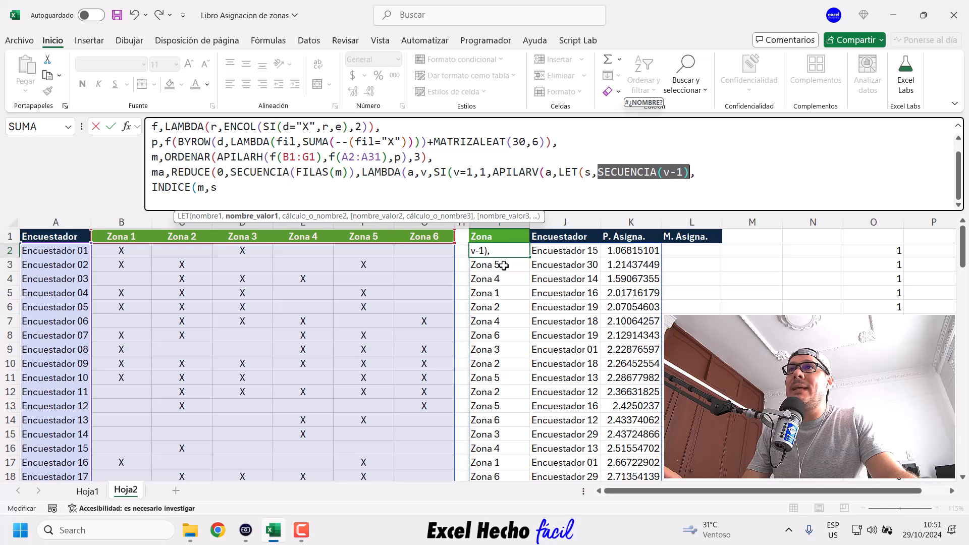
{"action": "double_click", "coordinate": [665, 173]}
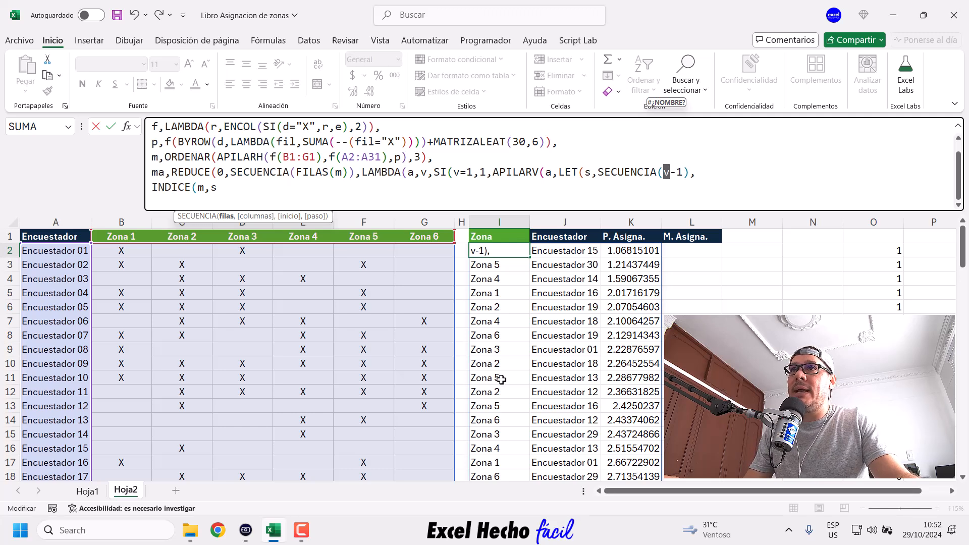
{"action": "left_click_drag", "start_coordinate": [598, 172], "coordinate": [685, 172]}
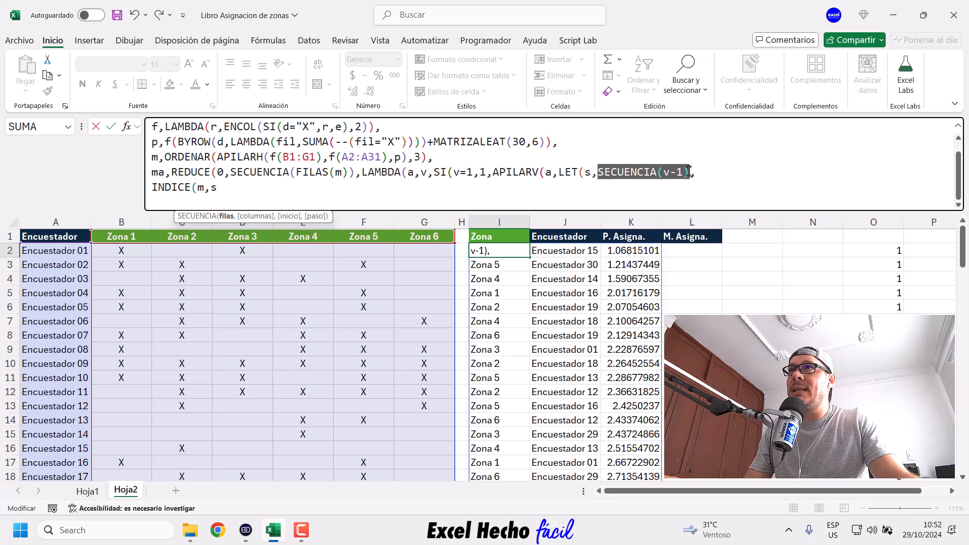
{"action": "double_click", "coordinate": [213, 187]}
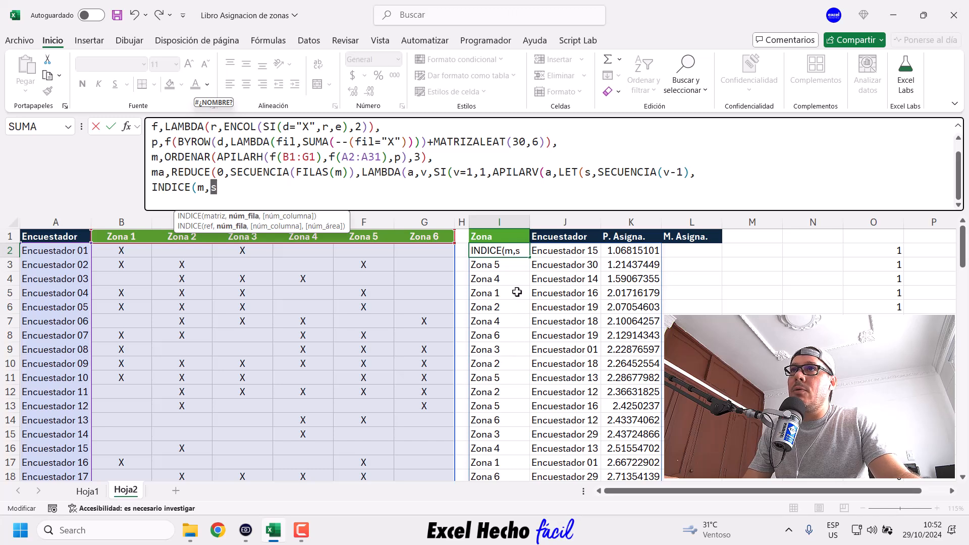
{"action": "left_click", "coordinate": [220, 187]}
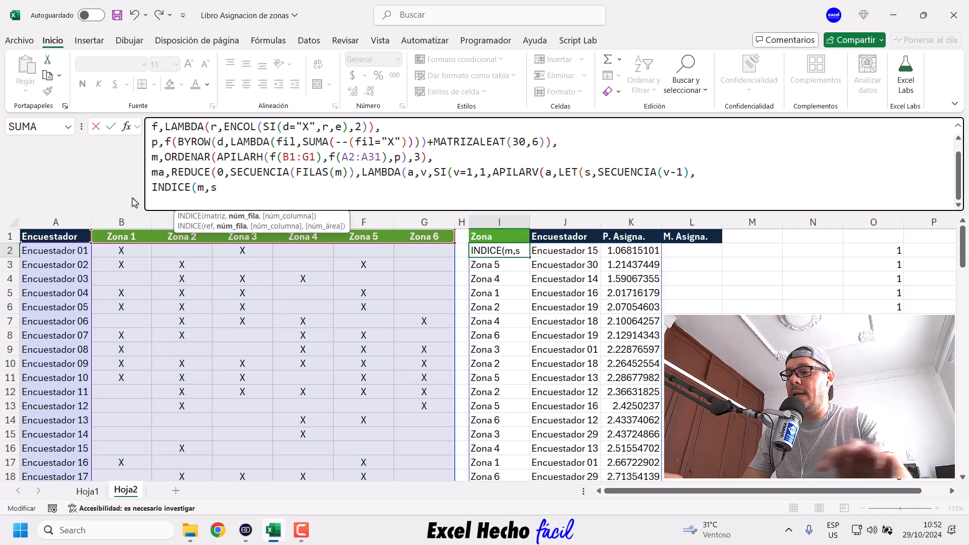
{"action": "type", "text": ",1)"}
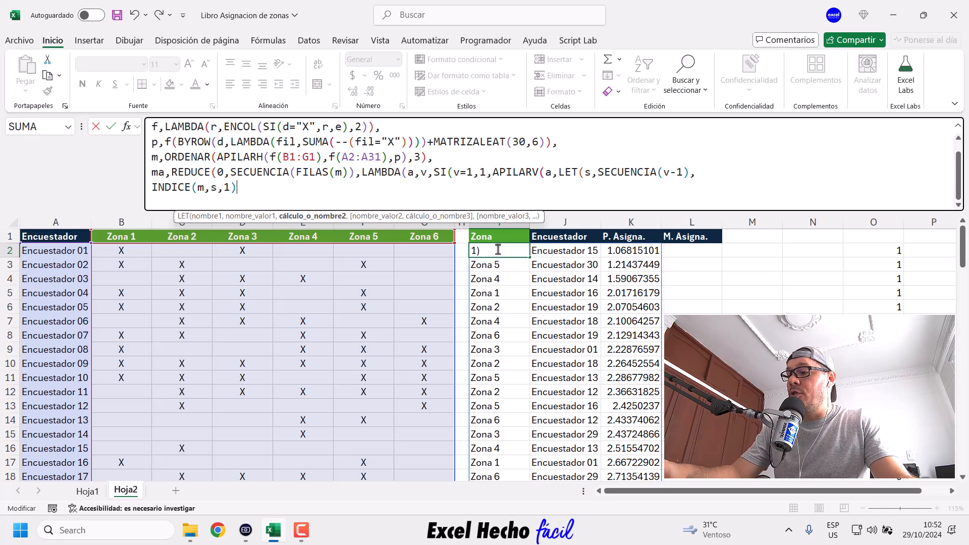
Trace with temporary on-screen marks the Zona rows preceding the current one that INDICE(m,s,1) covers
{"action": "left_click_drag", "start_coordinate": [467, 239], "coordinate": [530, 371]}
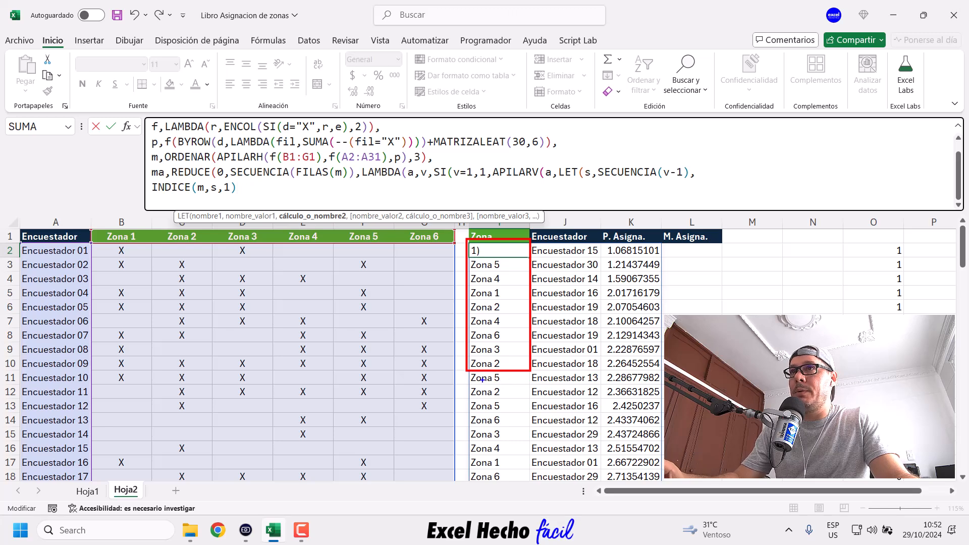
{"action": "left_click_drag", "start_coordinate": [465, 372], "coordinate": [533, 385]}
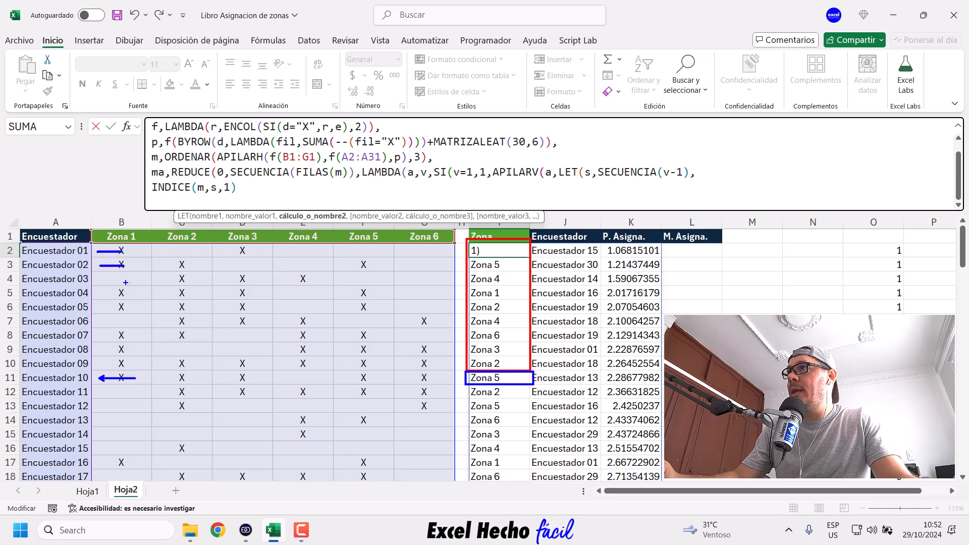
{"action": "left_click_drag", "start_coordinate": [106, 278], "coordinate": [144, 280]}
{"action": "left_click_drag", "start_coordinate": [103, 323], "coordinate": [146, 323]}
{"action": "mouse_move", "coordinate": [96, 342]}
{"action": "left_mouse_down"}
{"action": "mouse_move", "coordinate": [133, 336]}
{"action": "mouse_move", "coordinate": [139, 349]}
{"action": "left_mouse_up"}
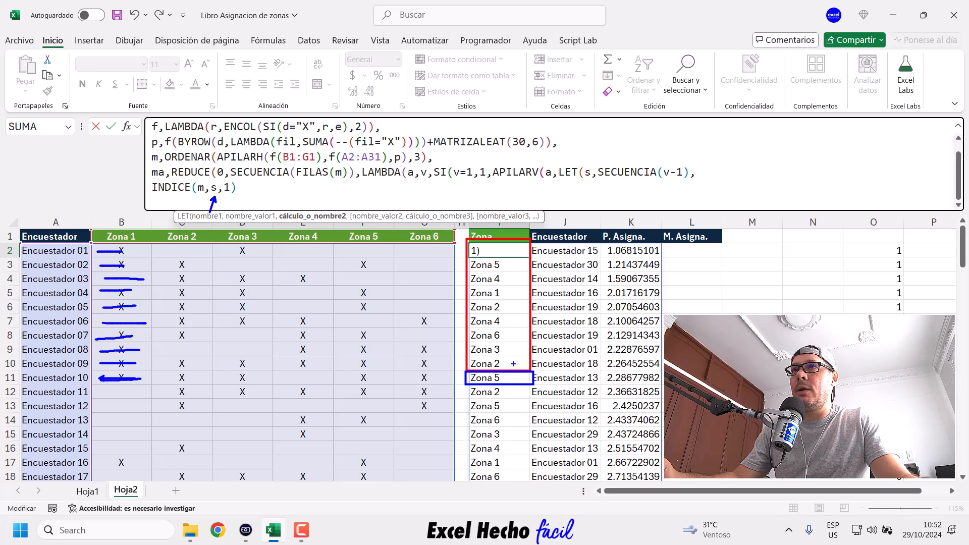
{"action": "left_click_drag", "start_coordinate": [514, 364], "coordinate": [513, 249]}
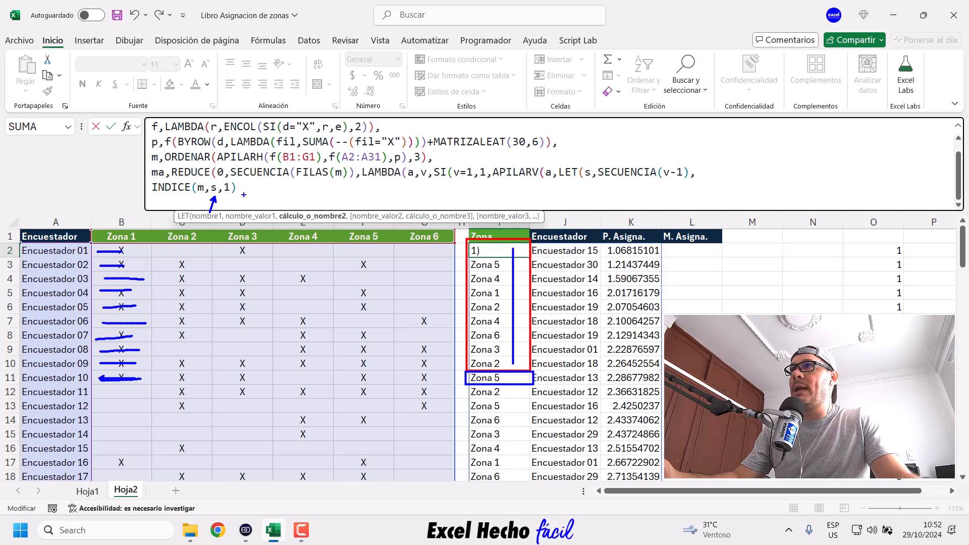
{"action": "key", "text": "Escape"}
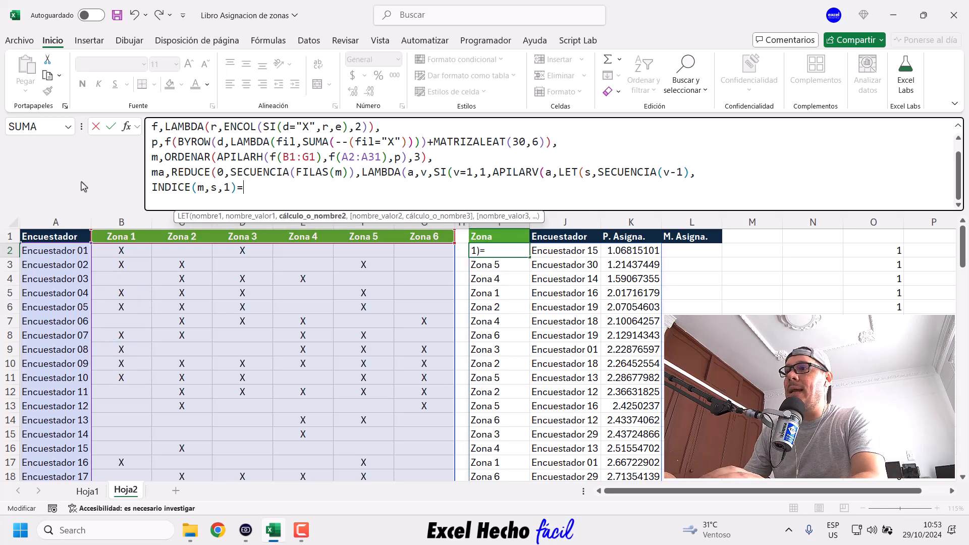
Compare the INDICE result for equality with INDICE(m,v,1), and review v as the row number of the current record
{"action": "type", "text": "ind"}
{"action": "key", "text": "Tab"}
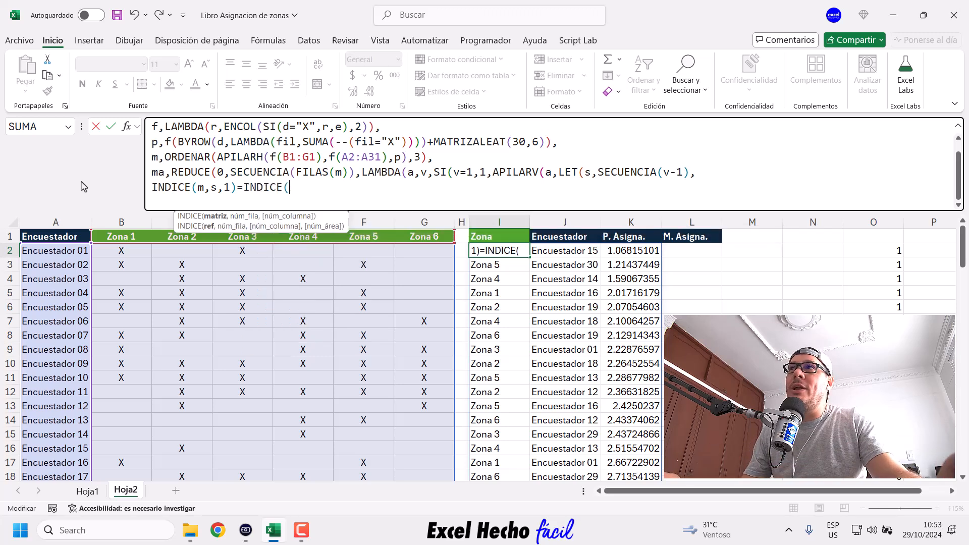
{"action": "type", "text": "m,"}
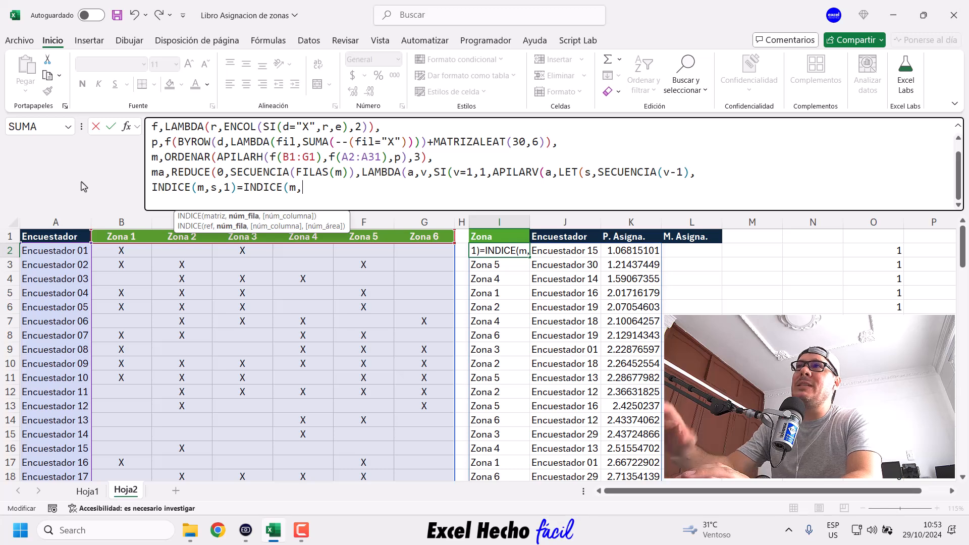
{"action": "type", "text": "v,1)"}
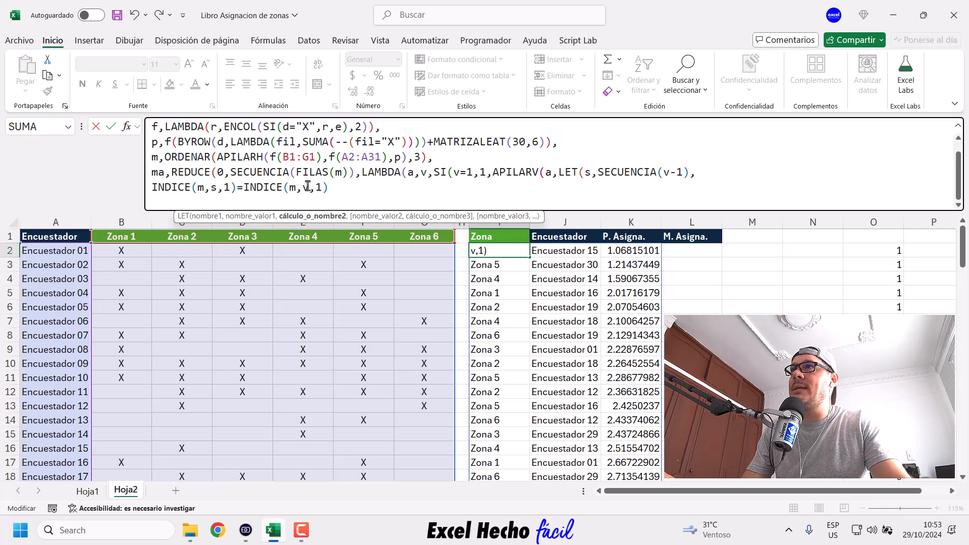
{"action": "double_click", "coordinate": [424, 172]}
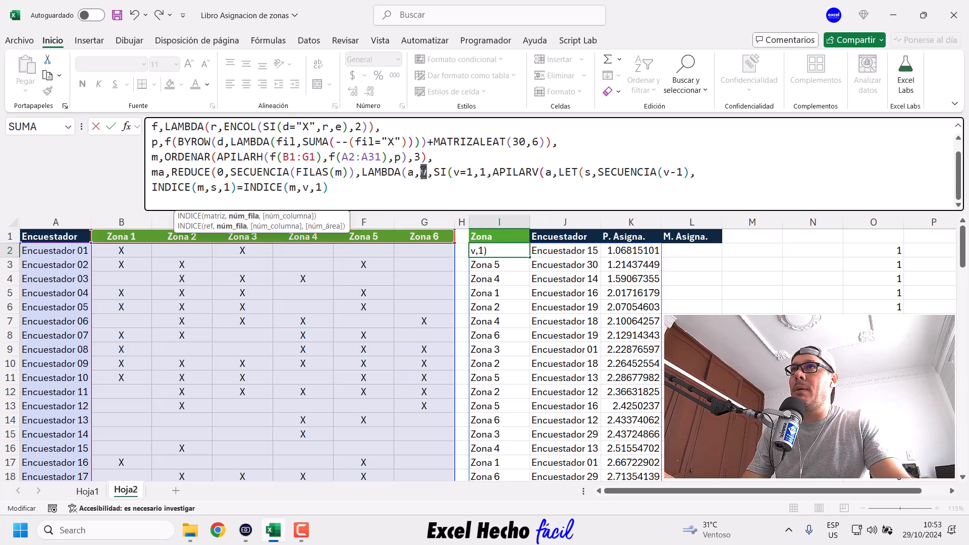
{"action": "double_click", "coordinate": [305, 188]}
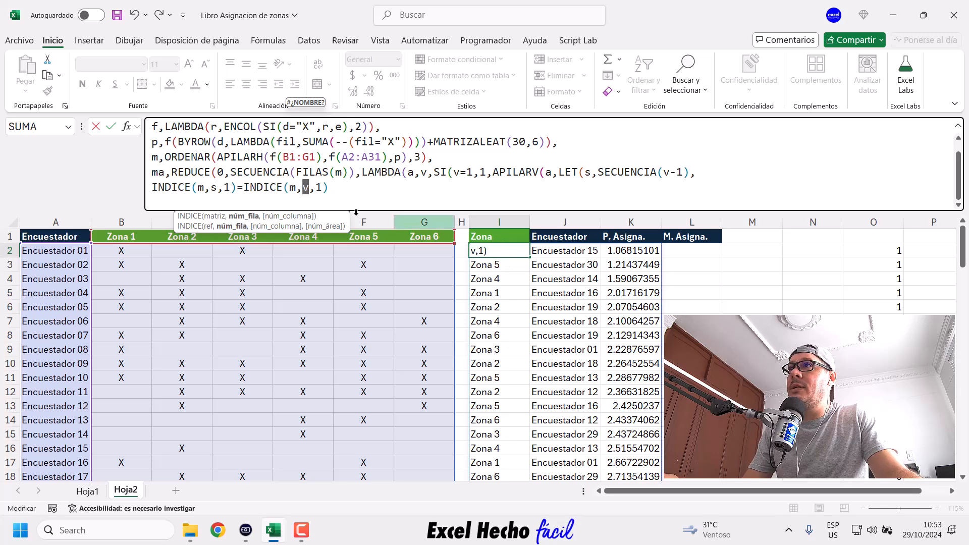
Enclose the comparison INDICE(m,s,1)=INDICE(m,v,1) in parentheses and multiply it by a
{"action": "left_click_drag", "start_coordinate": [330, 188], "coordinate": [149, 187]}
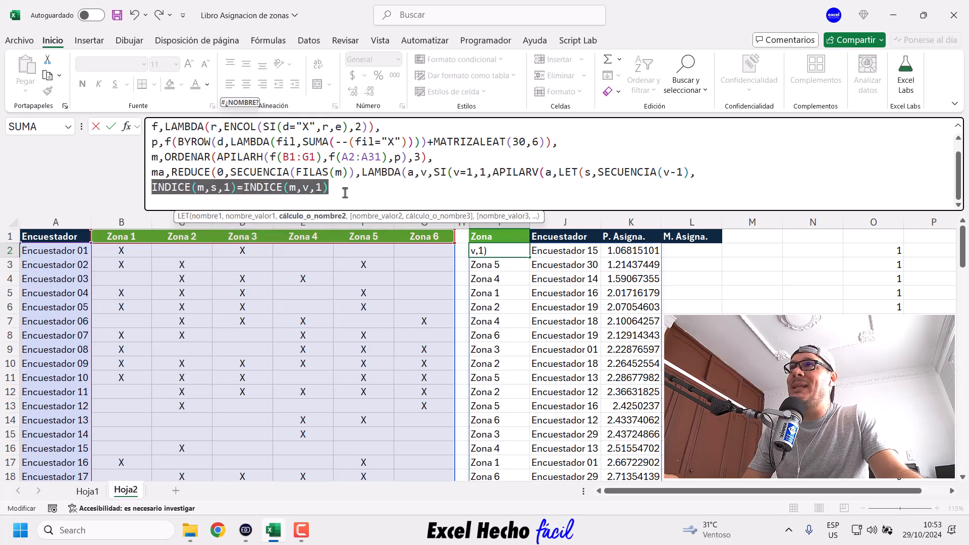
{"action": "left_click", "coordinate": [152, 187]}
{"action": "type", "text": "("}
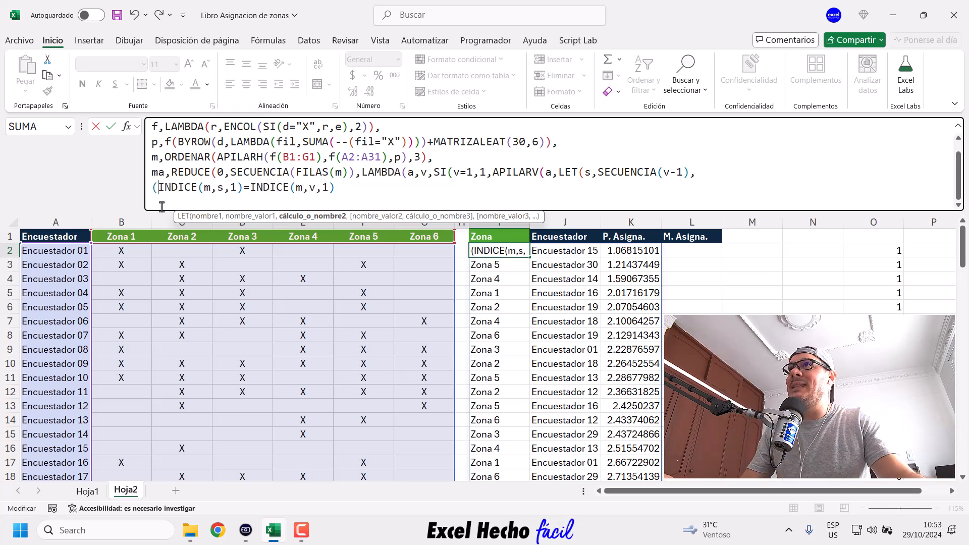
{"action": "left_click", "coordinate": [340, 187]}
{"action": "type", "text": ")"}
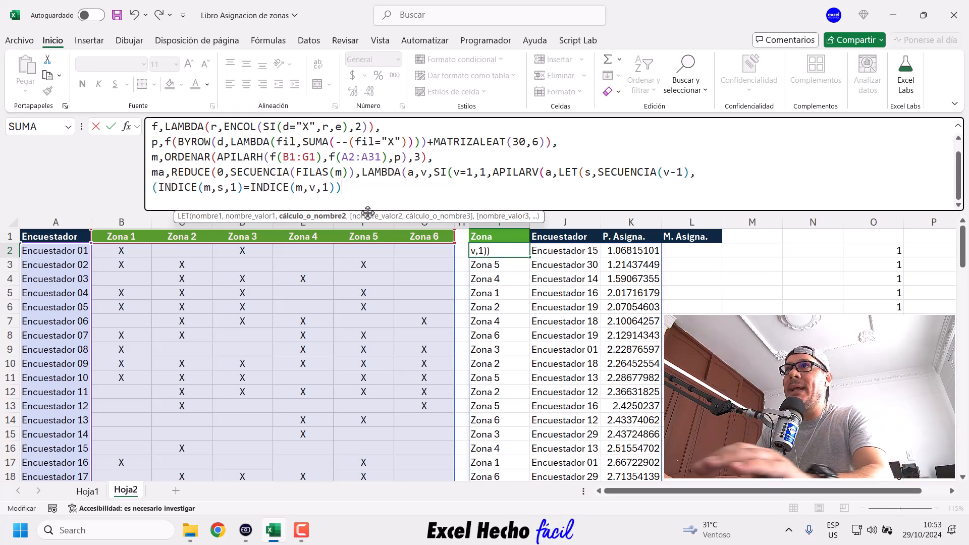
{"action": "type", "text": "*a"}
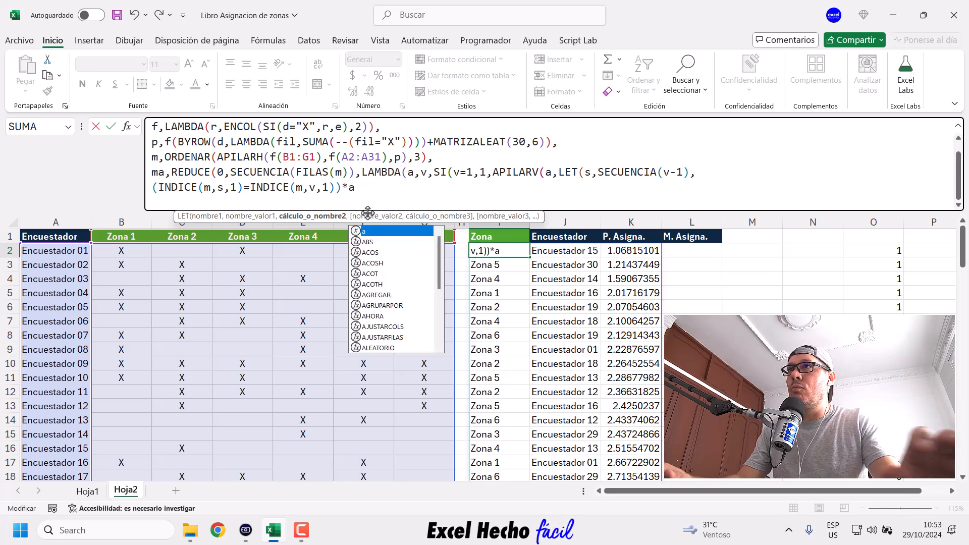
{"action": "left_click_drag", "start_coordinate": [348, 187], "coordinate": [361, 188]}
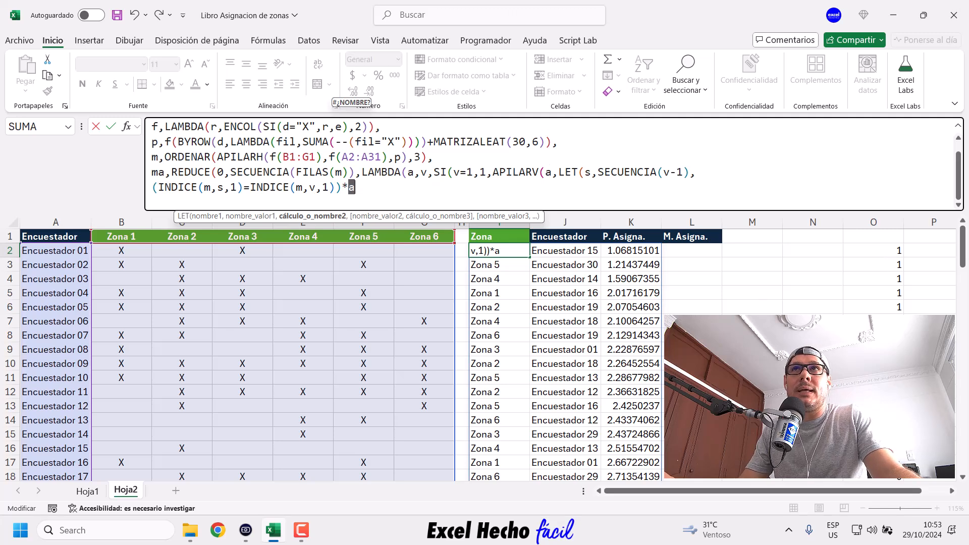
Wrap the product (INDICE(m,s,1)=INDICE(m,v,1))*a in a SUMA function
{"action": "double_click", "coordinate": [549, 172]}
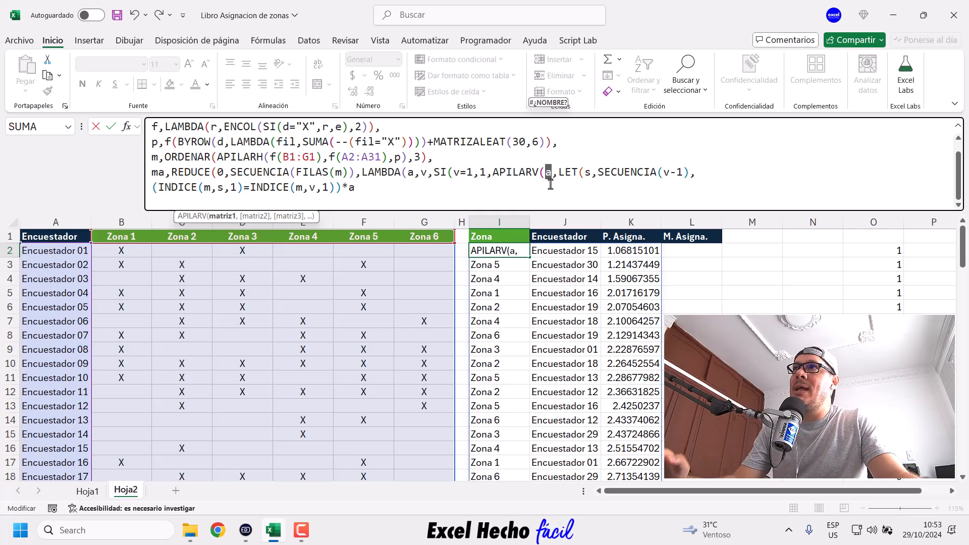
{"action": "left_click", "coordinate": [384, 194]}
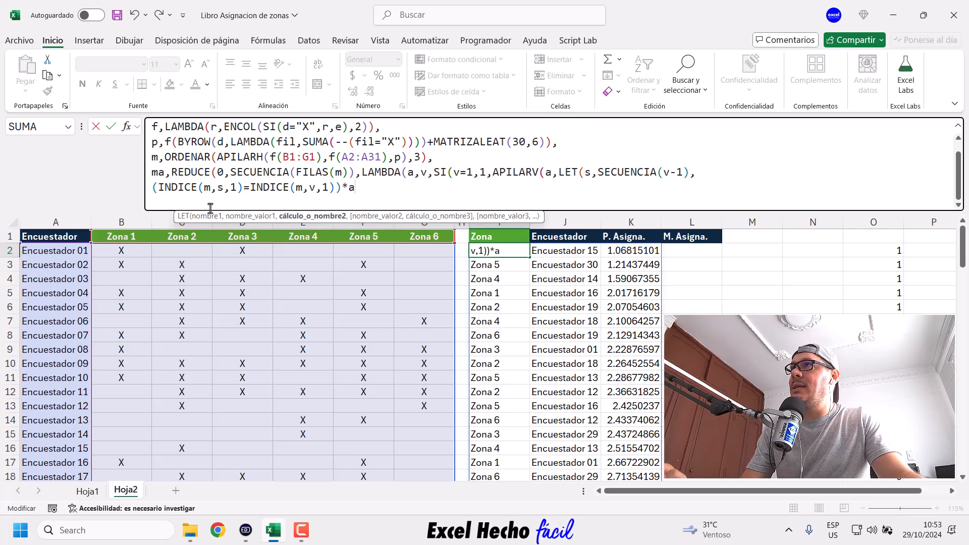
{"action": "left_click", "coordinate": [149, 190]}
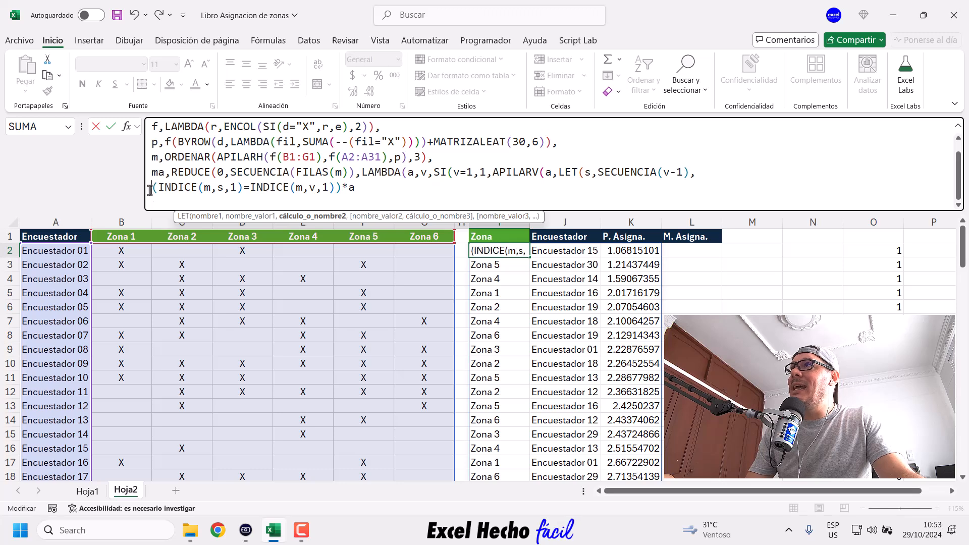
{"action": "type", "text": "suma"}
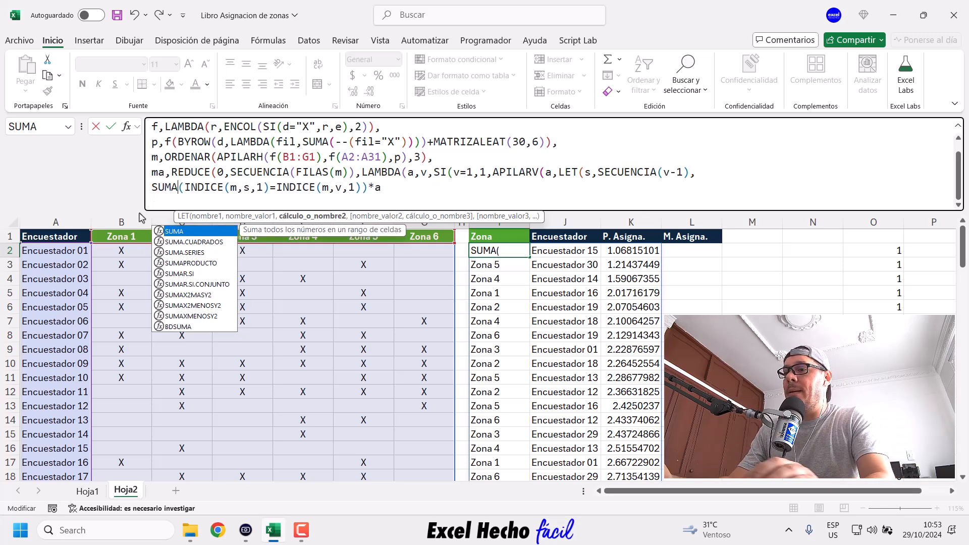
{"action": "key", "text": "Tab"}
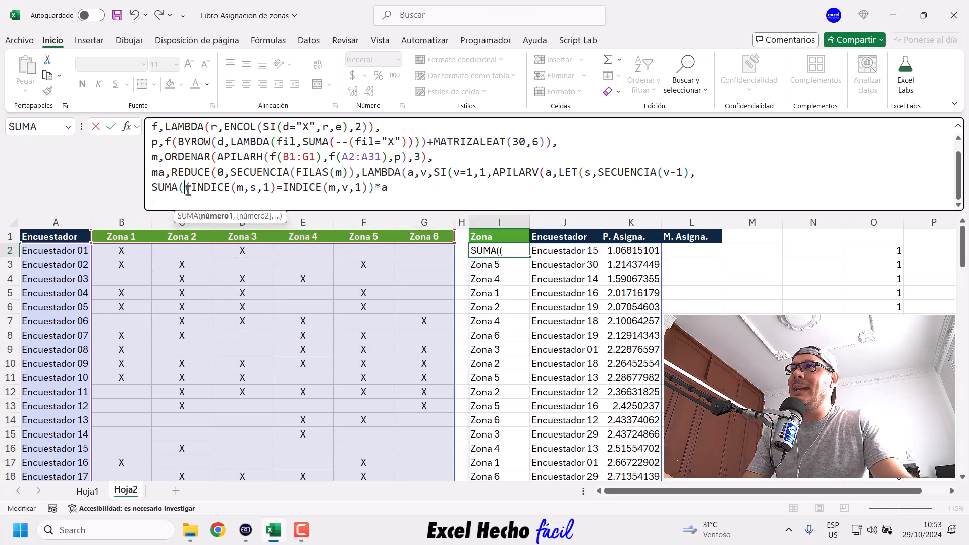
{"action": "left_click_drag", "start_coordinate": [188, 190], "coordinate": [389, 189]}
{"action": "left_click", "coordinate": [400, 190]}
{"action": "type", "text": ")"}
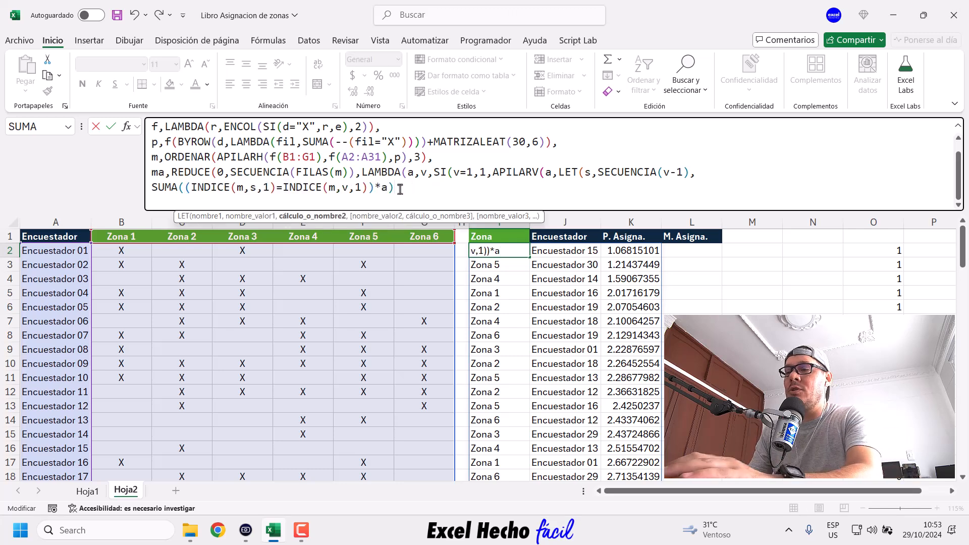
Test whether the SUMA result is <5, enclose that condition in parentheses, and append a multiplication operator
{"action": "type", "text": "<5"}
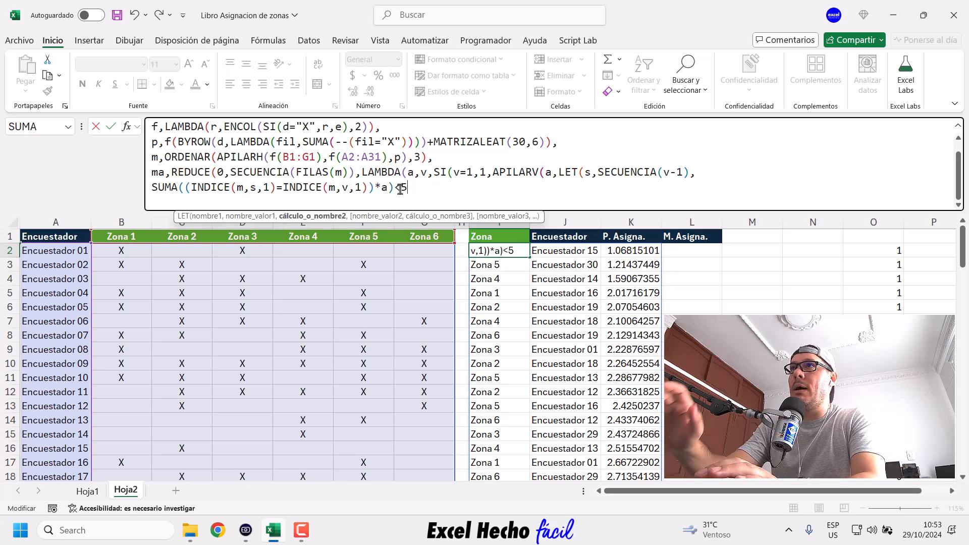
{"action": "type", "text": ")"}
{"action": "key", "text": "BackSpace"}
{"action": "left_click", "coordinate": [151, 191]}
{"action": "type", "text": "("}
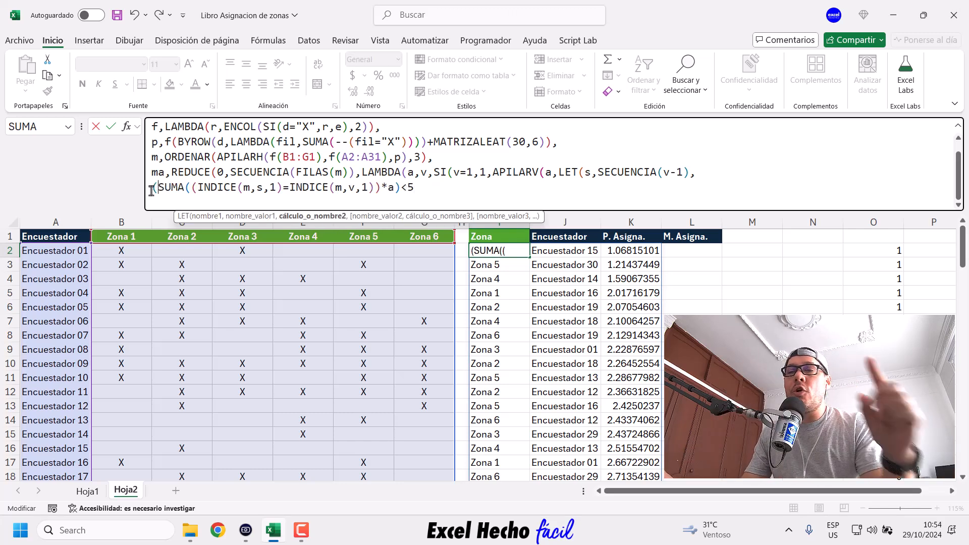
{"action": "left_click", "coordinate": [467, 192]}
{"action": "type", "text": ")"}
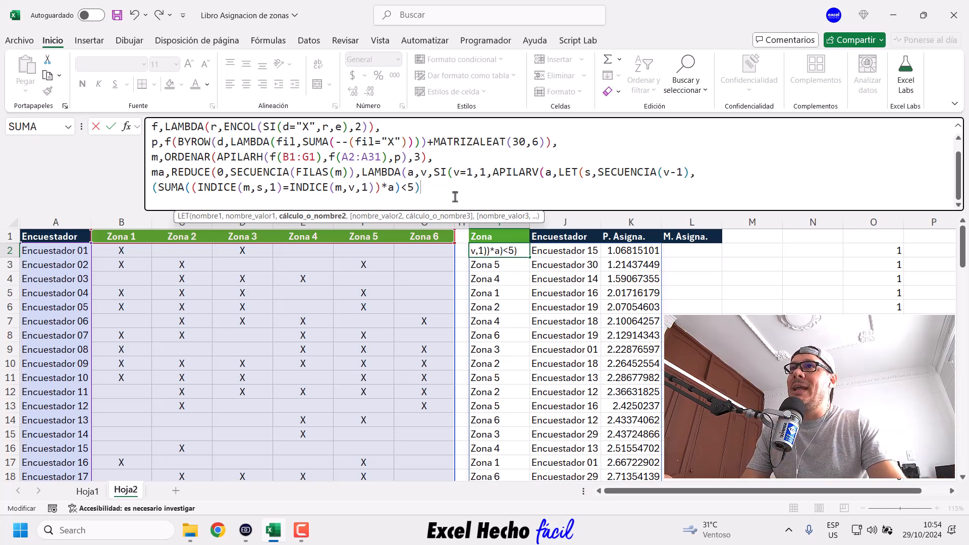
{"action": "type", "text": "*"}
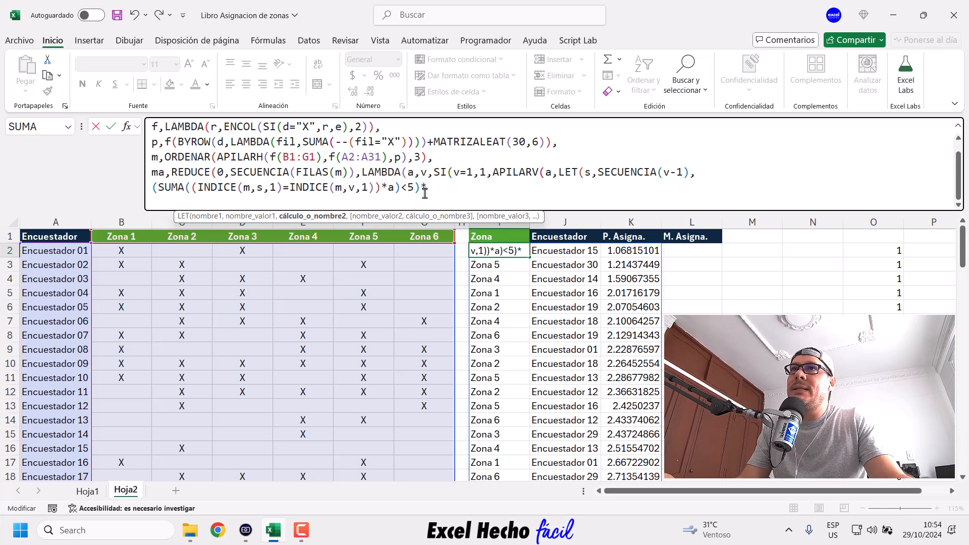
Review the zone limit condition piece by piece: the INDICE comparison, the accumulator a, the SUMA total and the <5 test
{"action": "left_click_drag", "start_coordinate": [420, 189], "coordinate": [23, 195]}
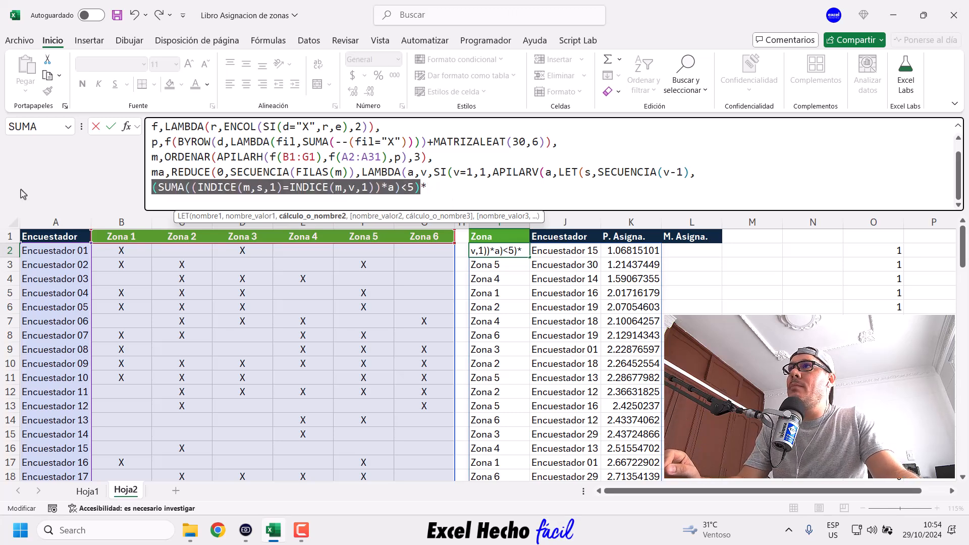
{"action": "left_click", "coordinate": [428, 187]}
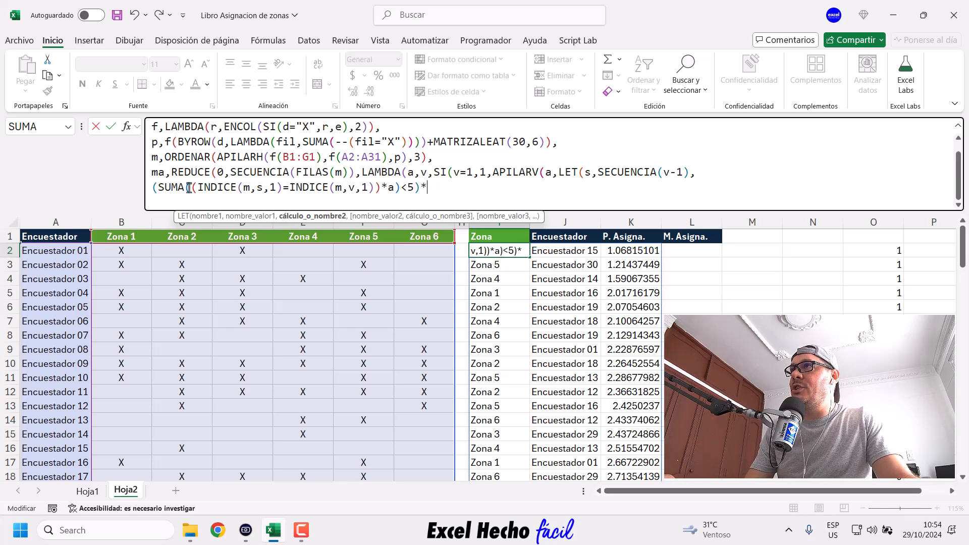
{"action": "left_click_drag", "start_coordinate": [191, 187], "coordinate": [282, 190]}
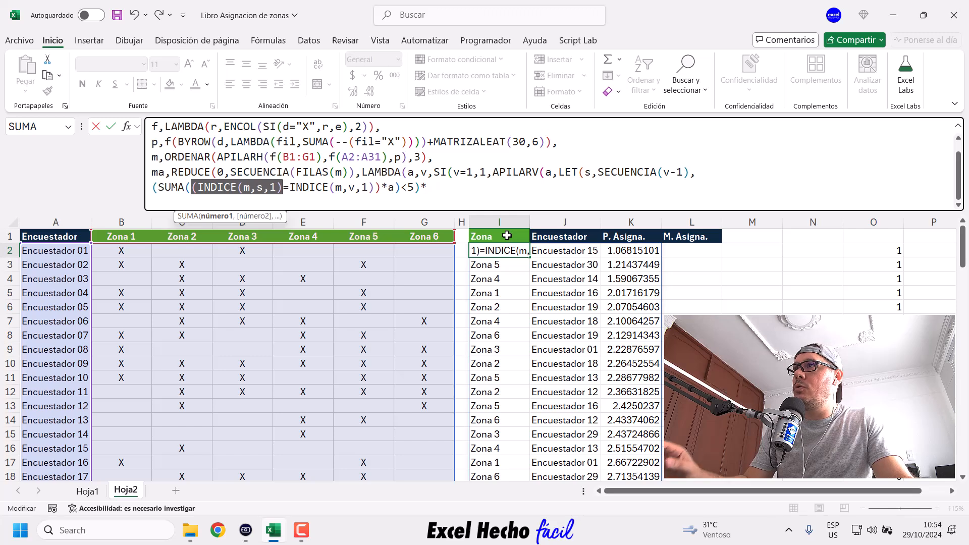
{"action": "left_click_drag", "start_coordinate": [374, 187], "coordinate": [291, 188]}
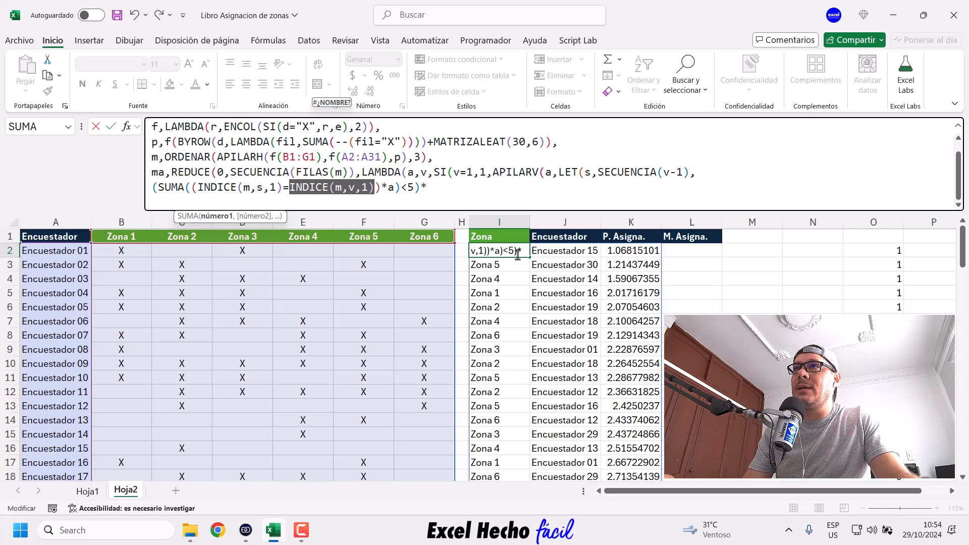
{"action": "double_click", "coordinate": [391, 187]}
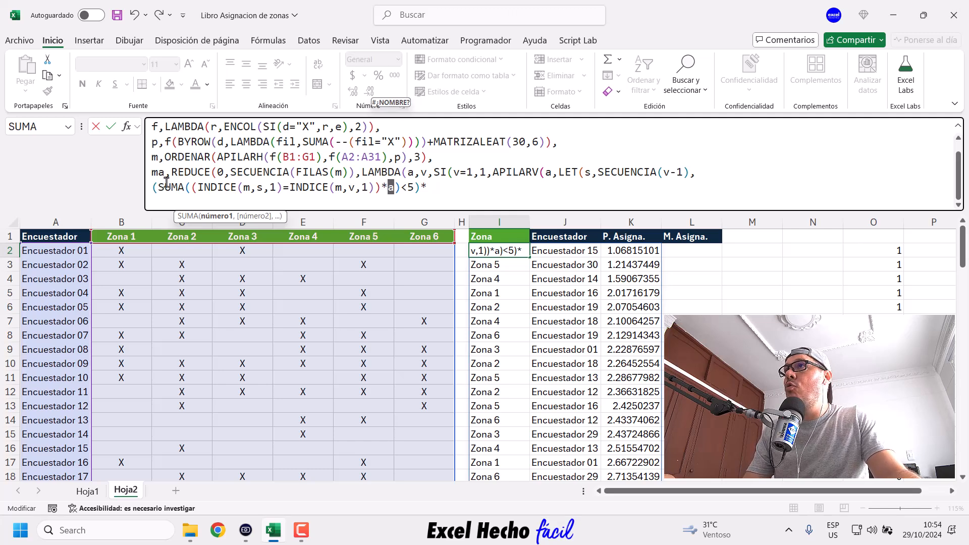
{"action": "left_click_drag", "start_coordinate": [164, 189], "coordinate": [400, 194]}
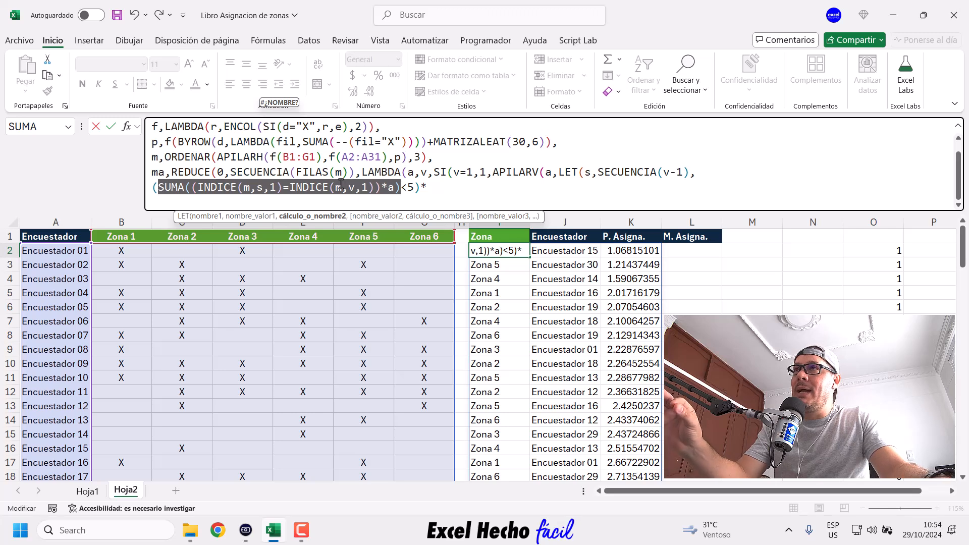
{"action": "double_click", "coordinate": [390, 188]}
{"action": "left_click", "coordinate": [380, 188]}
{"action": "left_click_drag", "start_coordinate": [380, 188], "coordinate": [192, 189]}
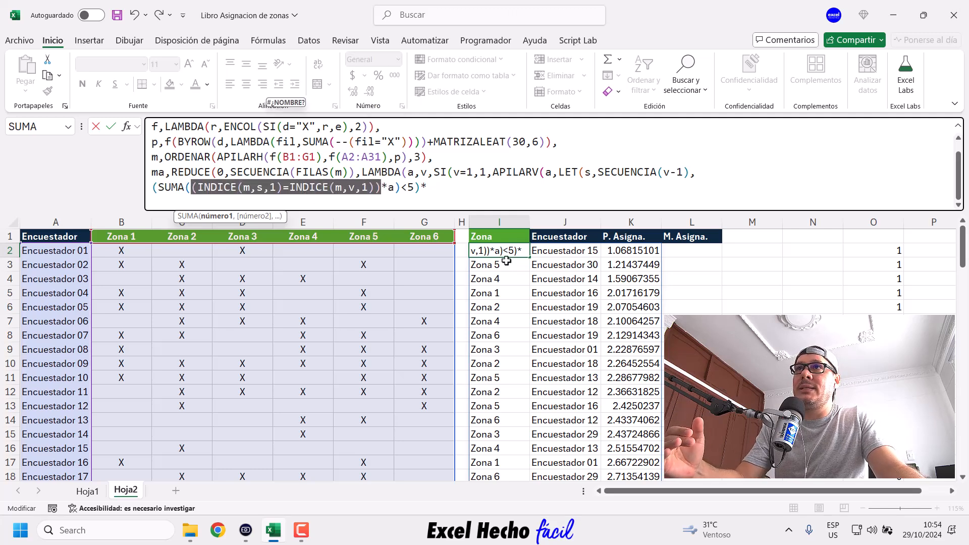
{"action": "left_click_drag", "start_coordinate": [422, 187], "coordinate": [177, 185]}
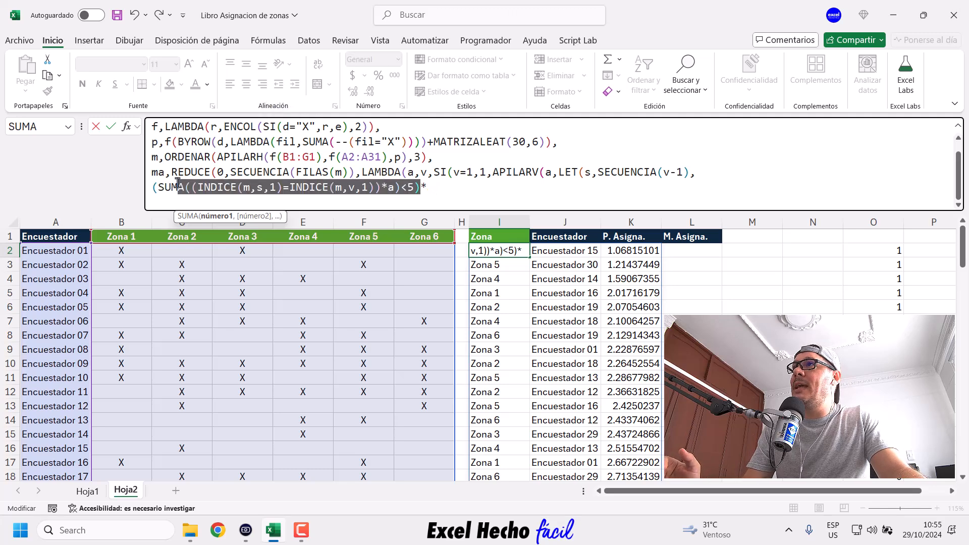
{"action": "left_click", "coordinate": [158, 187]}
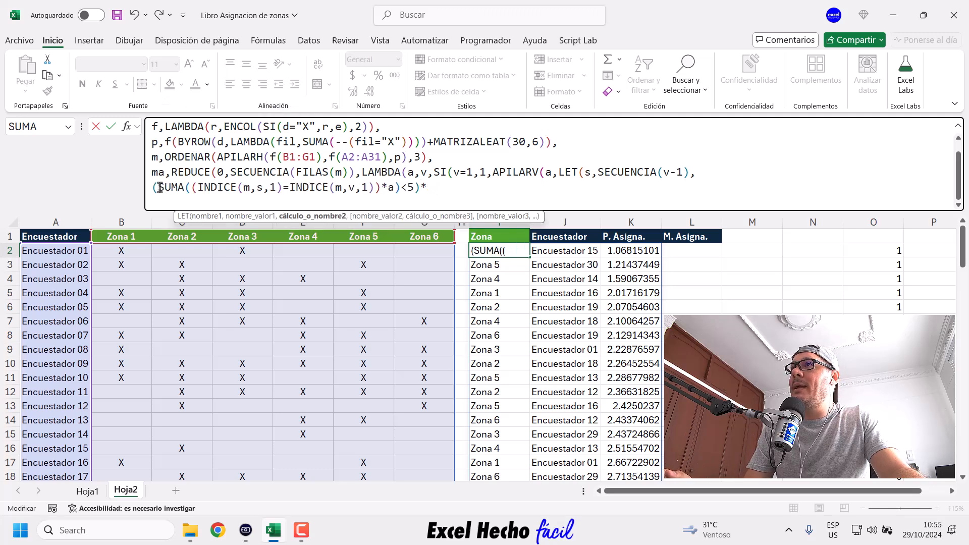
{"action": "left_click_drag", "start_coordinate": [158, 188], "coordinate": [404, 191]}
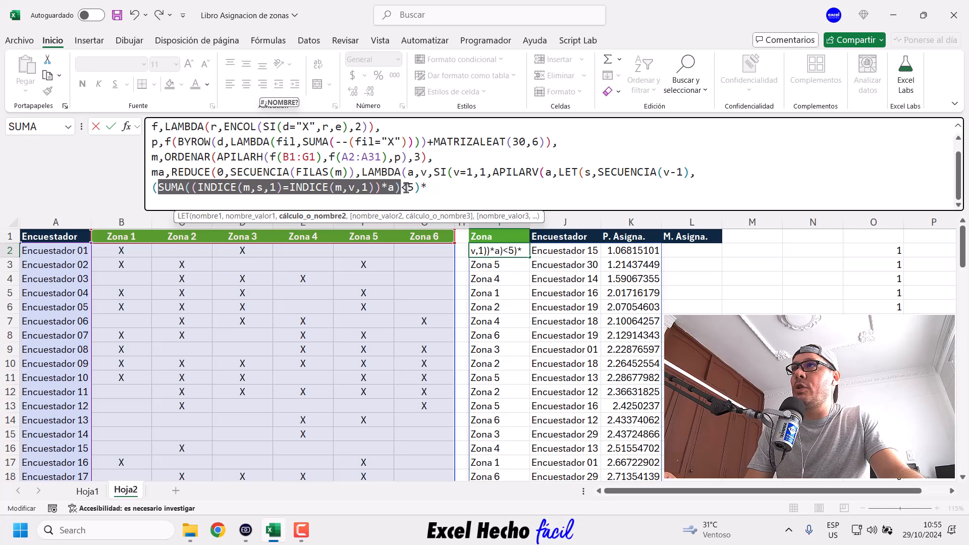
{"action": "double_click", "coordinate": [404, 188]}
{"action": "left_click_drag", "start_coordinate": [413, 188], "coordinate": [150, 185]}
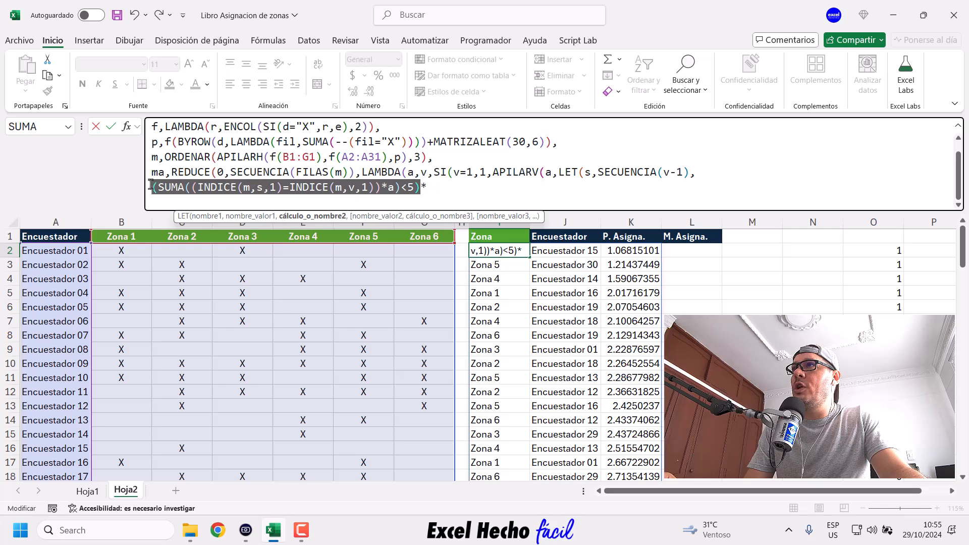
Add INDICE(m,s,2) as the next factor to retrieve the surveyors from the preceding rows
{"action": "left_click", "coordinate": [439, 188]}
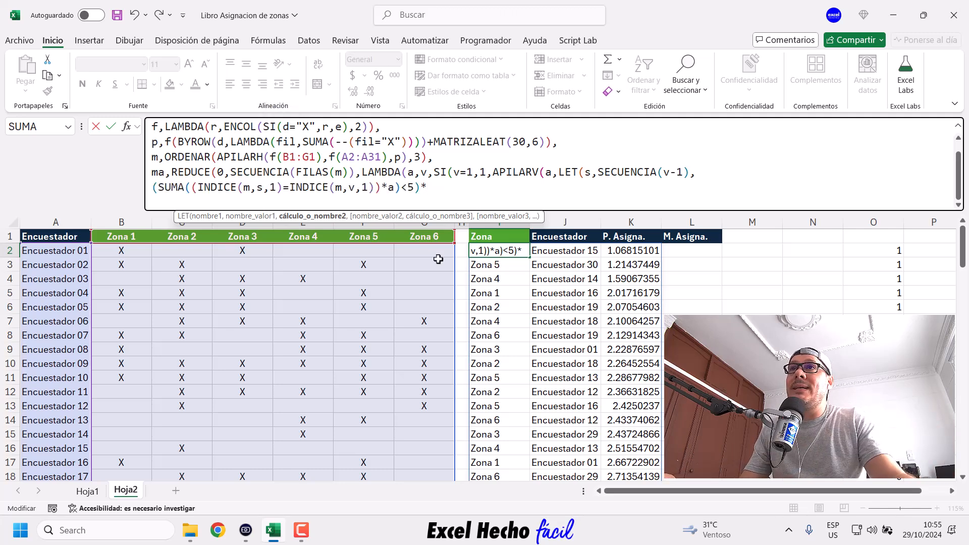
{"action": "type", "text": "indi"}
{"action": "key", "text": "Tab"}
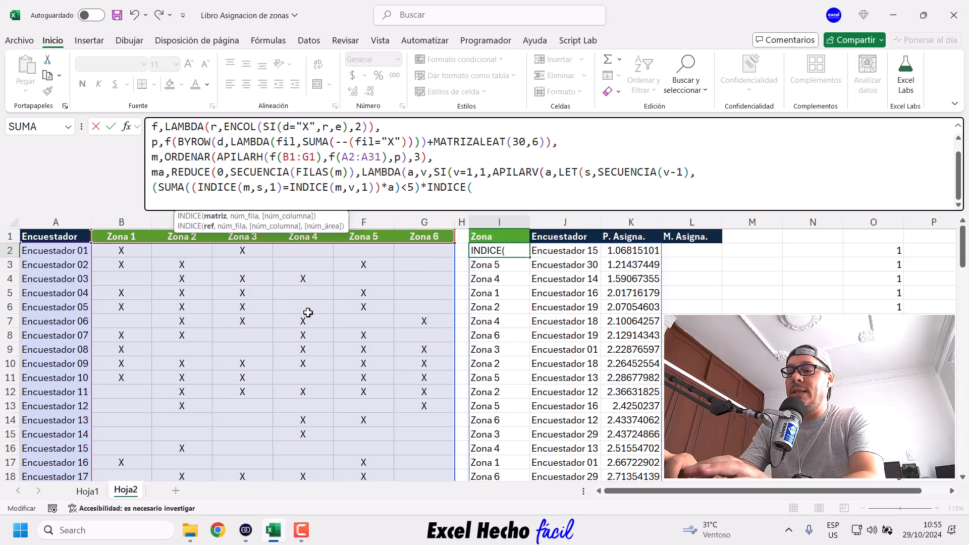
{"action": "type", "text": "m,"}
{"action": "type", "text": "s,"}
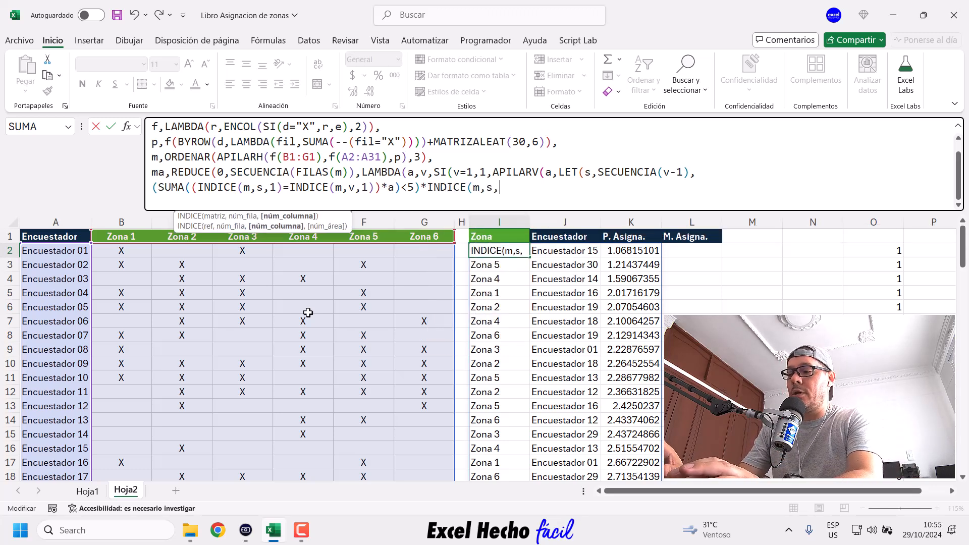
{"action": "type", "text": "2)"}
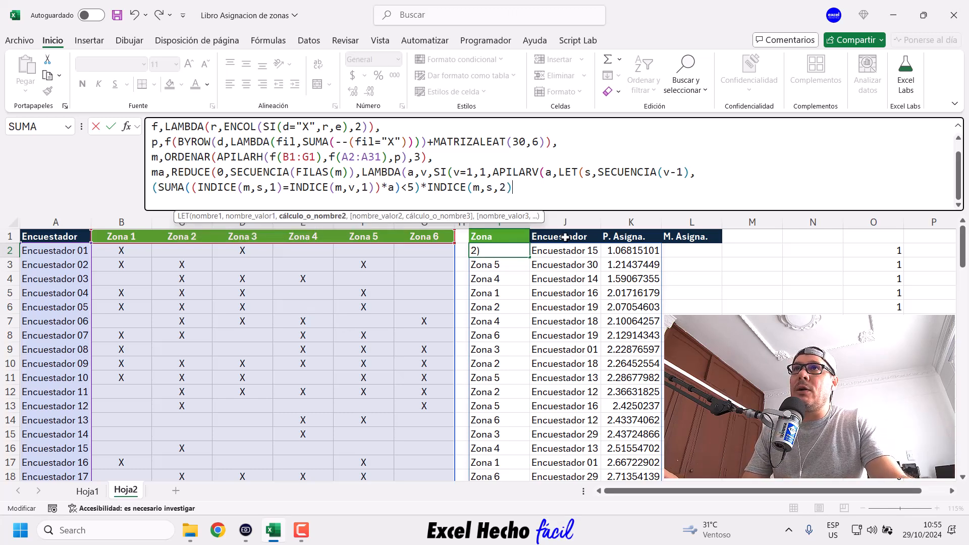
Compare INDICE(m,s,2) for equality with the current record's surveyor, INDICE(m,v,2)
{"action": "double_click", "coordinate": [491, 188]}
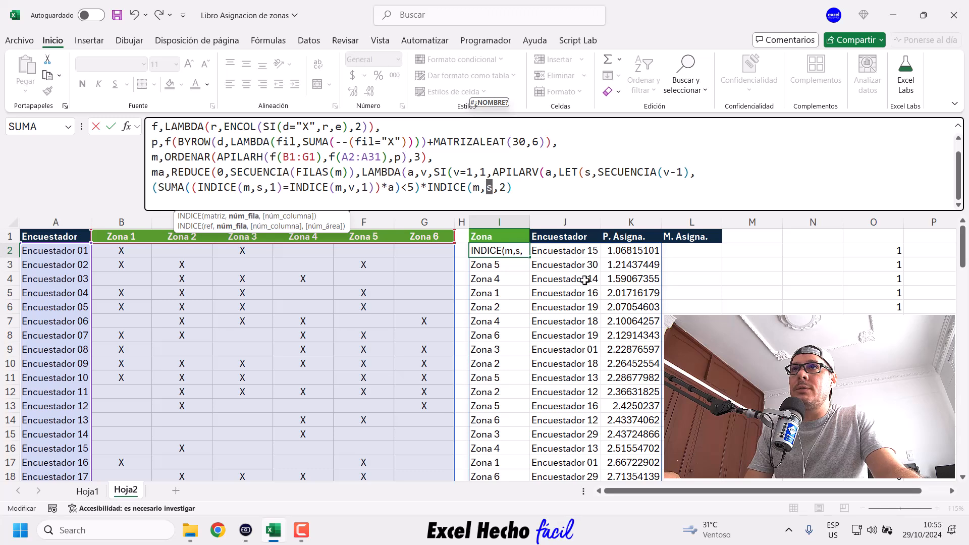
{"action": "left_click", "coordinate": [514, 188]}
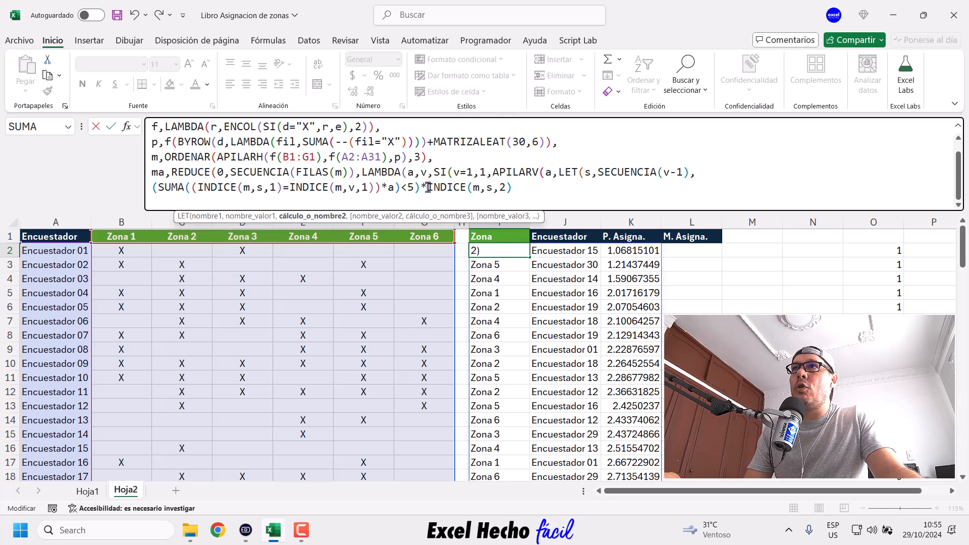
{"action": "type", "text": "=ind"}
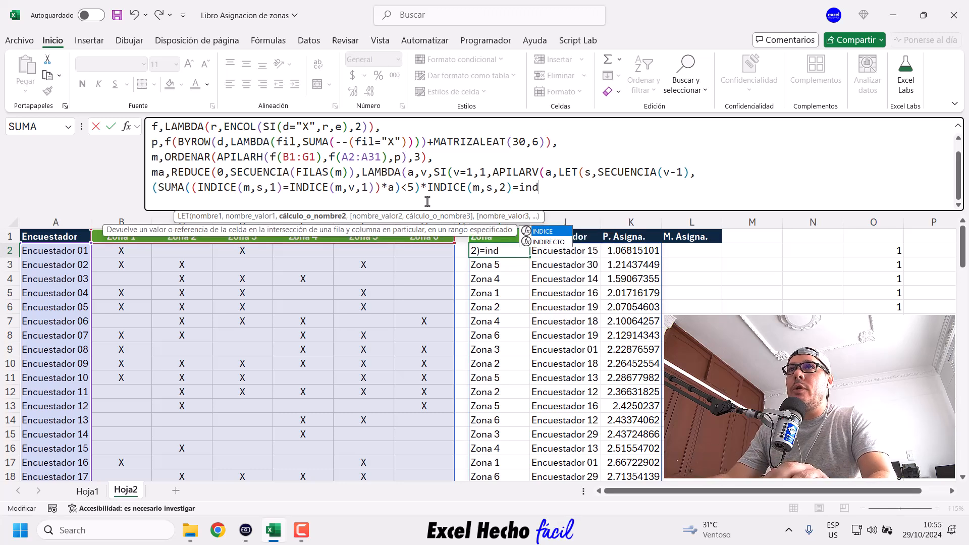
{"action": "key", "text": "Tab"}
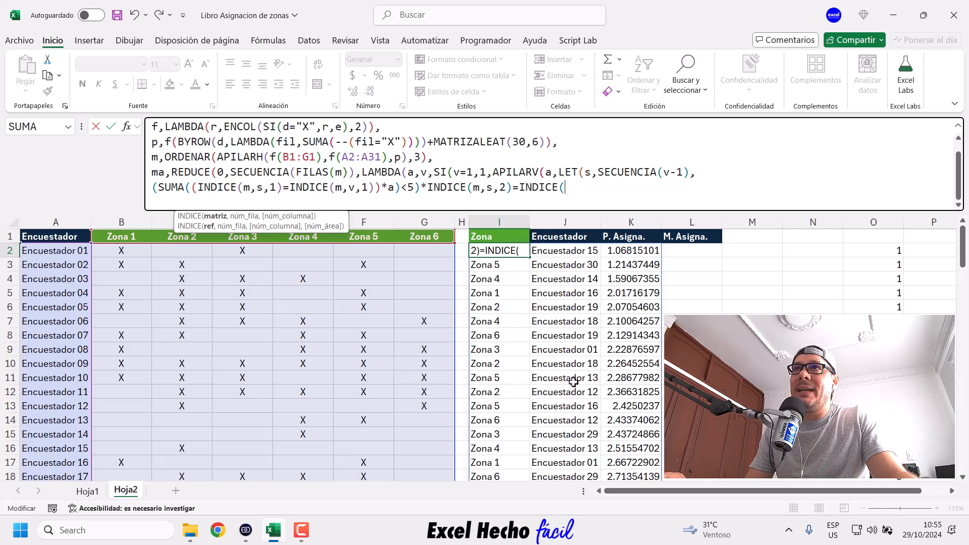
{"action": "type", "text": "m,v,2)"}
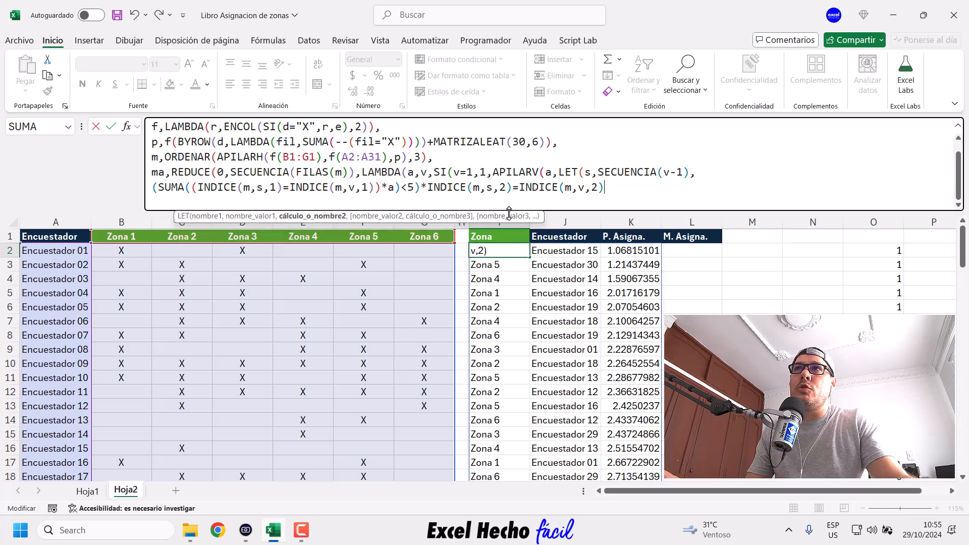
Enclose the surveyor comparison INDICE(m,s,2)=INDICE(m,v,2) in parentheses and multiply it by a
{"action": "double_click", "coordinate": [594, 187]}
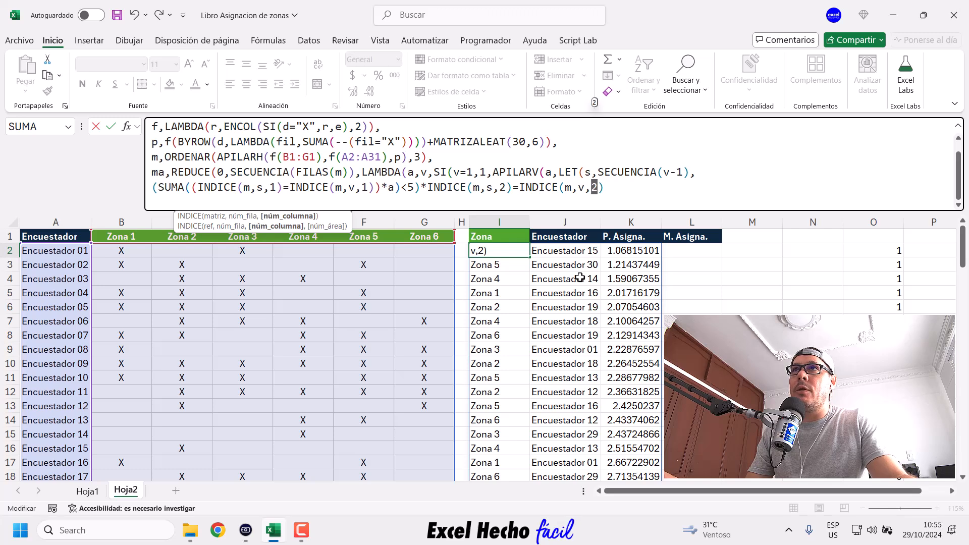
{"action": "left_click_drag", "start_coordinate": [428, 189], "coordinate": [620, 192]}
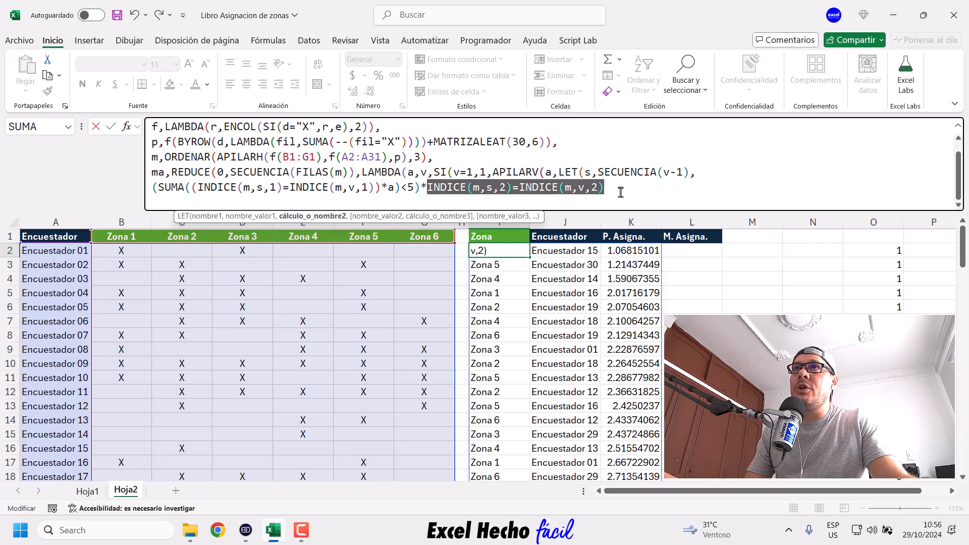
{"action": "left_click", "coordinate": [427, 189]}
{"action": "type", "text": "("}
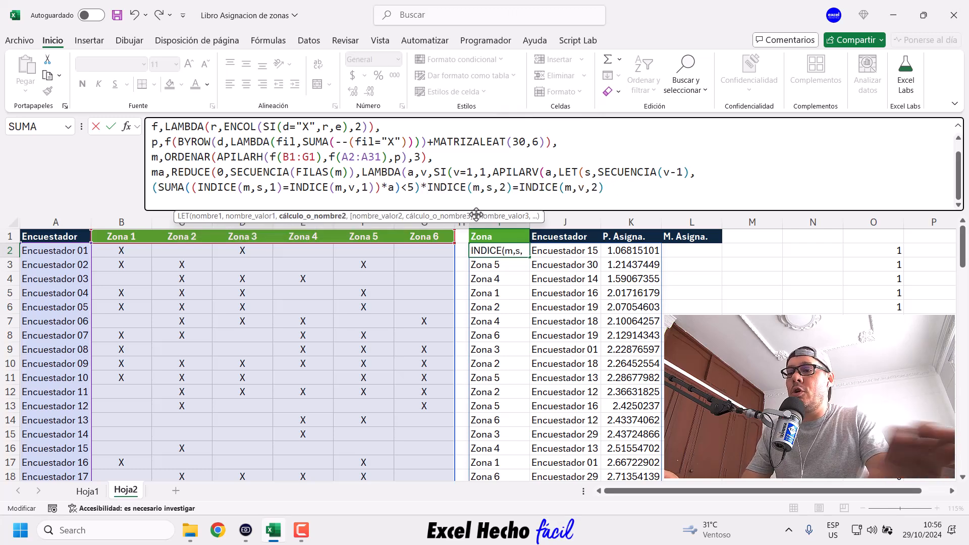
{"action": "left_click", "coordinate": [637, 204]}
{"action": "type", "text": ")*"}
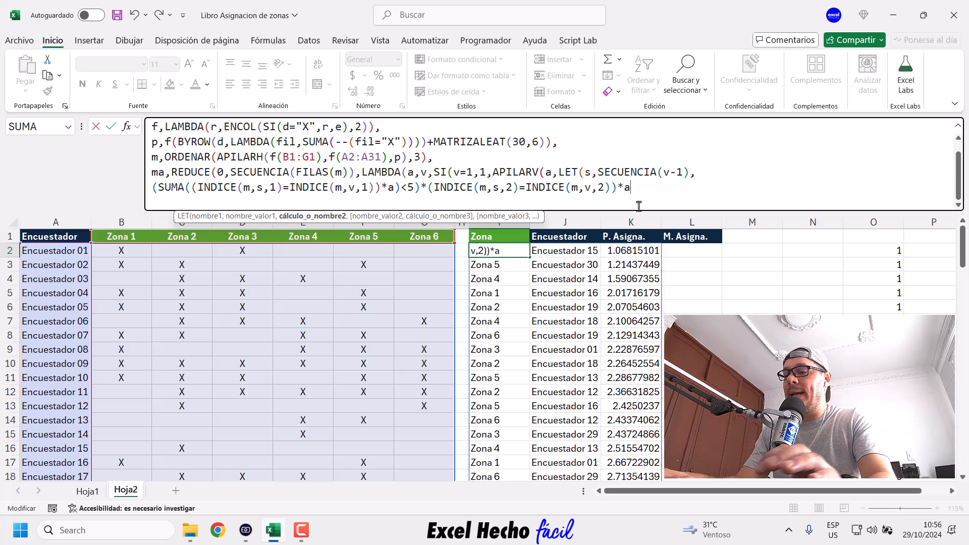
{"action": "type", "text": "a"}
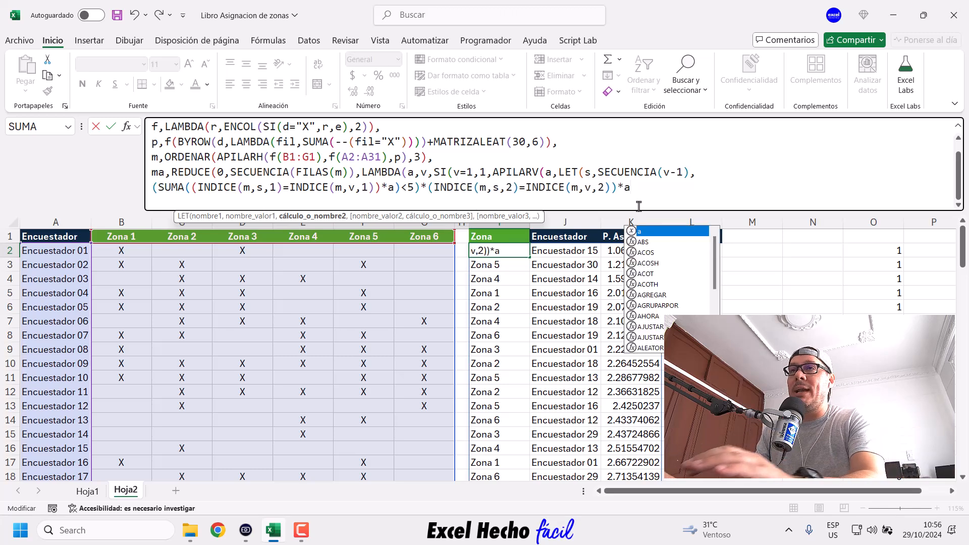
Total the surveyor comparison multiplied by a with SUMA and test whether the sum equals 0
{"action": "left_click", "coordinate": [429, 191]}
{"action": "type", "text": "sum"}
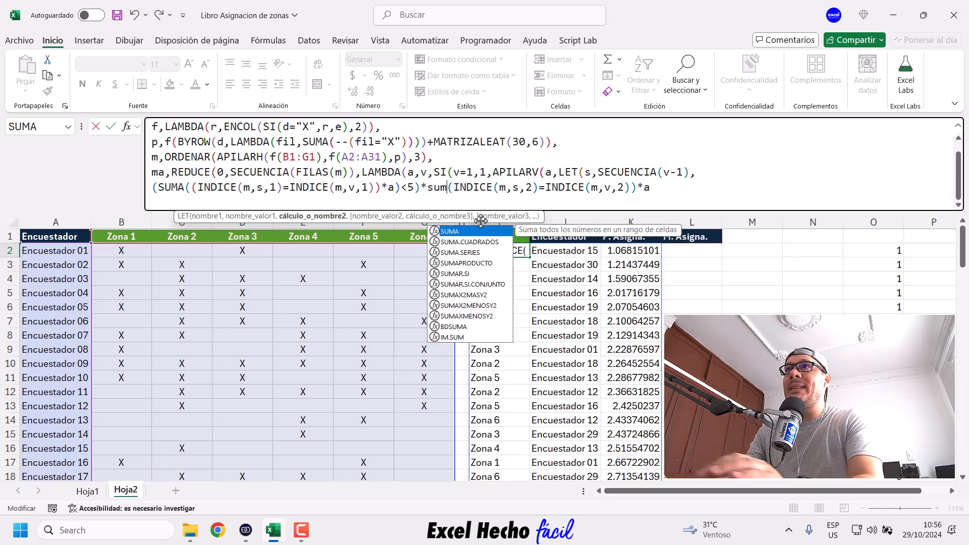
{"action": "key", "text": "Tab"}
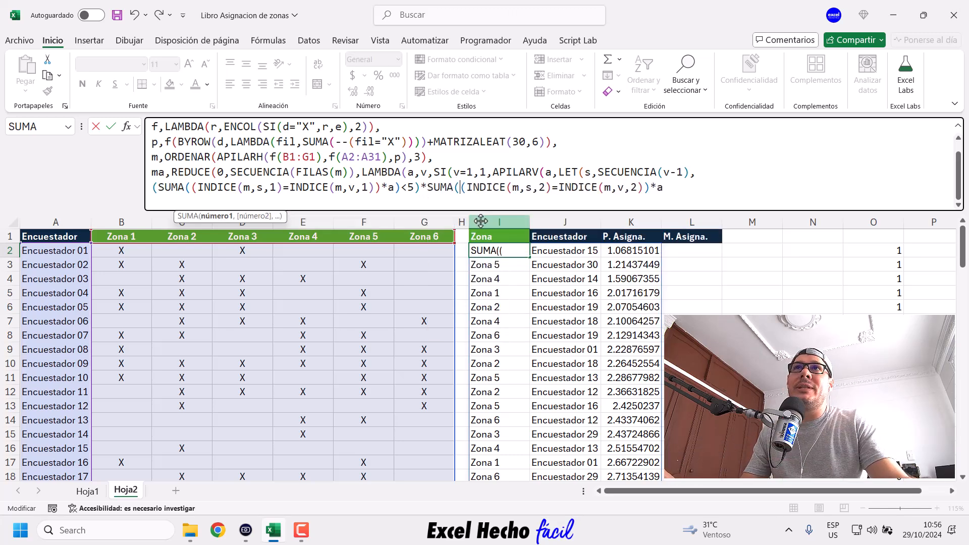
{"action": "left_click", "coordinate": [669, 189]}
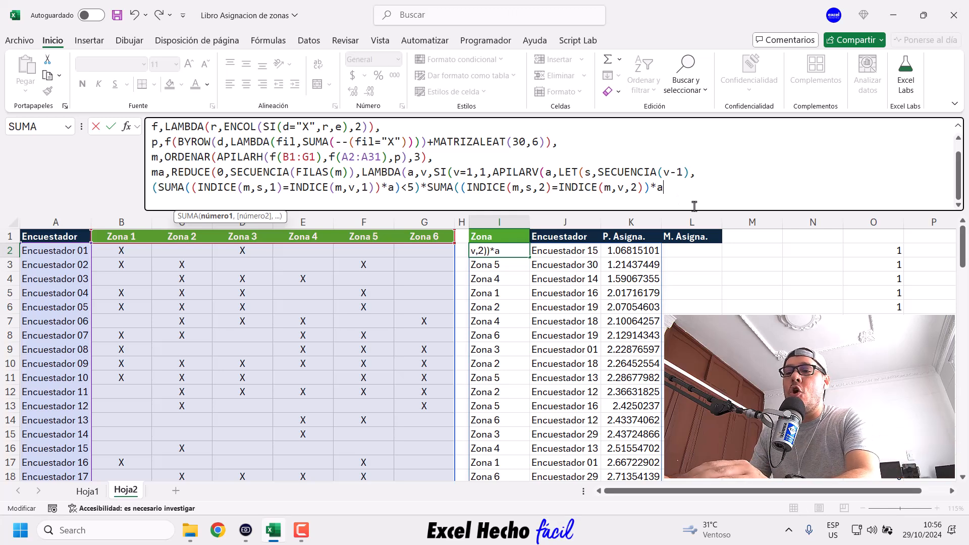
{"action": "type", "text": ")"}
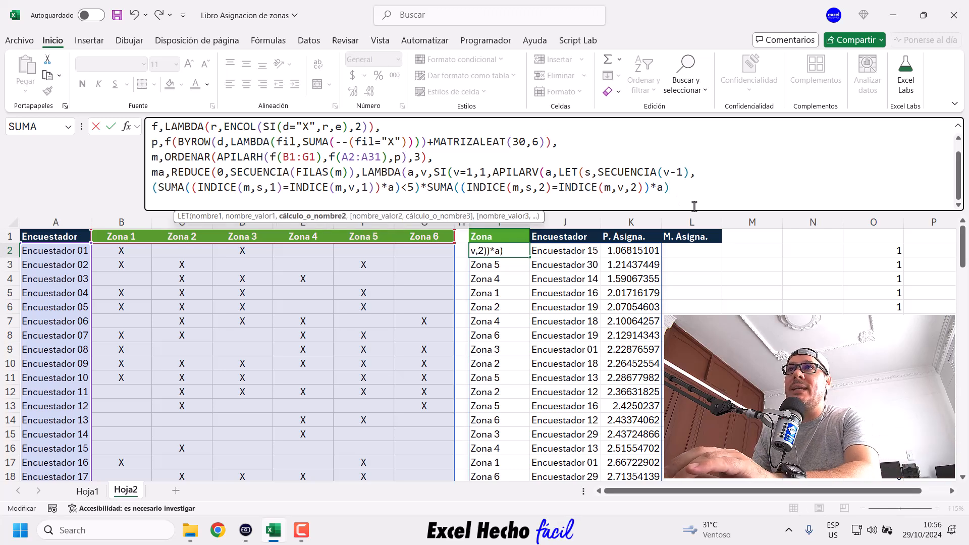
{"action": "type", "text": "=0"}
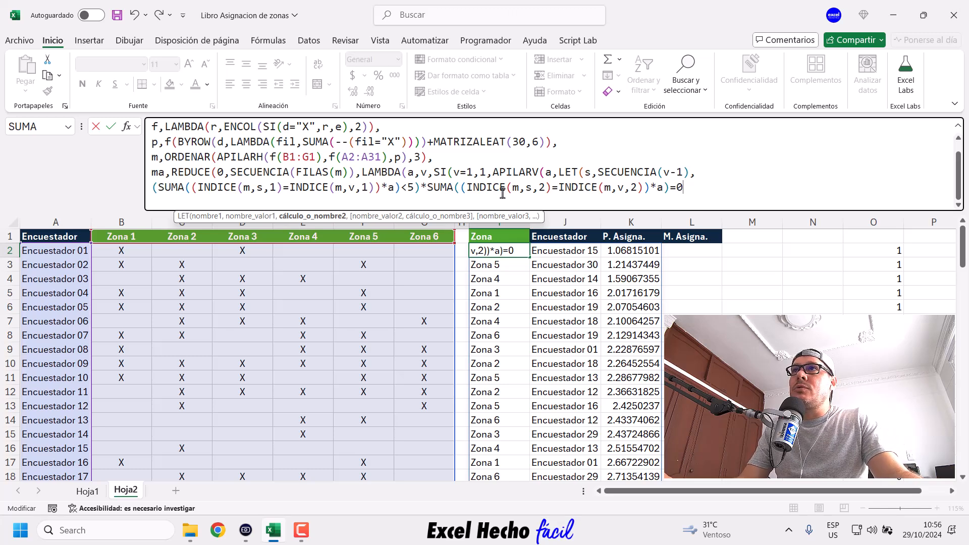
Enclose the whole condition SUMA((INDICE(m,s,2)=INDICE(m,v,2))*a)=0 in parentheses
{"action": "left_click_drag", "start_coordinate": [429, 189], "coordinate": [730, 186]}
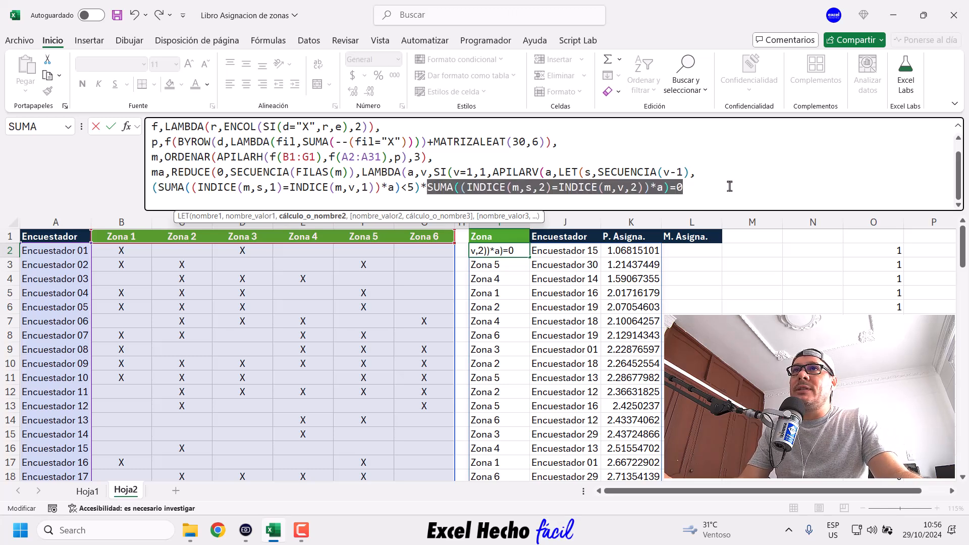
{"action": "left_click", "coordinate": [427, 188]}
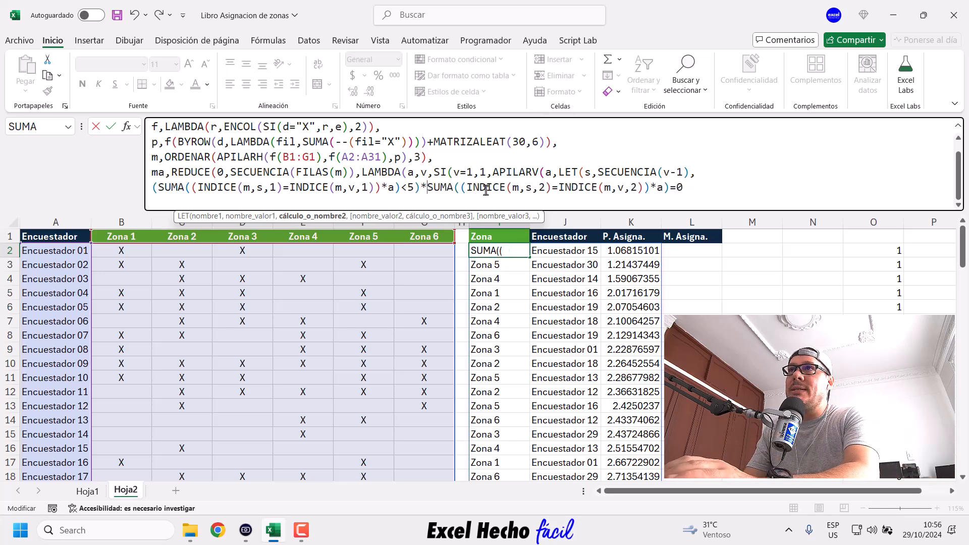
{"action": "type", "text": "("}
{"action": "left_click", "coordinate": [705, 189]}
{"action": "type", "text": ")"}
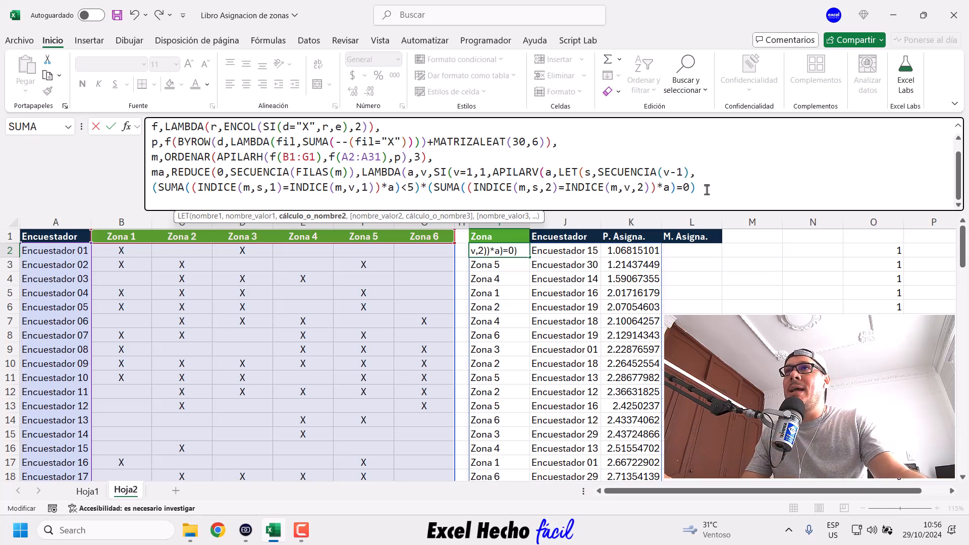
Review the two multiplied conditions: the zone limit test <5 and the surveyor non-repetition test =0
{"action": "left_click_drag", "start_coordinate": [427, 189], "coordinate": [708, 187]}
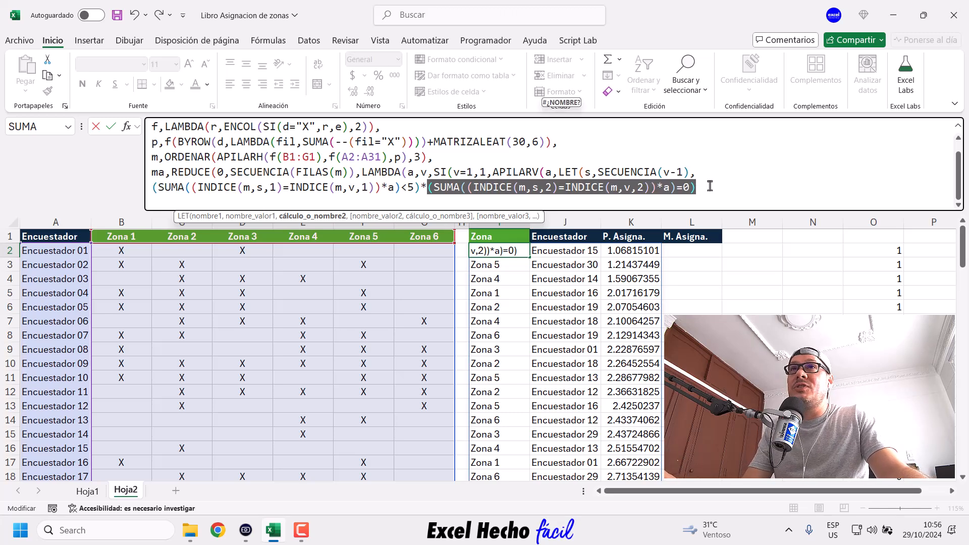
{"action": "double_click", "coordinate": [666, 188]}
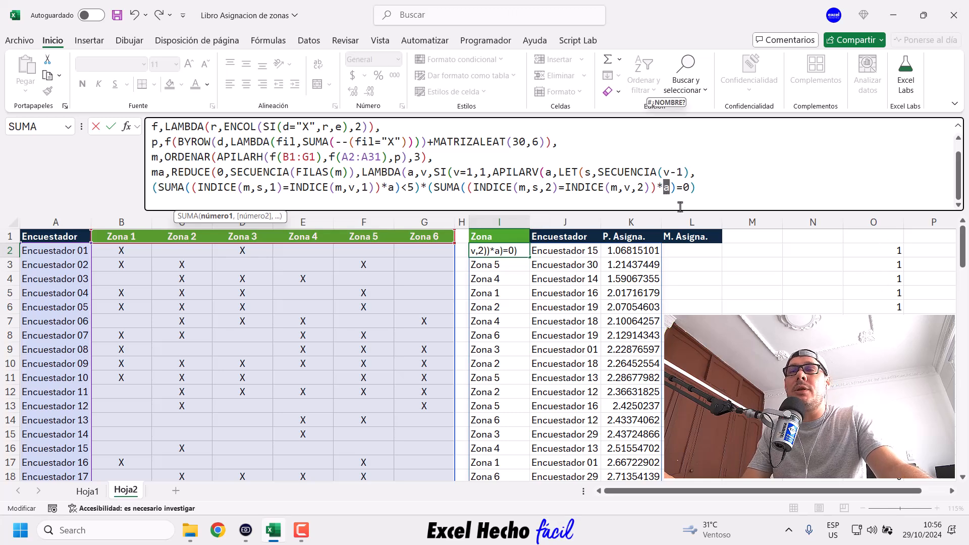
{"action": "left_click", "coordinate": [695, 188]}
{"action": "left_click_drag", "start_coordinate": [695, 188], "coordinate": [428, 188]}
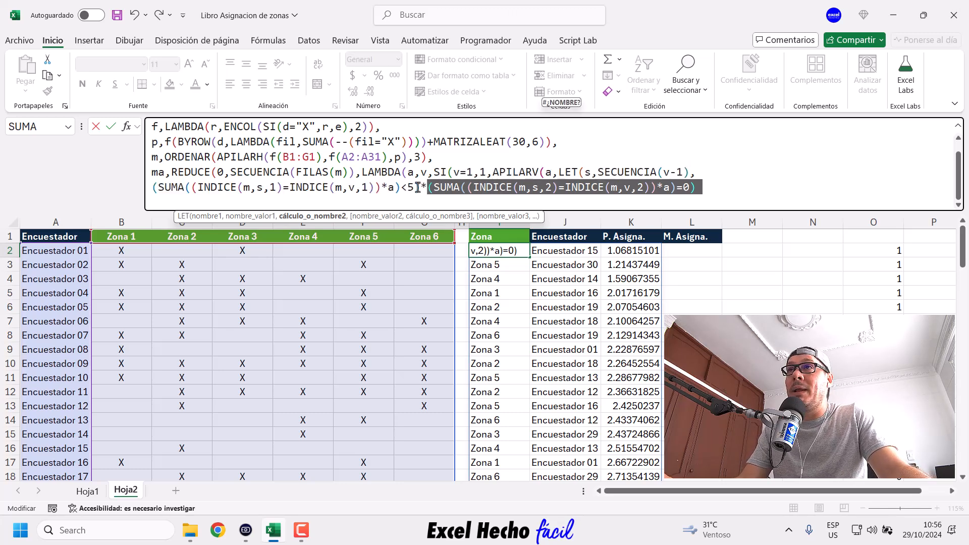
{"action": "left_click_drag", "start_coordinate": [421, 188], "coordinate": [150, 188]}
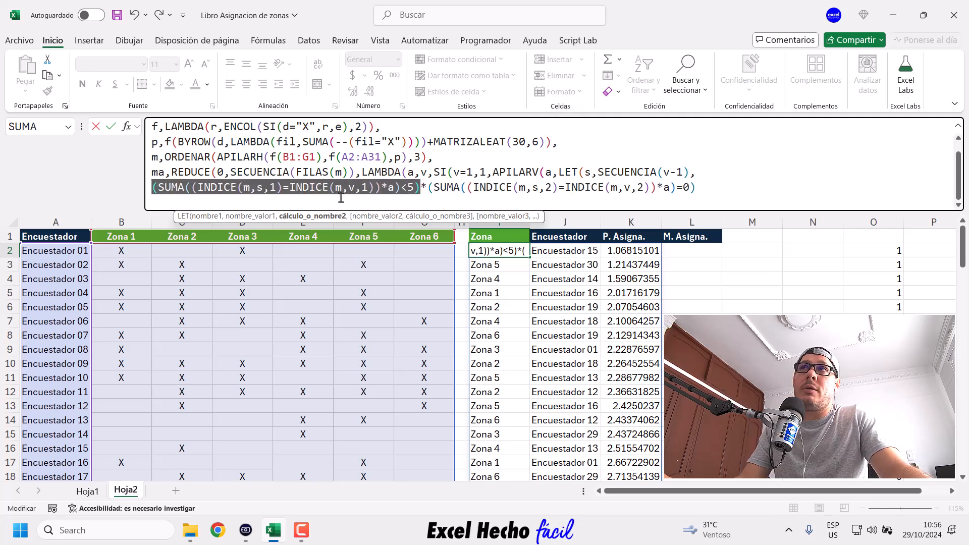
{"action": "left_click", "coordinate": [697, 189]}
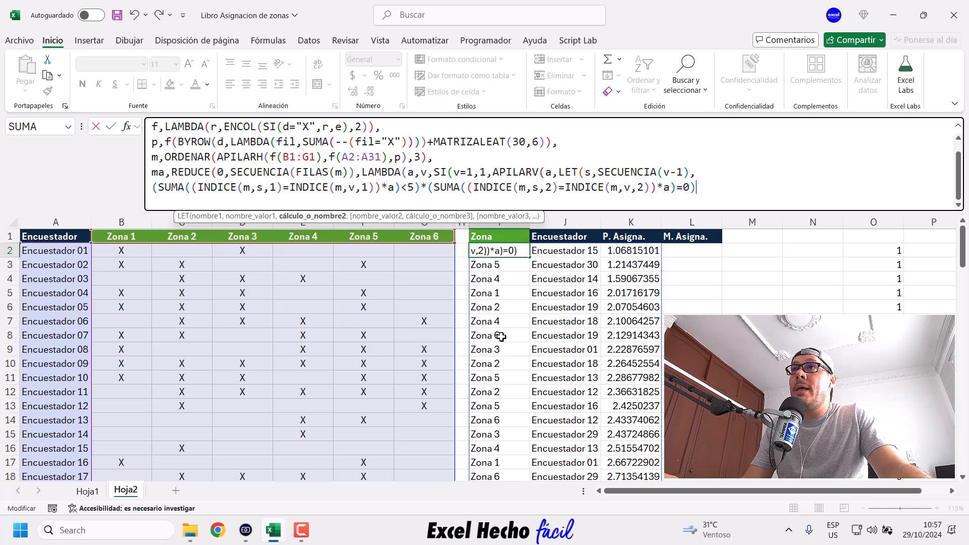
{"action": "left_click_drag", "start_coordinate": [420, 187], "coordinate": [152, 187]}
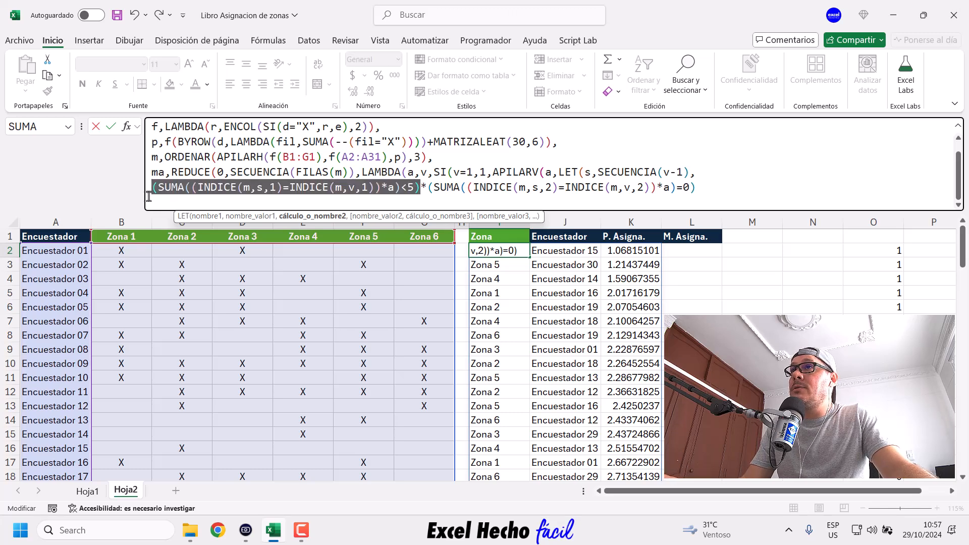
{"action": "left_click_drag", "start_coordinate": [428, 187], "coordinate": [722, 190]}
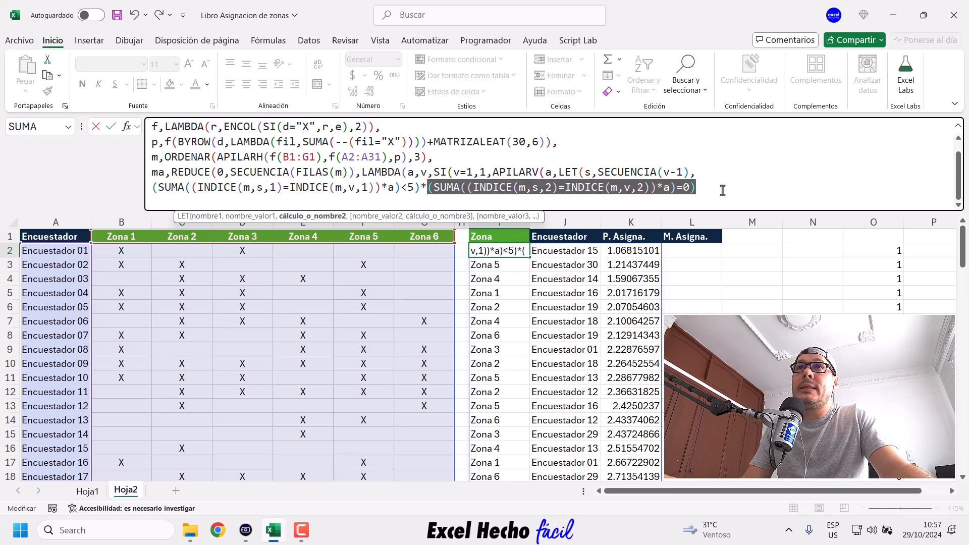
{"action": "left_click", "coordinate": [716, 189]}
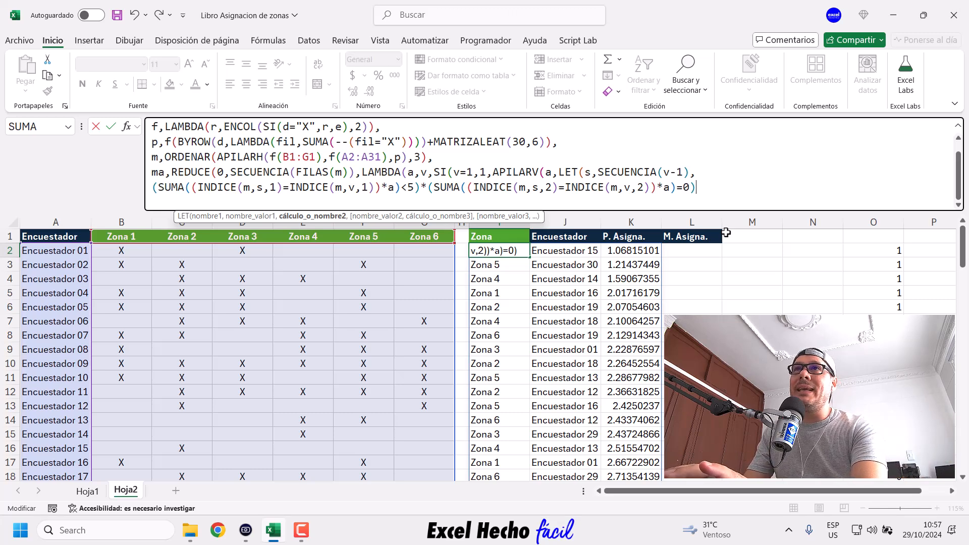
Close the nested LET, APILARV, SI, LAMBDA and REDUCE functions, ending the ma definition with a comma and a new line
{"action": "type", "text": "))"}
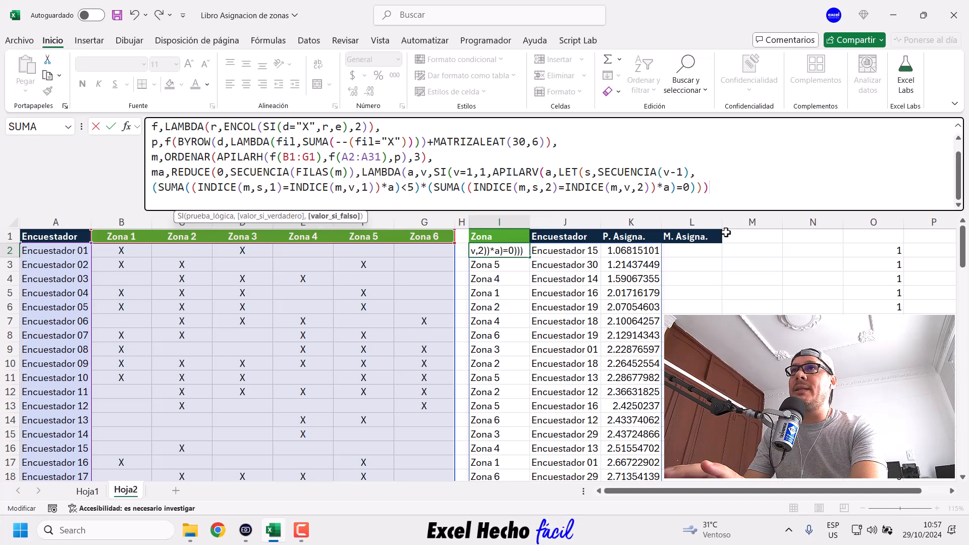
{"action": "key", "text": "BackSpace"}
{"action": "type", "text": ")"}
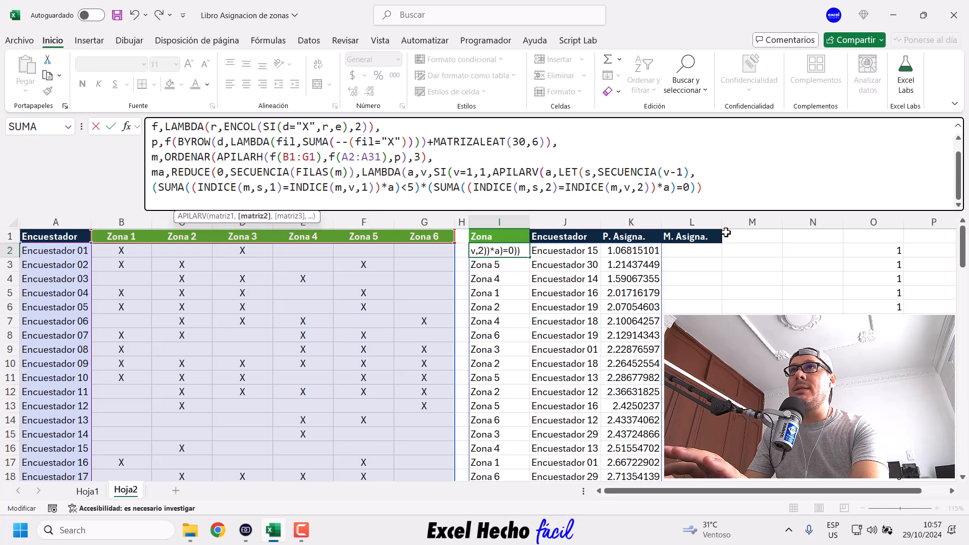
{"action": "type", "text": ")"}
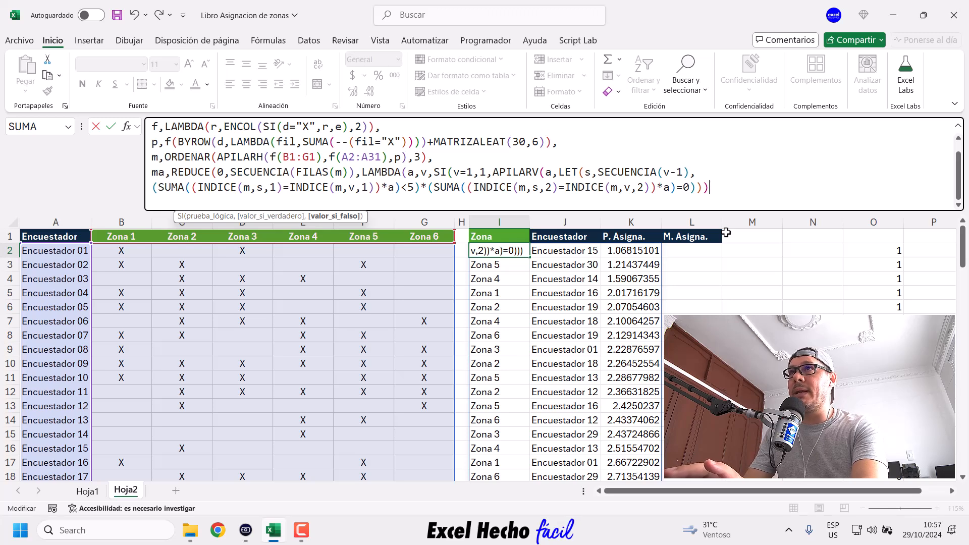
{"action": "type", "text": ")"}
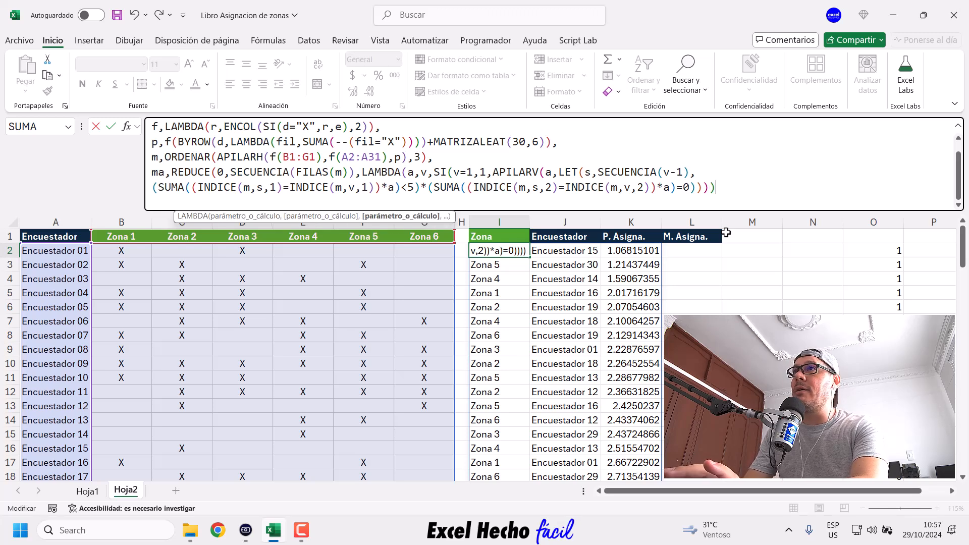
{"action": "type", "text": "))"}
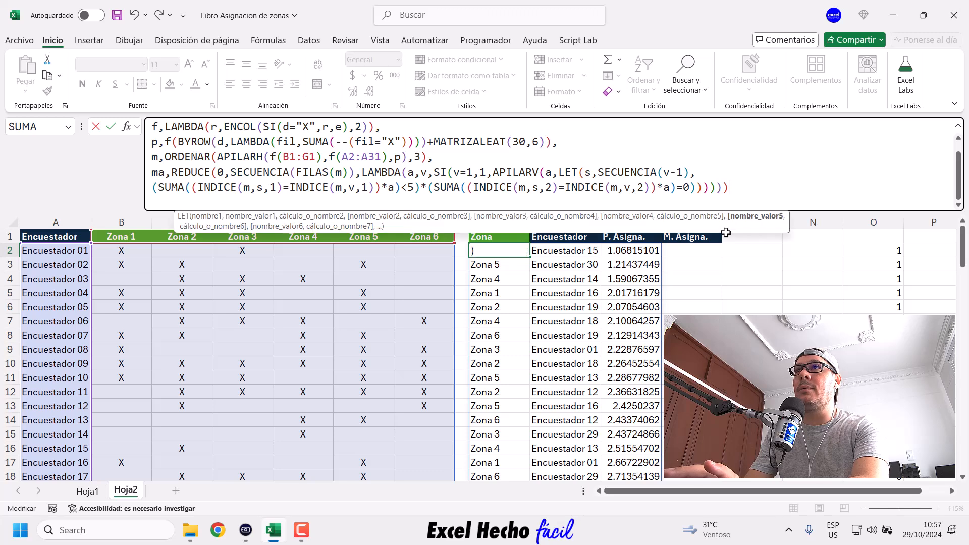
{"action": "type", "text": ")"}
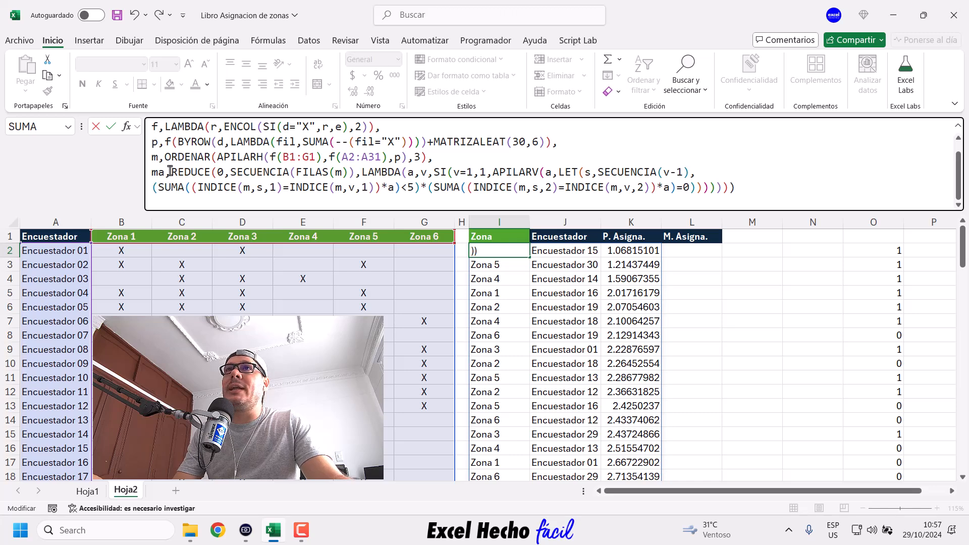
{"action": "key", "text": "BackSpace"}
{"action": "type", "text": ","}
{"action": "key", "text": "alt+Return"}
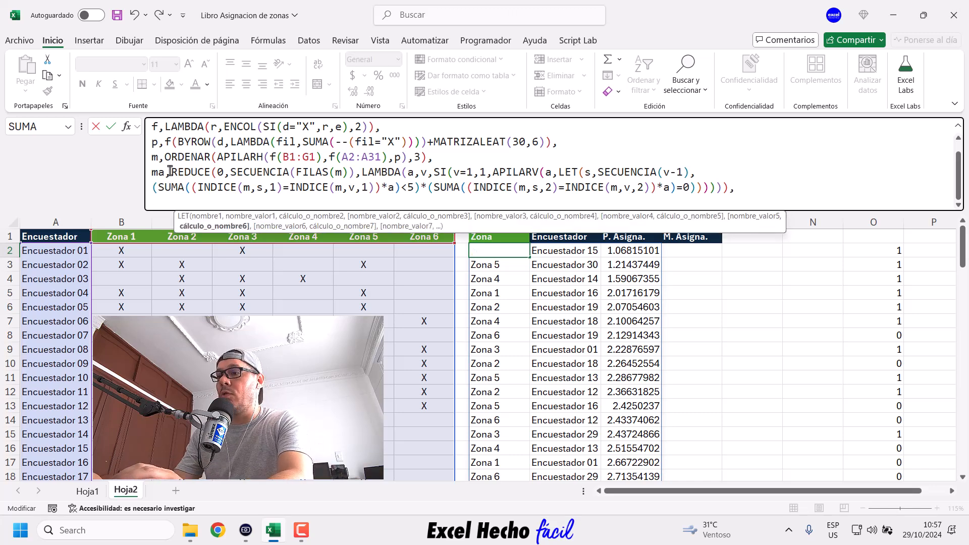
Return APILARH(m,ma) as the LET result and enter the finished formula
{"action": "type", "text": "api"}
{"action": "key", "text": "Tab"}
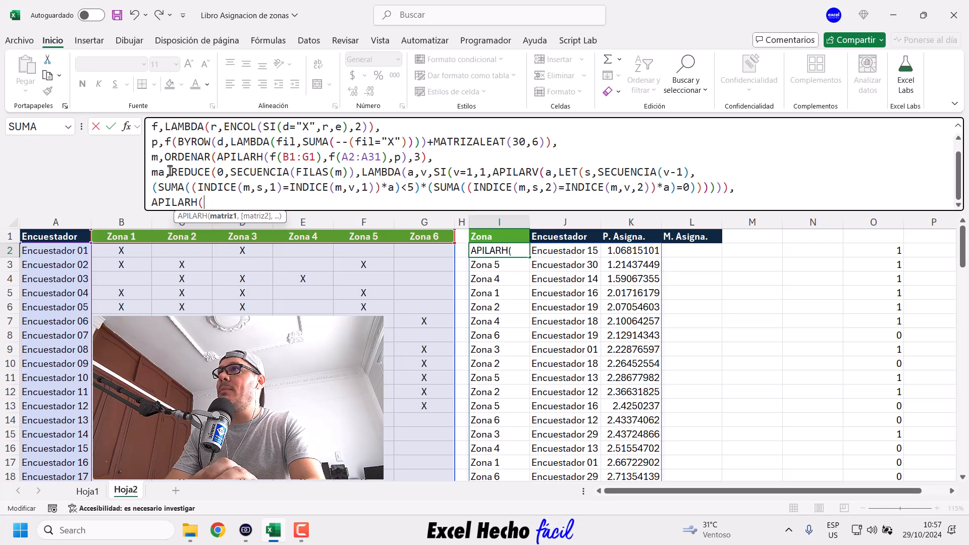
{"action": "type", "text": "m,ma"}
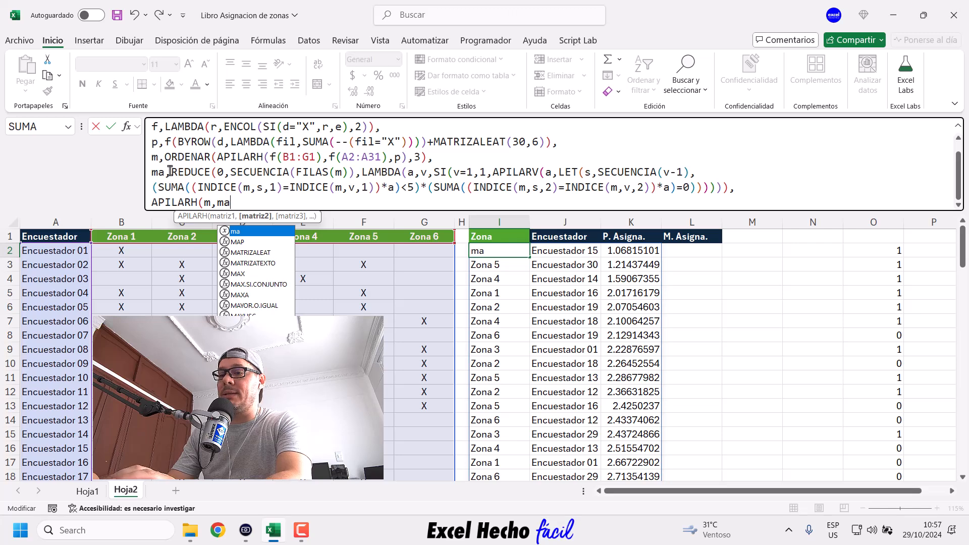
{"action": "type", "text": "))"}
{"action": "key", "text": "Return"}
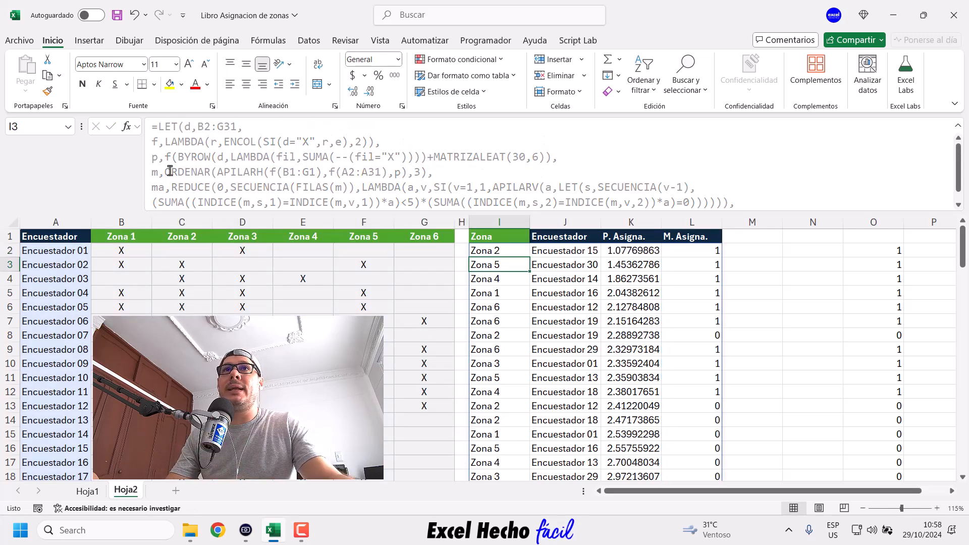
Check the manual formula in O2, then start a Y formula in P2 with the range L2:L98
{"action": "left_click", "coordinate": [699, 251]}
{"action": "left_click", "coordinate": [887, 250]}
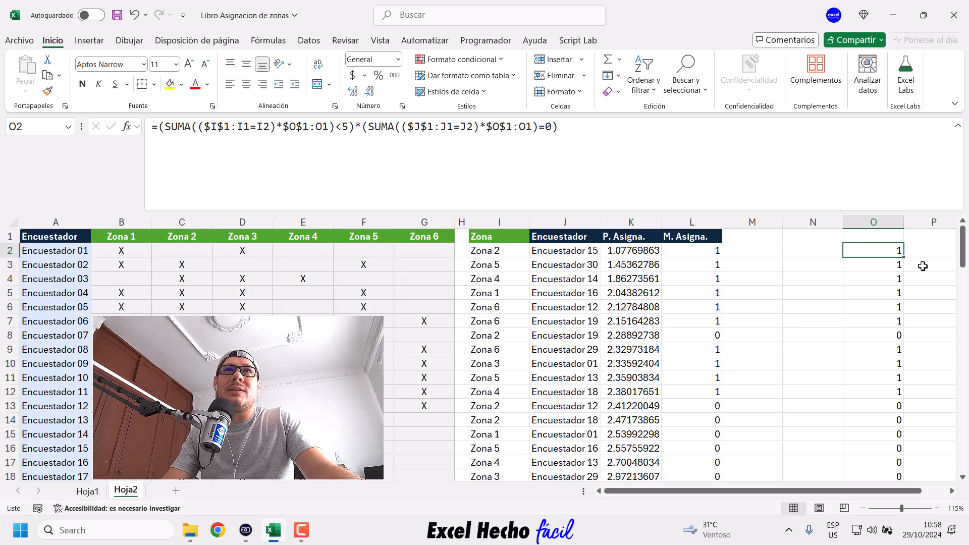
{"action": "left_click", "coordinate": [924, 250]}
{"action": "left_click", "coordinate": [749, 172]}
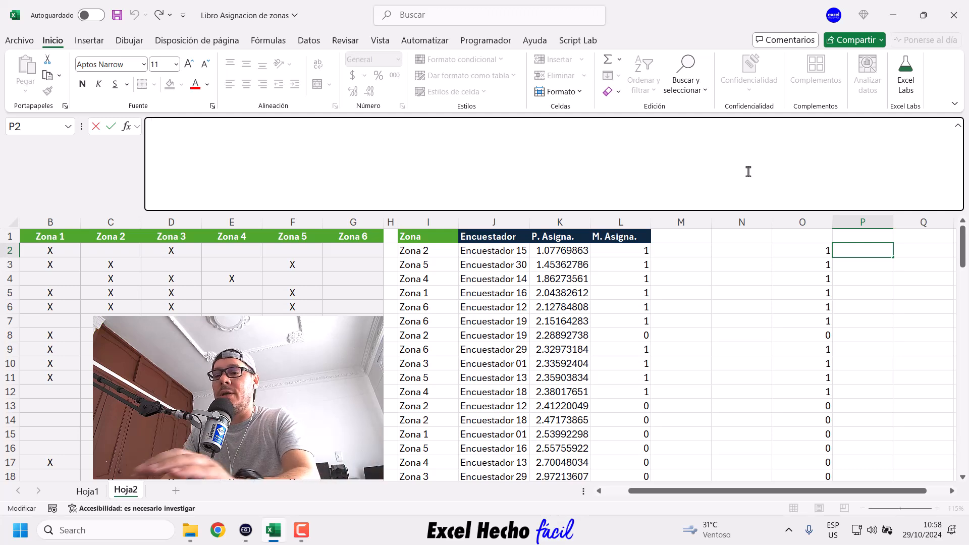
{"action": "type", "text": "="}
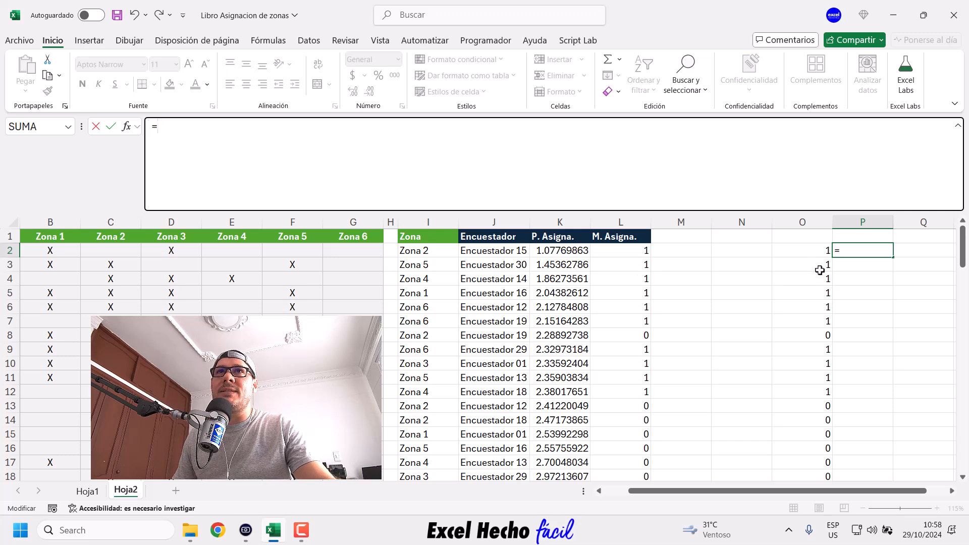
{"action": "type", "text": "Y"}
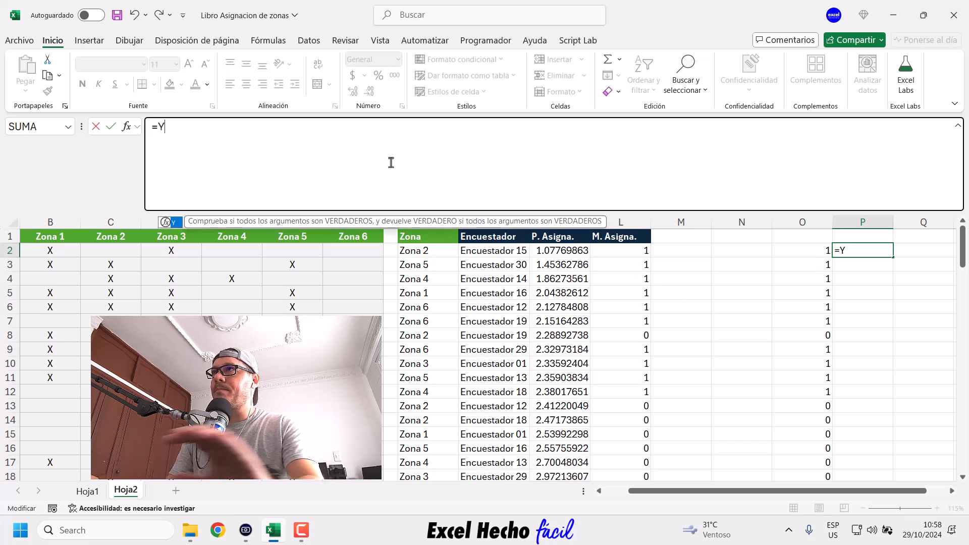
{"action": "type", "text": "("}
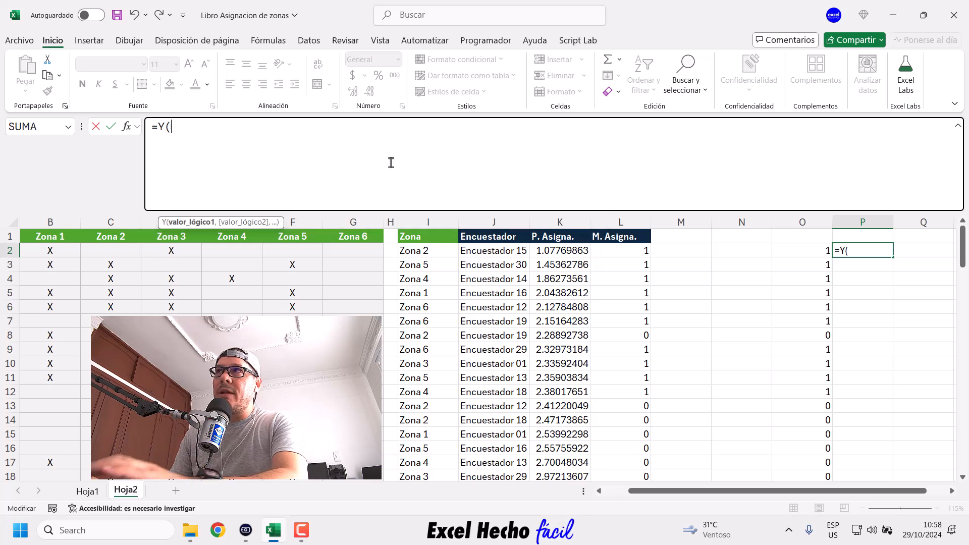
{"action": "left_click", "coordinate": [632, 251]}
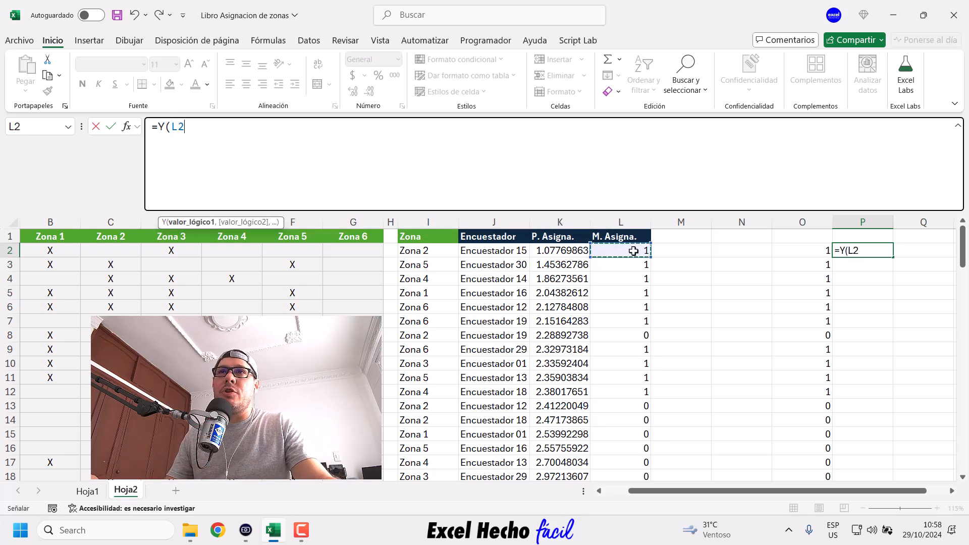
{"action": "key", "text": "ctrl+shift+Down"}
{"action": "scroll", "coordinate": [634, 251], "scroll_direction": "up", "scroll_amount": 20}
{"action": "scroll", "coordinate": [633, 251], "scroll_direction": "up", "scroll_amount": 7}
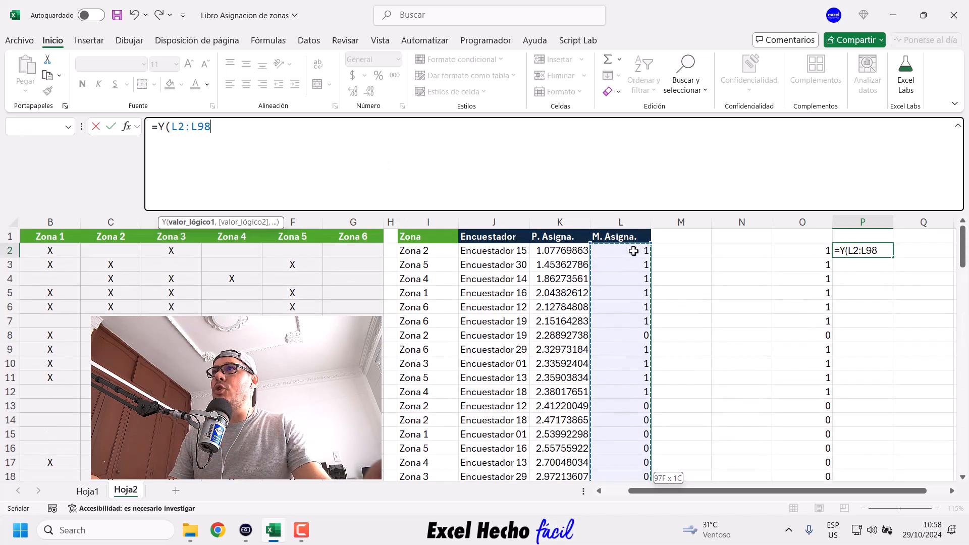
Complete the Y formula in P2 by comparing L2:L98=O2:O98, then enter it and check its result
{"action": "type", "text": "="}
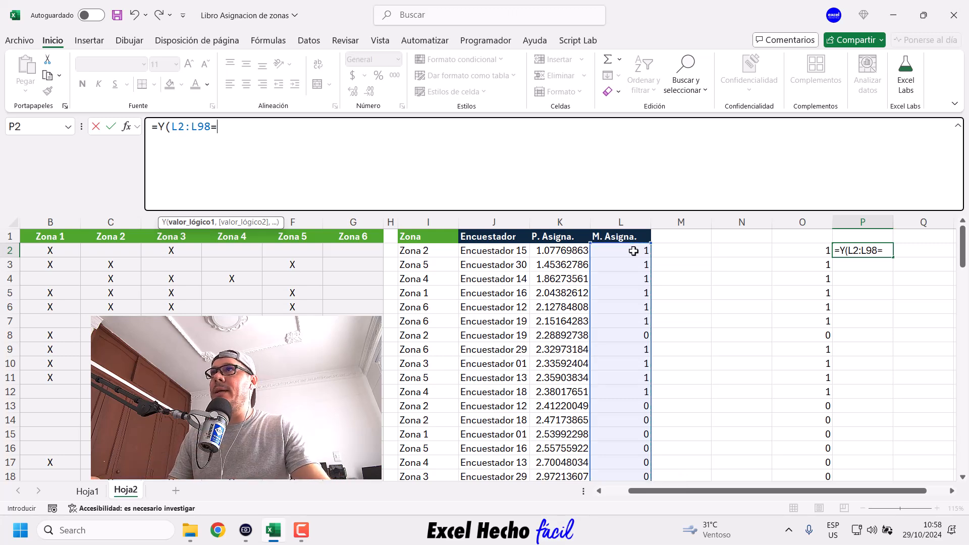
{"action": "left_click", "coordinate": [813, 251]}
{"action": "key", "text": "ctrl+shift+Down"}
{"action": "scroll", "coordinate": [815, 254], "scroll_direction": "up", "scroll_amount": 20}
{"action": "type", "text": ")"}
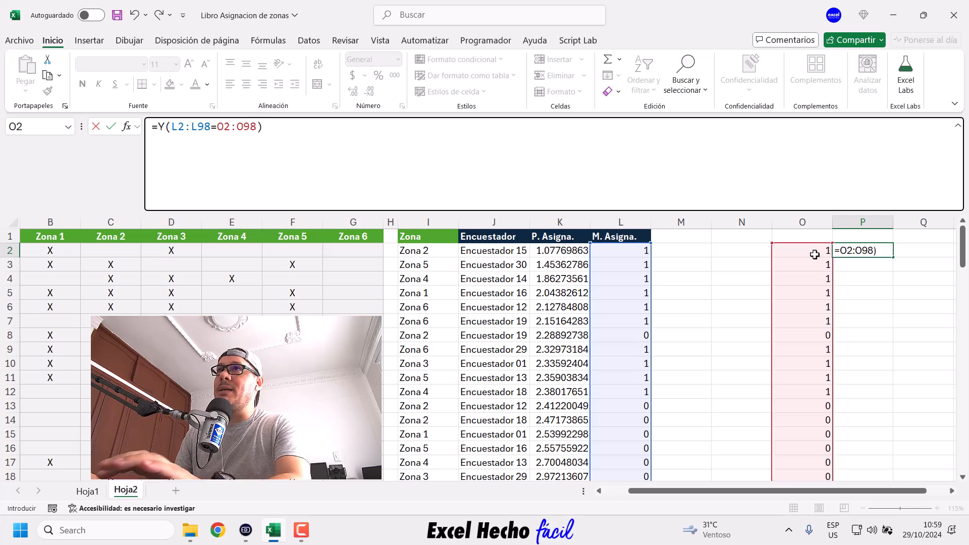
{"action": "key", "text": "Return"}
{"action": "left_click", "coordinate": [847, 249]}
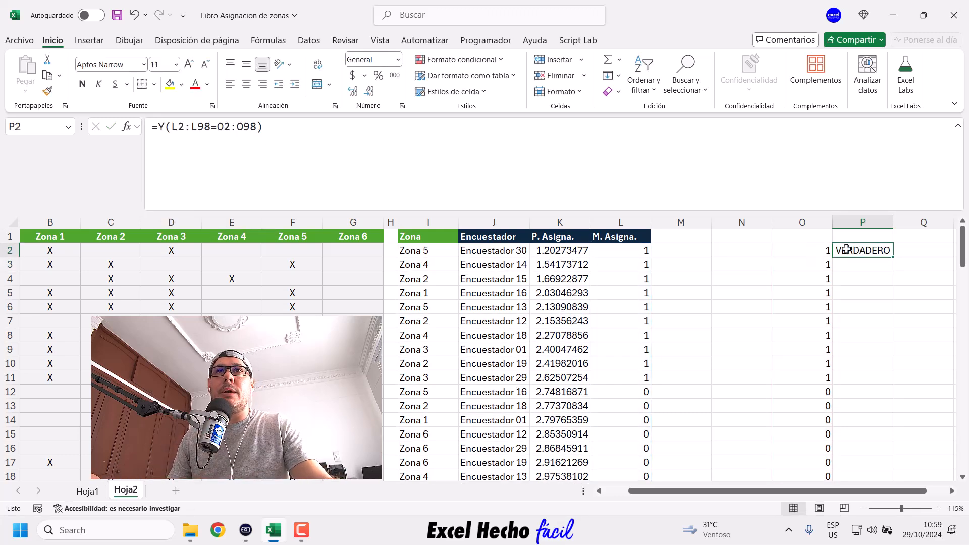
Compare the M. Asigna. values with the manual formula in column O row by row, starting at row 2
{"action": "left_click", "coordinate": [637, 251]}
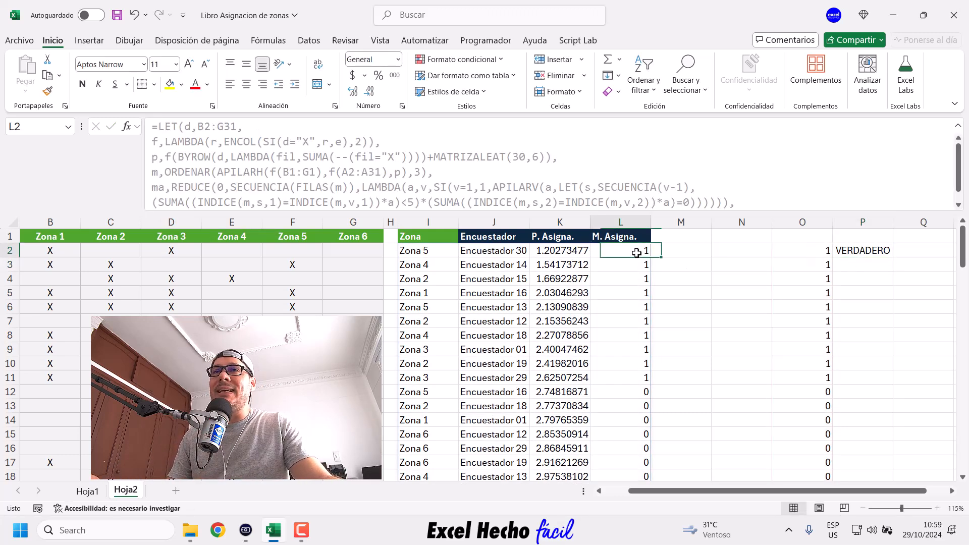
{"action": "left_click", "coordinate": [811, 252]}
{"action": "left_click", "coordinate": [631, 264]}
{"action": "left_click", "coordinate": [786, 268]}
{"action": "left_click", "coordinate": [628, 279]}
{"action": "left_click", "coordinate": [796, 279]}
{"action": "left_click", "coordinate": [646, 295]}
{"action": "left_click", "coordinate": [641, 251]}
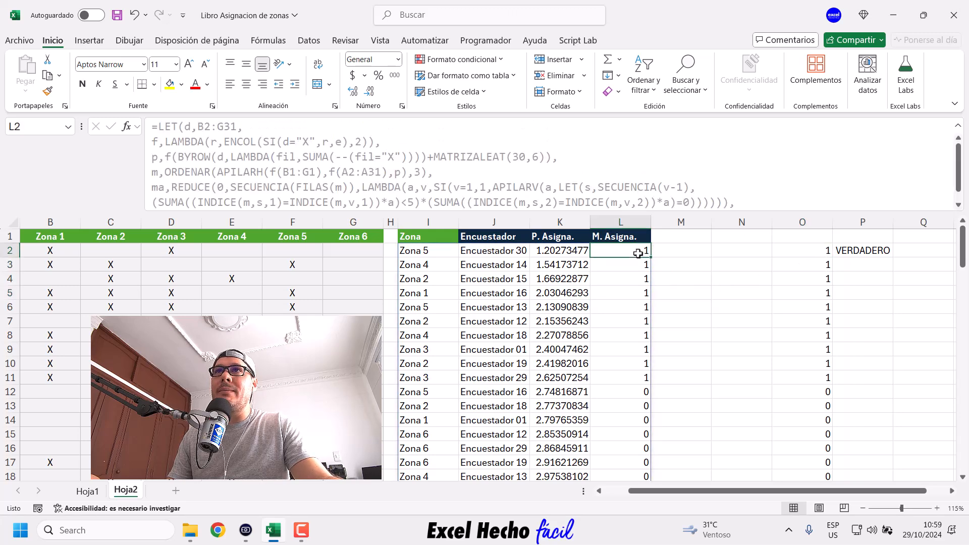
Review the zone, surveyor and assignment mark in row 2 of the result table
{"action": "left_click", "coordinate": [438, 252]}
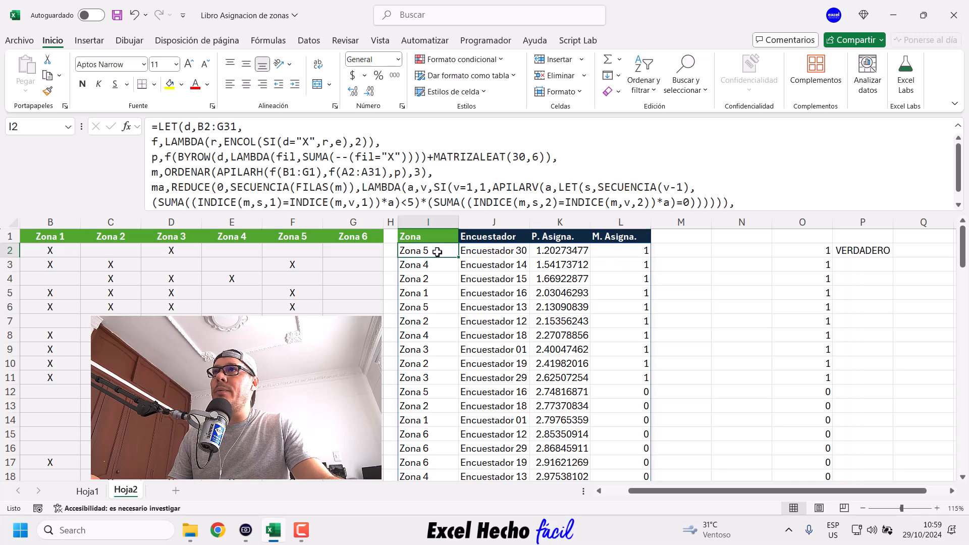
{"action": "left_click", "coordinate": [622, 251]}
{"action": "left_click", "coordinate": [446, 251]}
{"action": "left_click", "coordinate": [483, 251]}
{"action": "left_click", "coordinate": [440, 252]}
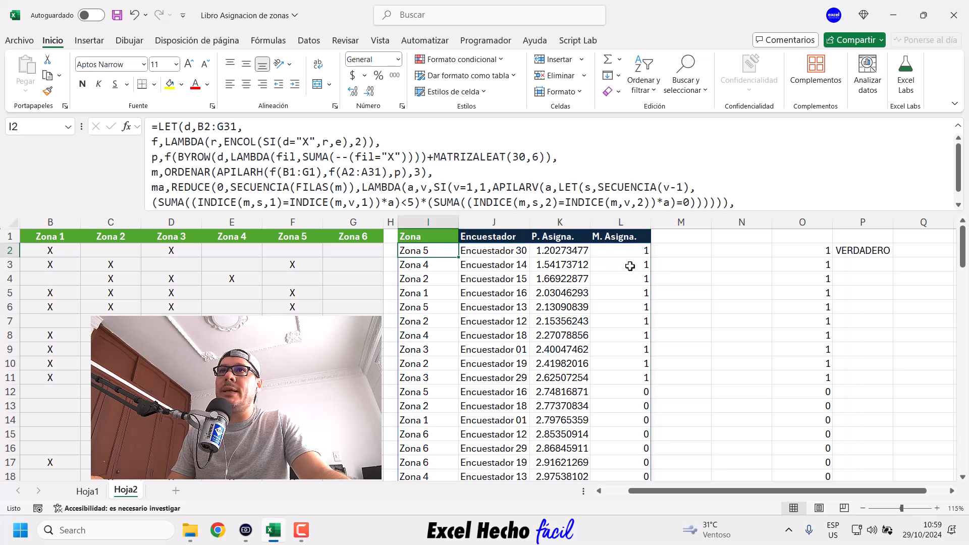
Examine the assignment in row 12 against the earlier rows with the same surveyor and the same zone
{"action": "left_click", "coordinate": [632, 389]}
{"action": "left_click", "coordinate": [482, 391]}
{"action": "left_click", "coordinate": [426, 391]}
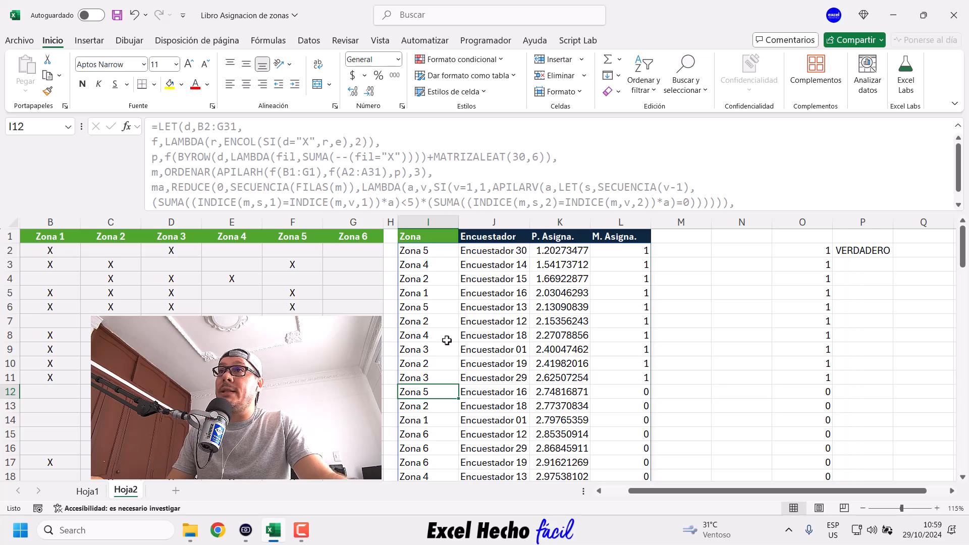
{"action": "left_click_drag", "start_coordinate": [439, 391], "coordinate": [614, 392]}
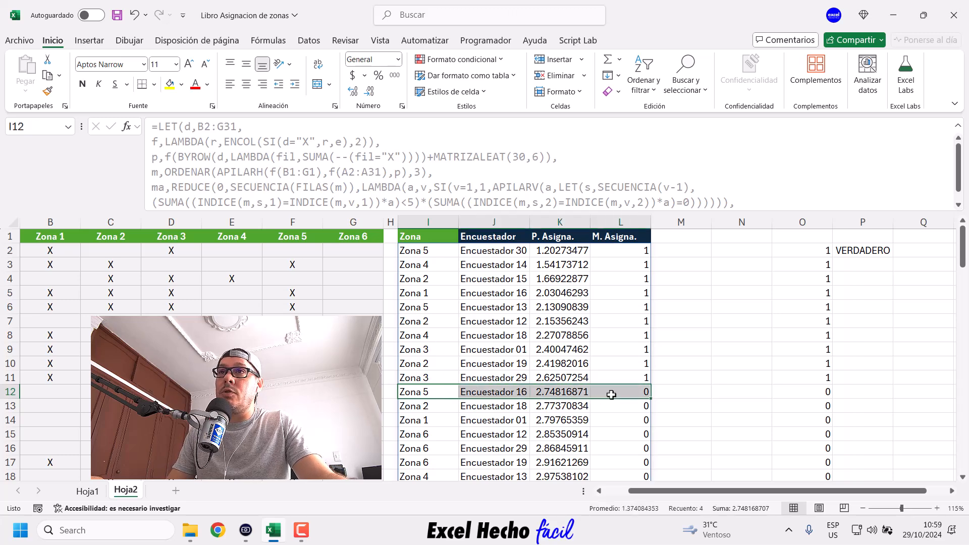
{"action": "left_click", "coordinate": [491, 392]}
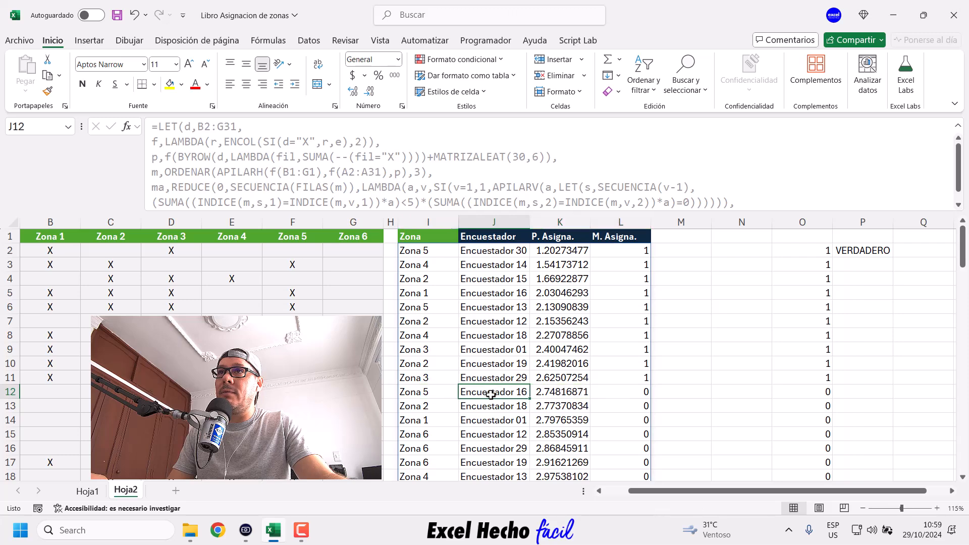
{"action": "left_click", "coordinate": [505, 291], "text": "ctrl"}
{"action": "left_click_drag", "start_coordinate": [432, 393], "coordinate": [614, 394]}
{"action": "left_click", "coordinate": [440, 394]}
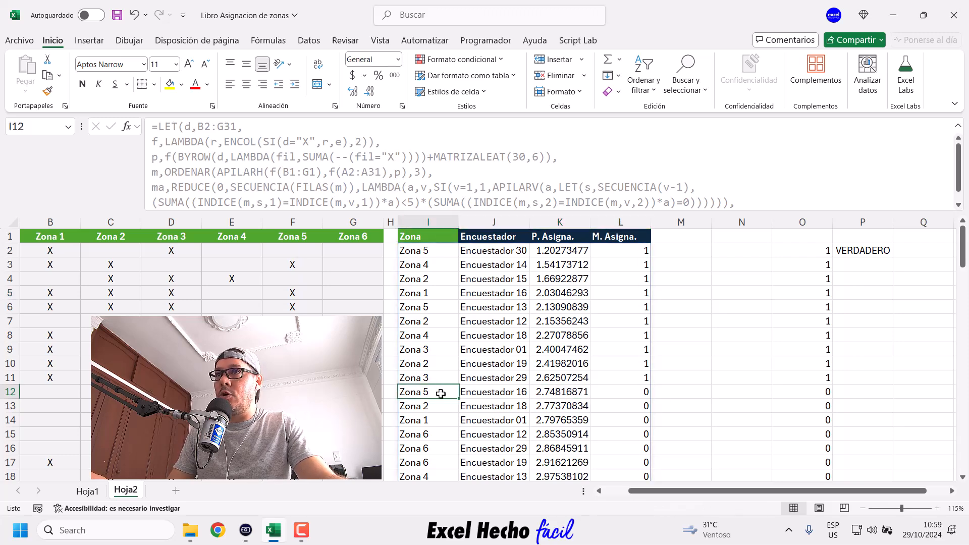
{"action": "left_click", "coordinate": [444, 308], "text": "ctrl"}
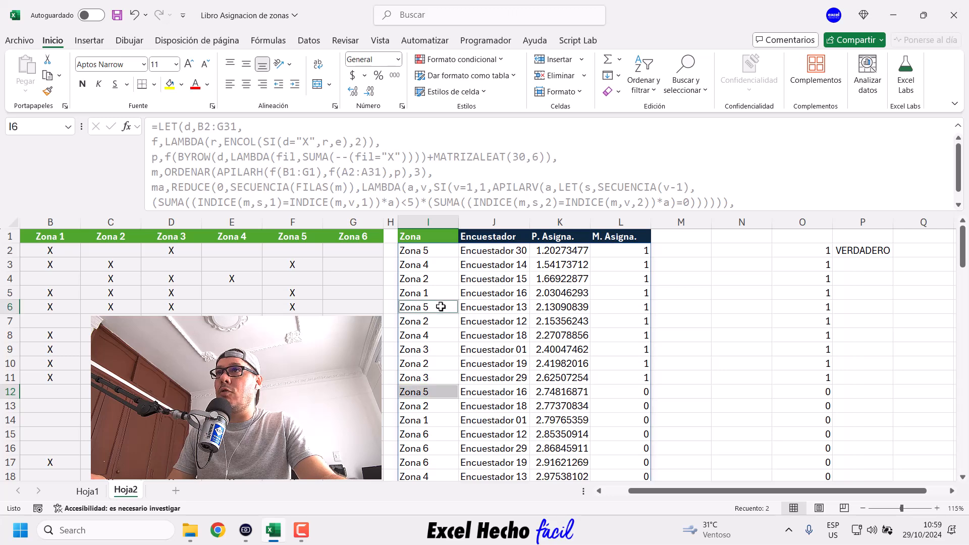
{"action": "left_click", "coordinate": [438, 253], "text": "ctrl"}
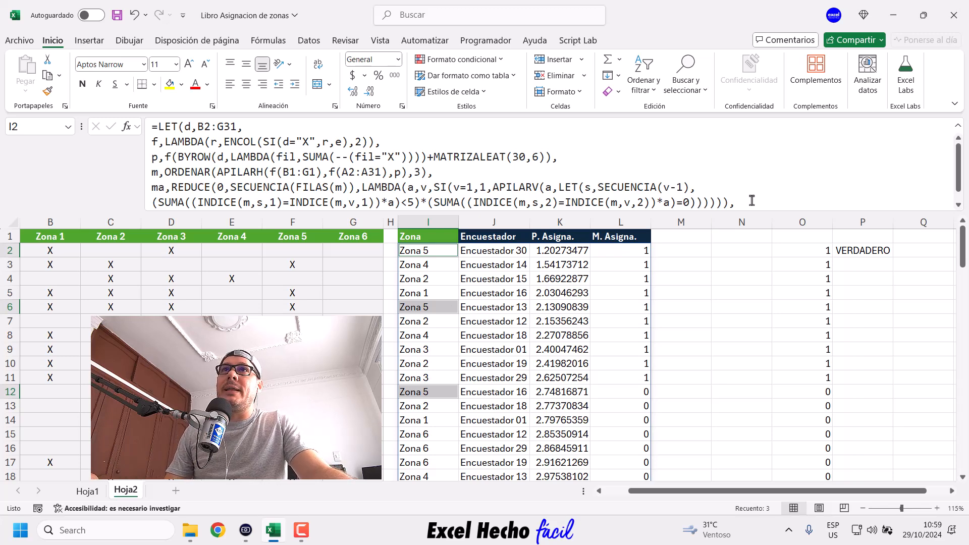
Replace the APILARH(m,ma) result of the LET formula in I2 with the start of an AGRUPARPOR function, reviewing the m and ma variables
{"action": "left_click", "coordinate": [441, 250]}
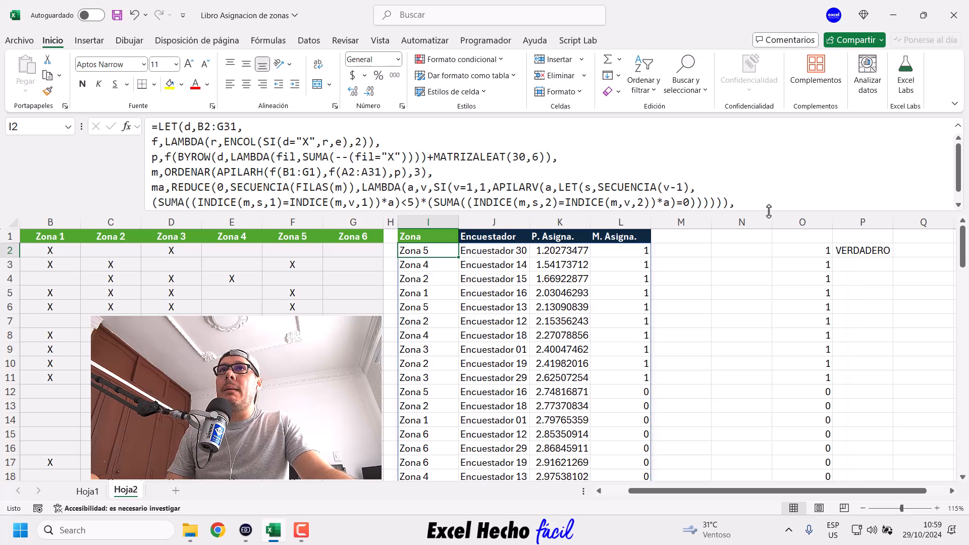
{"action": "left_click_drag", "start_coordinate": [769, 211], "coordinate": [769, 226]}
{"action": "left_click_drag", "start_coordinate": [246, 222], "coordinate": [135, 221]}
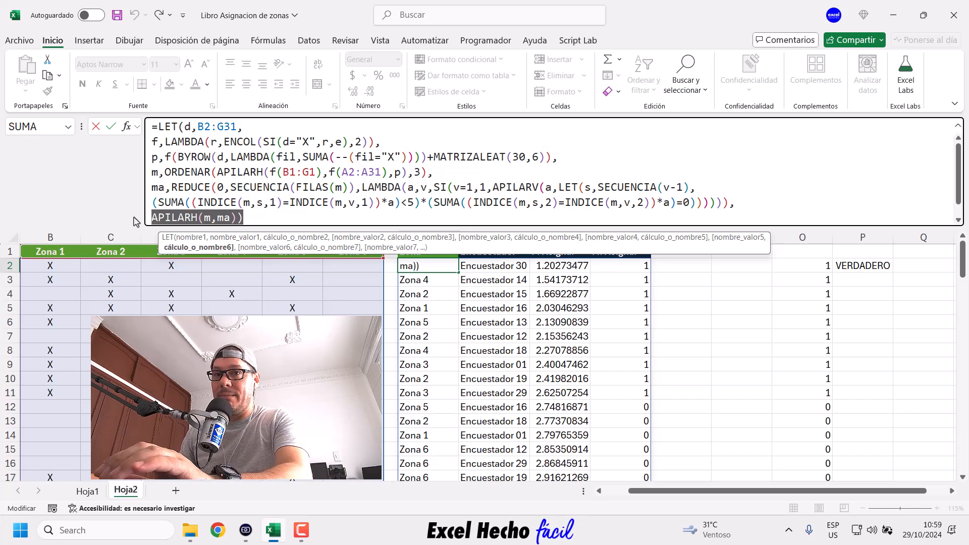
{"action": "key", "text": "BackSpace"}
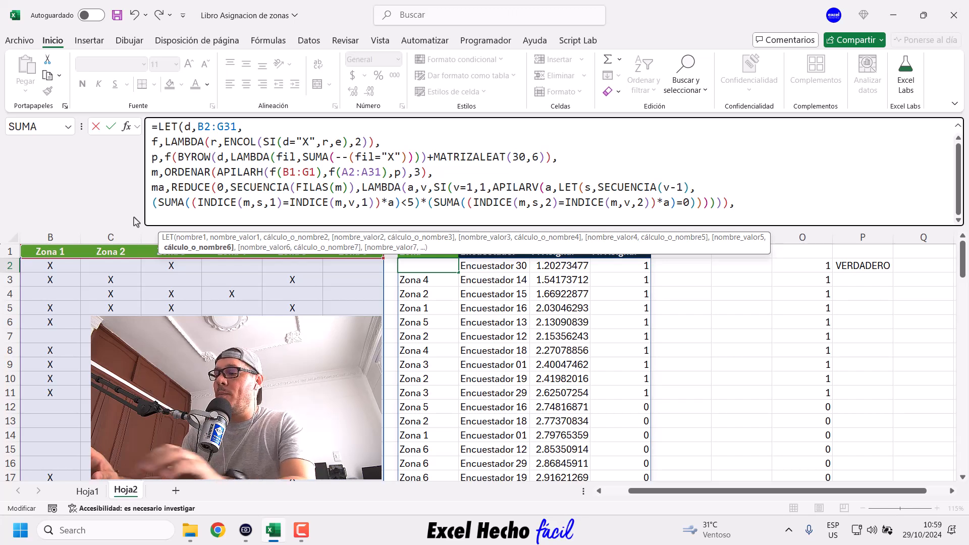
{"action": "type", "text": "agru"}
{"action": "key", "text": "Tab"}
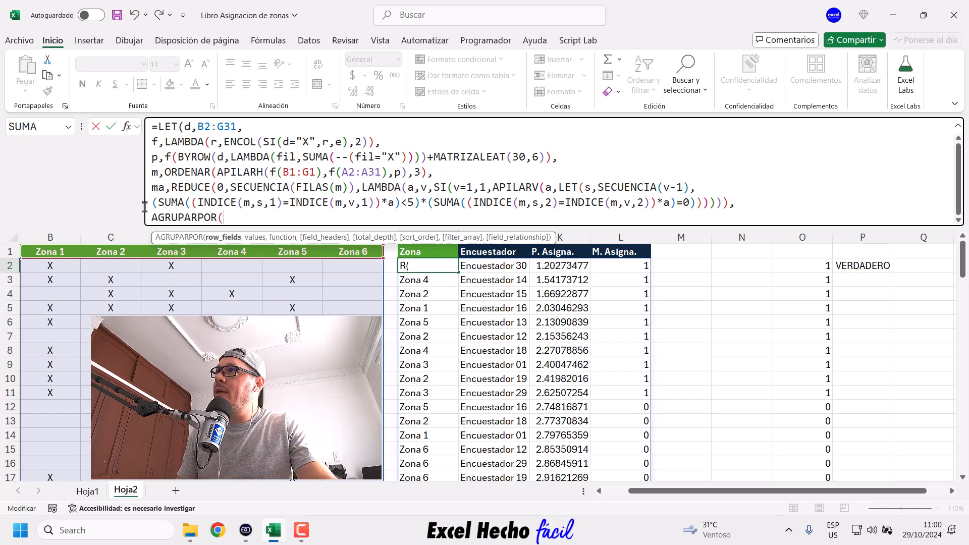
{"action": "double_click", "coordinate": [153, 172]}
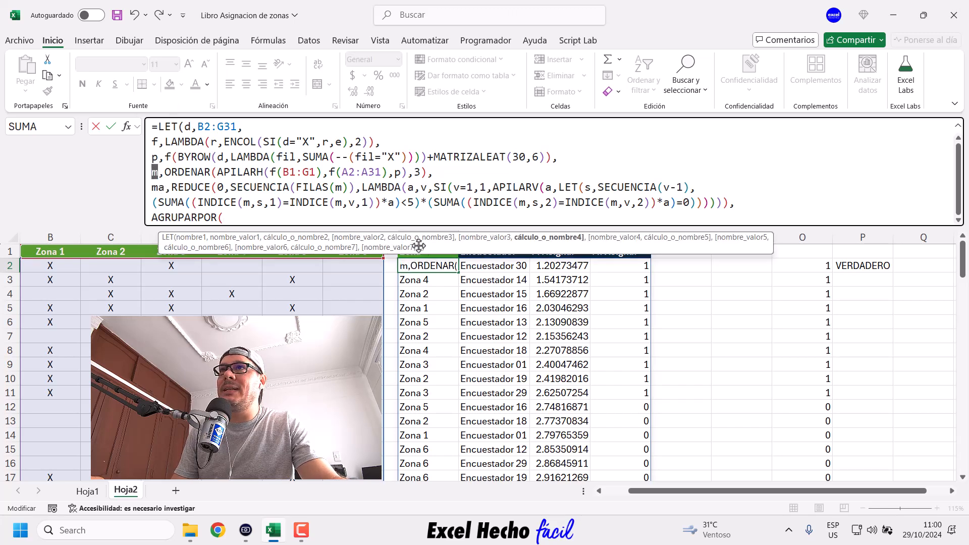
{"action": "double_click", "coordinate": [161, 188]}
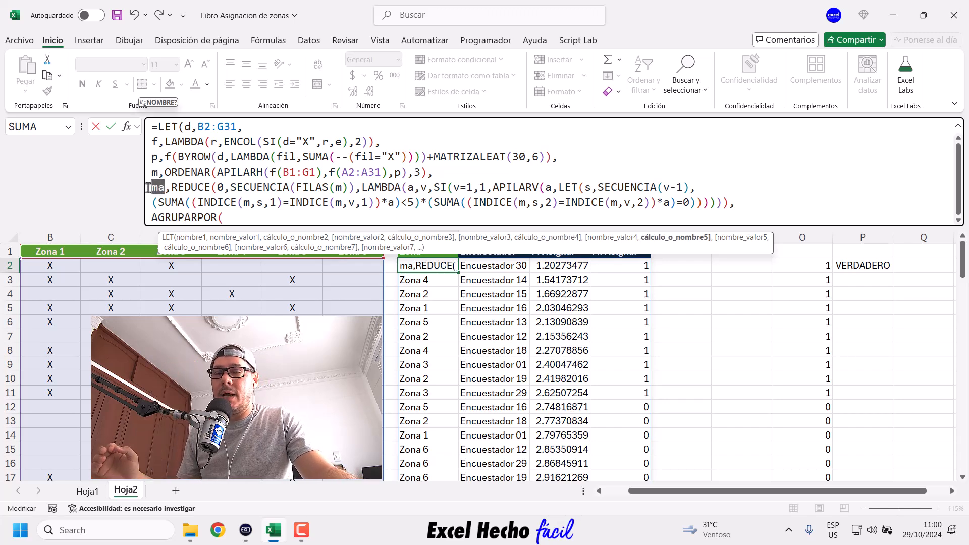
{"action": "left_click", "coordinate": [229, 219]}
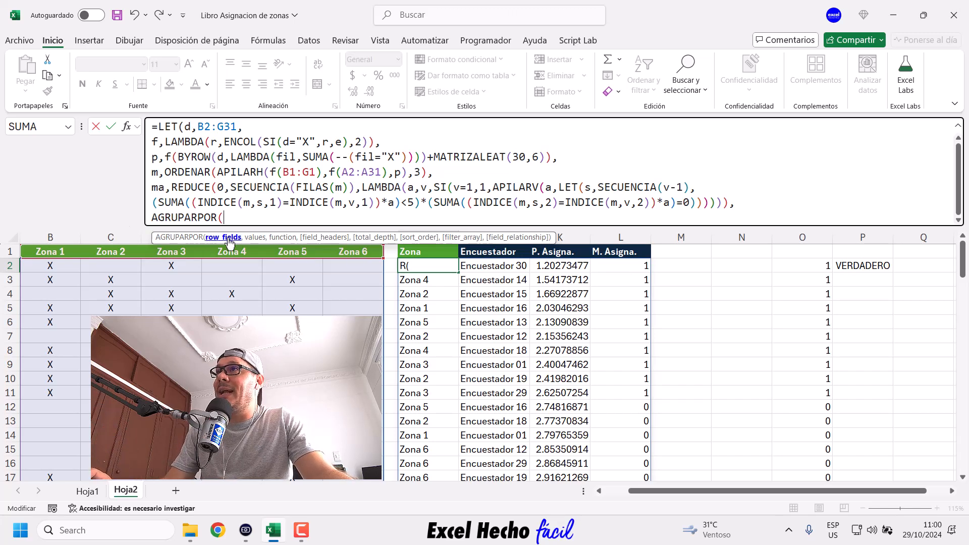
Set the row_fields argument of AGRUPARPOR to ELEGIRCOLS(m,1)
{"action": "type", "text": "ele"}
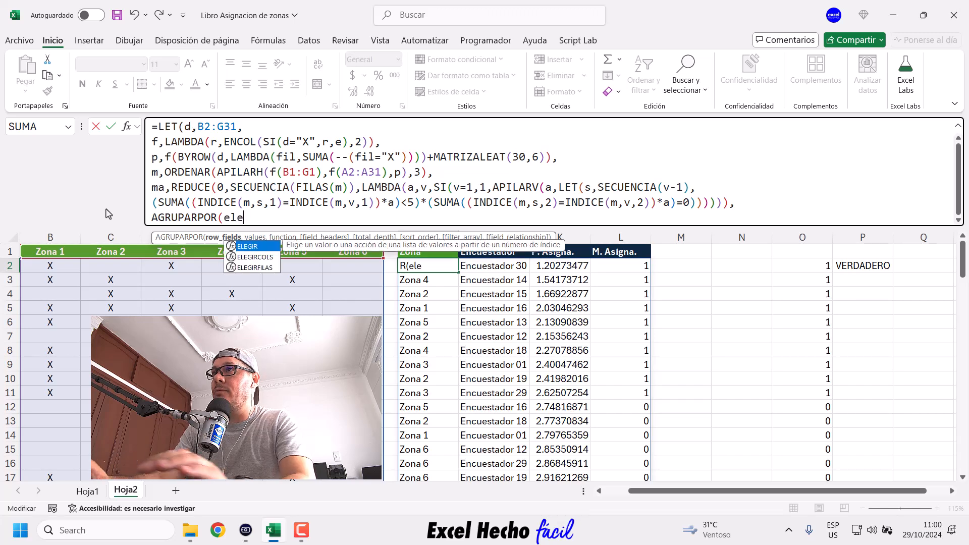
{"action": "key", "text": "Down"}
{"action": "key", "text": "Tab"}
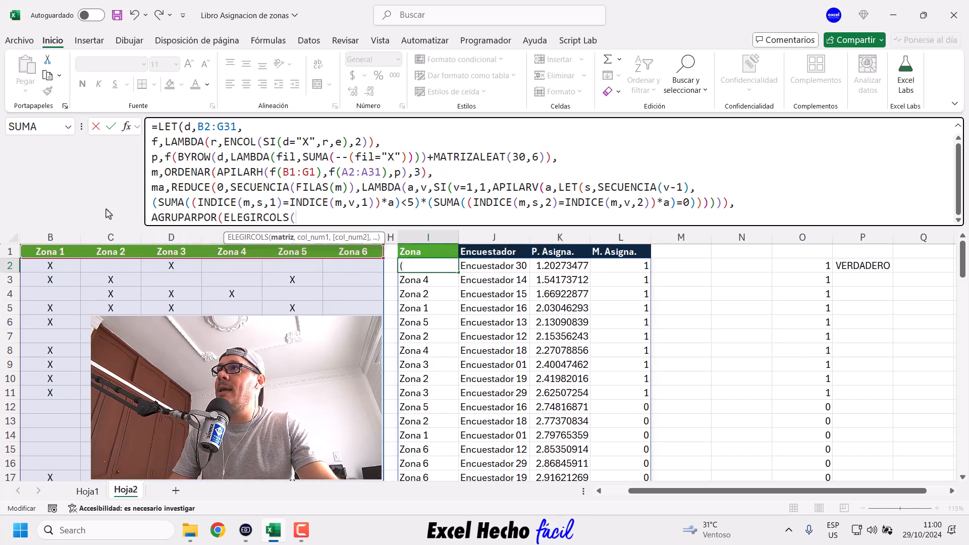
{"action": "left_click", "coordinate": [158, 174]}
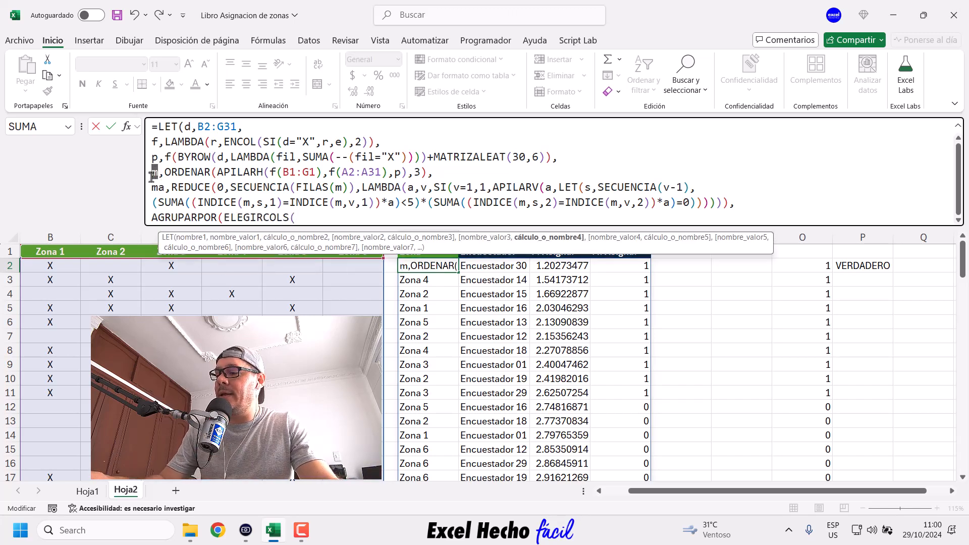
{"action": "left_click", "coordinate": [331, 224]}
{"action": "type", "text": "m,"}
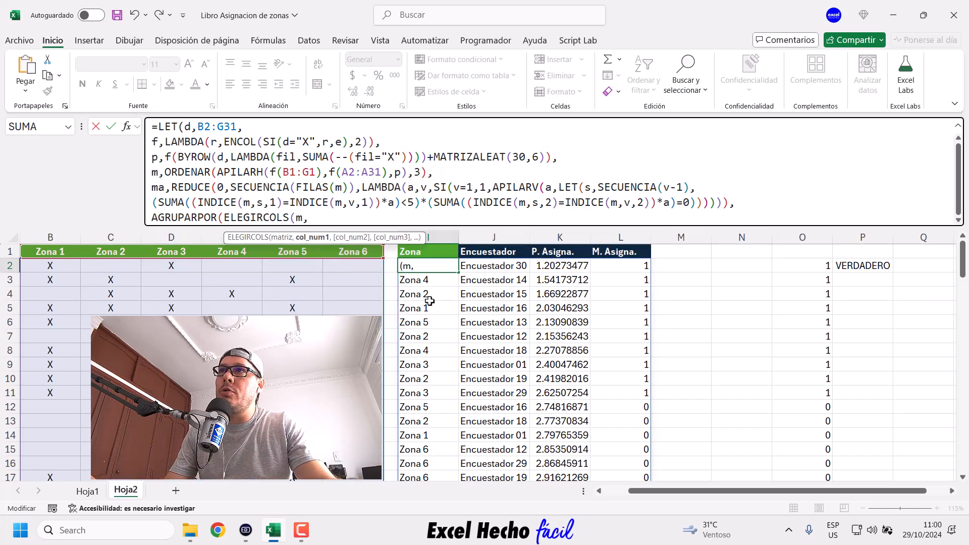
{"action": "type", "text": "1"}
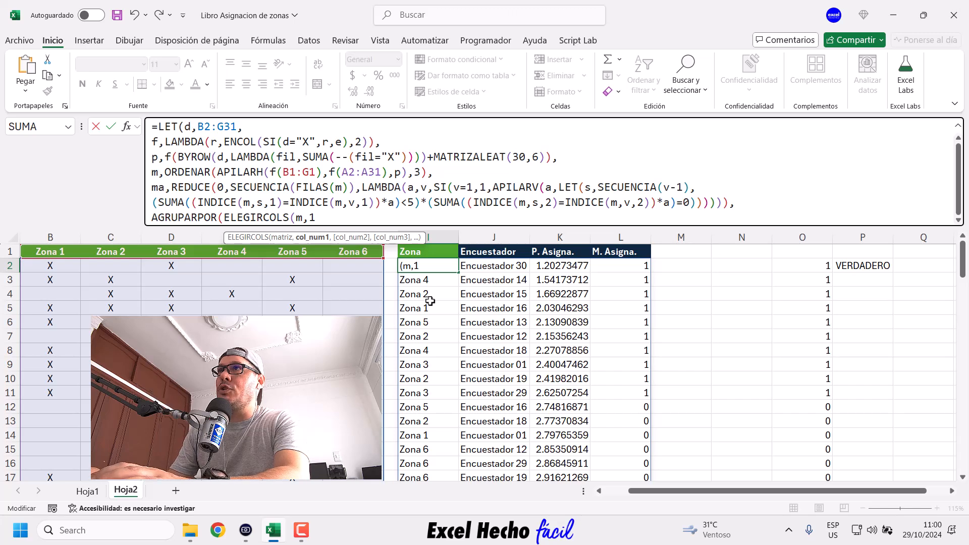
{"action": "type", "text": ")"}
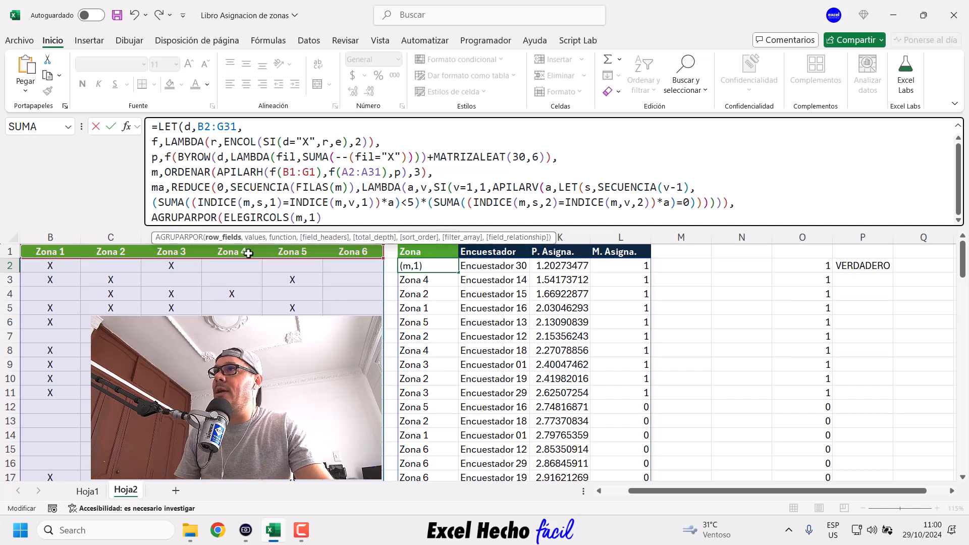
{"action": "left_click", "coordinate": [223, 237]}
{"action": "left_click", "coordinate": [348, 223]}
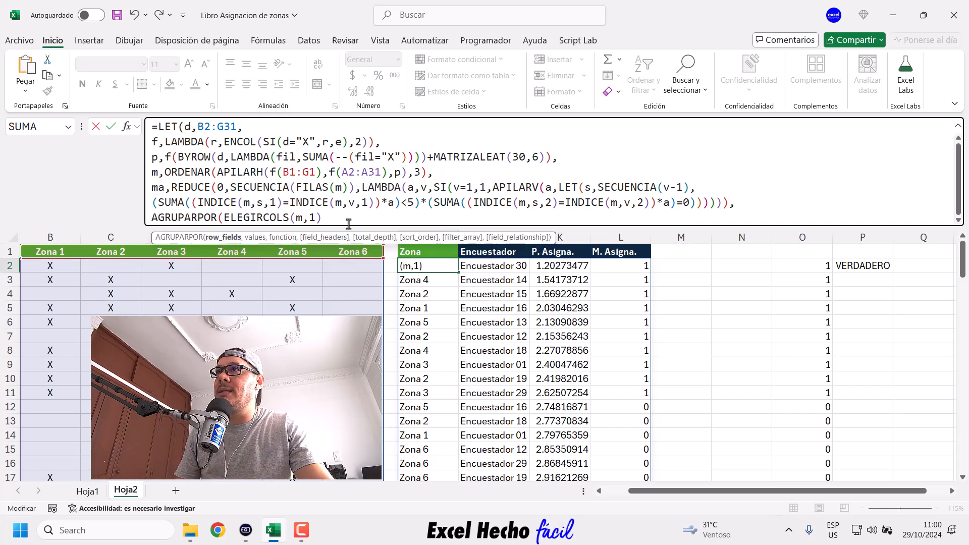
Add ELEGIRCOLS(m,2) as the values argument of AGRUPARPOR
{"action": "type", "text": ","}
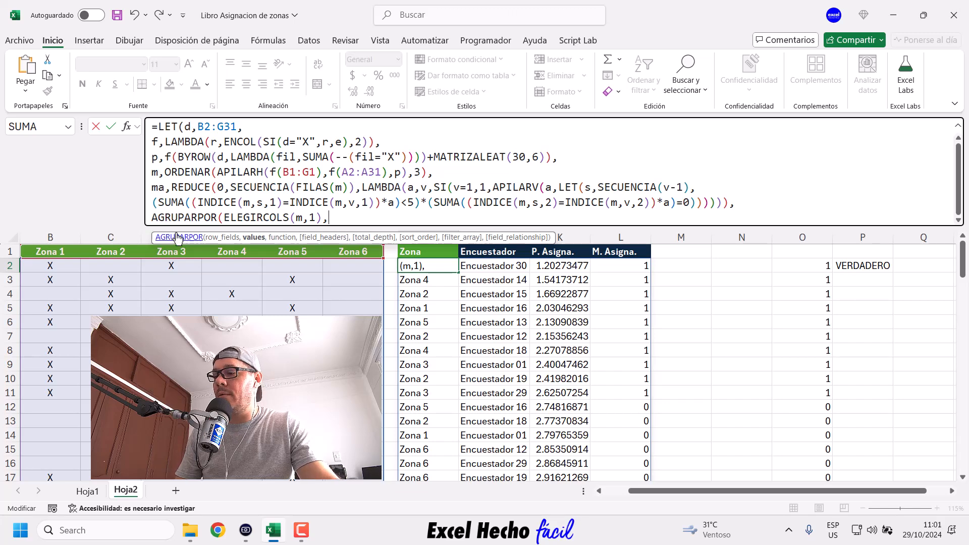
{"action": "type", "text": "ele"}
{"action": "key", "text": "Tab"}
{"action": "type", "text": "m,2)"}
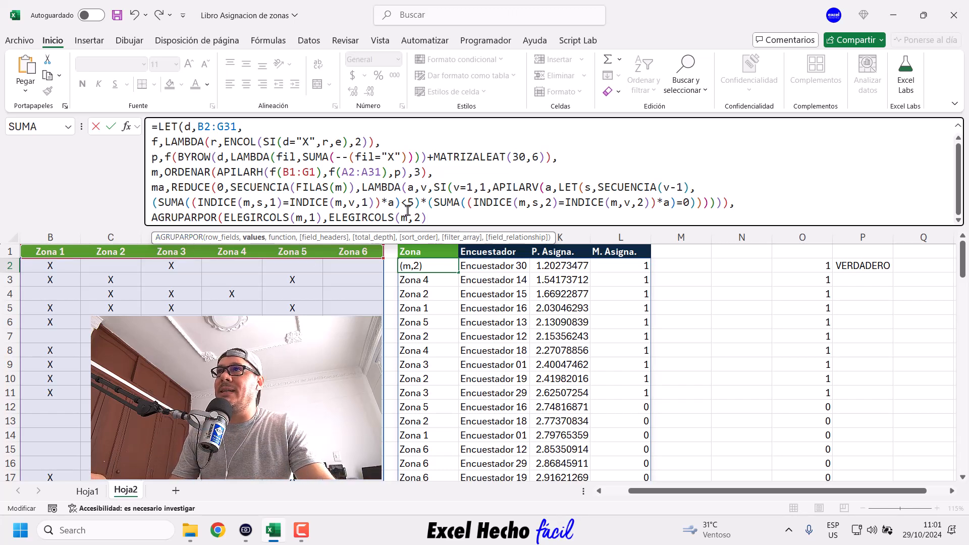
Choose MATRIZATEXTO as the aggregation function of AGRUPARPOR
{"action": "type", "text": ","}
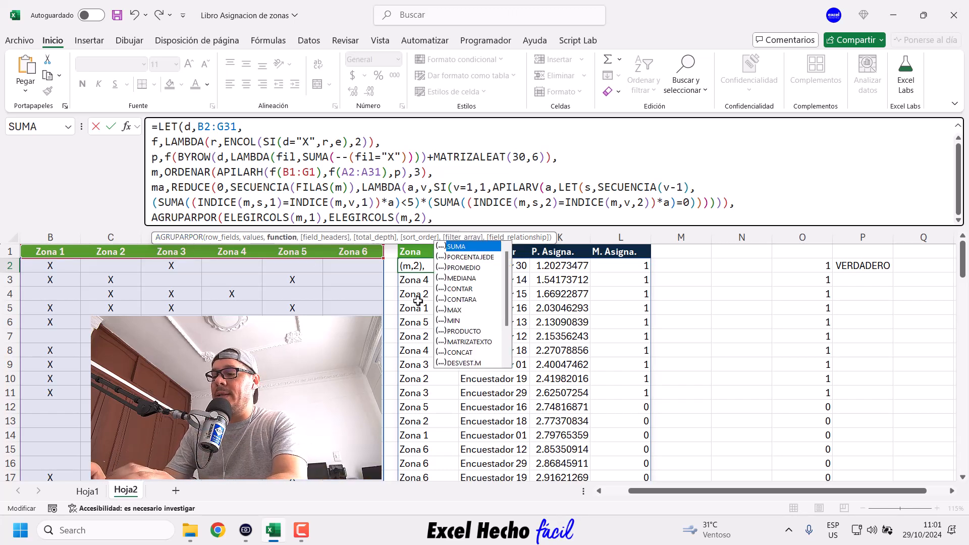
{"action": "type", "text": "matri"}
{"action": "key", "text": "Tab"}
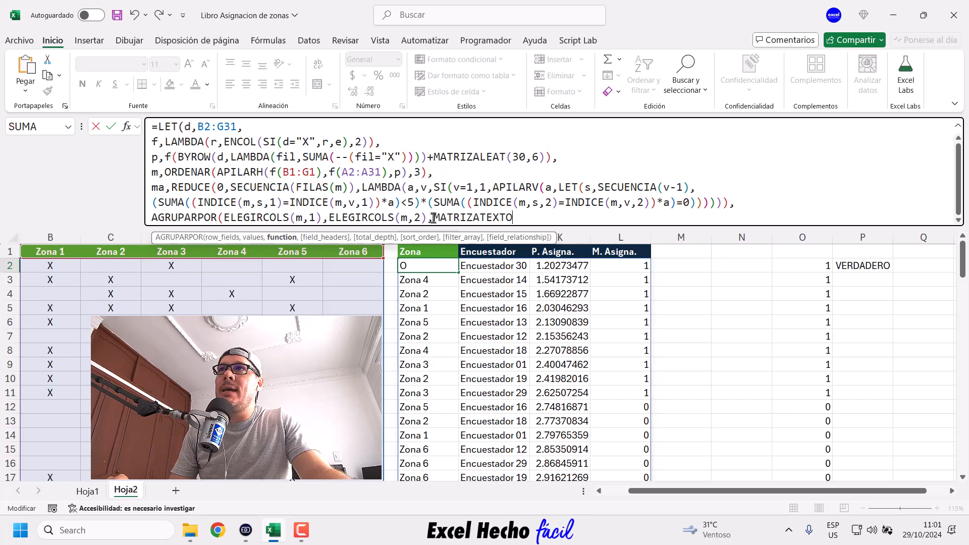
{"action": "left_click_drag", "start_coordinate": [434, 217], "coordinate": [533, 217]}
{"action": "left_click", "coordinate": [530, 217]}
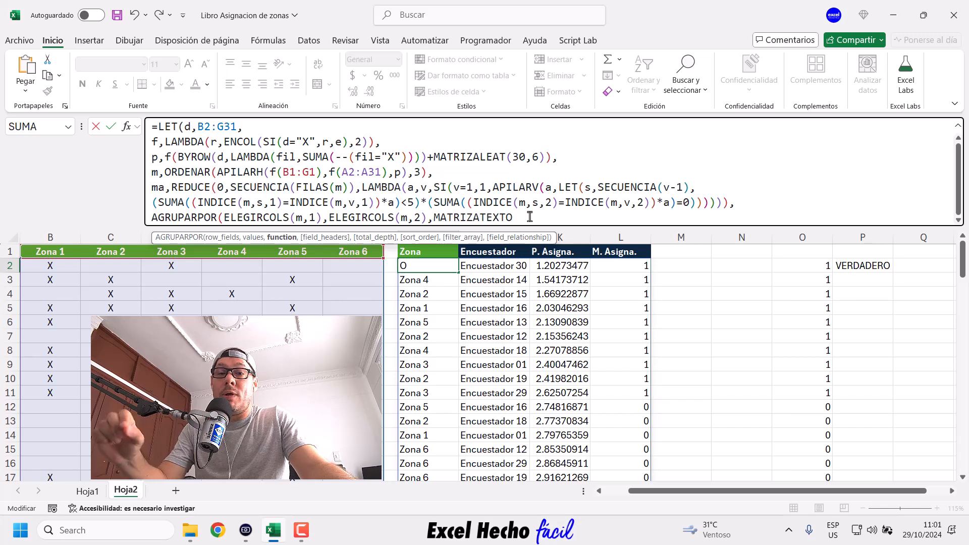
Leave the field_headers argument empty and set total_depth to 0 for no totals
{"action": "type", "text": ","}
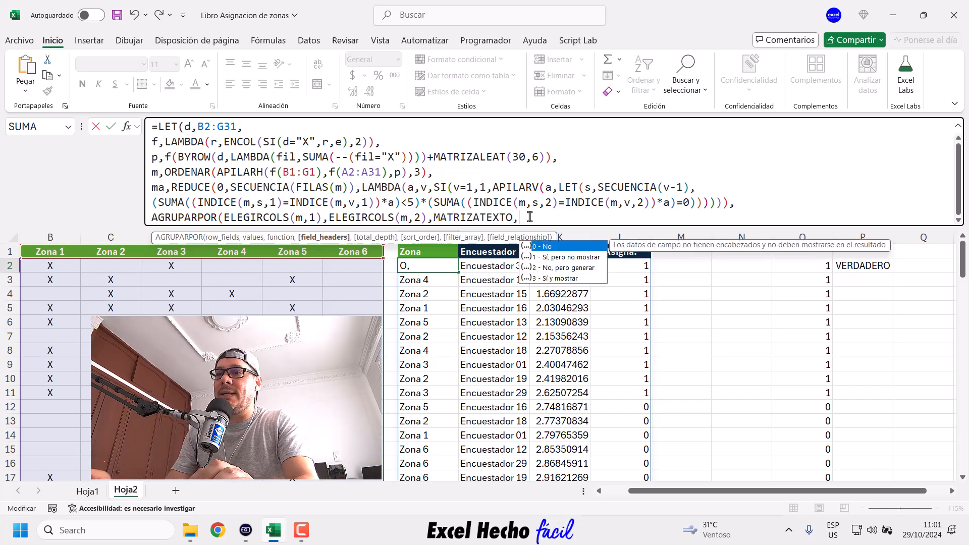
{"action": "type", "text": ","}
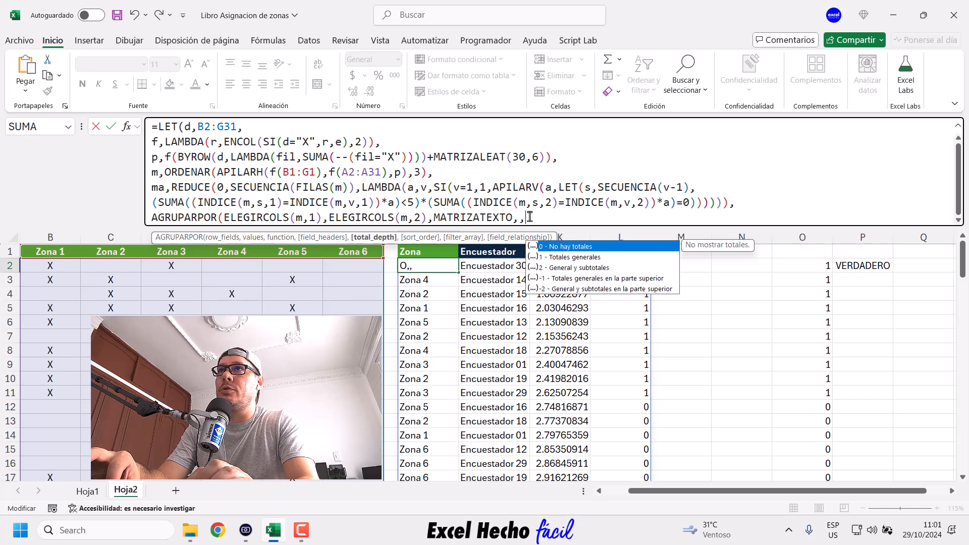
{"action": "type", "text": "0"}
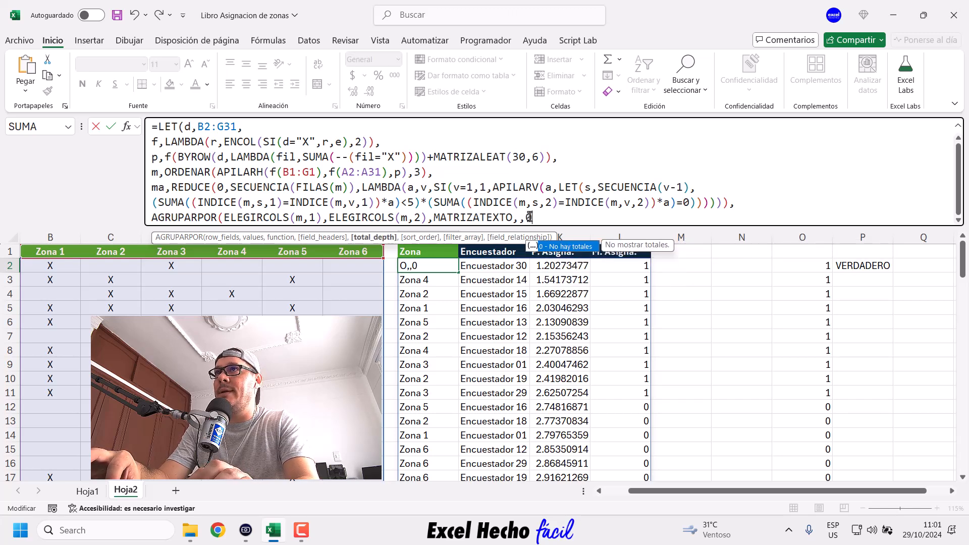
Leave sort_order empty, set ma as the filter_array of AGRUPARPOR, enter the completed formula, and widen column J
{"action": "type", "text": ",,"}
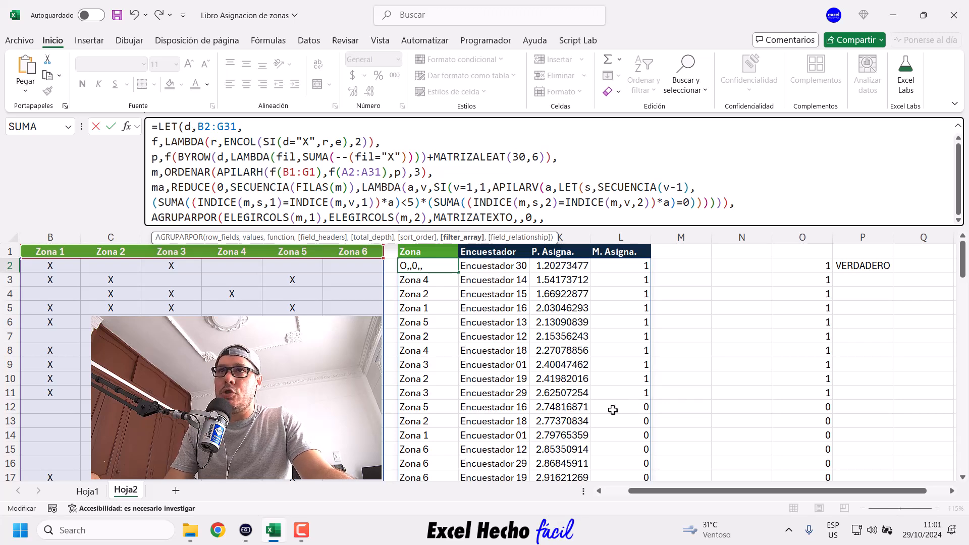
{"action": "type", "text": "ma))"}
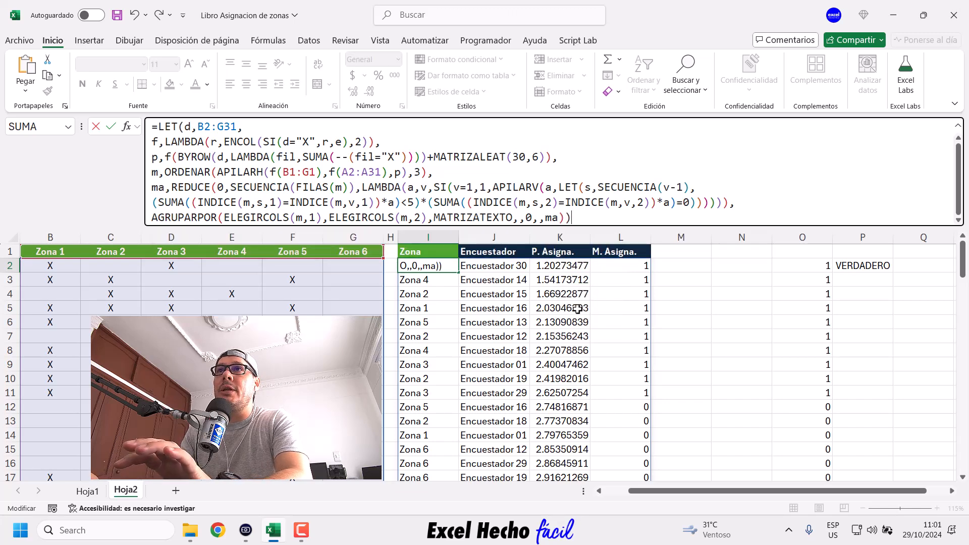
{"action": "key", "text": "Return"}
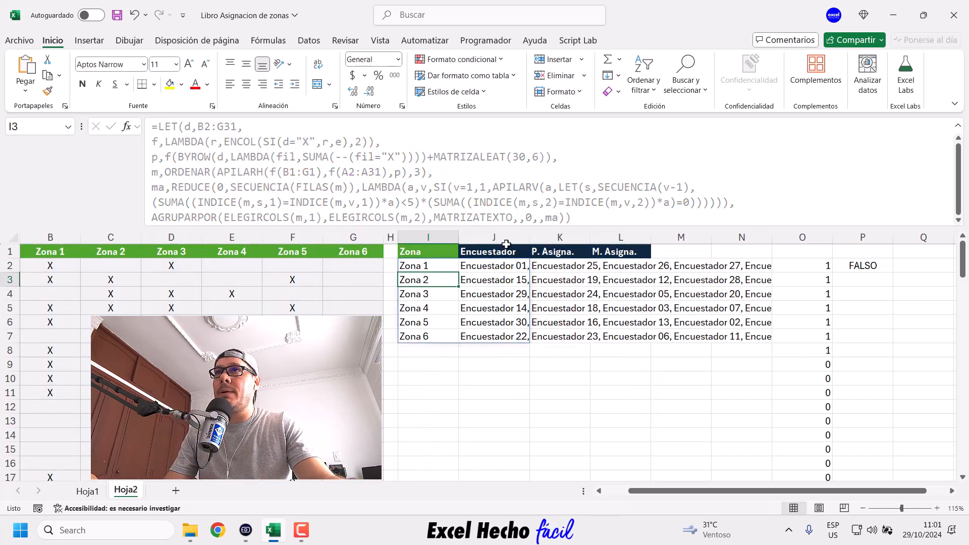
{"action": "left_click_drag", "start_coordinate": [529, 237], "coordinate": [577, 239]}
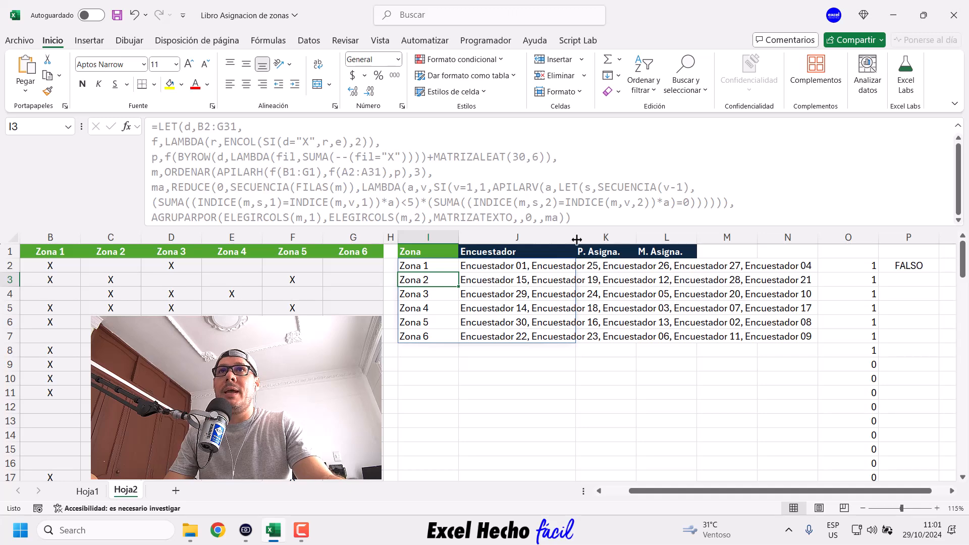
Examine the grouped assignment result, checking the formula in I2 and the surveyor lists against the zone availability matrix
{"action": "left_click", "coordinate": [483, 266]}
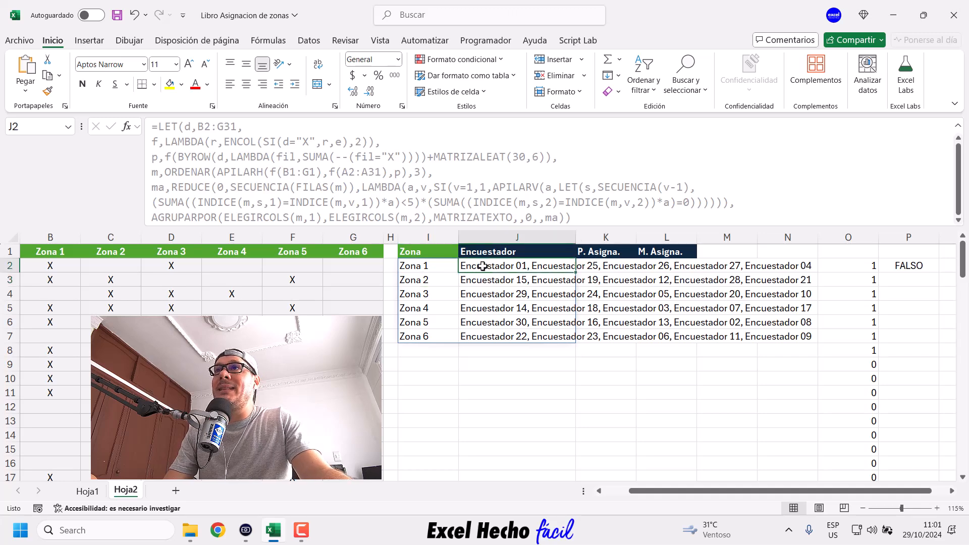
{"action": "left_click", "coordinate": [437, 266]}
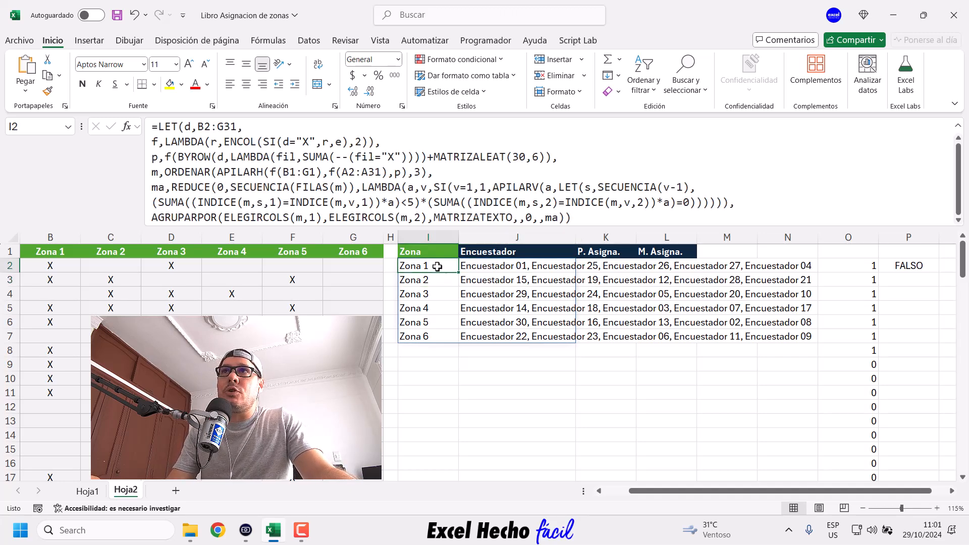
{"action": "left_click", "coordinate": [477, 267]}
{"action": "left_click", "coordinate": [415, 360]}
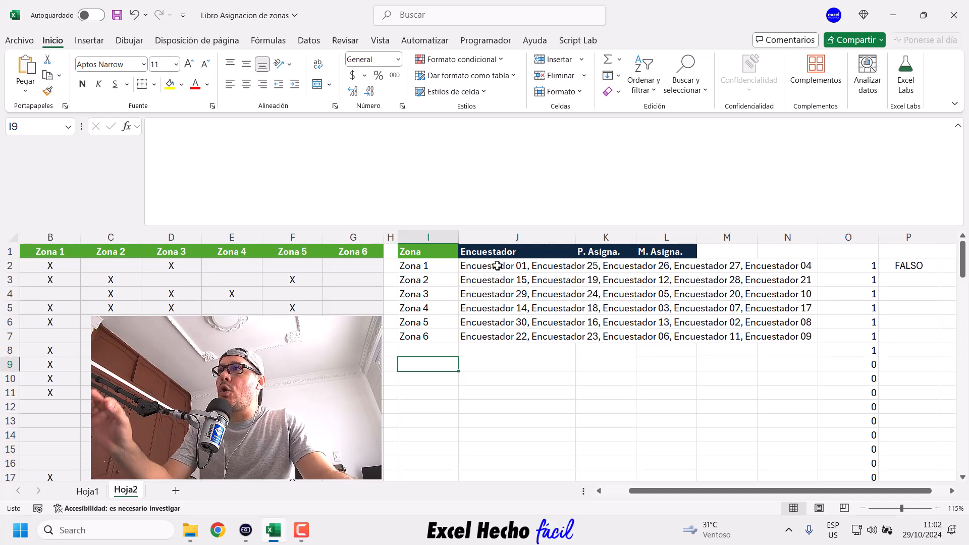
{"action": "left_click_drag", "start_coordinate": [633, 491], "coordinate": [609, 491]}
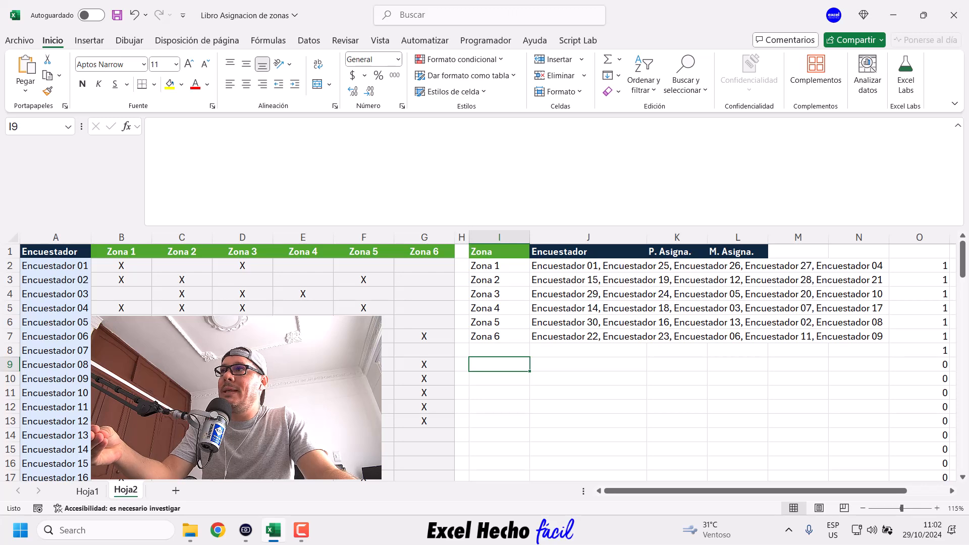
{"action": "left_click", "coordinate": [502, 267]}
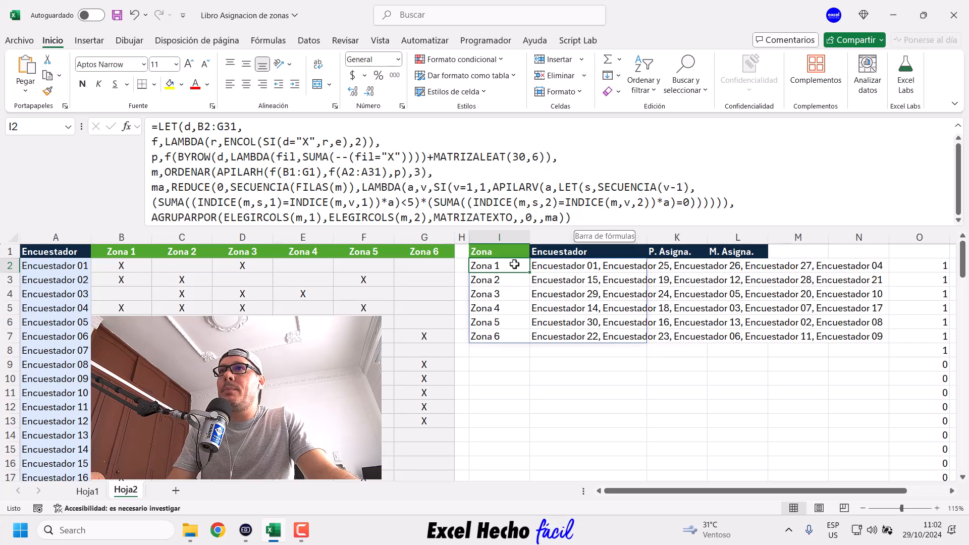
{"action": "left_click", "coordinate": [503, 367]}
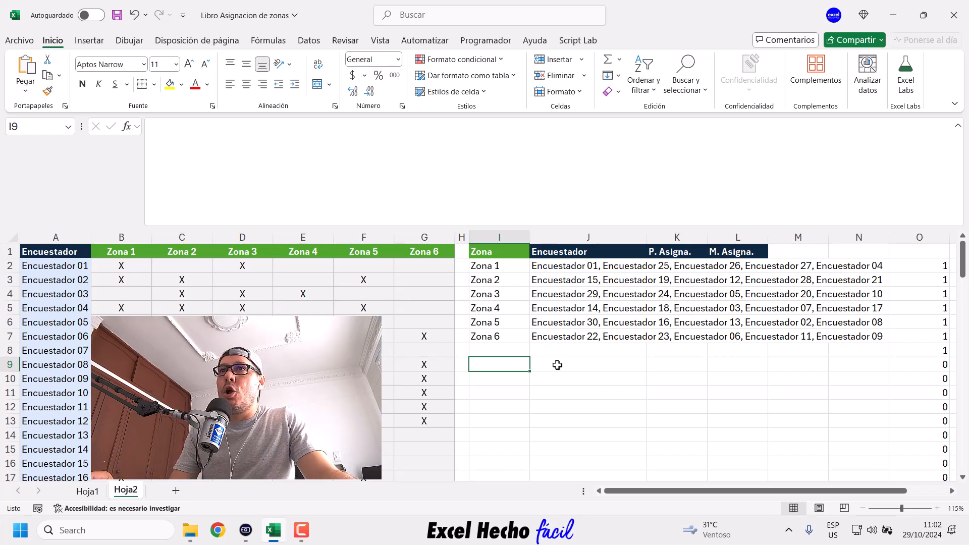
Enter =DIVIDIRTEXTO(J2,", ") in cell J9 to split the Zona 1 surveyor list into separate columns
{"action": "left_click", "coordinate": [558, 365]}
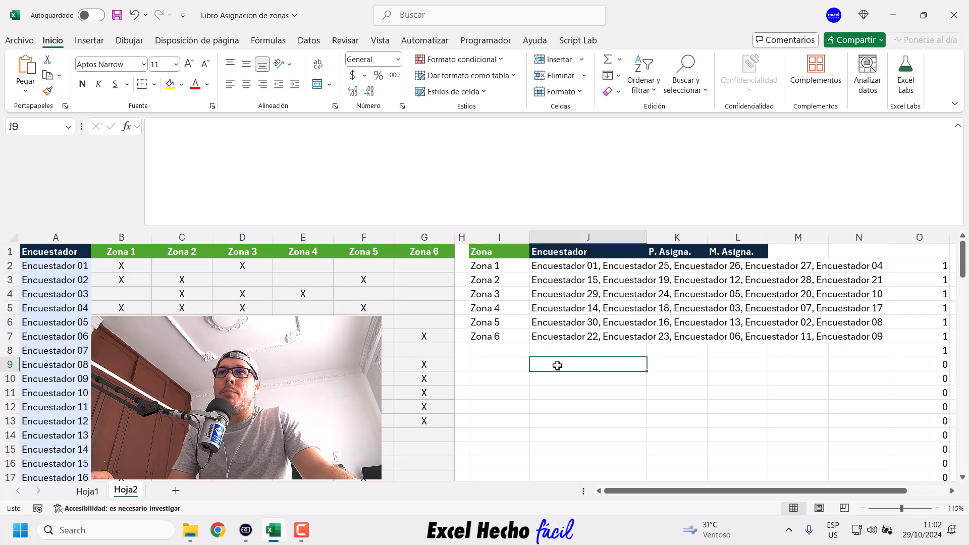
{"action": "left_click", "coordinate": [502, 195]}
{"action": "type", "text": "=divi"}
{"action": "key", "text": "Tab"}
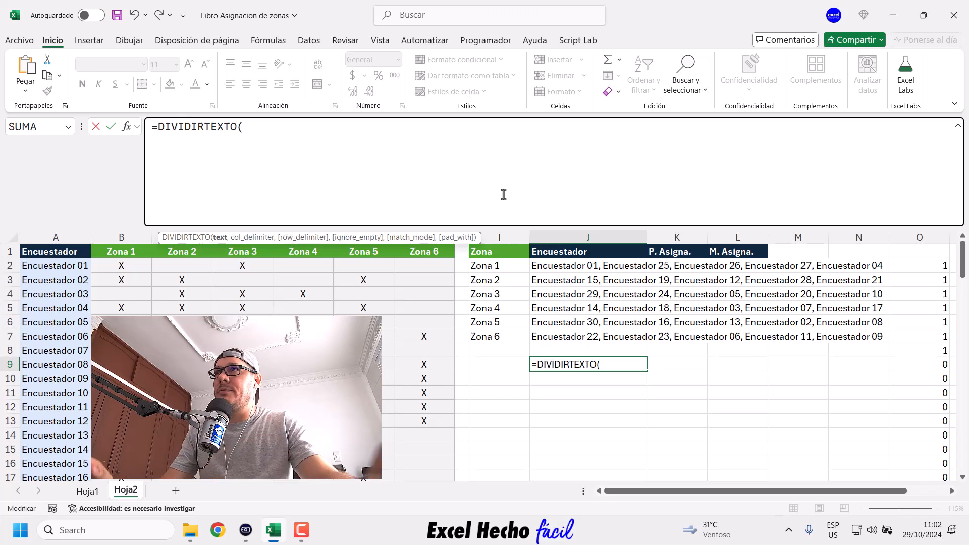
{"action": "left_click", "coordinate": [589, 265]}
{"action": "type", "text": ",\","}
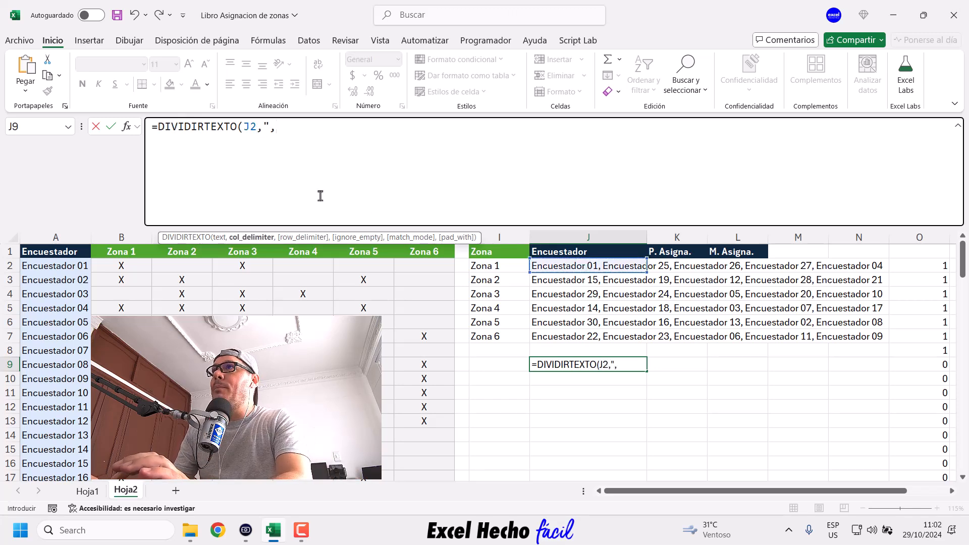
{"action": "type", "text": " \""}
{"action": "key", "text": "BackSpace"}
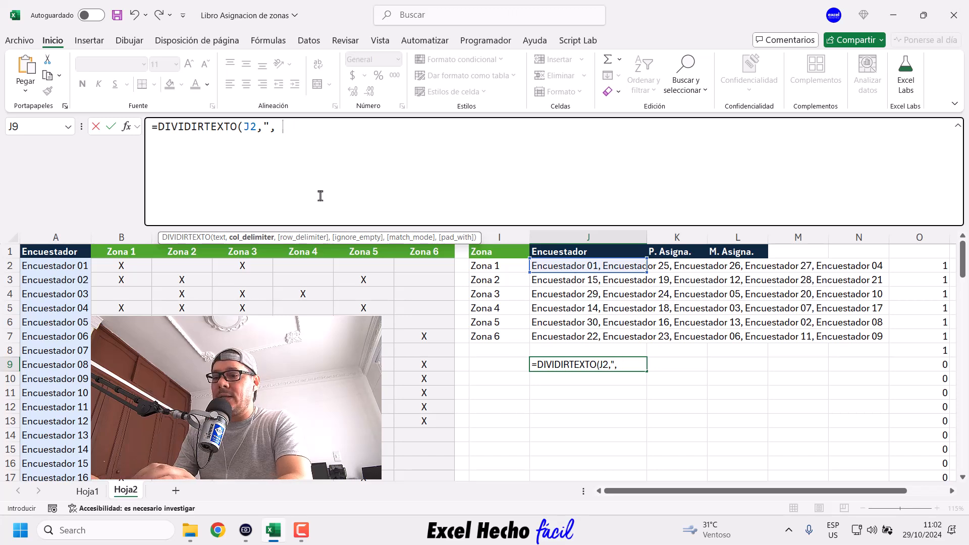
{"action": "type", "text": "\")"}
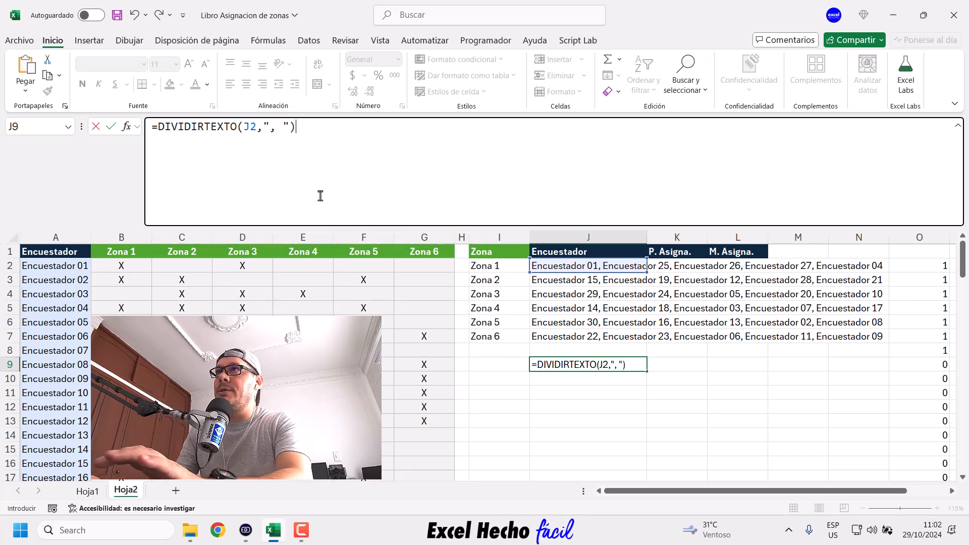
{"action": "key", "text": "Return"}
Fill the DIVIDIRTEXTO formula from J9 down to J14 and check the separated surveyors across row 9
{"action": "left_click", "coordinate": [608, 364]}
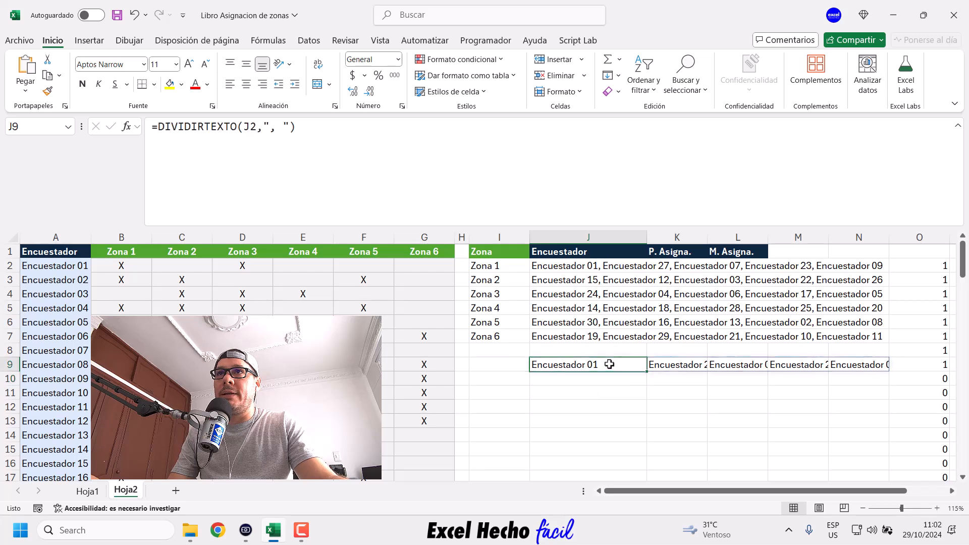
{"action": "left_click_drag", "start_coordinate": [648, 372], "coordinate": [645, 439]}
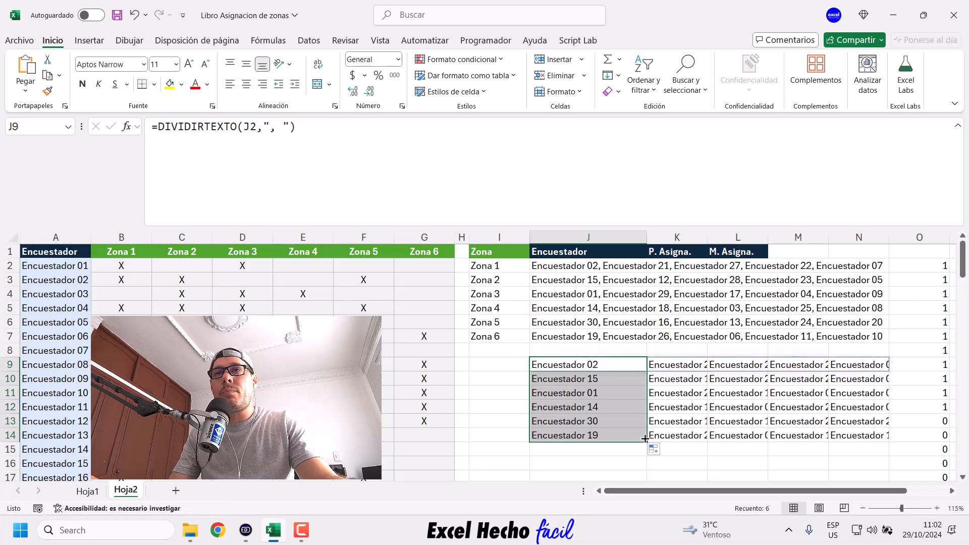
{"action": "left_click", "coordinate": [630, 364]}
{"action": "left_click", "coordinate": [691, 365]}
{"action": "left_click", "coordinate": [746, 366]}
{"action": "left_click", "coordinate": [801, 366]}
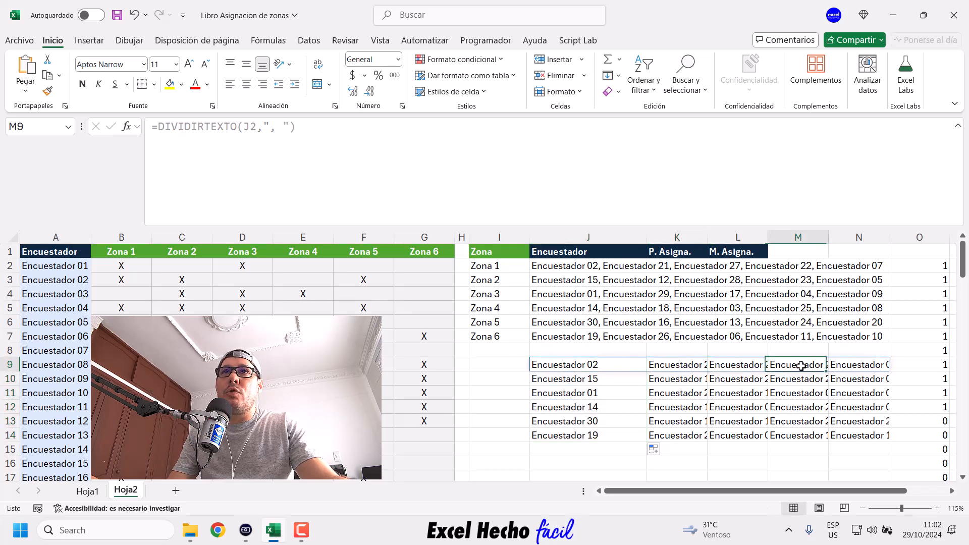
{"action": "left_click", "coordinate": [856, 366]}
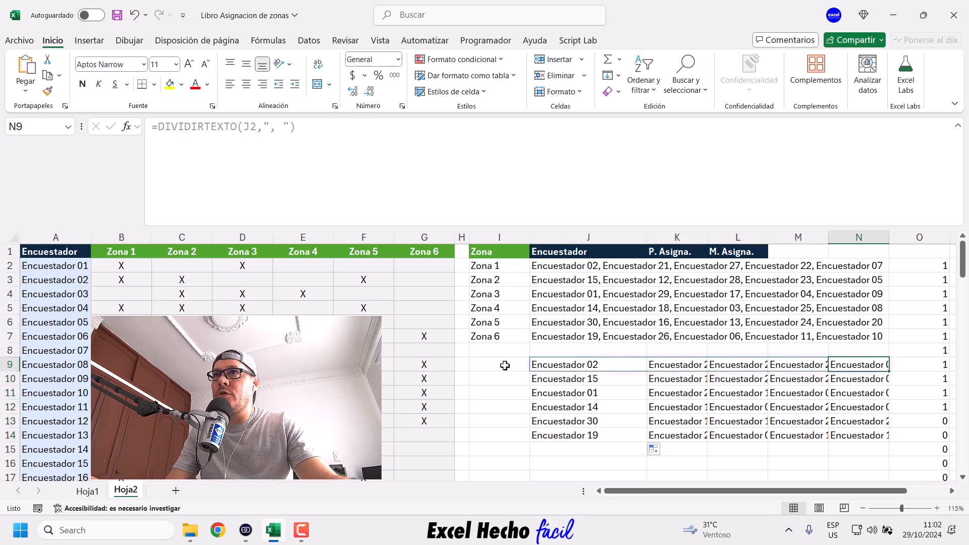
Enter =UNICOS(ENCOL(J9:N14)) in cell I9 to list the distinct assigned surveyors
{"action": "left_click", "coordinate": [482, 363]}
{"action": "left_click", "coordinate": [379, 172]}
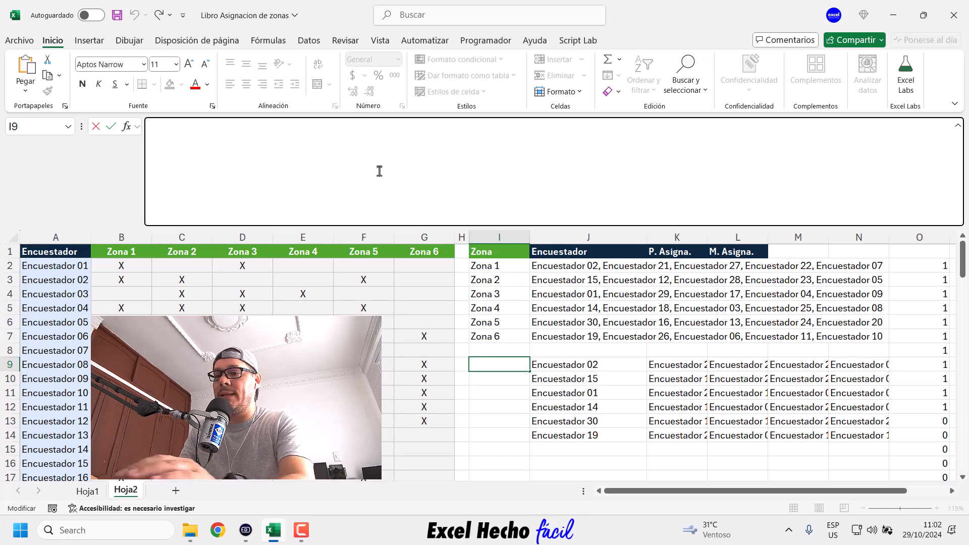
{"action": "type", "text": "=uni"}
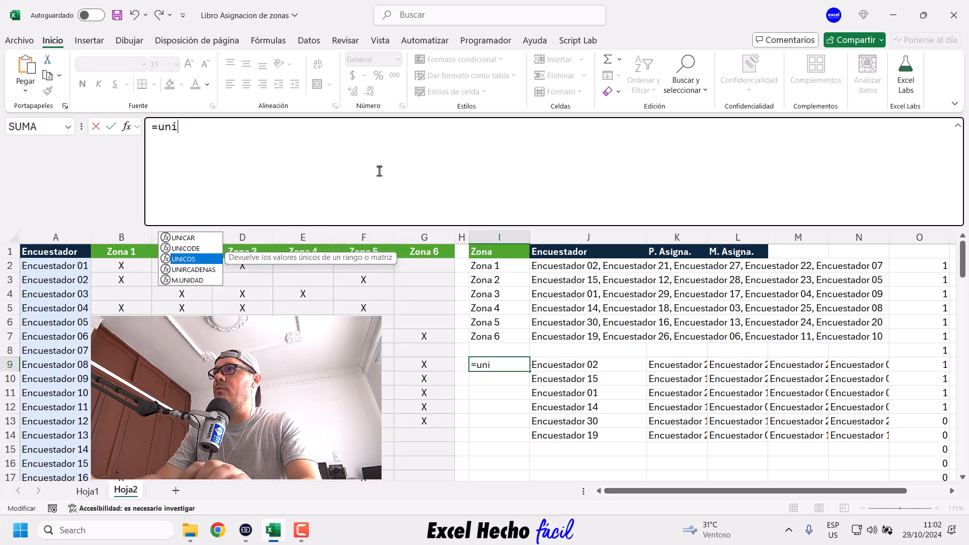
{"action": "key", "text": "Tab"}
{"action": "type", "text": "enco"}
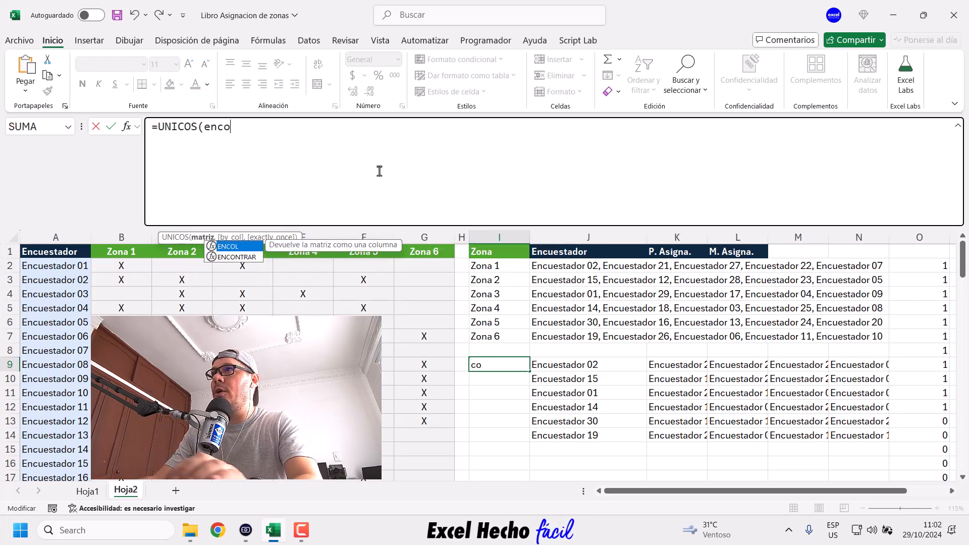
{"action": "key", "text": "Tab"}
{"action": "left_click_drag", "start_coordinate": [568, 370], "coordinate": [853, 435]}
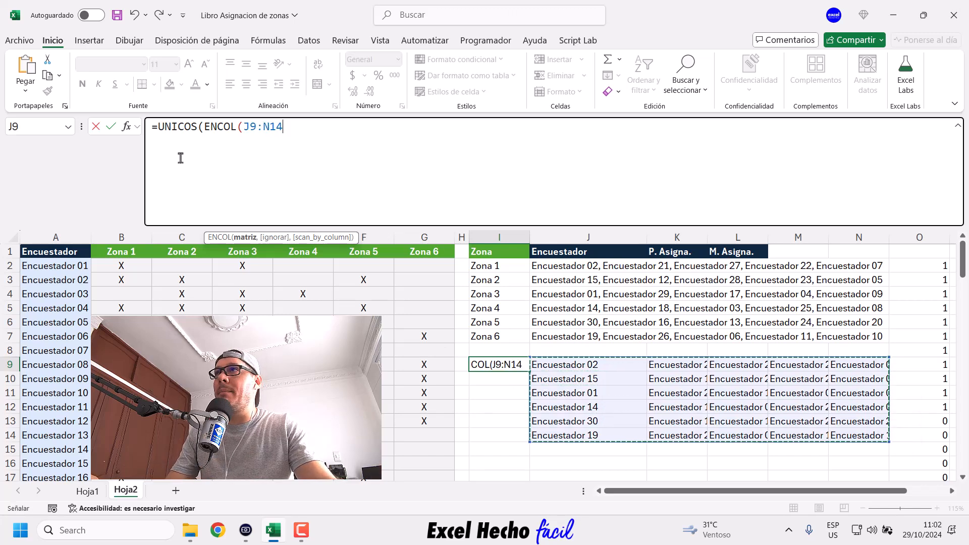
{"action": "type", "text": ")"}
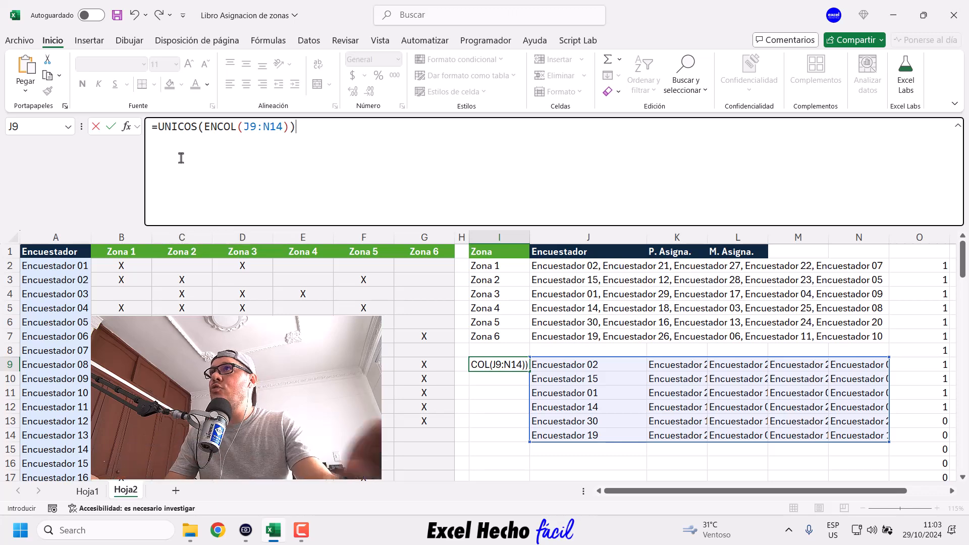
{"action": "key", "text": "Return"}
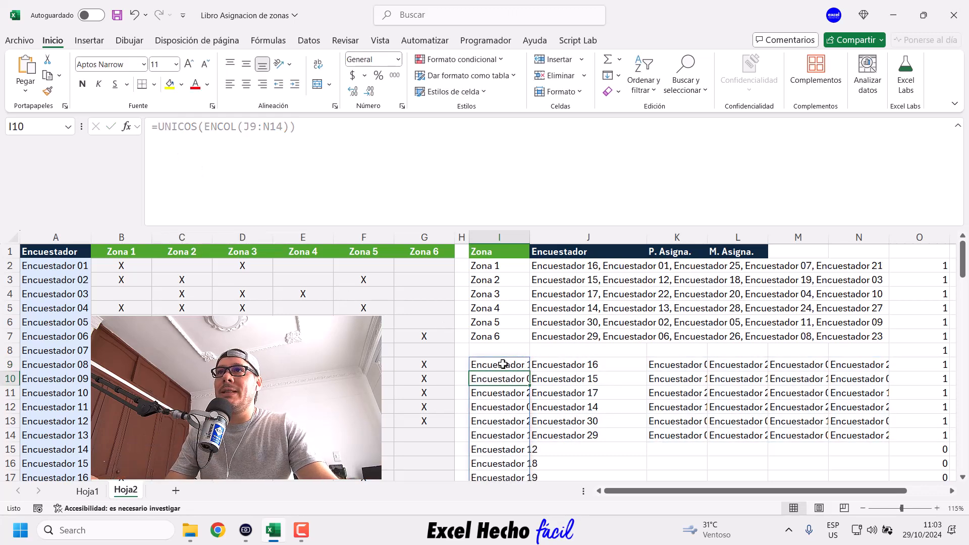
Select the whole spilled list of unique surveyors from I9 down to check its count
{"action": "left_click", "coordinate": [507, 364]}
{"action": "key", "text": "ctrl+shift+Down"}
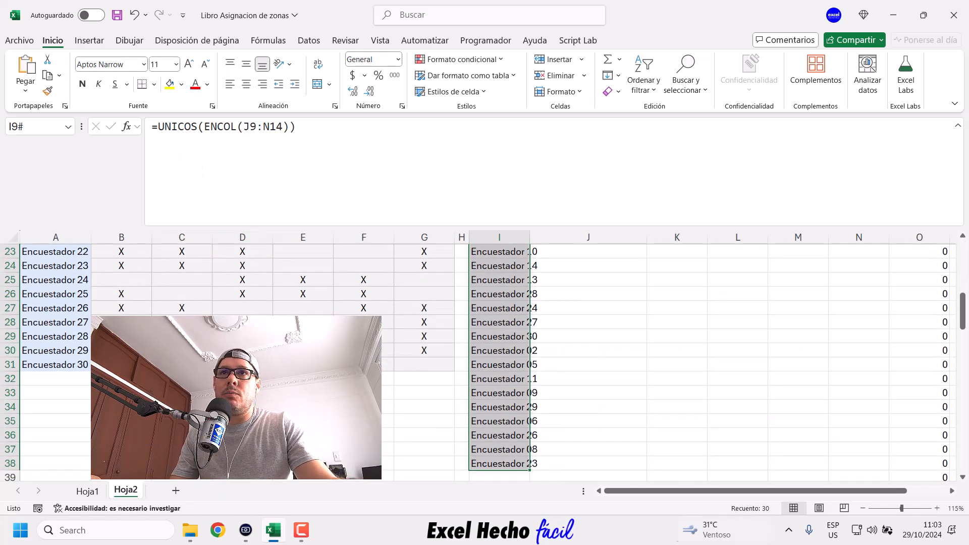
{"action": "key", "text": "ctrl+BackSpace"}
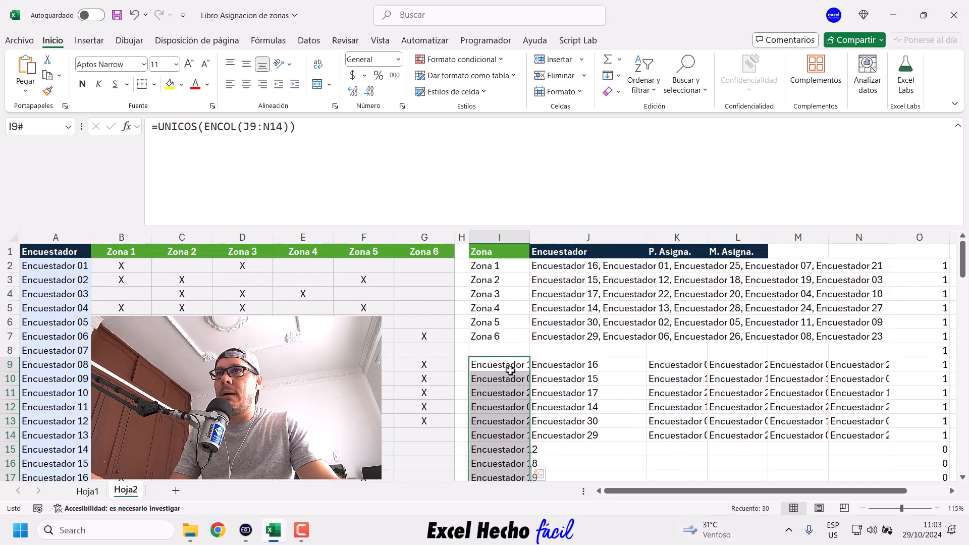
Wrap the I9 formula in FILAS so it reads =FILAS(UNICOS(ENCOL(J9:N14))) and counts the unique surveyors
{"action": "left_click", "coordinate": [510, 365]}
{"action": "left_click", "coordinate": [157, 127]}
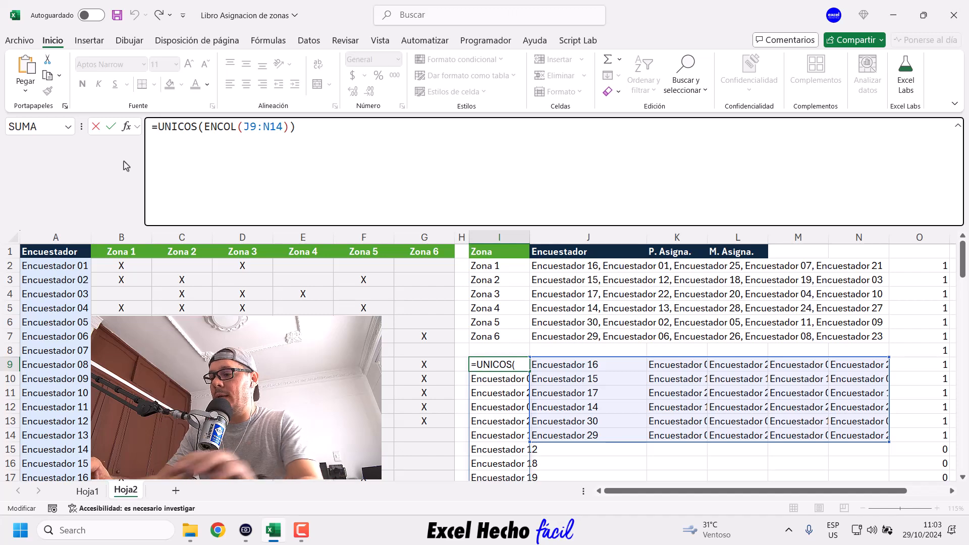
{"action": "type", "text": "fil"}
{"action": "type", "text": "as"}
{"action": "key", "text": "Tab"}
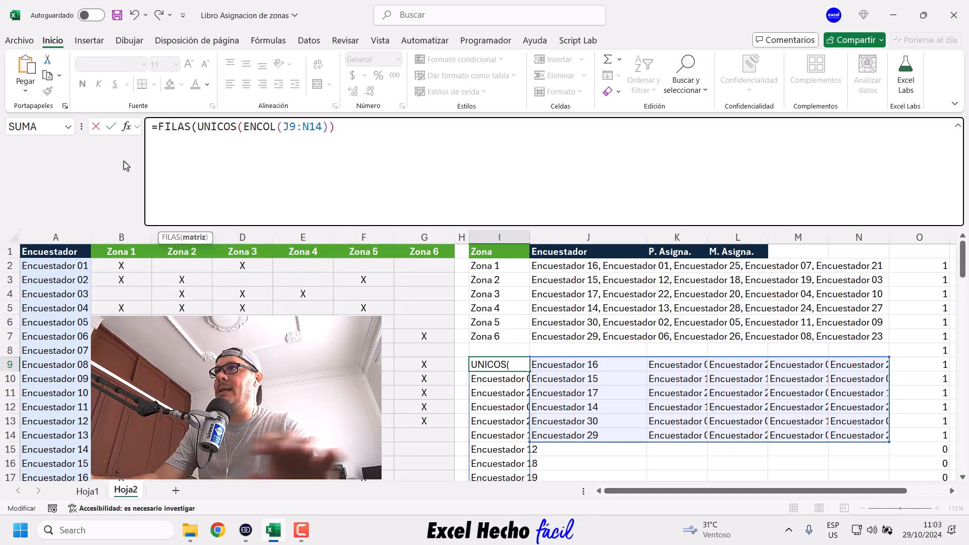
{"action": "left_click", "coordinate": [356, 127]}
{"action": "type", "text": ")"}
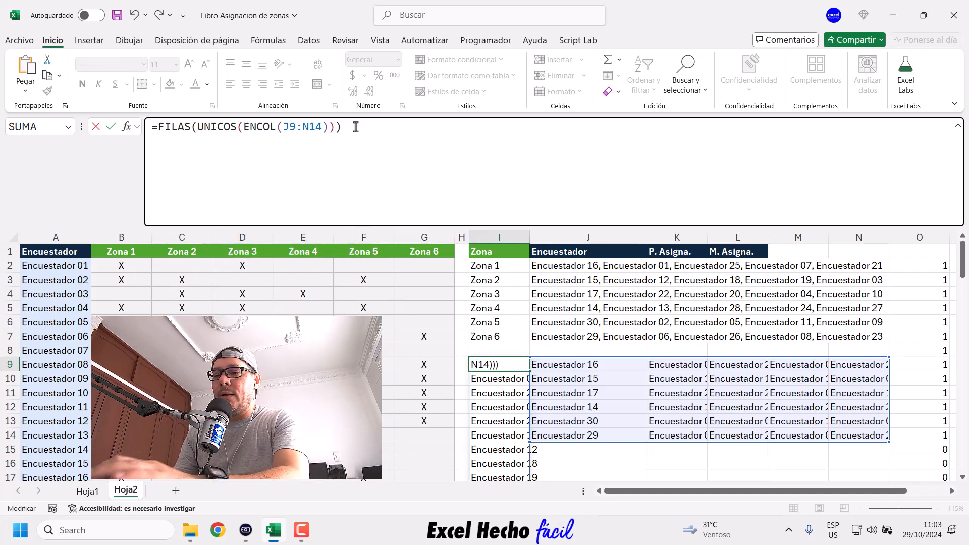
{"action": "key", "text": "Return"}
{"action": "left_click", "coordinate": [524, 364]}
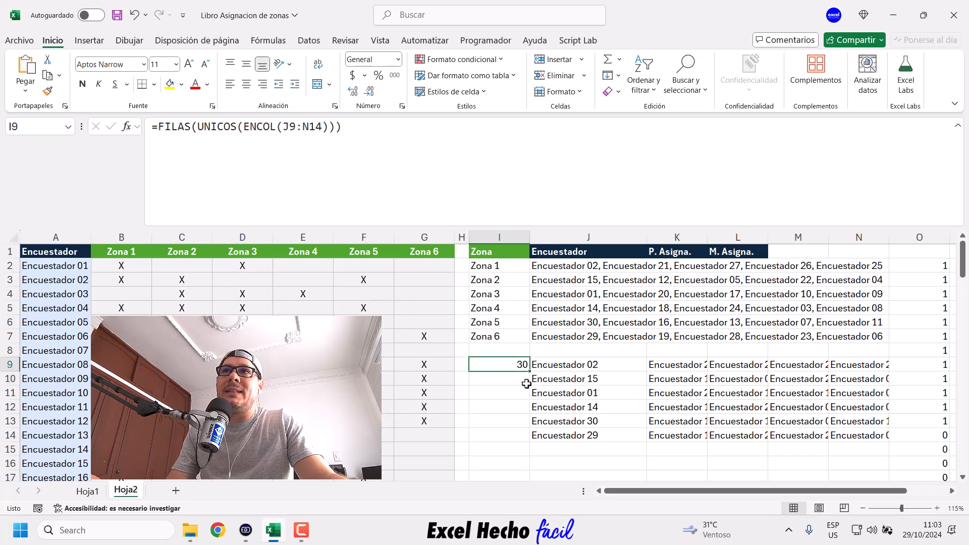
Review the grouped surveyors by zone and recalculate the sheet repeatedly to check the unique surveyor count in I9
{"action": "left_click_drag", "start_coordinate": [548, 269], "coordinate": [849, 333]}
{"action": "left_click", "coordinate": [564, 265]}
{"action": "left_click_drag", "start_coordinate": [564, 265], "coordinate": [575, 333]}
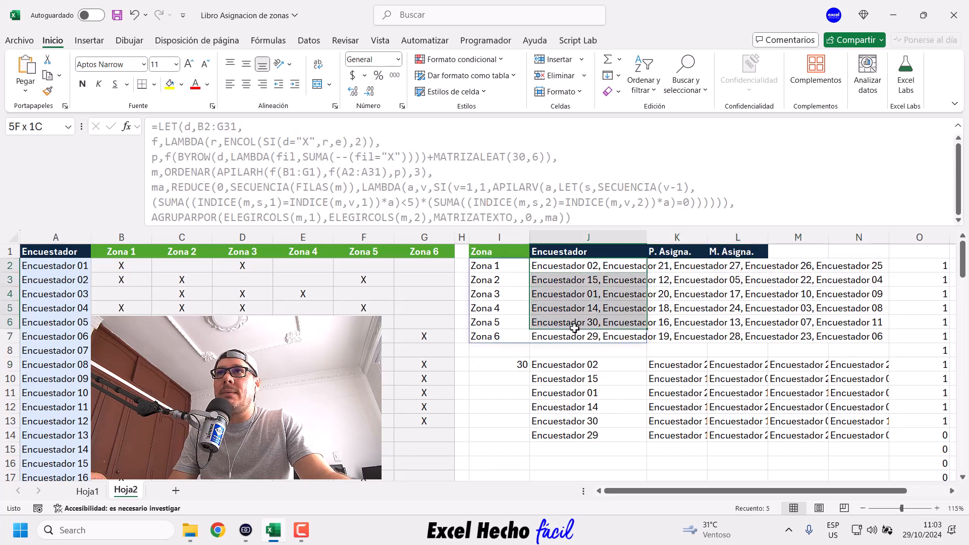
{"action": "left_click", "coordinate": [511, 266]}
{"action": "left_click", "coordinate": [505, 368]}
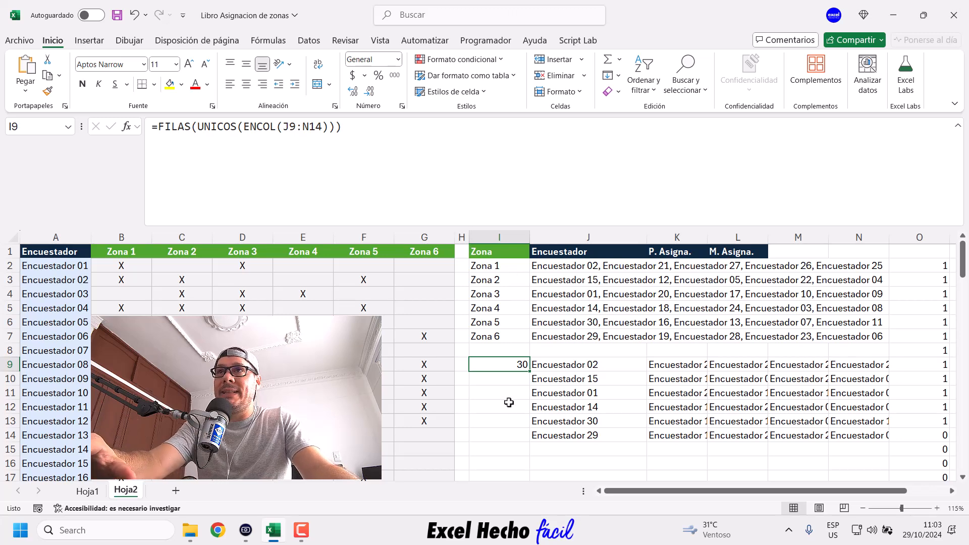
{"action": "key", "text": "F9"}
{"action": "key", "text": "F9"}
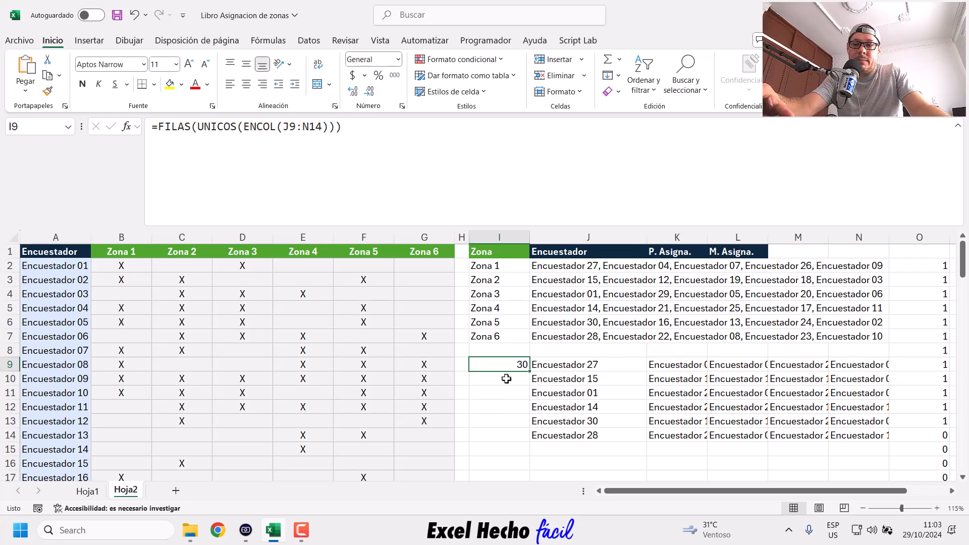
{"action": "key", "text": "F9"}
{"action": "key", "text": "F9"}
{"action": "key", "text": "F9"}
{"action": "key", "text": "F9"}
{"action": "key", "text": "F9"}
{"action": "key", "text": "F9"}
{"action": "key", "text": "F9"}
{"action": "key", "text": "F9"}
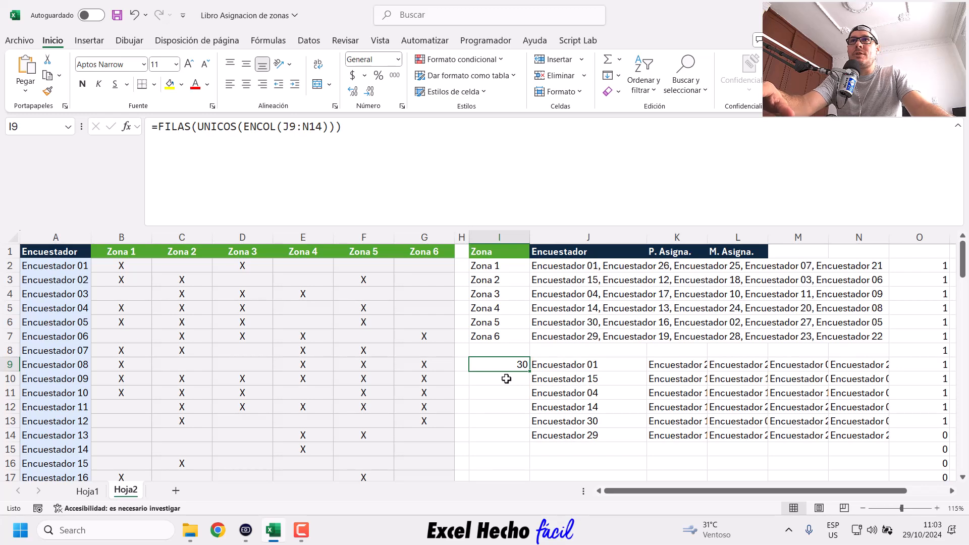
Recalculate the sheet several times and compare the unique surveyor count in I9 with the full surveyor list in column A
{"action": "key", "text": "F9"}
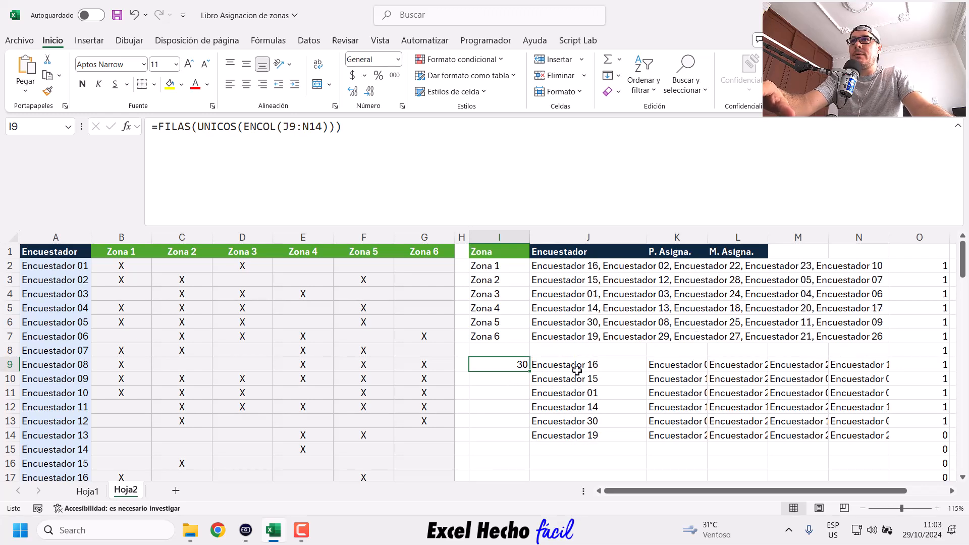
{"action": "key", "text": "F9"}
{"action": "key", "text": "F9"}
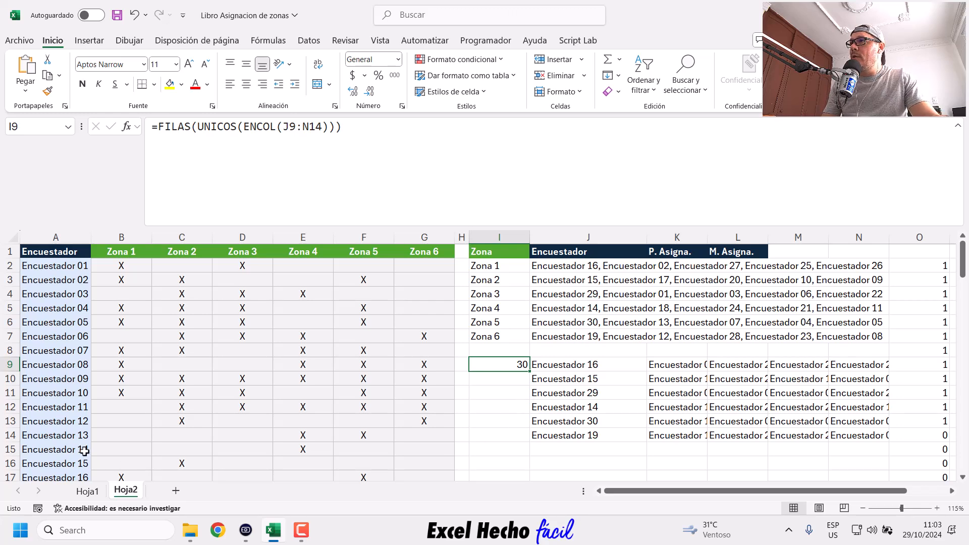
{"action": "scroll", "coordinate": [150, 455], "scroll_direction": "down", "scroll_amount": 5}
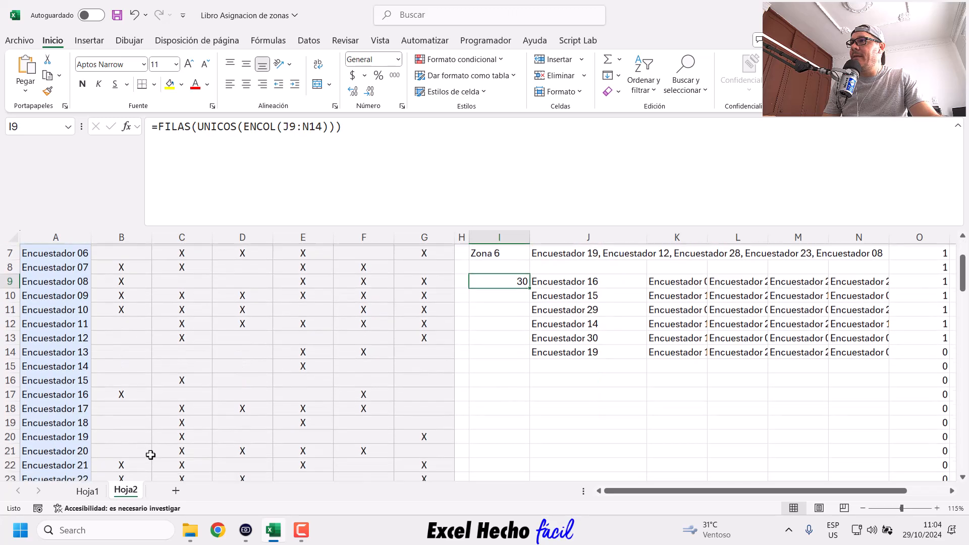
{"action": "scroll", "coordinate": [150, 454], "scroll_direction": "down", "scroll_amount": 1}
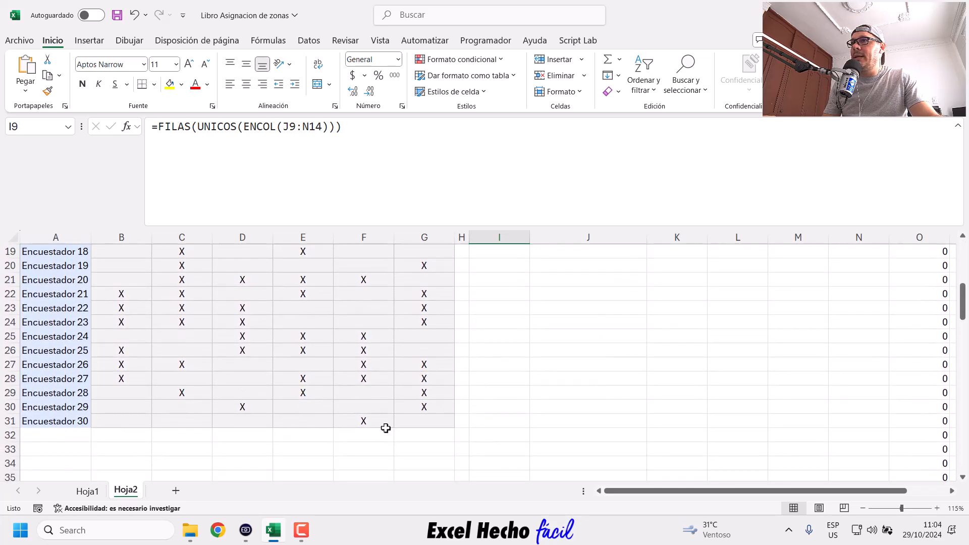
{"action": "scroll", "coordinate": [367, 421], "scroll_direction": "up", "scroll_amount": 6}
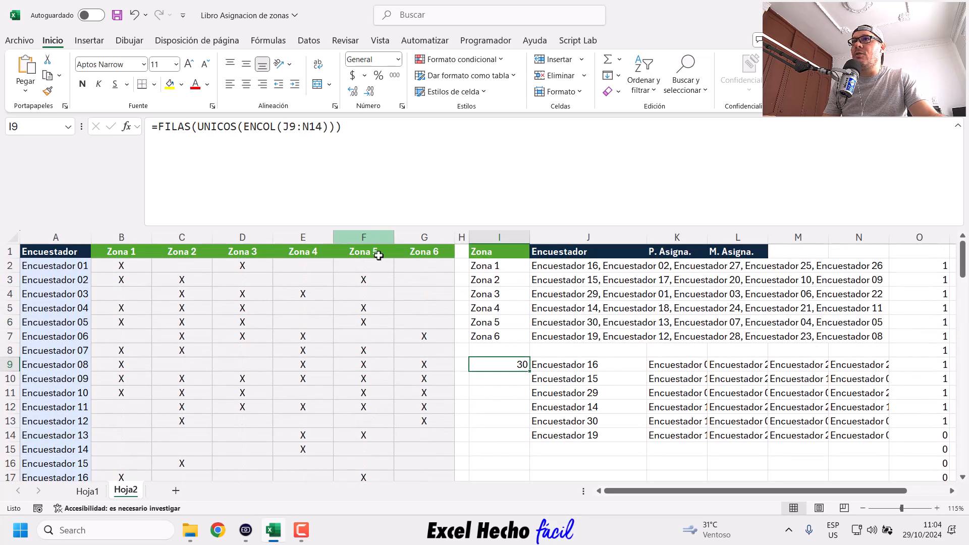
{"action": "left_click", "coordinate": [568, 322]}
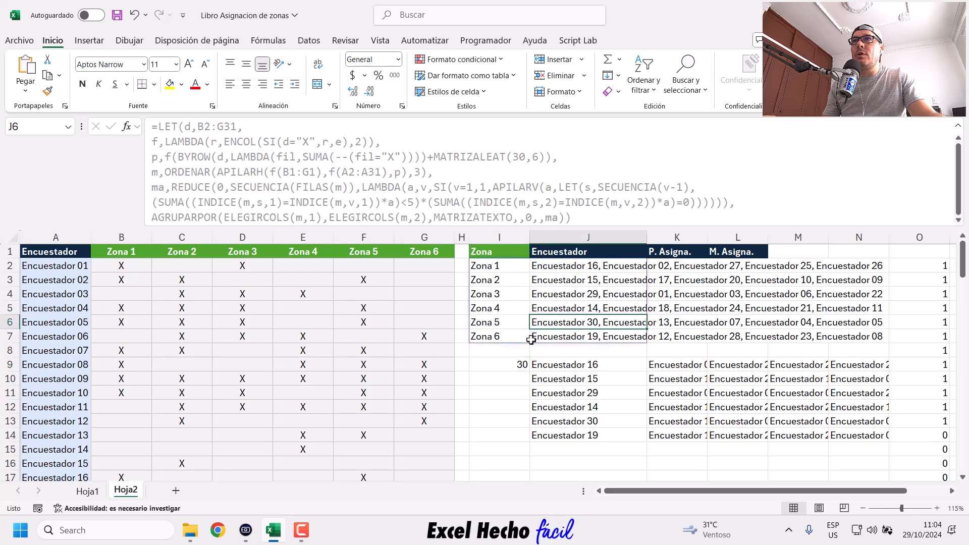
{"action": "left_click", "coordinate": [501, 369]}
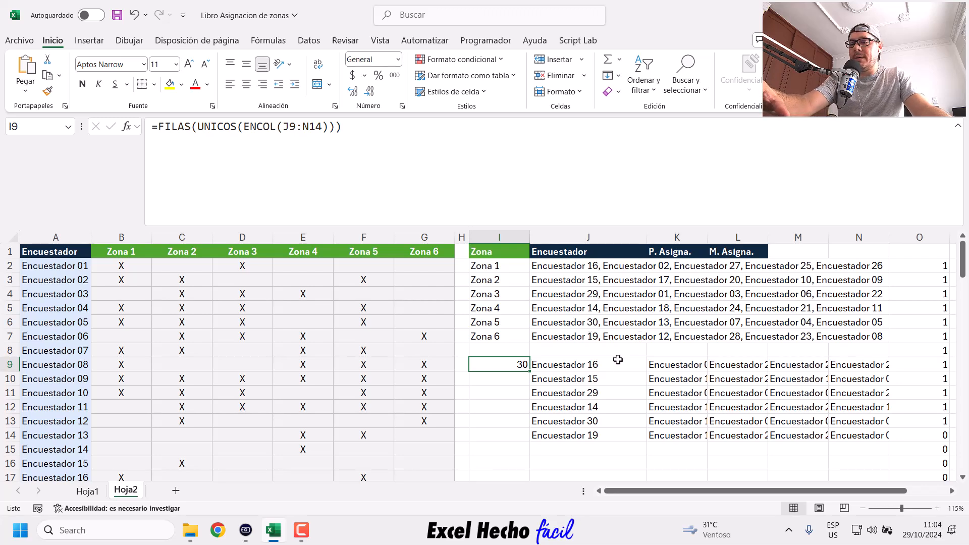
{"action": "key", "text": "F9"}
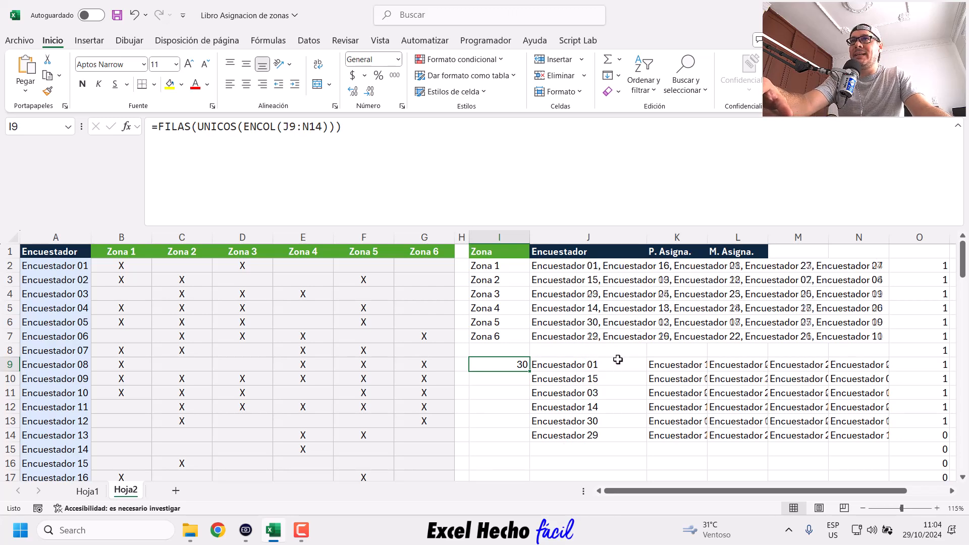
{"action": "key", "text": "F9"}
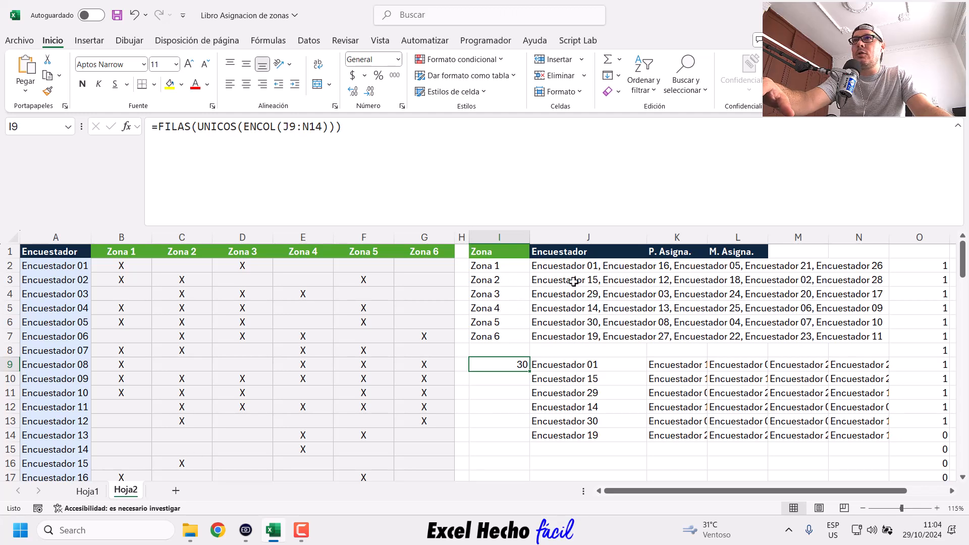
{"action": "key", "text": "F9"}
{"action": "key", "text": "F9"}
{"action": "key", "text": "F9"}
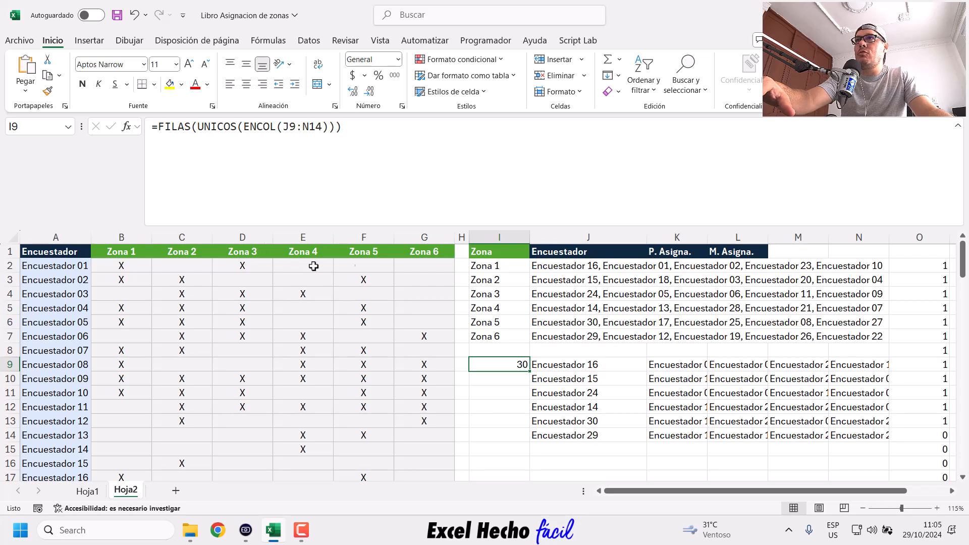
Examine the zones in column I and keep recalculating to see how the random surveyor assignment per zone varies
{"action": "left_click", "coordinate": [525, 267]}
{"action": "left_click", "coordinate": [523, 293]}
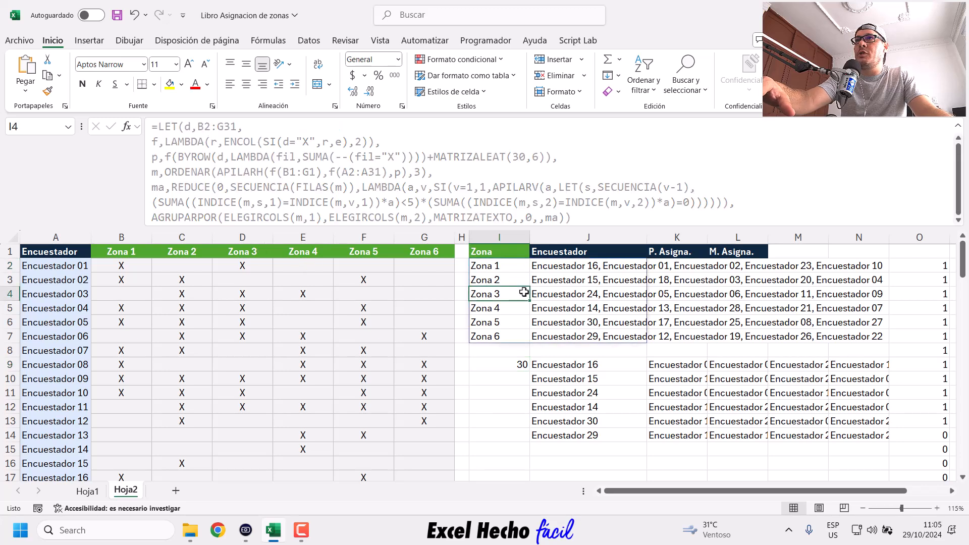
{"action": "left_click", "coordinate": [517, 359]}
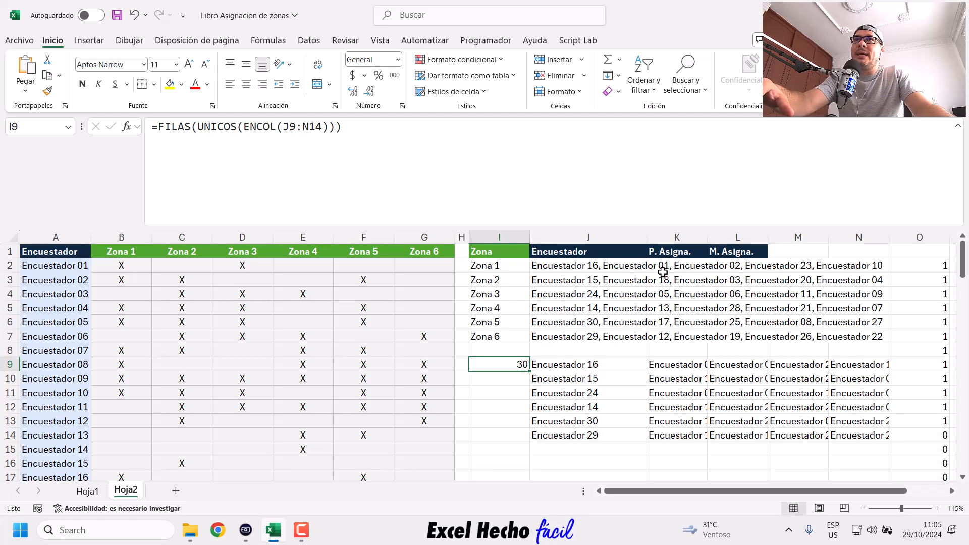
{"action": "key", "text": "F9"}
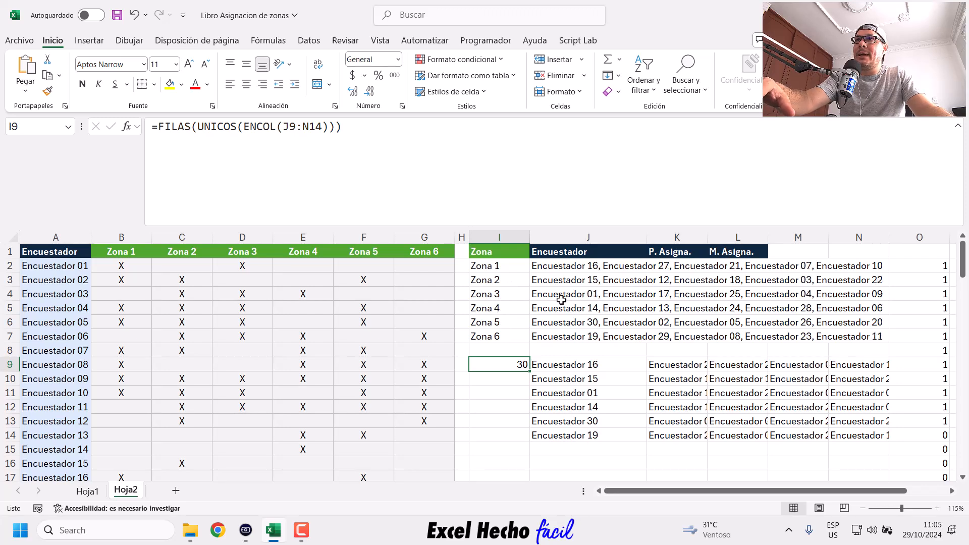
{"action": "key", "text": "F9"}
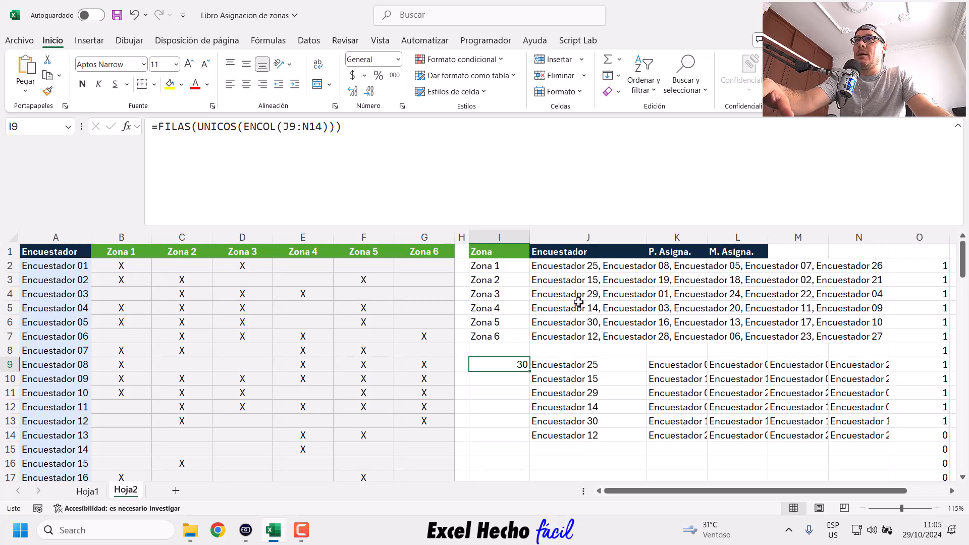
{"action": "key", "text": "F9"}
{"action": "key", "text": "F9"}
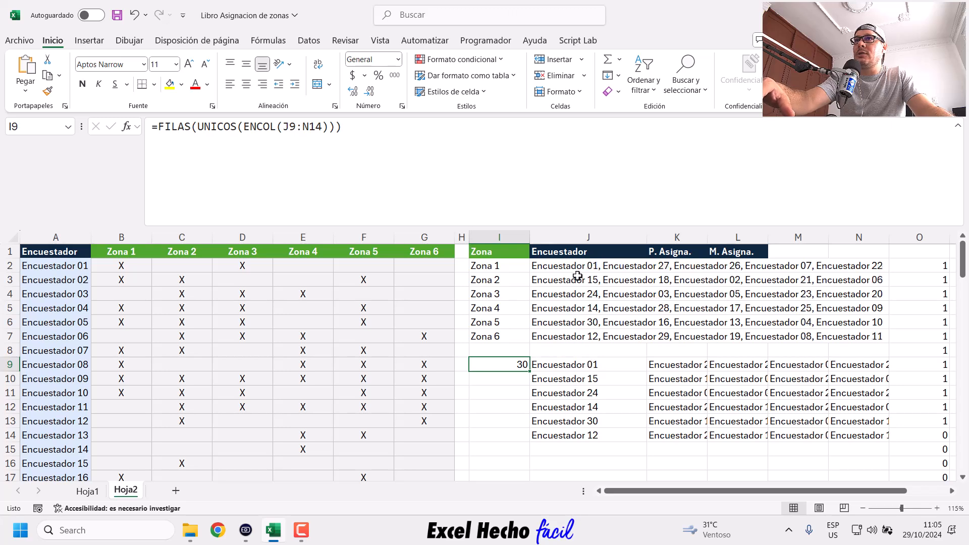
{"action": "key", "text": "F9"}
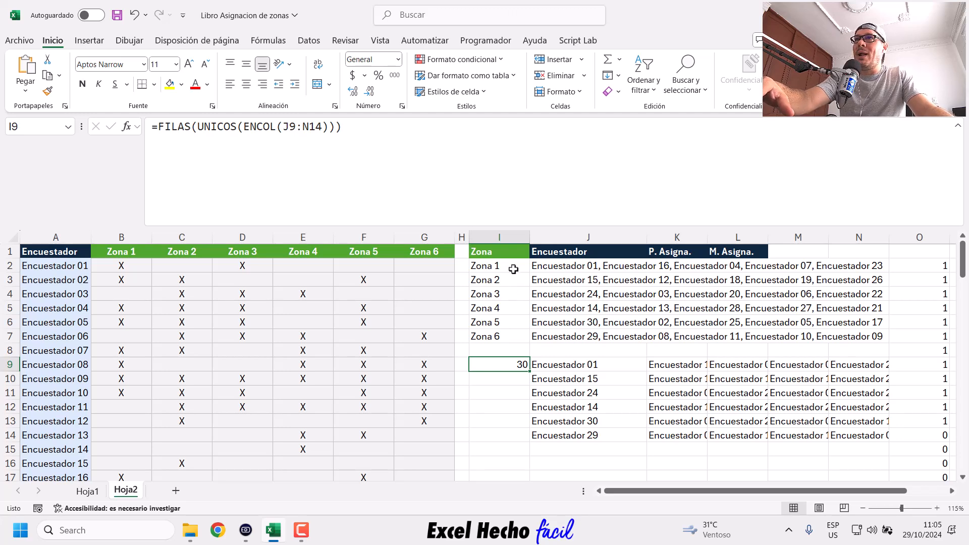
{"action": "key", "text": "F9"}
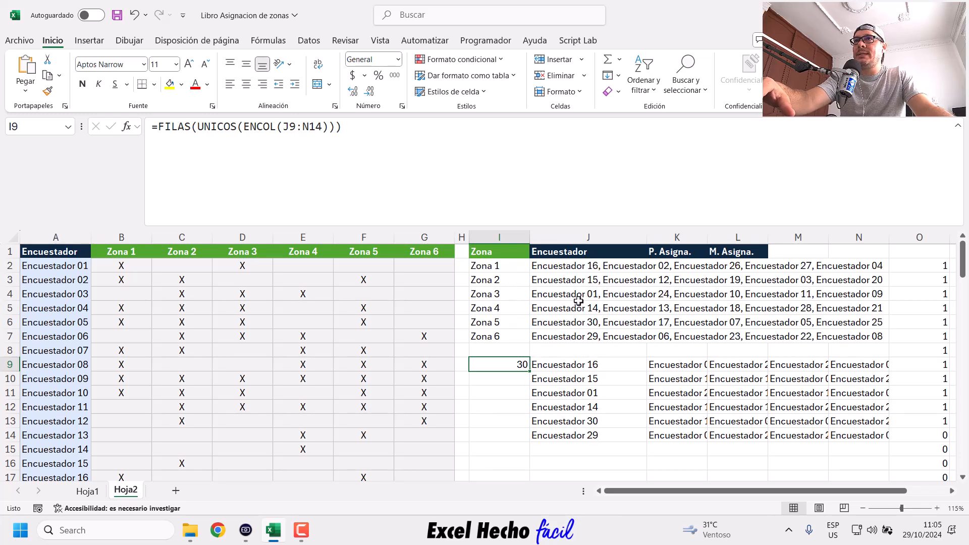
{"action": "key", "text": "F9"}
{"action": "key", "text": "F9"}
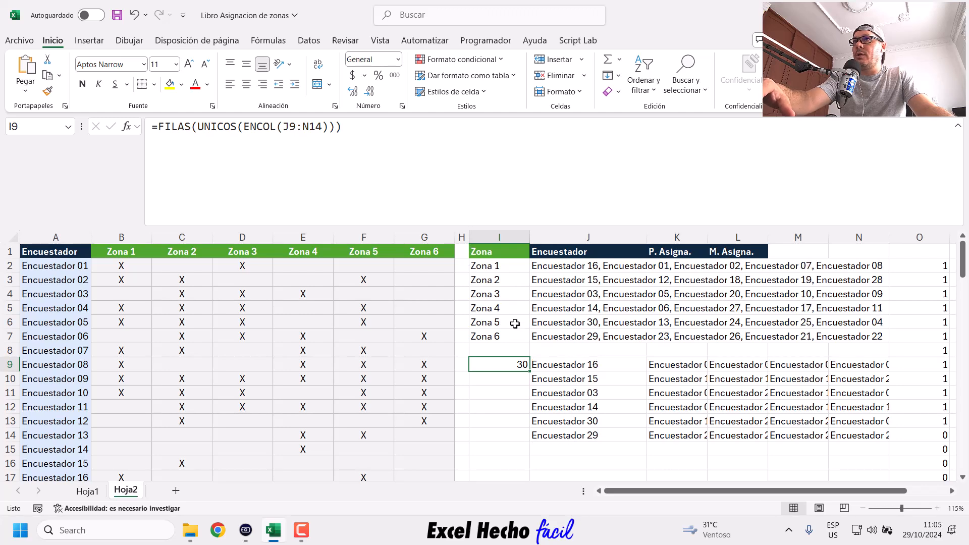
{"action": "scroll", "coordinate": [424, 378], "scroll_direction": "down", "scroll_amount": 1}
{"action": "scroll", "coordinate": [424, 378], "scroll_direction": "up", "scroll_amount": 1}
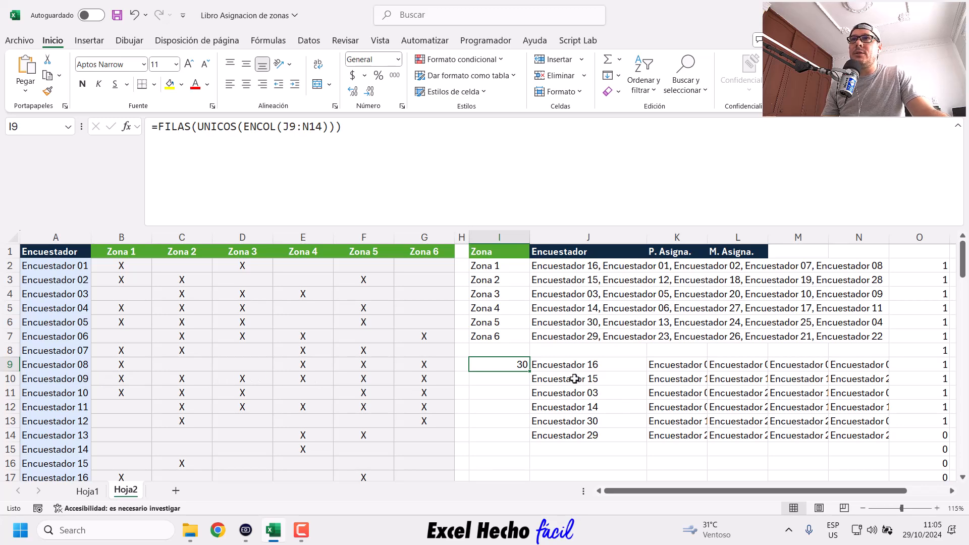
Resize columns J to N to one equal width that fits the names, and start a formula-based conditional formatting rule for J9:N14
{"action": "left_click_drag", "start_coordinate": [616, 237], "coordinate": [855, 237]}
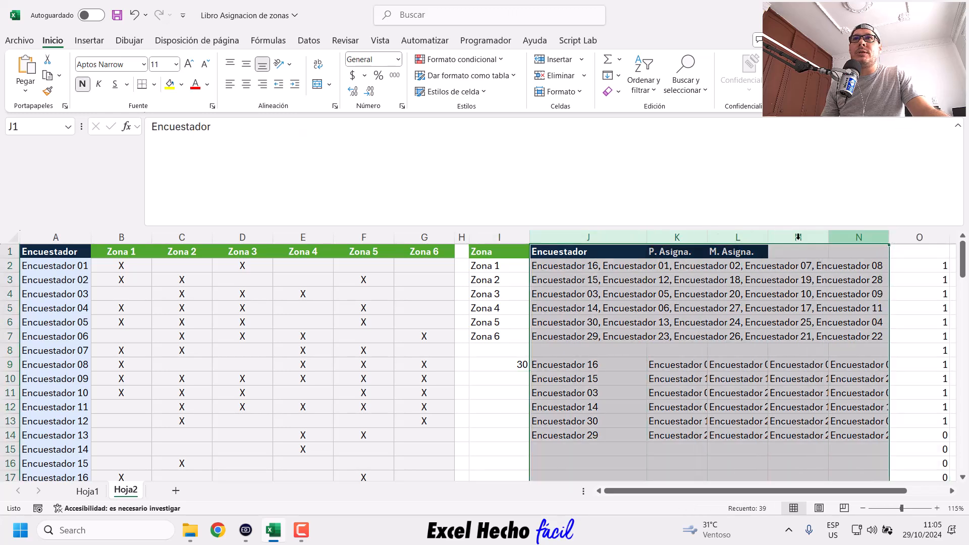
{"action": "left_click_drag", "start_coordinate": [647, 237], "coordinate": [612, 238]}
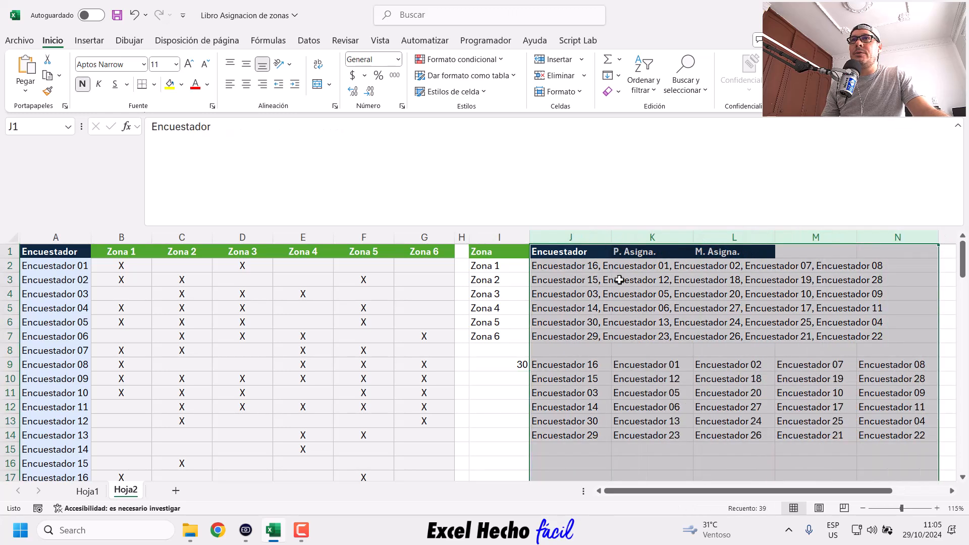
{"action": "left_click_drag", "start_coordinate": [561, 364], "coordinate": [918, 436]}
{"action": "left_click", "coordinate": [485, 59]}
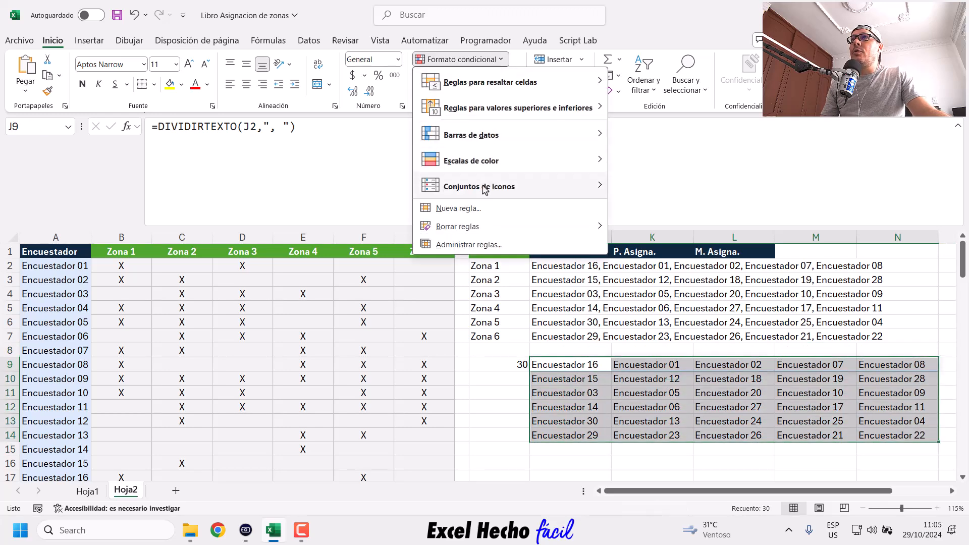
{"action": "left_click", "coordinate": [479, 212]}
{"action": "left_click", "coordinate": [285, 277]}
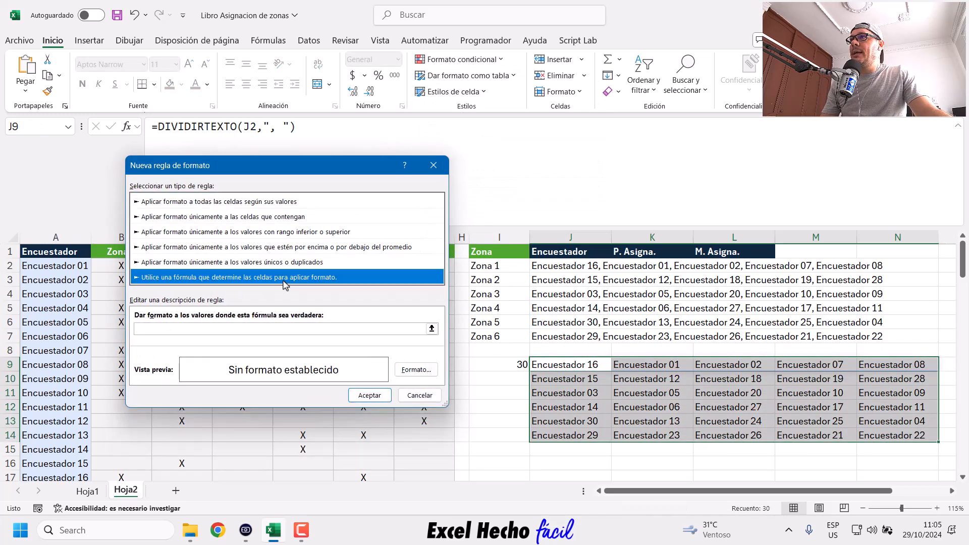
Set the conditional formatting rule's formula to =J9="Encuestador 09" with a fully relative cell reference
{"action": "left_click", "coordinate": [280, 328]}
{"action": "left_click", "coordinate": [576, 364]}
{"action": "key", "text": "F4"}
{"action": "key", "text": "F4"}
{"action": "key", "text": "F4"}
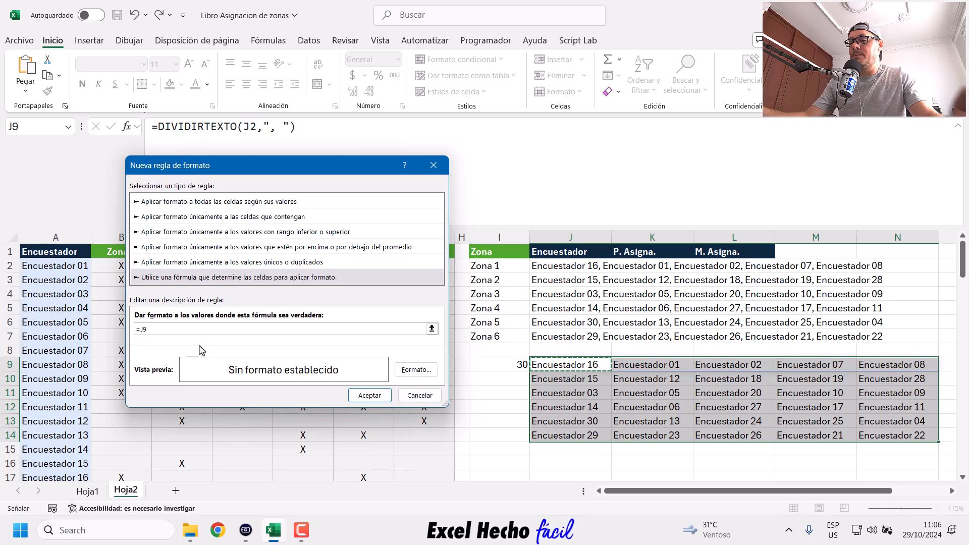
{"action": "type", "text": "=\"Encuestador 09"}
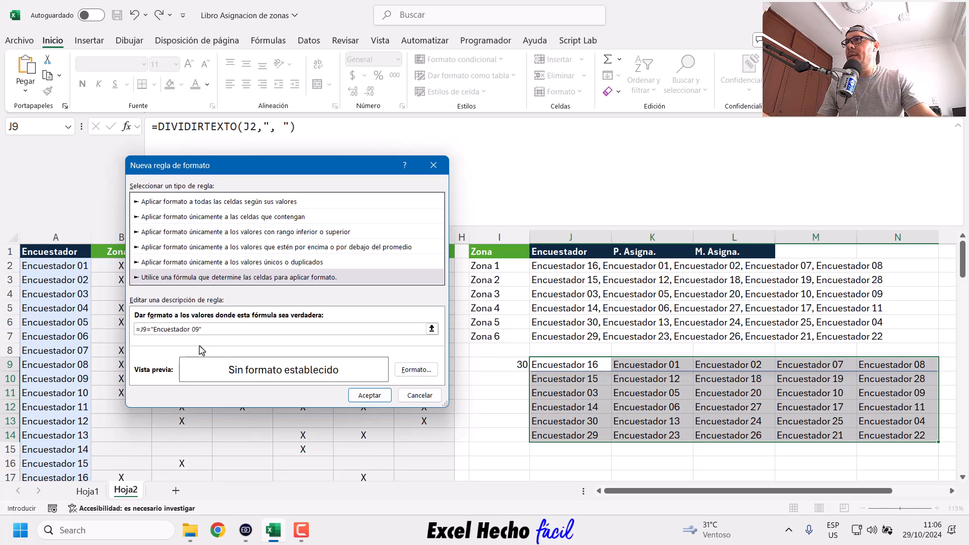
{"action": "type", "text": "\""}
Give the rule a light green fill and apply it to the split surveyor grid
{"action": "left_click", "coordinate": [415, 369]}
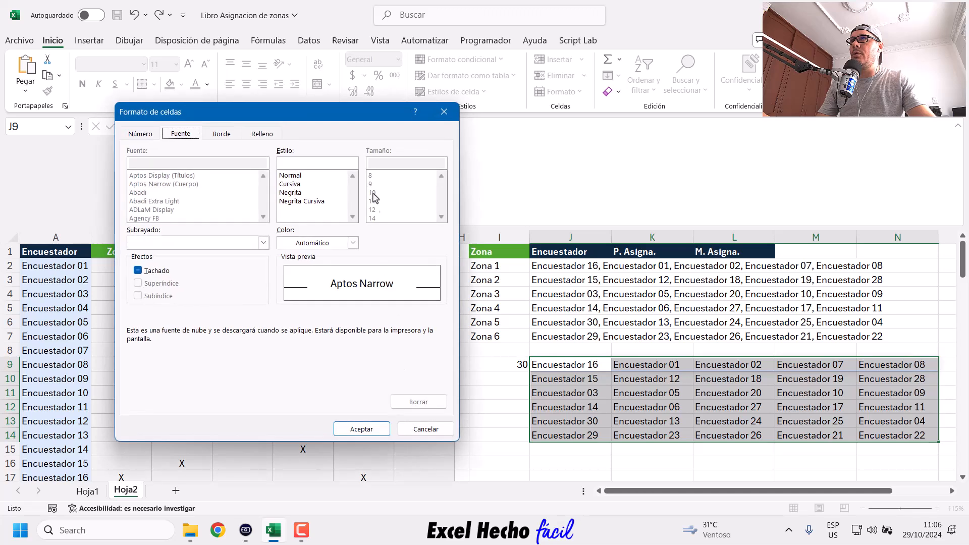
{"action": "left_click", "coordinate": [257, 134]}
{"action": "left_click", "coordinate": [212, 192]}
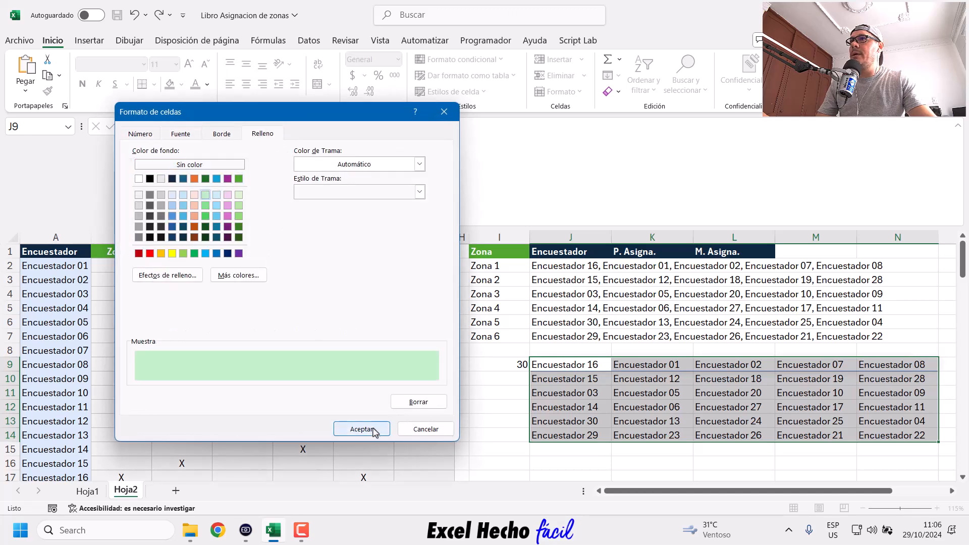
{"action": "left_click", "coordinate": [361, 429]}
{"action": "left_click", "coordinate": [370, 396]}
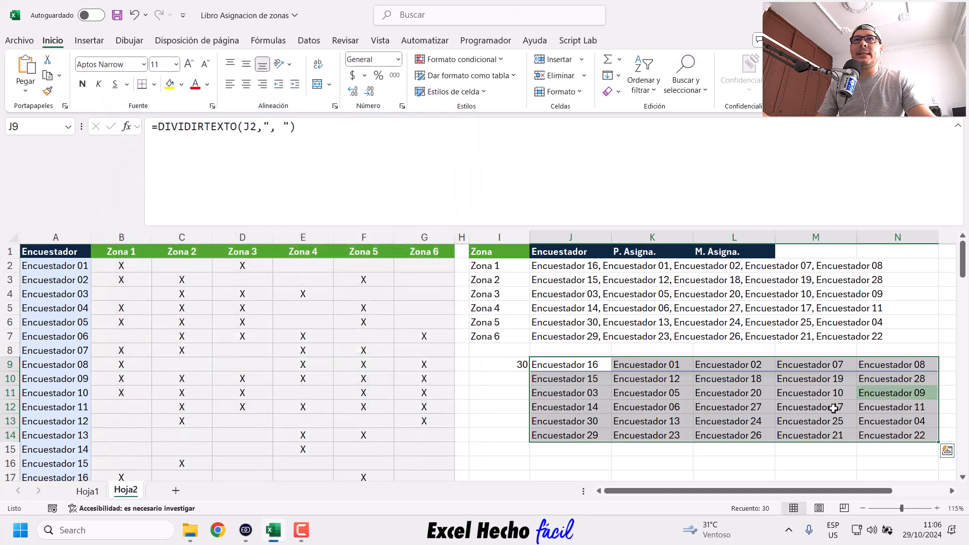
Check which zone row holds the highlighted Encuestador 09 and compare it with that surveyor's zone marks in B10:G10
{"action": "left_click", "coordinate": [896, 415]}
{"action": "left_click", "coordinate": [896, 393]}
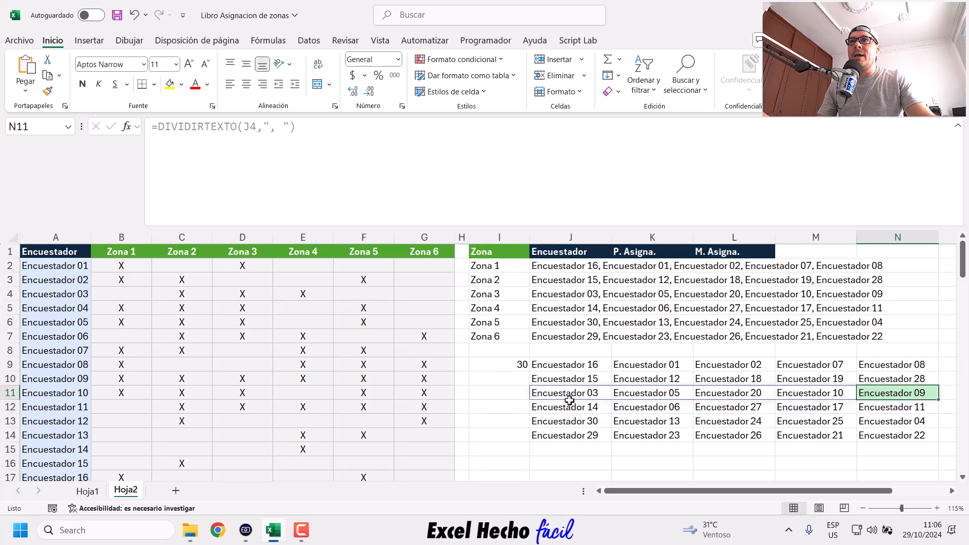
{"action": "left_click", "coordinate": [504, 367]}
{"action": "left_click", "coordinate": [505, 376]}
{"action": "left_click", "coordinate": [505, 407]}
{"action": "left_click", "coordinate": [504, 421]}
{"action": "left_click", "coordinate": [504, 435]}
{"action": "left_click", "coordinate": [914, 392]}
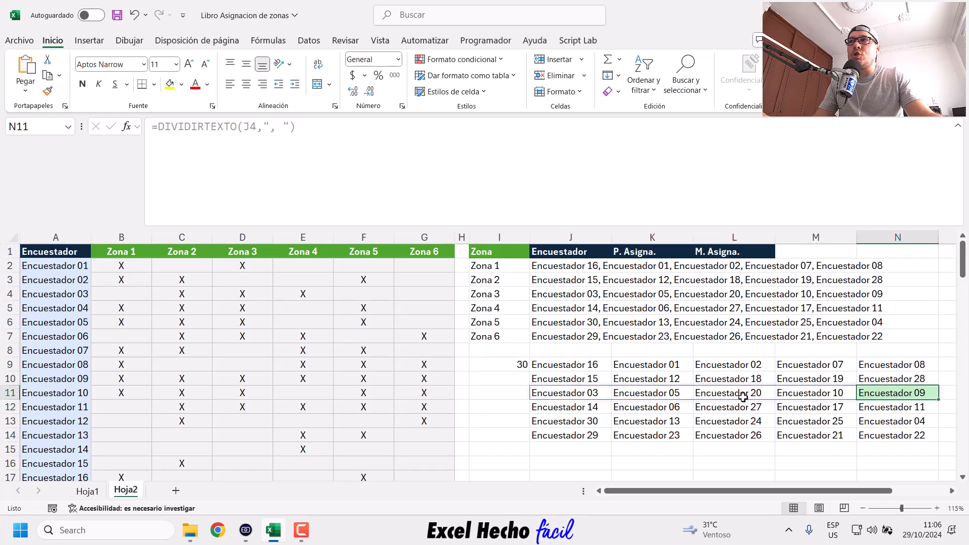
{"action": "left_click_drag", "start_coordinate": [130, 377], "coordinate": [433, 384]}
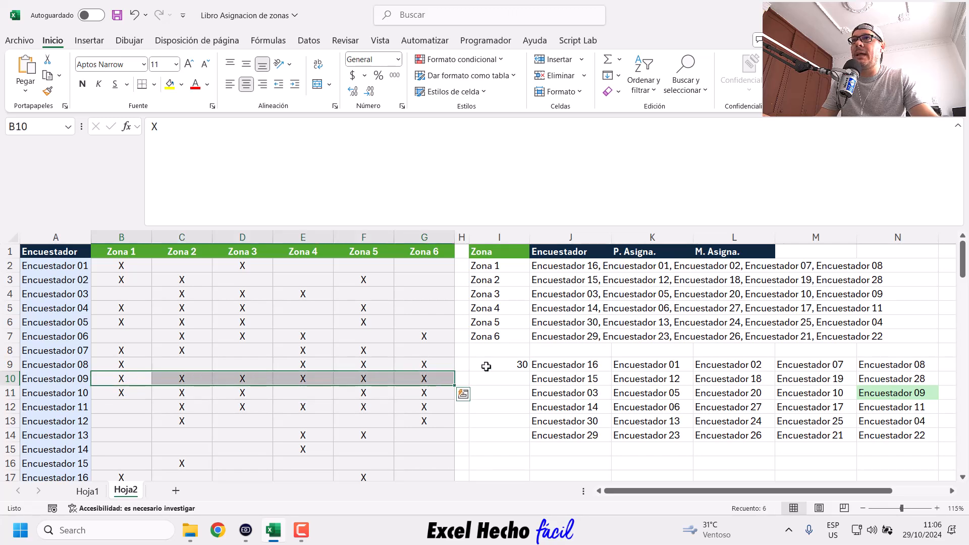
Recalculate the sheet repeatedly from I9 to follow the highlighted Encuestador 09 across the zone rows
{"action": "left_click", "coordinate": [490, 368]}
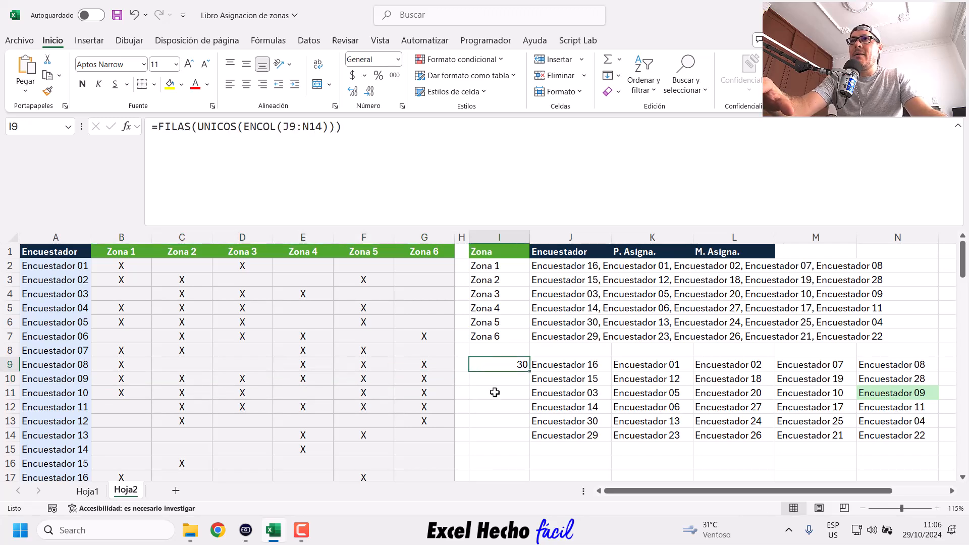
{"action": "key", "text": "F9"}
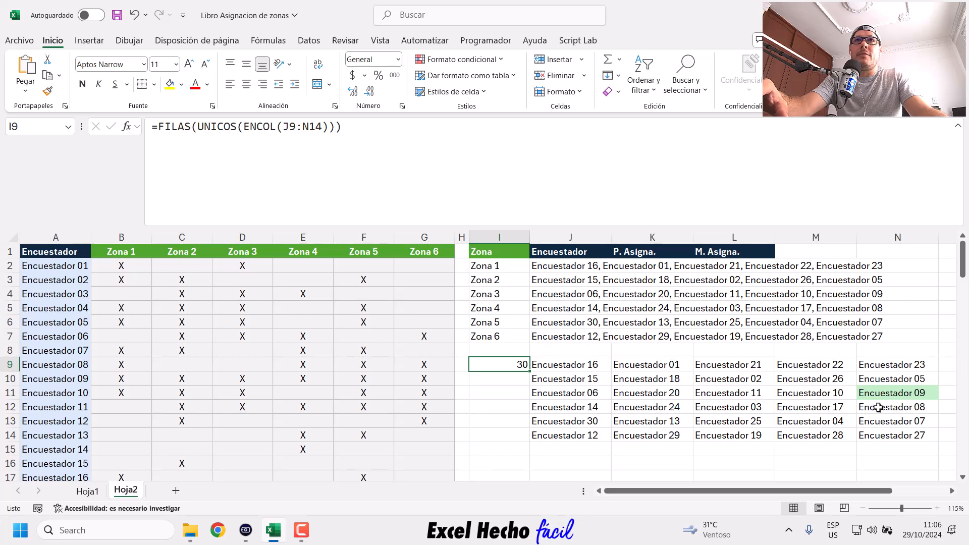
{"action": "key", "text": "F9"}
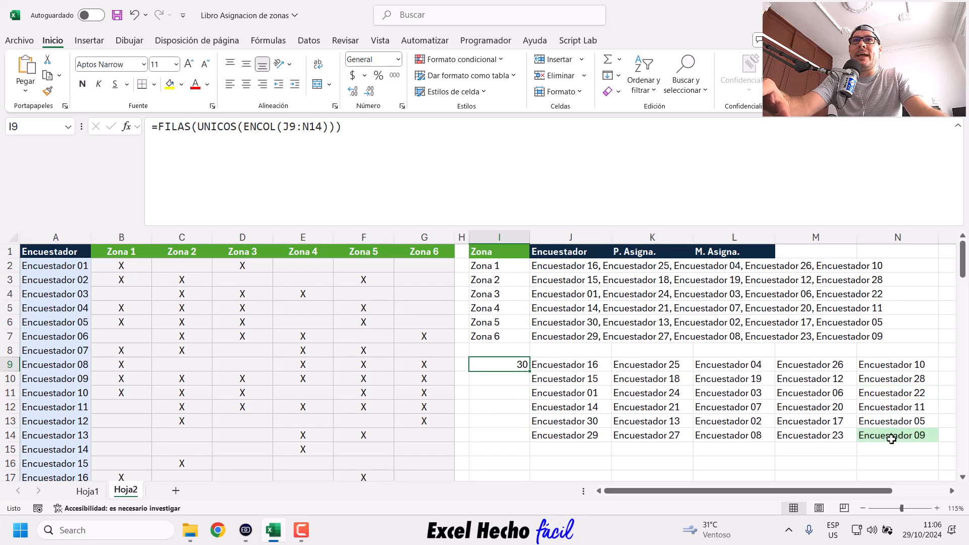
{"action": "key", "text": "F9"}
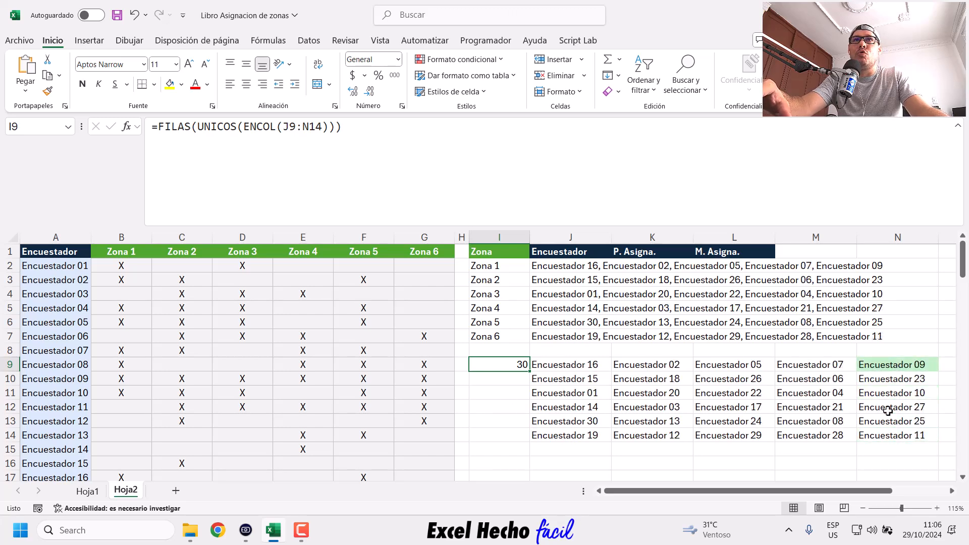
Keep recalculating the random assignment to check that the unique-surveyor count in I9 holds while Encuestador 09 and the zone lists vary
{"action": "key", "text": "F9"}
{"action": "key", "text": "F9"}
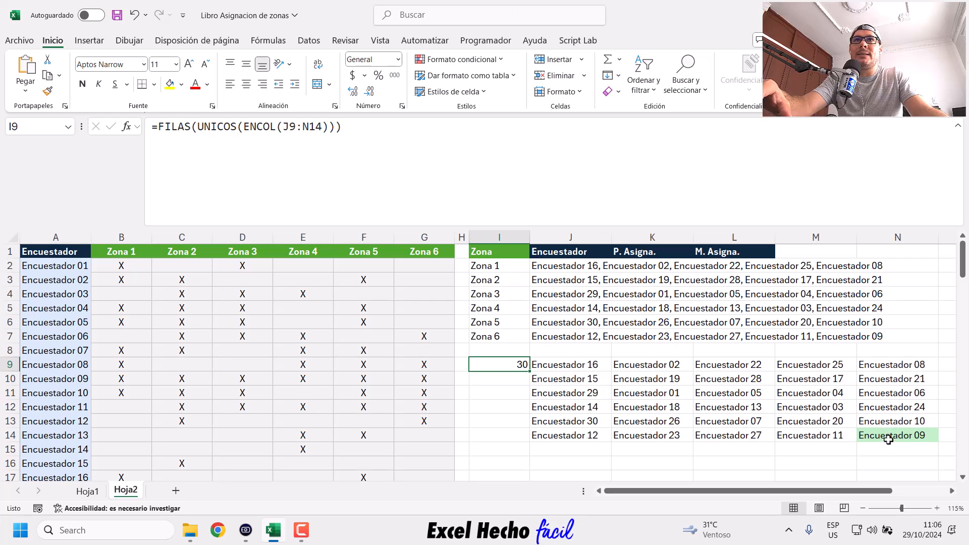
{"action": "key", "text": "F9"}
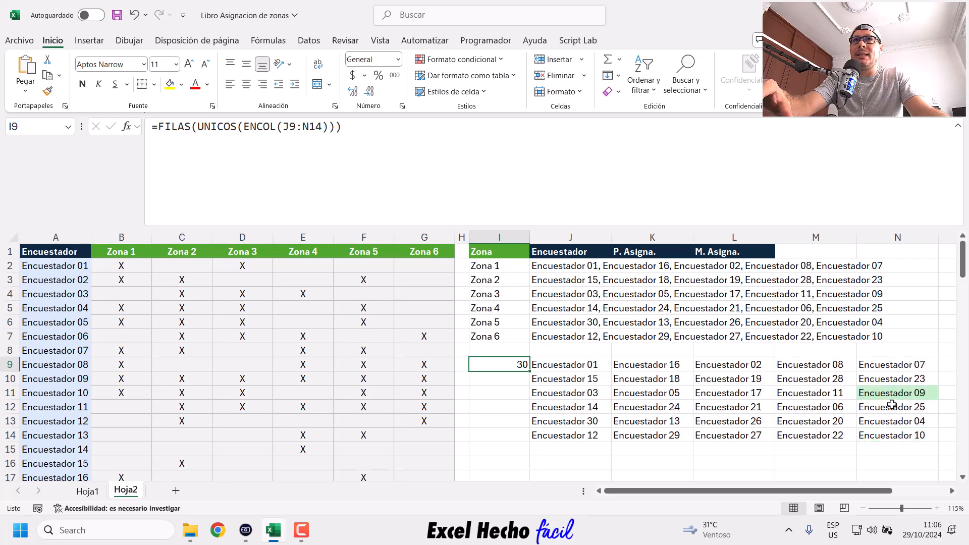
{"action": "key", "text": "F9"}
{"action": "key", "text": "F9"}
{"action": "key", "text": "F9"}
{"action": "key", "text": "F9"}
{"action": "key", "text": "F9"}
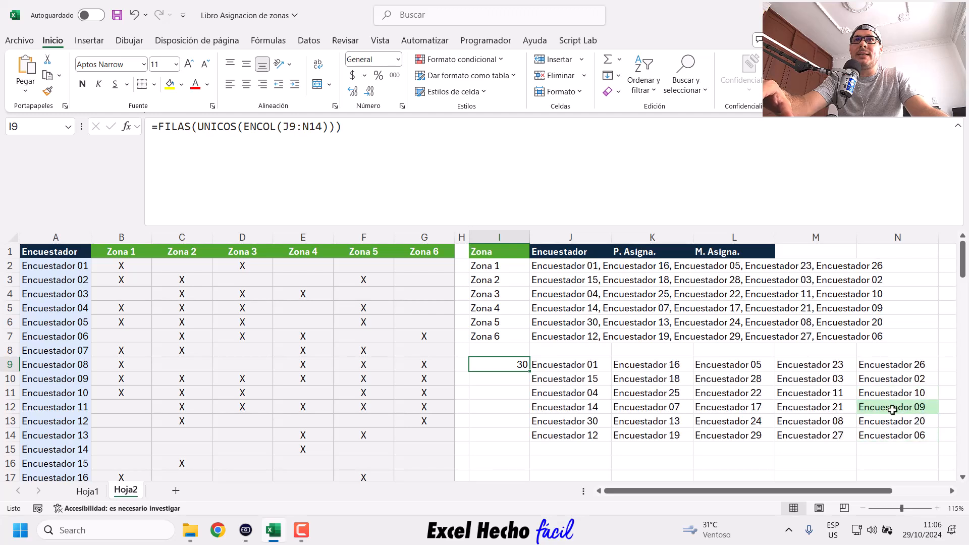
{"action": "key", "text": "F9"}
{"action": "key", "text": "F9"}
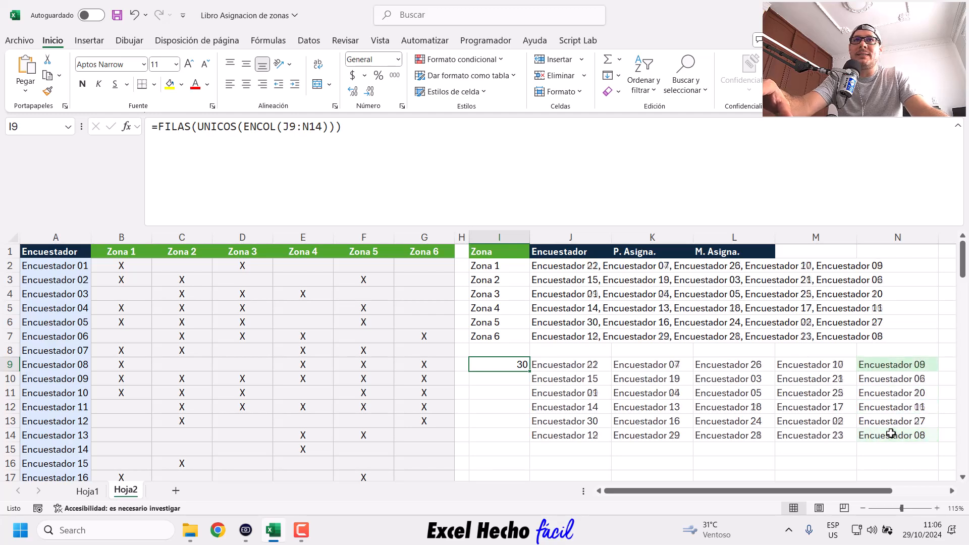
{"action": "key", "text": "F9"}
{"action": "key", "text": "F9"}
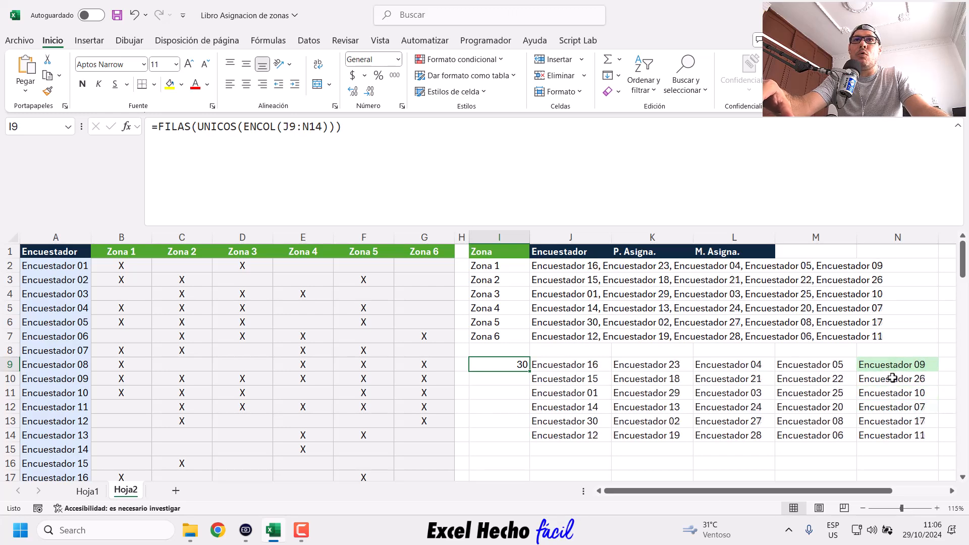
{"action": "key", "text": "F9"}
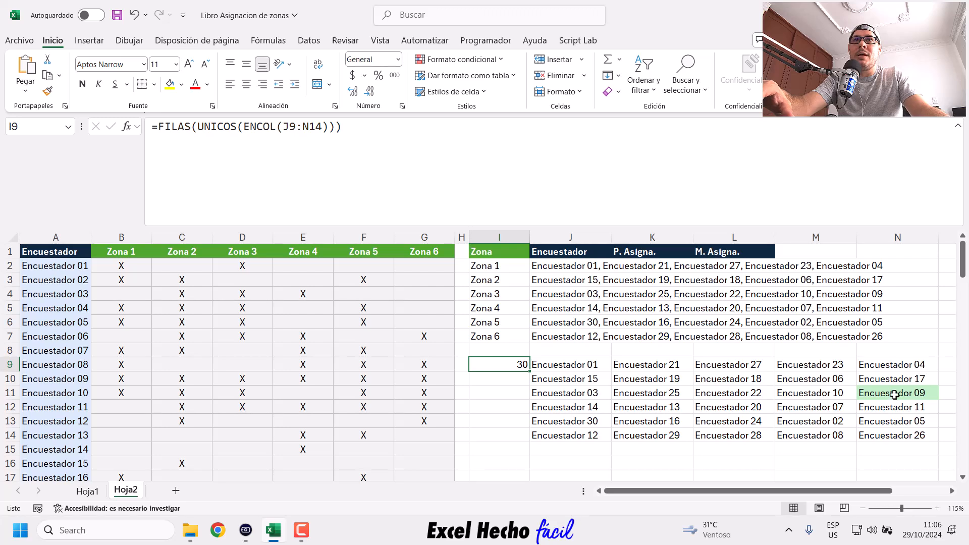
{"action": "key", "text": "F9"}
{"action": "key", "text": "F9"}
{"action": "key", "text": "F9"}
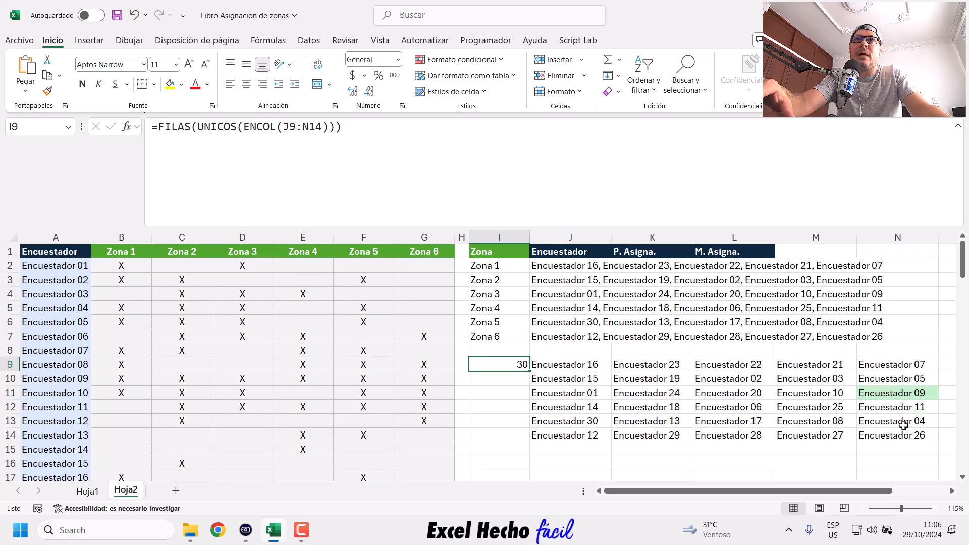
{"action": "key", "text": "F9"}
{"action": "key", "text": "F9"}
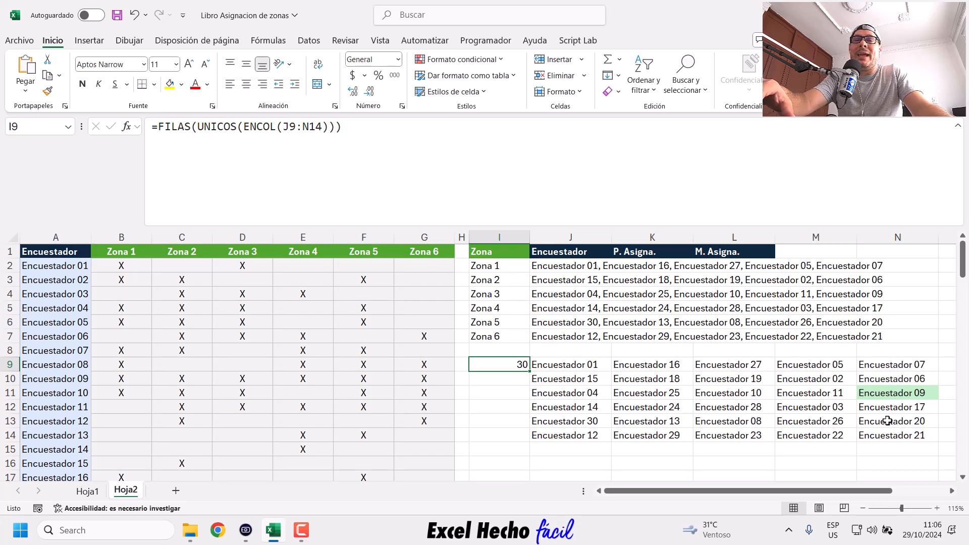
{"action": "key", "text": "F9"}
{"action": "key", "text": "F9"}
{"action": "key", "text": "F9"}
{"action": "key", "text": "F9"}
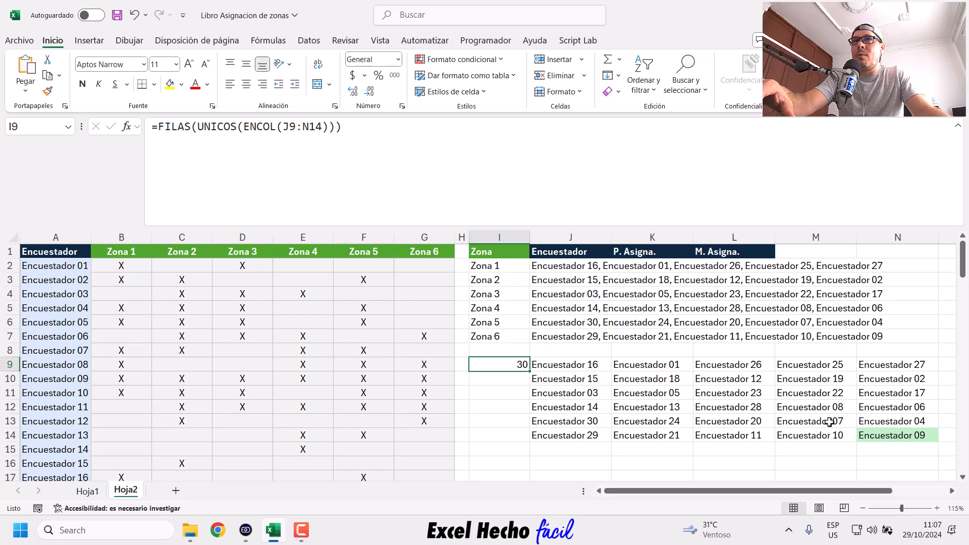
{"action": "key", "text": "F9"}
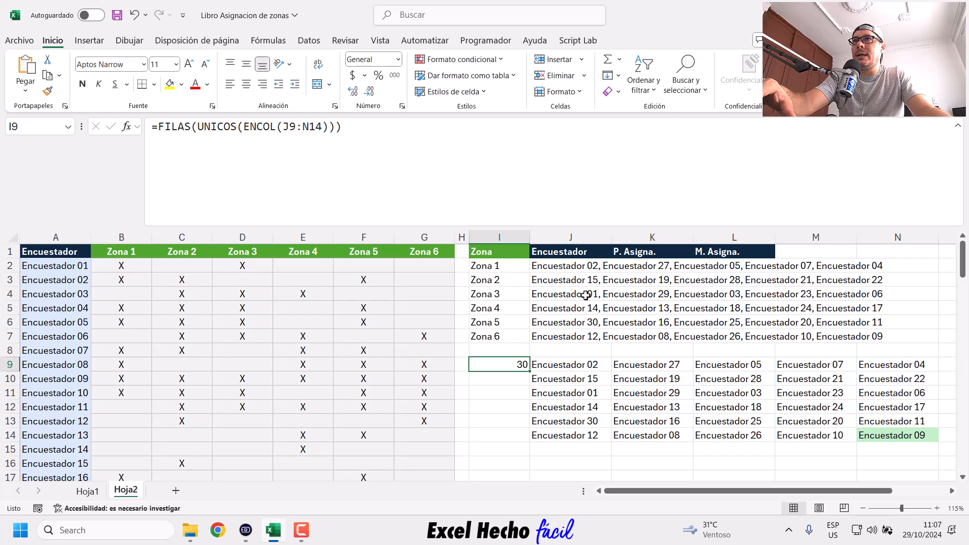
{"action": "key", "text": "F9"}
{"action": "key", "text": "F9"}
{"action": "key", "text": "F9"}
{"action": "key", "text": "F9"}
{"action": "key", "text": "F9"}
{"action": "key", "text": "F9"}
{"action": "key", "text": "F9"}
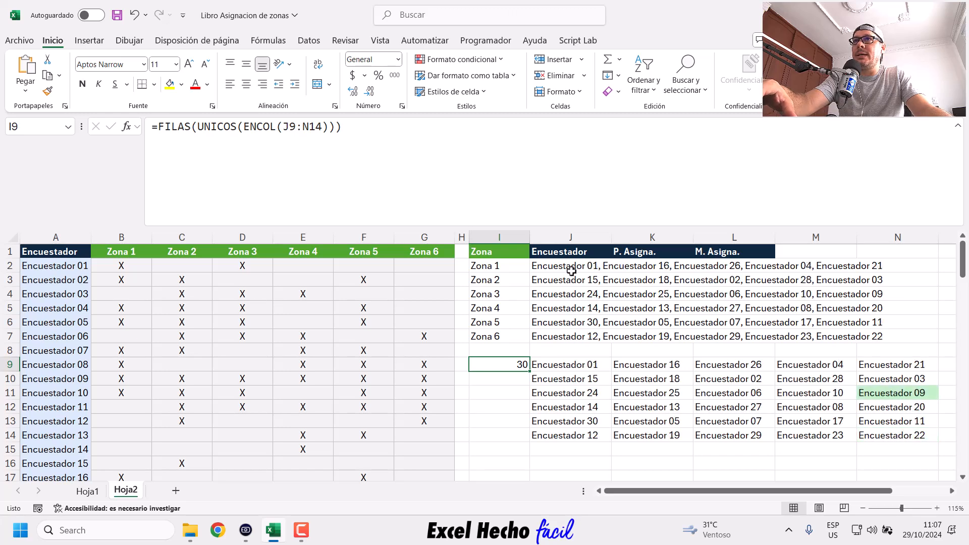
{"action": "key", "text": "F9"}
{"action": "key", "text": "F9"}
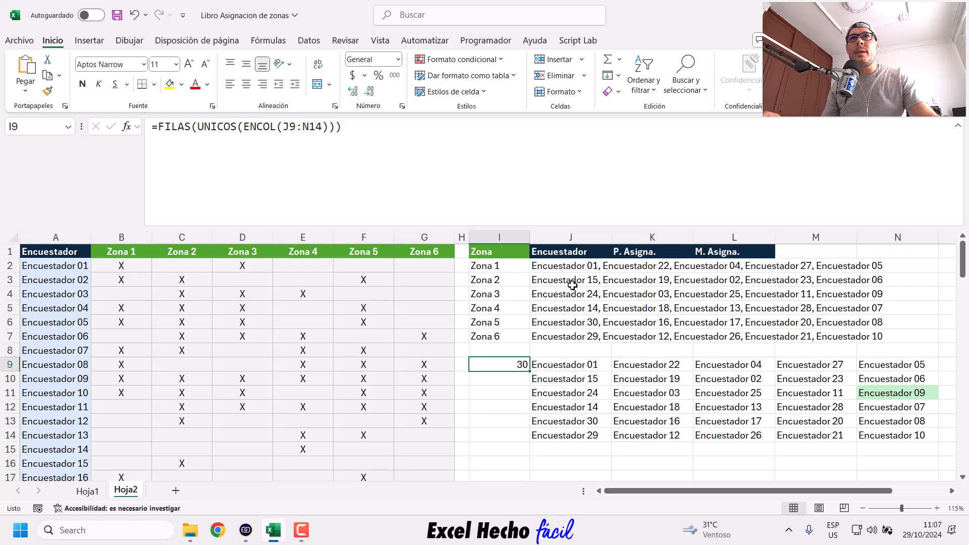
{"action": "left_click", "coordinate": [298, 534]}
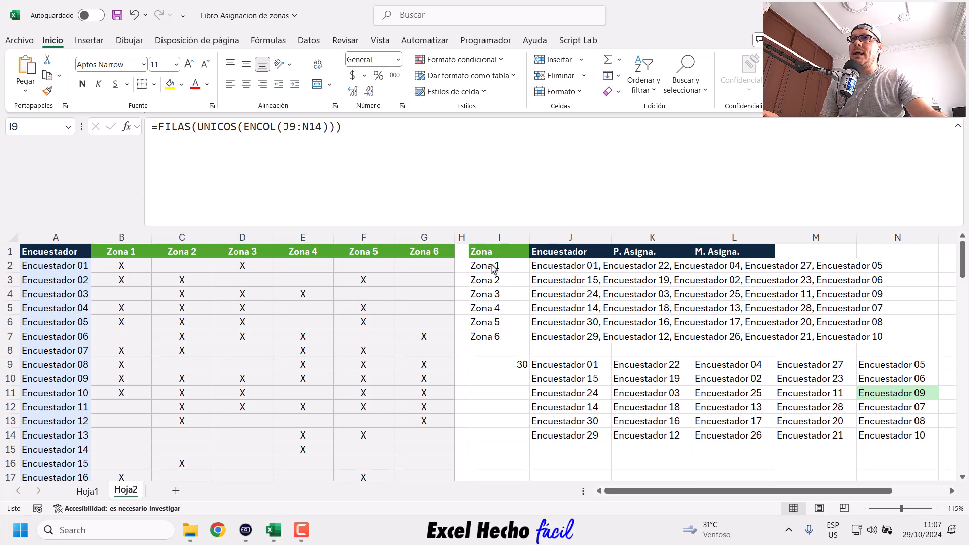
{"action": "left_click", "coordinate": [690, 16]}
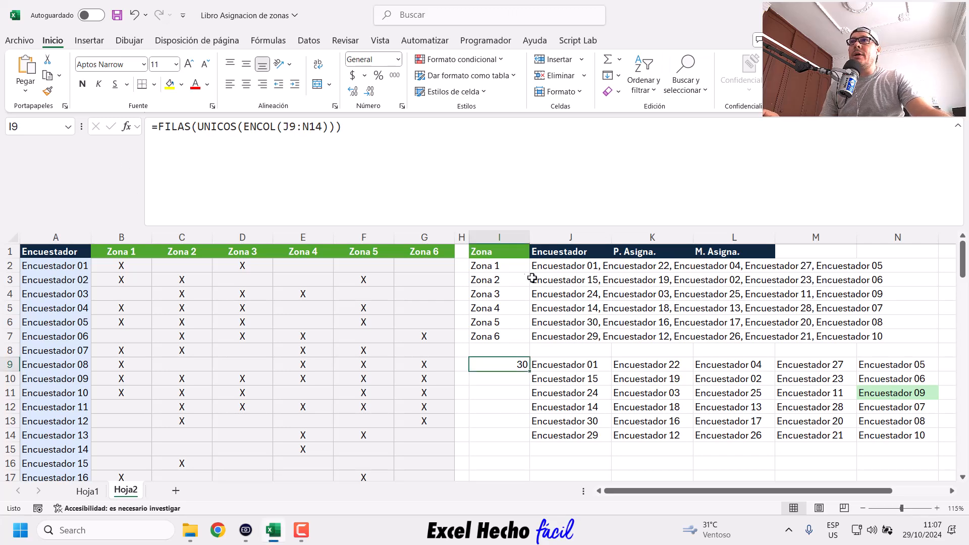
Review the full LET/REDUCE assignment formula in I2 and its referenced ranges, leaving the formula as it is
{"action": "left_click", "coordinate": [508, 265]}
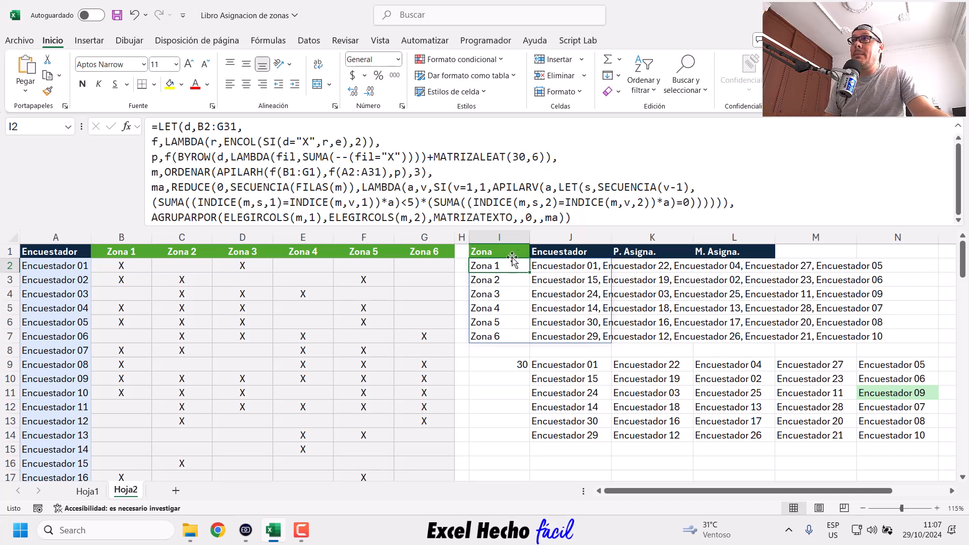
{"action": "left_click", "coordinate": [604, 219]}
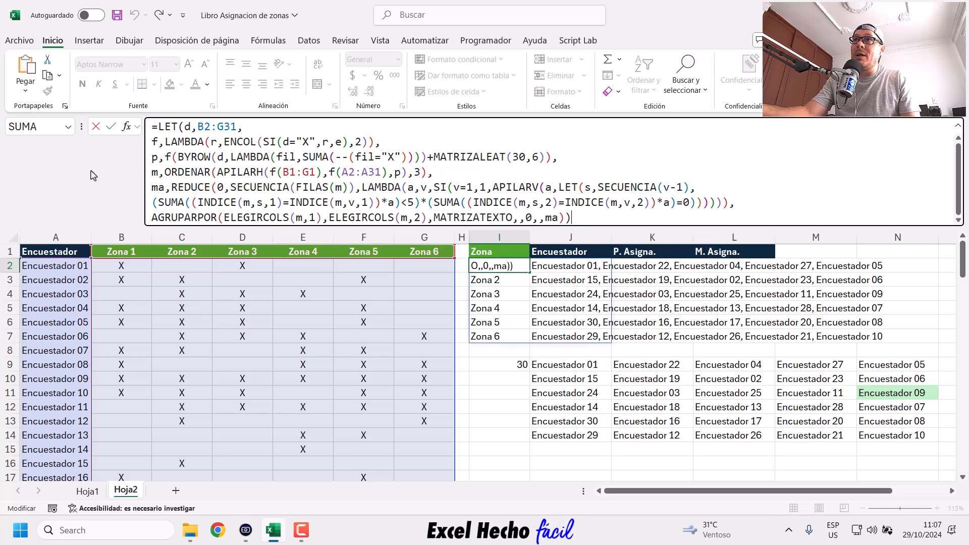
{"action": "key", "text": "Return"}
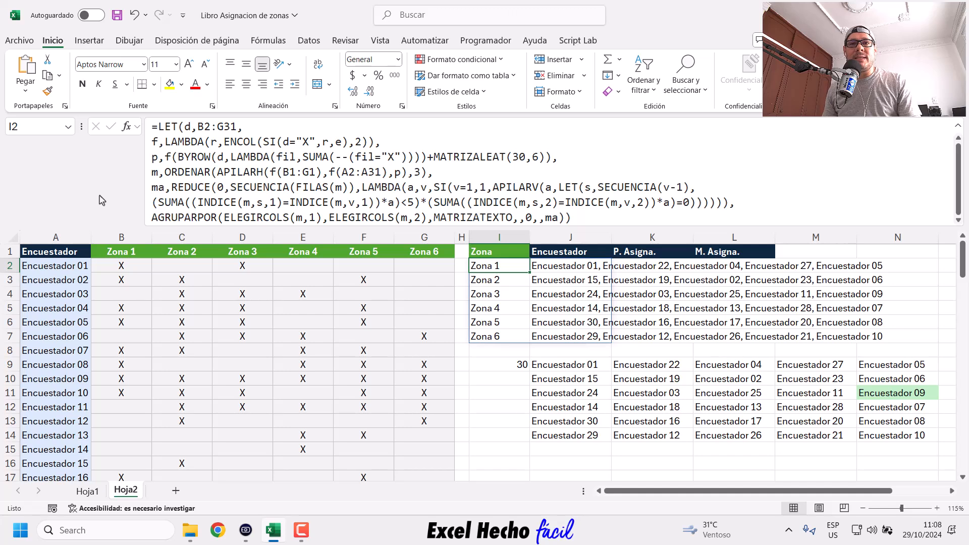
{"action": "left_click", "coordinate": [302, 533]}
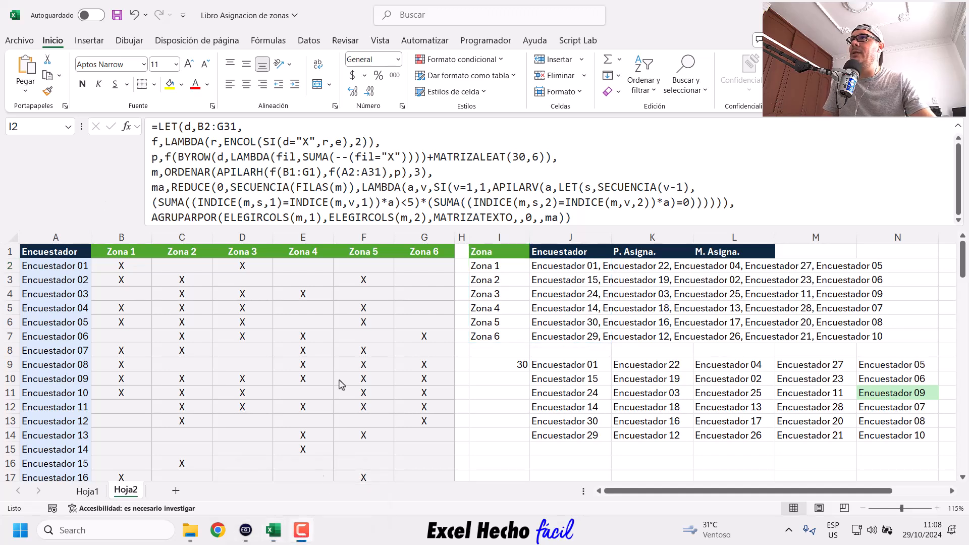